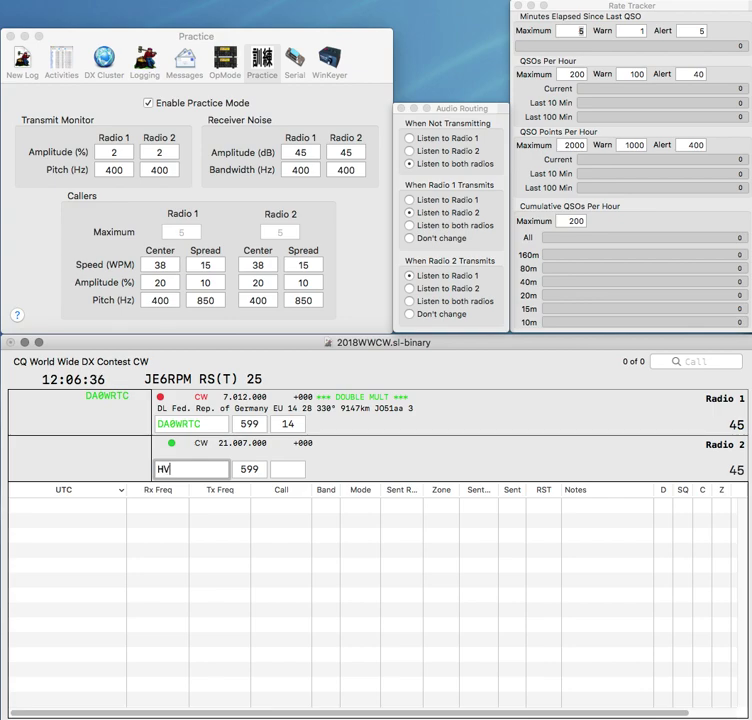
- Answer the partial call HVB on Radio 2 and log the DA0WRTC contact on Radio 1
key("Return")
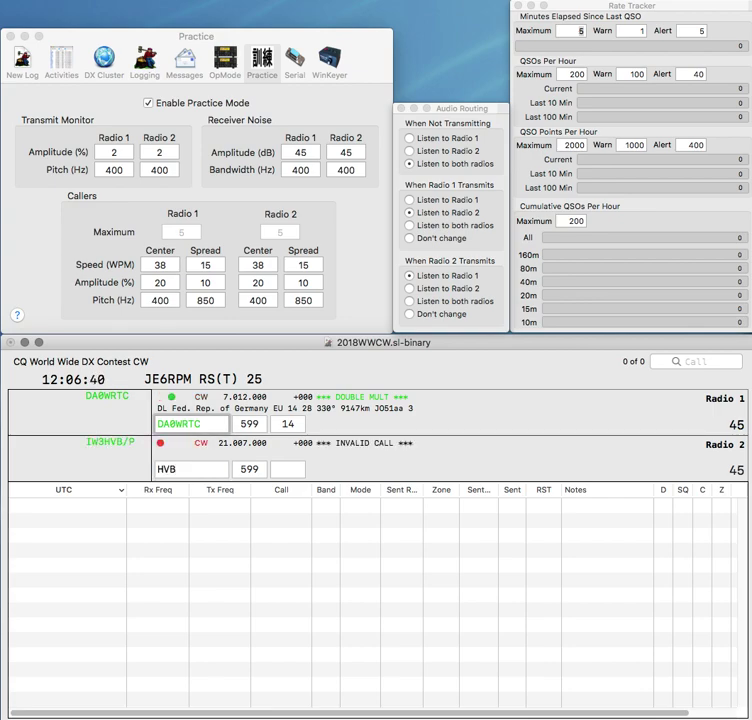
key("Return")
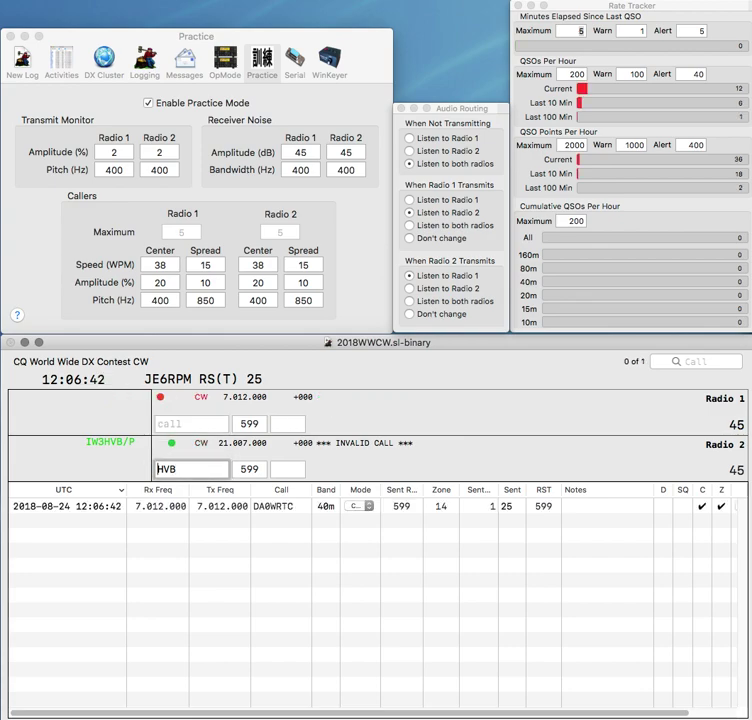
- Extend the Radio 2 call to IVHVB, and enter K3NG on Radio 1 and send its exchange
type("IV")
key("Return")
type("K3NG")
key("Return")
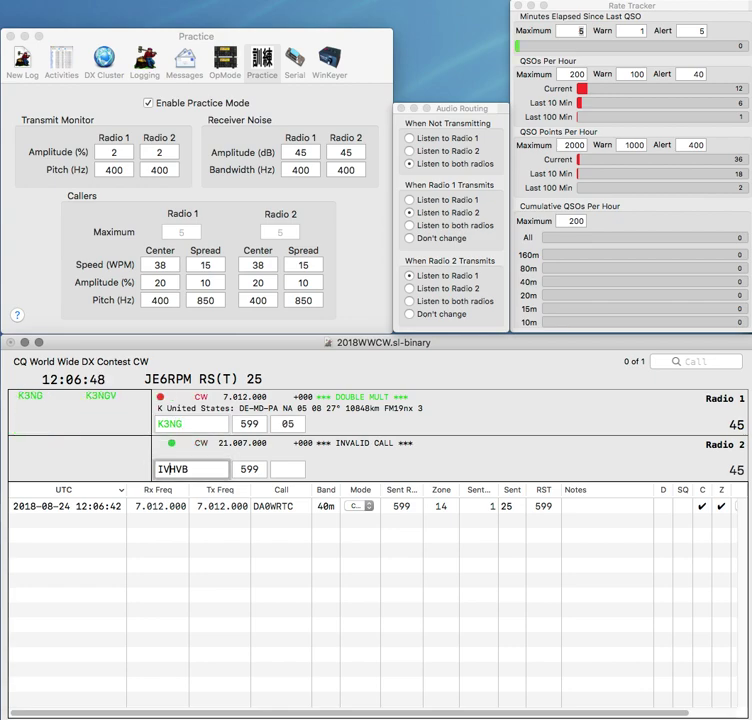
- Correct the Radio 2 call to I3HVB, send it, and log the K3NG contact on Radio 1
key("BackSpace")
type("3")
key("Return")
key("Return")
key("backslash")
key("Return")
key("backslash")
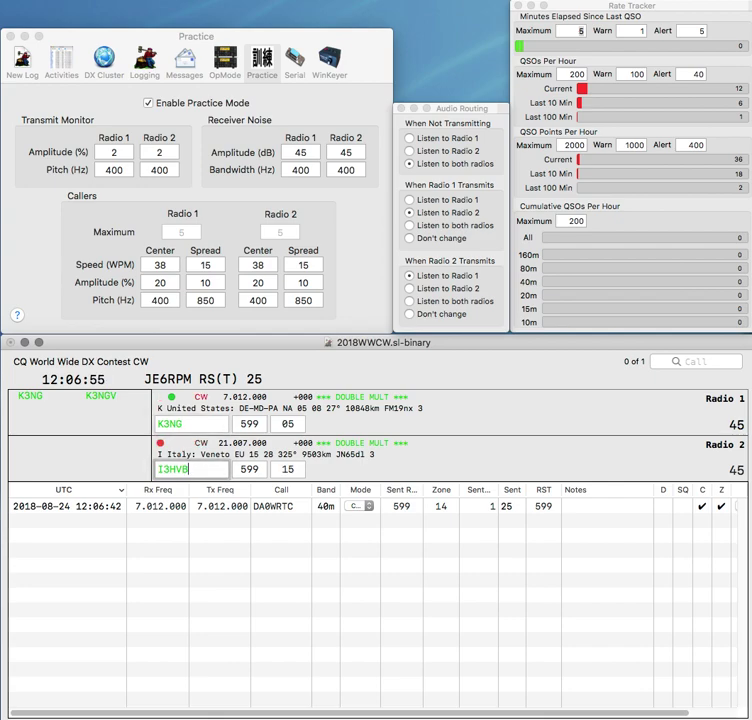
key("BackSpace")
type("P")
key("Return")
key("backslash")
- Send the partial call 1 on Radio 1 and log the I3PVB contact on Radio 2
type("D")
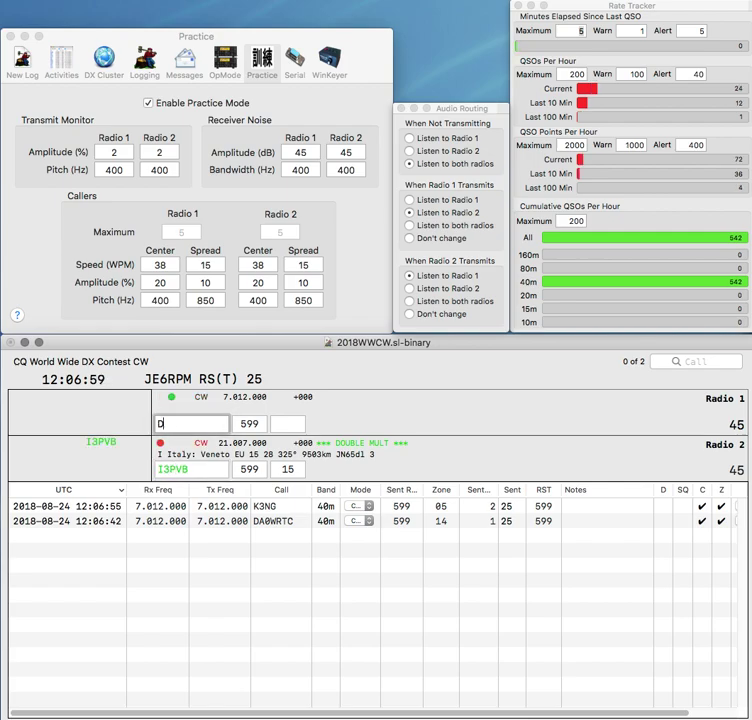
key("BackSpace")
type("1")
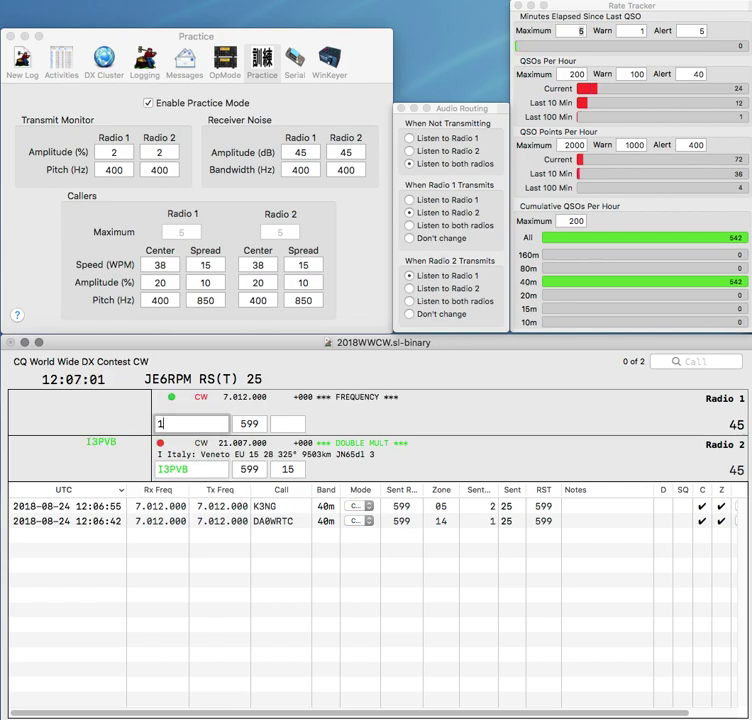
key("Return")
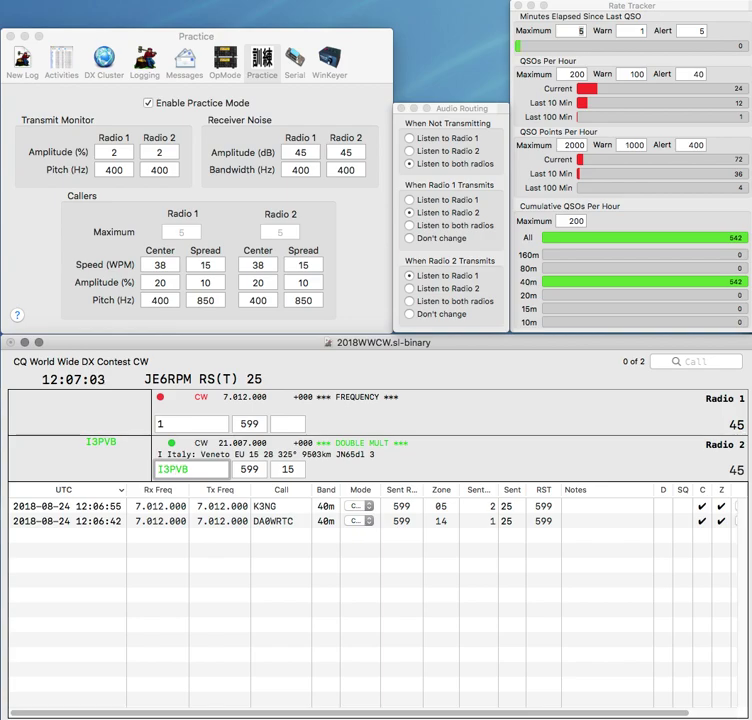
key("Return")
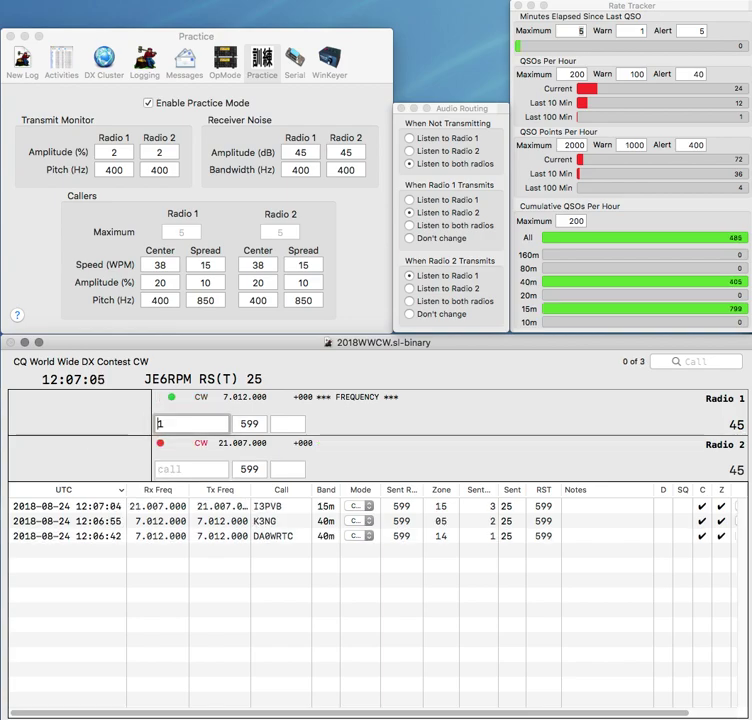
left_click(161, 424)
type("DC1XM")
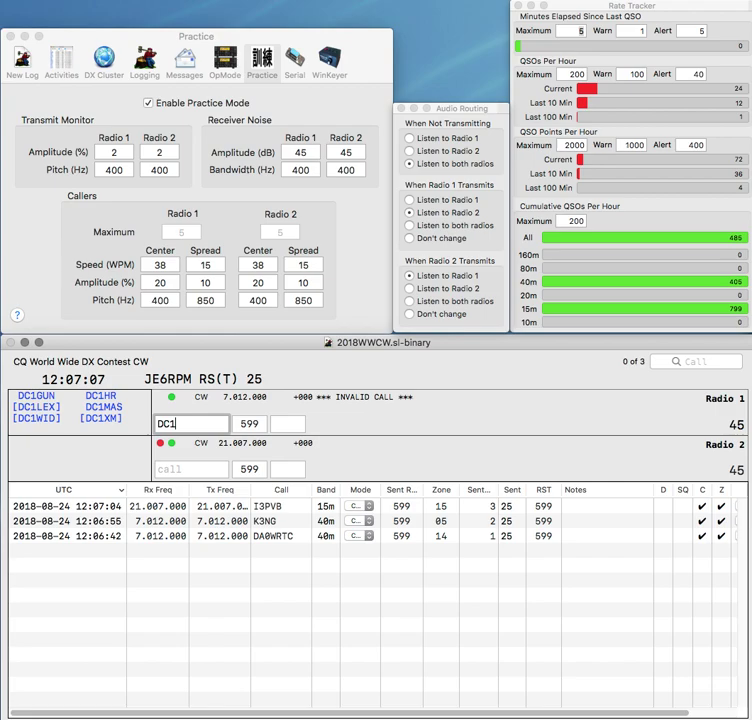
key("Return")
- Send the partial call 0AW on Radio 2 and log the DC1XM contact on Radio 1
type("0AW")
key("Return")
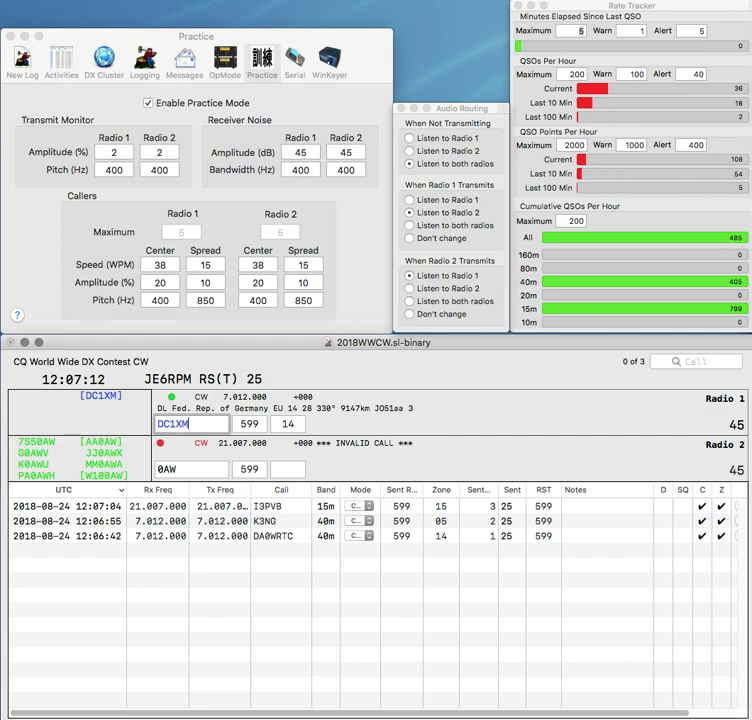
key("Return")
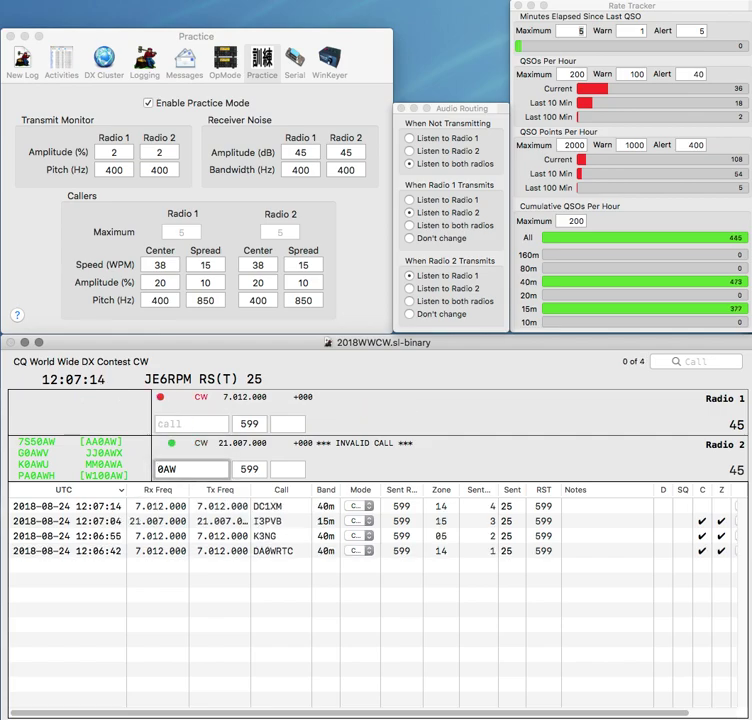
- Extend the Radio 2 call to 750AW and send it, and enter JA7ZP on Radio 1 with its exchange
type("75")
key("Return")
type("J")
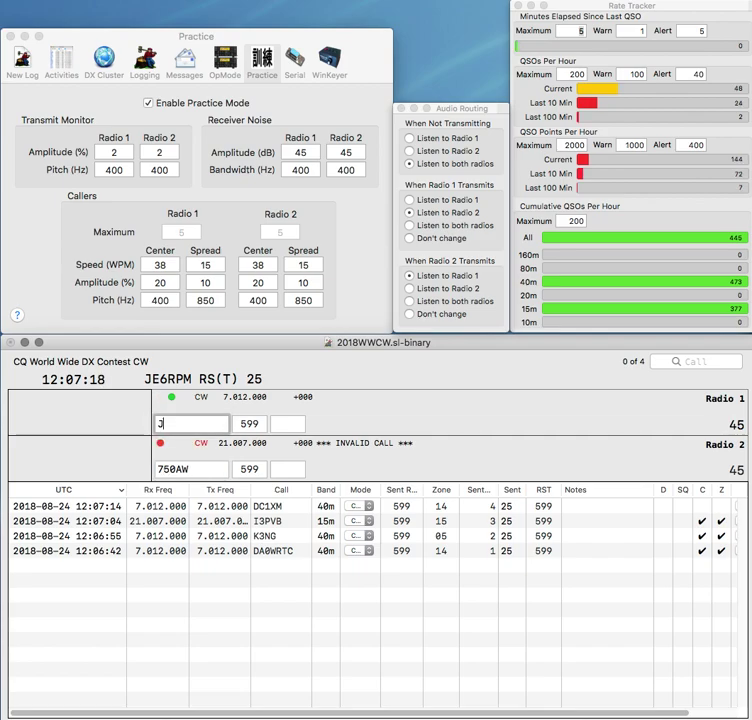
type("A7ZP")
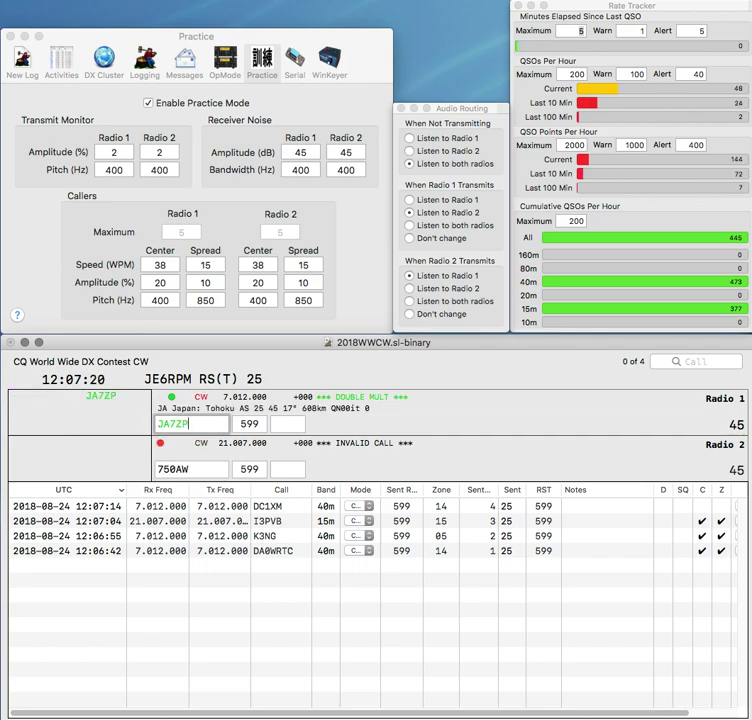
key("Return")
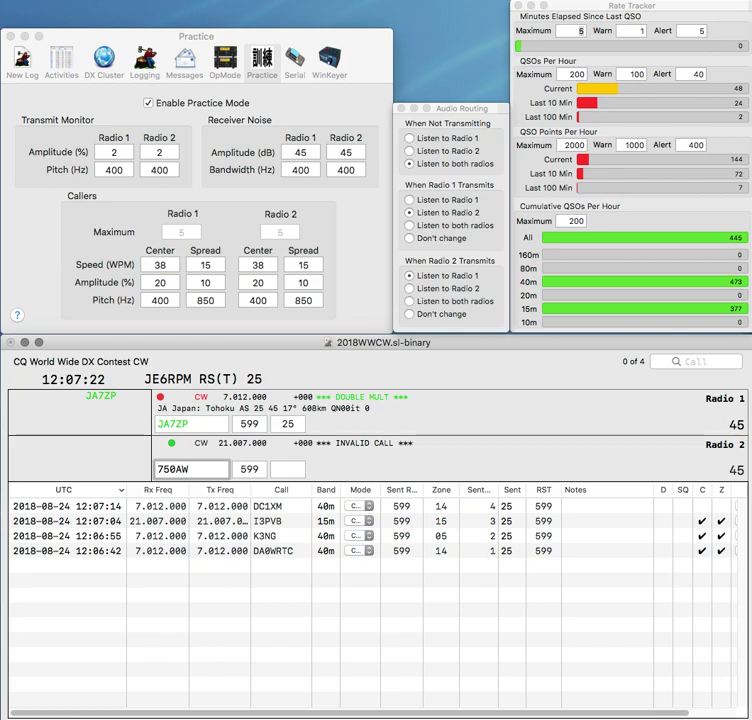
type("S")
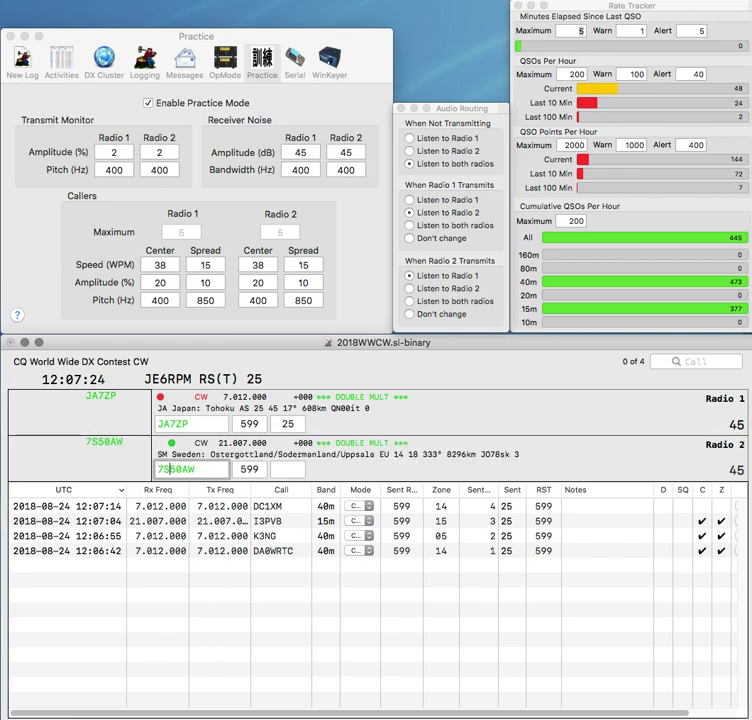
key("Return")
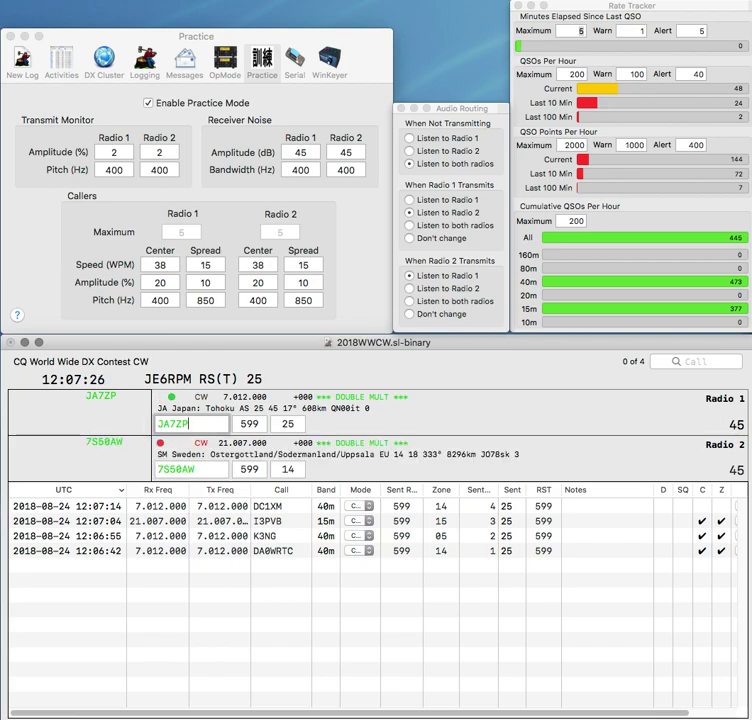
key("Return")
key("Tab")
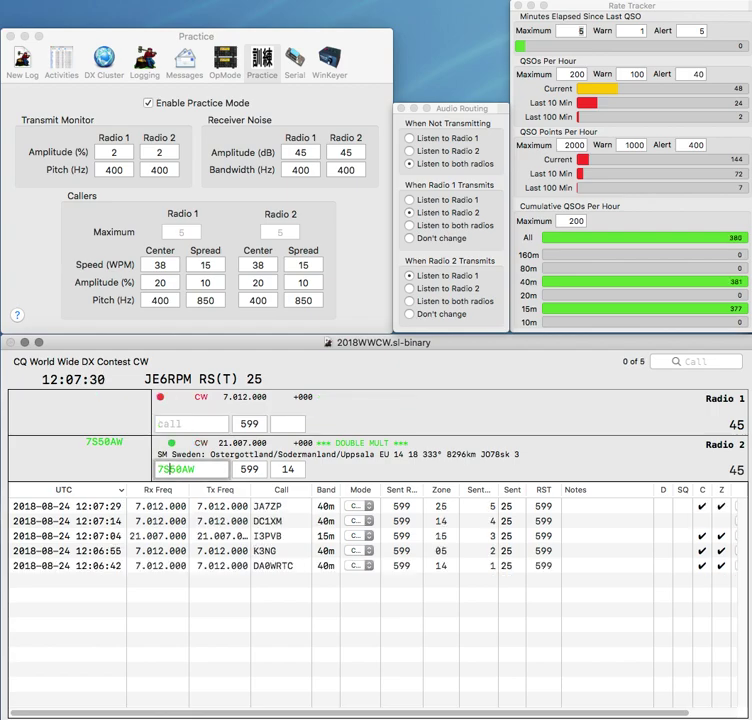
key("Return")
- Enter the partial call 1EK on Radio 1 and send it
type("B")
key("BackSpace")
type("1EK")
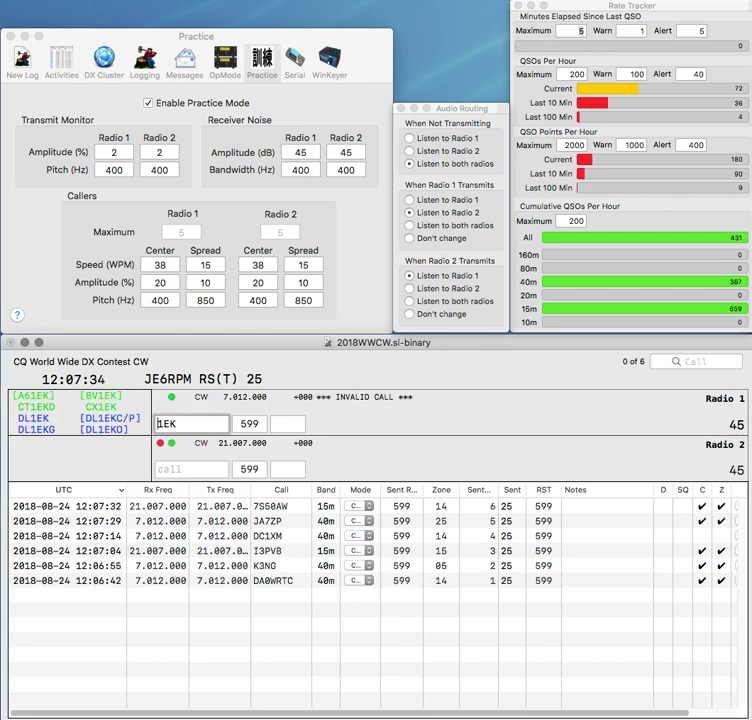
key("Return")
- Enter KD2OYI on Radio 2 and complete the Radio 1 call as BV1EK, sending both exchanges
type("KD2O")
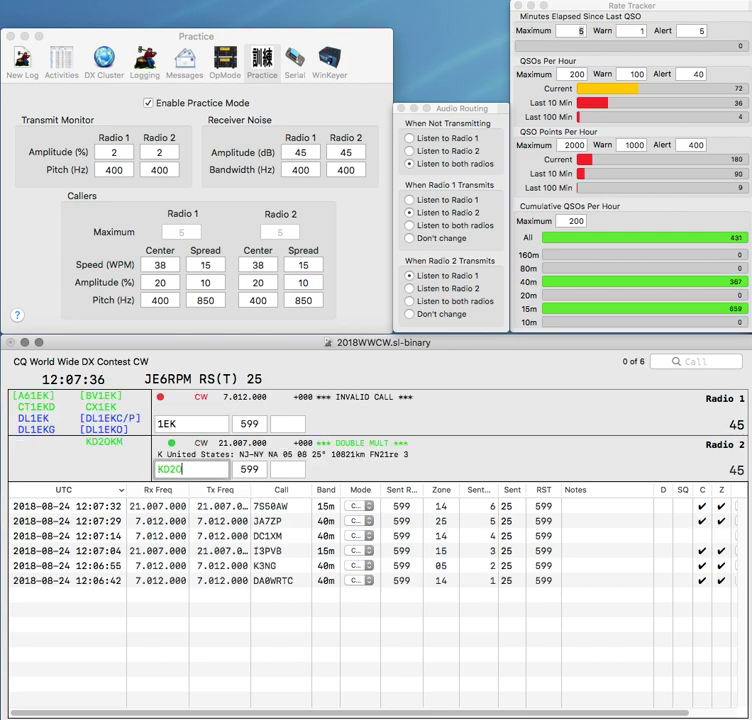
type("YI")
key("Return")
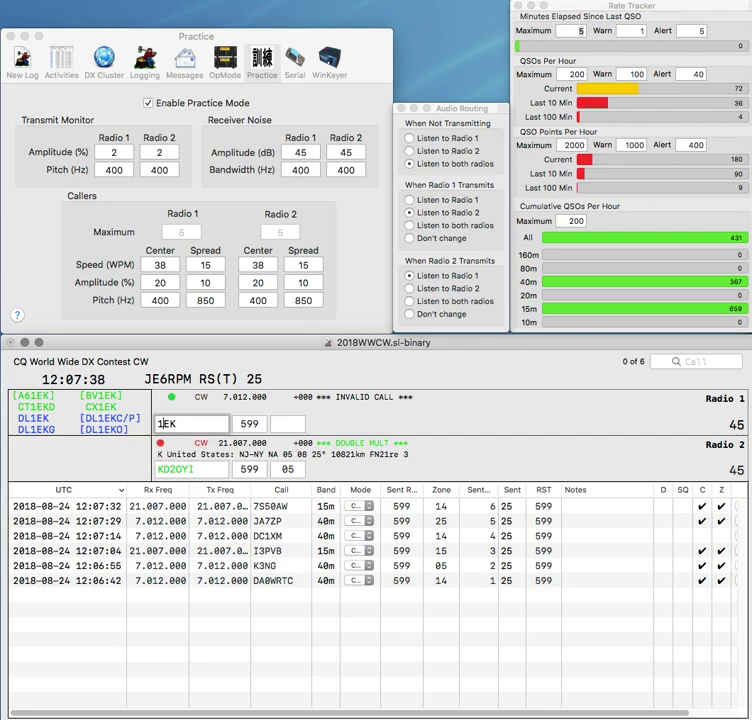
type("BV")
key("Return")
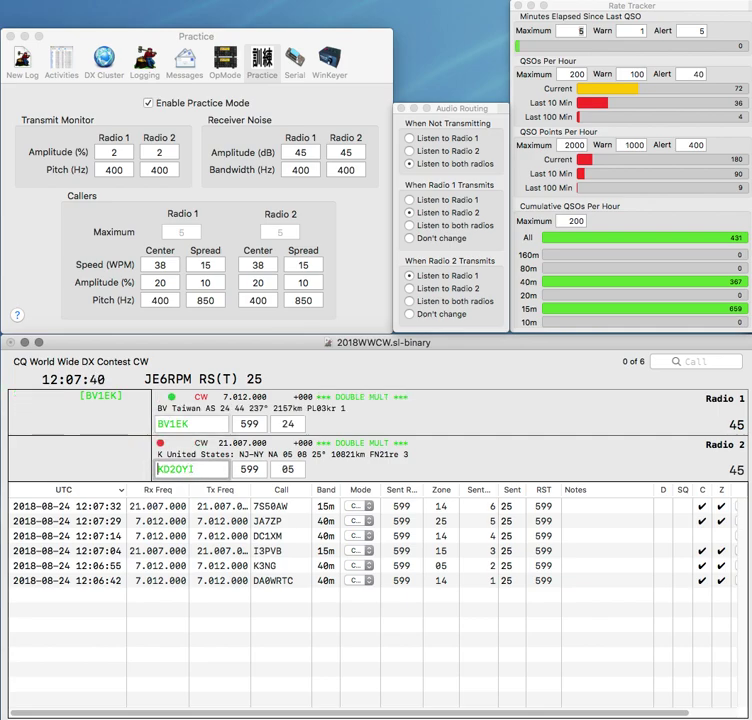
key("BackSpace")
type("B")
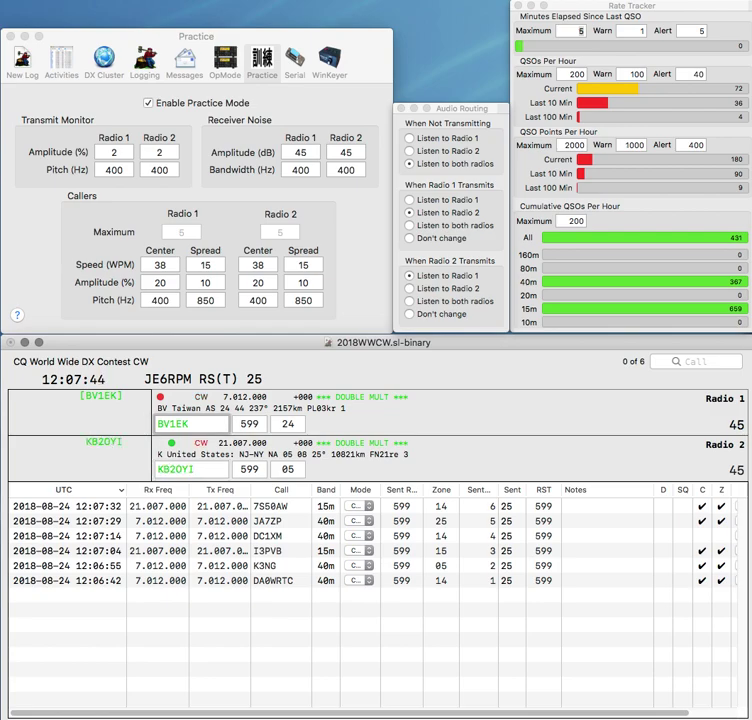
key("Return")
key("Return")
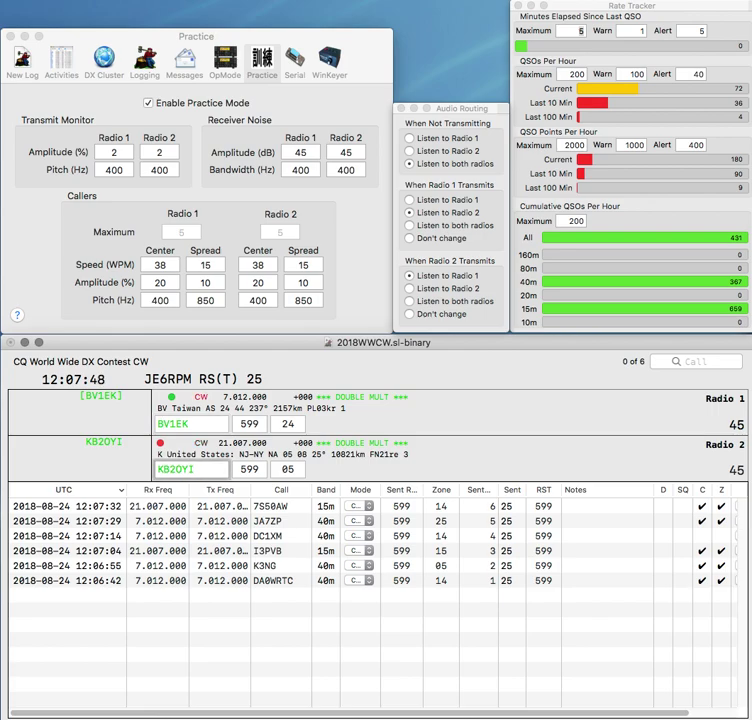
key("Return")
type("DK4QT")
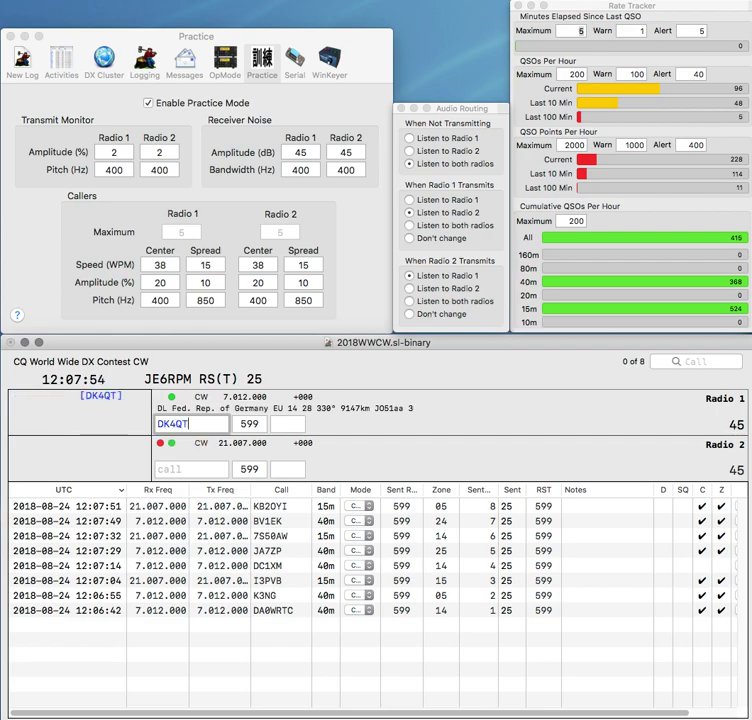
key("Return")
type("2W")
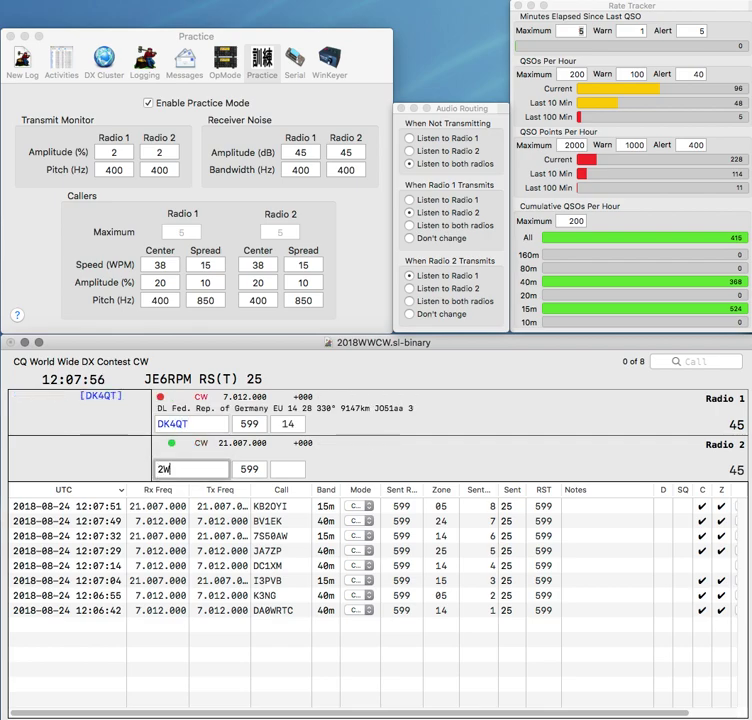
type("NWLZ2WNW")
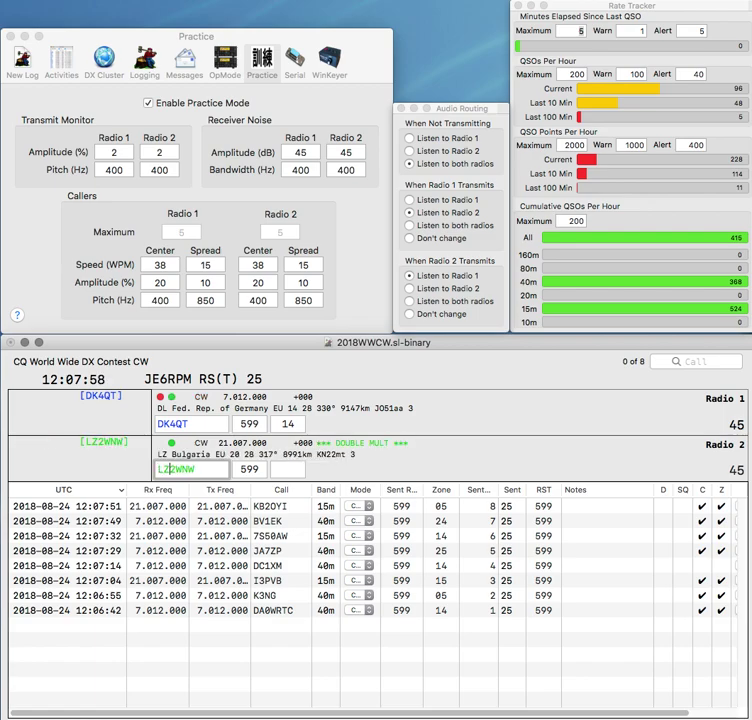
key("Return")
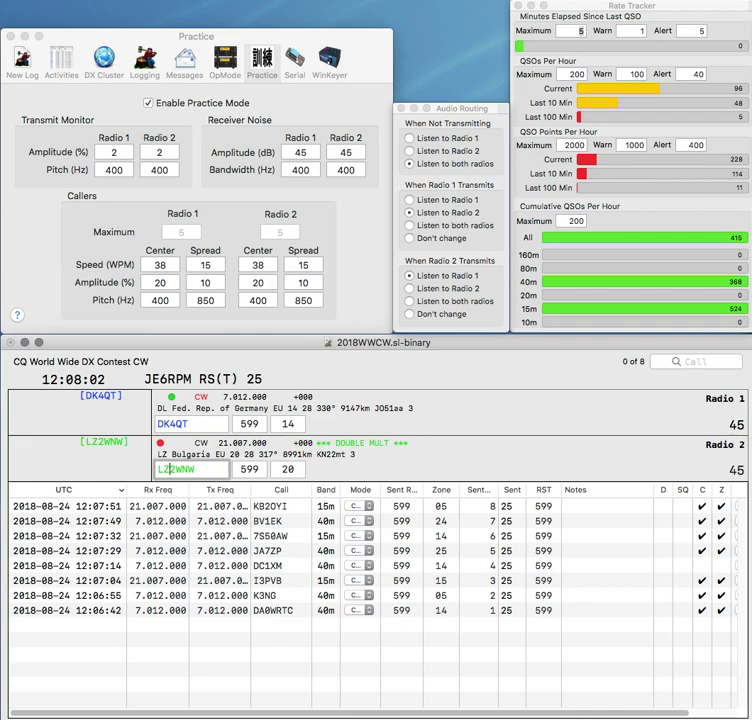
key("Return")
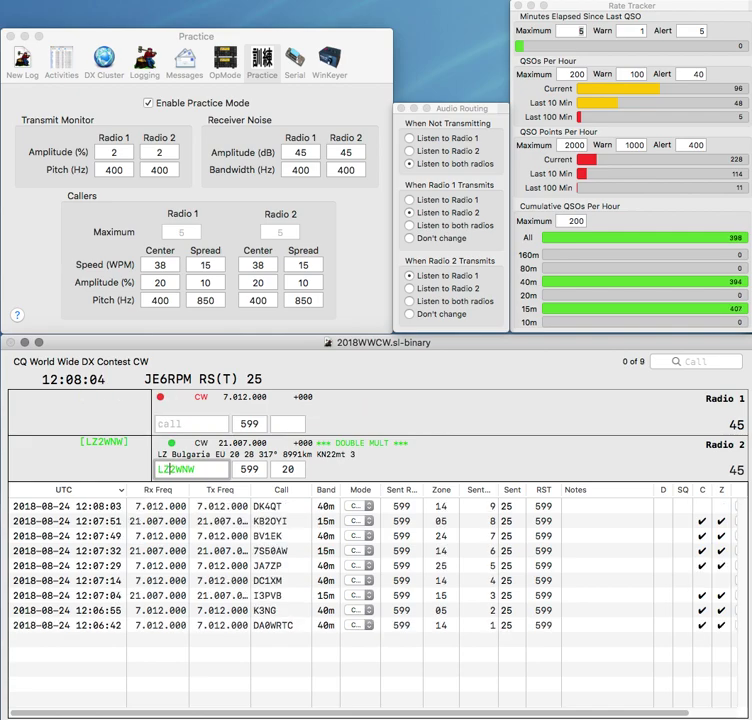
key("Return")
- Enter and send the partial calls OG0 on Radio 1 and 9DX on Radio 2
type("OG0")
key("Return")
type("8")
key("BackSpace")
type("9DXAR")
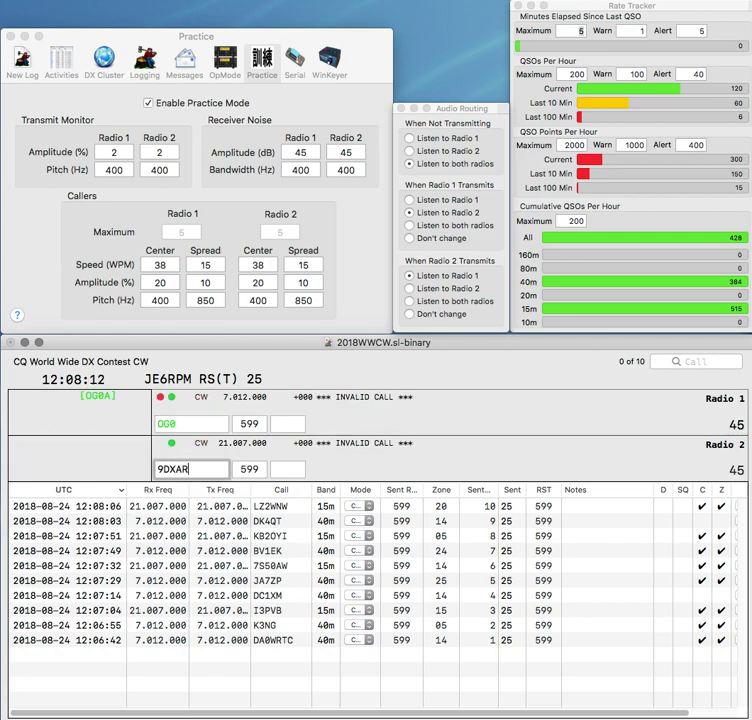
key("BackSpace")
key("BackSpace")
key("Return")
type("OF")
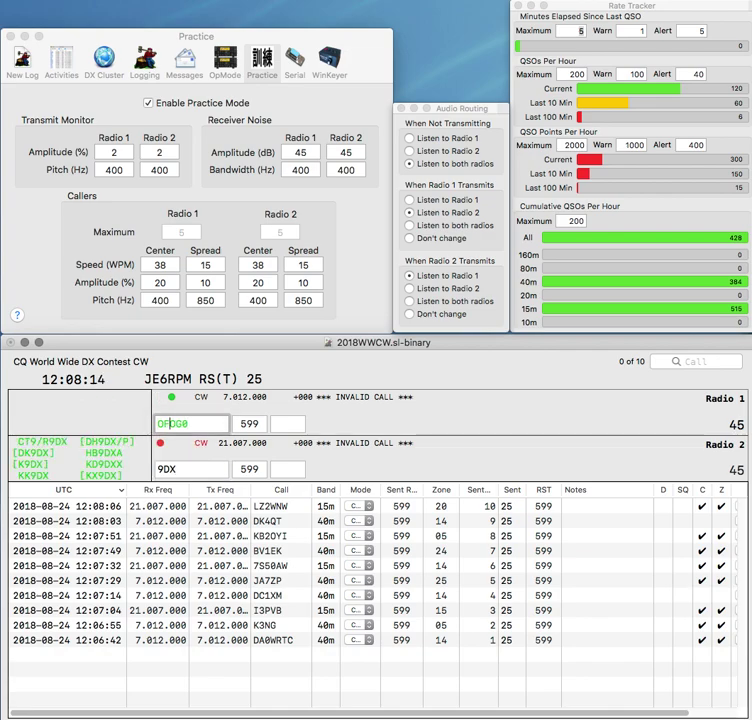
key("Delete")
key("Delete")
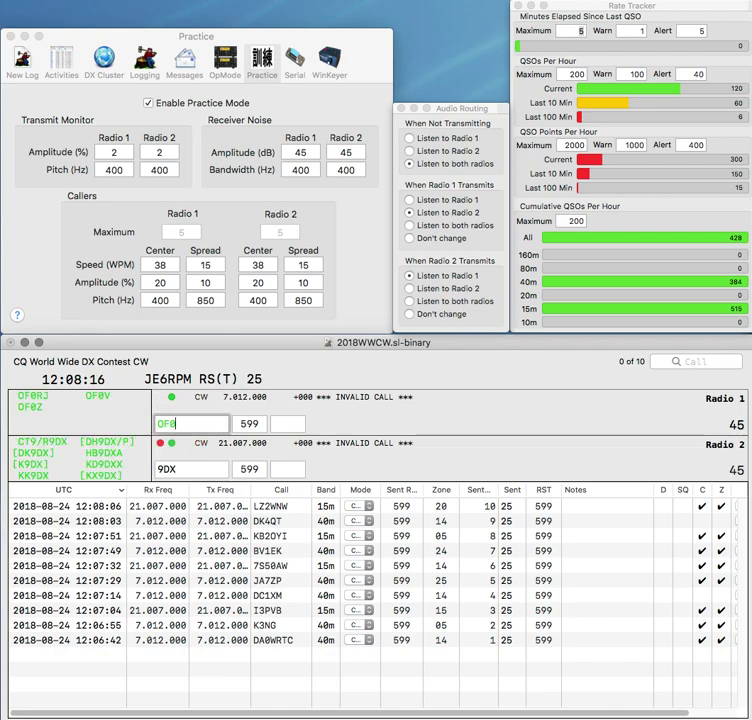
type("Z")
key("Return")
- Complete the Radio 2 call as RX9DX, send it, and log the OF0Z contact on Radio 1
type("R")
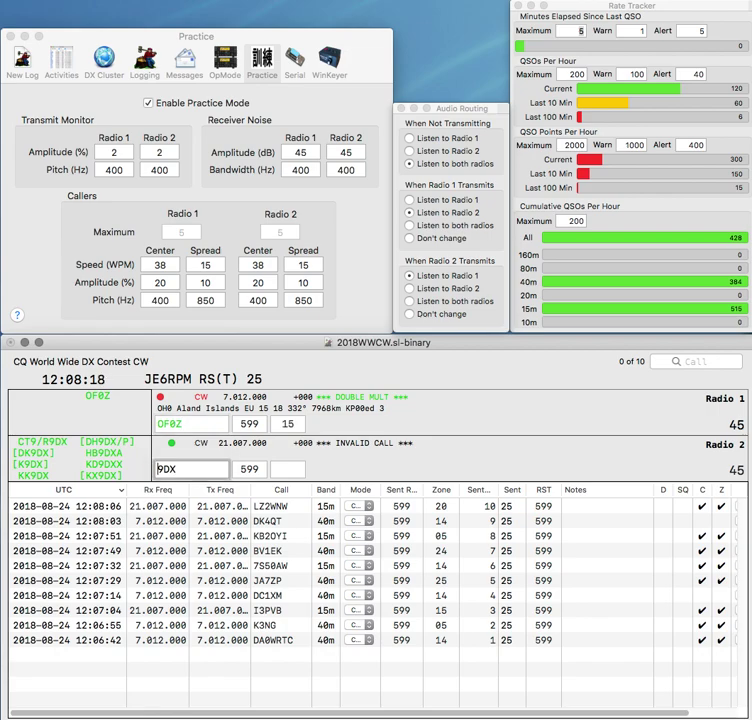
type("X")
key("Return")
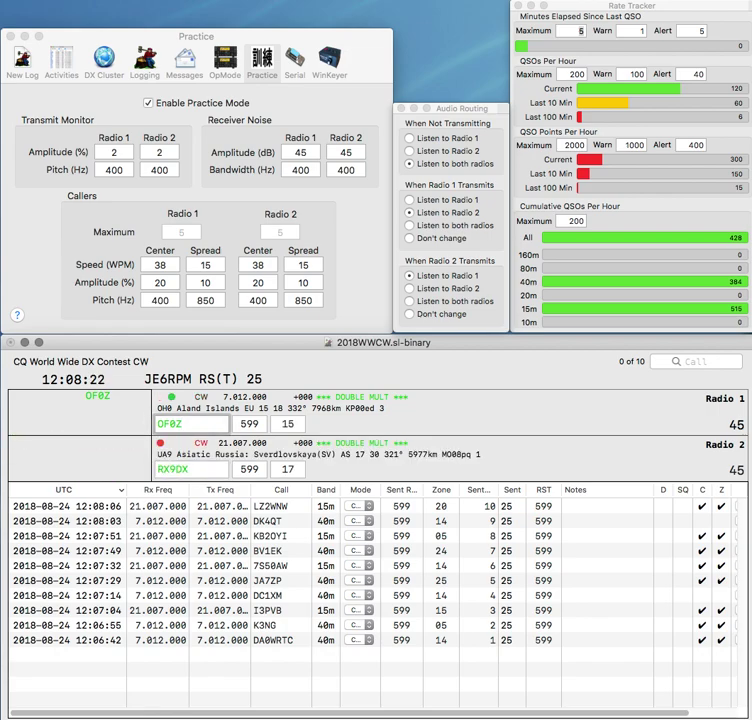
key("Return")
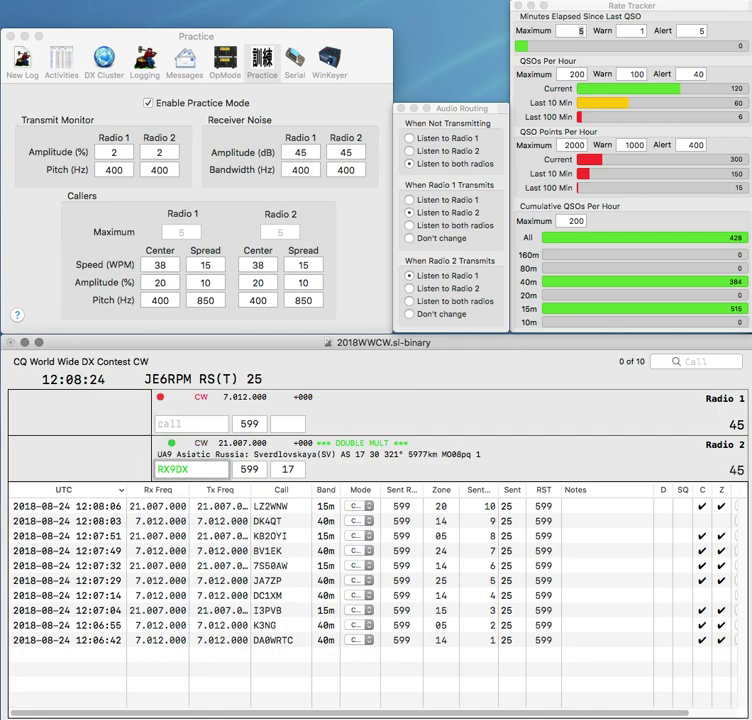
key("Left")
key("Left")
key("Delete")
type("L")
key("Return")
- Enter the call M0TAZ on Radio 1 and send its exchange with zone 14
type("M0TAQ")
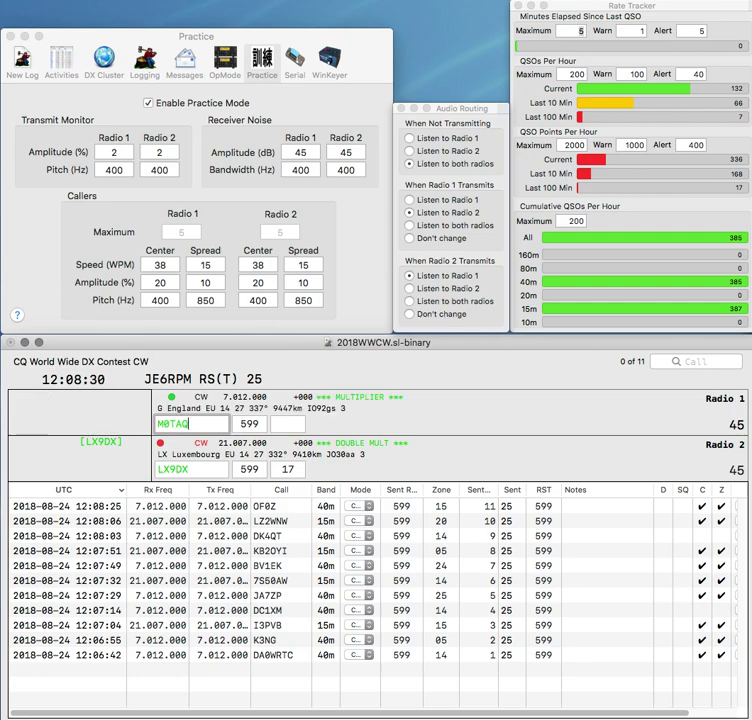
key("BackSpace")
type("Z")
key("Return")
type("14")
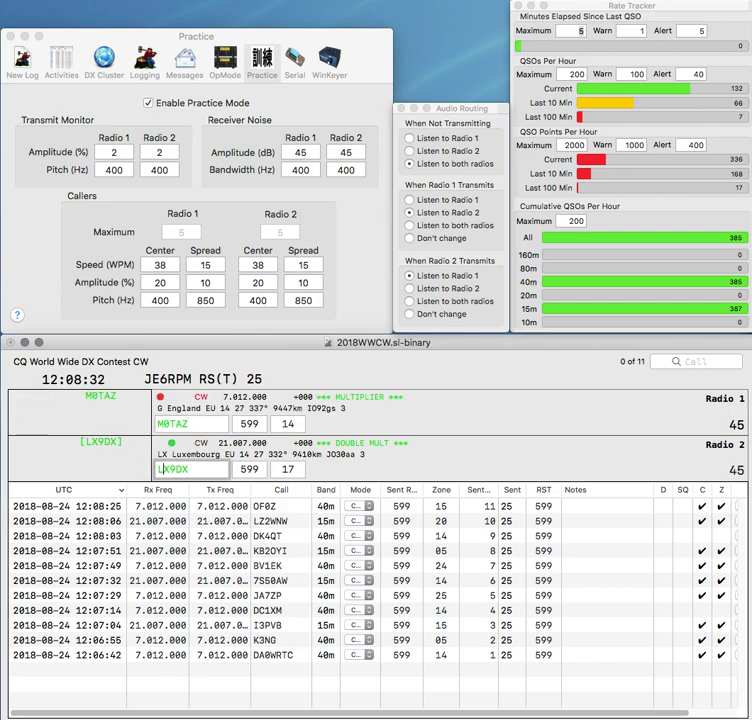
key("Tab")
type("14")
key("Return")
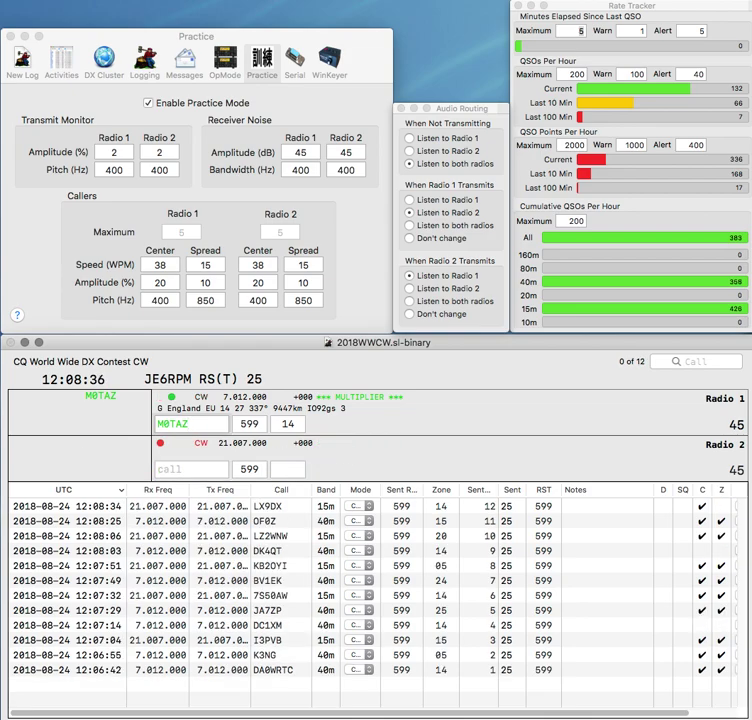
key("Return")
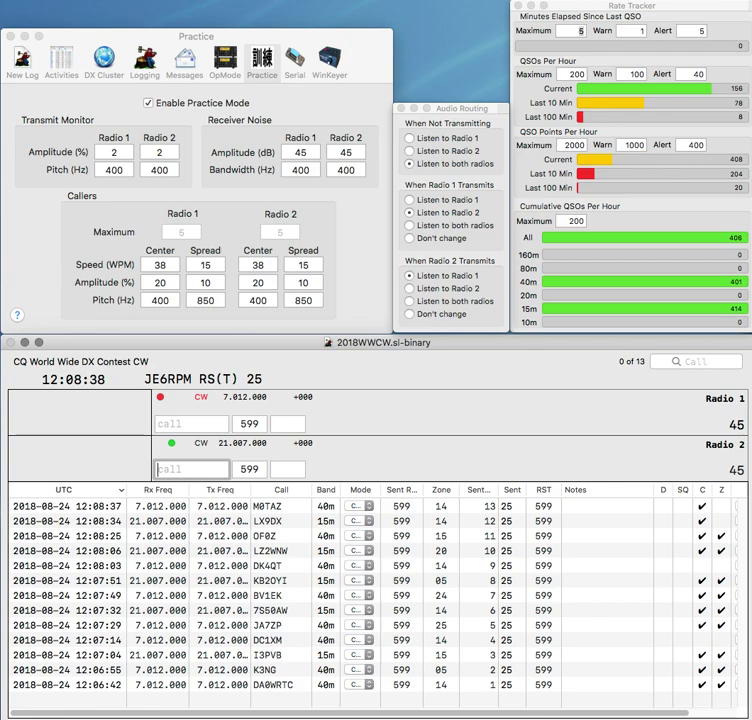
- Send the partial call W3 on Radio 1 and enter and send YT2X on Radio 2
type("X")
type("W3")
key("Return")
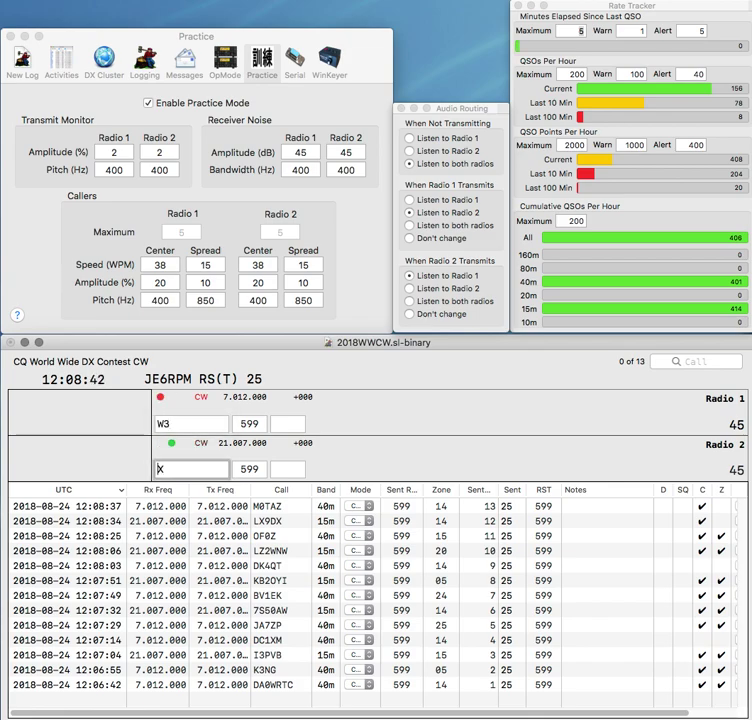
type("YT2")
key("Return")
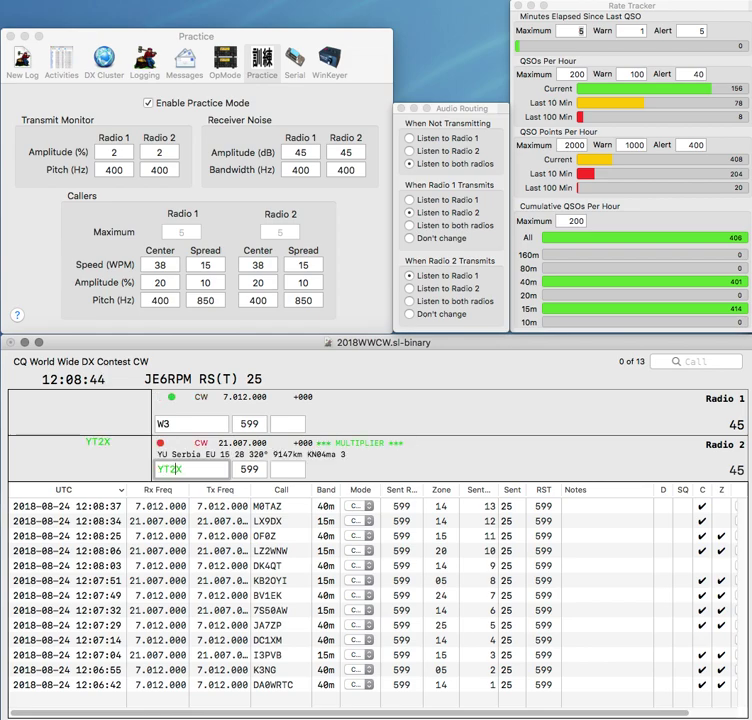
- Change the partial Radio 1 call to RD4WM and send its exchange
type("4WM")
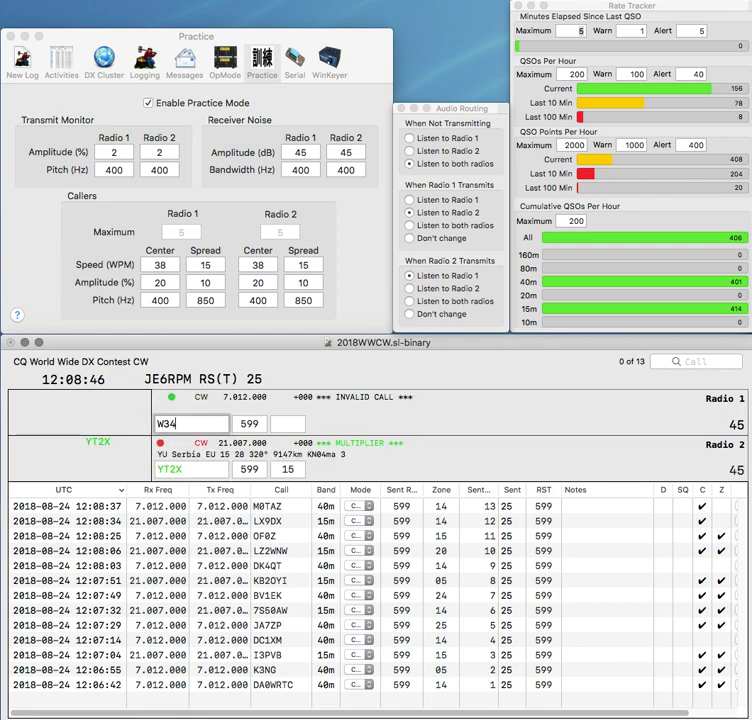
key("Home")
key("Delete")
key("Delete")
type("RD")
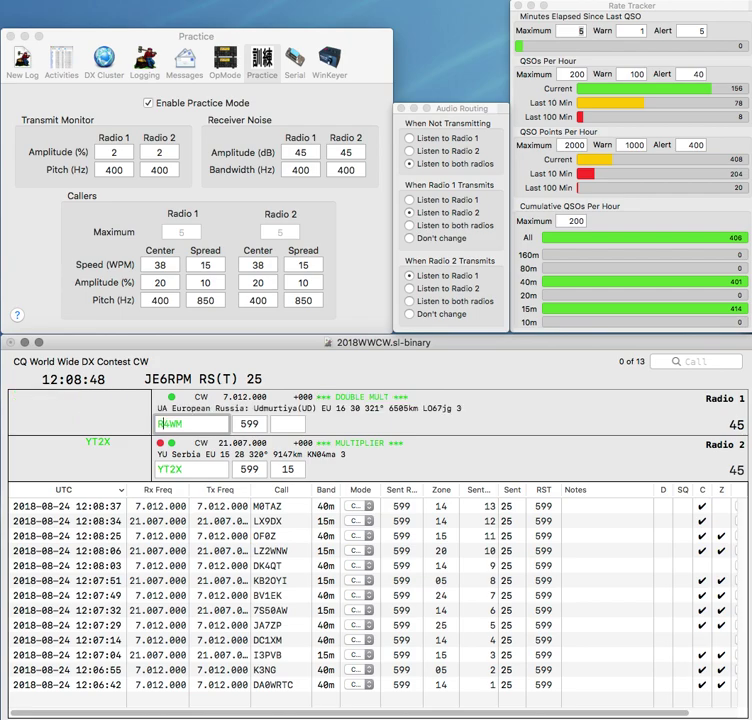
key("Return")
key("Return")
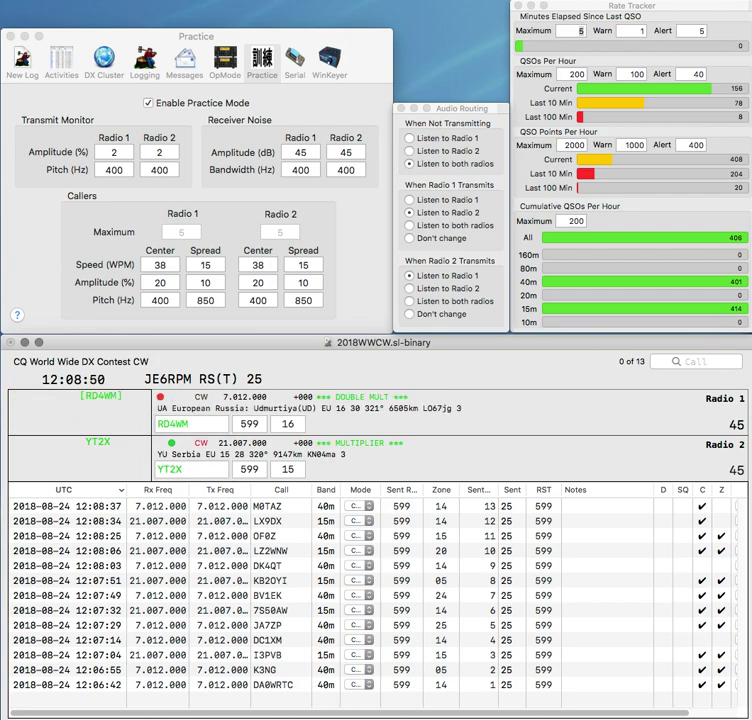
key("Return")
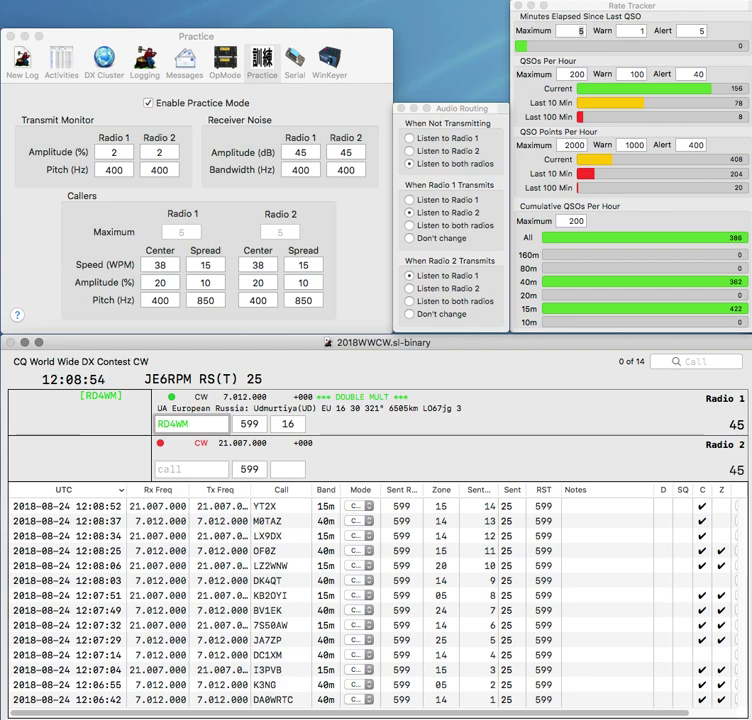
key("Return")
type("S50G")
key("Return")
type("N4EMG")
key("Return")
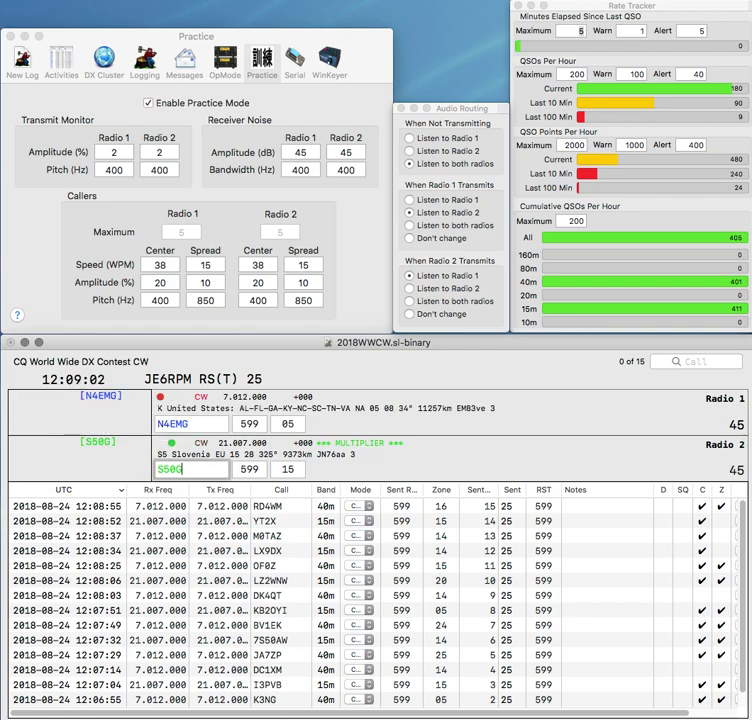
key("Return")
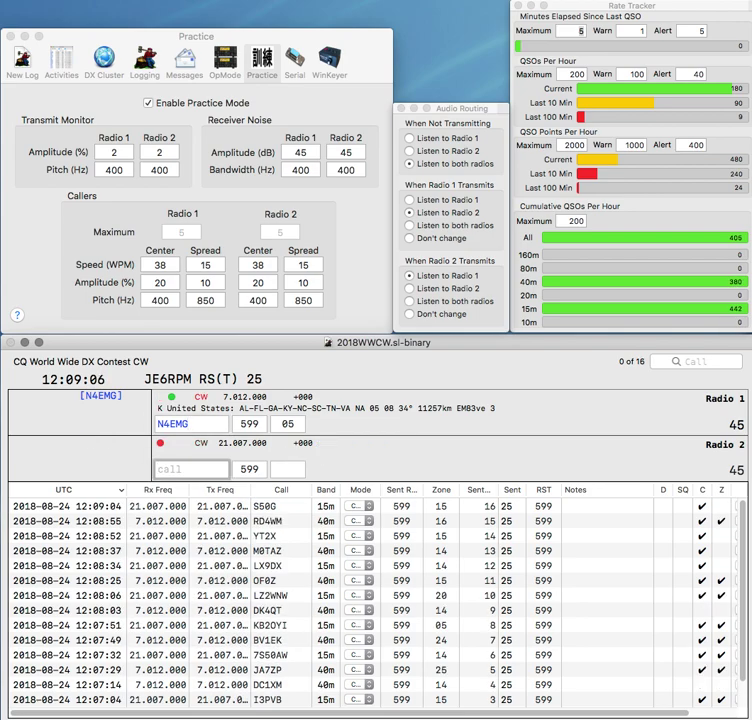
key("Return")
type("N1U")
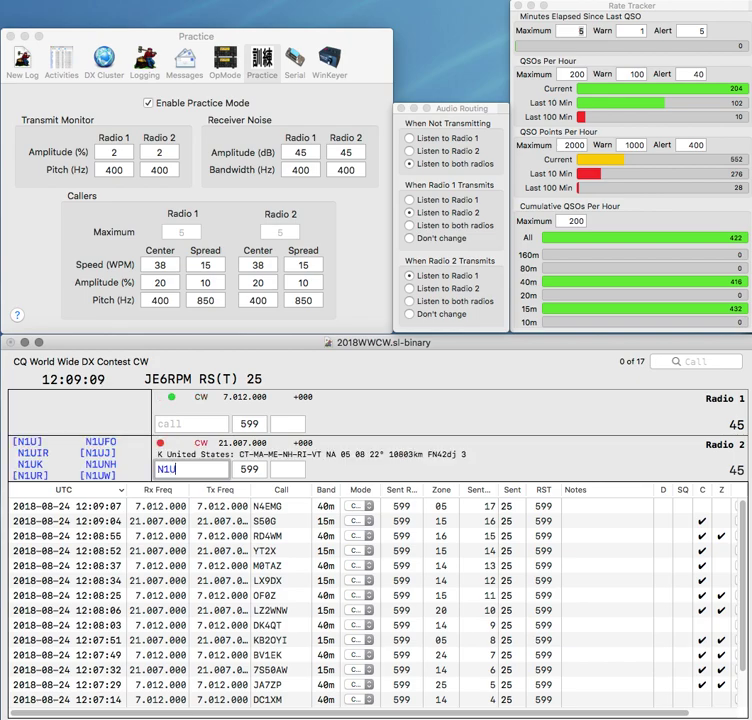
key("backslash")
type("EA4IL")
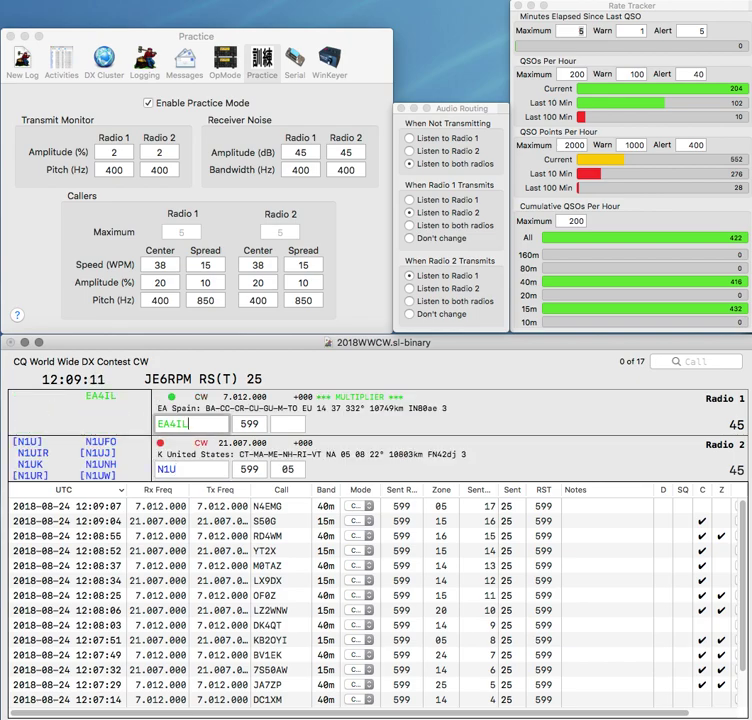
key("Return")
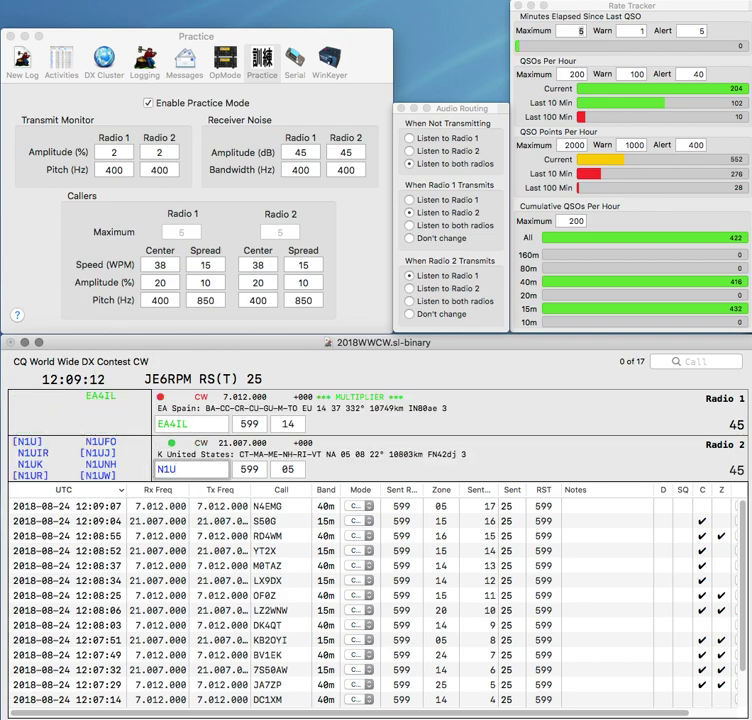
type("IR")
key("Return")
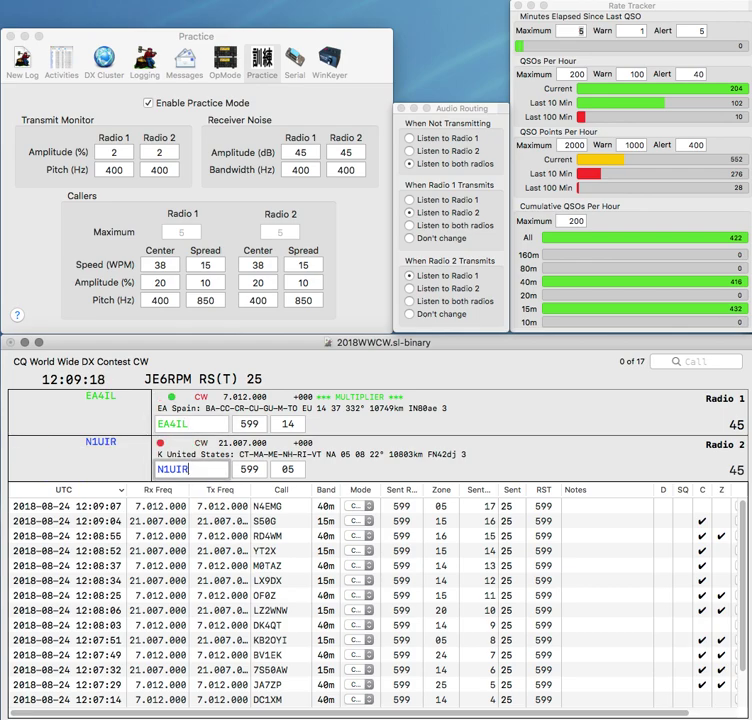
key("Return")
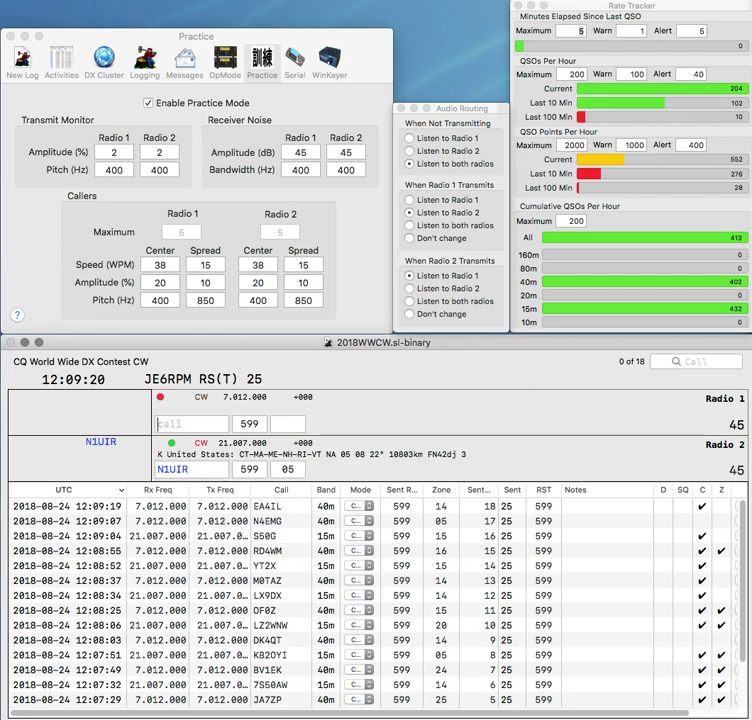
key("Return")
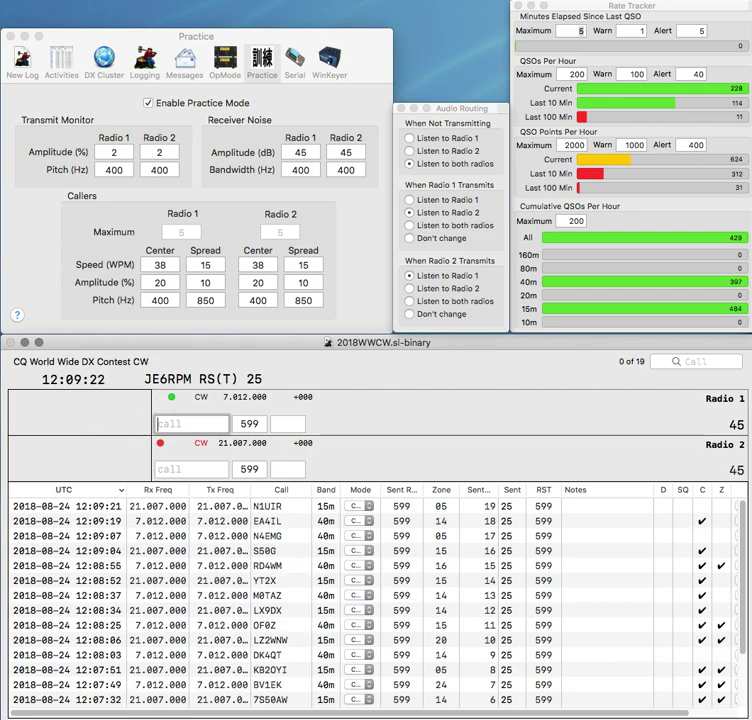
- Send the partial call H on Radio 1 and enter and send W1ECT on Radio 2
type("H")
key("Return")
type("W1ECT")
key("Return")
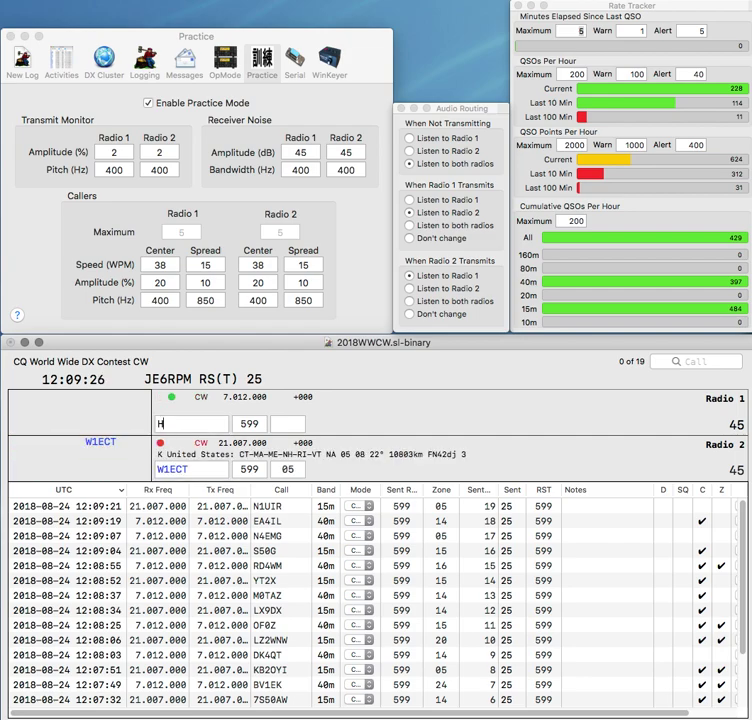
type("G0KP")
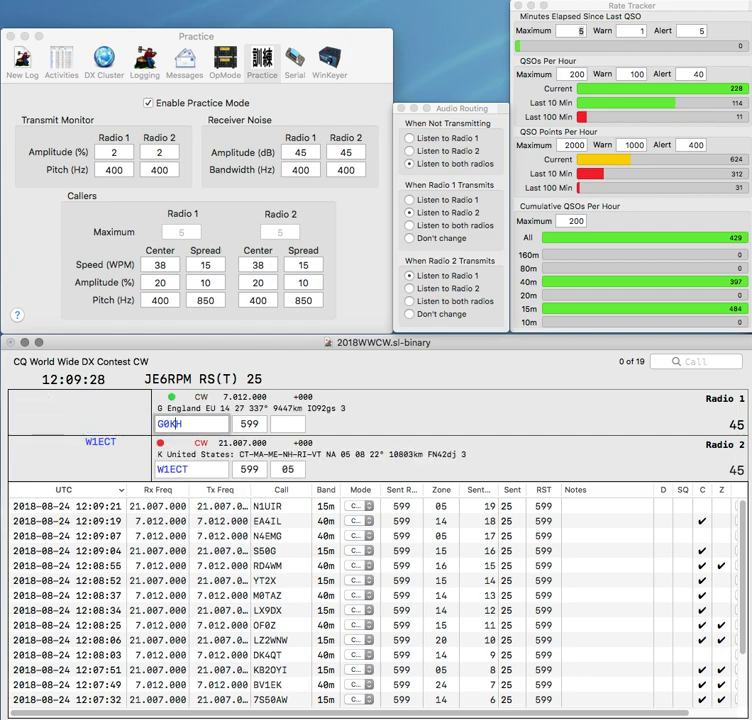
key("Return")
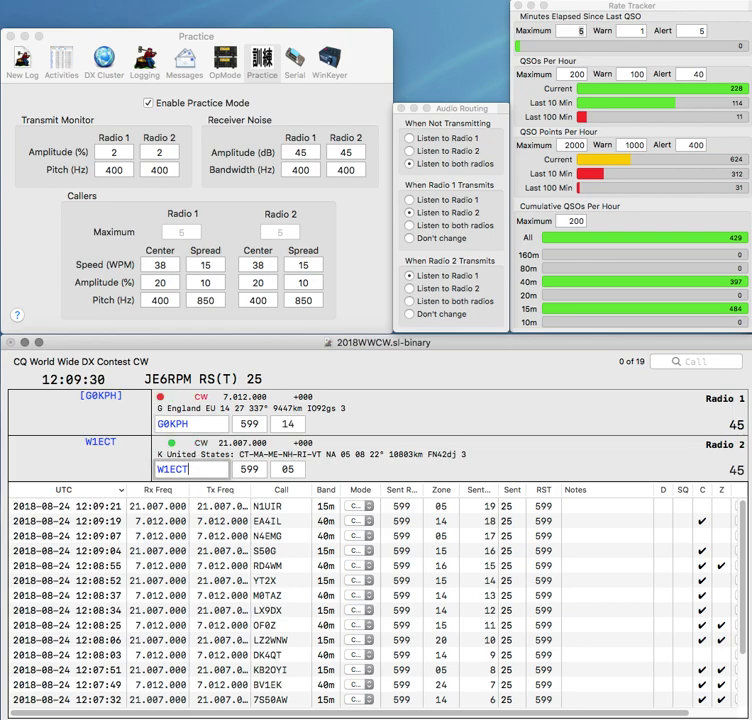
key("Return")
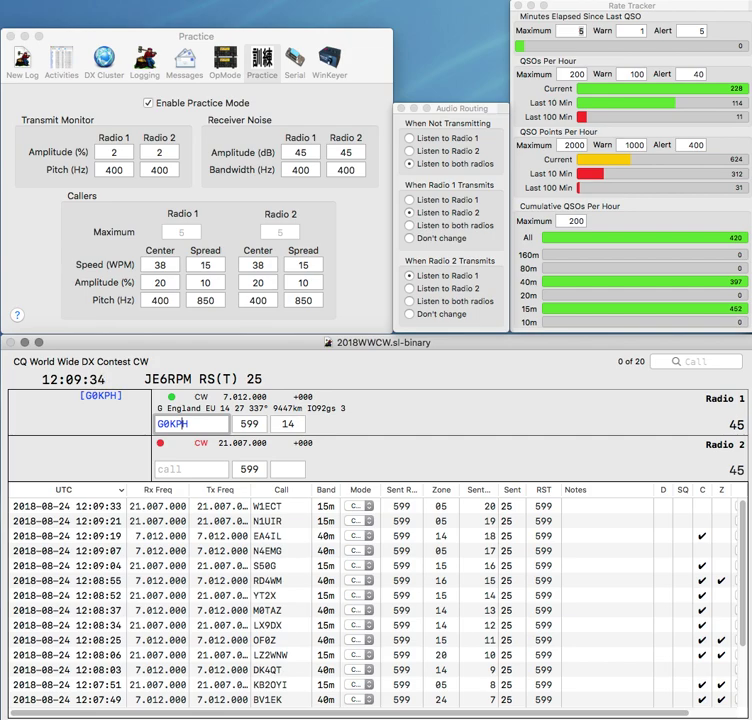
key("Return")
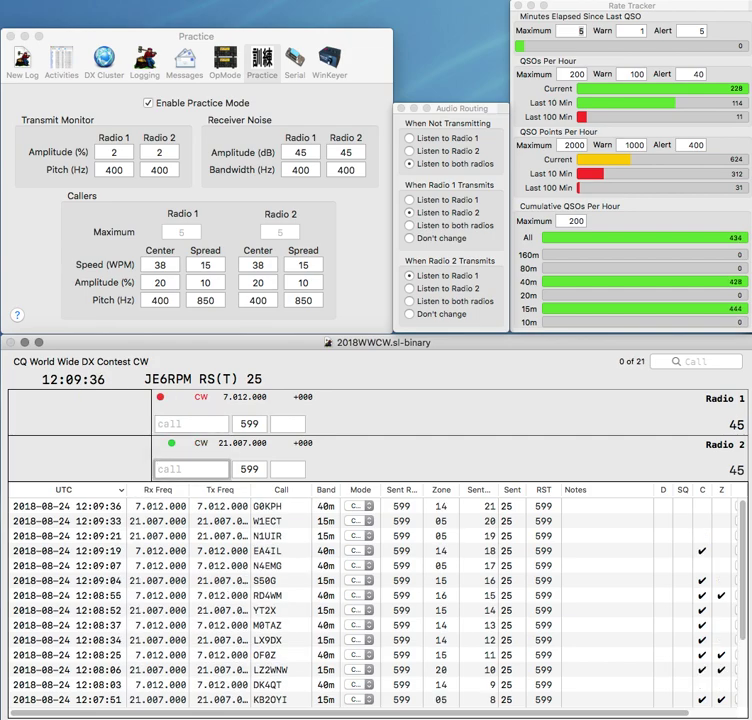
type("KG6B")
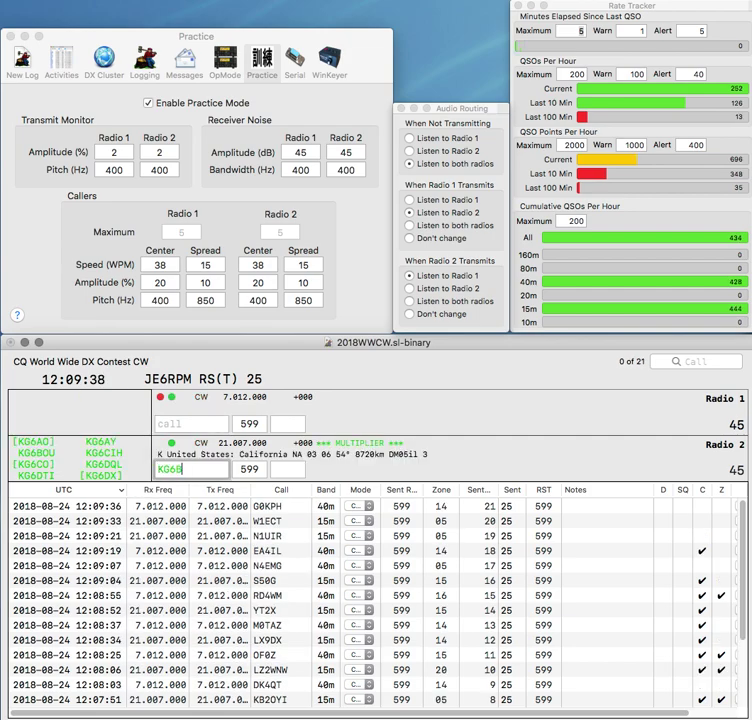
type("OU")
key("Return")
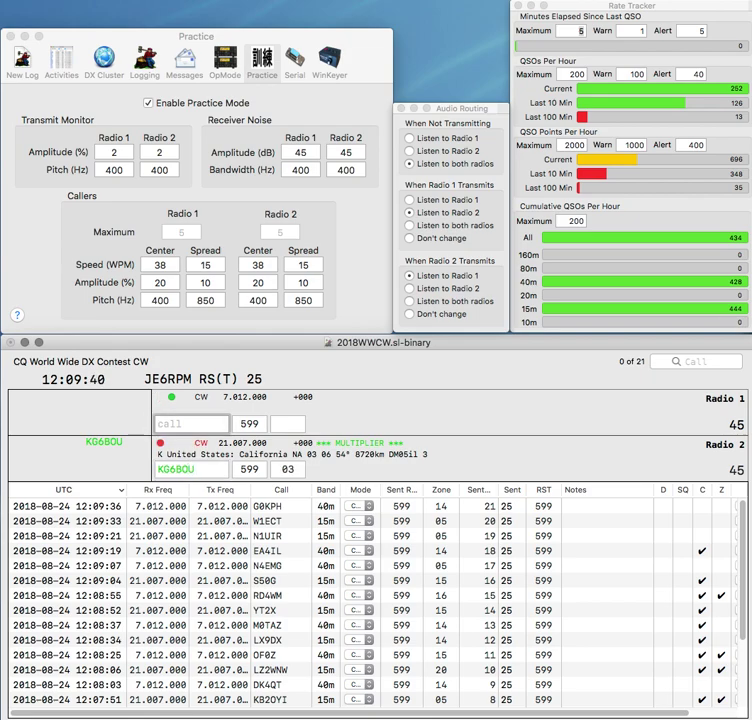
type("KS")
key("Return")
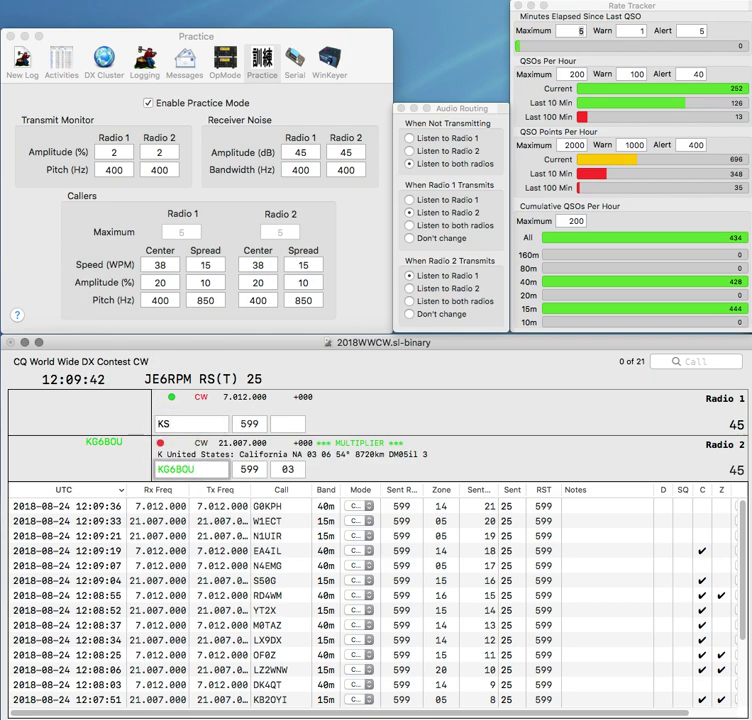
key("Return")
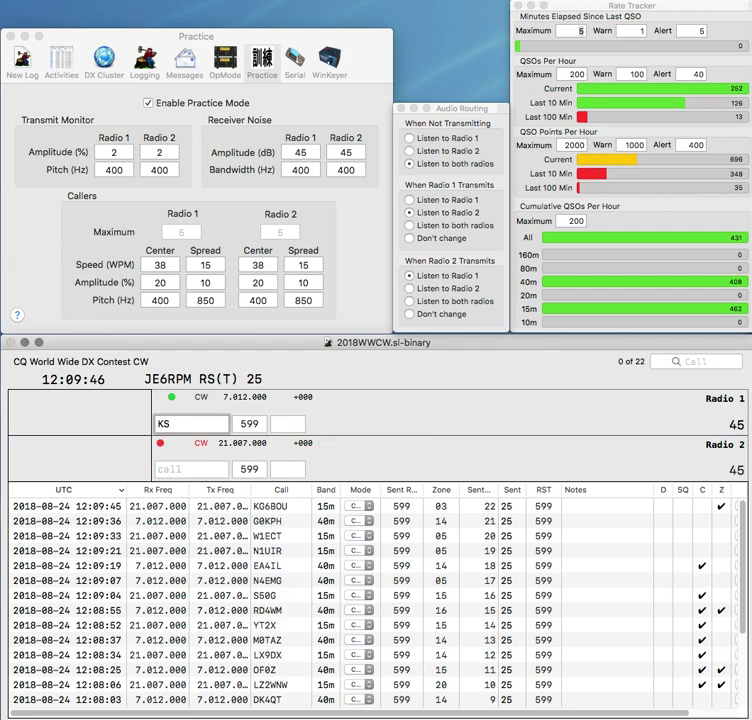
type("N7B")
key("Return")
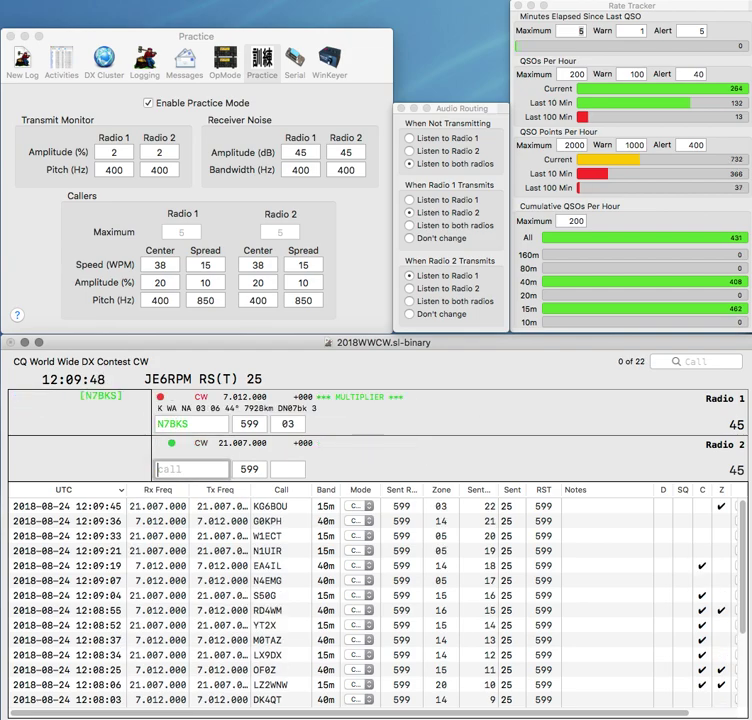
type("W8SH")
key("Return")
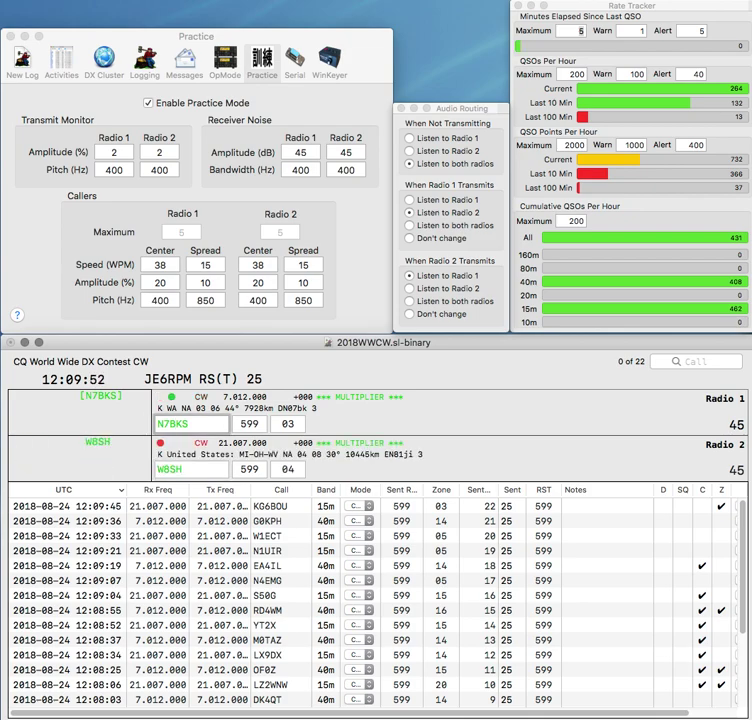
key("Return")
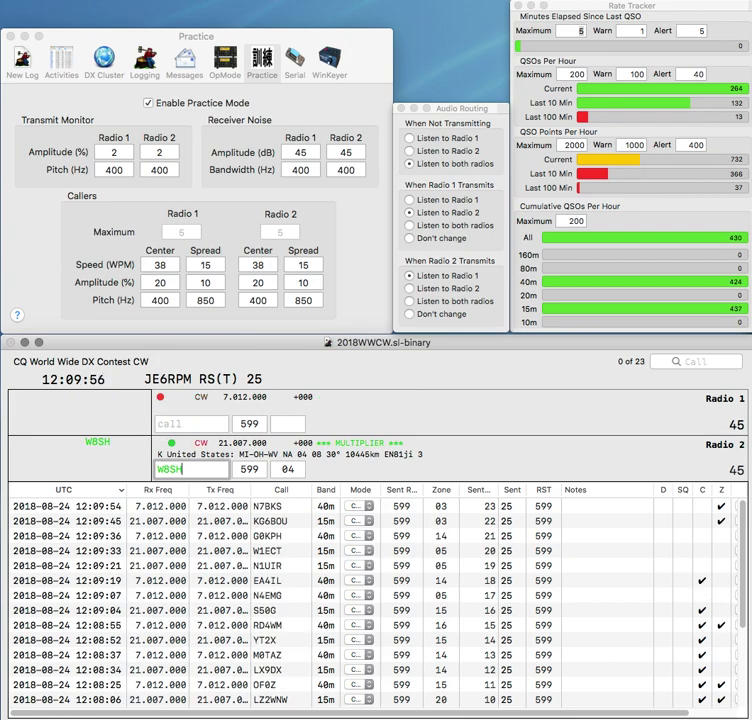
key("Return")
- Send the partial call P on Radio 1 and enter and send N7DXT on Radio 2
type("V")
key("BackSpace")
type("P")
key("Return")
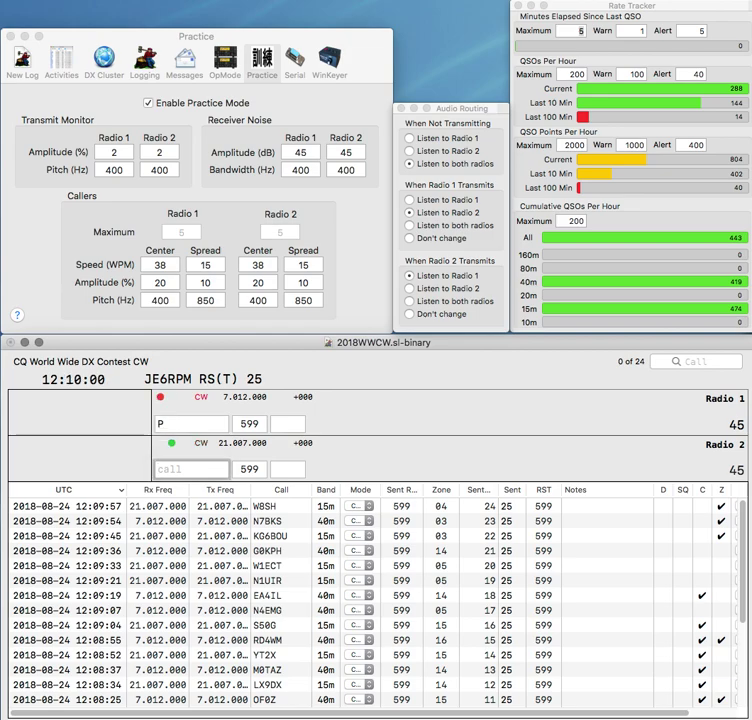
type("N7DXT")
key("Return")
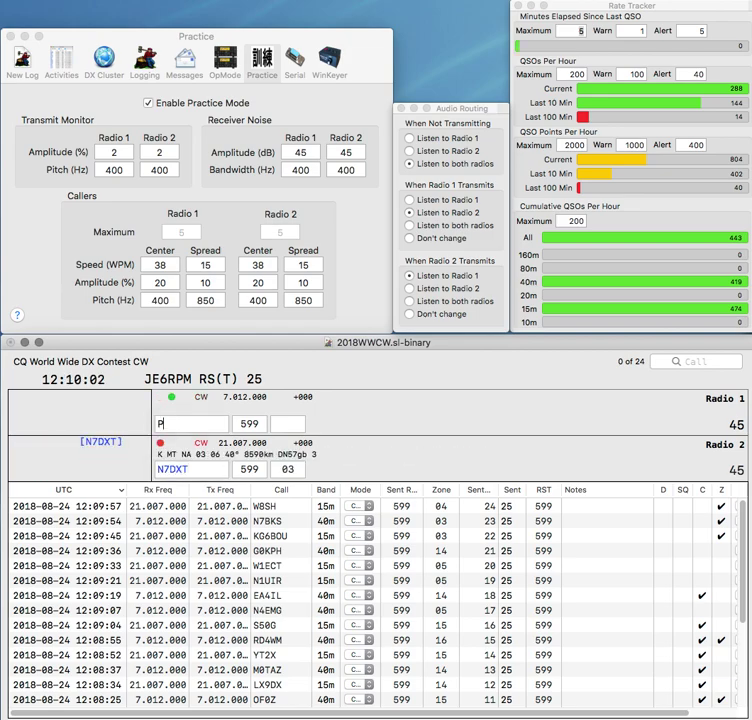
- Extend the partial Radio 1 call to M6P and send it
type("6")
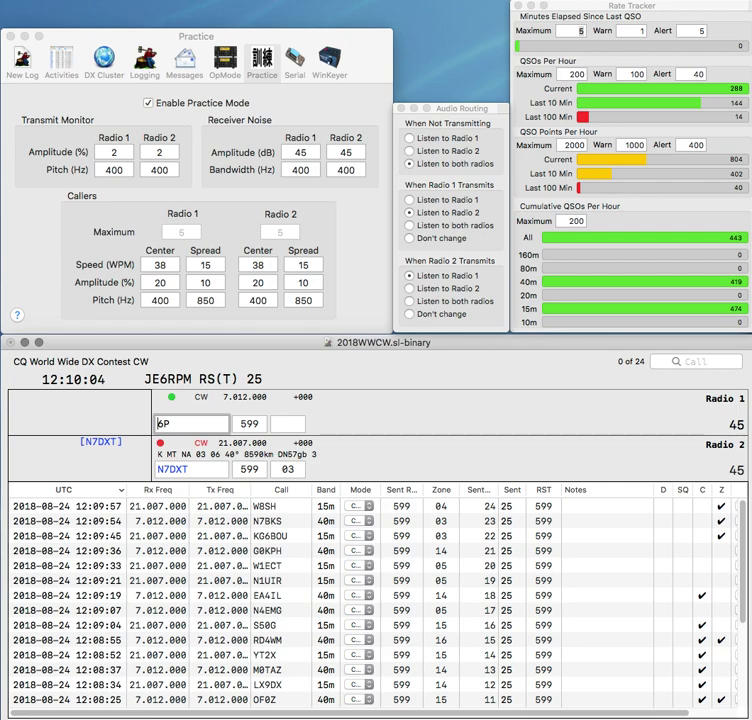
type("M")
key("Return")
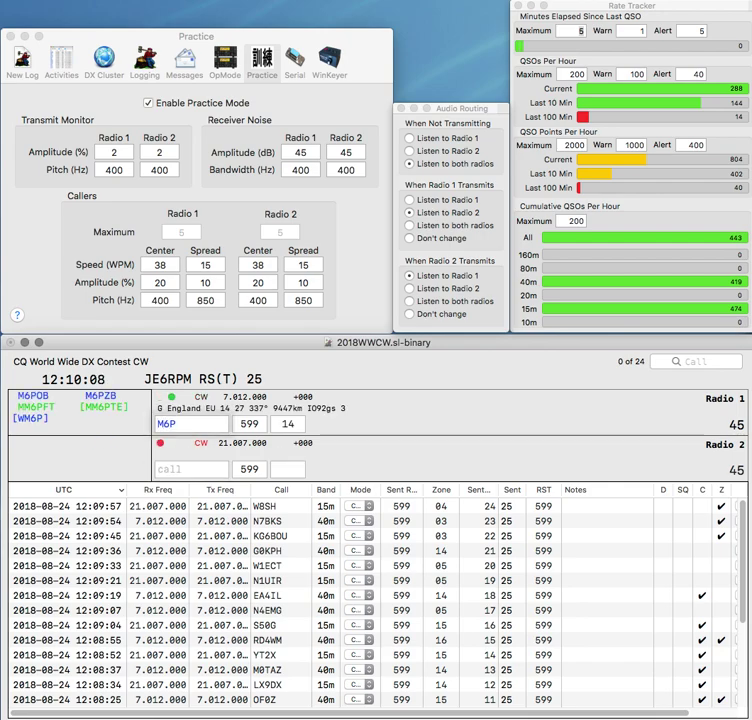
- Log N7DXT on Radio 2 and complete the Radio 1 call as M6ENP, sending it
key("Return")
type("EN")
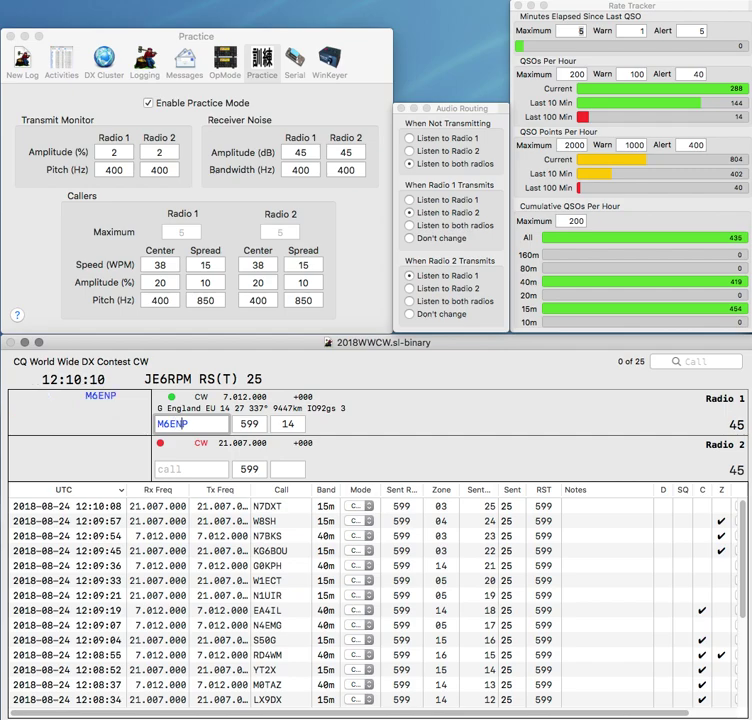
key("Return")
- Enter the partial call KO on Radio 2 and send it
type("N")
key("BackSpace")
type("GZP")
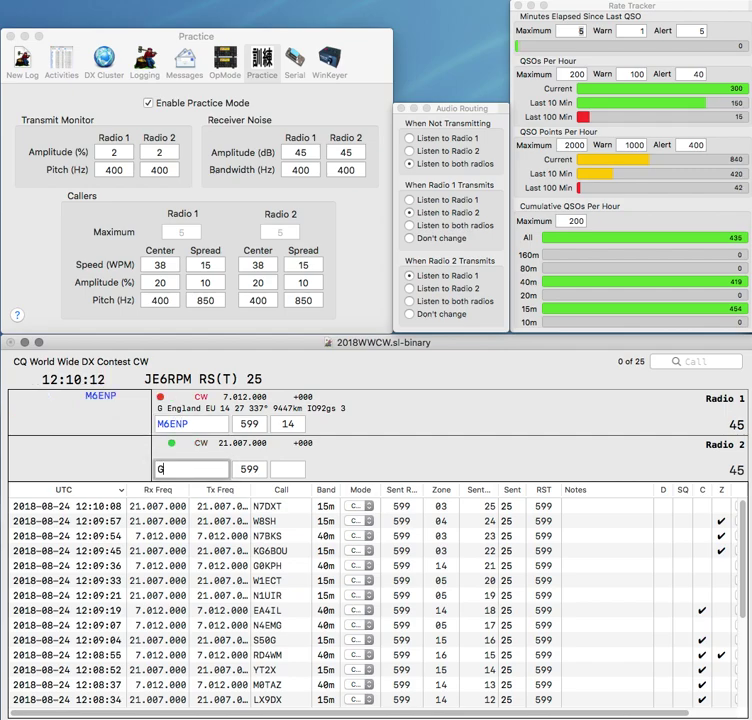
key("BackSpace")
key("BackSpace")
key("BackSpace")
type("KO")
key("Return")
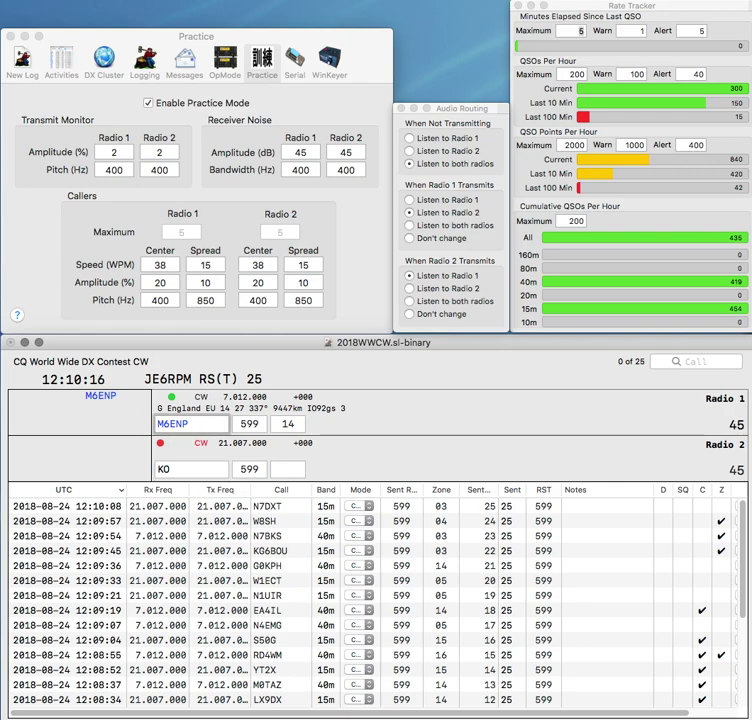
- Log M6ENP on Radio 1 and complete the Radio 2 call as ZP5KO, sending it
key("Return")
type("ZP5")
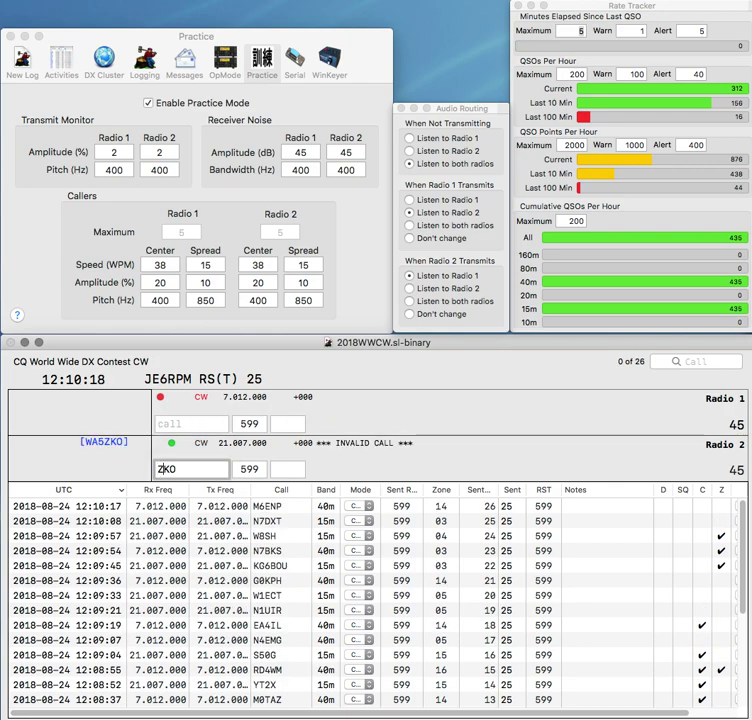
key("Return")
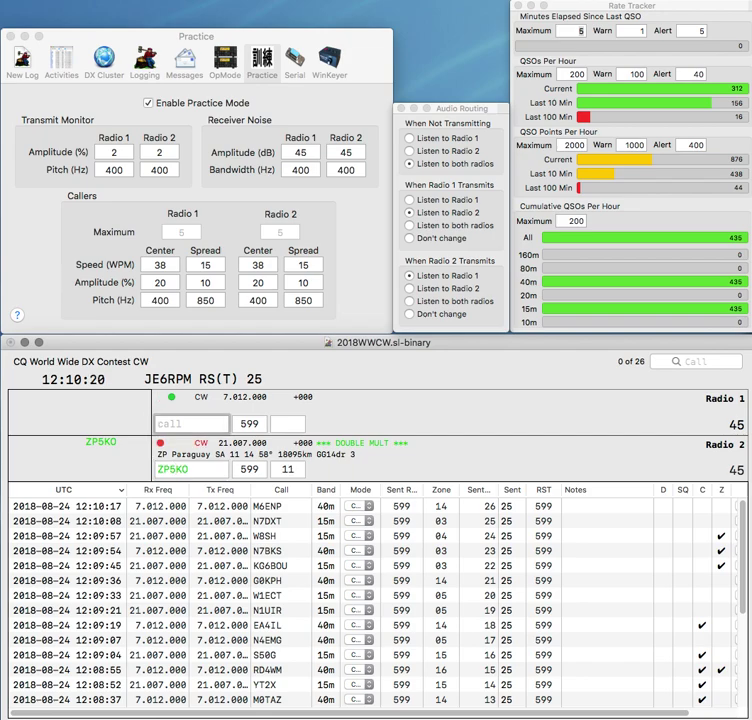
- Enter and send VC7R on Radio 1 and log ZP5KO on Radio 2
type("VC7R")
key("Return")
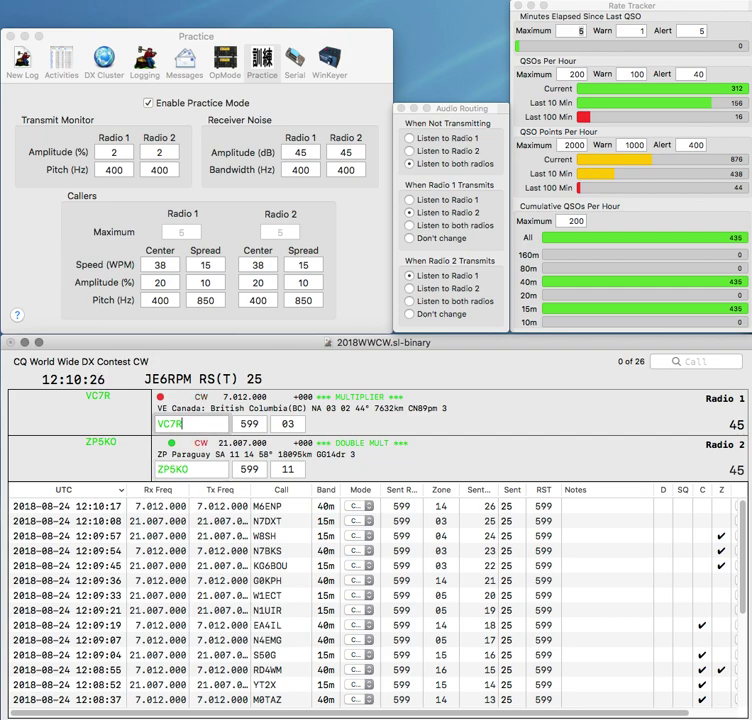
key("Return")
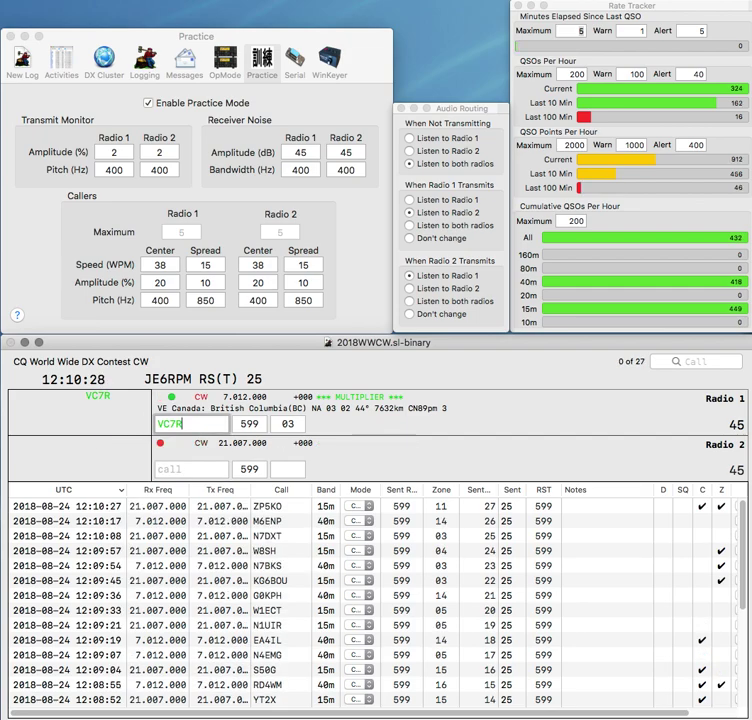
- Log VC7R on Radio 1 and enter and send N2MSI on Radio 2
key("Return")
type("N2")
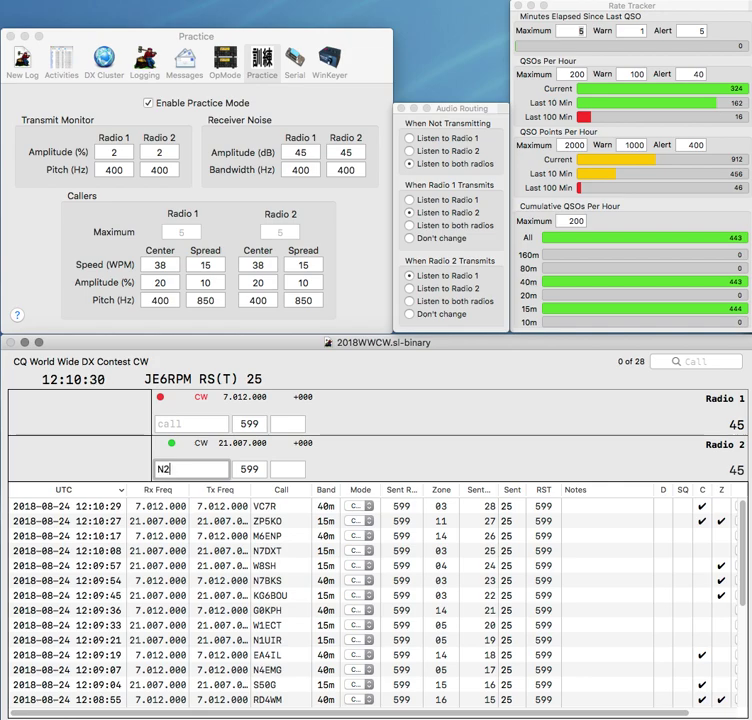
type("MSI")
key("Return")
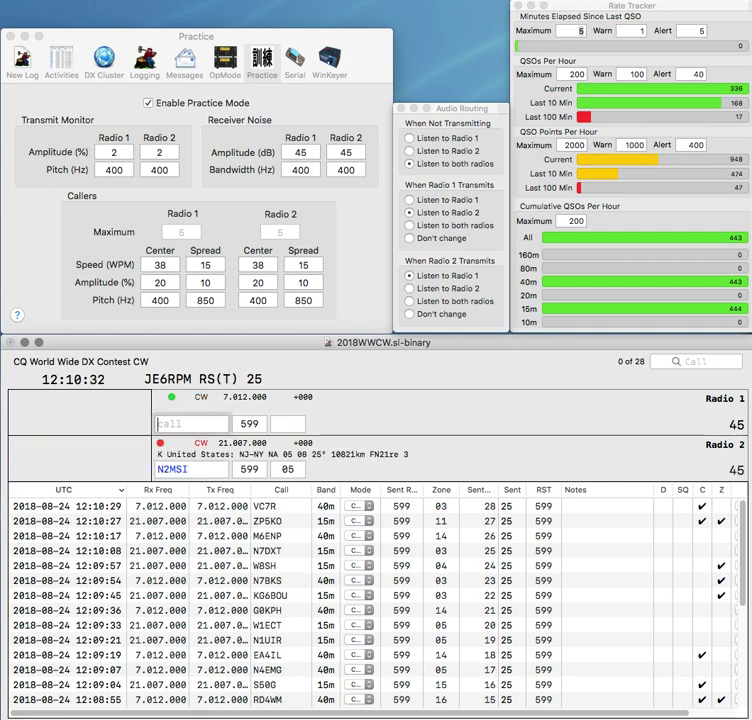
type("JR7UOL")
key("Return")
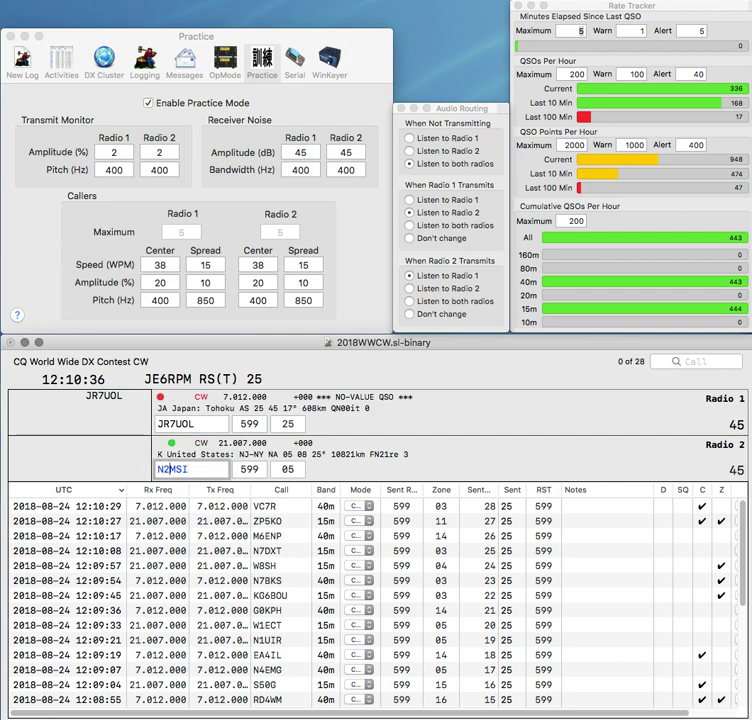
type("H")
key("Return")
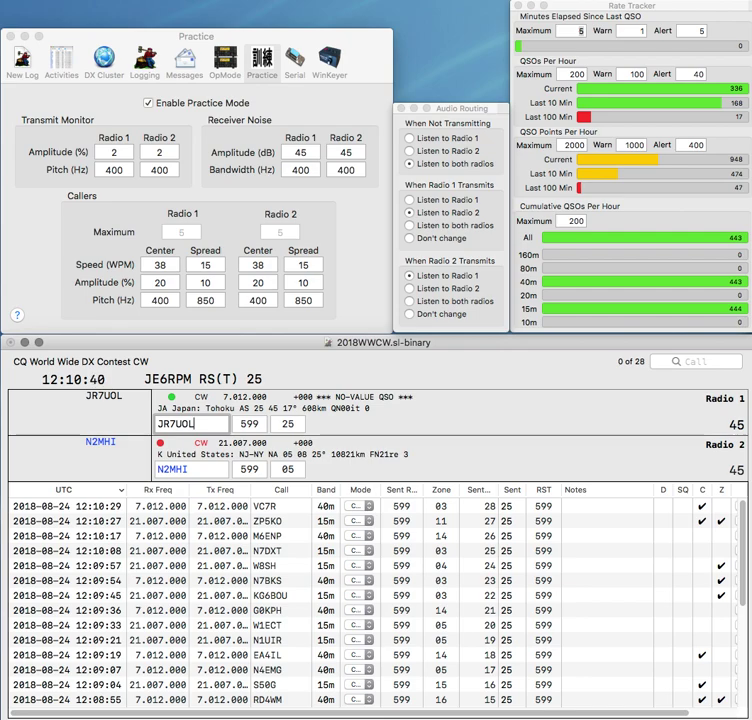
key("Return")
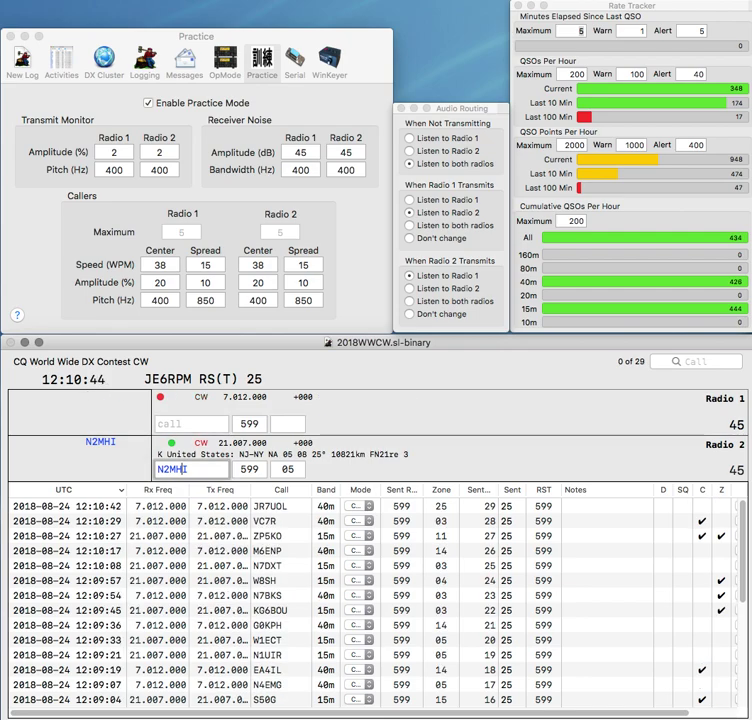
key("Return")
type("GWL")
key("Return")
type("I")
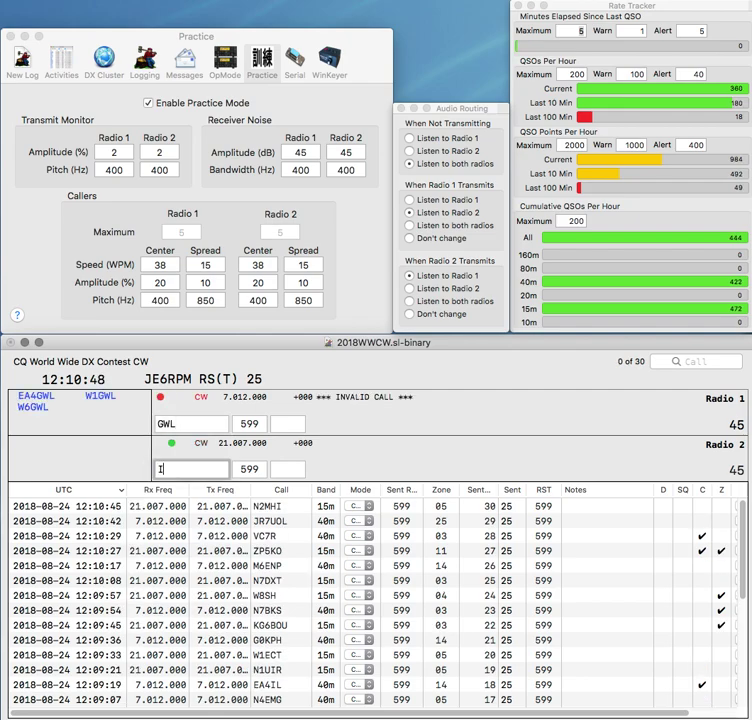
type("5N")
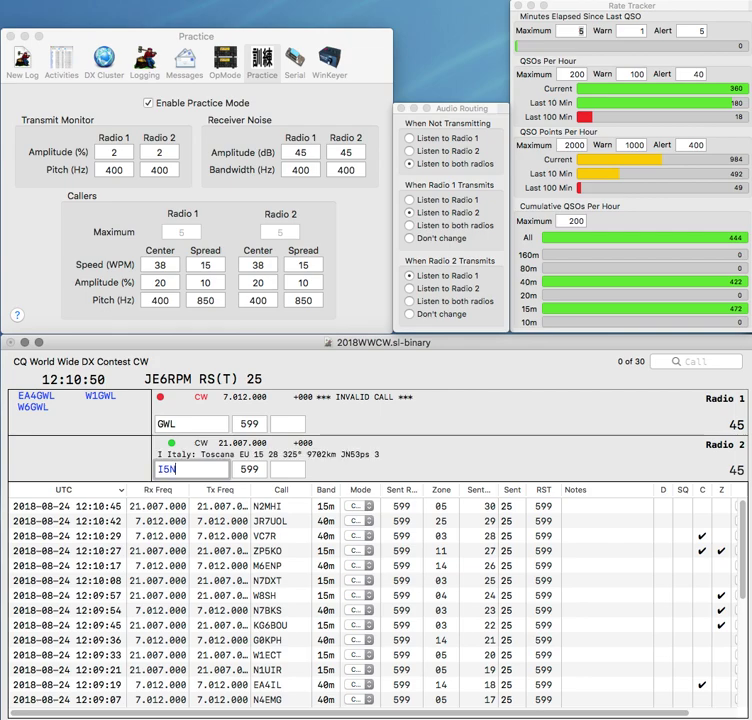
type("SR")
key("Return")
type("6G")
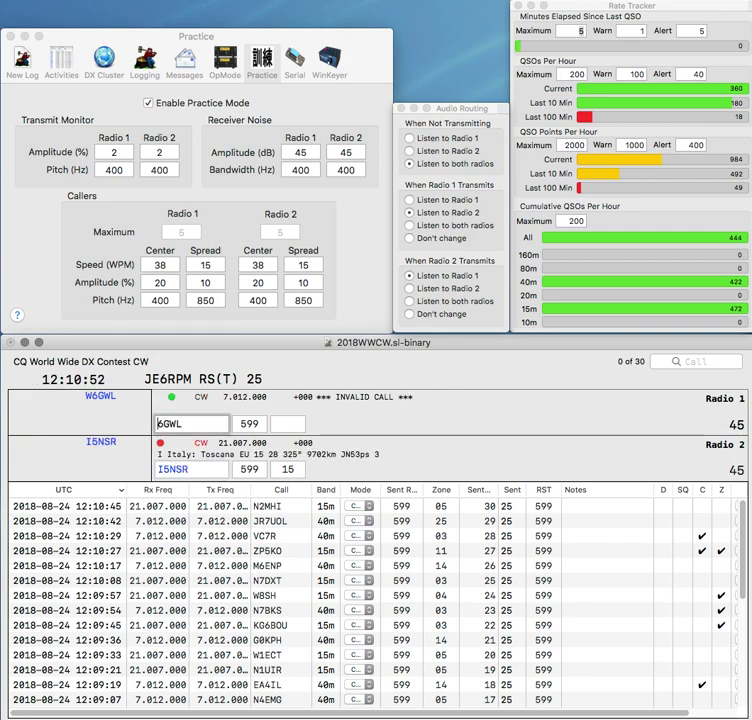
type("W")
key("Return")
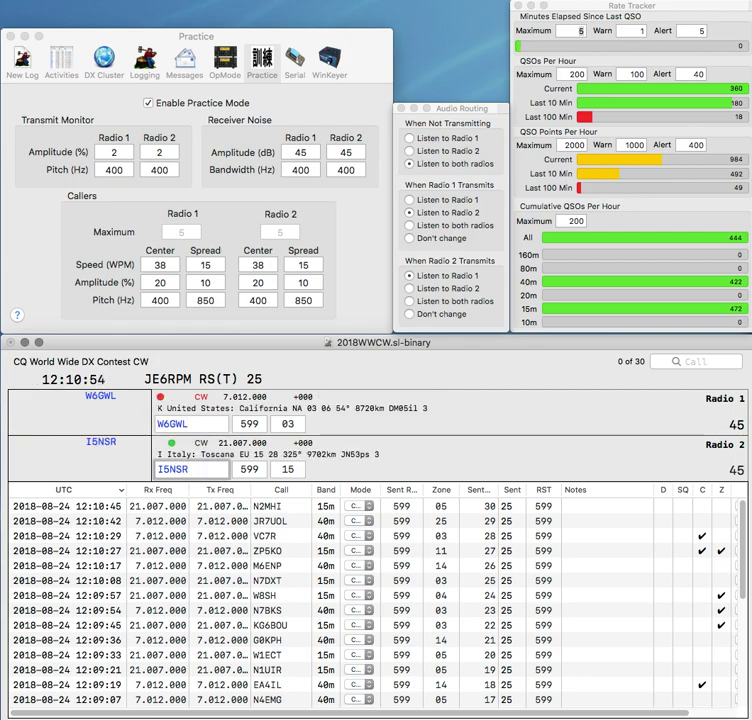
key("Return")
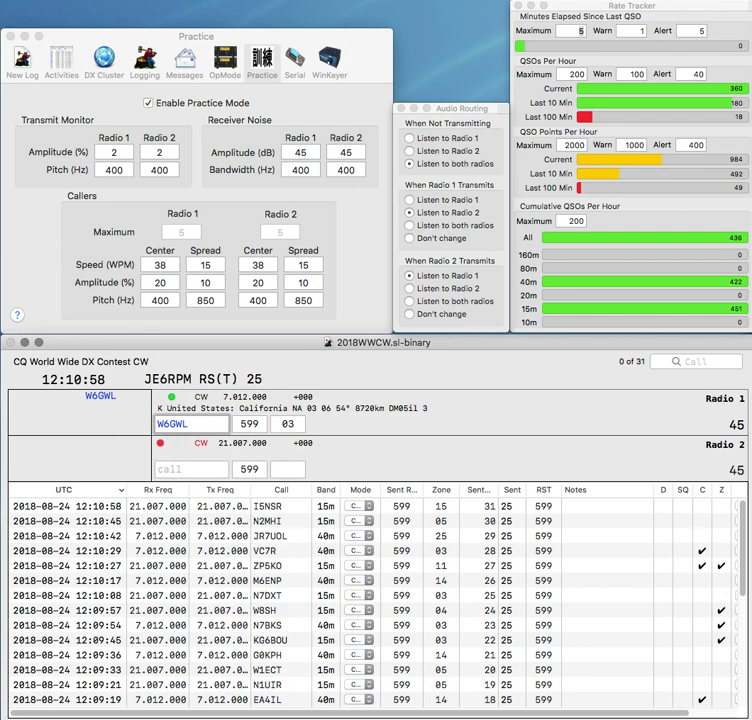
key("Return")
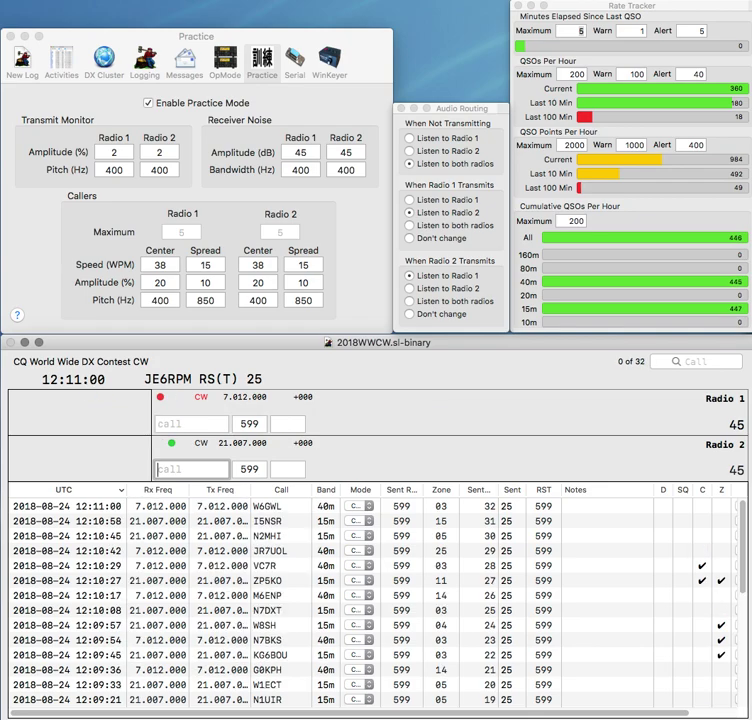
type("RW9CD")
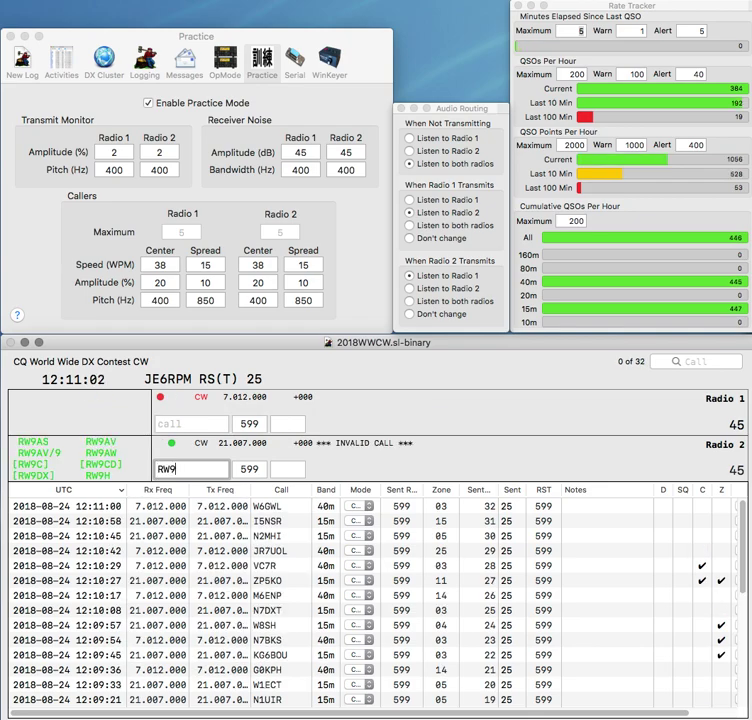
key("Return")
type("WBGF")
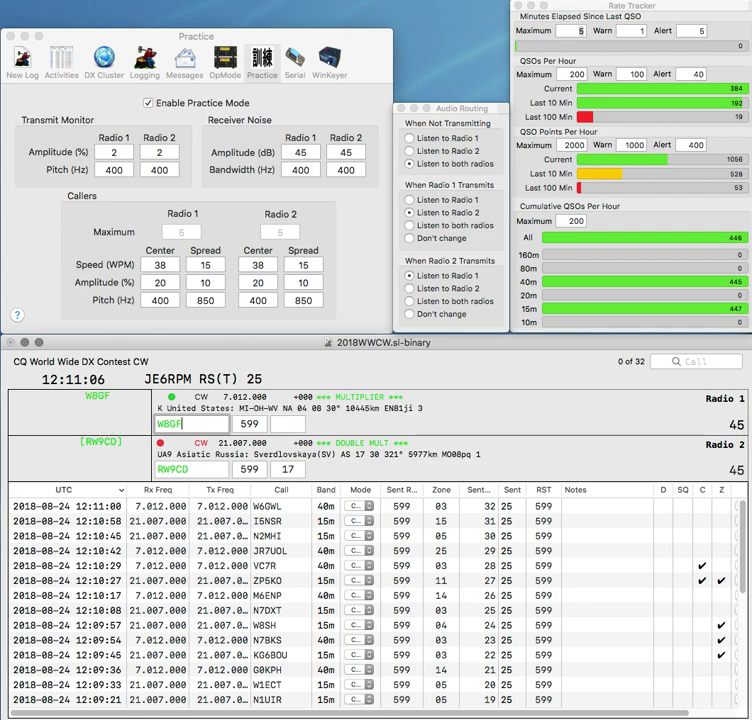
key("Return")
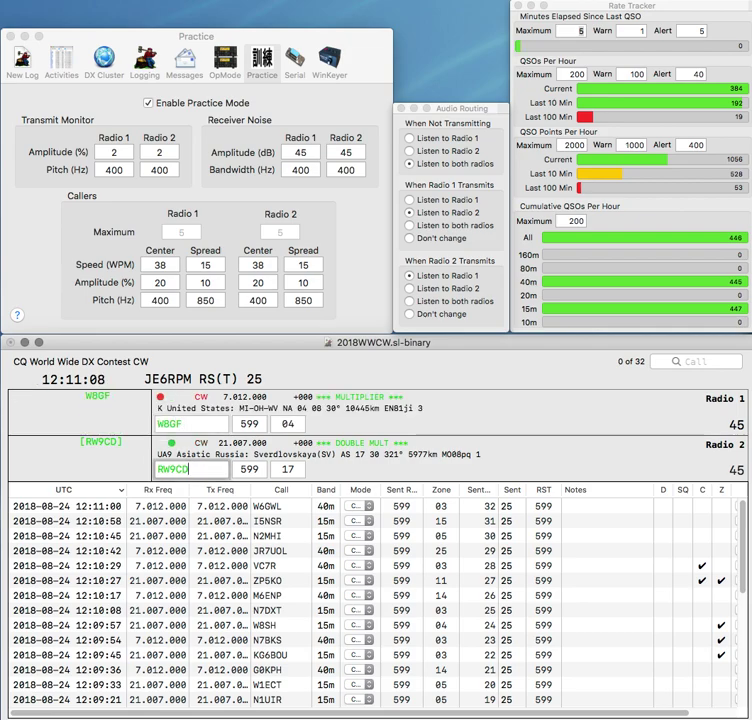
key("Return")
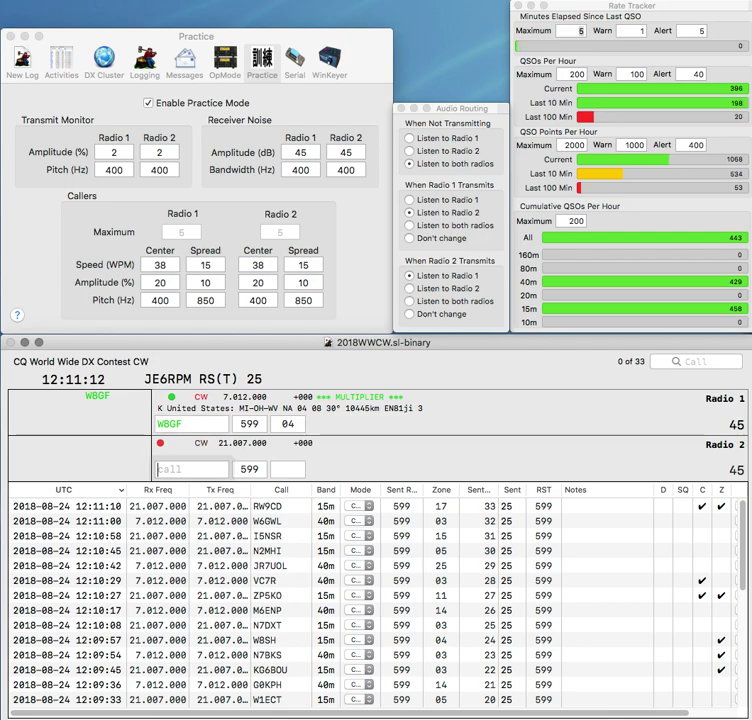
key("Return")
- Send the partial call AXR on Radio 2 and the partial call O/5 on Radio 1
type("A")
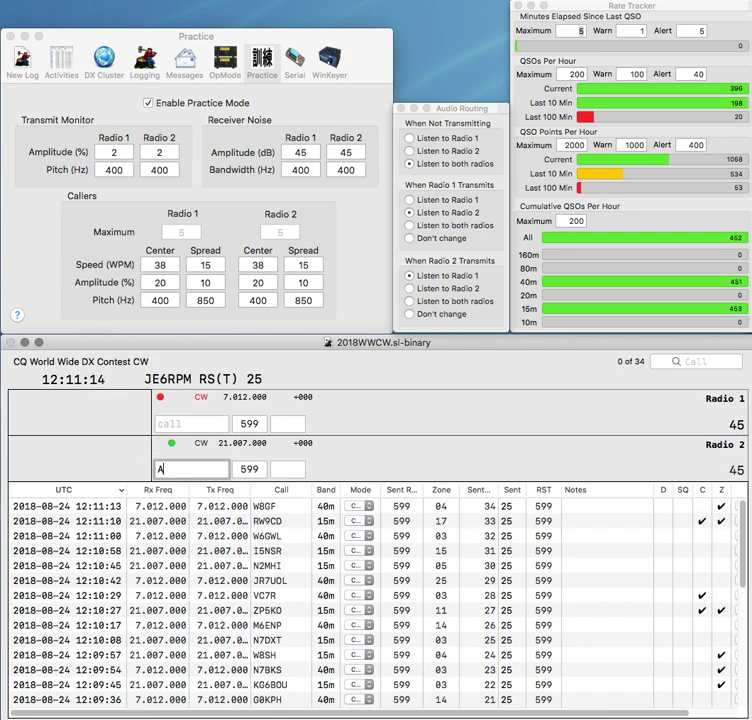
type("XR")
key("Return")
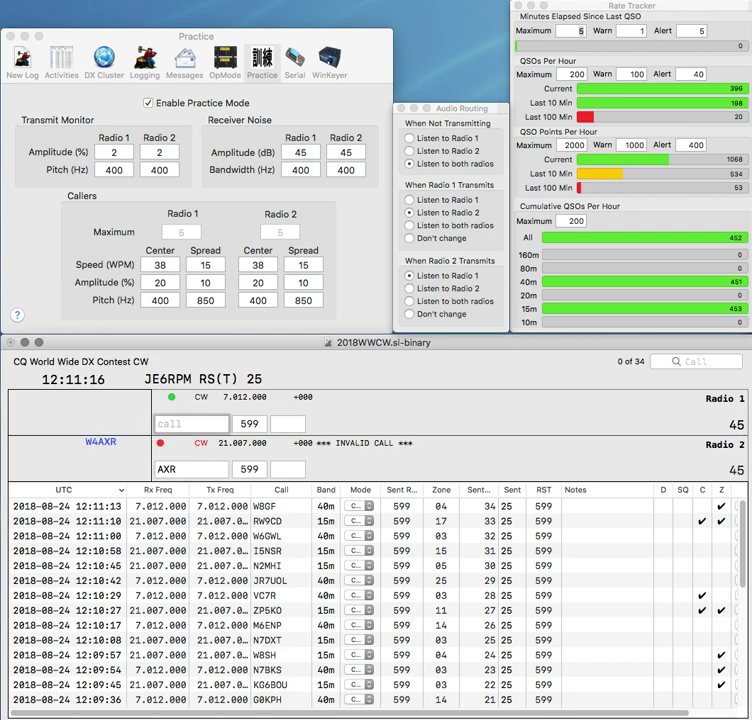
type("O/5")
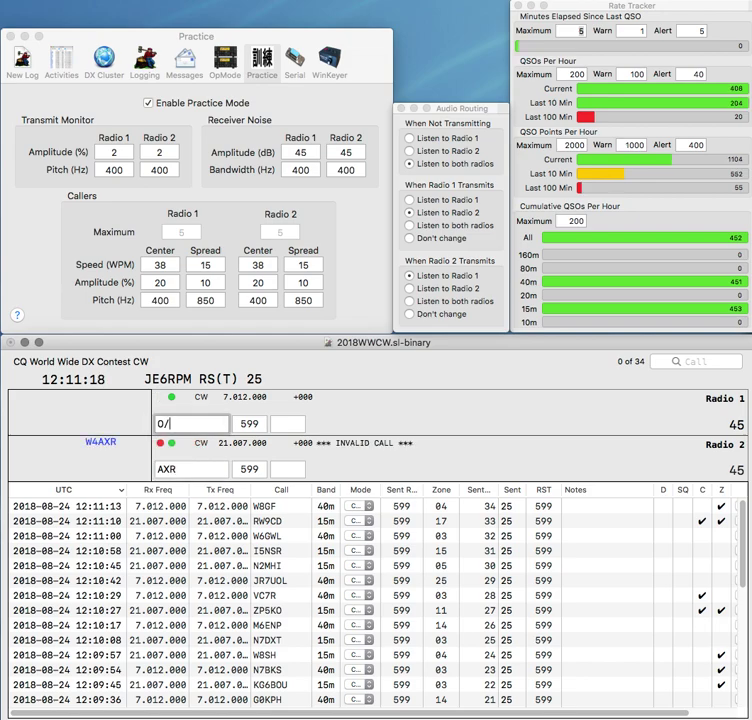
key("Return")
type("K9")
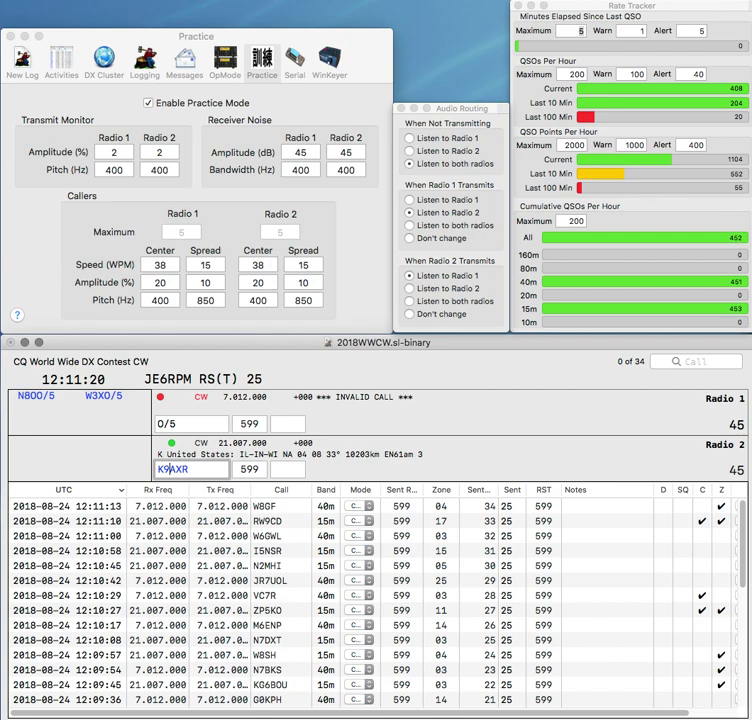
key("Left")
key("BackSpace")
type("B")
key("Return")
key("Home")
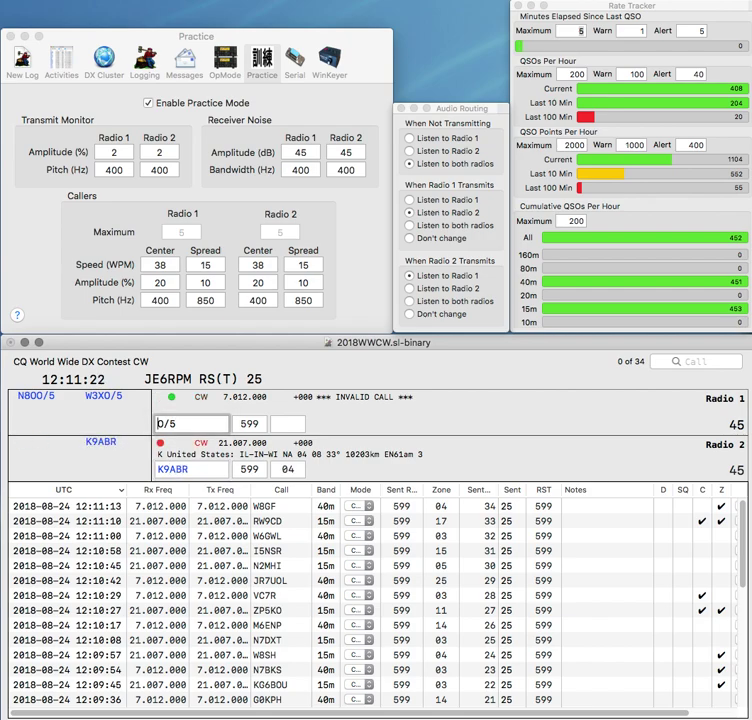
type("W3X")
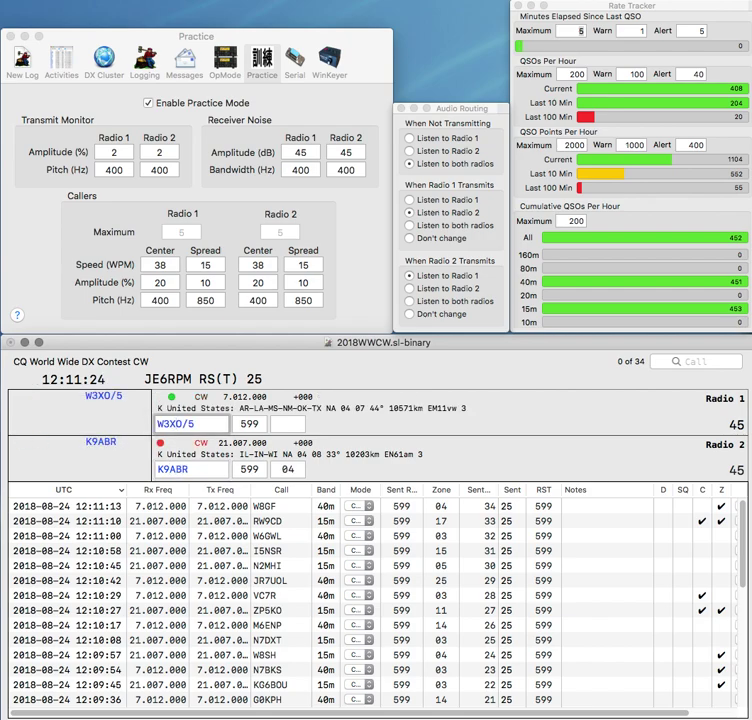
key("Return")
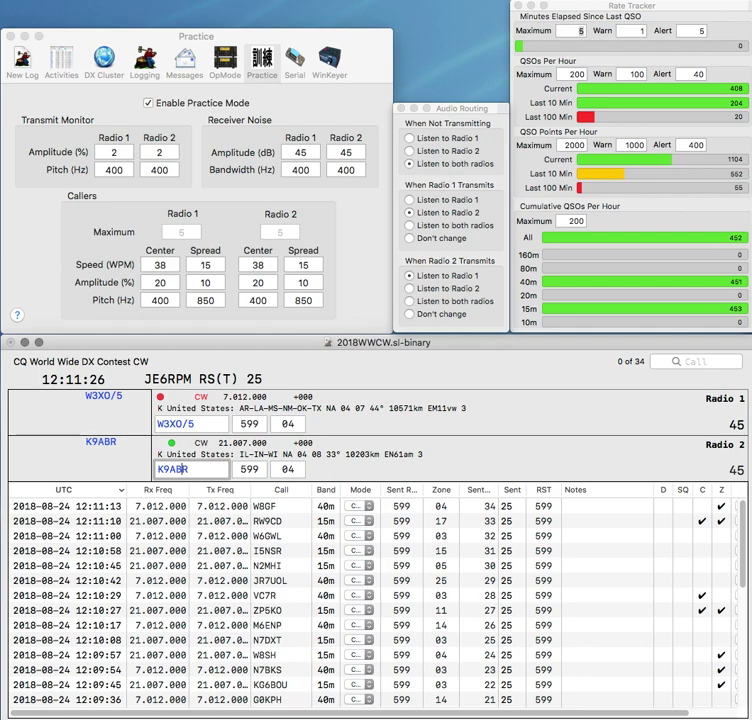
key("Return")
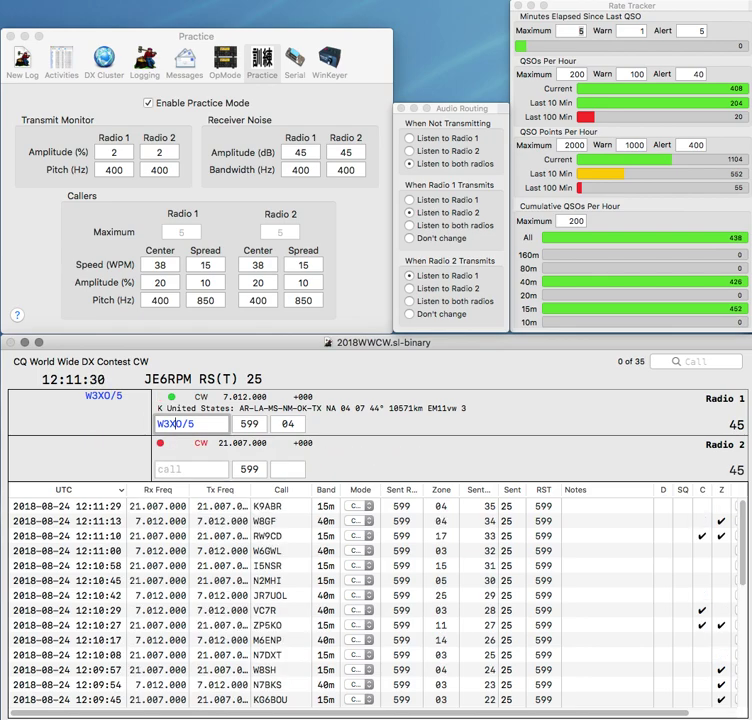
key("Tab")
key("Return")
- Send the partial call IZ on Radio 2 and enter and send W1ADX on Radio 1
type("IZ3")
key("BackSpace")
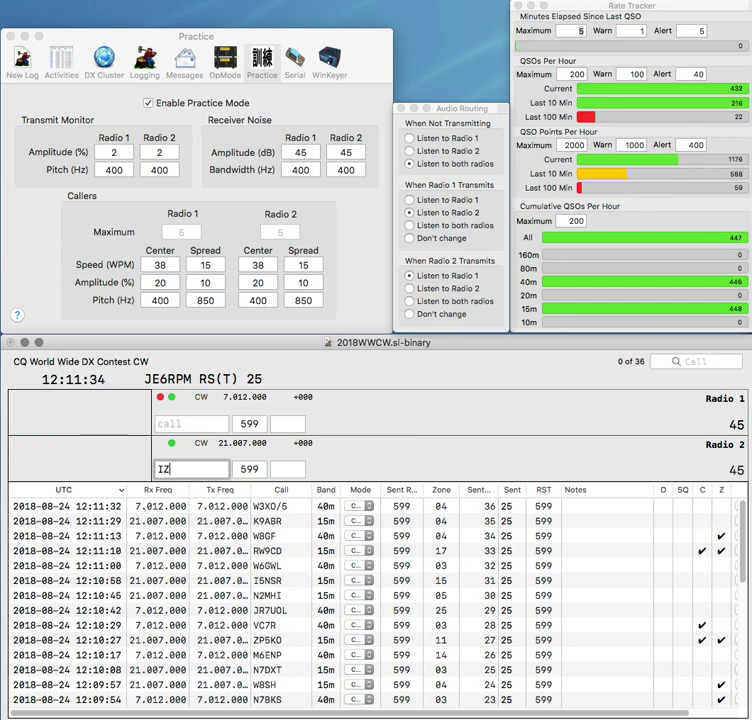
key("Return")
type("W1ADX")
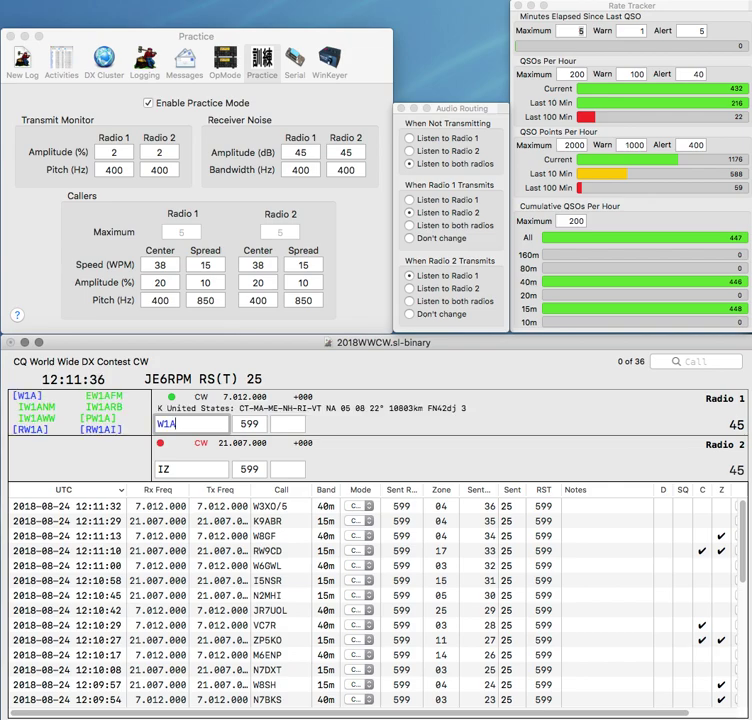
key("Return")
- Complete the Radio 2 call as IZ3QET and send it, logging both W1ADX on Radio 1 and IZ3QET on Radio 2
type("3QET")
key("Return")
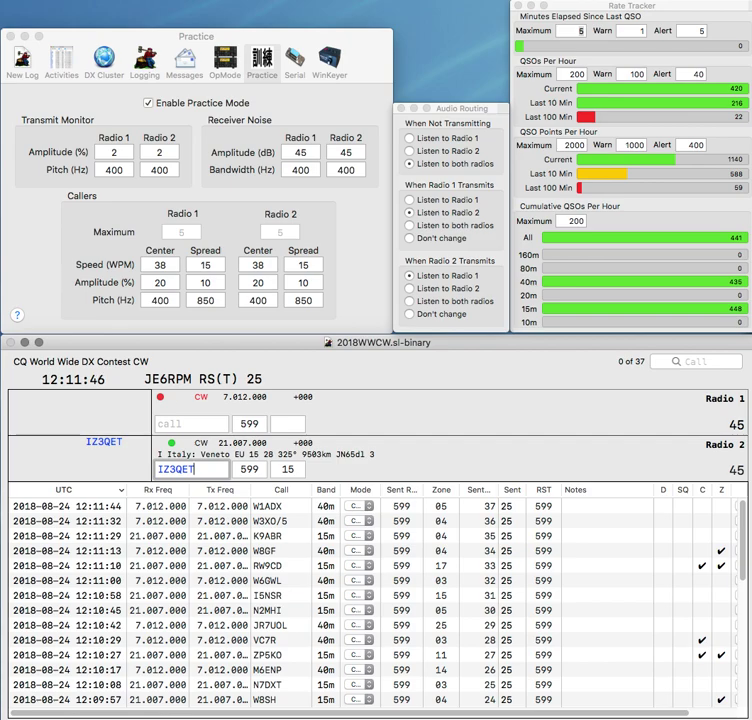
key("Return")
- Enter the call K3GU on Radio 1 and send it
type("K3")
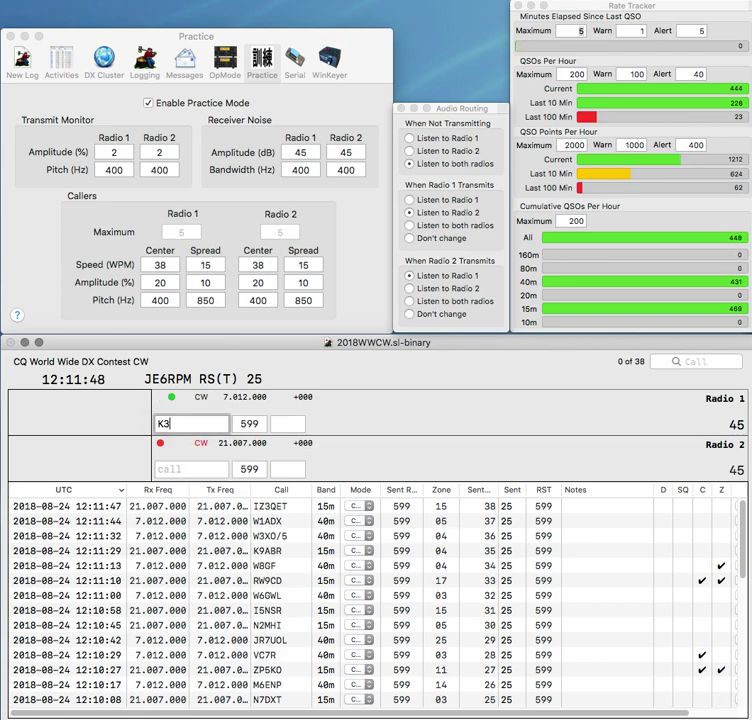
type("GU")
key("Return")
- Enter VK4DX on Radio 2 and send it, logging both K3GU on Radio 1 and VK4DX on Radio 2
type("VE")
type("4DX")
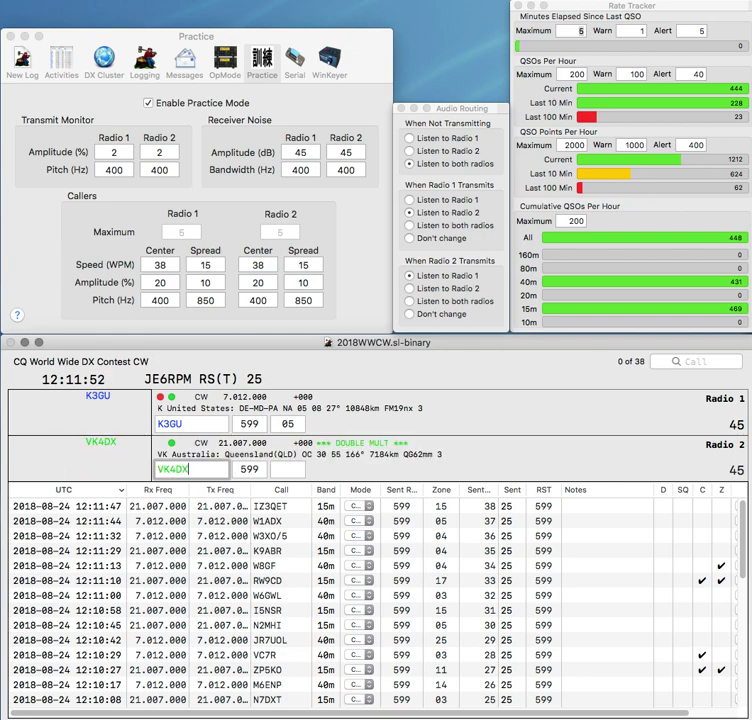
key("Return")
key("Return")
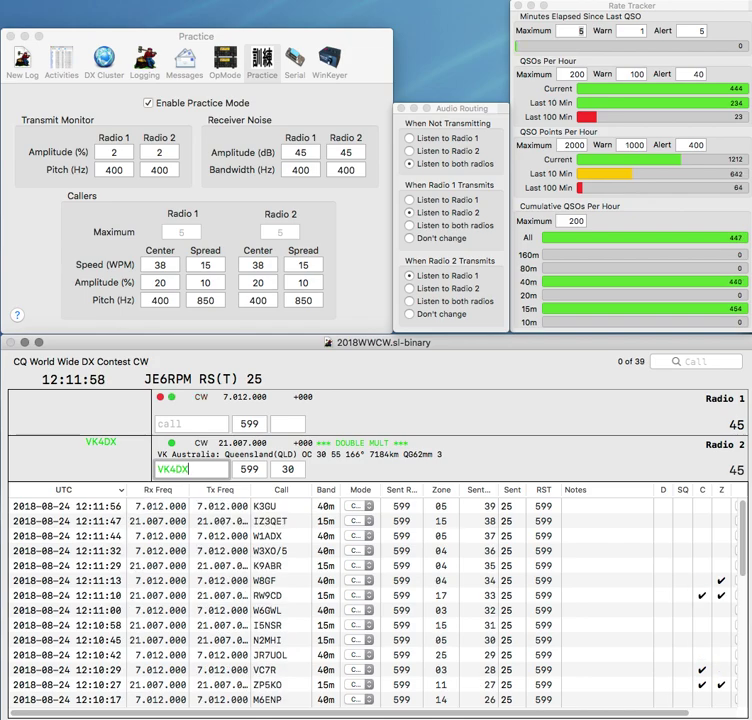
key("Return")
type("KV4QS")
key("Return")
type("Z370M")
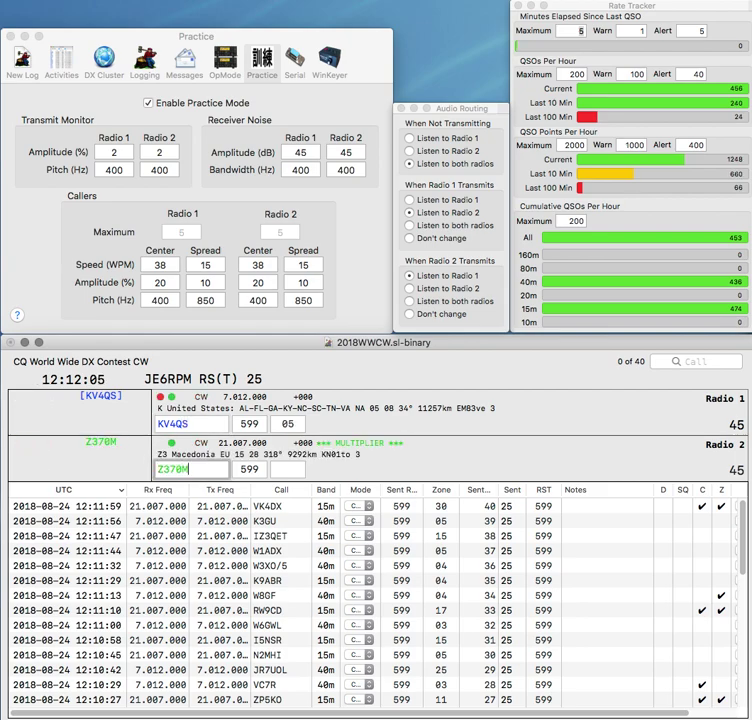
key("Return")
key("Return")
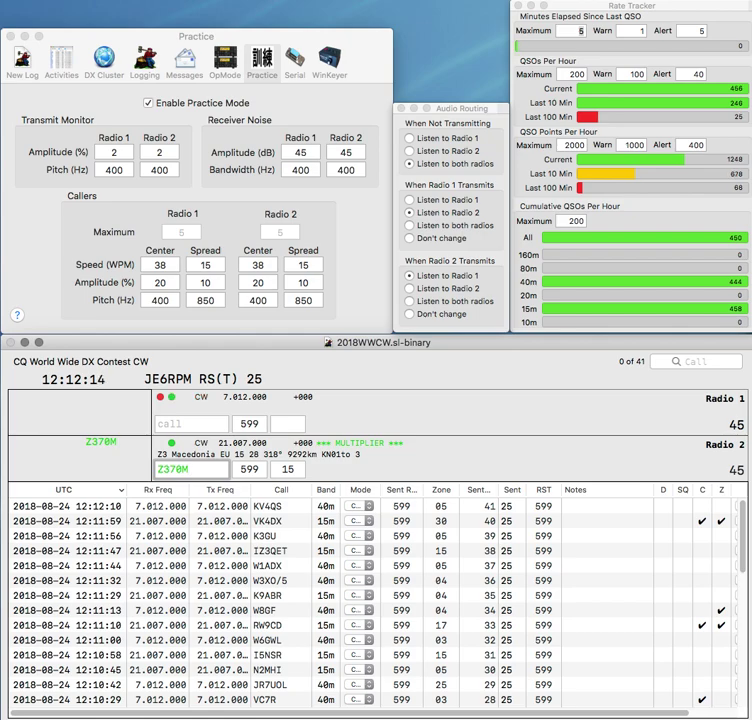
key("Return")
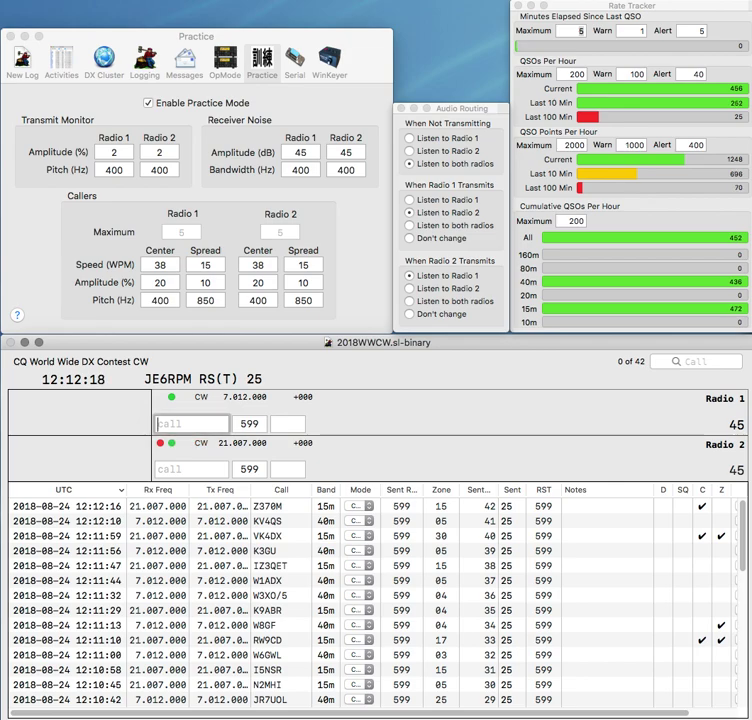
- Send the partial calls X on Radio 1 and GD on Radio 2, and complete and send the Radio 1 call as RX9JX
type("X")
key("Return")
type("GD")
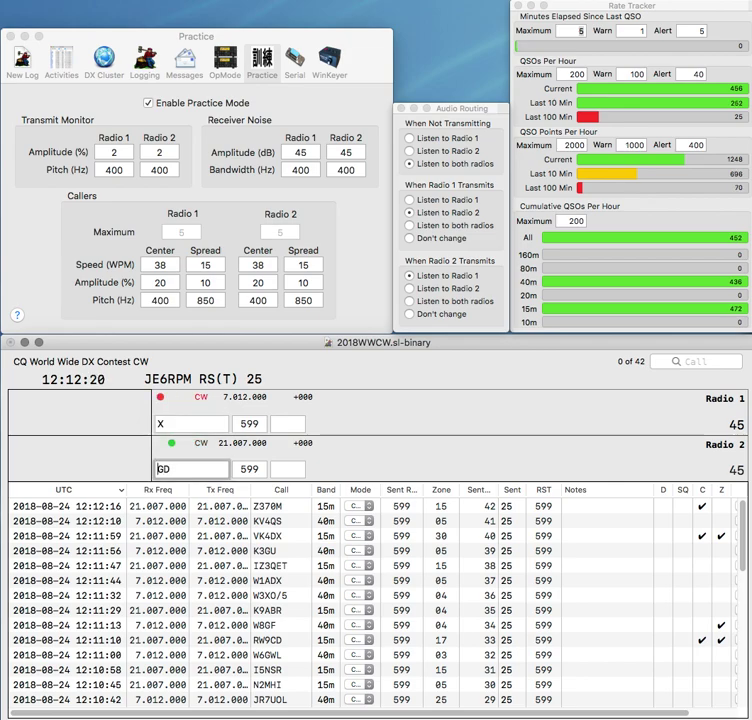
key("backslash")
type("RX9J")
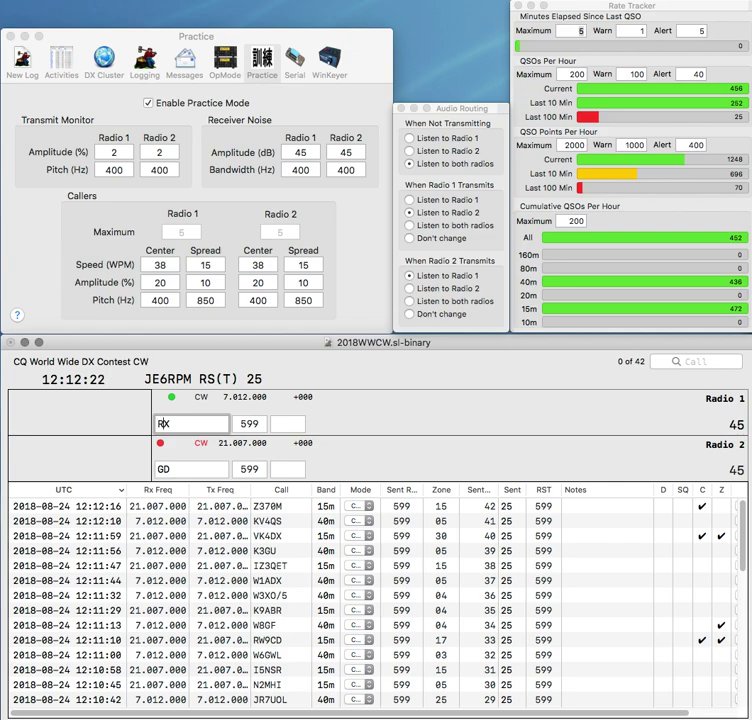
key("Return")
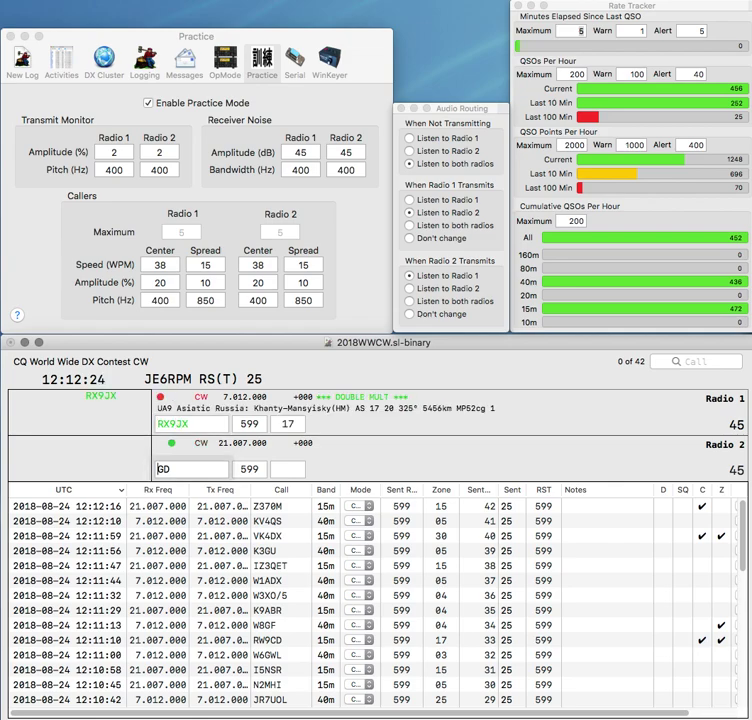
key("backslash")
type("N6")
key("Return")
key("backslash")
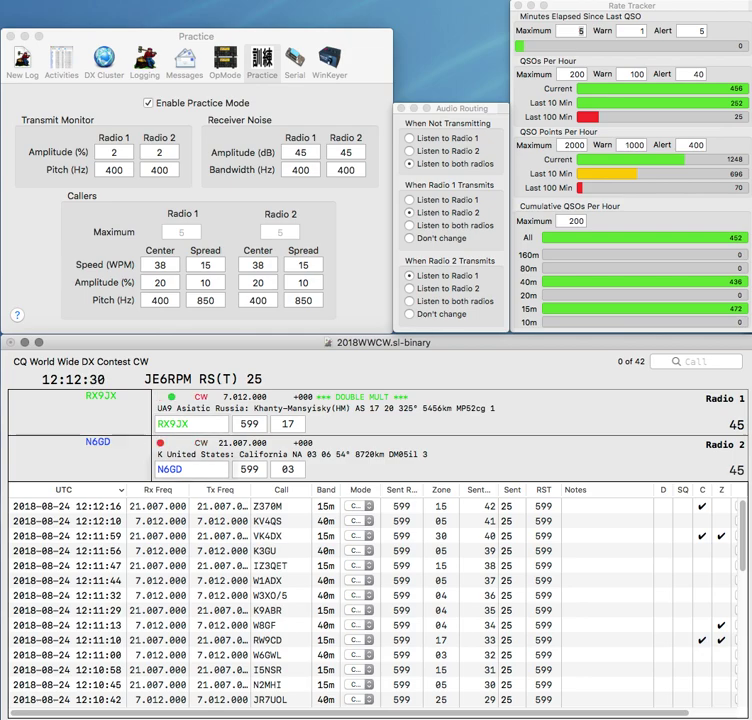
key("Return")
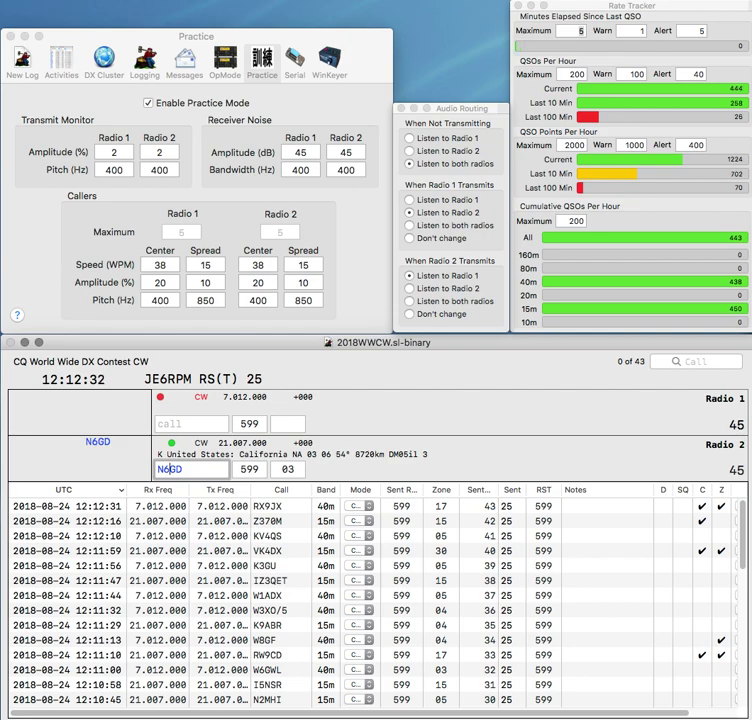
key("Return")
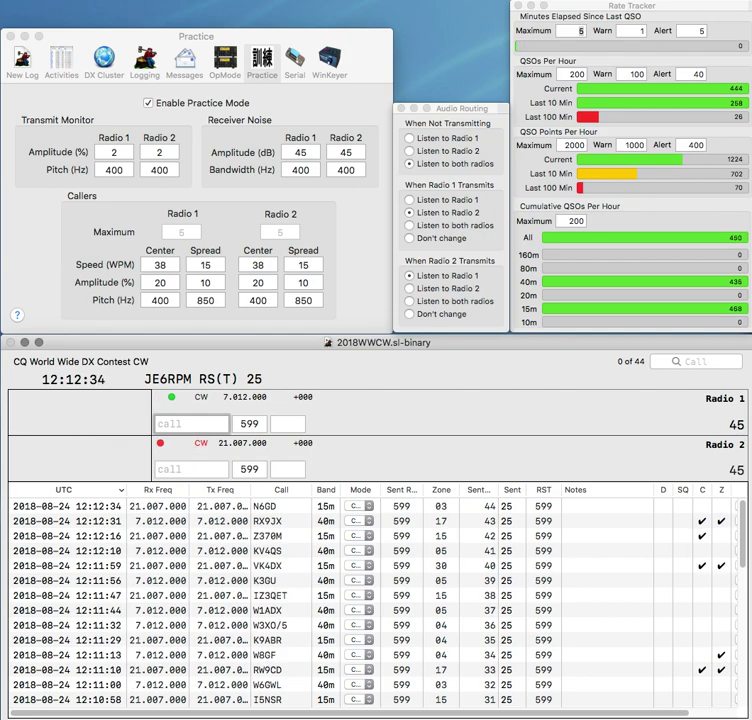
type("AD")
key("Return")
type("PU4GOD")
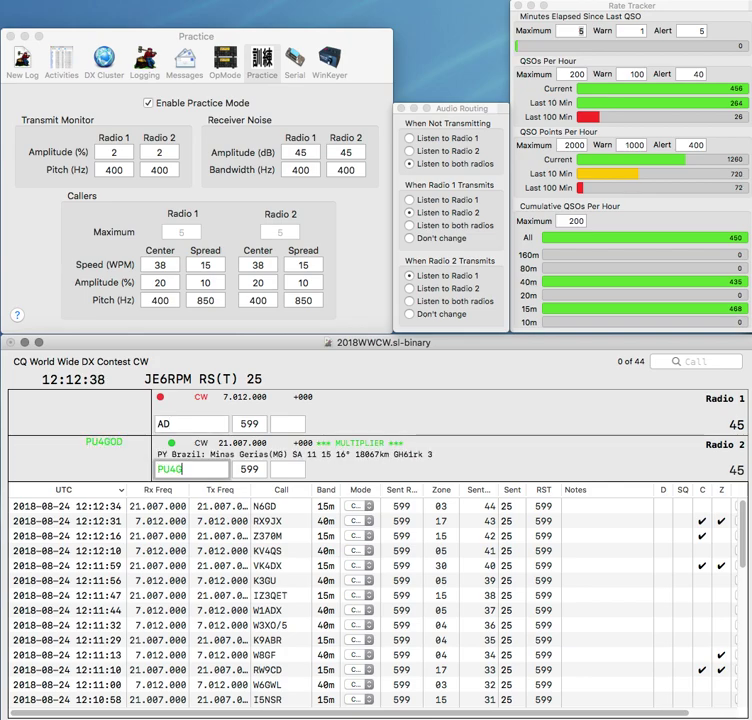
key("Return")
key("Home")
type("OM2")
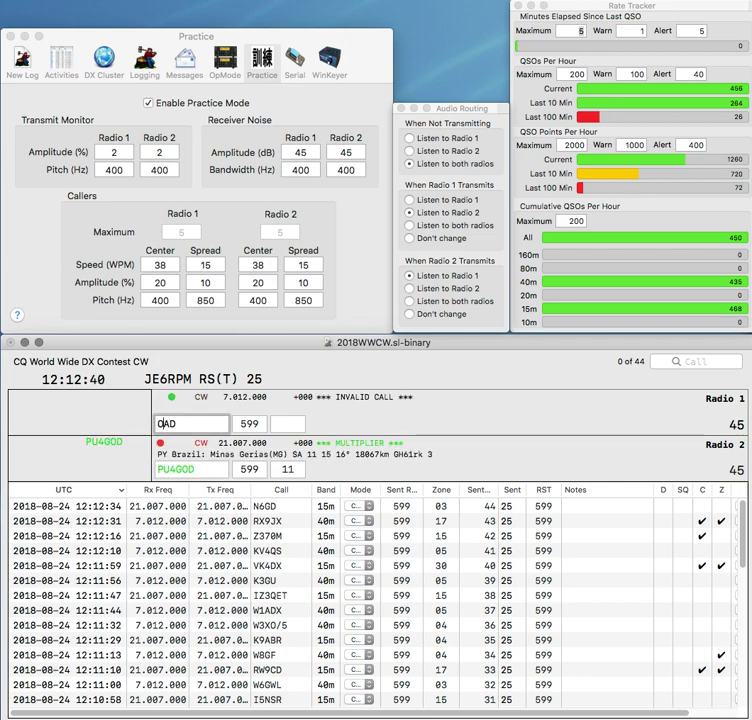
key("Return")
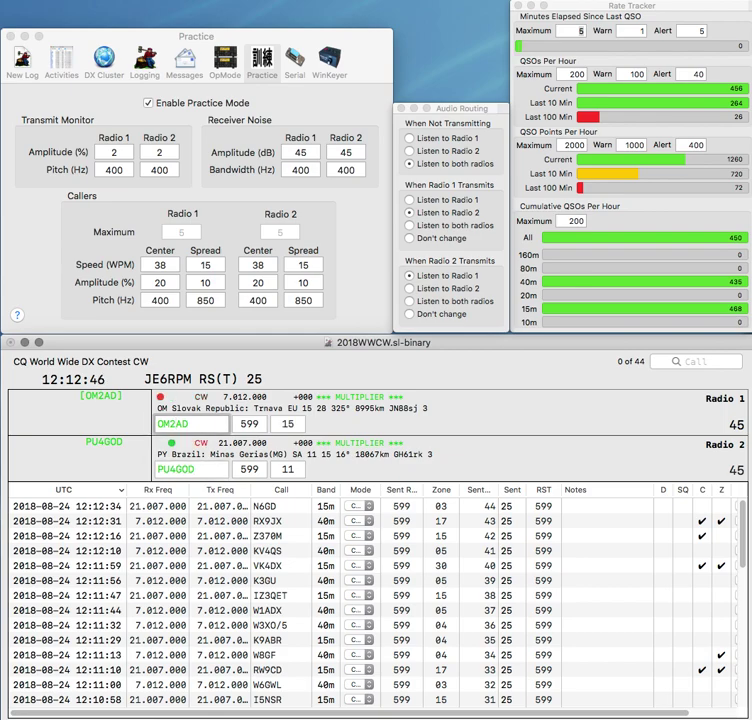
key("Return")
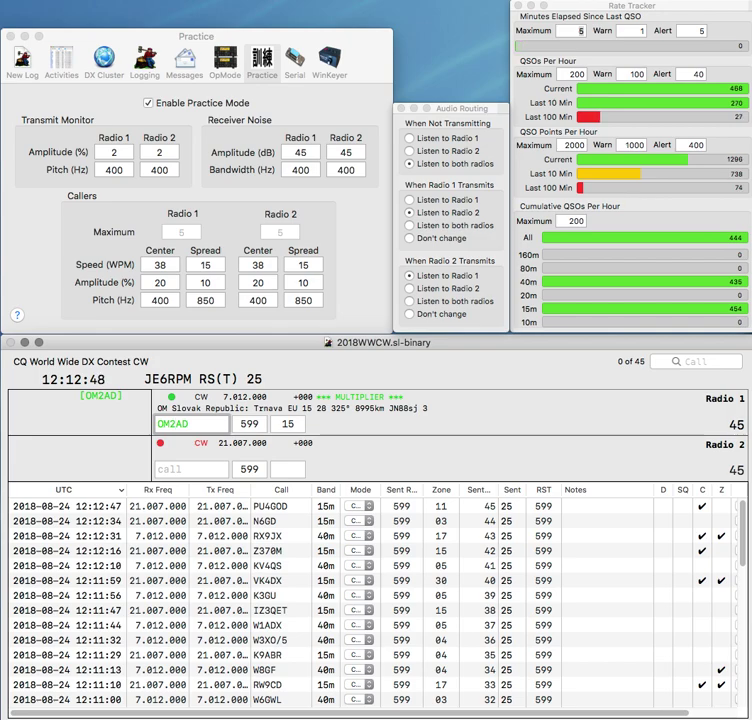
key("Return")
type("IK7XNF")
key("Return")
type("3DL")
key("Home")
type("R")
key("Return")
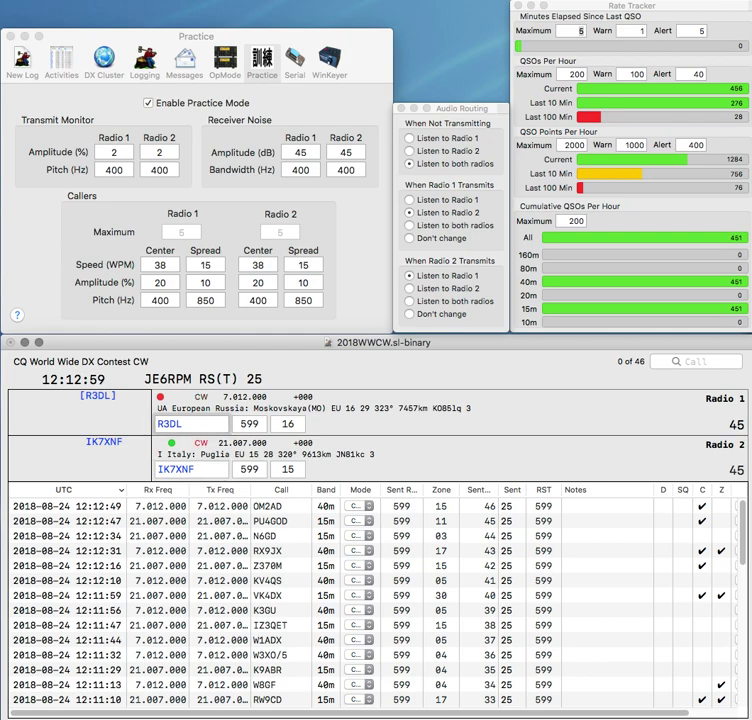
key("Return")
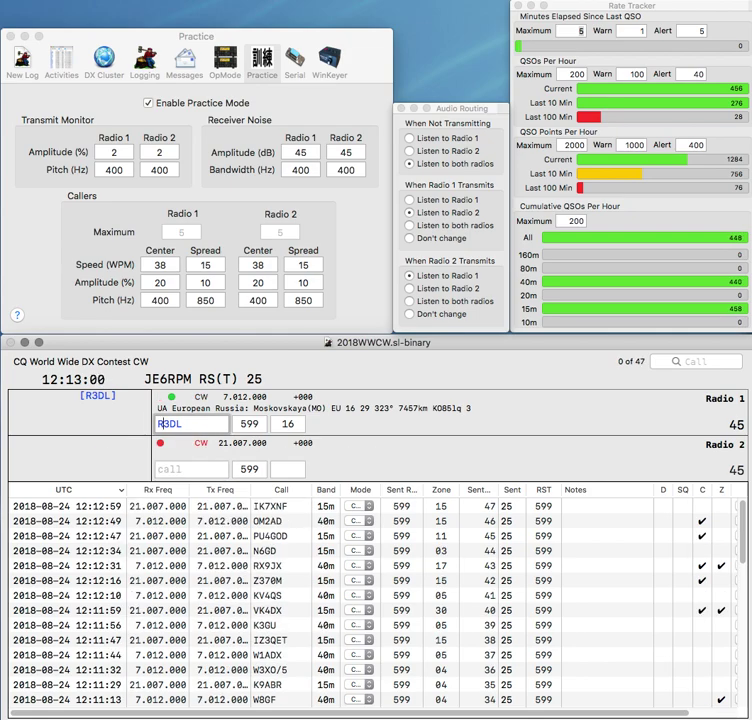
key("Return")
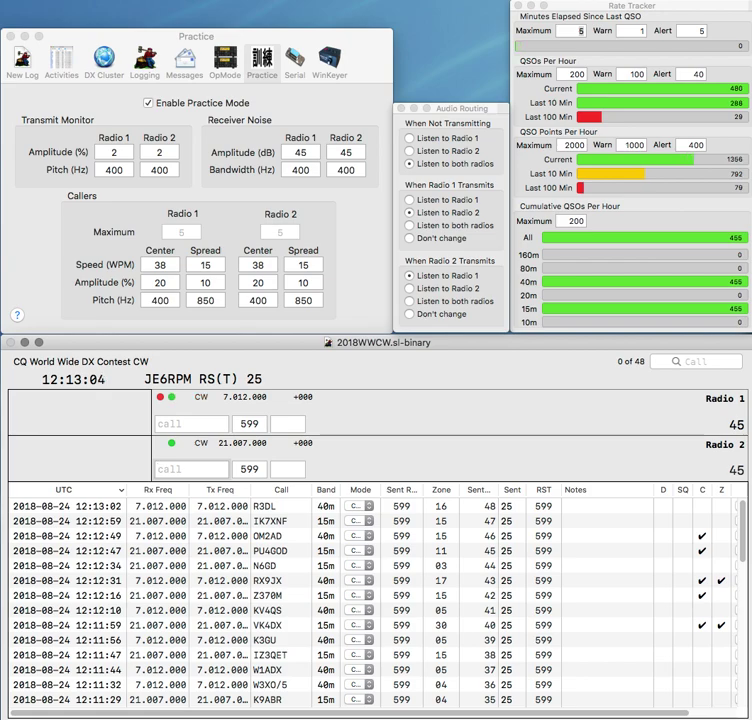
type("3KAS")
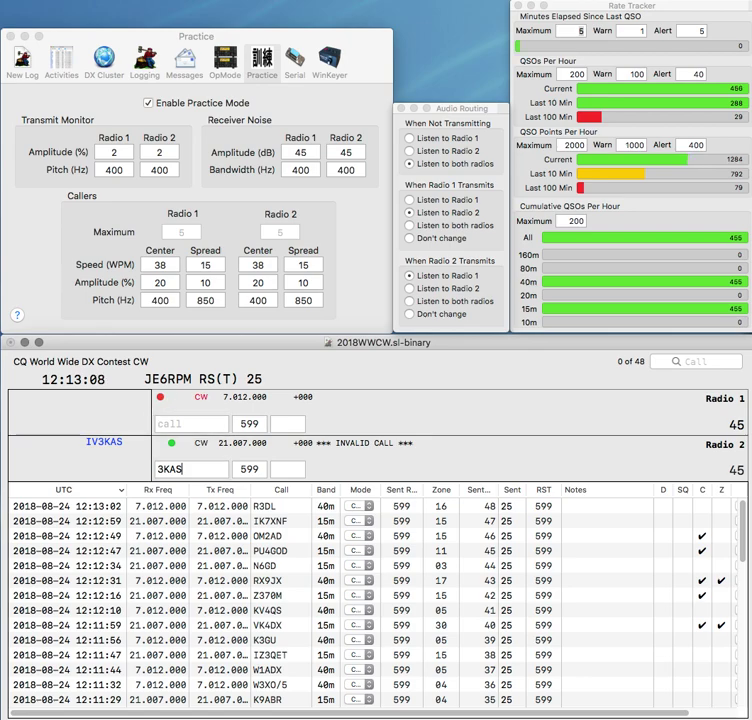
key("Return")
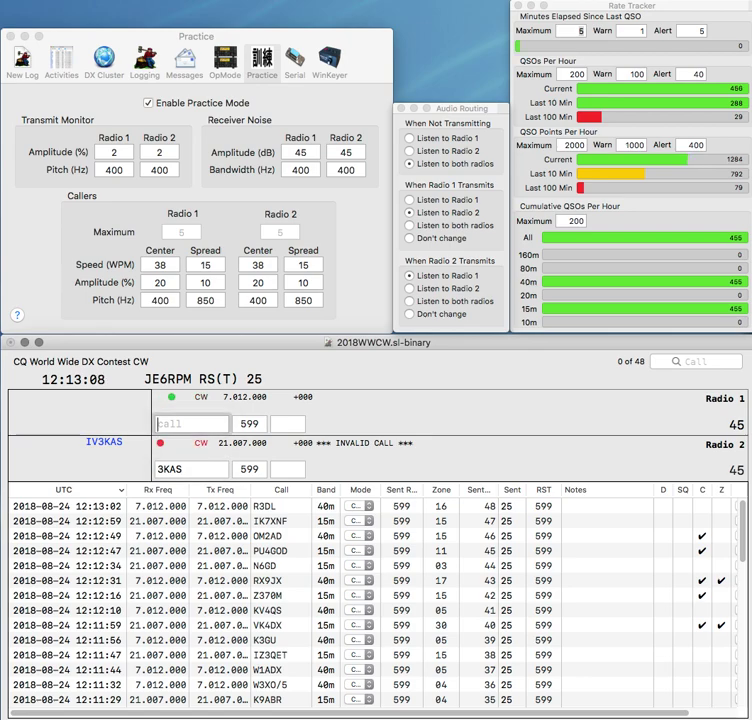
type("WB1")
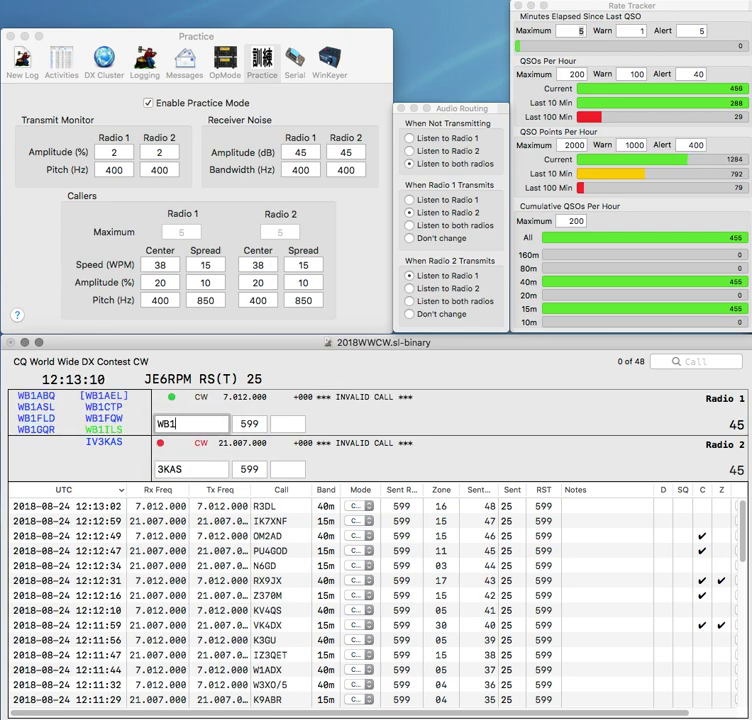
type("IS")
key("Return")
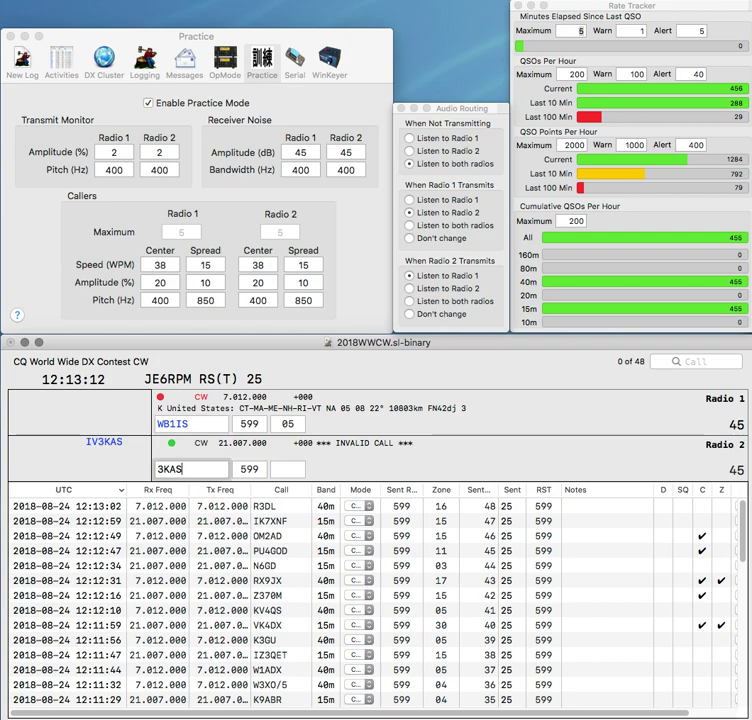
- Correct the Radio 2 call to ON4CAS and the Radio 1 call to WB1ILS, and send both
type("ON")
key("BackSpace")
type("C")
type("4")
key("Return")
type("L")
key("Return")
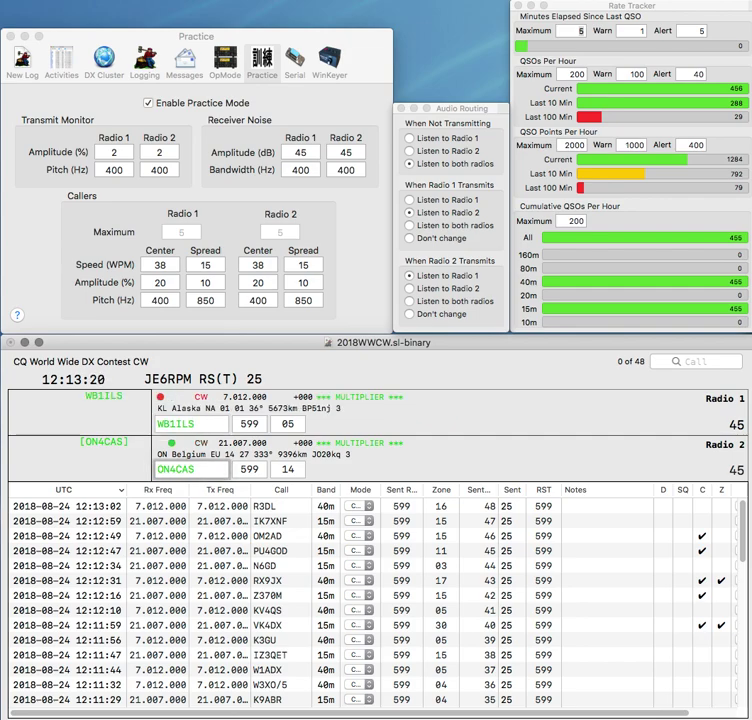
key("Tab")
key("Return")
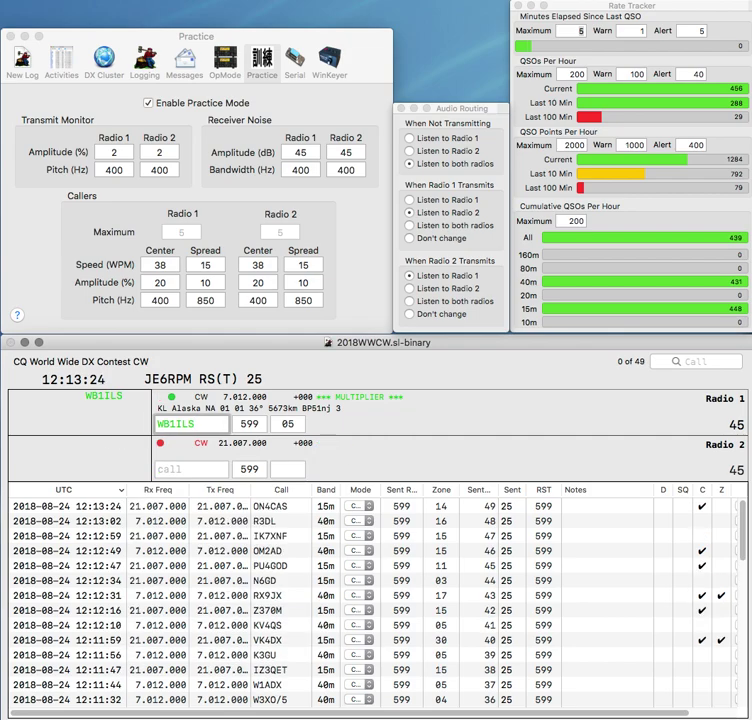
key("Tab")
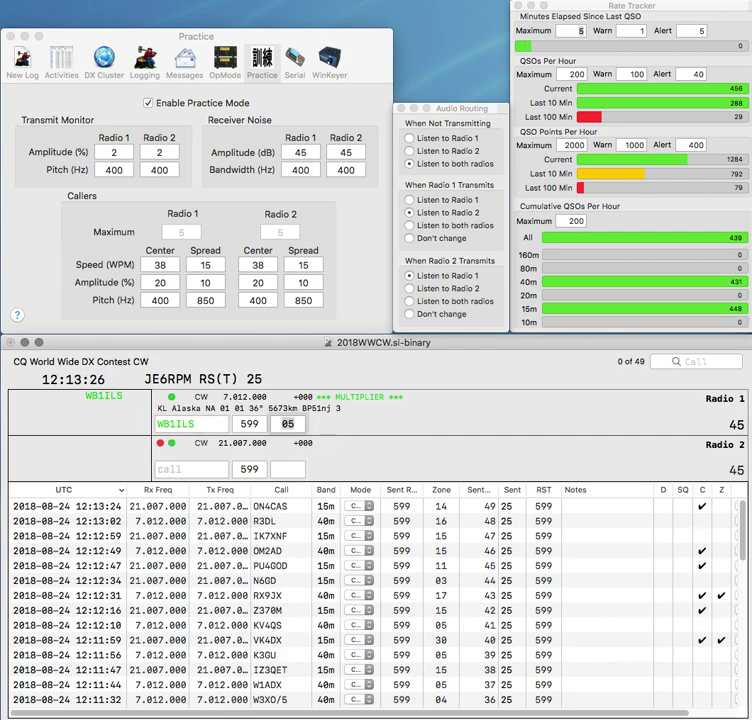
key("Return")
type("G0")
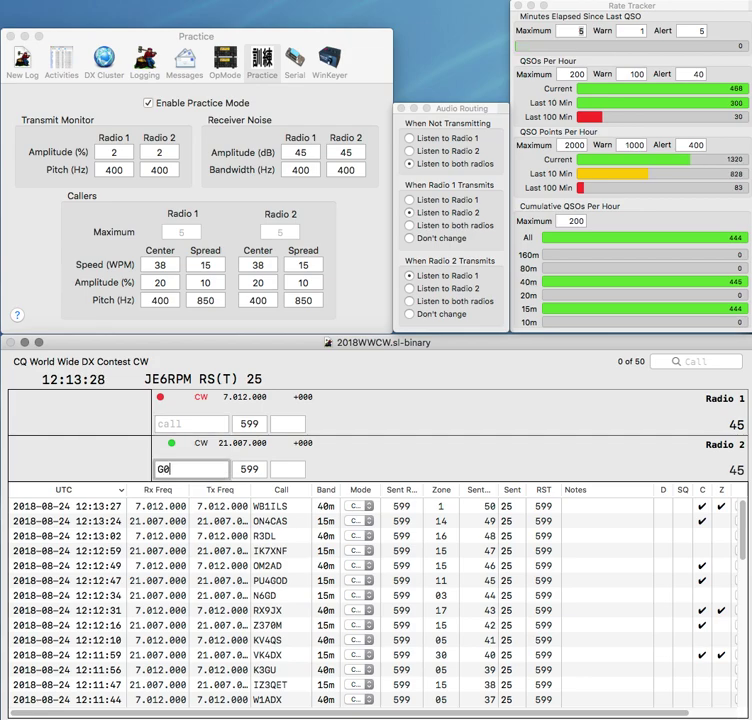
type("LCQ")
key("Return")
type("JA2P")
key("BackSpace")
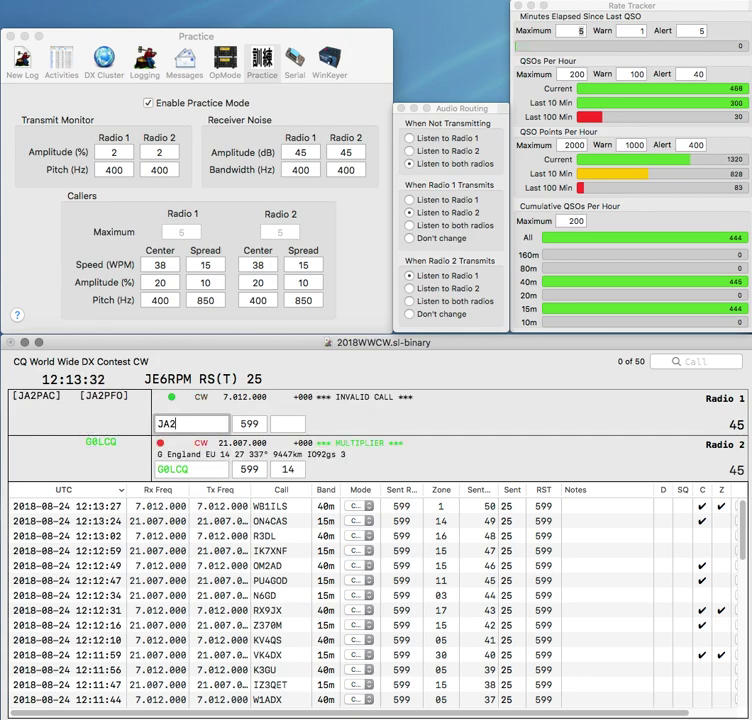
type("W")
key("BackSpace")
type("JWH")
key("Return")
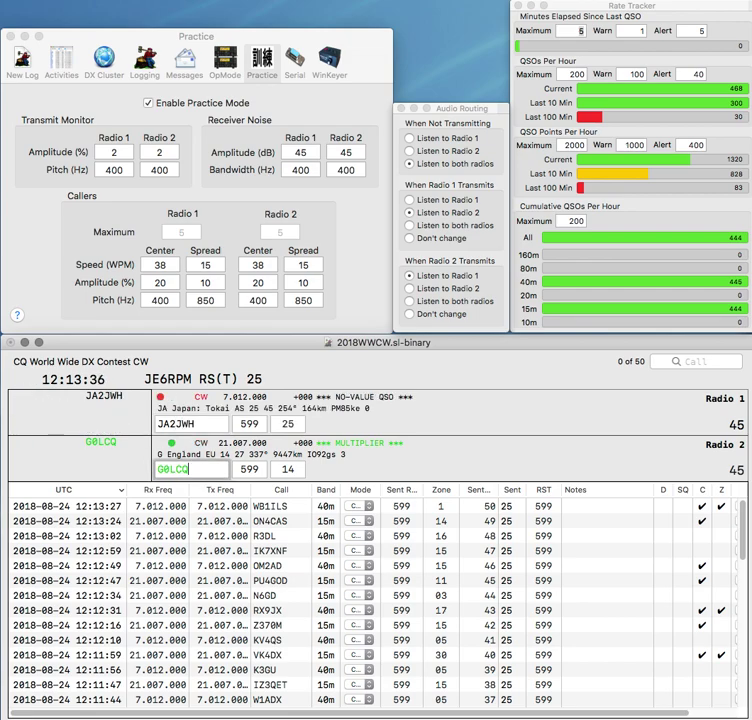
key("Return")
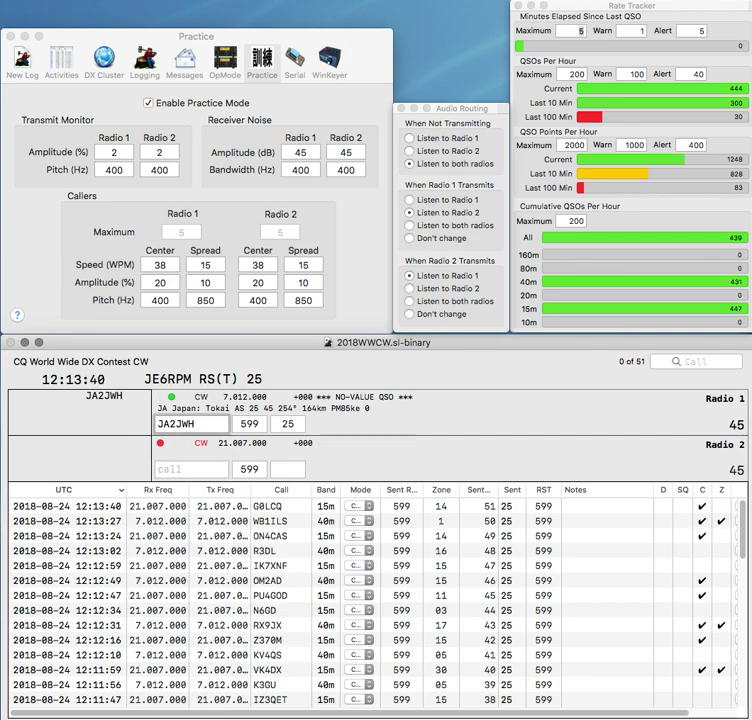
key("Return")
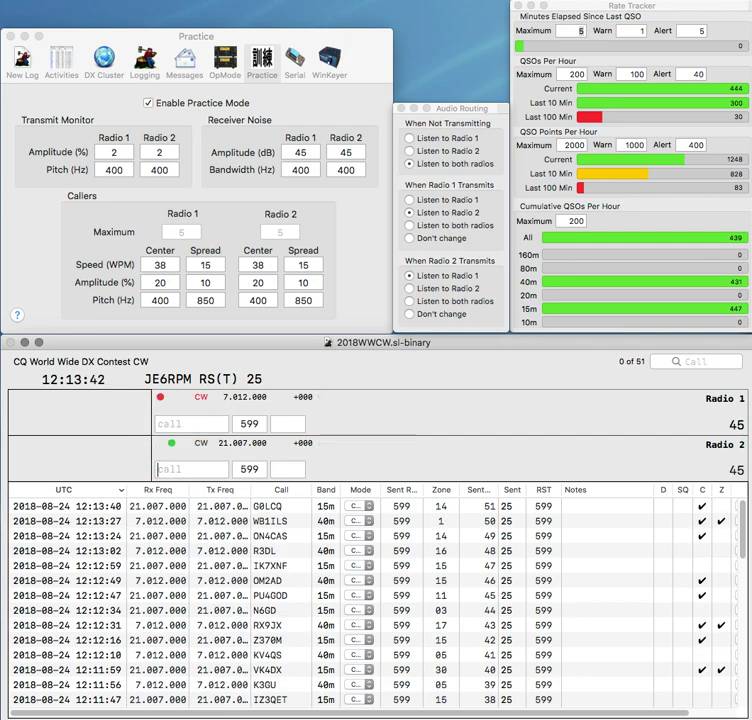
type("DF9IX")
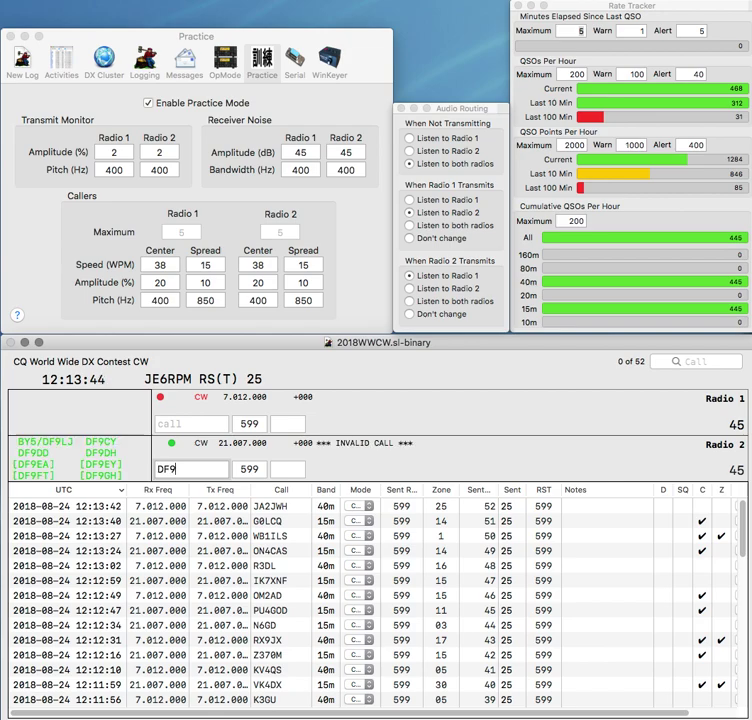
key("Return")
type("8MM")
key("Left")
key("Left")
key("Left")
type("UT")
key("Return")
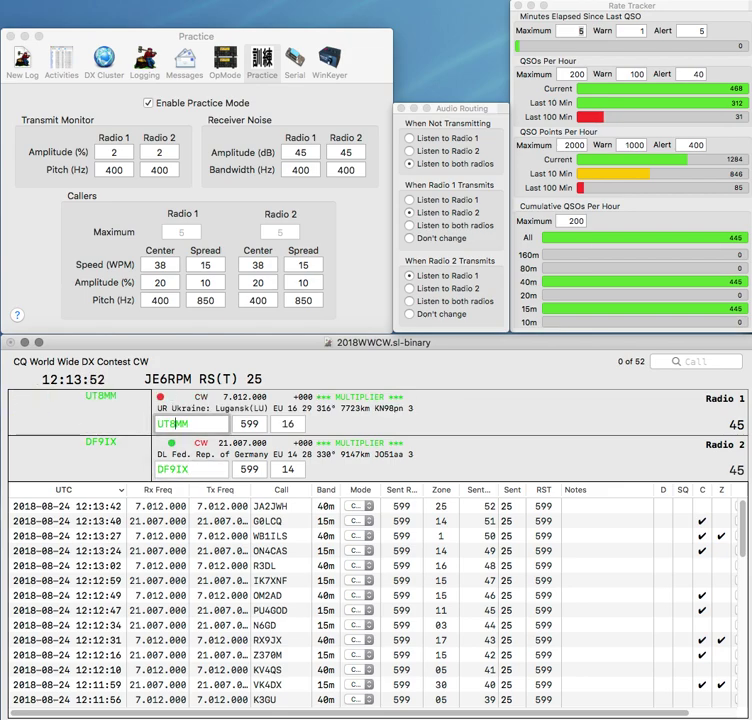
key("Return")
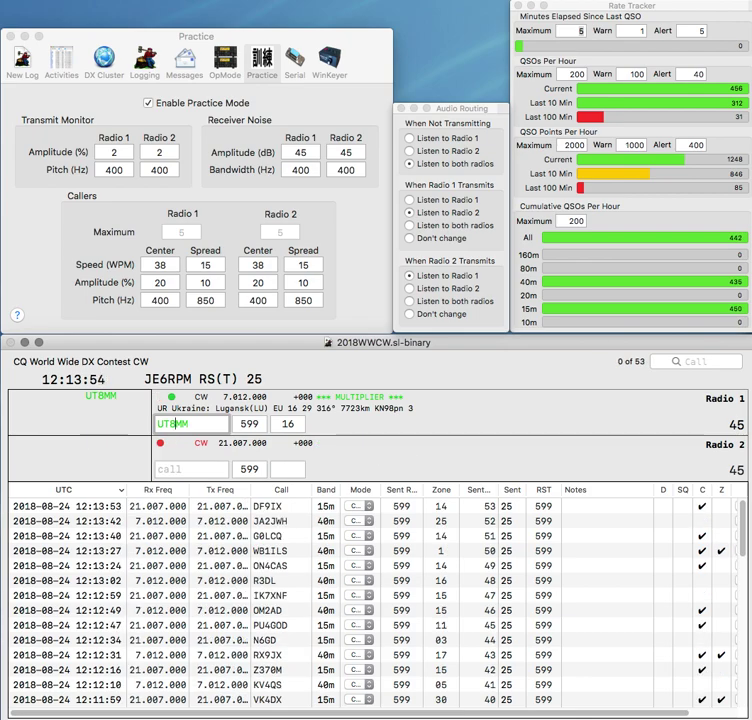
key("Return")
type("KC6SW")
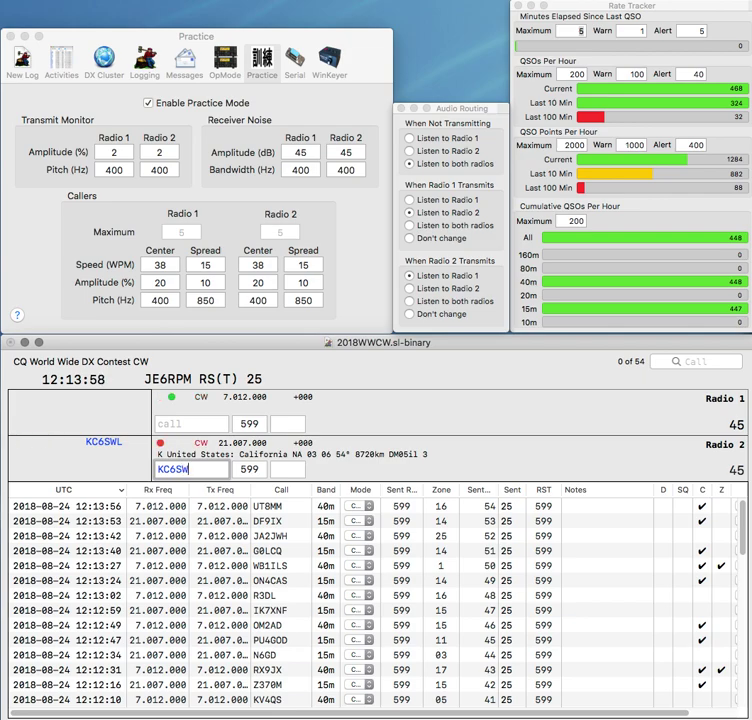
type("LKS6")
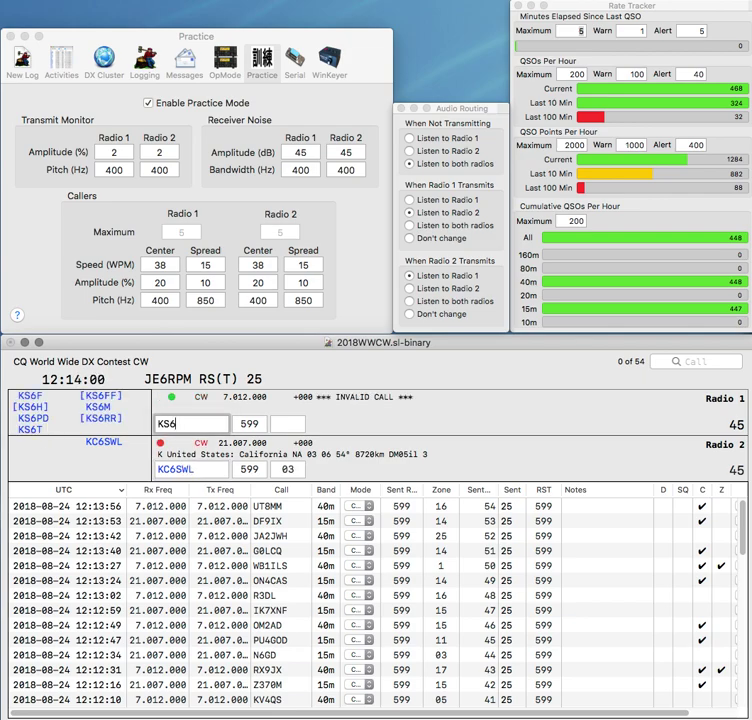
type("IQO")
key("Return")
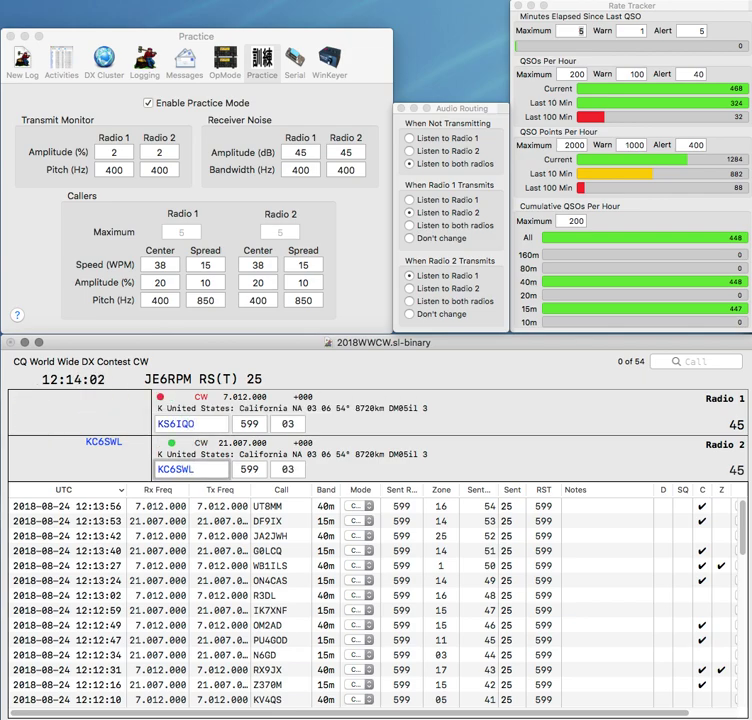
key("Return")
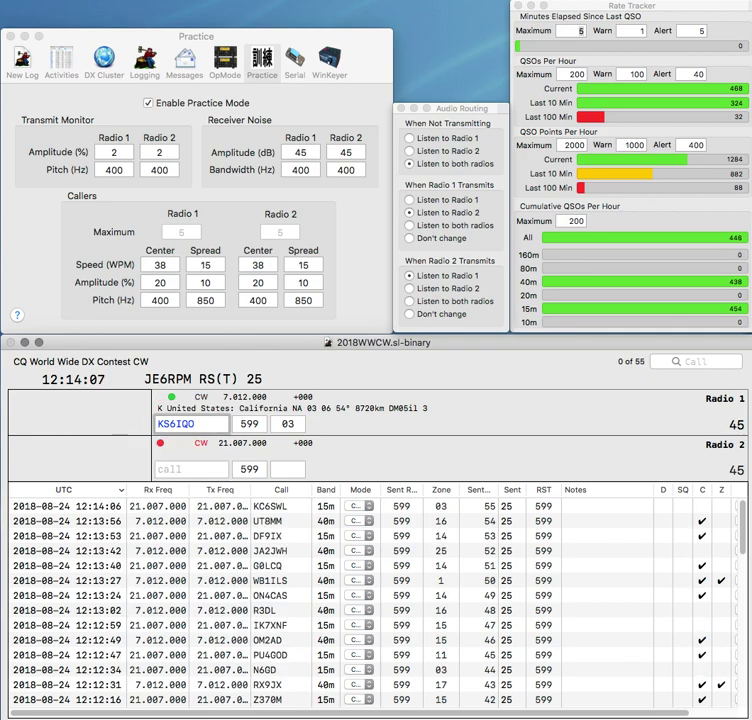
- Correct the call on Radio 1 to KI6IQO and send it again
key("BackSpace")
type("I")
key("Return")
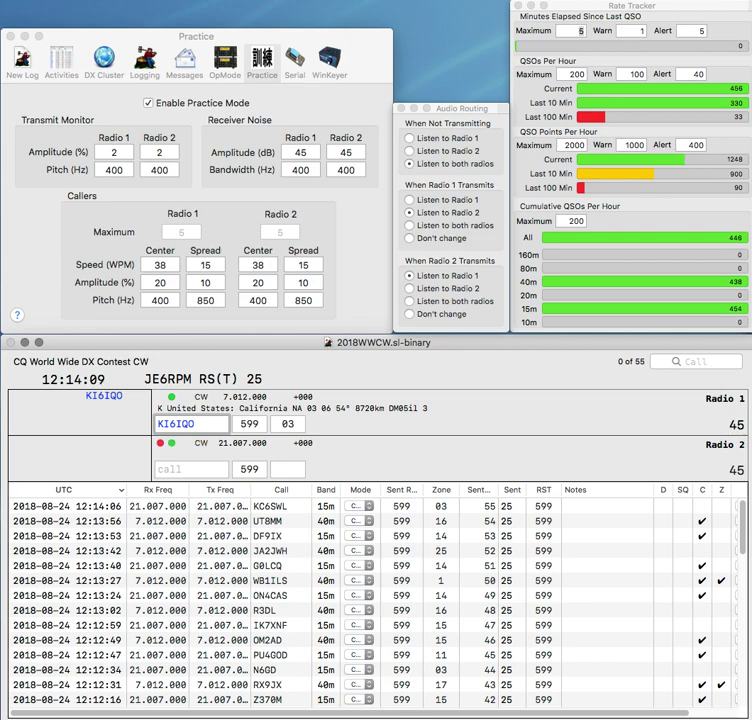
type("AA0K")
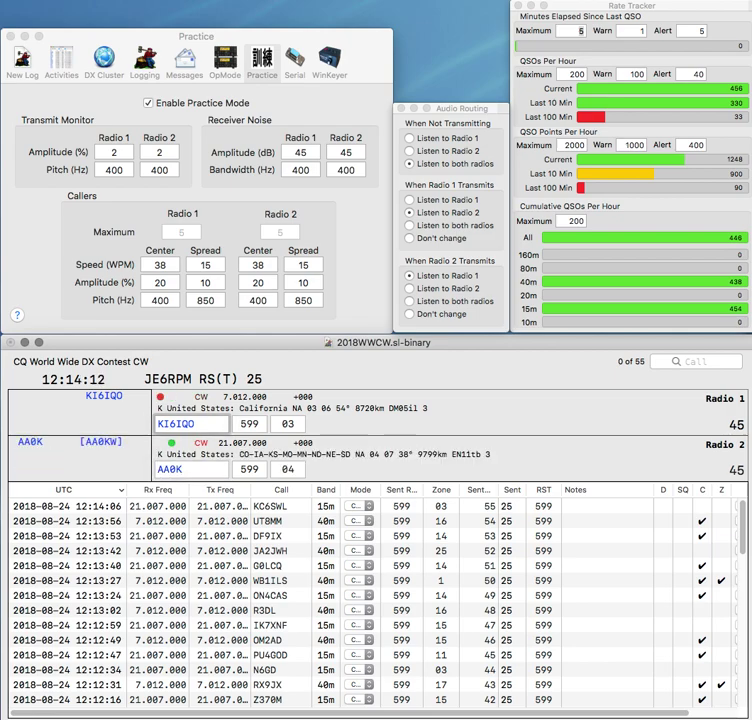
left_click(169, 423)
key("Return")
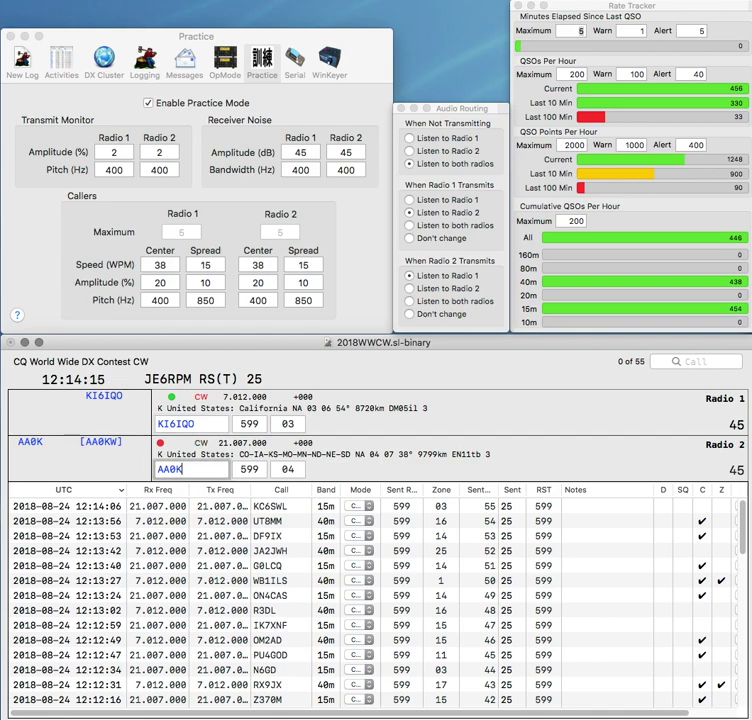
key("Return")
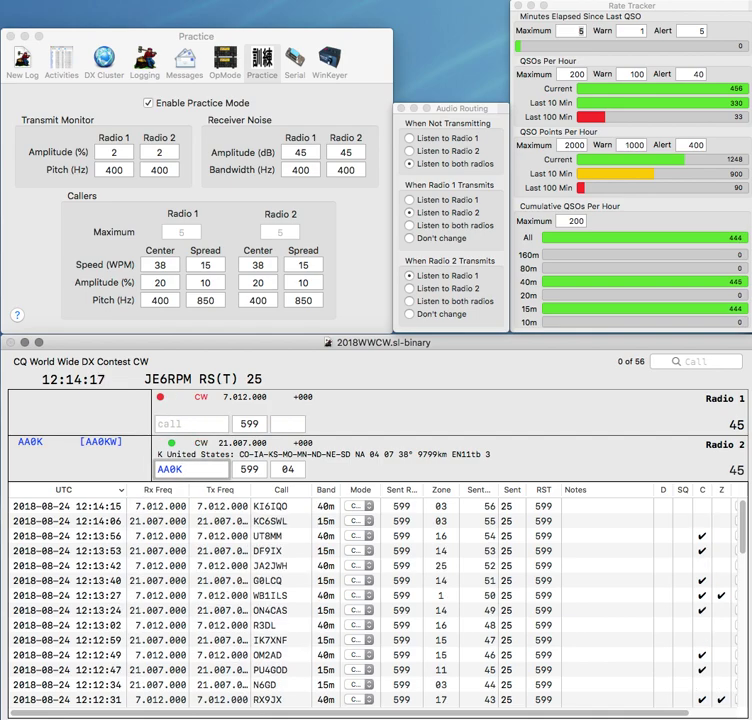
key("Return")
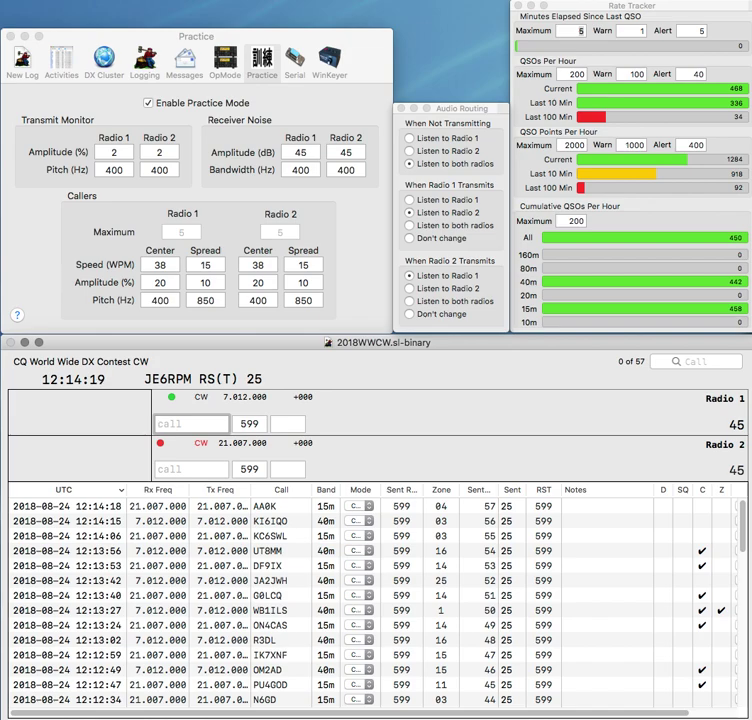
- Enter and send K2MGR on Radio 1 and JF2KWM on Radio 2, and log both contacts
type("K2MGR")
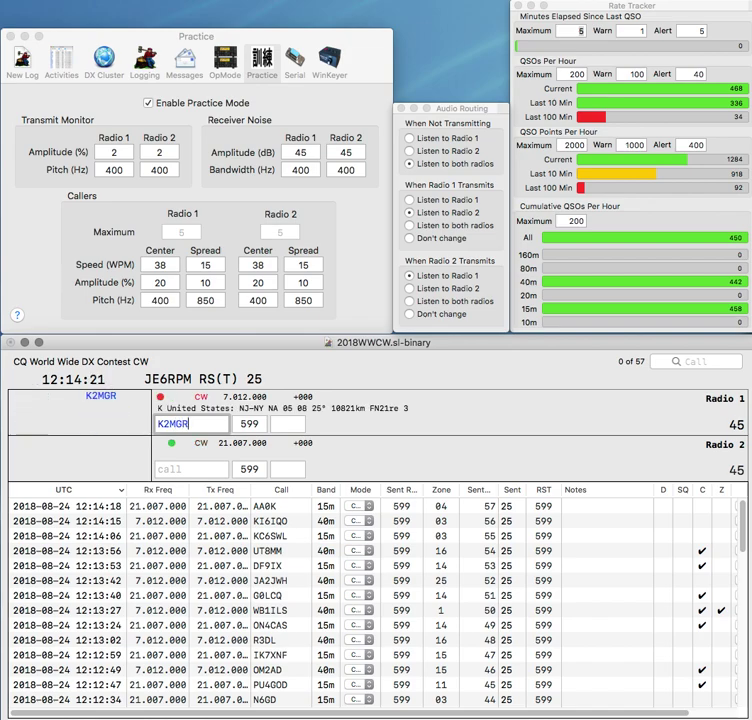
key("Return")
type("JF2KWM")
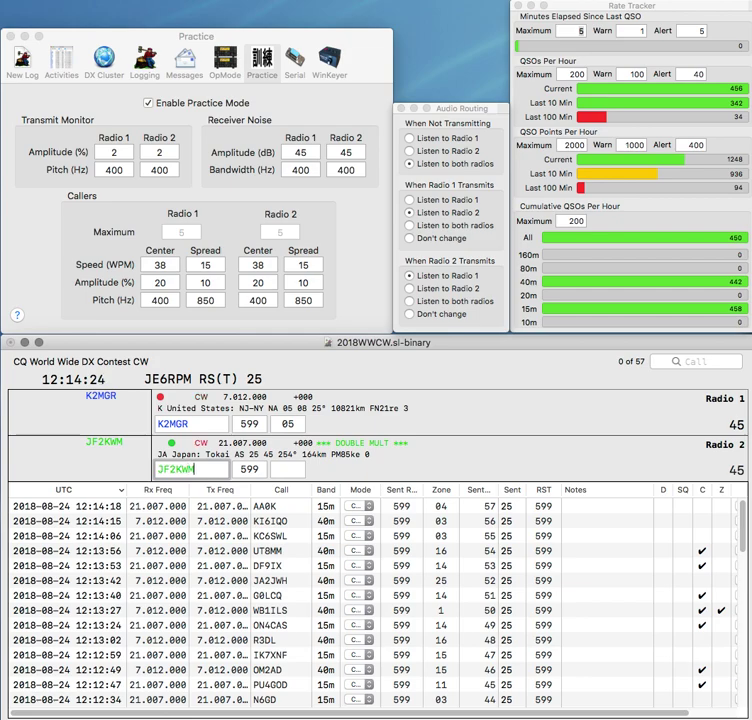
key("Return")
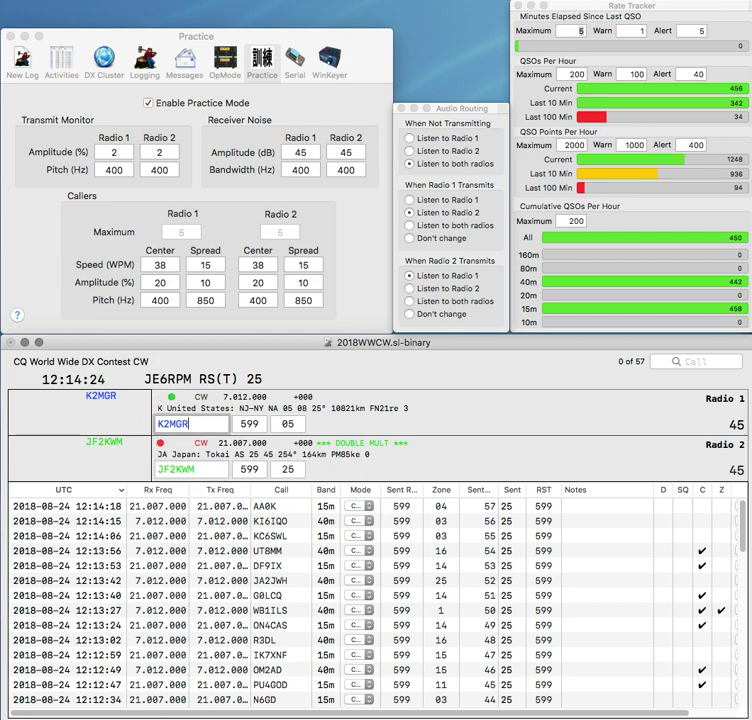
key("Return")
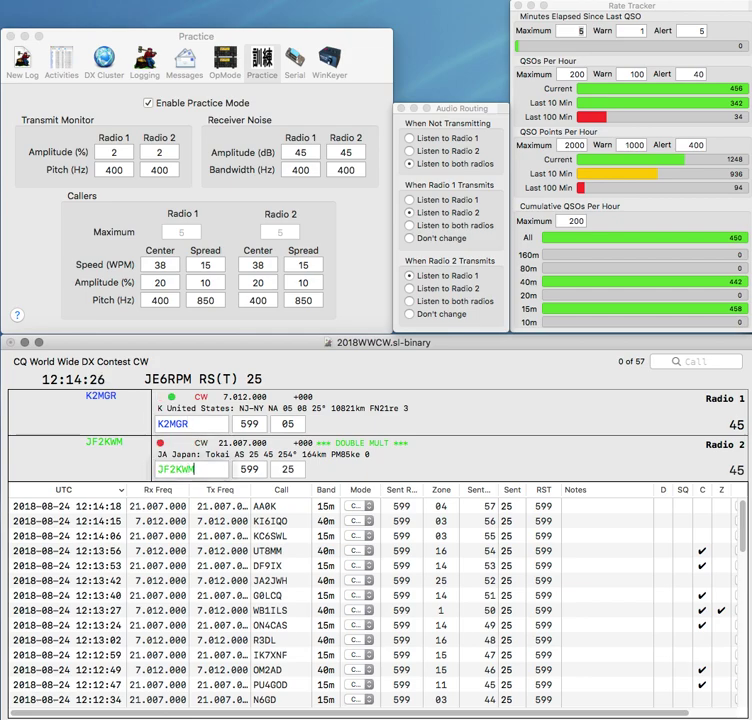
key("Return")
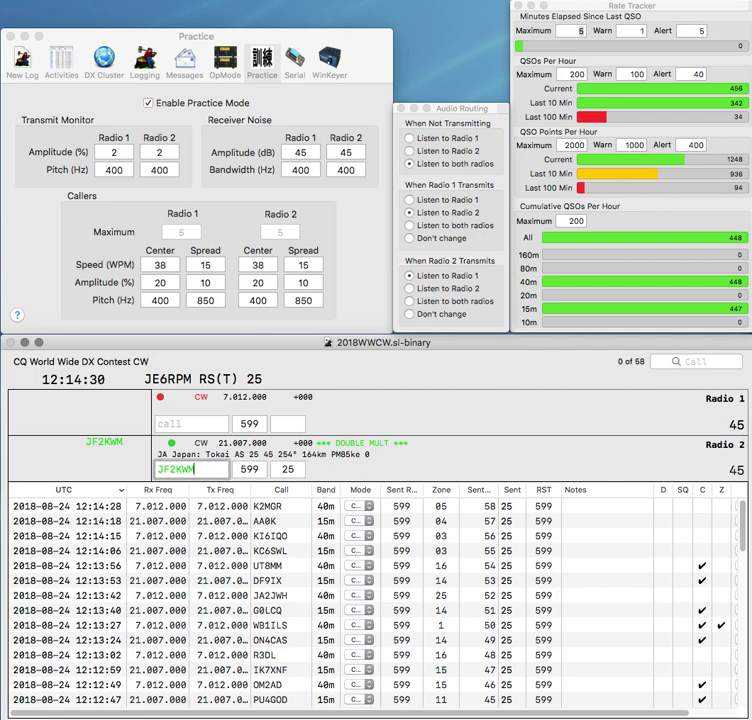
key("Return")
- Enter and send the calls N4IE on Radio 1 and F6BDX on Radio 2
type("N4IE")
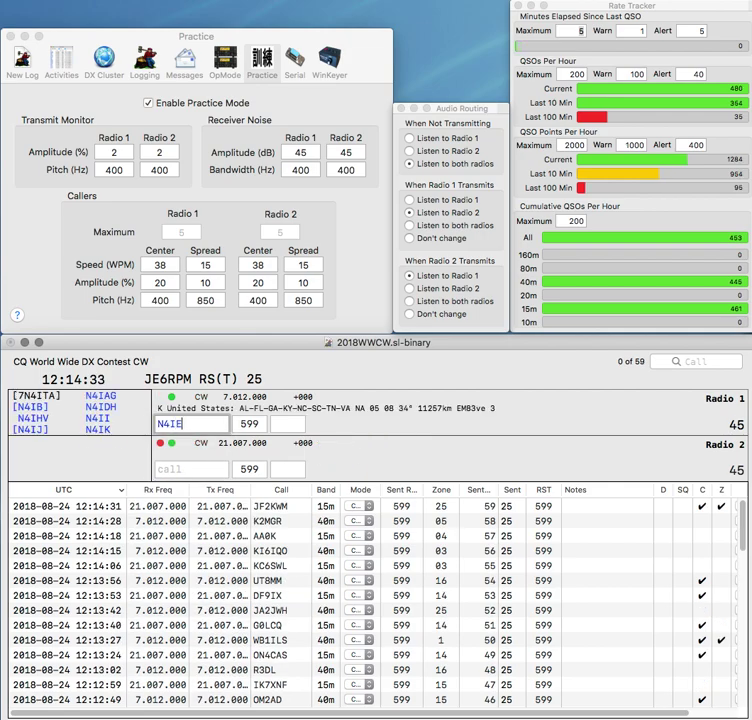
key("Return")
type("F6")
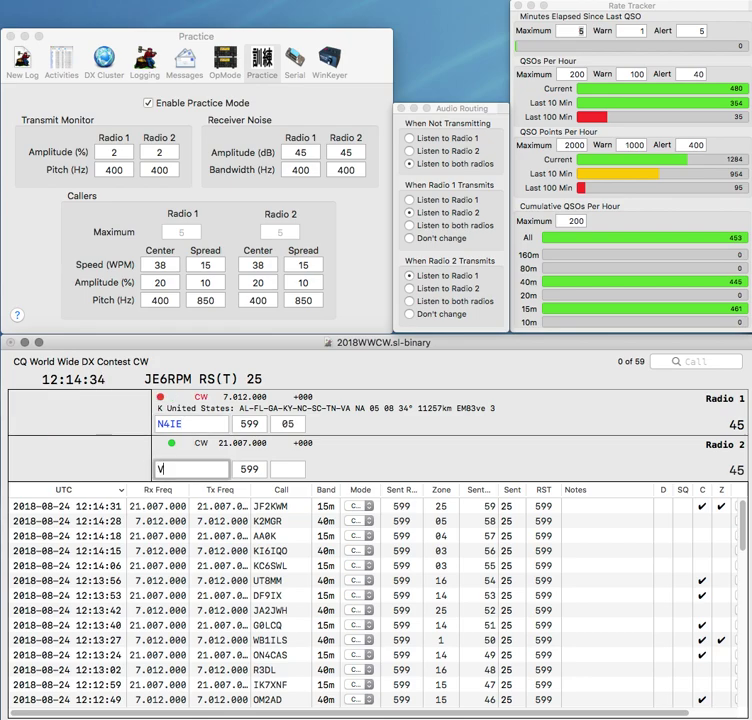
type("BDX")
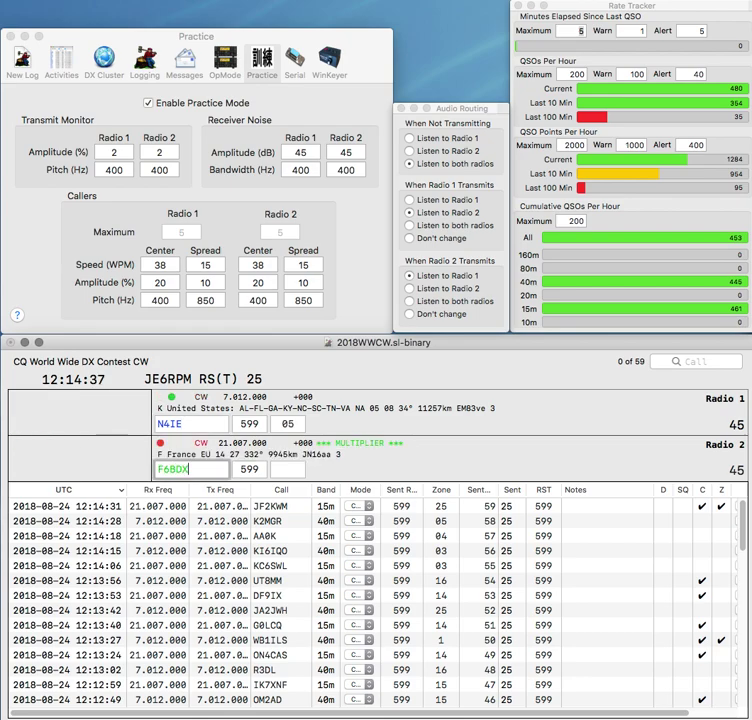
key("Return")
key("Delete")
type("I")
key("Return")
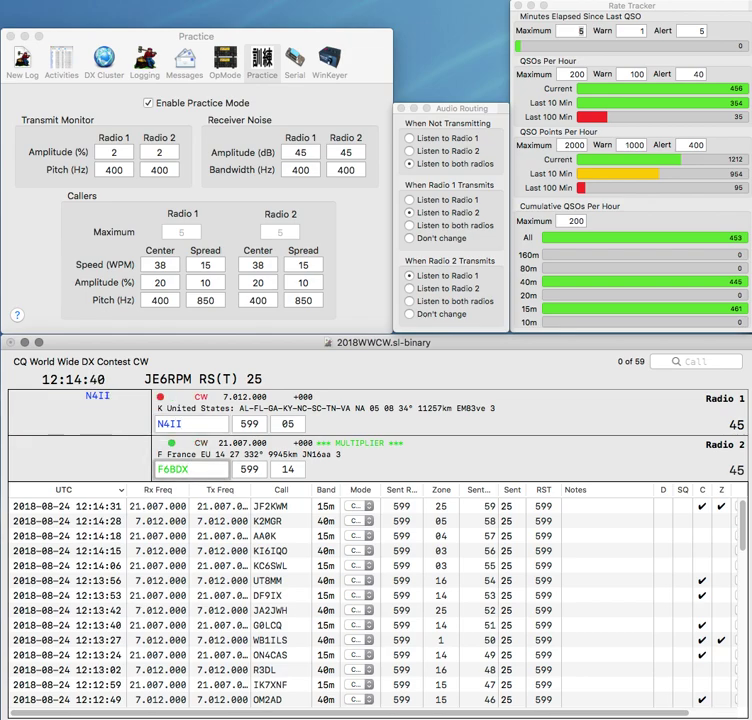
key("BackSpace")
type("N")
key("Return")
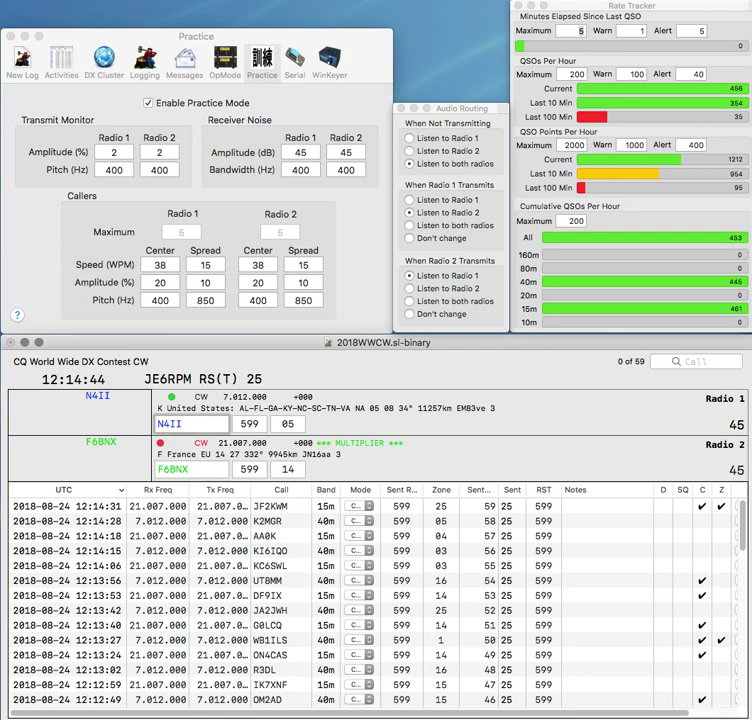
key("Return")
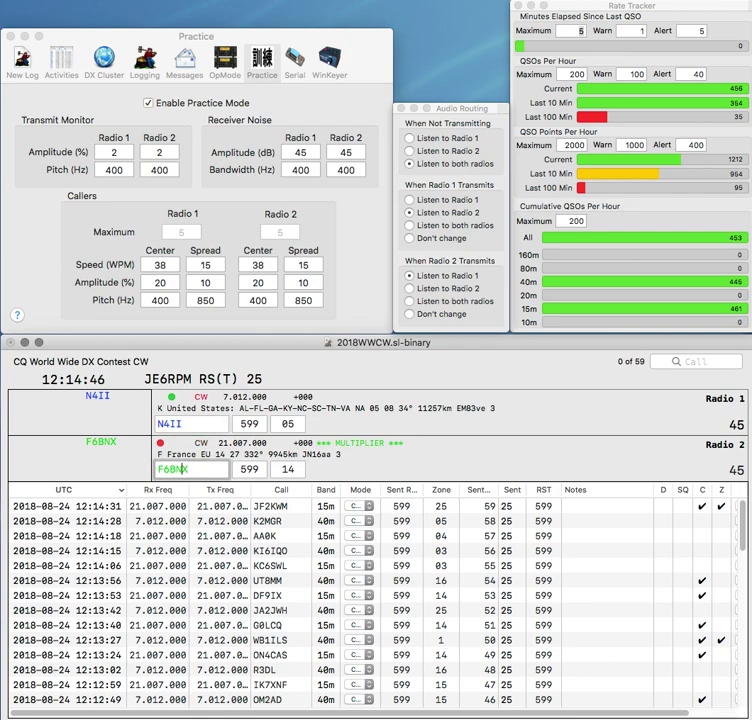
key("Return")
type("N")
key("BackSpace")
type("AA")
key("Return")
type("JA")
key("Return")
type("DL6")
key("Return")
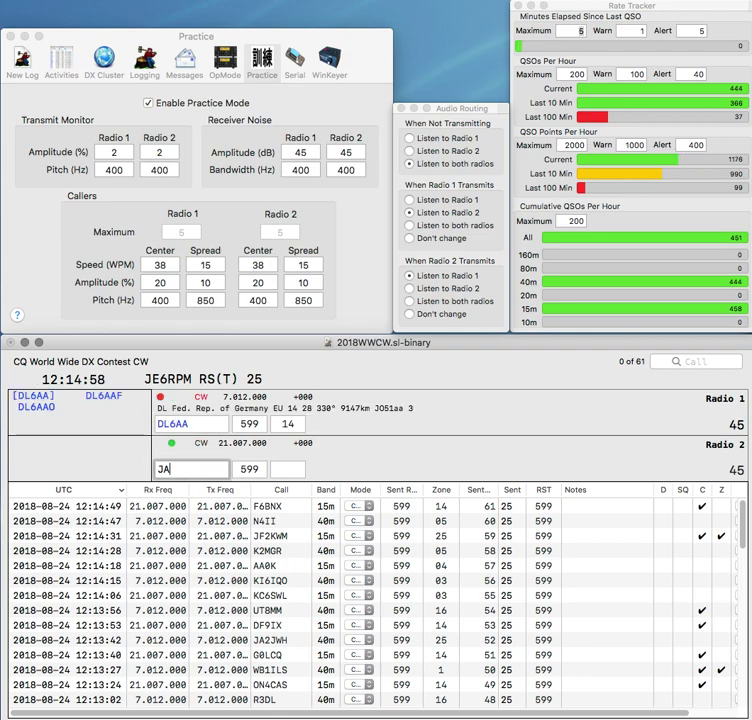
type("7NPV")
key("Return")
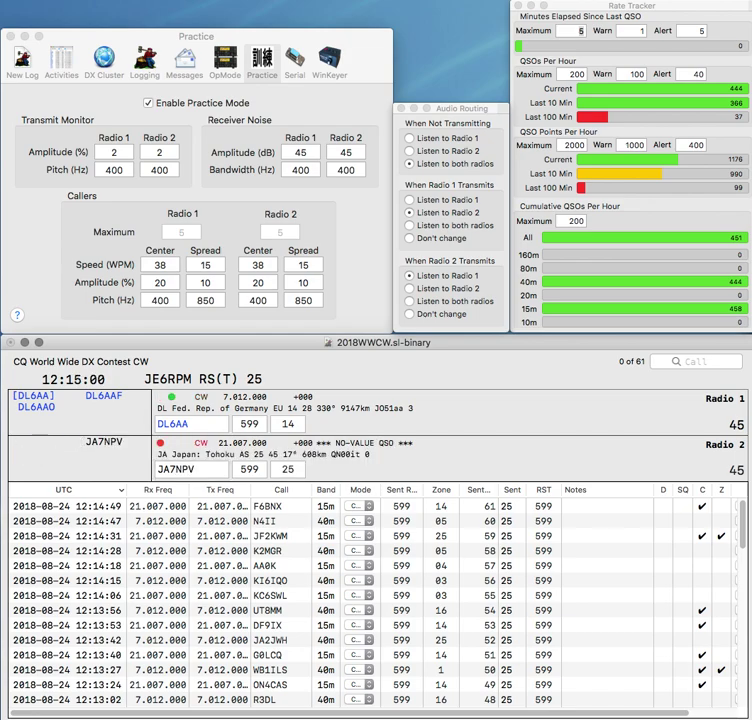
left_click(194, 469)
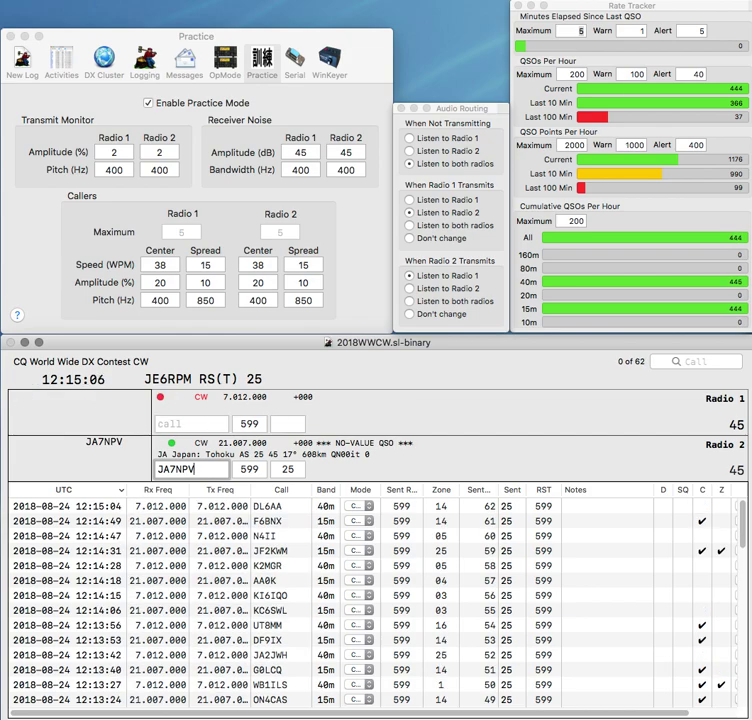
key("Return")
type("OK")
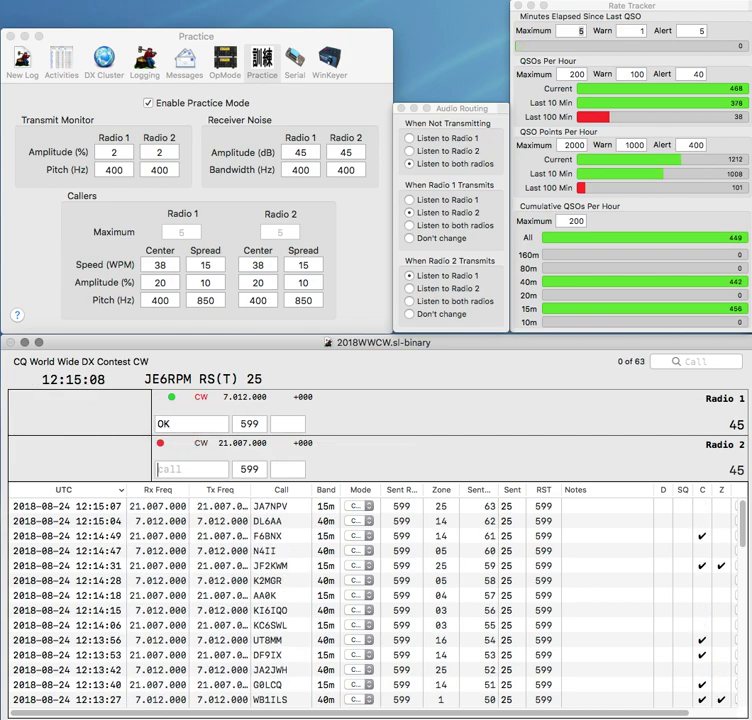
type("K4BFT")
key("Return")
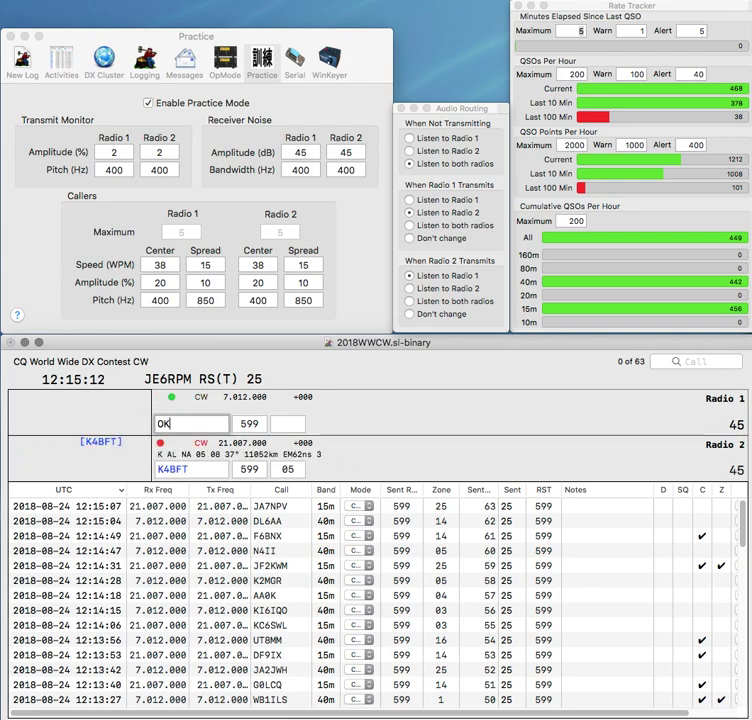
type("OK2SG")
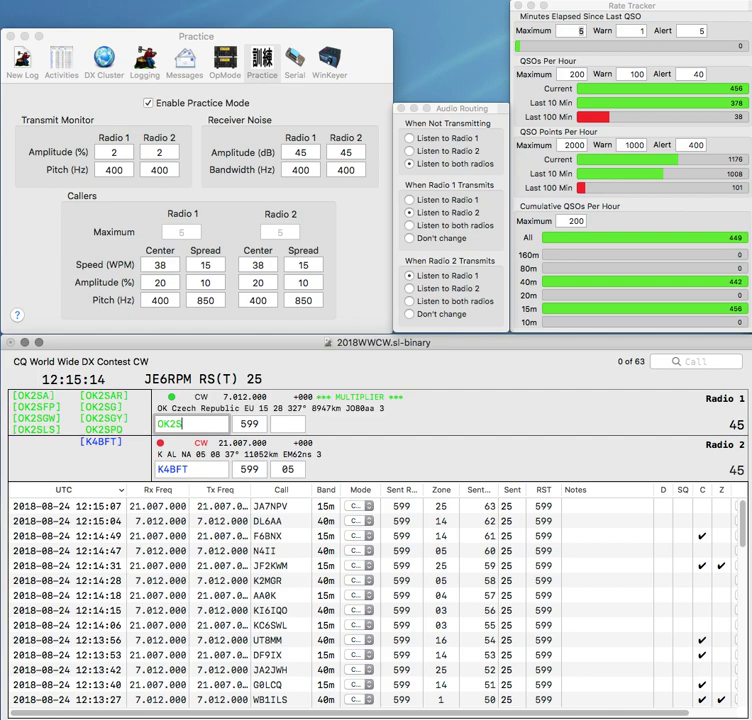
key("Return")
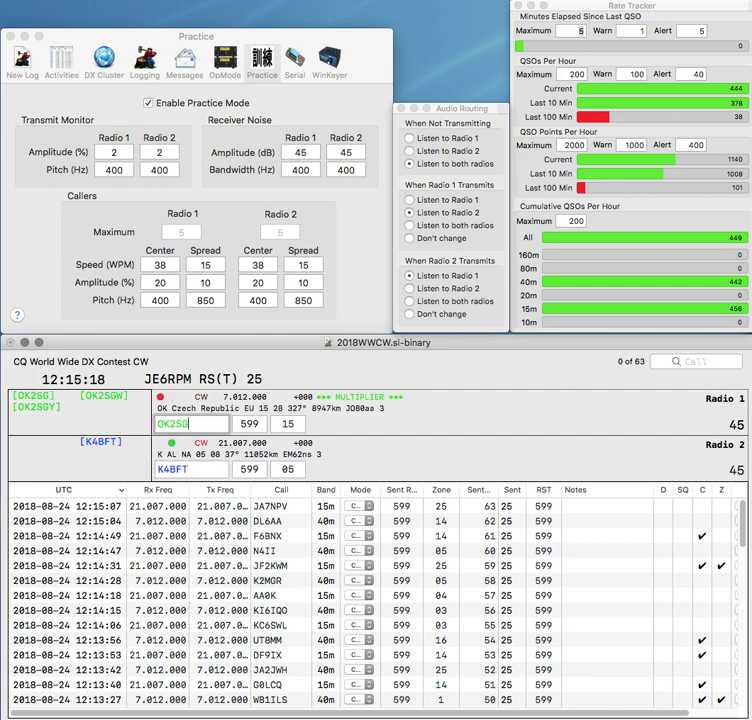
key("Return")
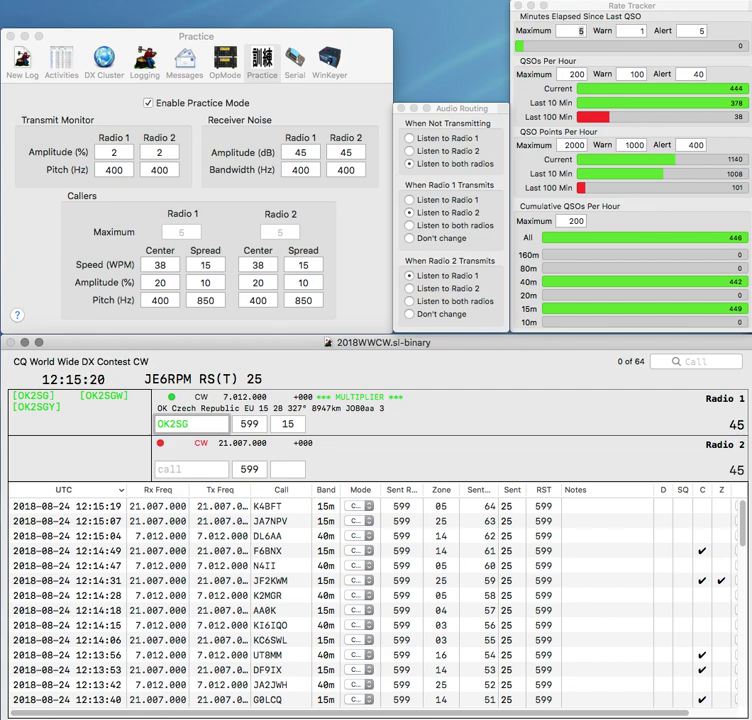
key("Return")
- Enter a partial call of 1 on Radio 1, and enter and send NU6L on Radio 2
type("N")
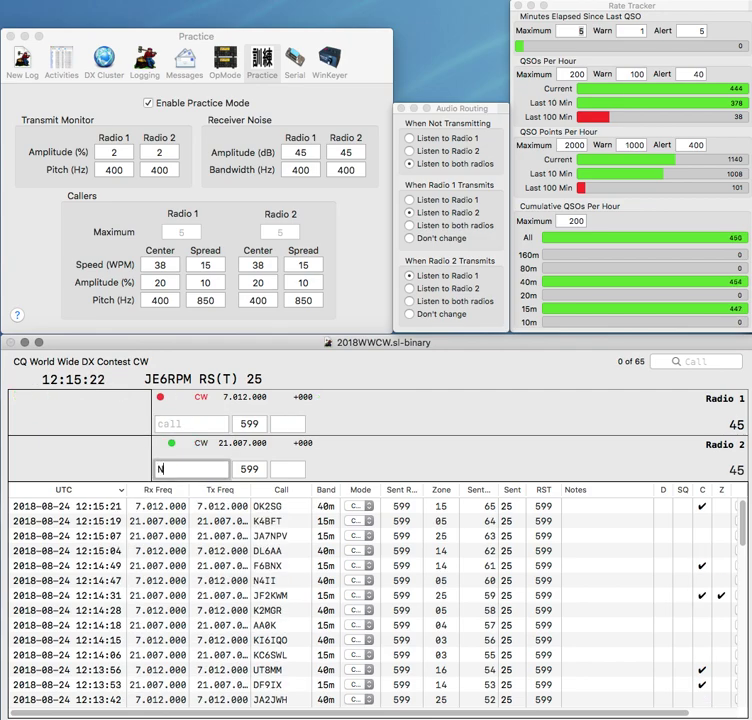
key("Return")
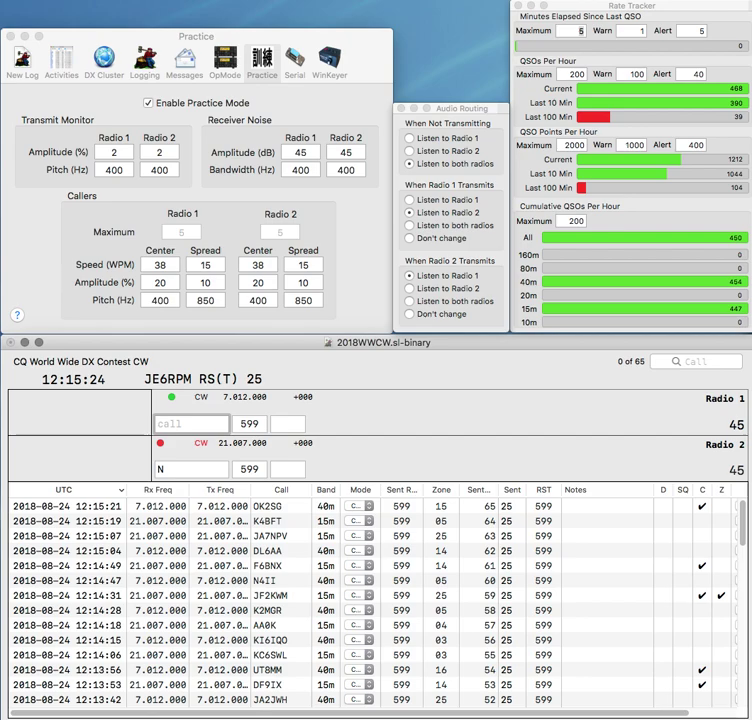
type("1")
key("Return")
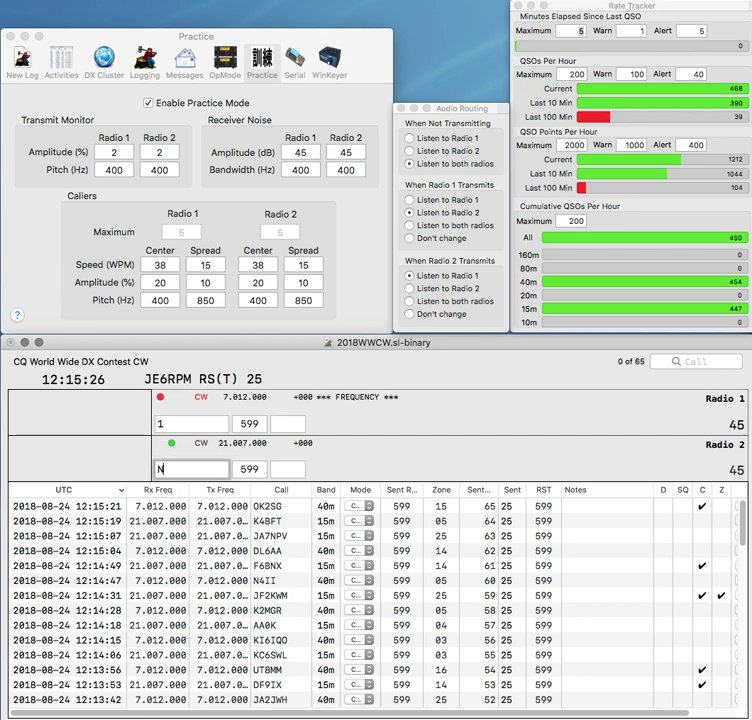
type("U6L")
key("Return")
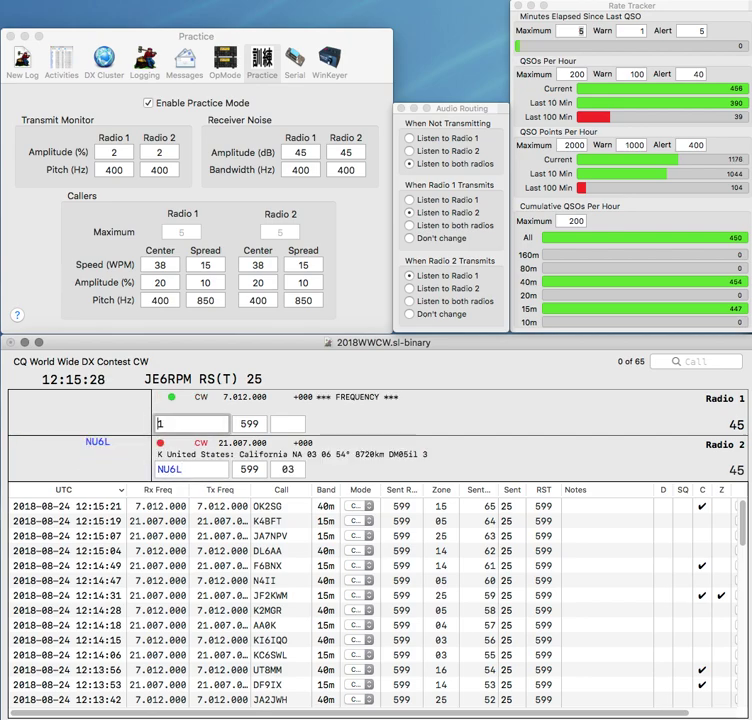
- Complete the Radio 1 call as D1HQ and send it, and log the NU6L contact on Radio 2
type("DJ")
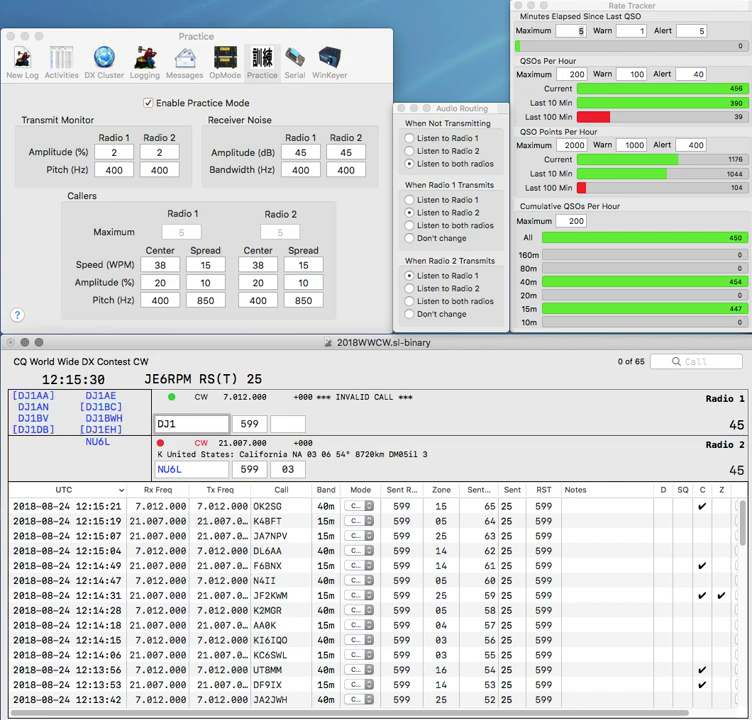
key("BackSpace")
type("HQ")
key("Return")
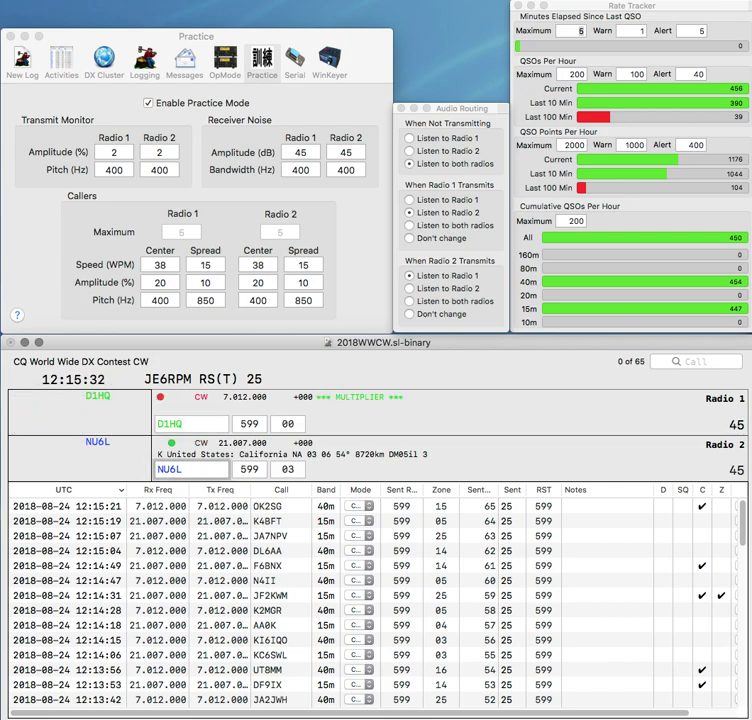
key("Return")
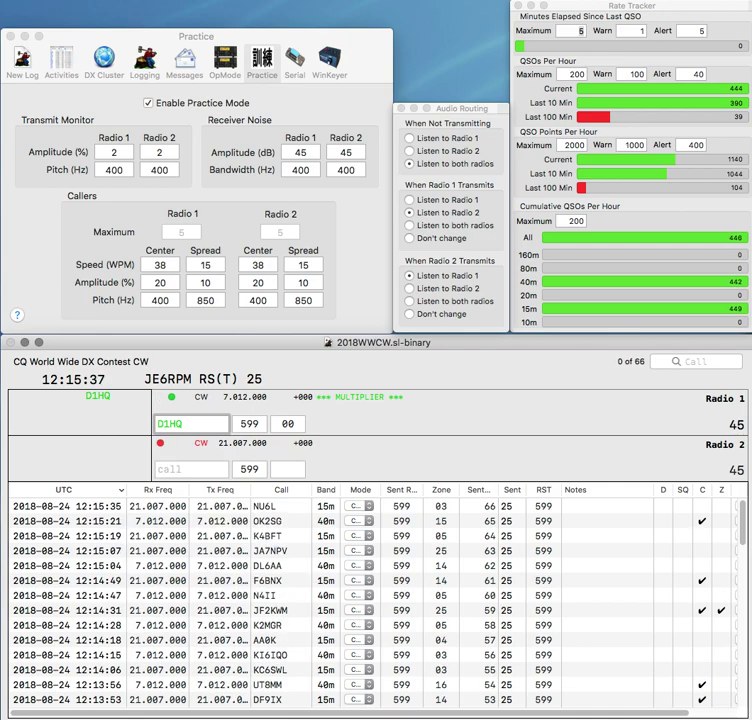
key("Return")
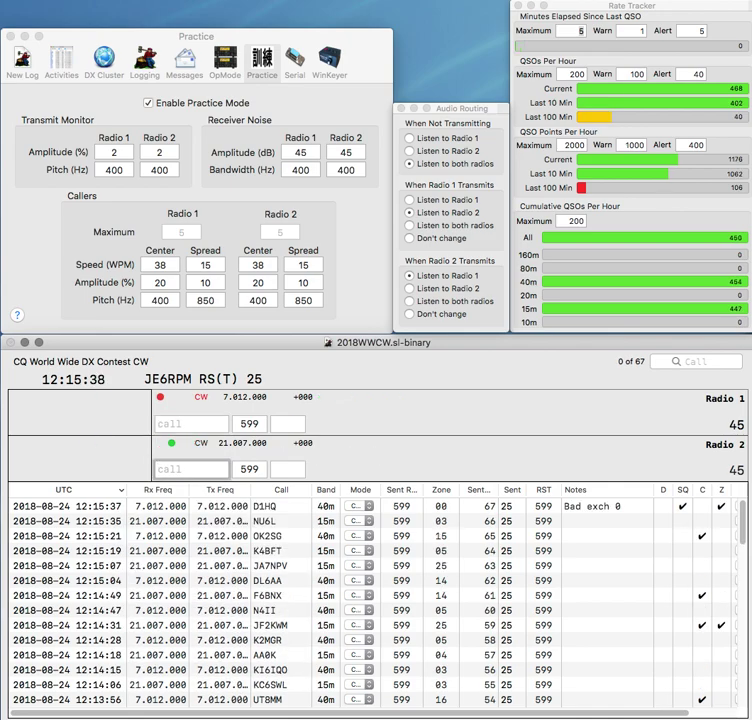
type("D")
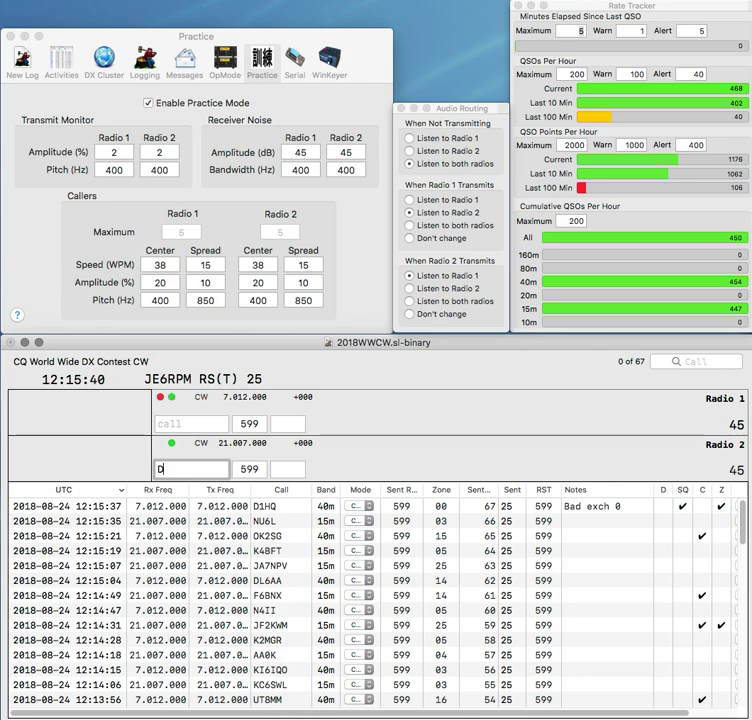
key("backslash")
type("N7AT")
key("Return")
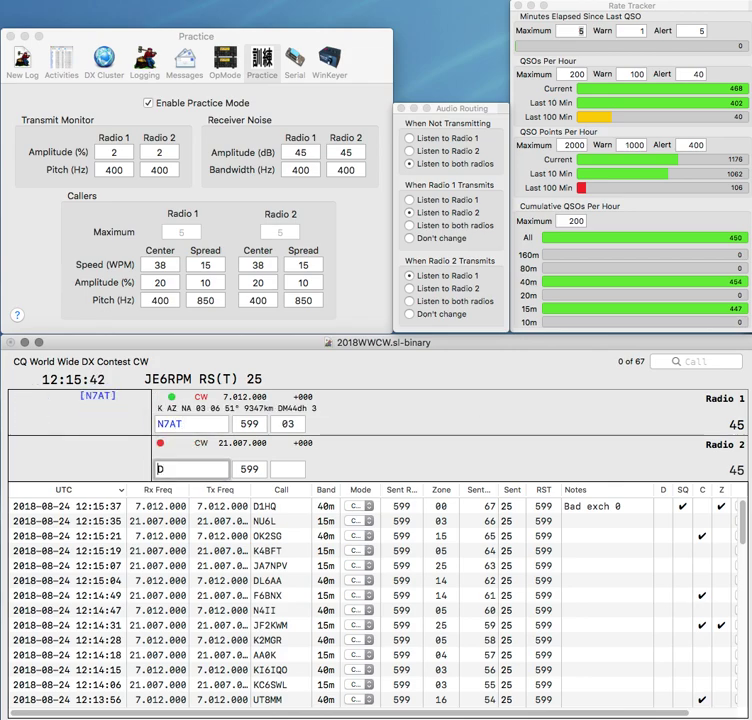
type("SP7EWD")
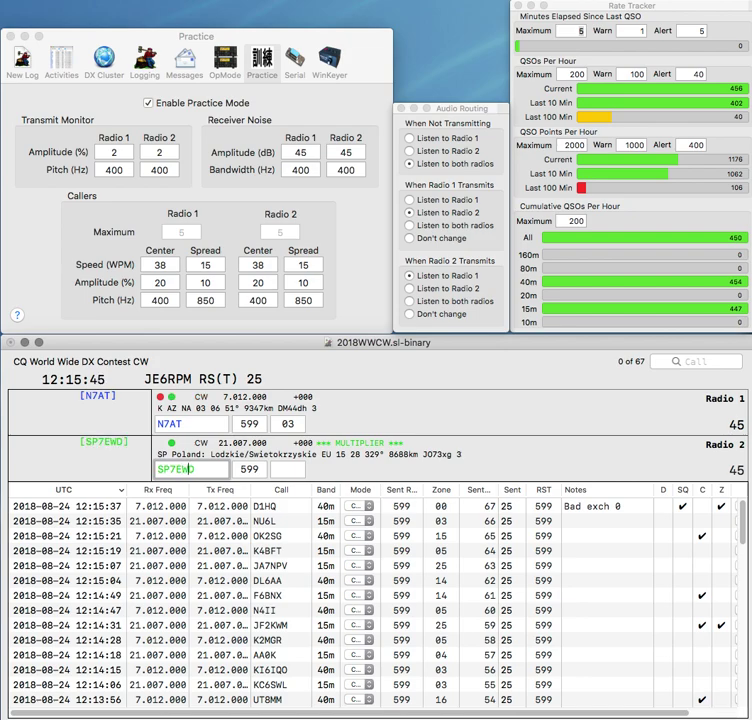
key("Return")
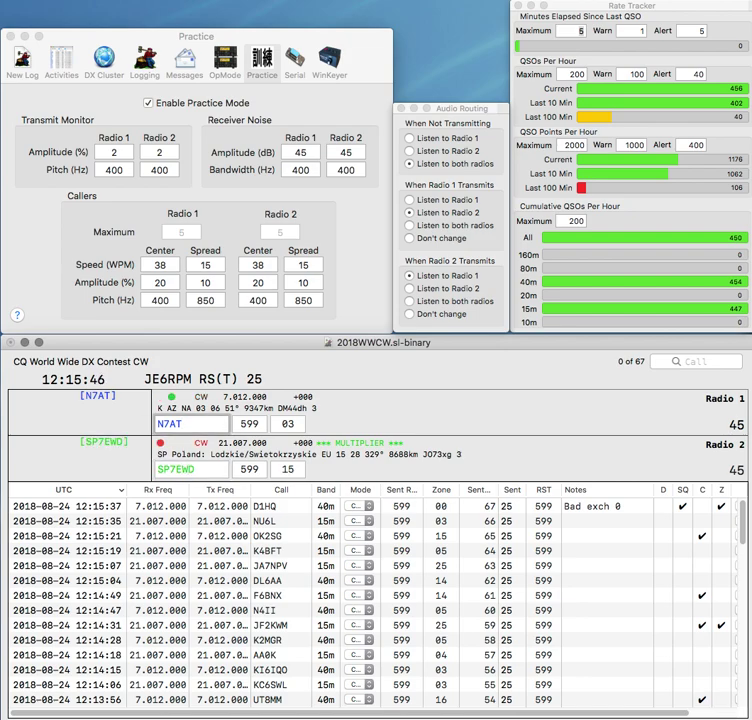
key("Return")
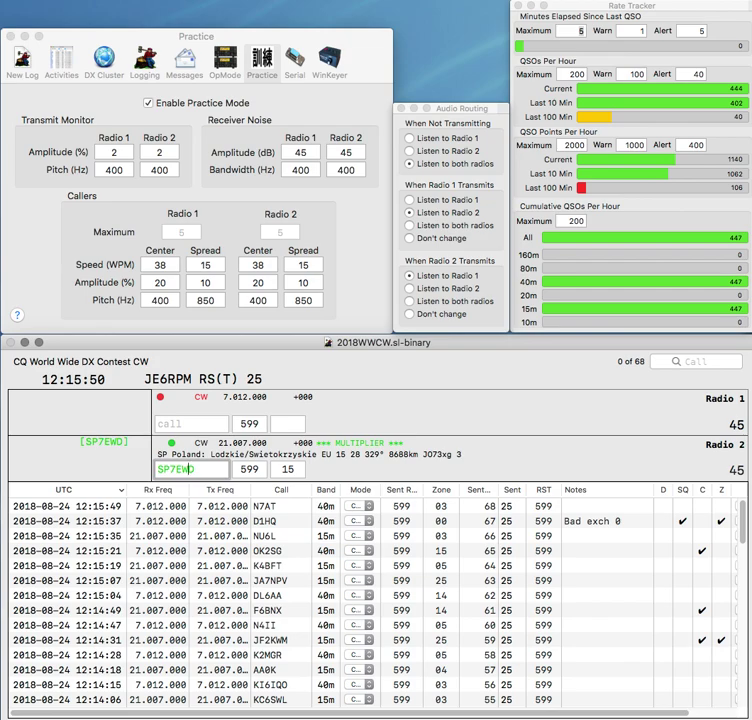
- Enter and send DL2FDL on Radio 1 and EA1GY on Radio 2, correct the latter to ER1GY, and log the DL2FDL contact
type("DL2FDL")
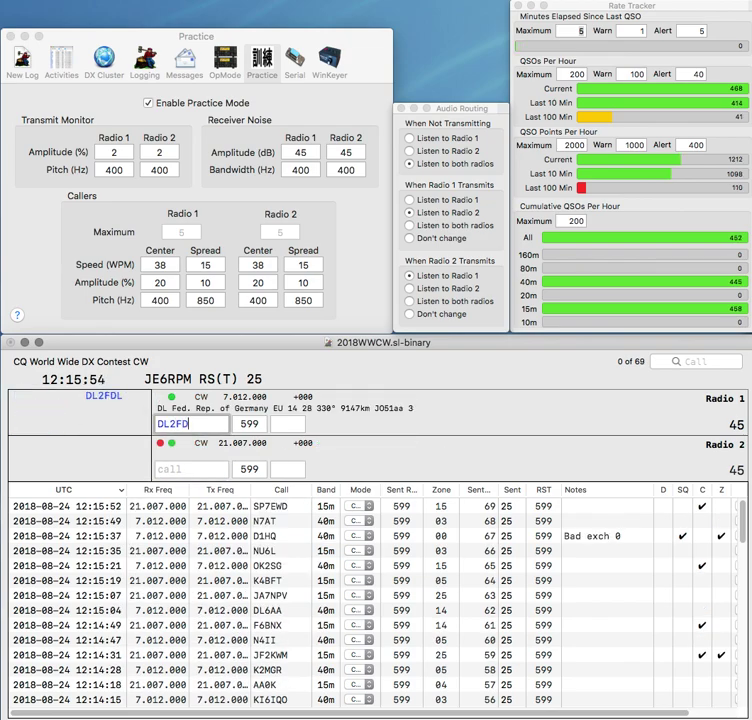
key("Return")
type("GY")
key("Left")
key("Left")
type("EA1")
key("Return")
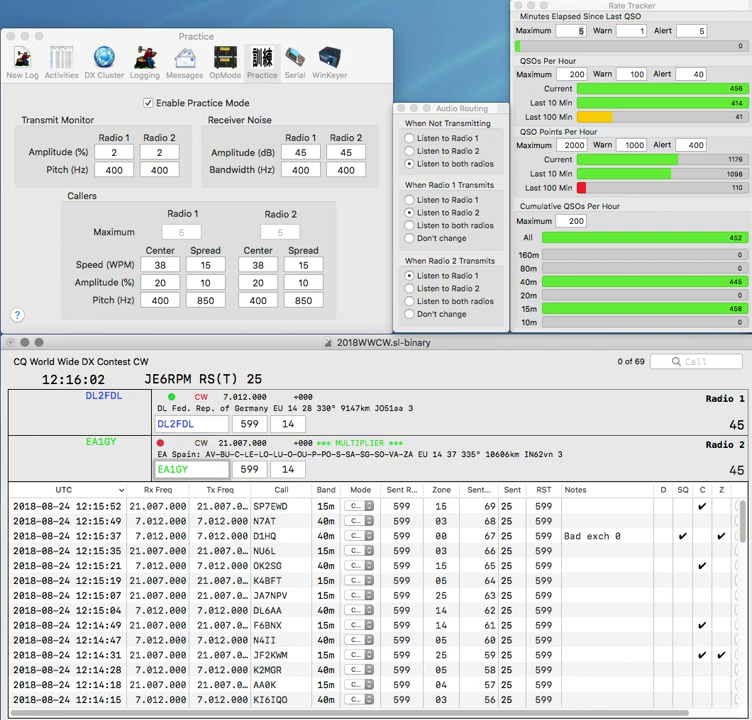
key("BackSpace")
type("R")
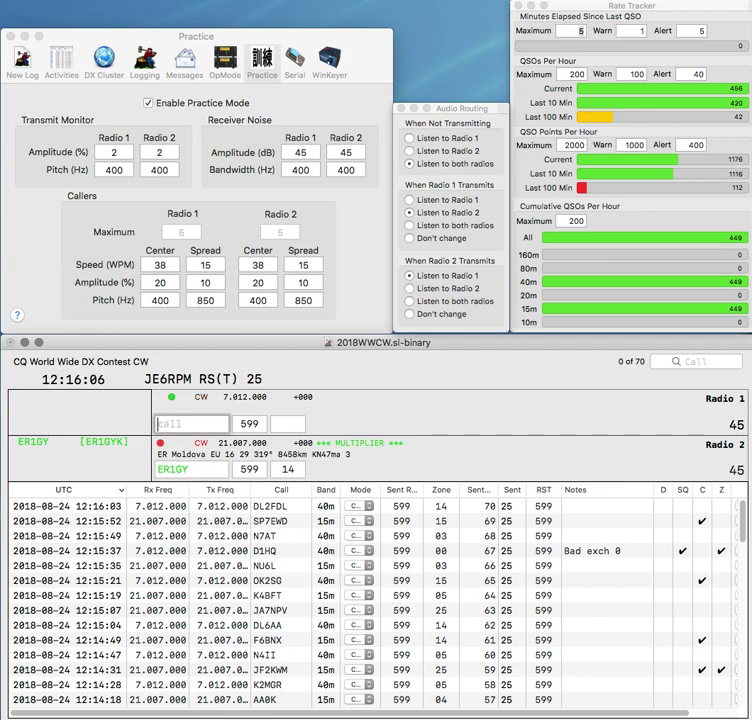
- Enter and send LU6DO on Radio 1, and log the ER1GY and LU6DO contacts
type("LU6DO")
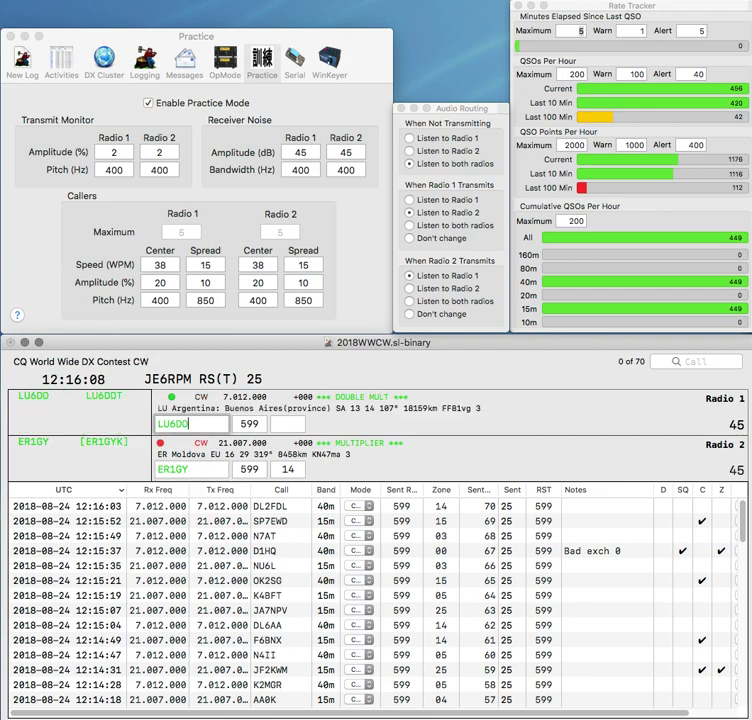
key("Return")
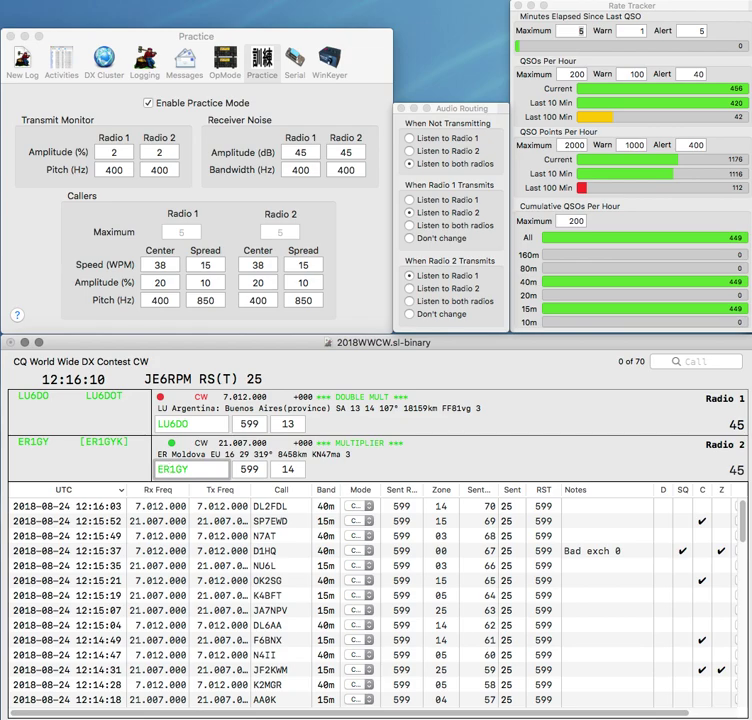
key("Return")
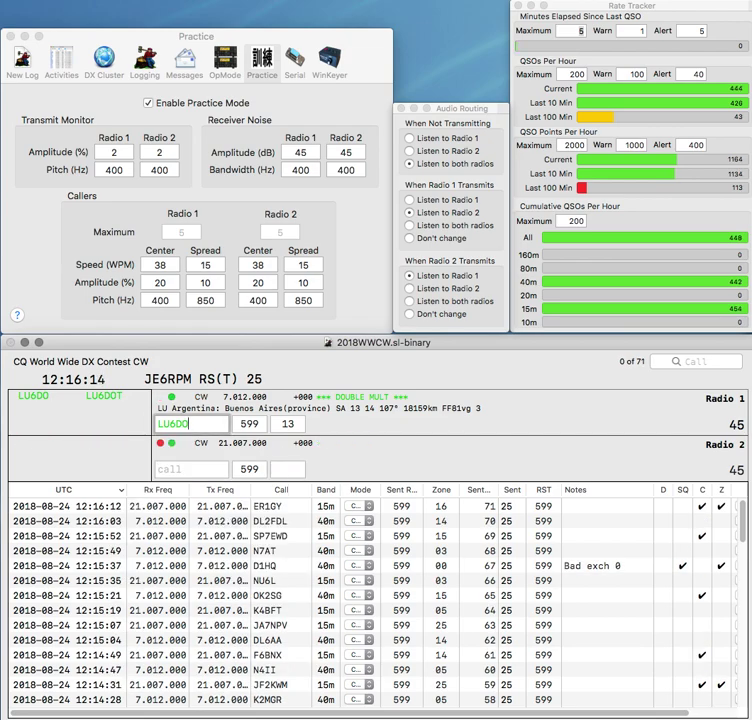
key("Return")
- Work and log KJ9C on Radio 2, and send the partial call CHE and the completed call DF0CHE on Radio 1
type("KJ")
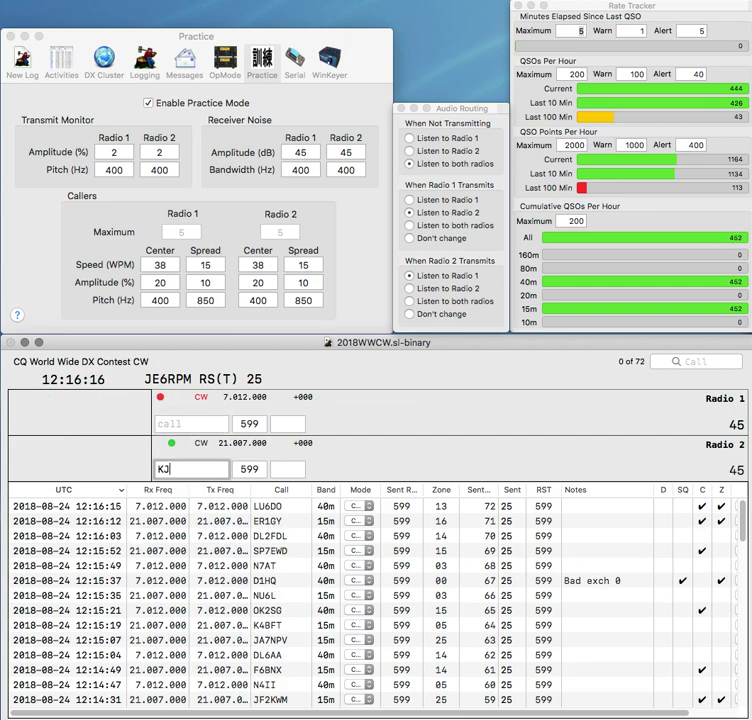
type("9C")
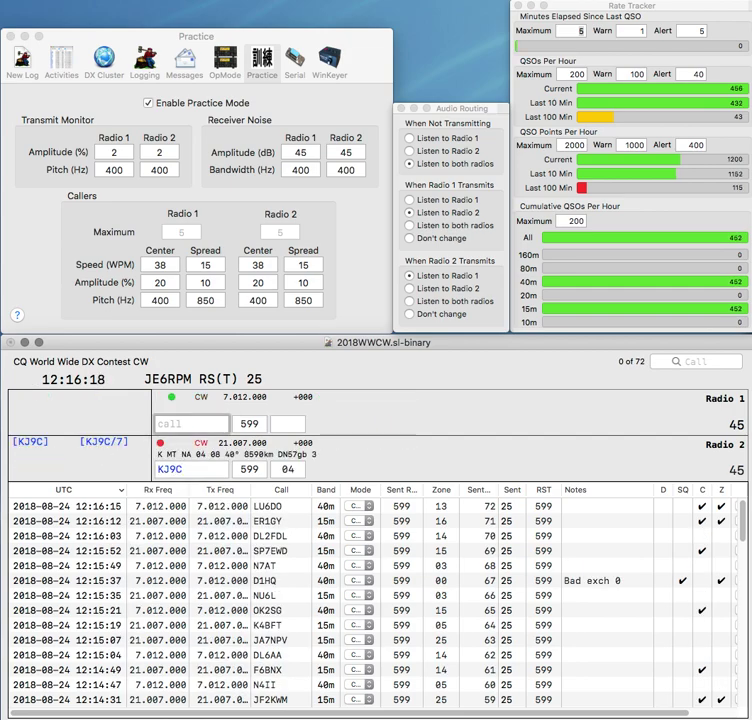
type("CHE")
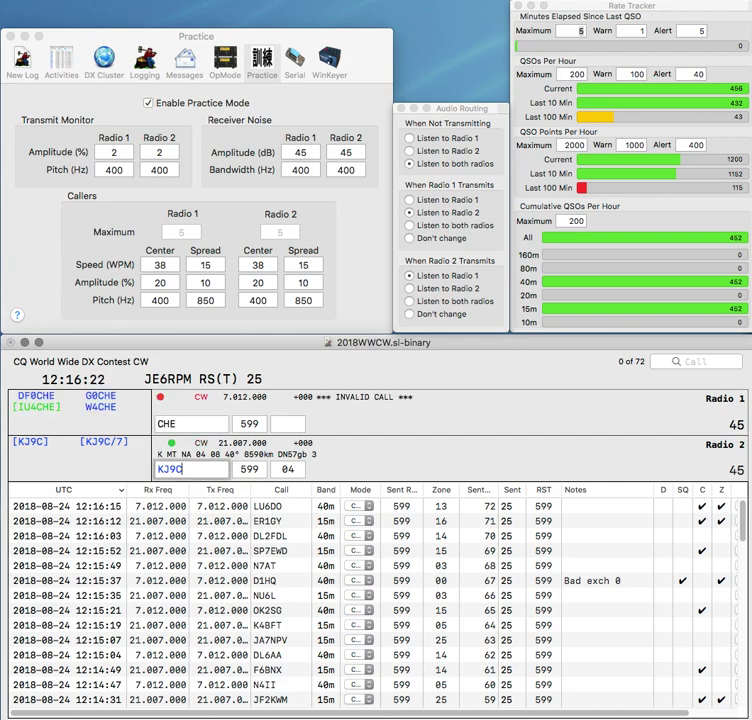
key("Return")
type("DF0")
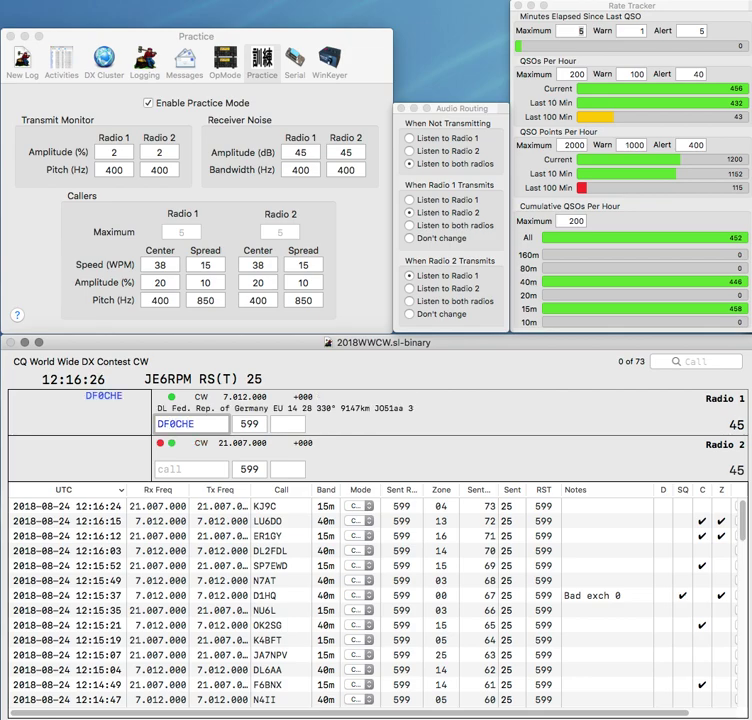
key("Return")
type("UA1")
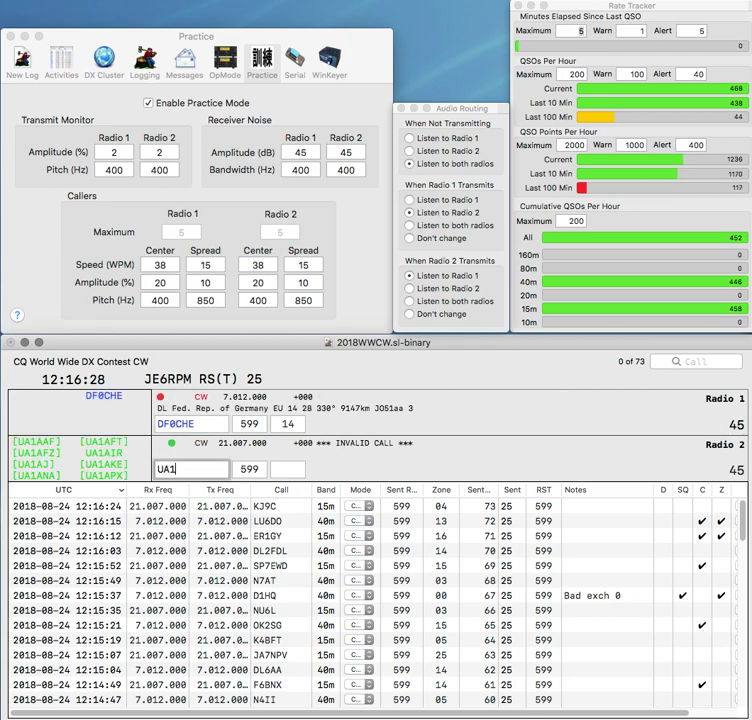
type("Q")
key("Left")
key("Left")
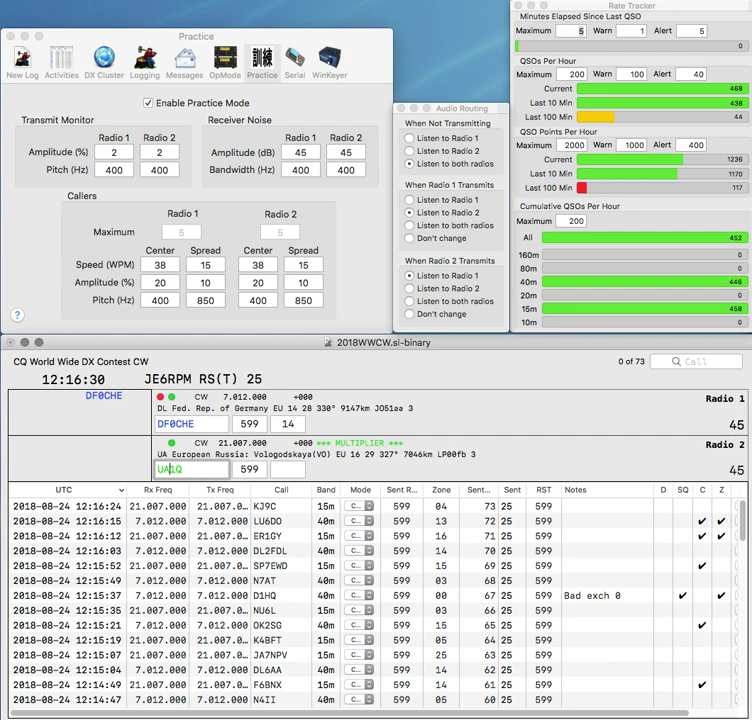
key("BackSpace")
type("S")
key("Return")
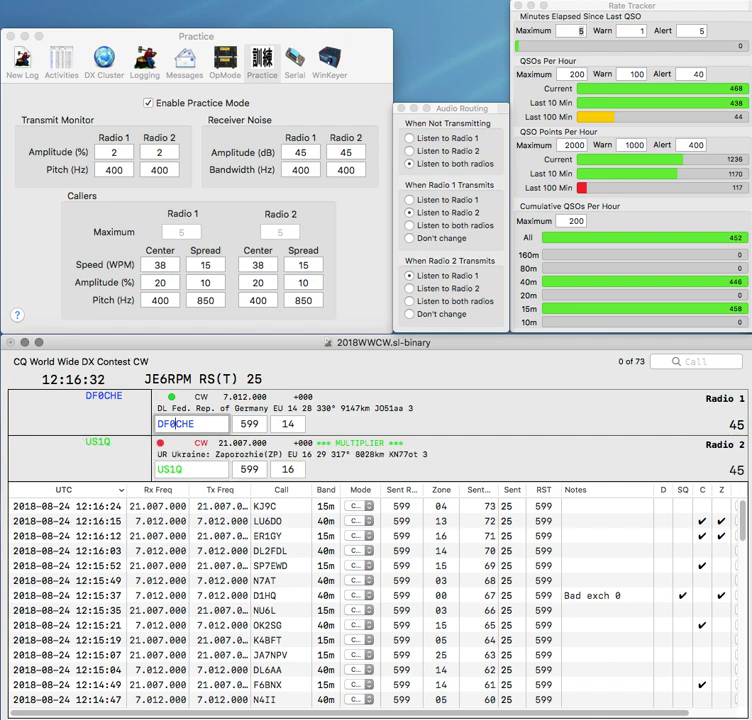
key("Return")
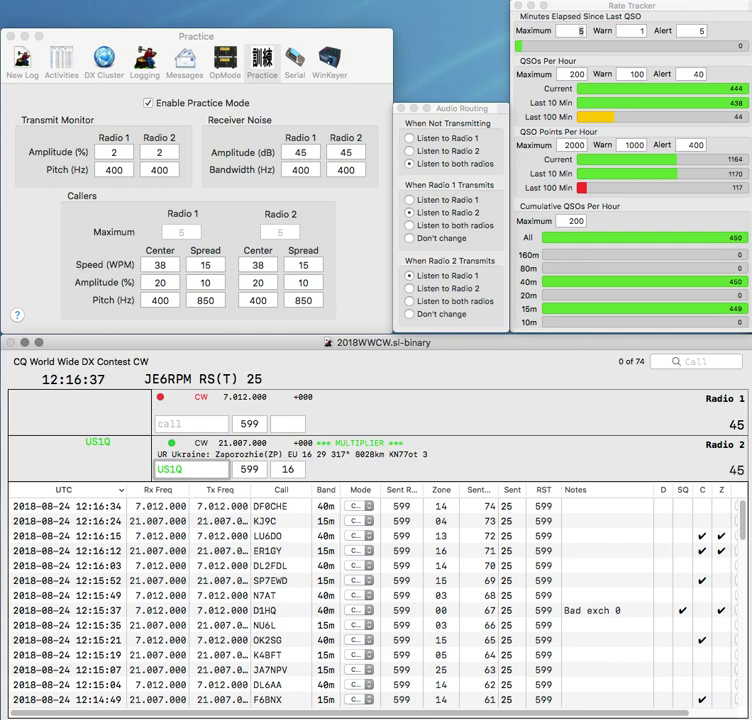
key("Return")
type("SP")
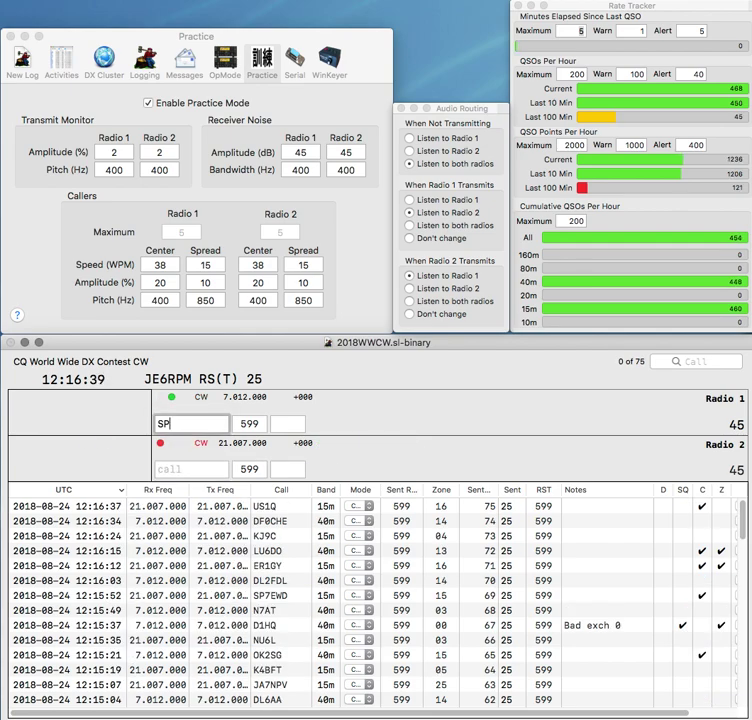
type("2AJ")
key("Return")
type("VE")
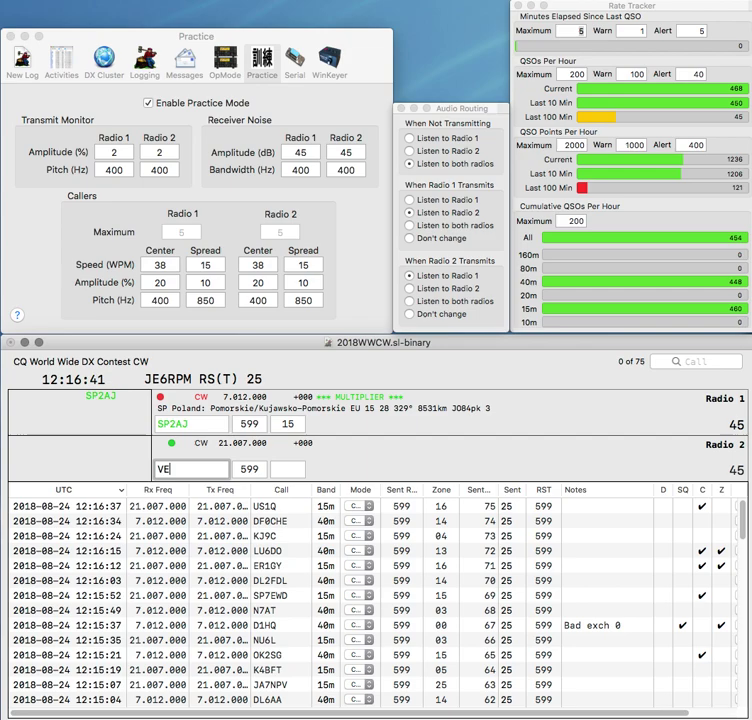
type("3NWB")
key("BackSpace")
type("D")
key("Return")
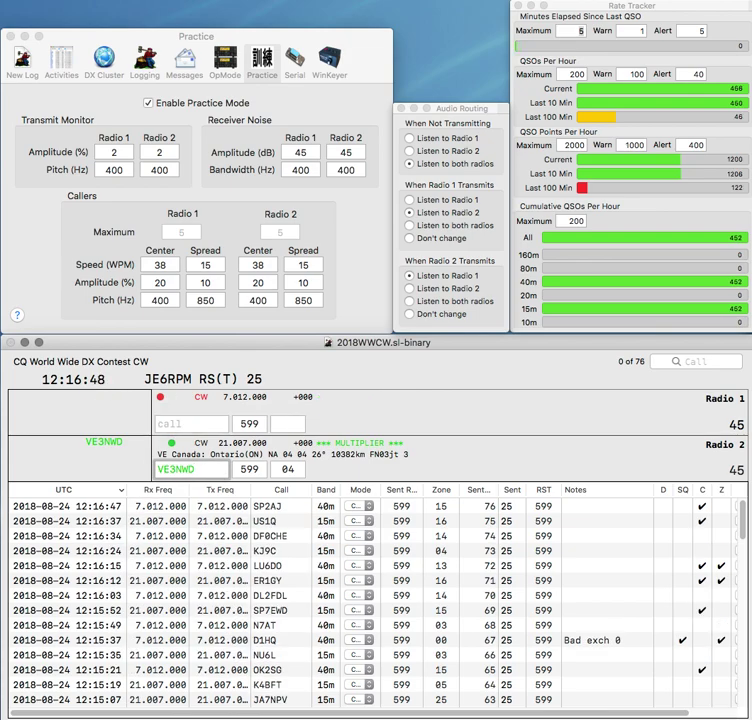
type("N7QS")
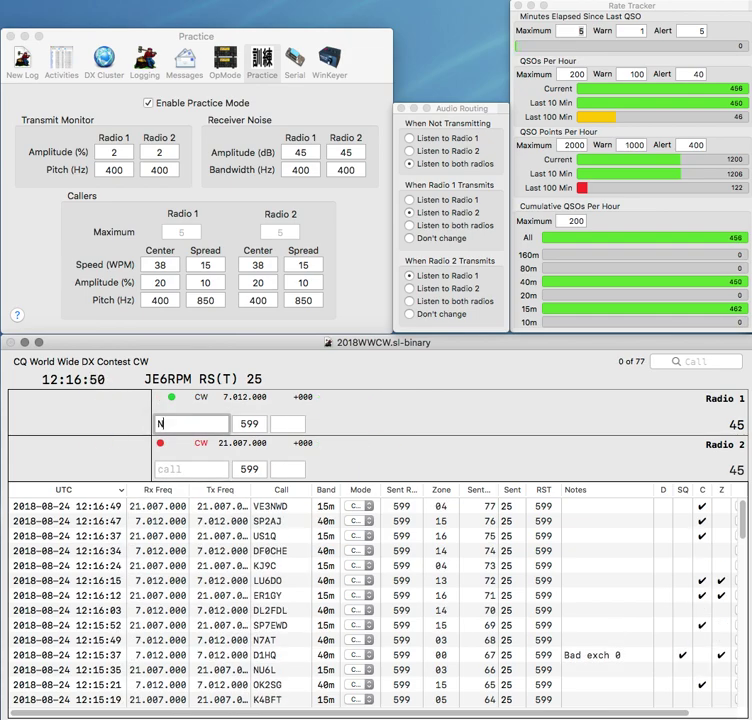
key("Return")
type("KB3")
type("HD")
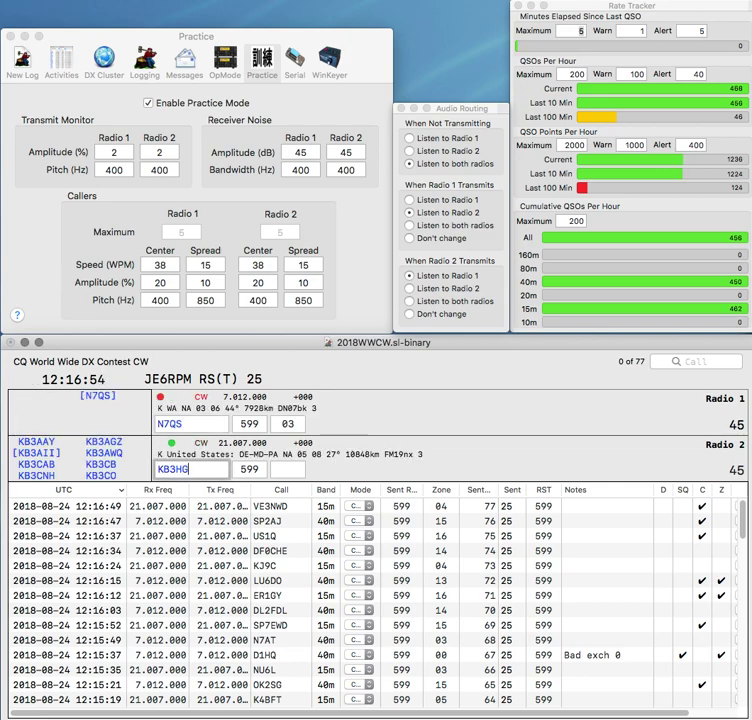
key("BackSpace")
key("BackSpace")
key("Return")
key("Return")
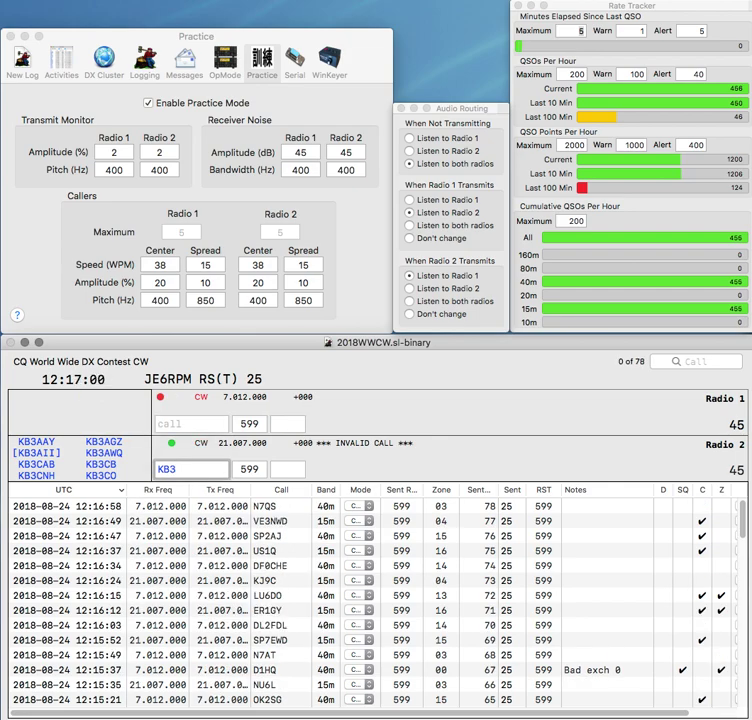
- Complete the Radio 2 call as KB3GBC, send and log it, and enter a partial call of KC on Radio 1
type("GBC")
key("Return")
type("KC")
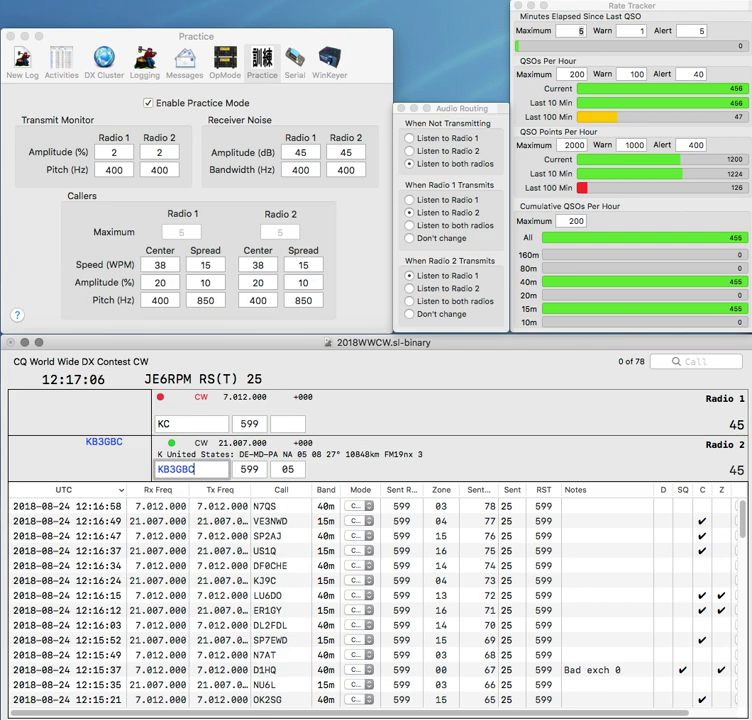
key("Return")
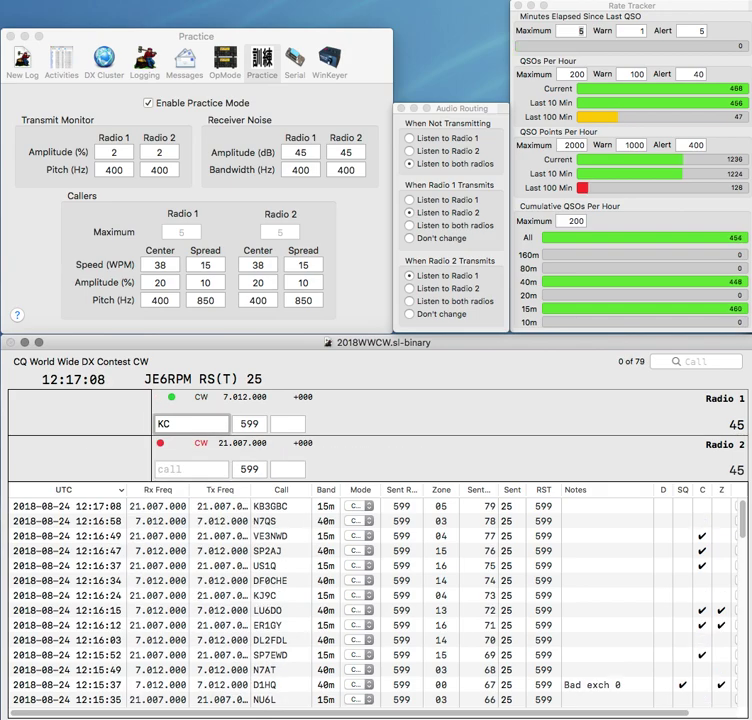
- Change the Radio 1 call to N0XC and send it, enter and send WB7MT on Radio 2, and log both contacts
type("N0X")
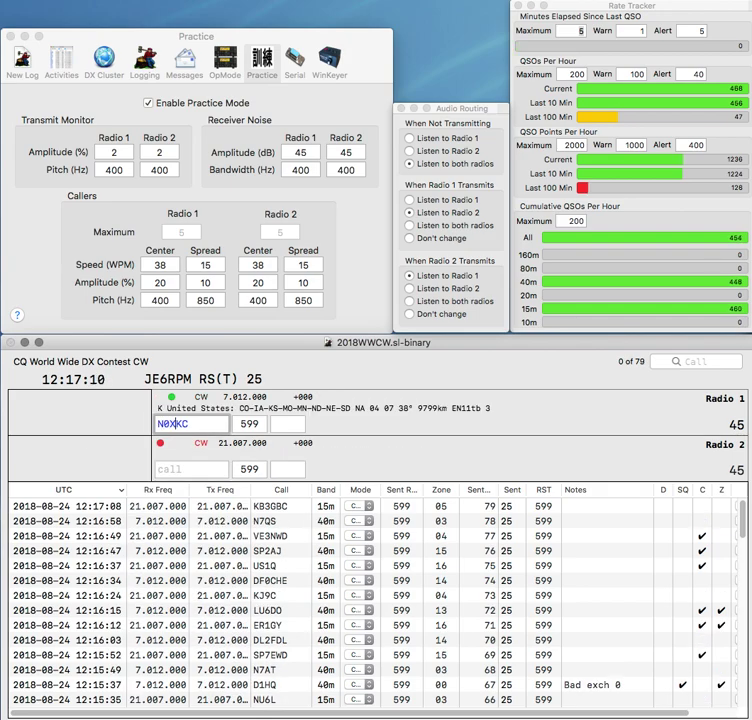
key("Delete")
key("Return")
type("WB")
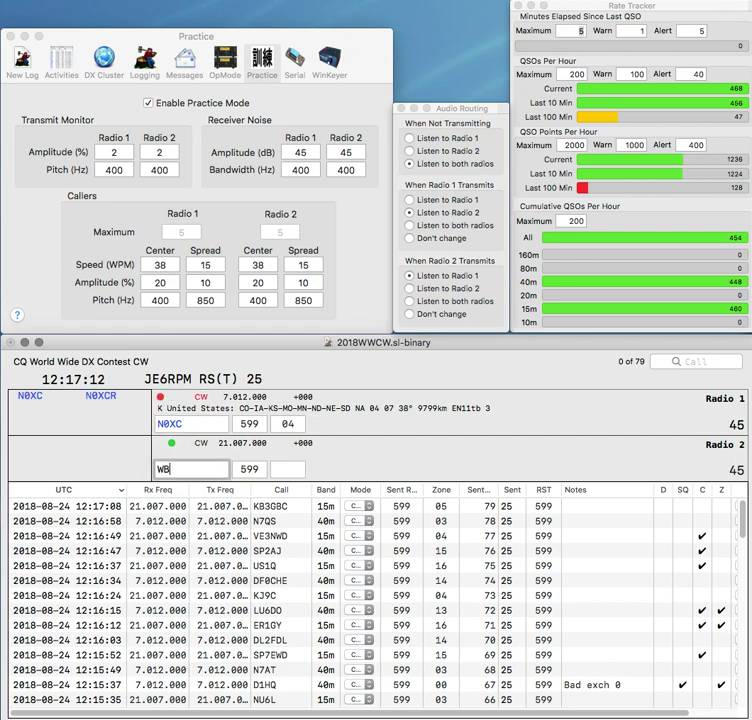
type("7MT")
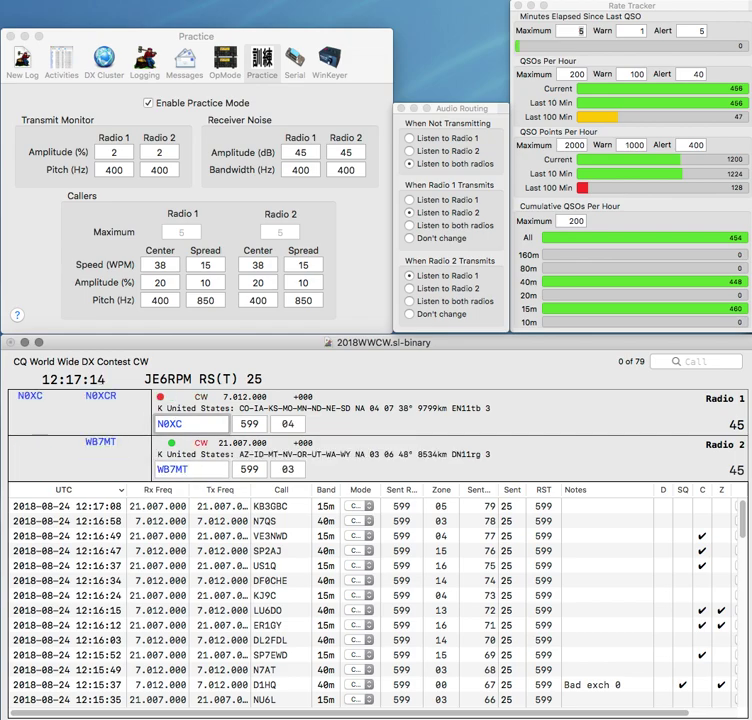
key("Return")
key("Return")
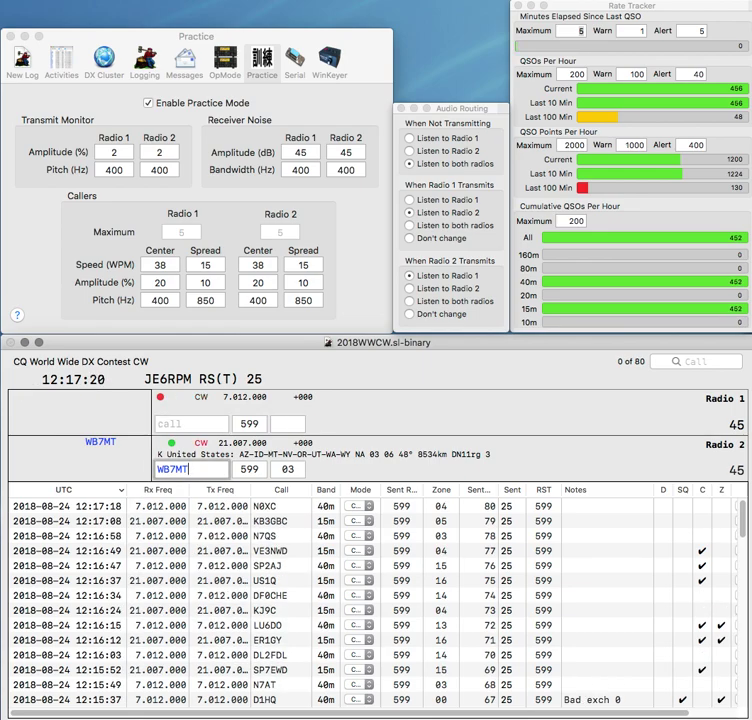
key("Return")
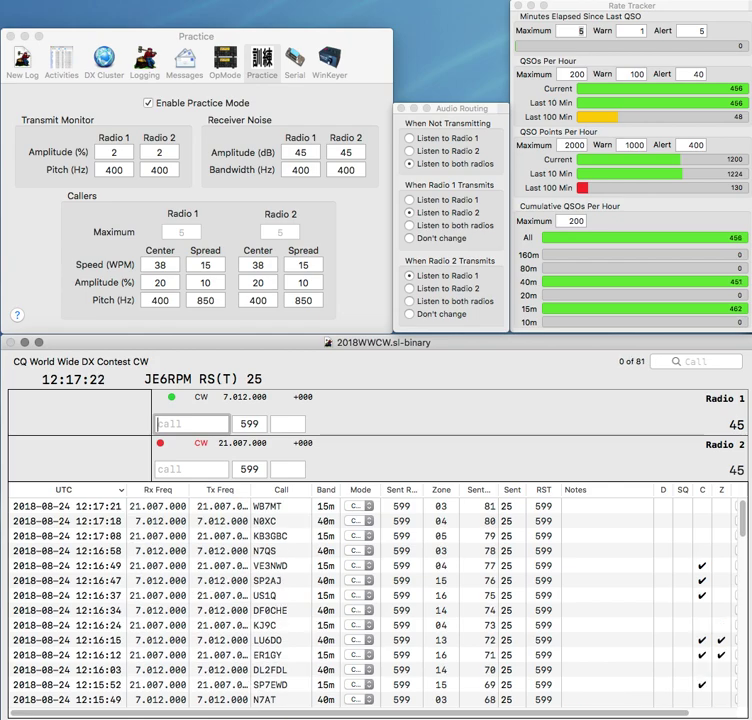
type("U")
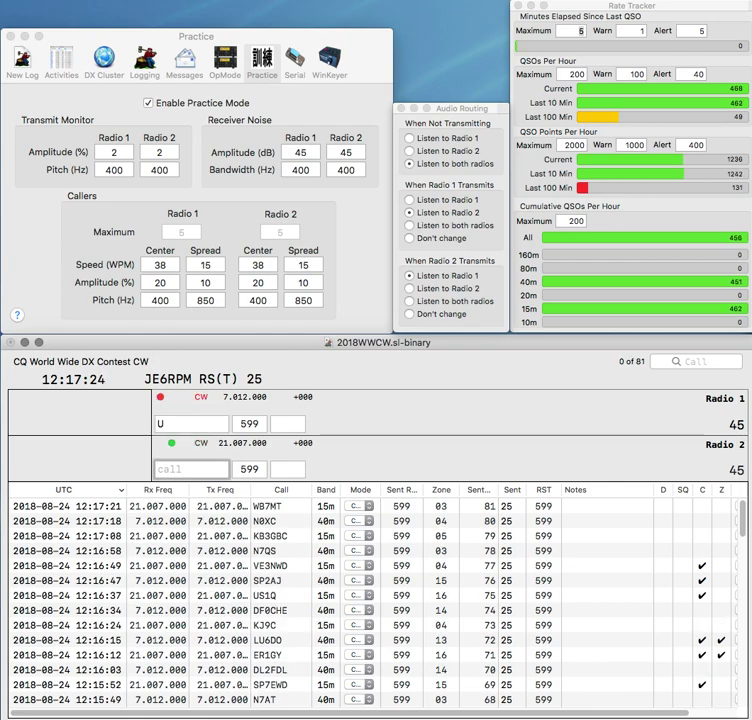
type("G")
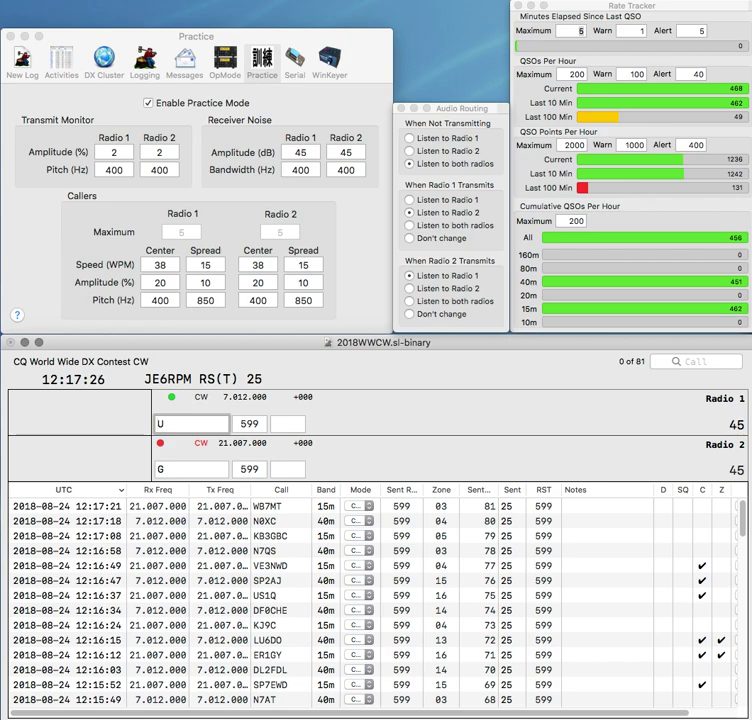
type("4UQ")
key("Return")
type("7WHI")
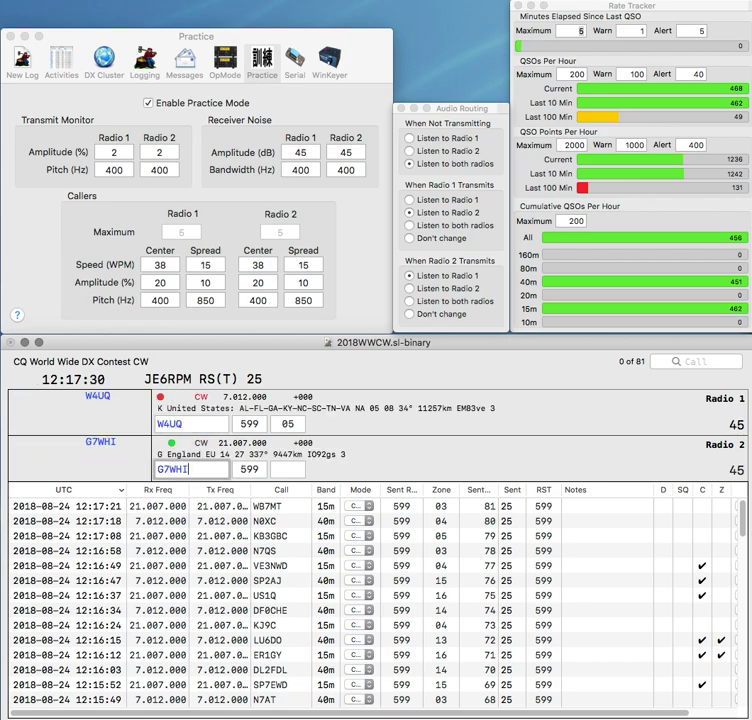
key("Return")
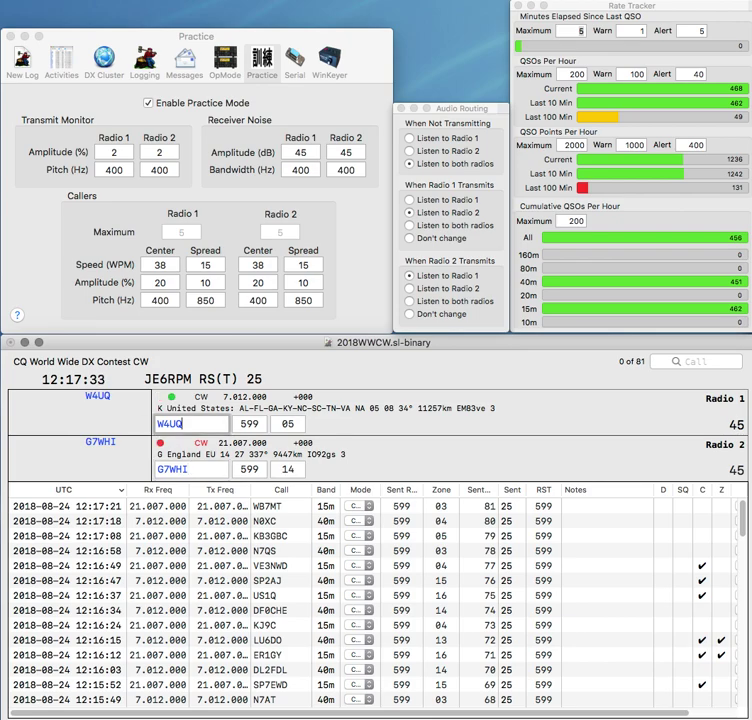
key("Return")
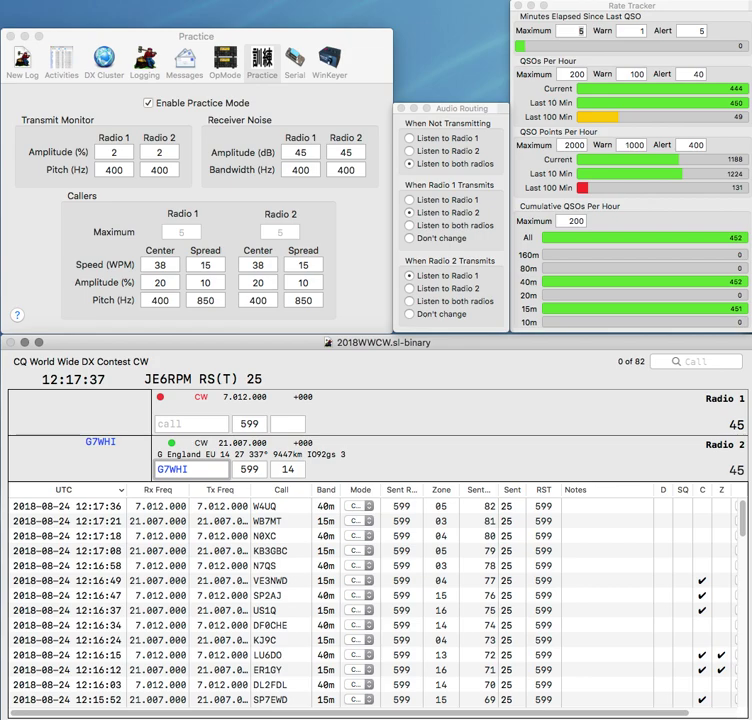
key("Return")
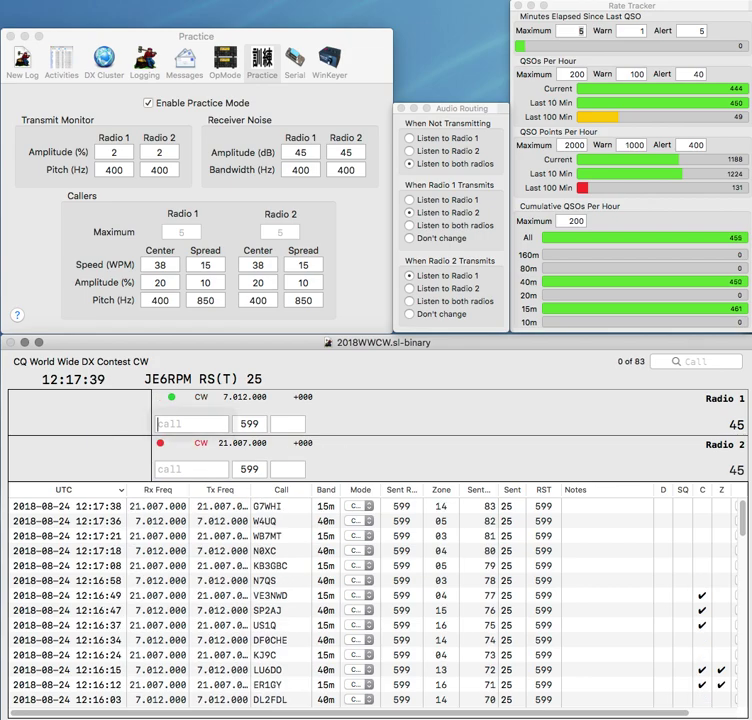
type("S54I")
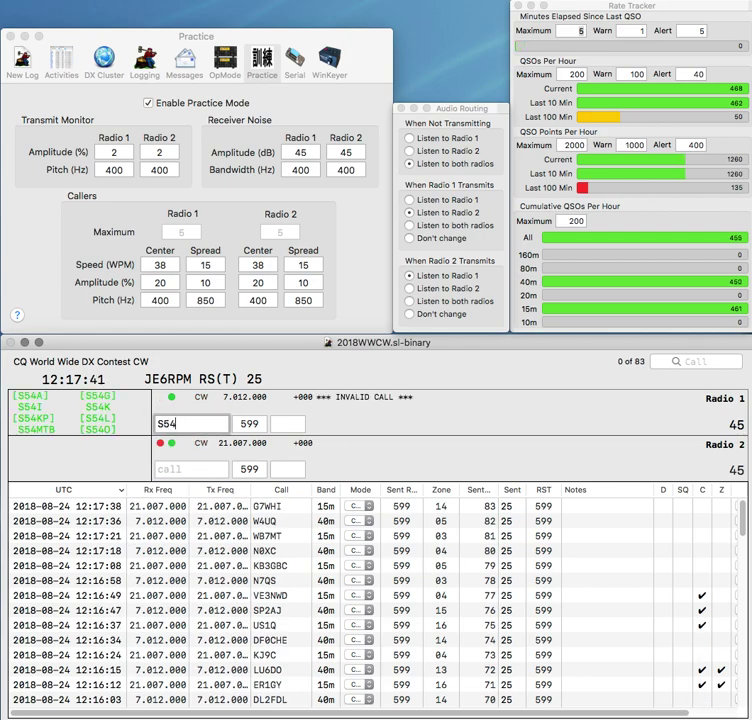
key("Return")
type("2WH")
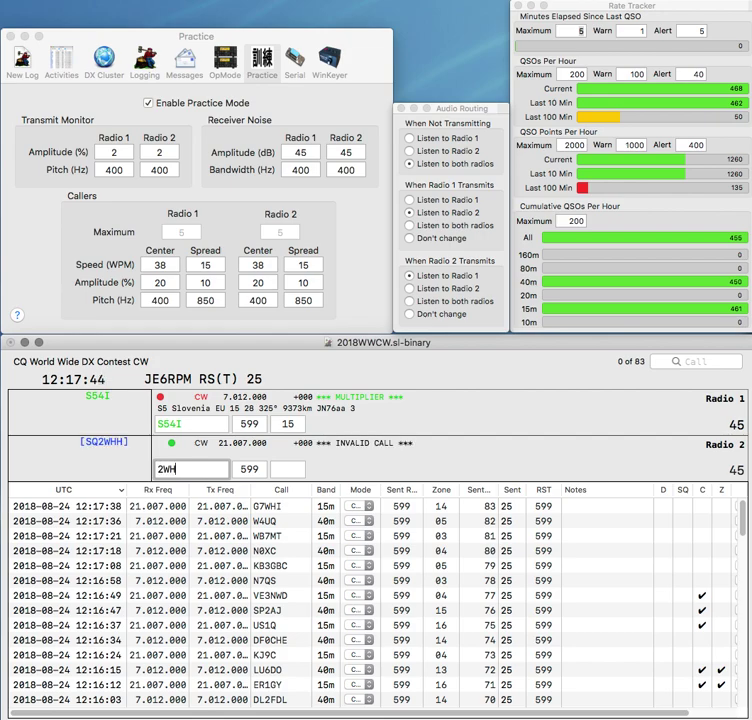
key("Return")
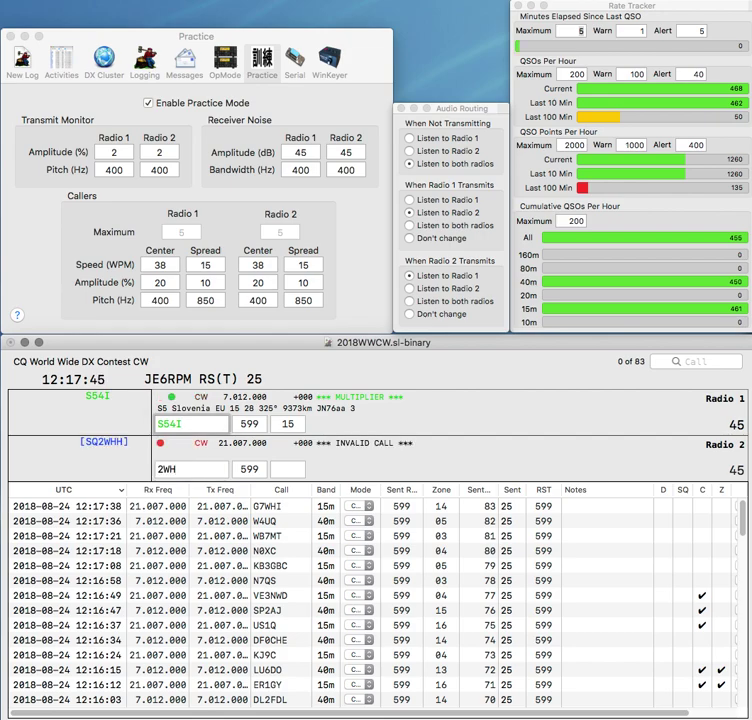
key("Return")
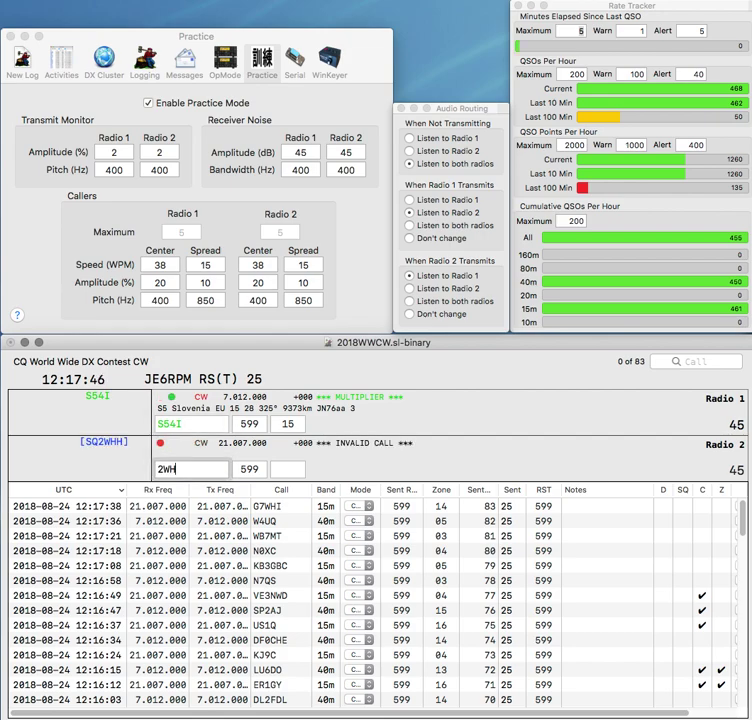
- Change the Radio 2 call to K2TT and send it
type("K")
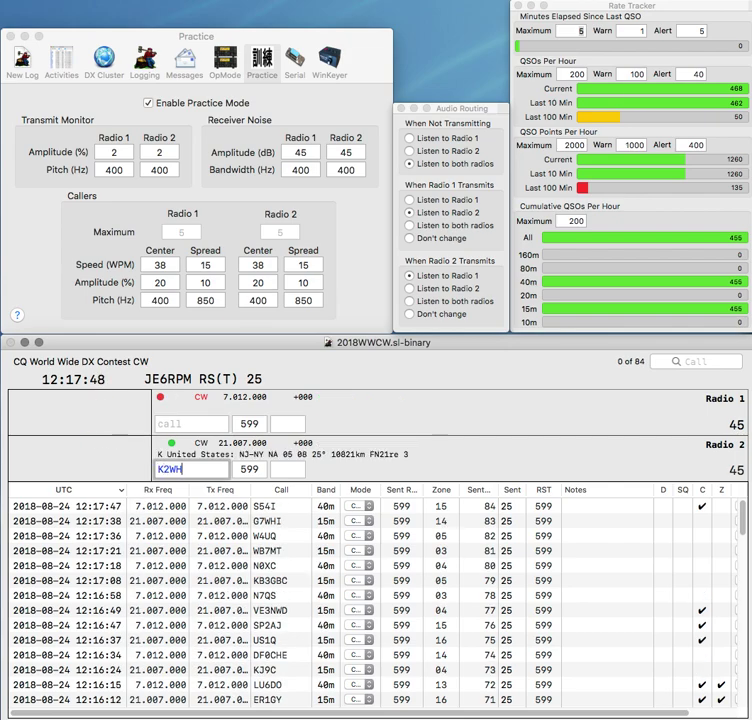
key("BackSpace")
key("BackSpace")
type("TT")
key("Return")
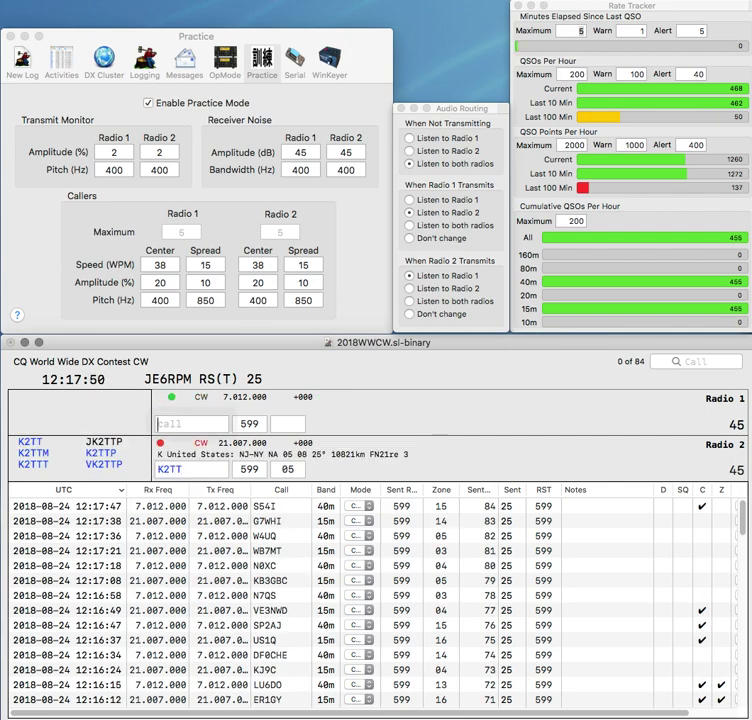
- Enter and send the partial call 1AU on Radio 1, and log the K2TT contact on Radio 2
type("1W")
key("BackSpace")
type("AU")
key("Return")
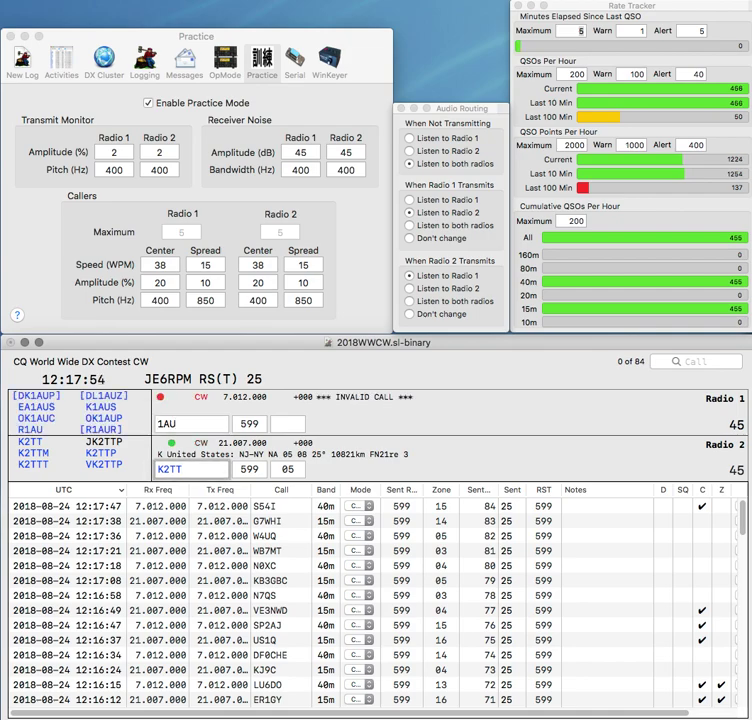
key("Return")
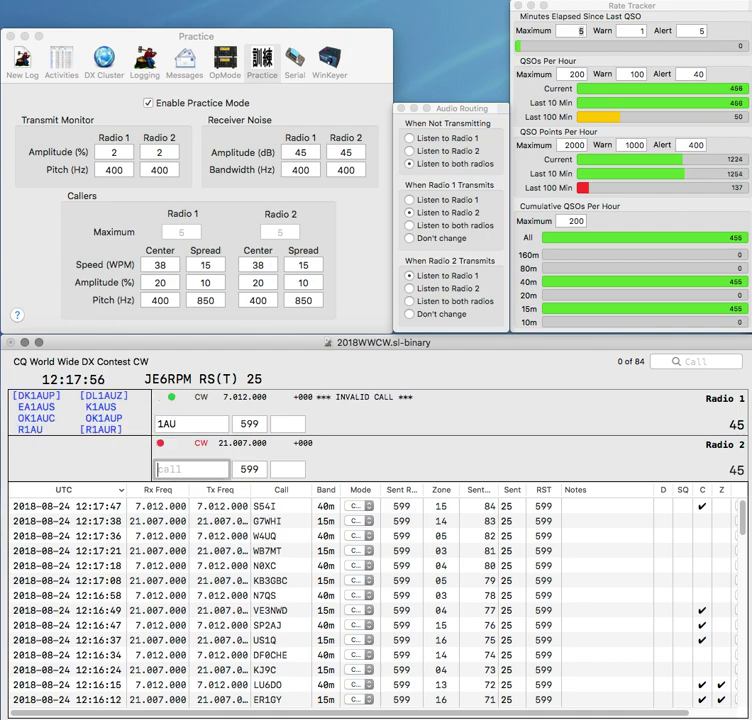
type("YT")
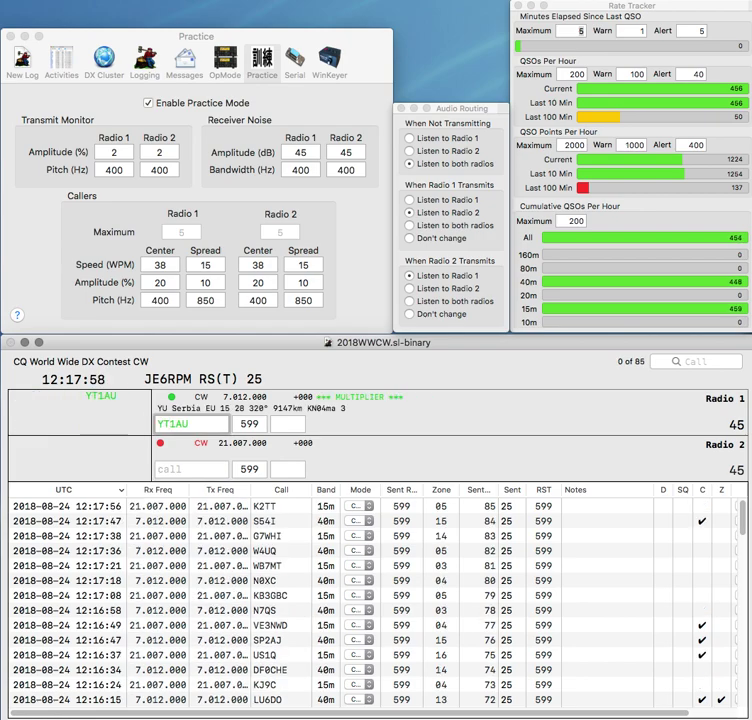
key("Return")
type("AE5MI")
key("Return")
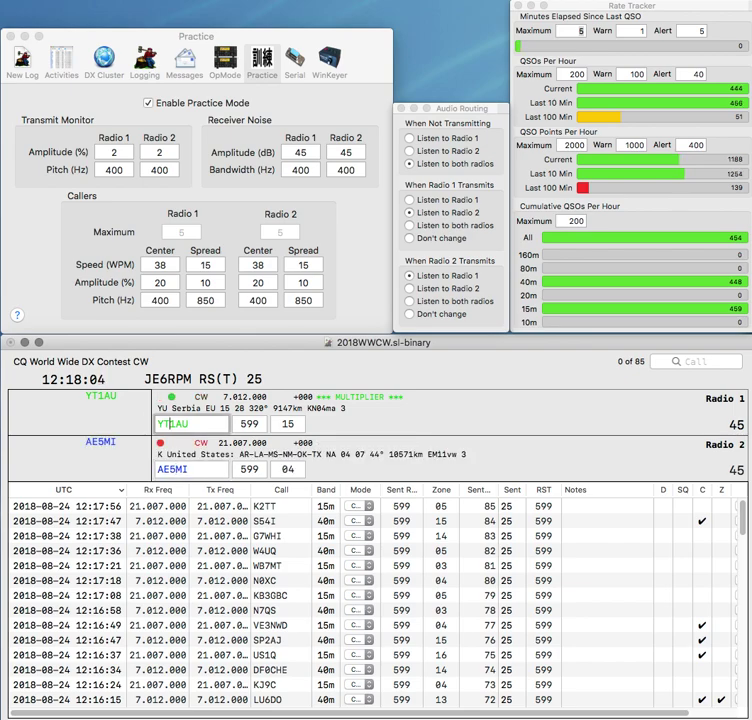
key("Return")
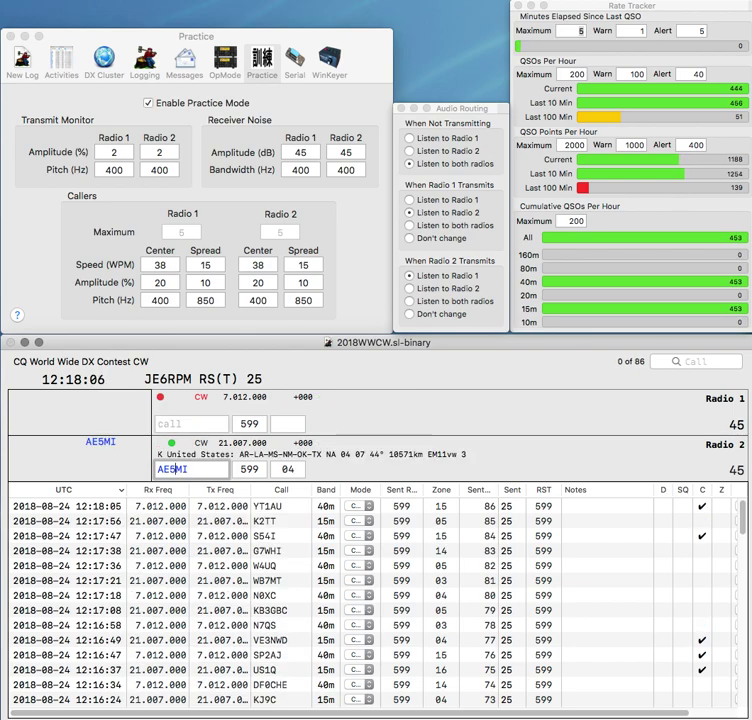
key("Return")
type("II8M")
key("Return")
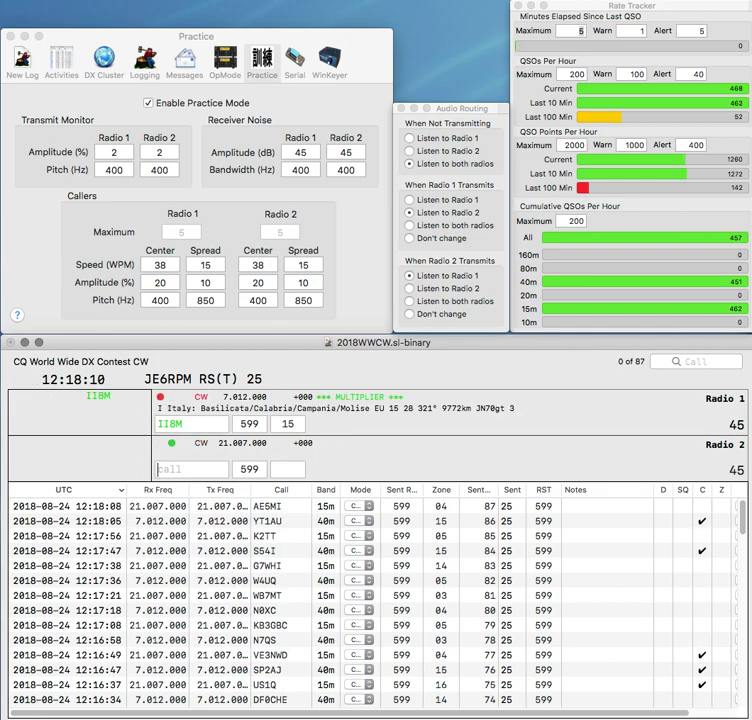
type("KN")
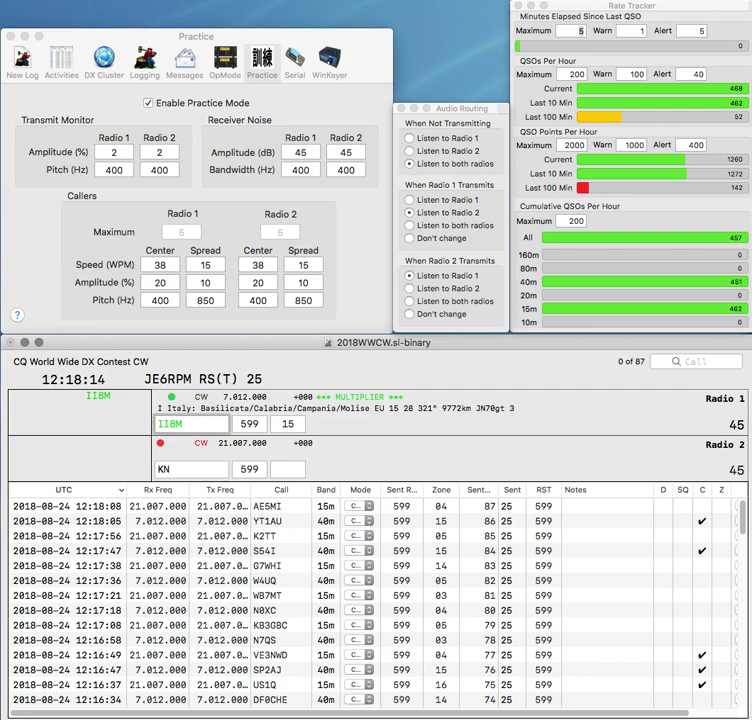
key("Return")
type("S3")
type("NN4SA")
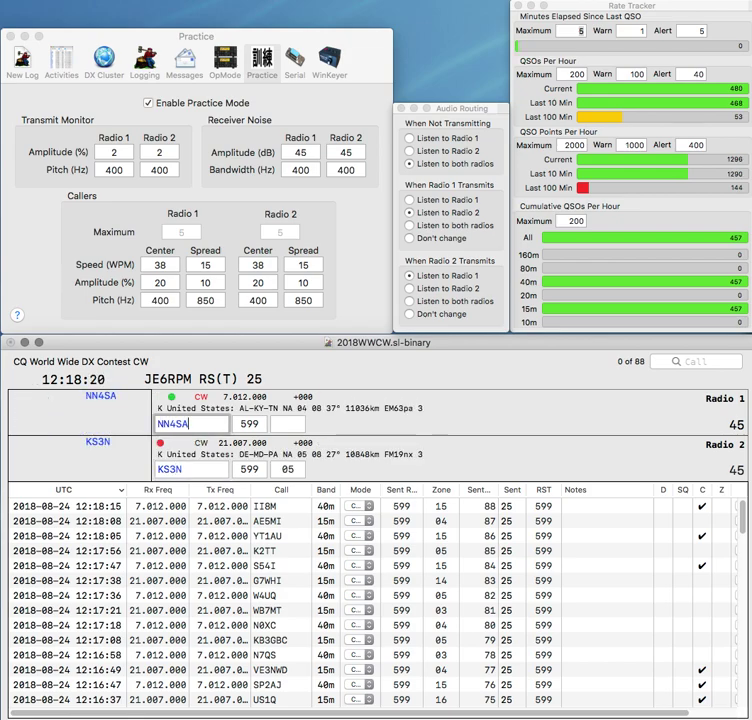
key("Return")
key("Return")
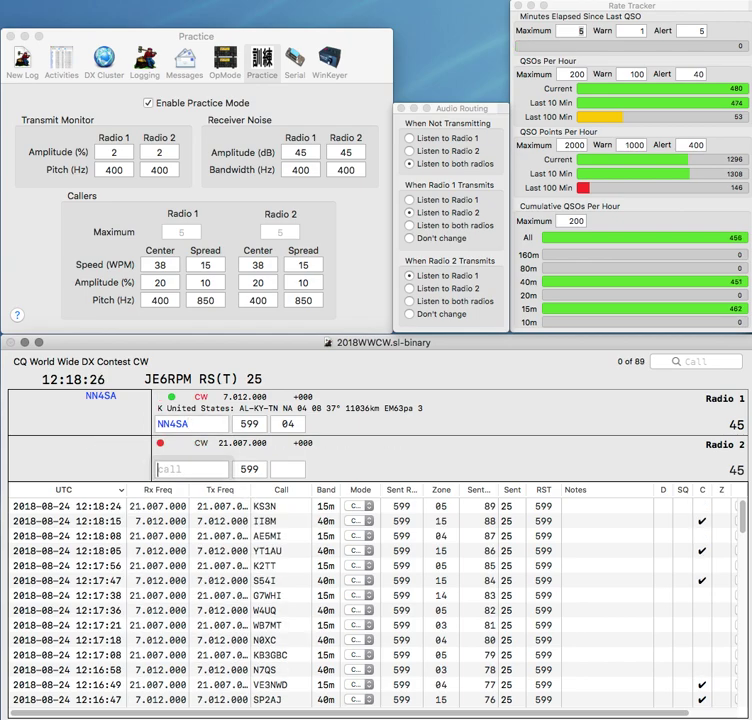
- Enter the call CT9/DJ2YA on Radio 2 and send it
type("CT")
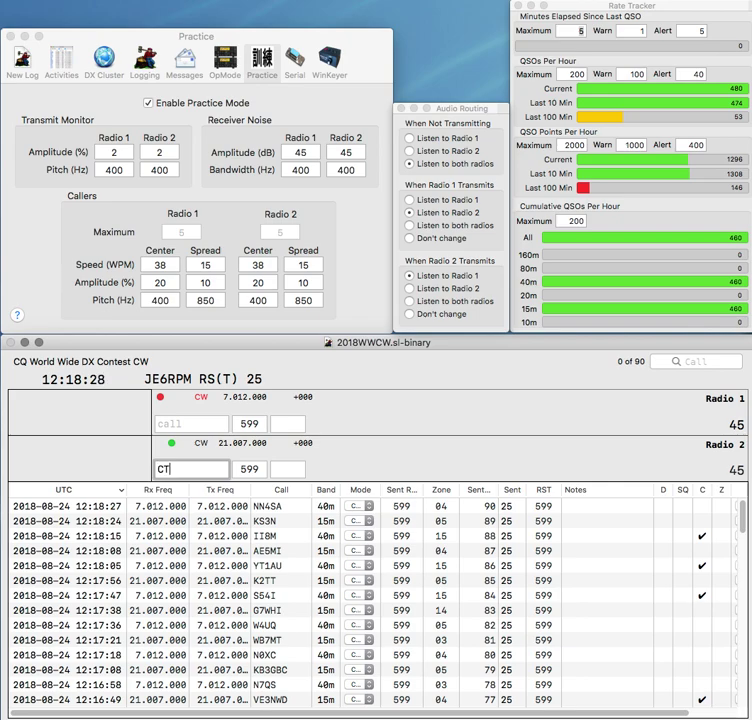
type("O")
key("BackSpace")
type("DL")
key("BackSpace")
type("J2")
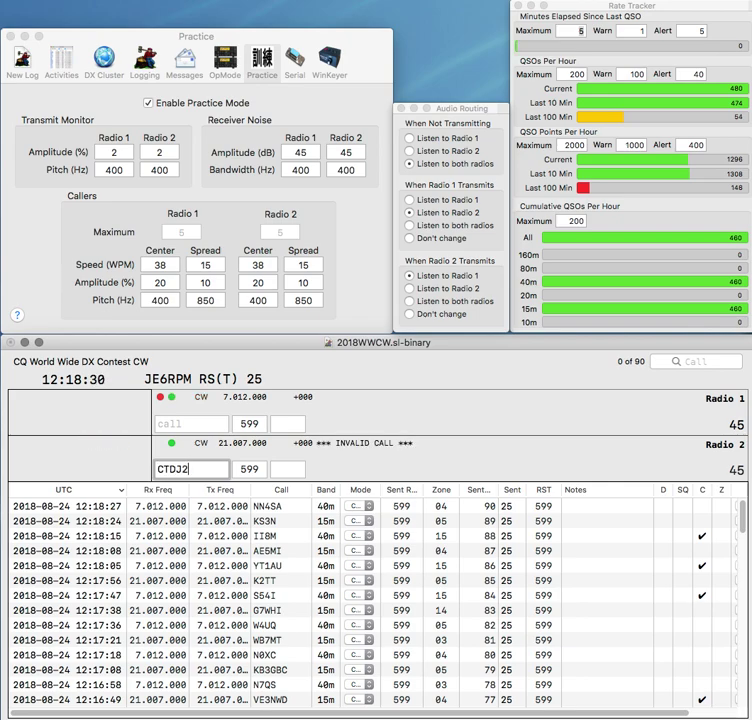
type("YA")
key("Right")
type("9/")
key("Return")
- Enter a partial call of B on Radio 1 and log the CT9/DJ2YA contact on Radio 2
type("B")
key("Return")
key("space")
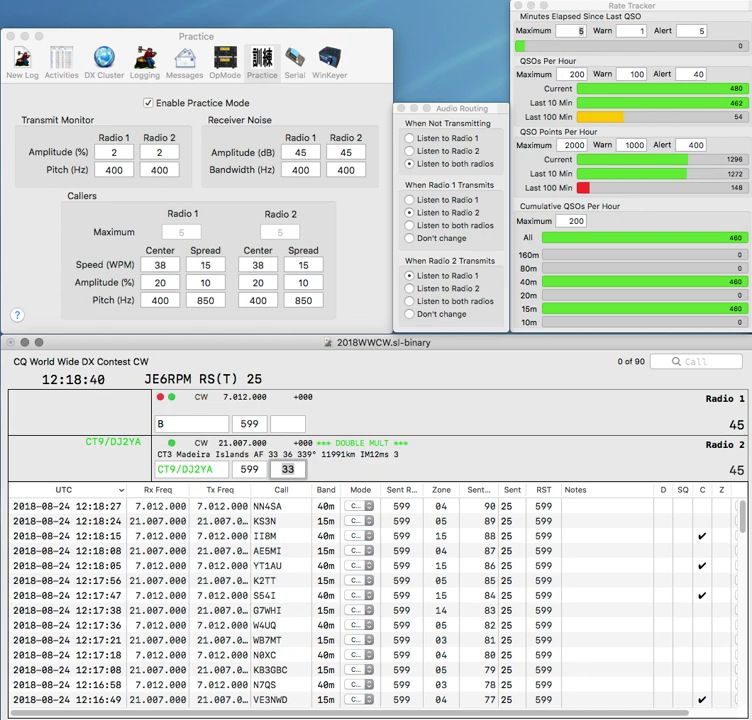
key("Return")
type("WB")
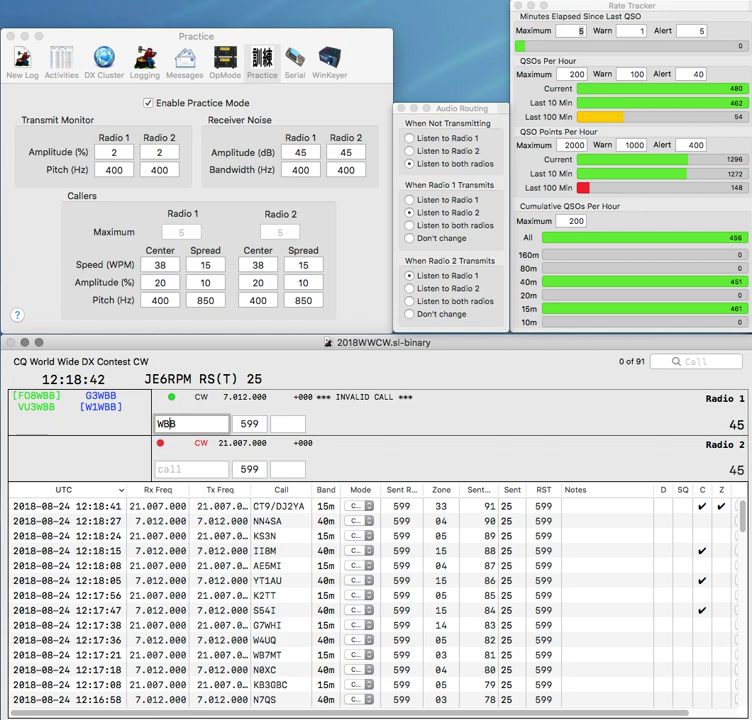
type("0DH")
key("Return")
type("JE2SNL")
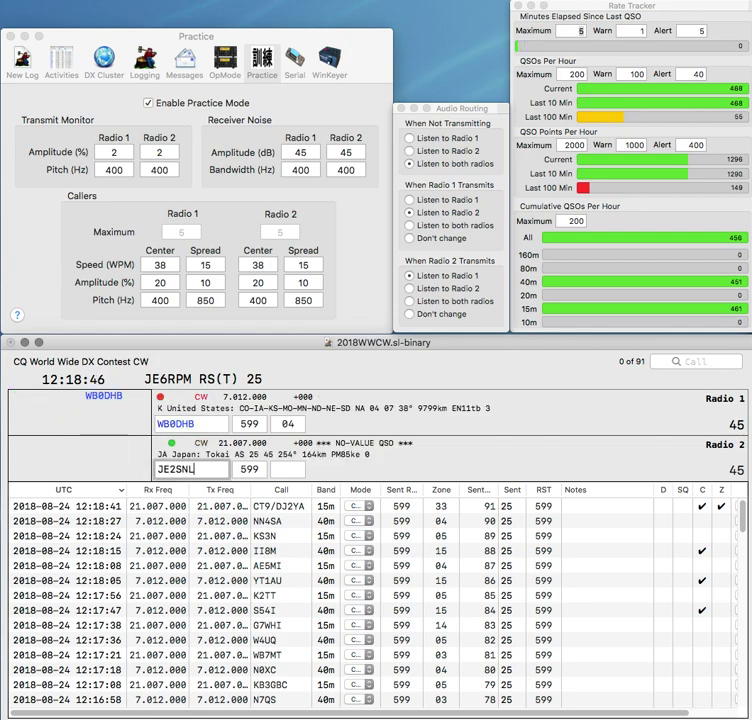
key("Home")
key("Delete")
type("O")
key("Return")
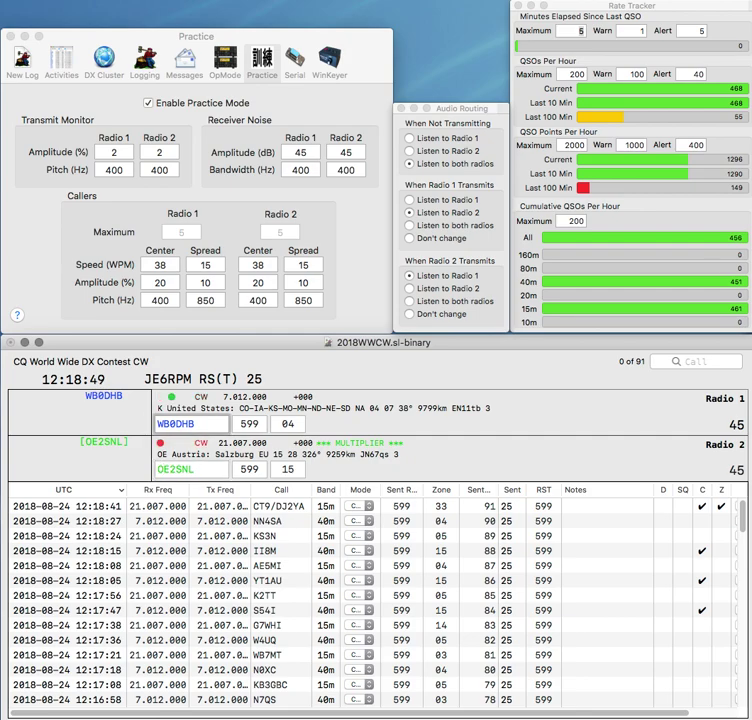
key("Return")
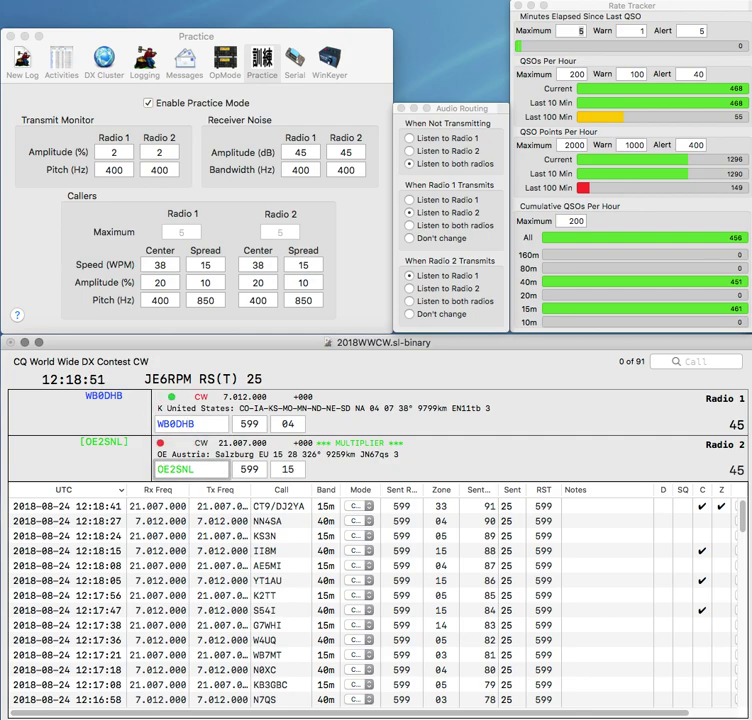
key("Return")
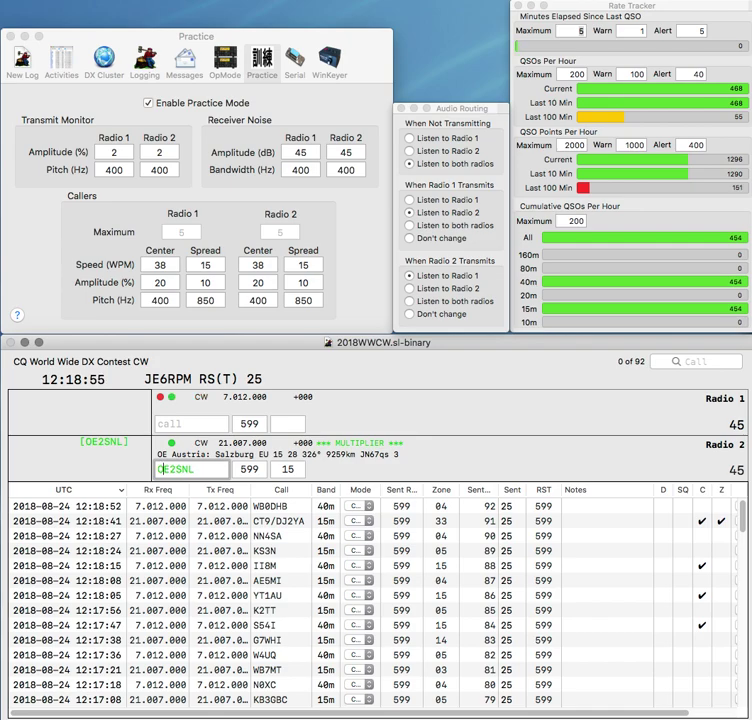
key("Return")
type("XE2PDZ")
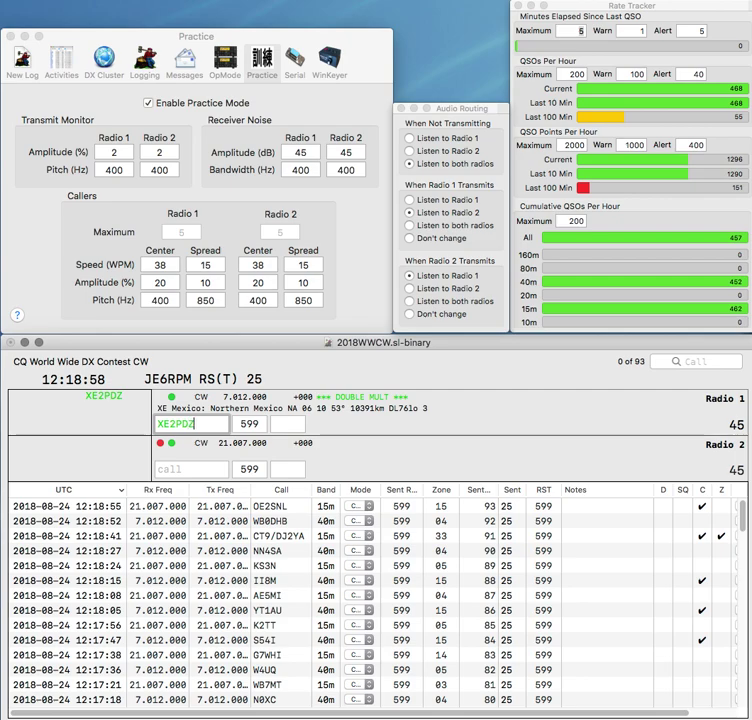
key("Return")
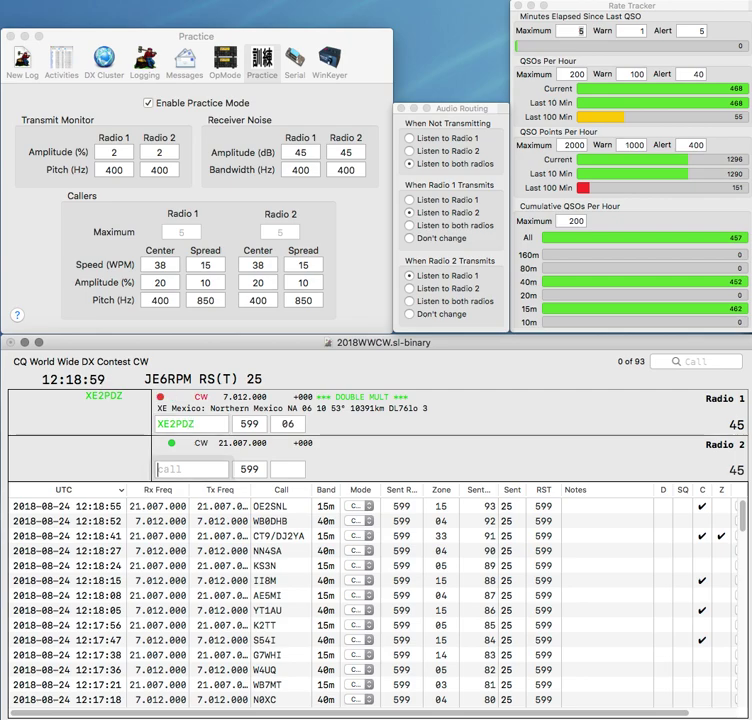
type("SK")
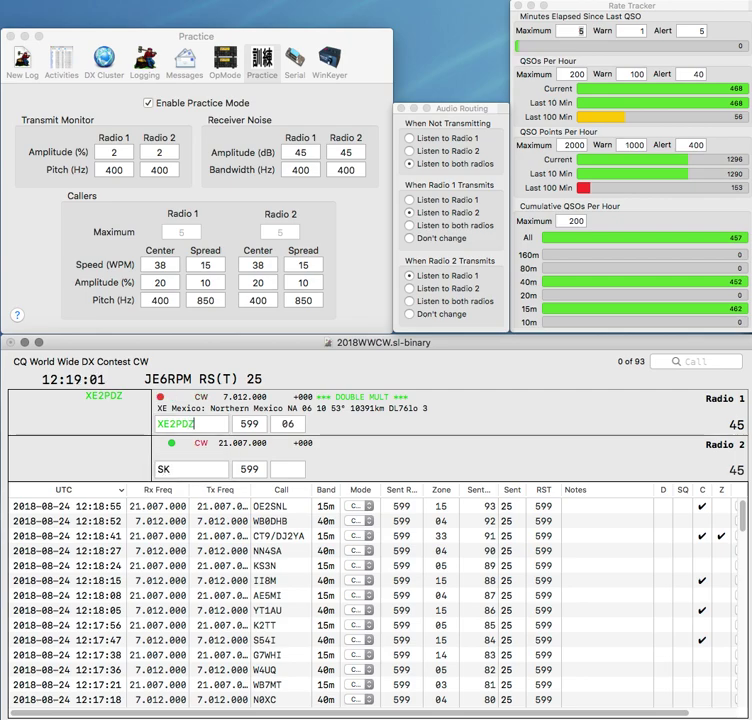
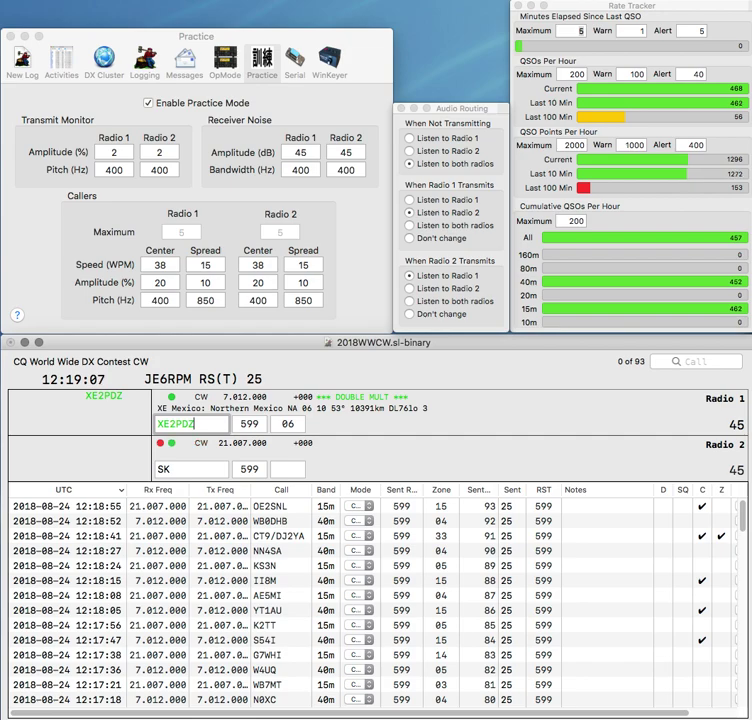
key("Return")
type("VE7")
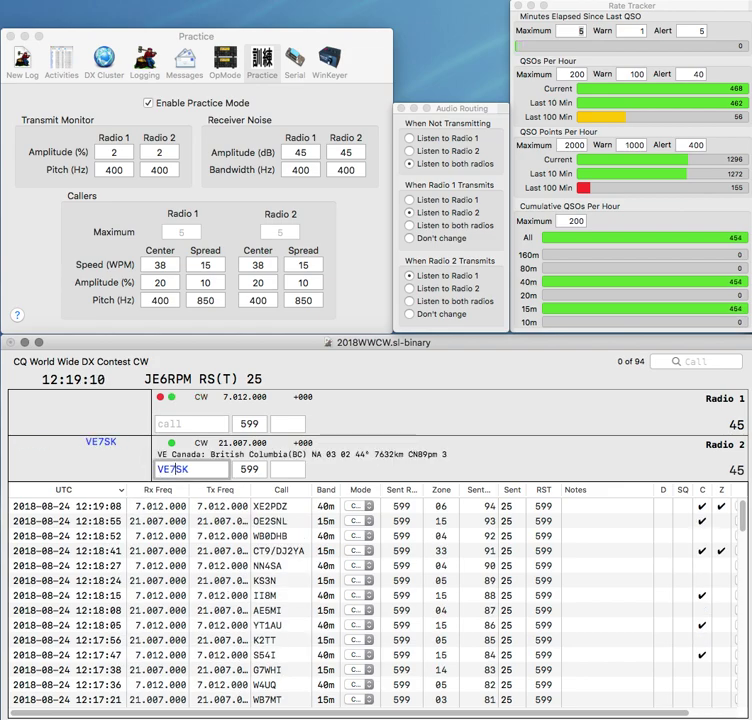
key("Return")
type("KE98")
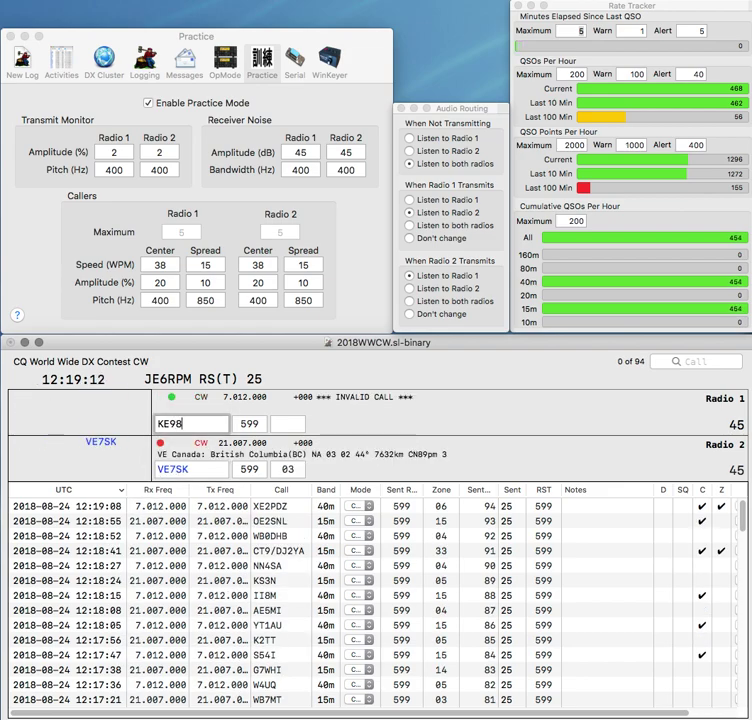
key("BackSpace")
key("BackSpace")
type("8")
key("Return")
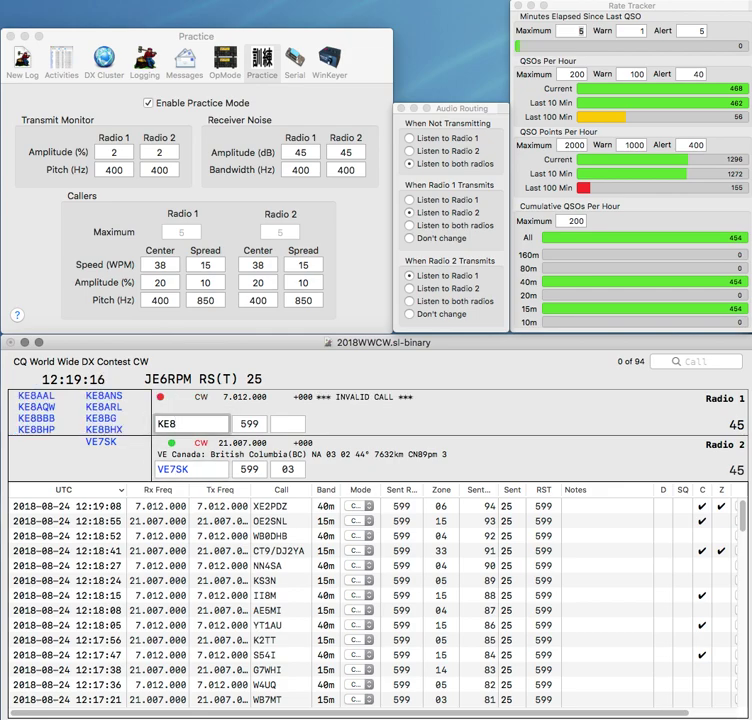
key("Return")
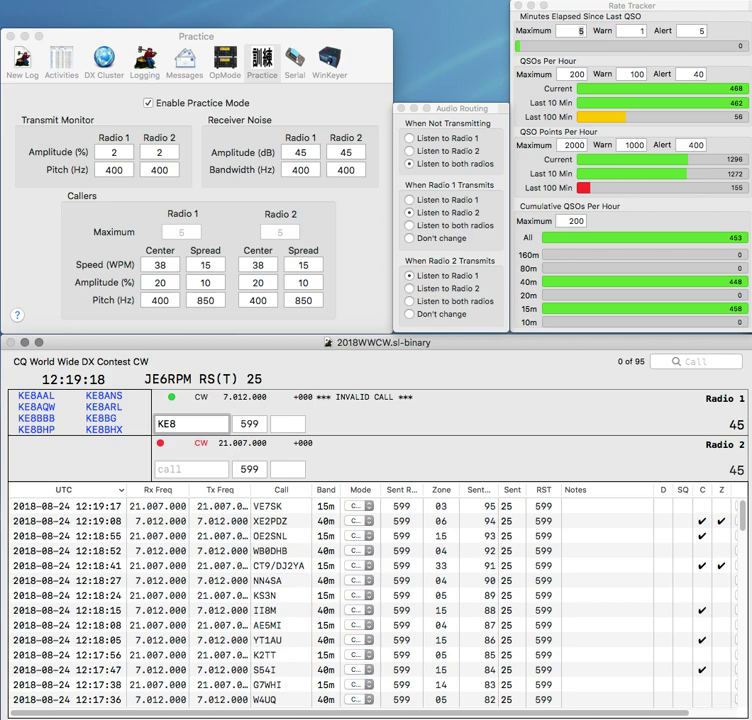
type("DGY")
key("Return")
type("2QLX")
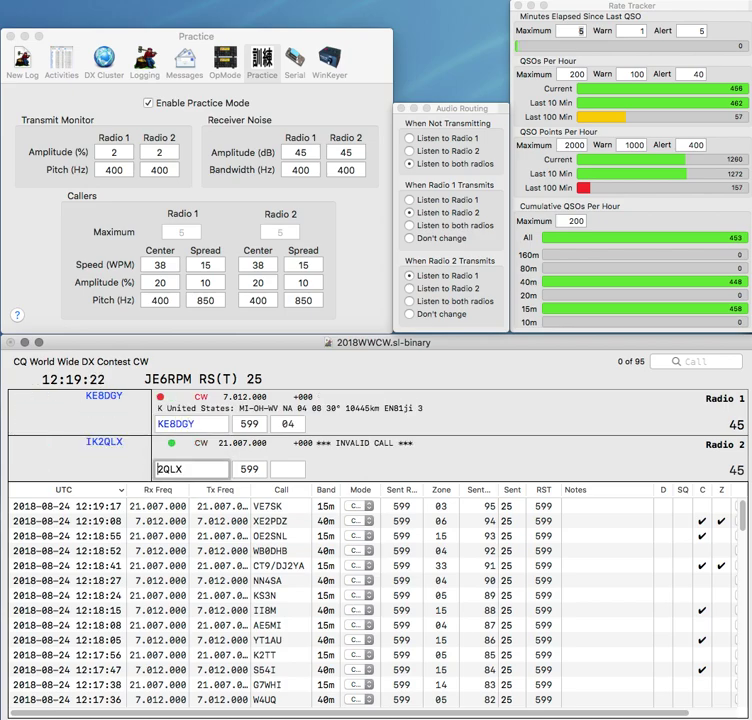
key("Home")
type("IK")
key("Return")
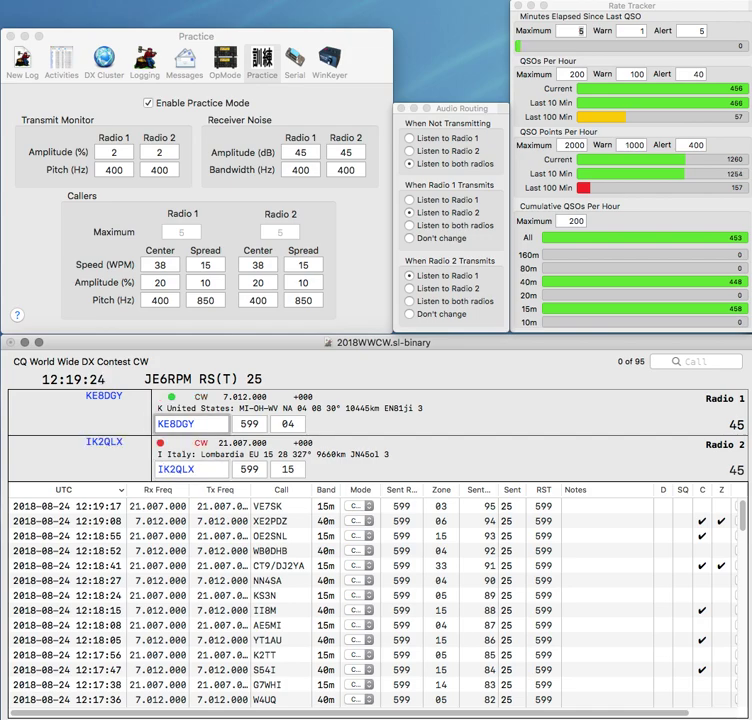
key("Return")
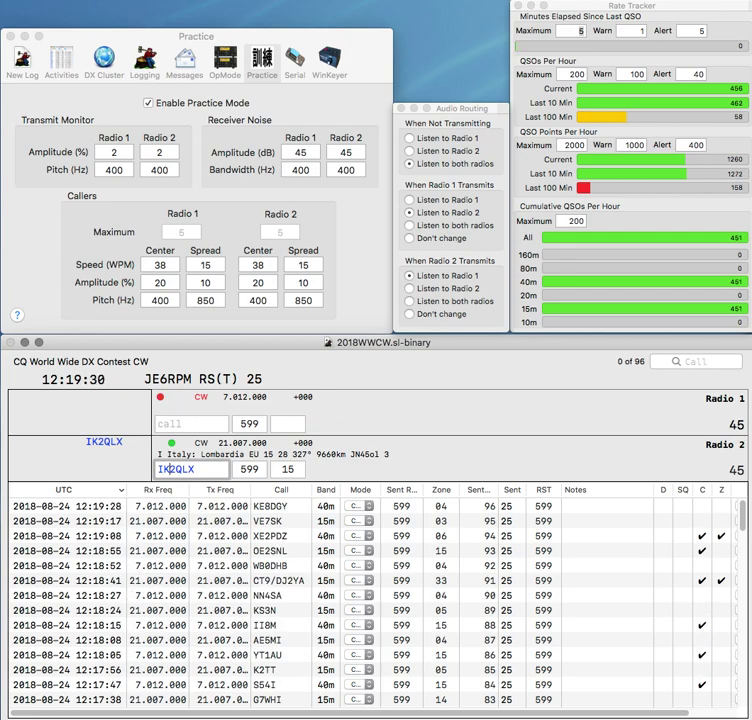
key("Return")
type("N9")
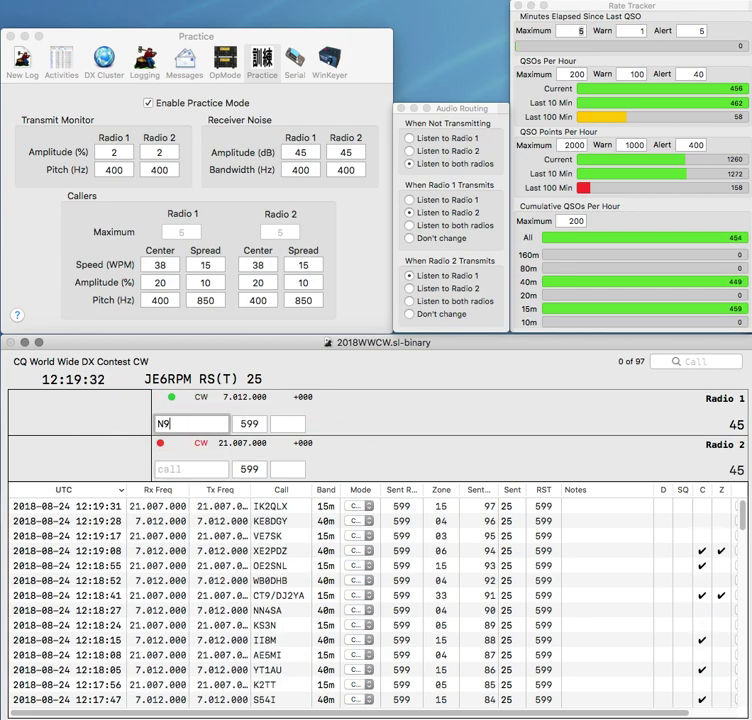
type("QWV")
key("Return")
type("K5PR")
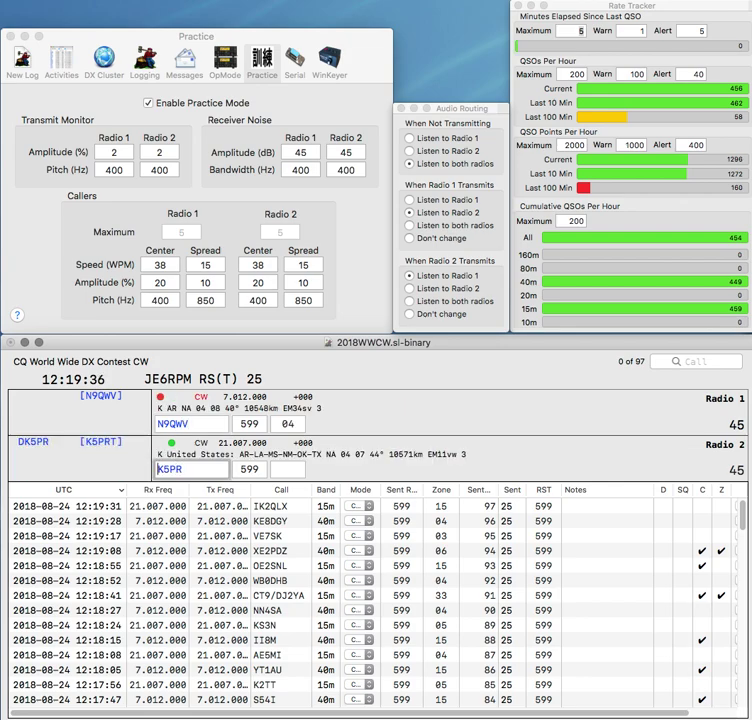
type("D")
key("Return")
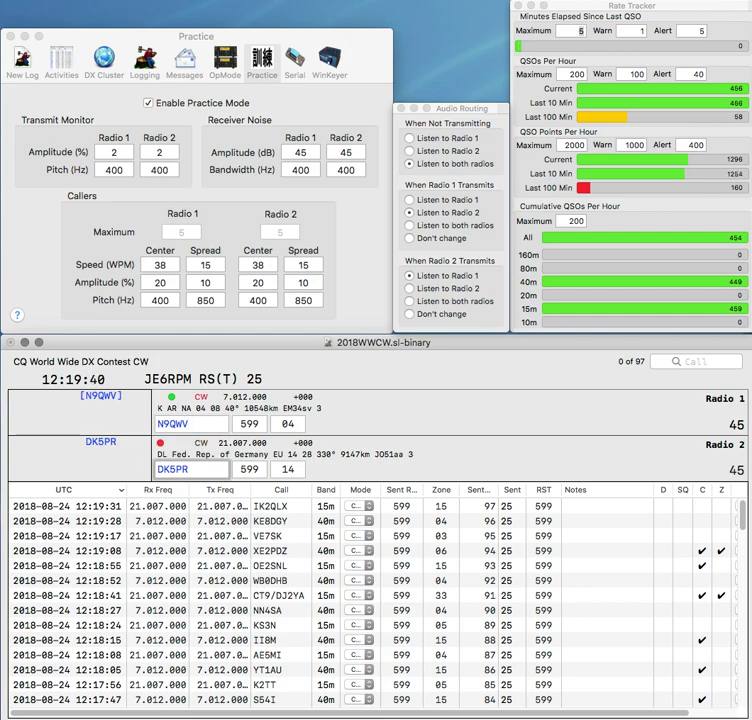
key("Return")
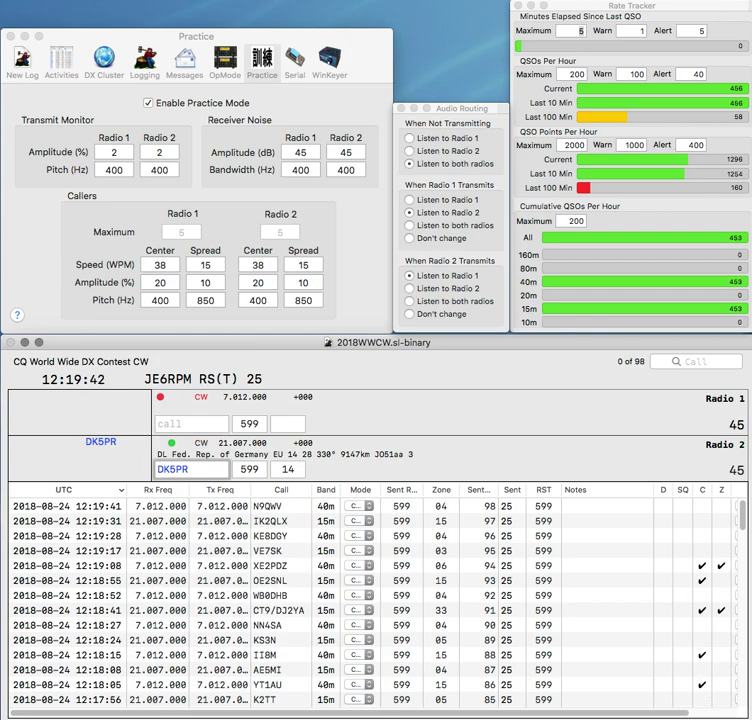
key("Return")
- Enter and send F2IL on Radio 1 and DL8RDL on Radio 2, and log both contacts
type("F")
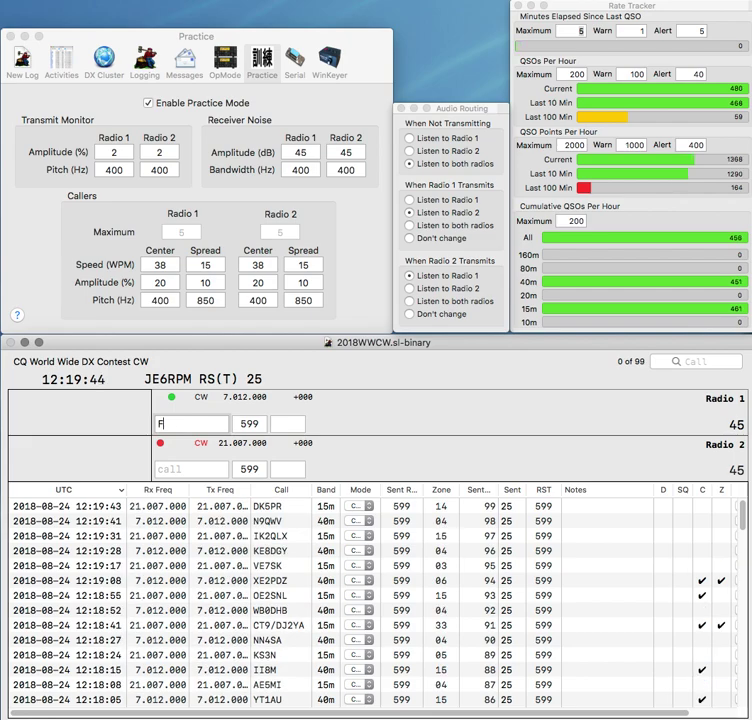
type("2IL")
key("Return")
type("DL8RDL")
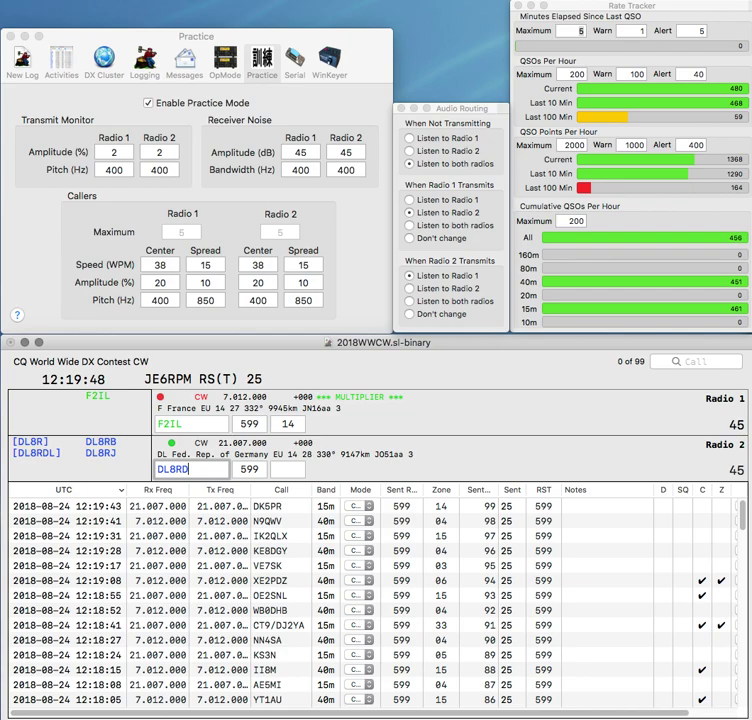
key("Return")
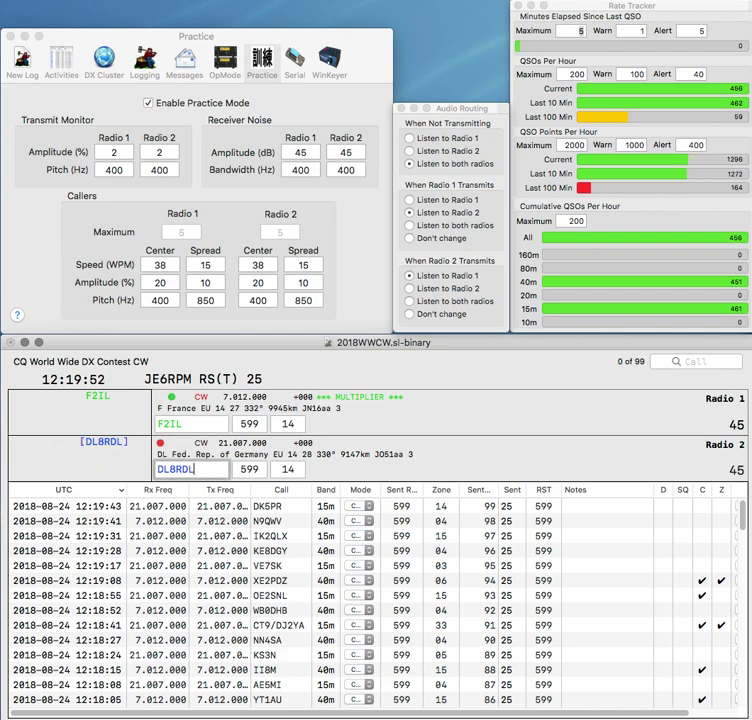
key("Return")
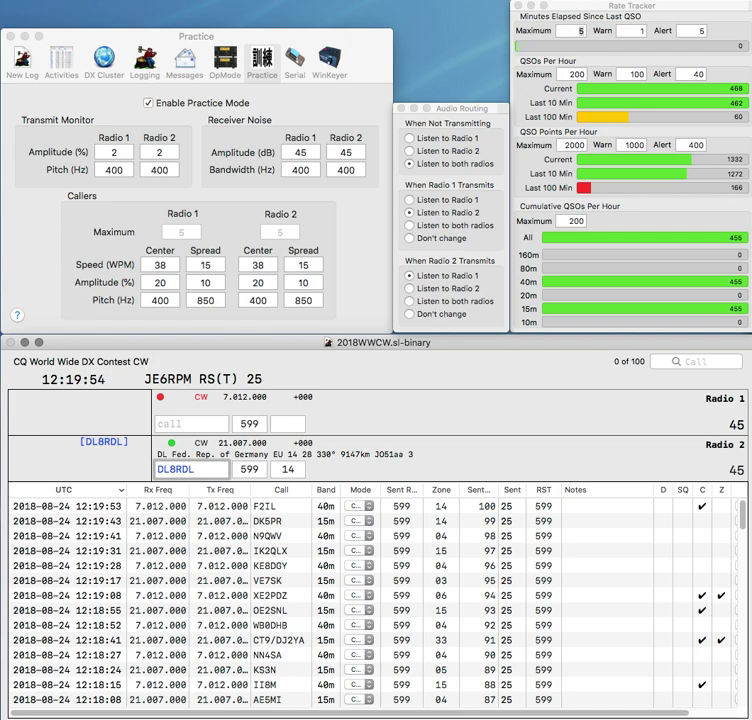
key("Return")
type("OK1IC")
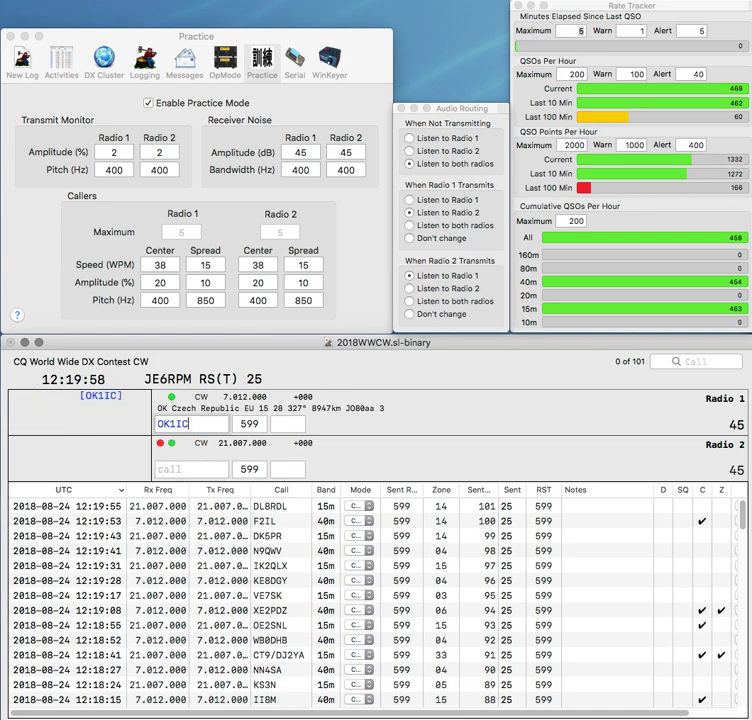
key("Return")
type("0TIS")
key("Return")
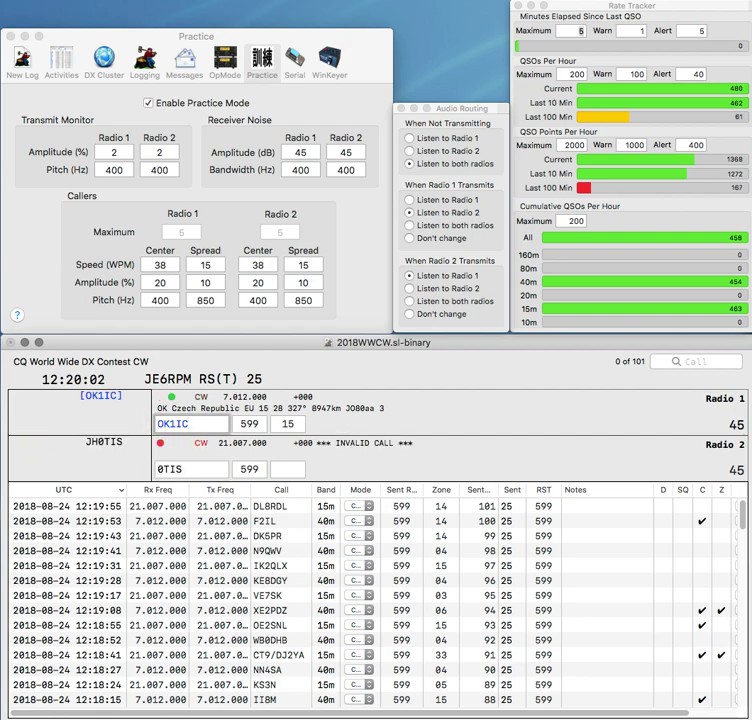
key("Return")
type("JH")
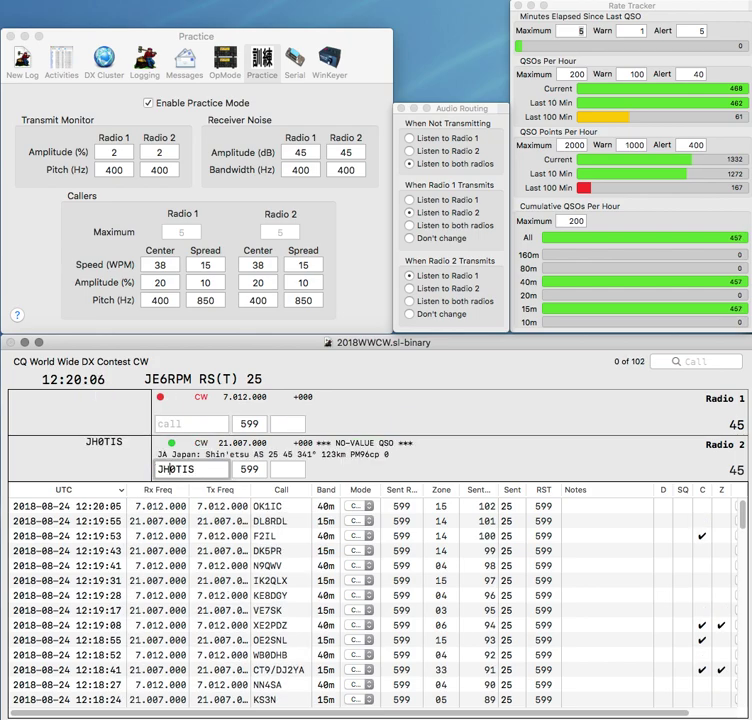
key("Return")
type("K7VO")
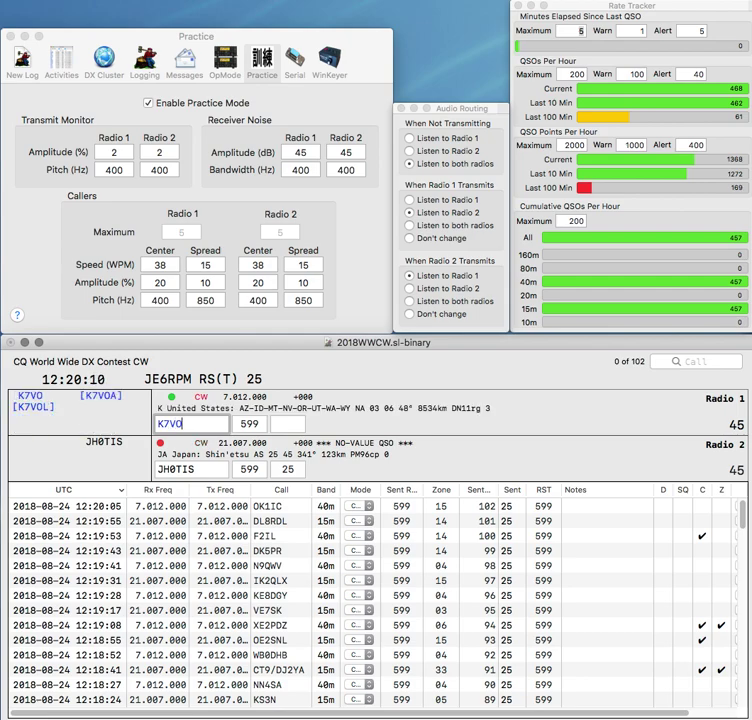
type("A")
key("Return")
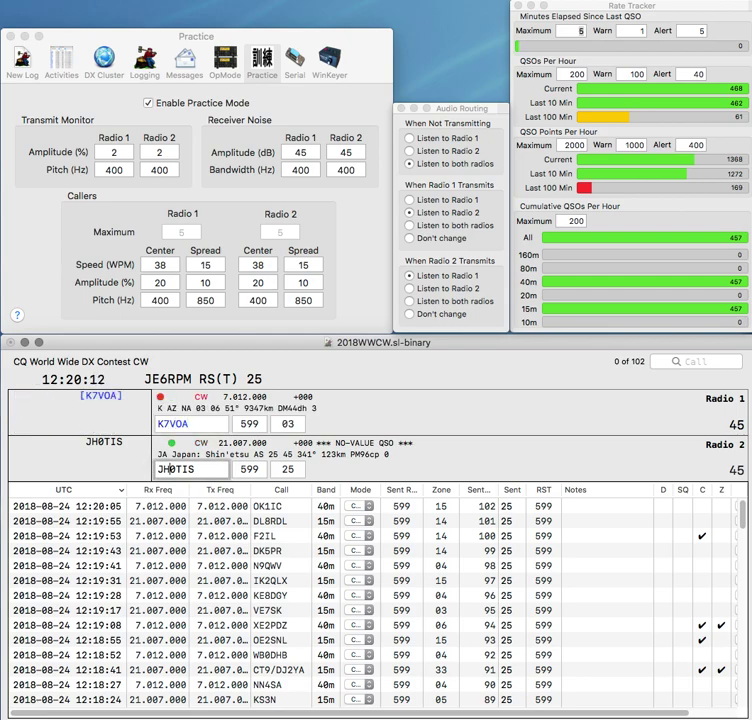
key("Return")
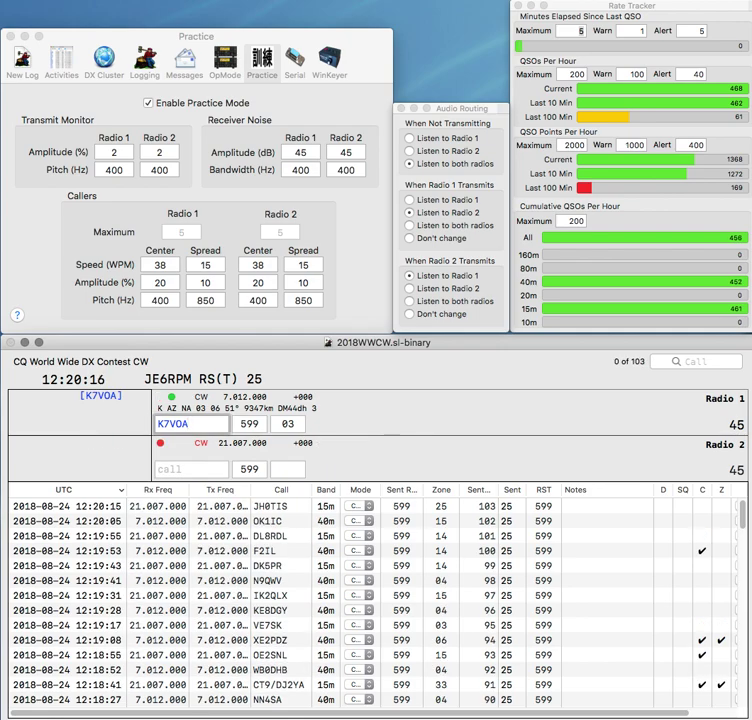
key("Return")
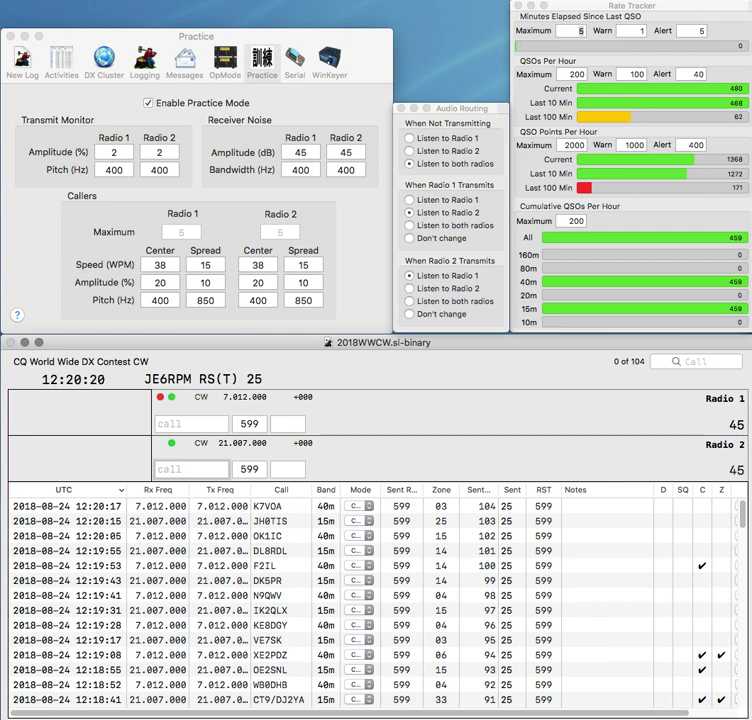
type("G")
left_click(190, 424)
type("WGK")
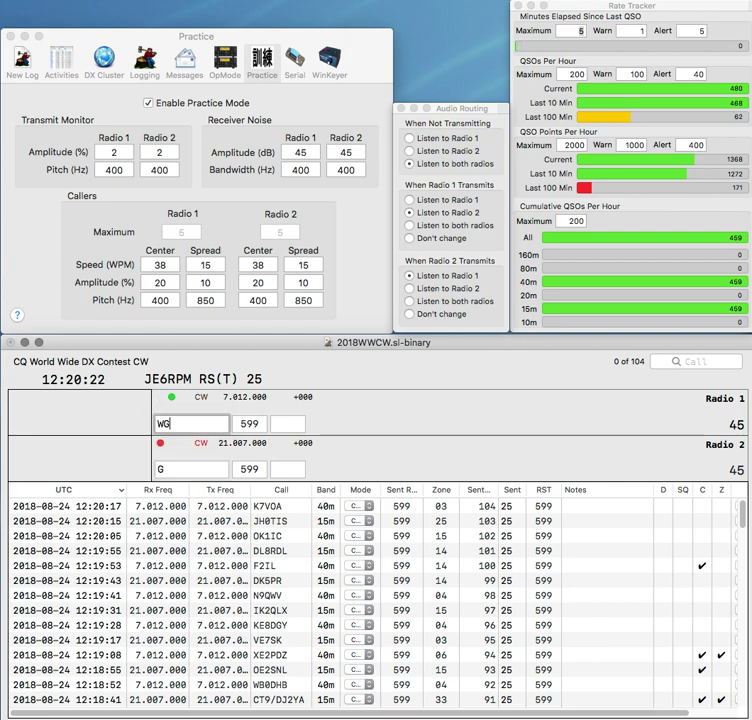
key("Left")
key("Left")
key("Left")
type("D")
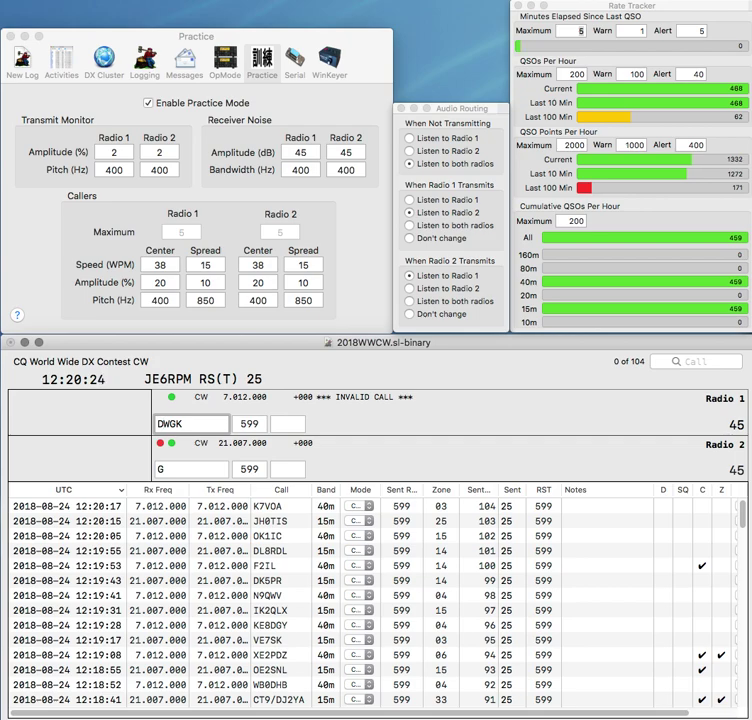
type("O1")
key("Return")
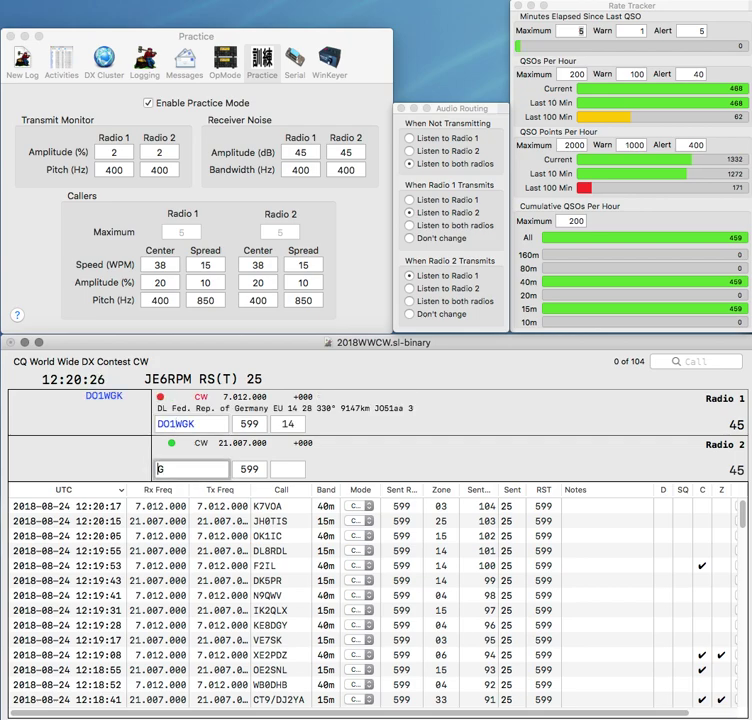
type("Y")
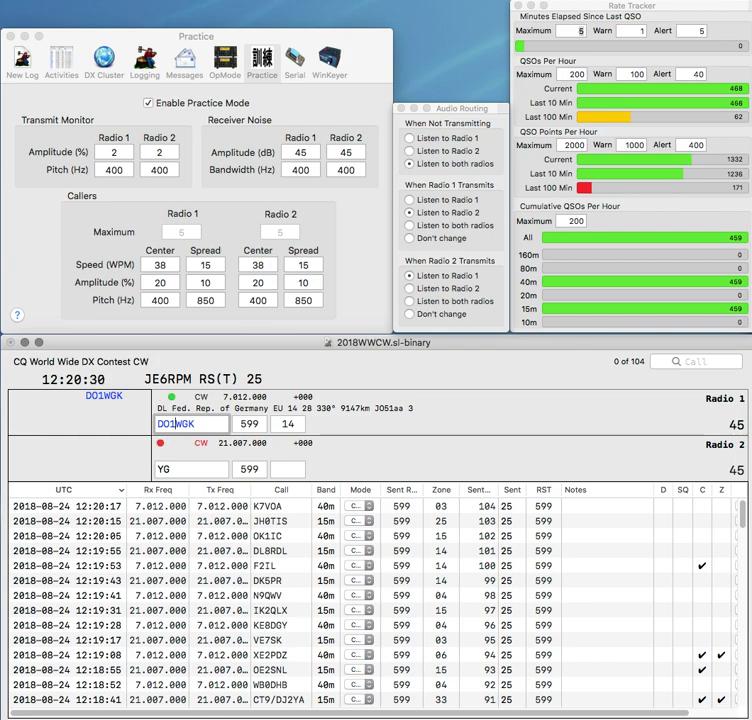
key("Return")
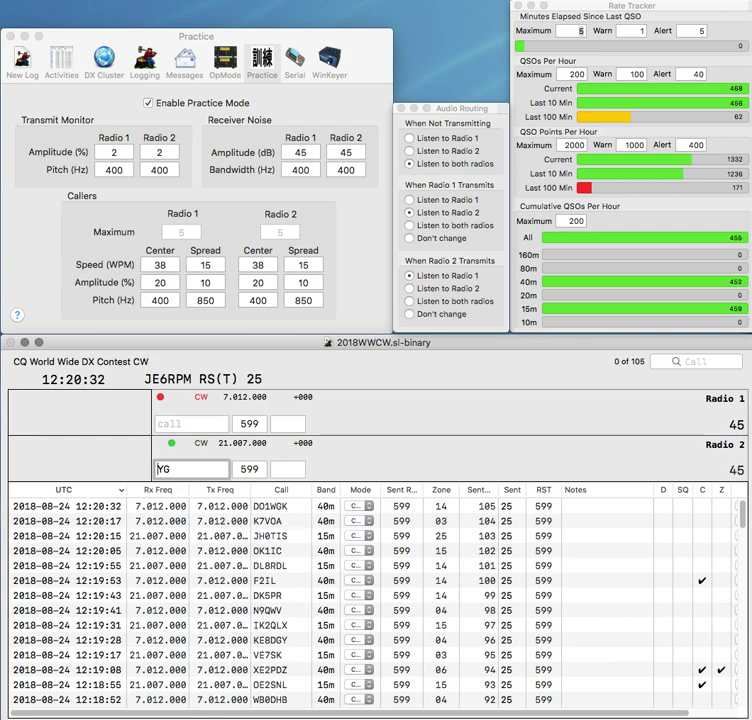
- Change the Radio 2 call to W3GW and send it, enter and send SE2T on Radio 1, and log both contacts
type("W3G")
key("Delete")
type("W")
key("Return")
type("2T")
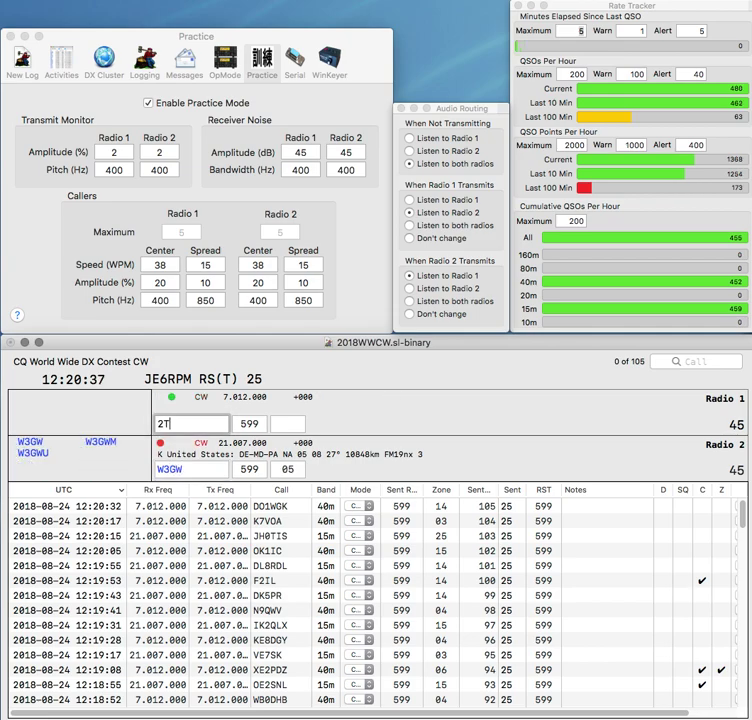
type("SE")
key("Return")
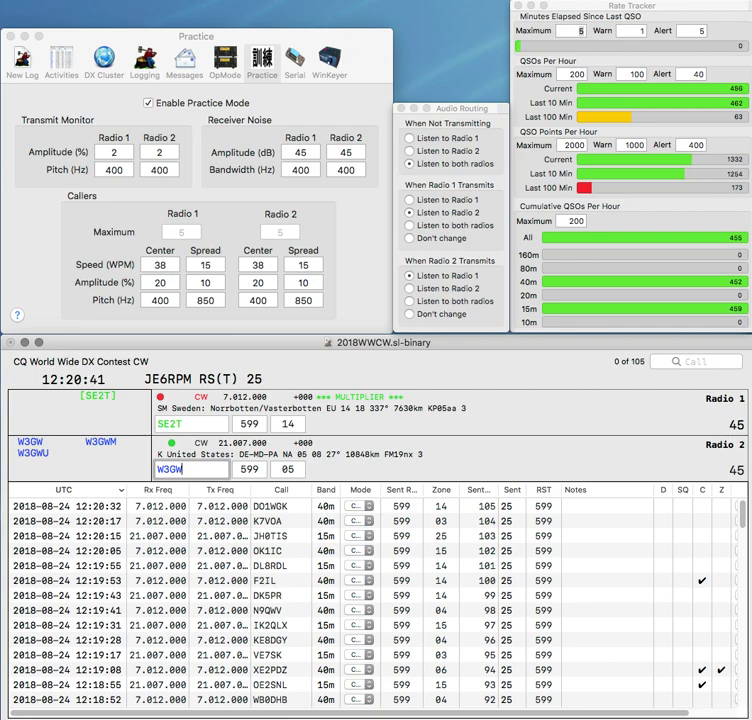
type("W3GW")
key("Return")
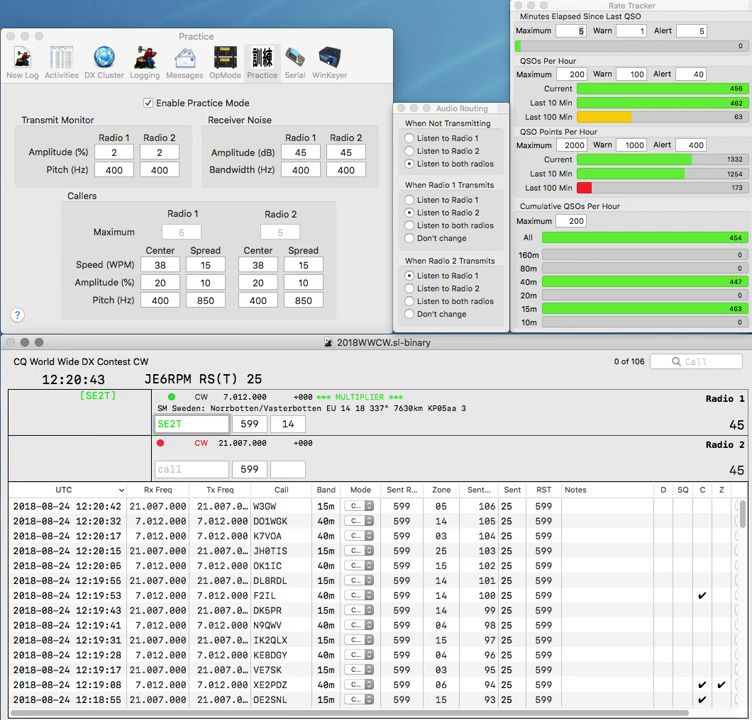
key("Return")
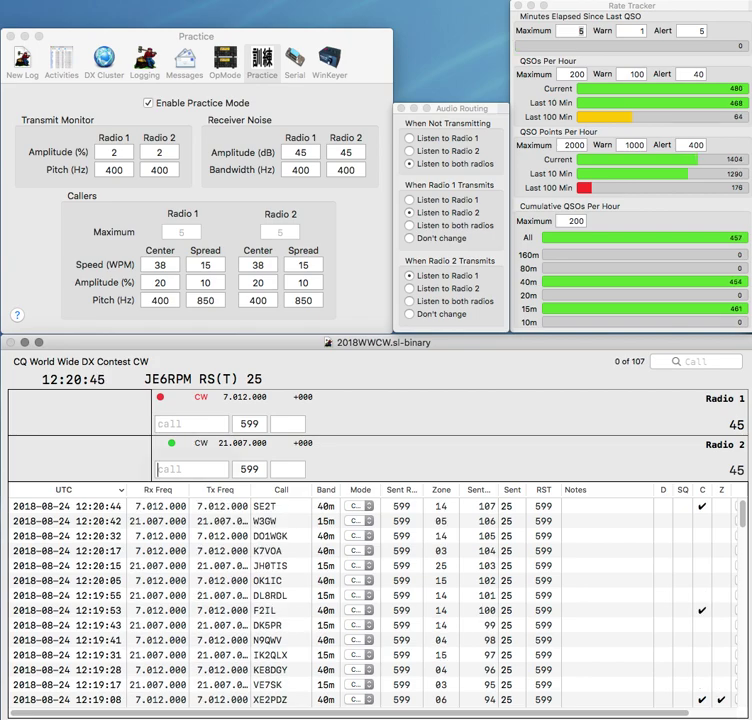
- Enter and send the partial call KP4/ on Radio 2 and the call GE3GDR on Radio 1
type("KP")
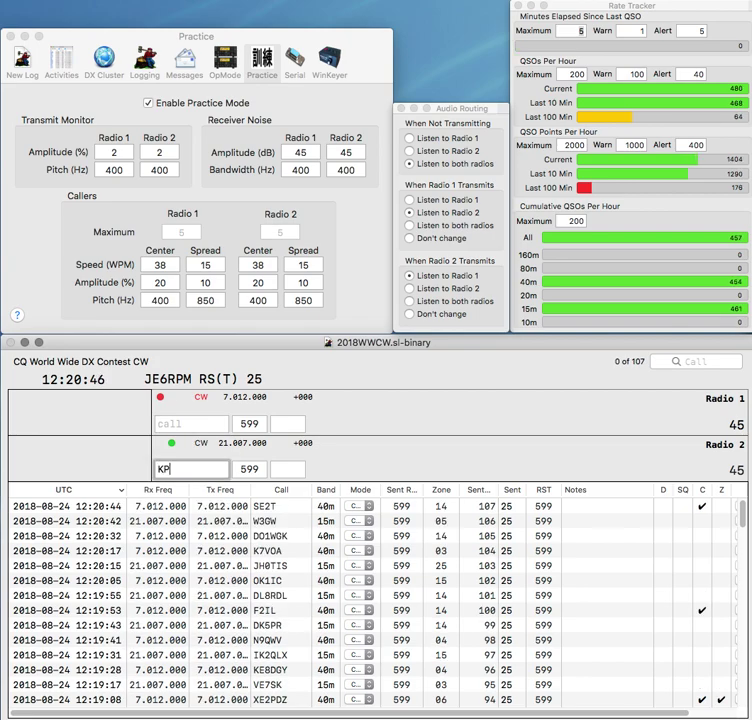
type("4/")
key("Return")
type("3")
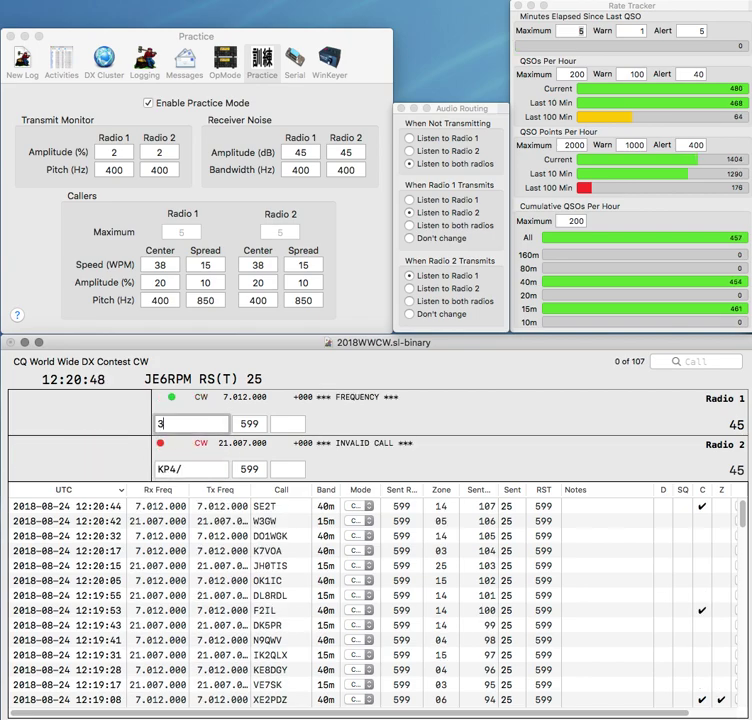
type("GDR")
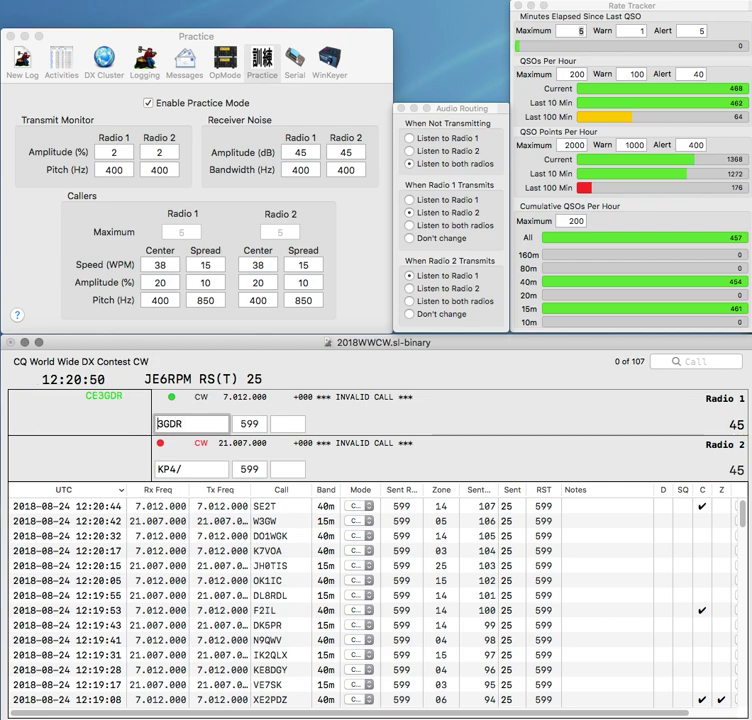
type("GE")
key("Return")
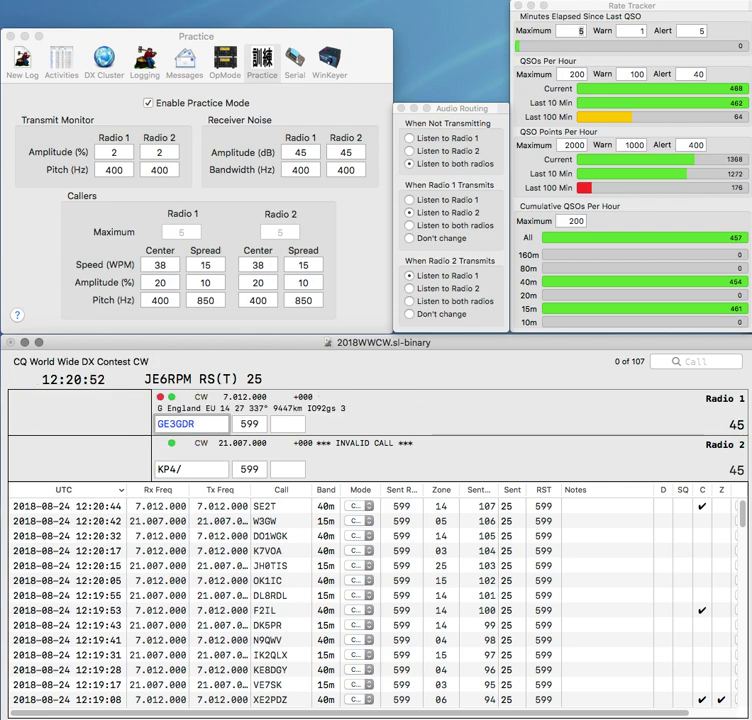
- Change the Radio 1 call to CE3GDR and send it
key("Left")
key("Left")
key("Delete")
type("C")
key("Return")
type("G")
key("BackSpace")
key("BackSpace")
type("G")
key("Return")
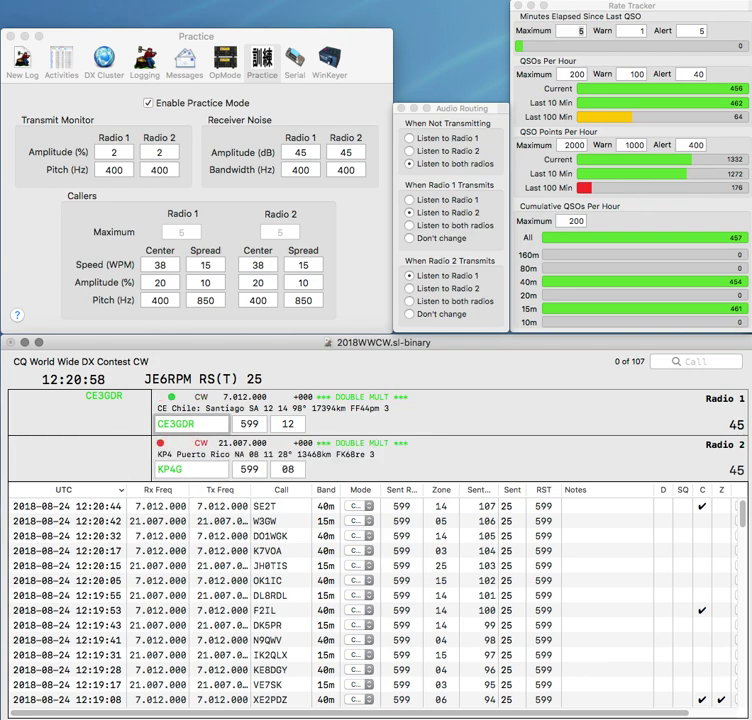
key("Return")
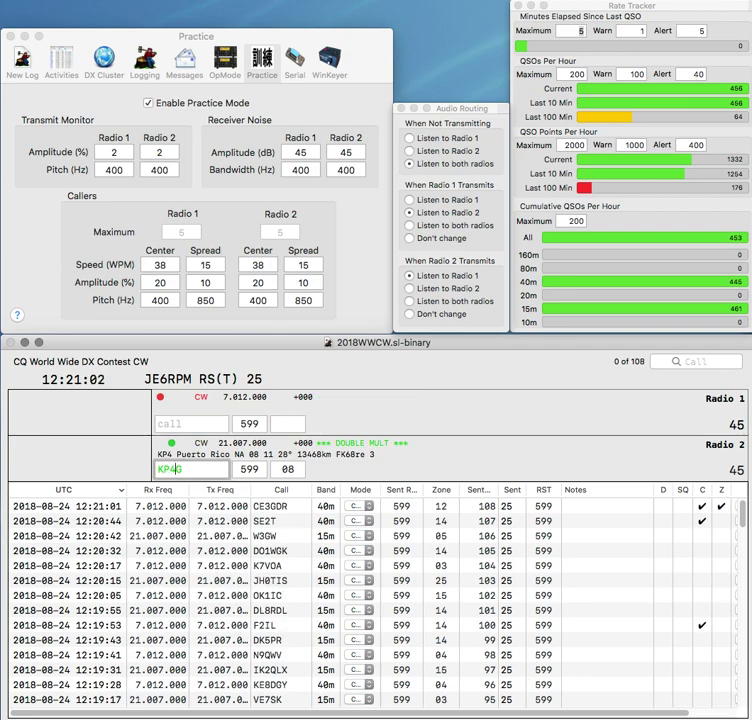
type("C")
key("Return")
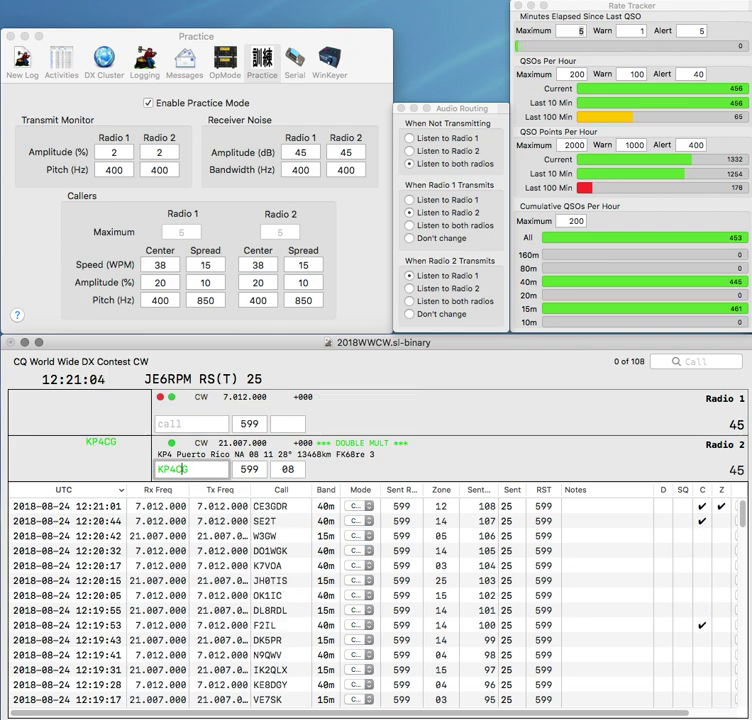
type("10")
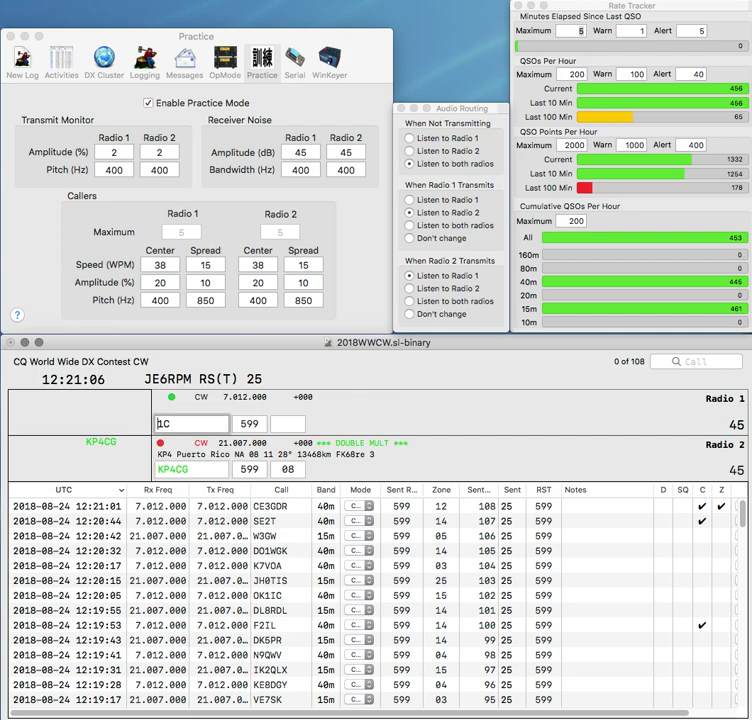
type("ZS")
key("Return")
key("Return")
key("Return")
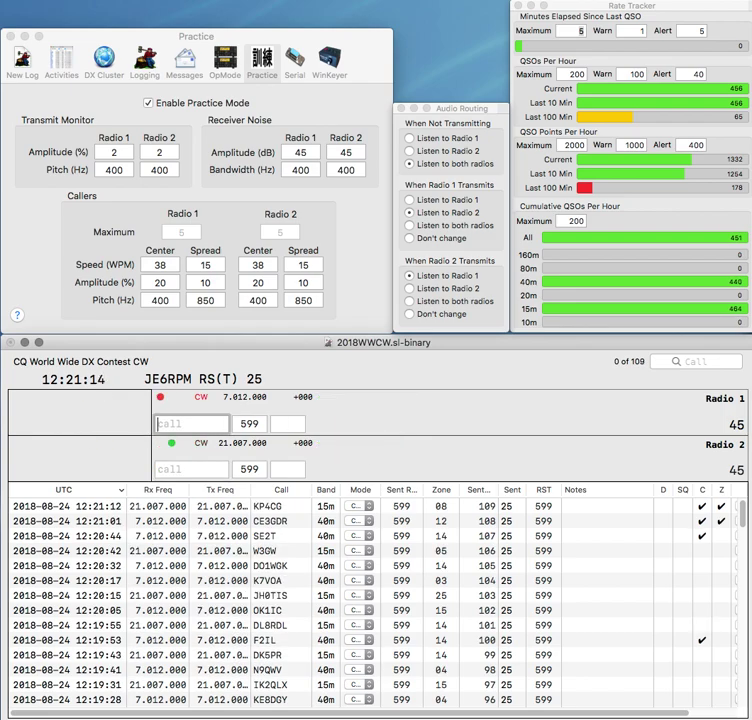
key("Return")
type("K2QMF")
key("Return")
type("VE3FST")
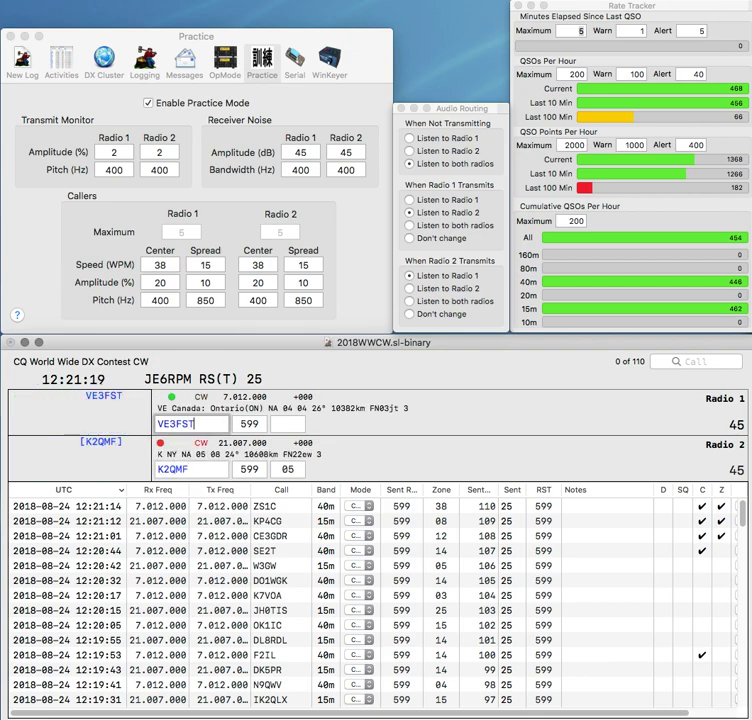
key("Return")
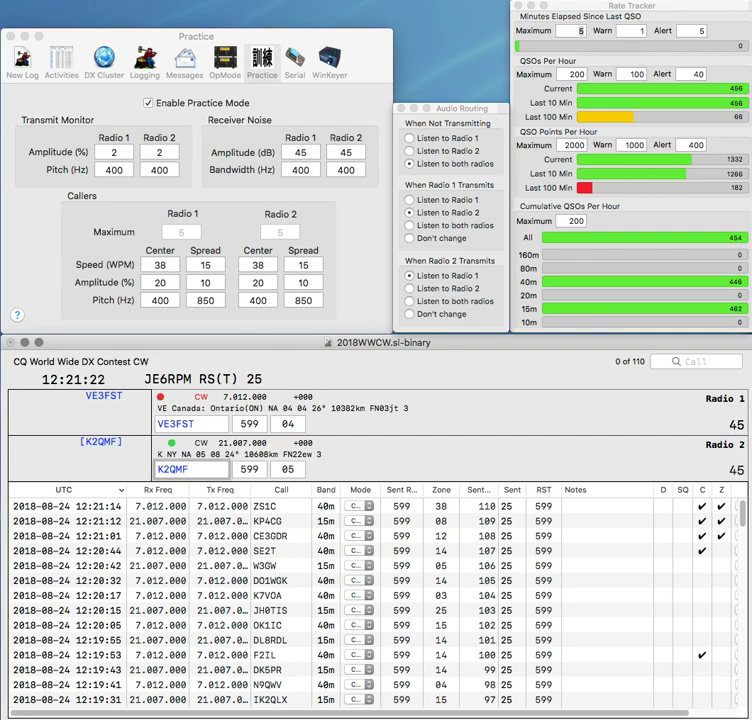
key("Return")
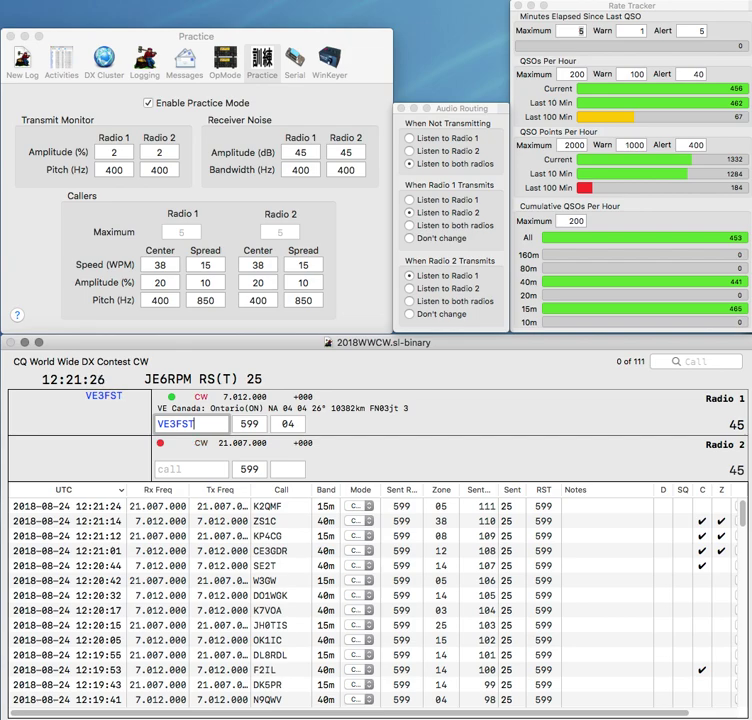
key("Return")
type("RD5F")
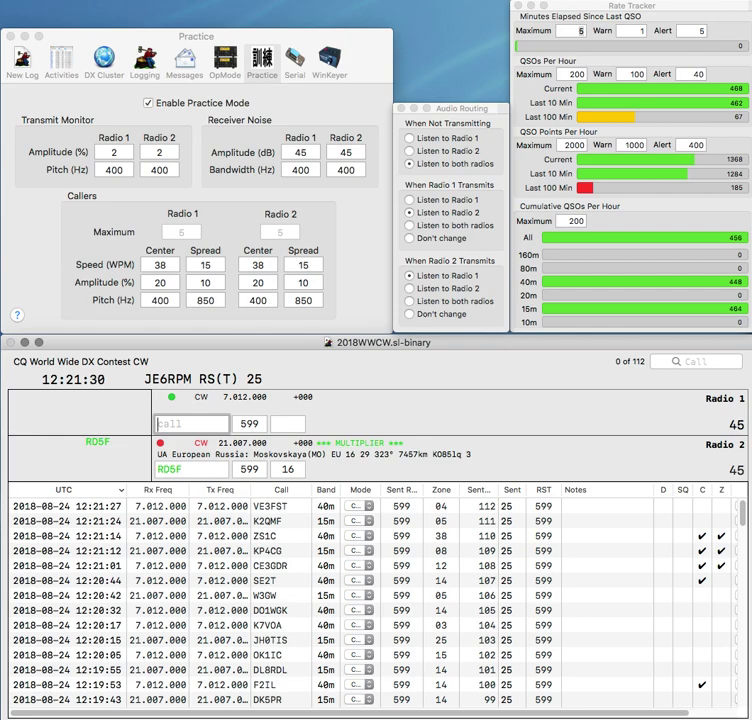
type("8Q")
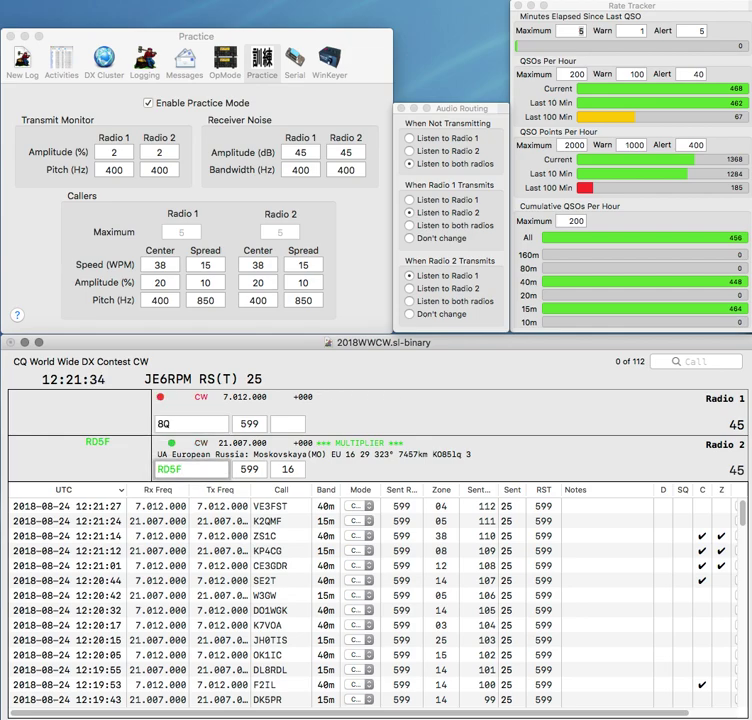
key("Return")
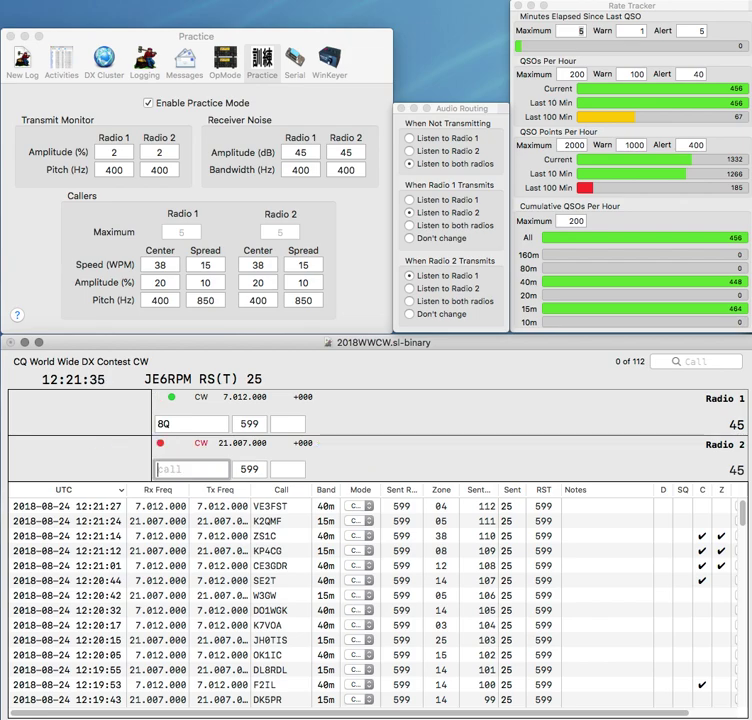
type("GR")
key("Home")
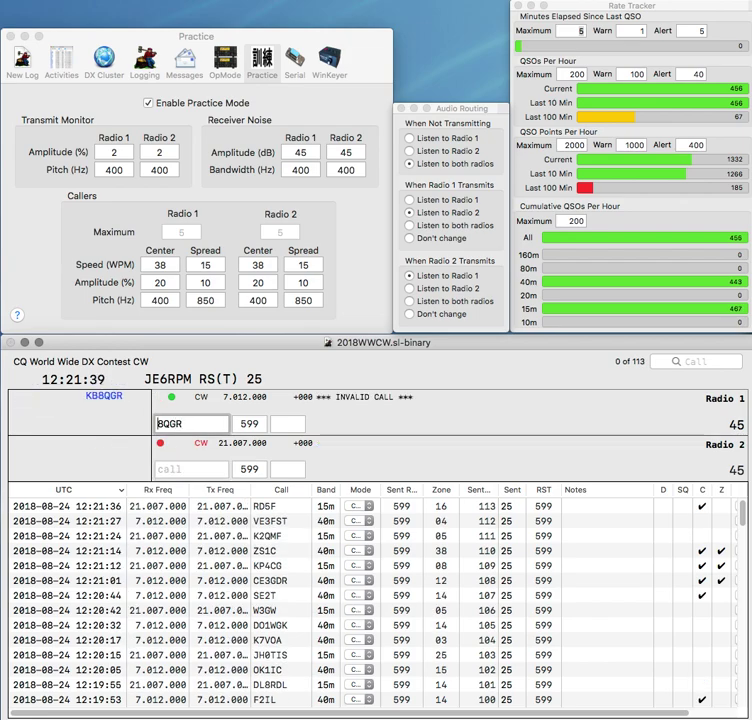
type("KB")
key("Return")
type("TQ")
key("Home")
type("K1")
key("Return")
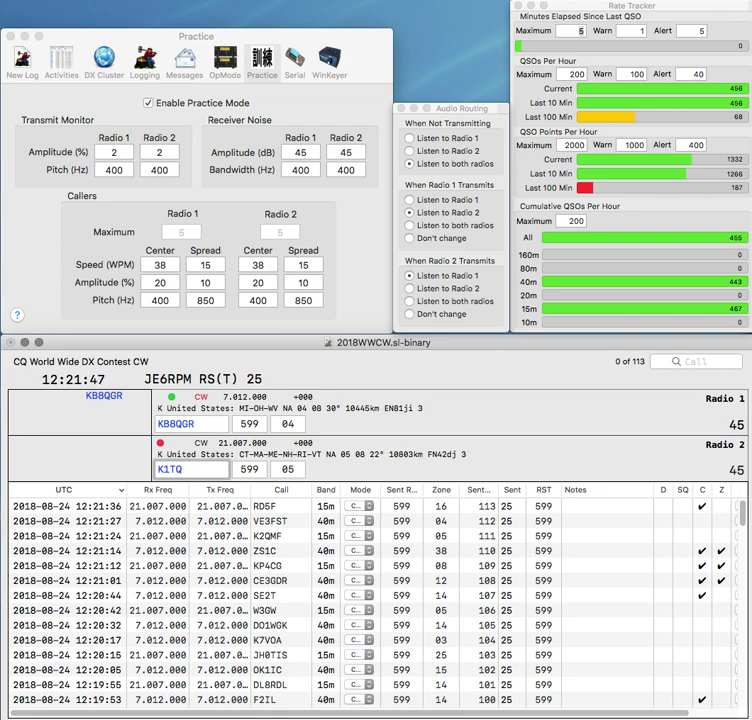
key("Home")
key("Delete")
type("N")
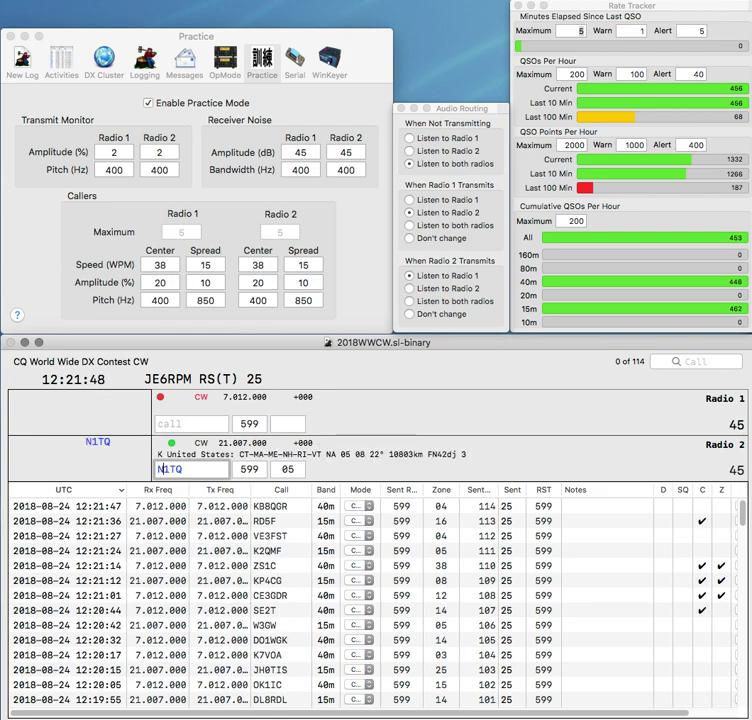
key("Return")
- Enter and send ZL1JV on Radio 1, and log the N1TQ and ZL1JV contacts
type("Z")
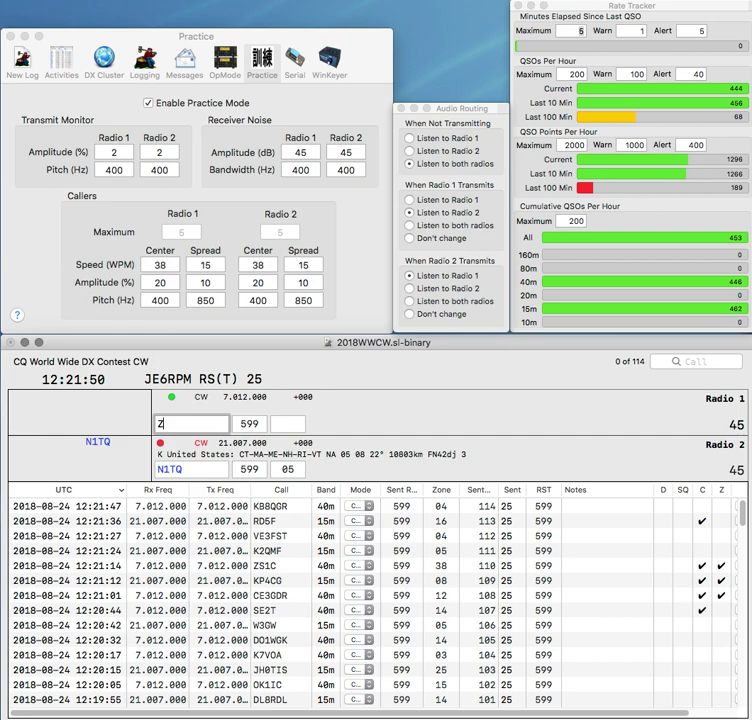
type("L1JV")
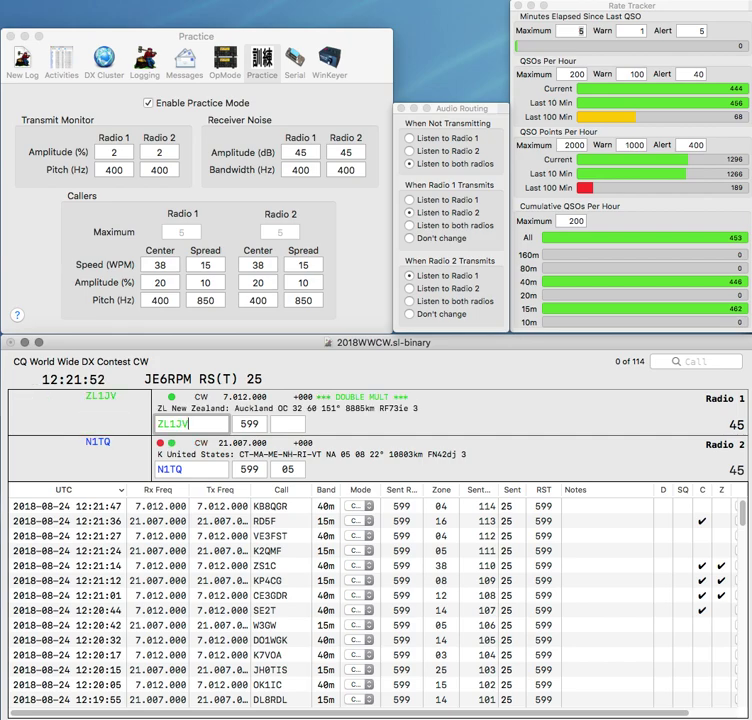
key("Return")
key("Return")
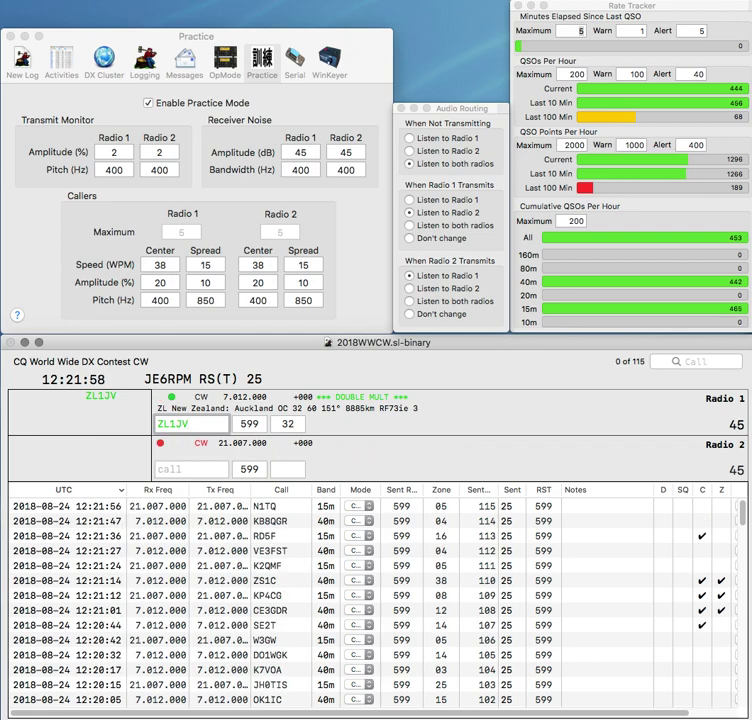
- Enter and send KD4DX on Radio 2 and WF1H on Radio 1
type("KD")
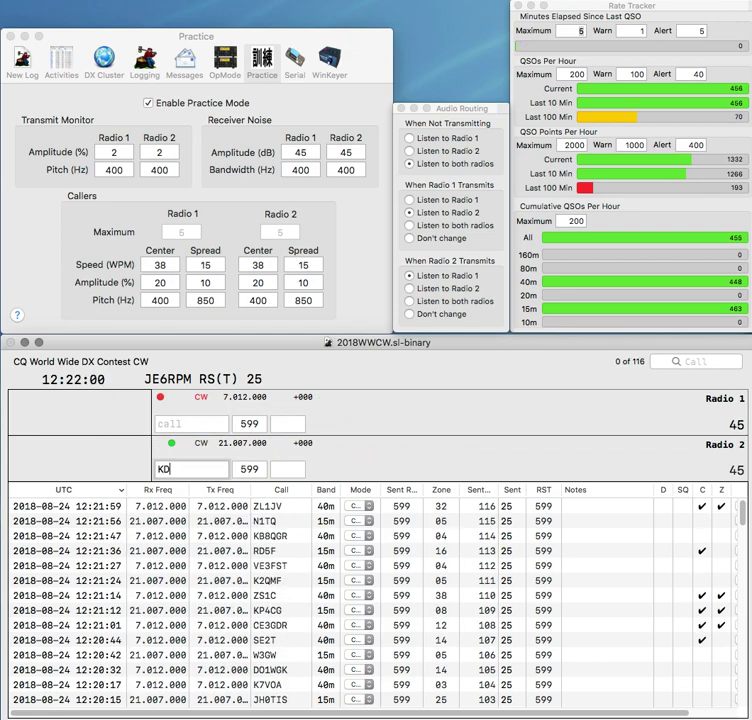
type("3")
key("BackSpace")
type("4DX")
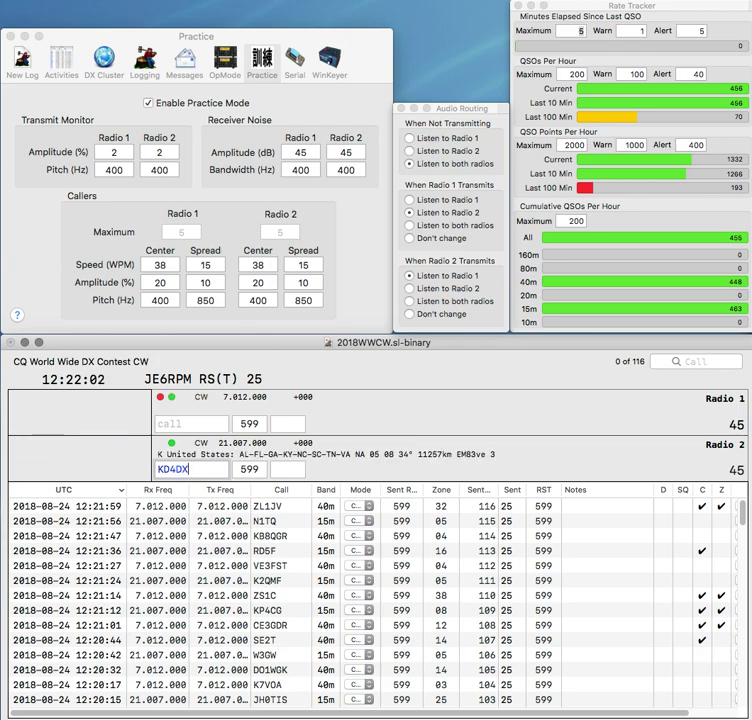
key("Return")
type("WF1H")
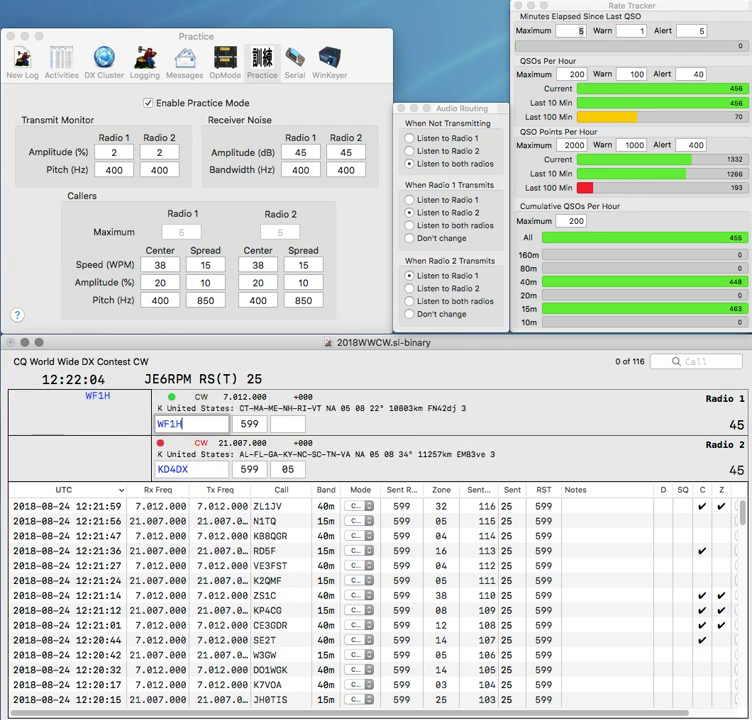
key("Return")
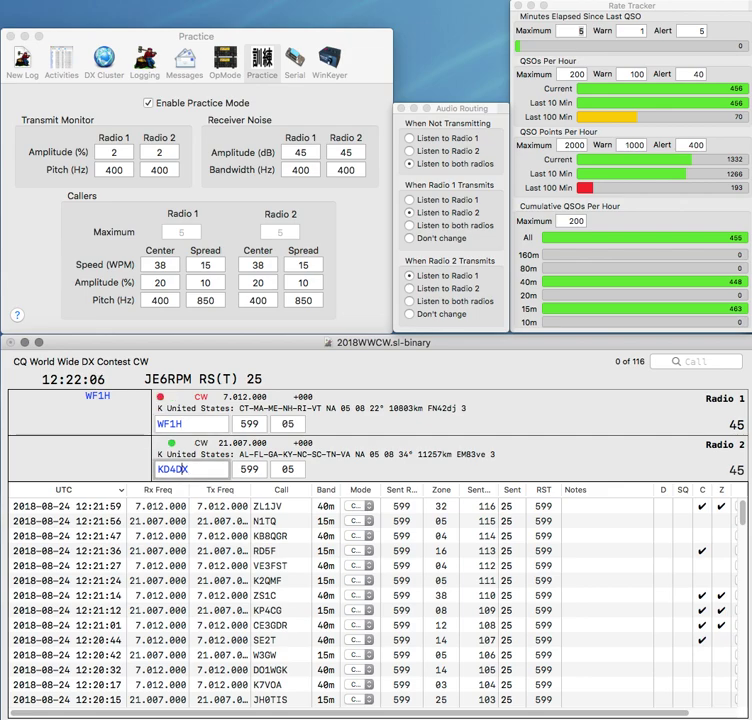
key("Left")
key("Left")
key("Left")
key("BackSpace")
type("N")
key("Right")
key("Right")
key("Right")
type("D")
key("Return")
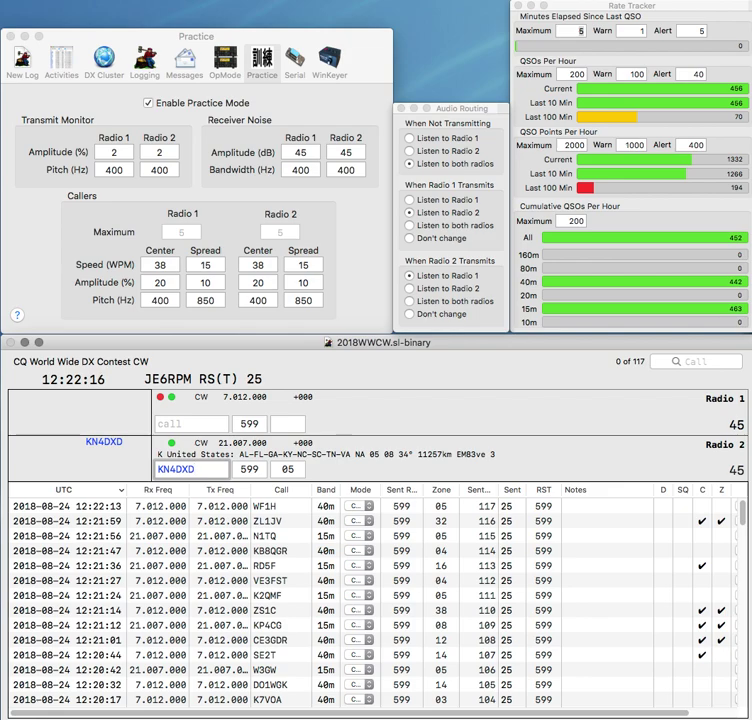
key("Return")
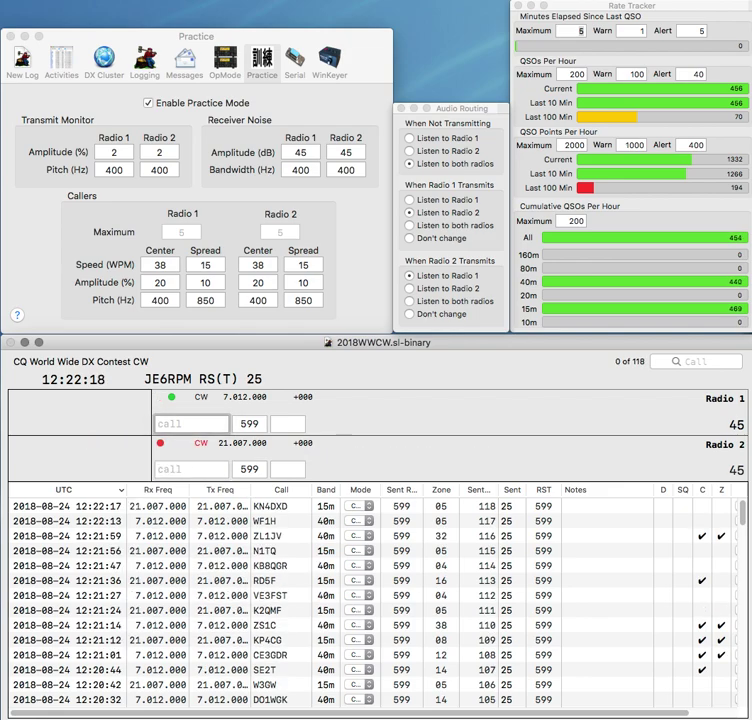
- Enter and send PH2M on Radio 1 and the partial call AJ on Radio 2
type("PH2M")
key("Return")
type("A")
key("Return")
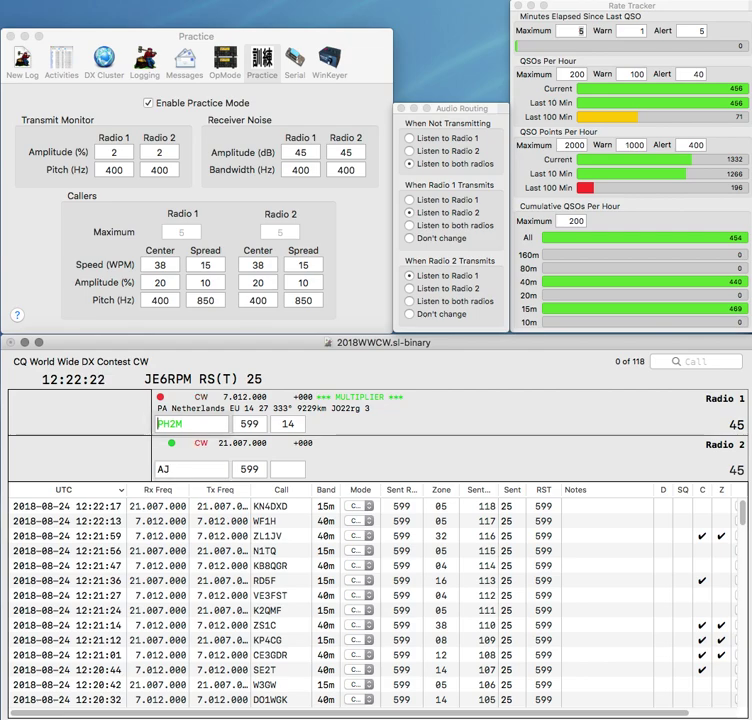
- Change the Radio 1 call to PS2M and send it
key("Delete")
key("Delete")
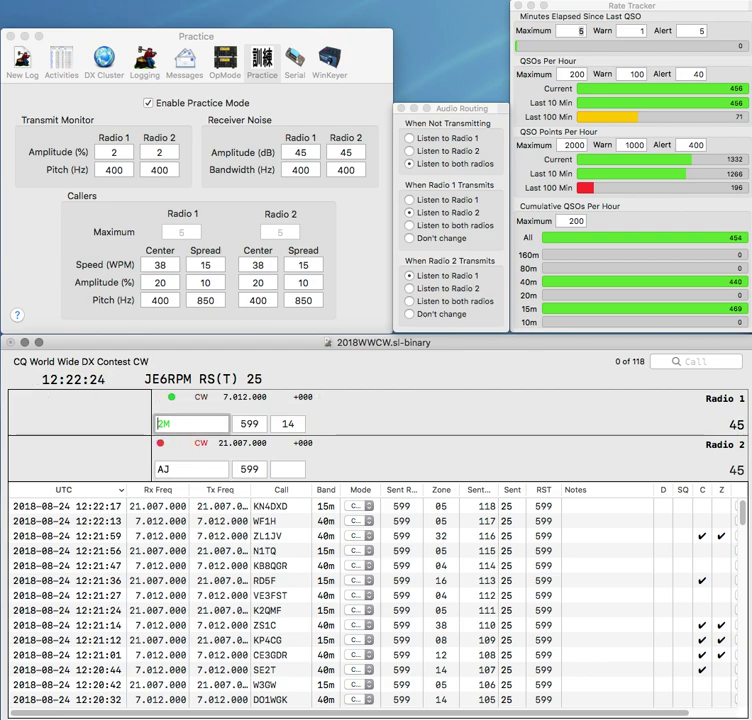
type("PS")
key("Return")
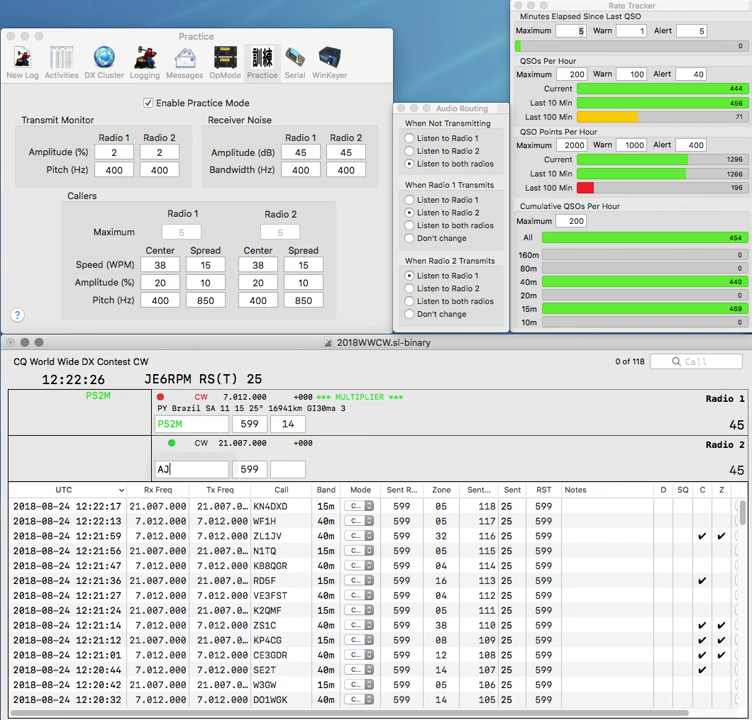
- Enter the call AJ1TF on Radio 2 and log the PS2M contact on Radio 1 with zone 11
type("AJ1TF")
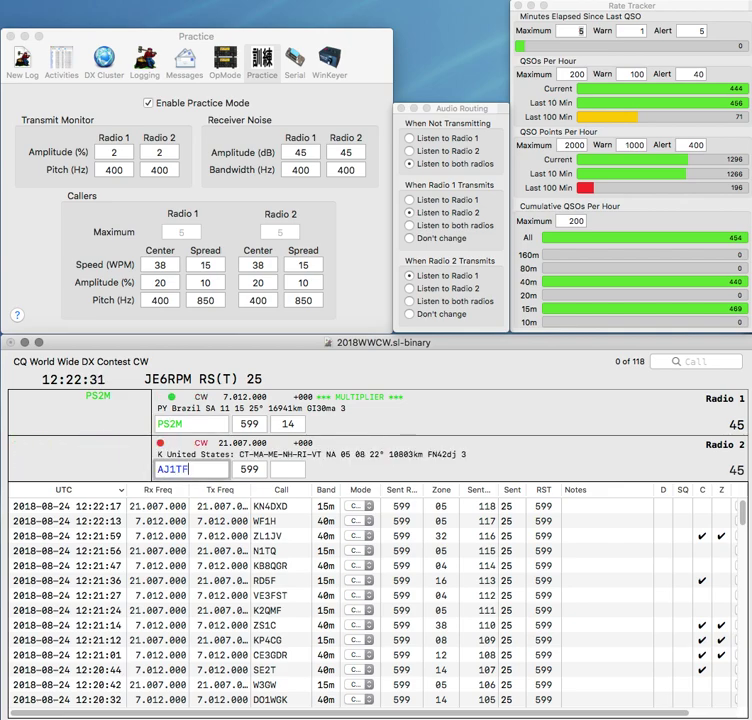
key("Return")
type("11")
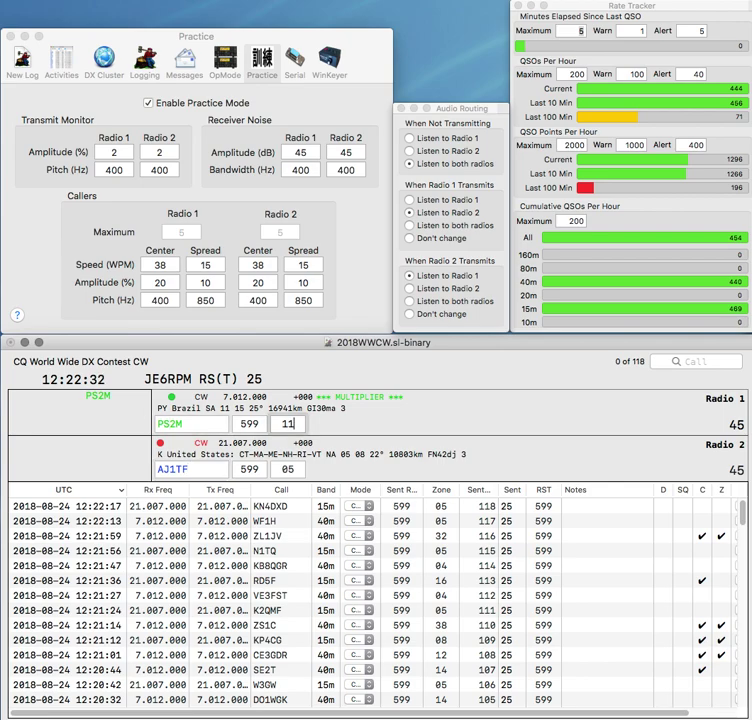
key("Return")
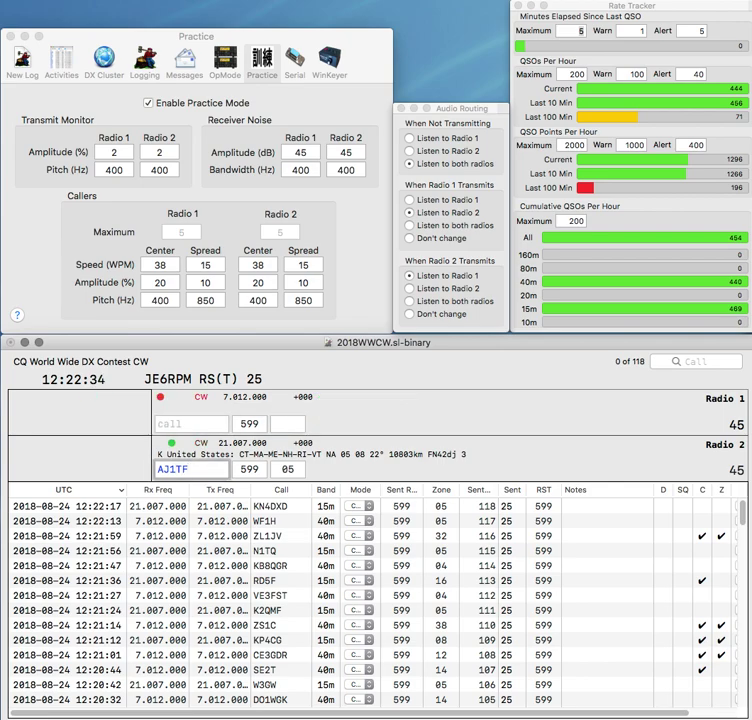
key("BackSpace")
type("5")
key("BackSpace")
type("4")
key("Return")
type("4WADF")
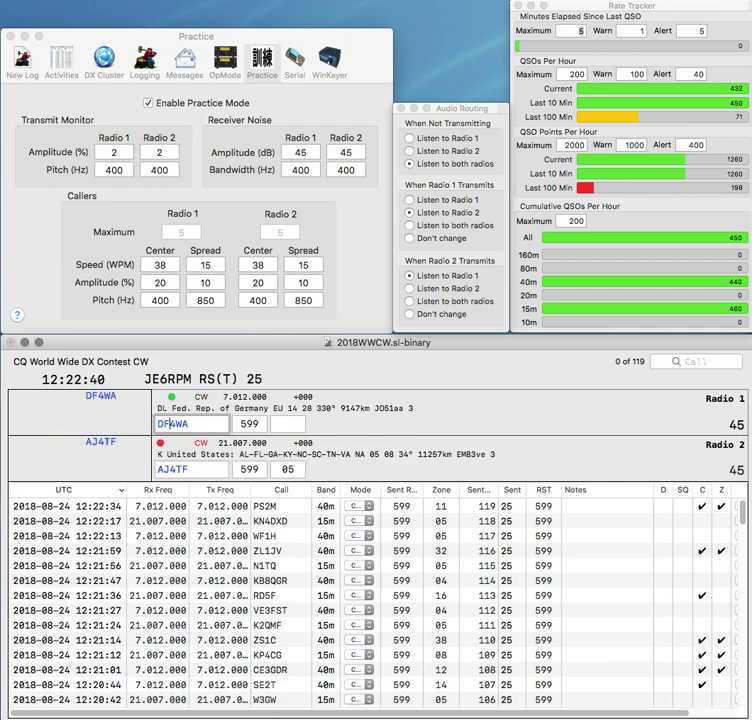
key("Return")
key("Return")
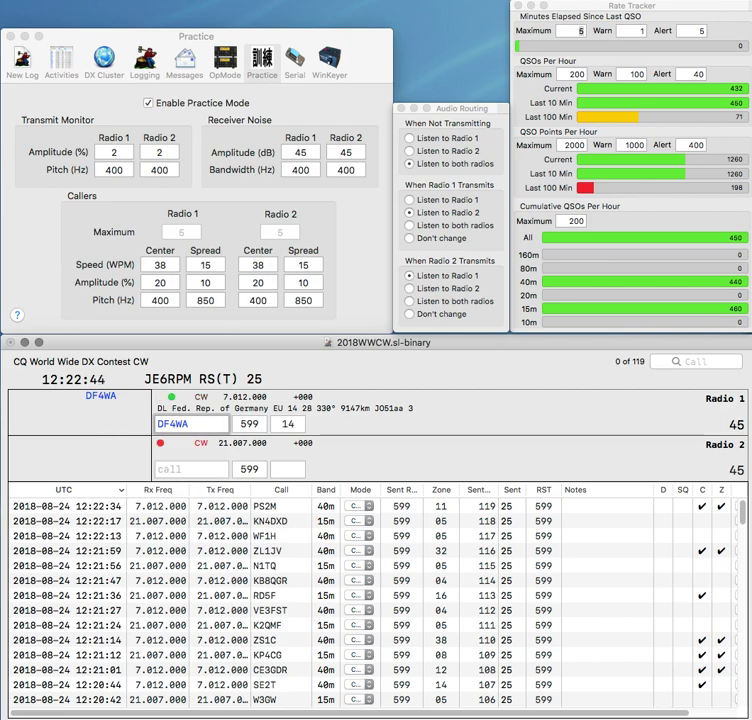
key("BackSpace")
type("L")
key("Return")
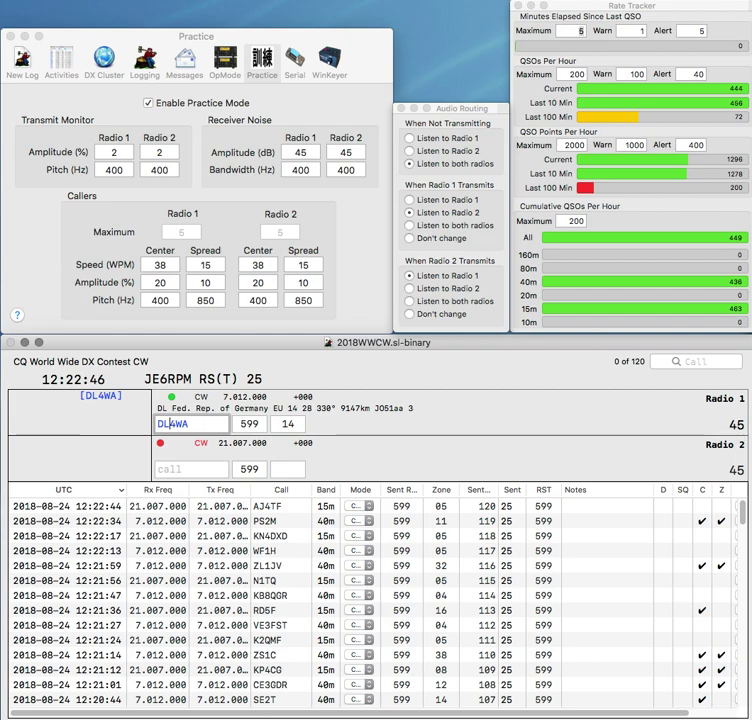
- Enter the call K6EU on Radio 2, and log both the DL4WA and K6EU contacts
type("N")
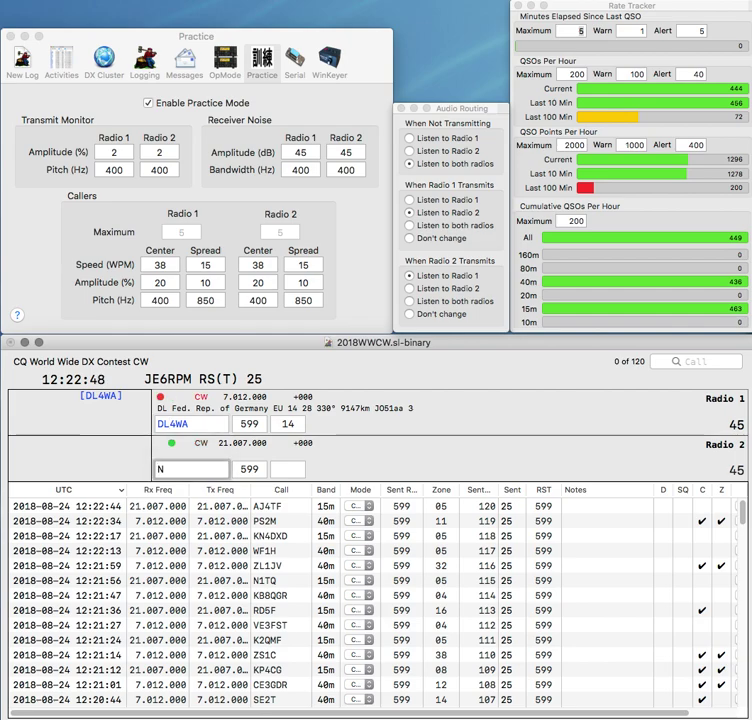
type("6EU")
key("Return")
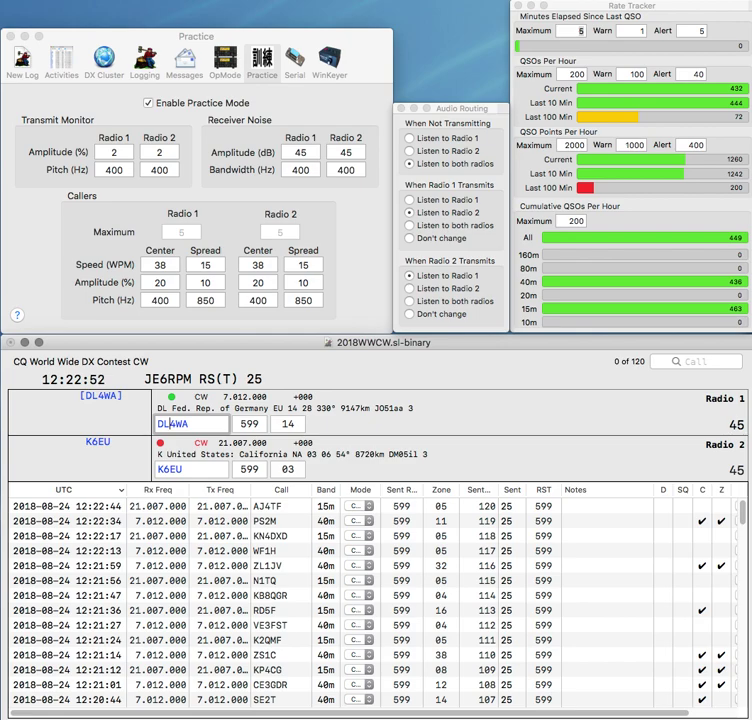
key("Return")
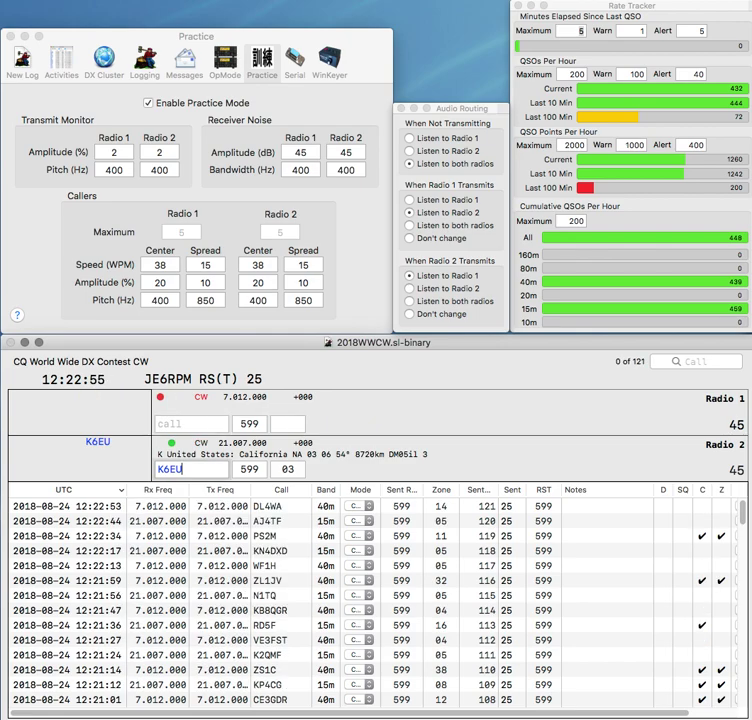
key("Return")
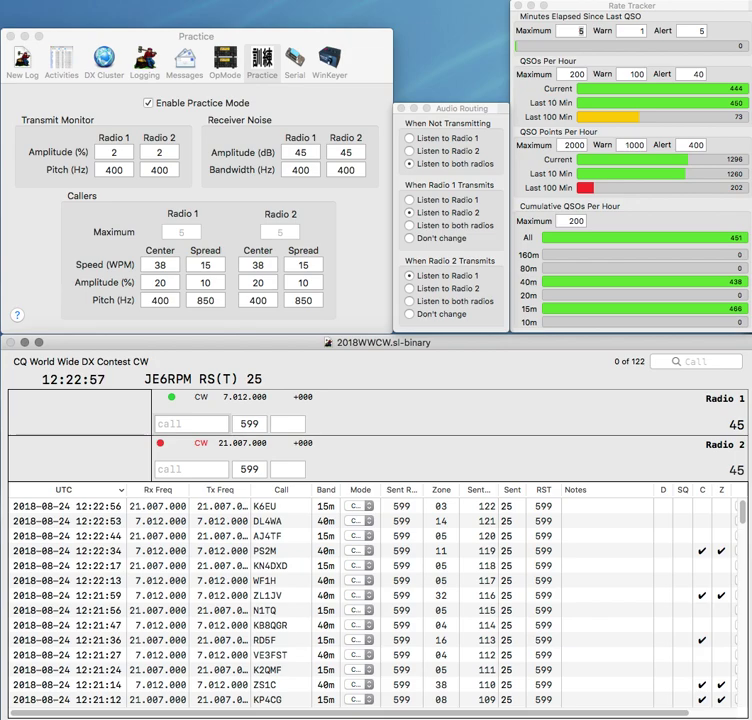
- Enter the partial call N2 on Radio 1, and enter and log the N6AA contact on Radio 2
type("2")
key("Return")
type("N6AA")
key("Return")
key("backslash")
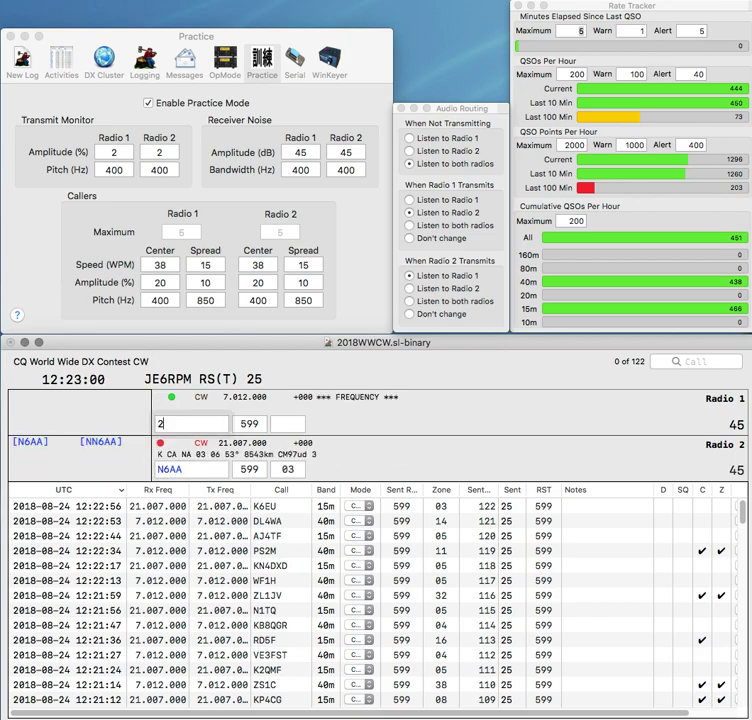
type("N")
key("backslash")
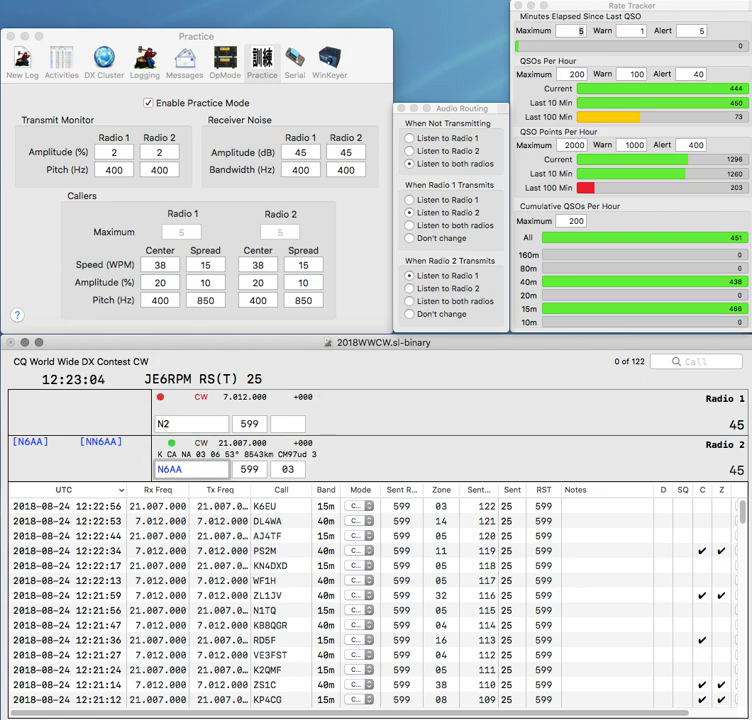
key("Return")
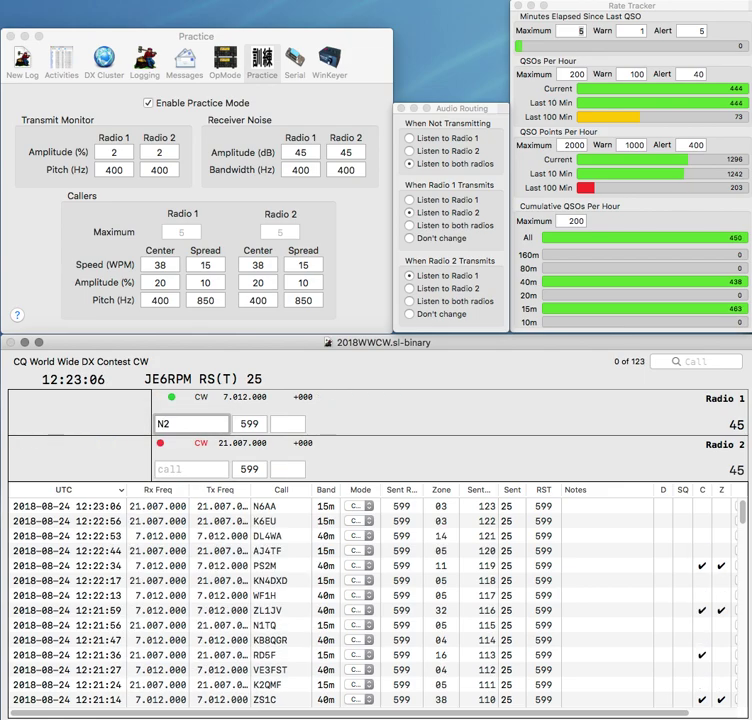
- Replace the partial call on Radio 1 with W and enter the call IT9DR on Radio 2
key("BackSpace")
key("BackSpace")
type("W")
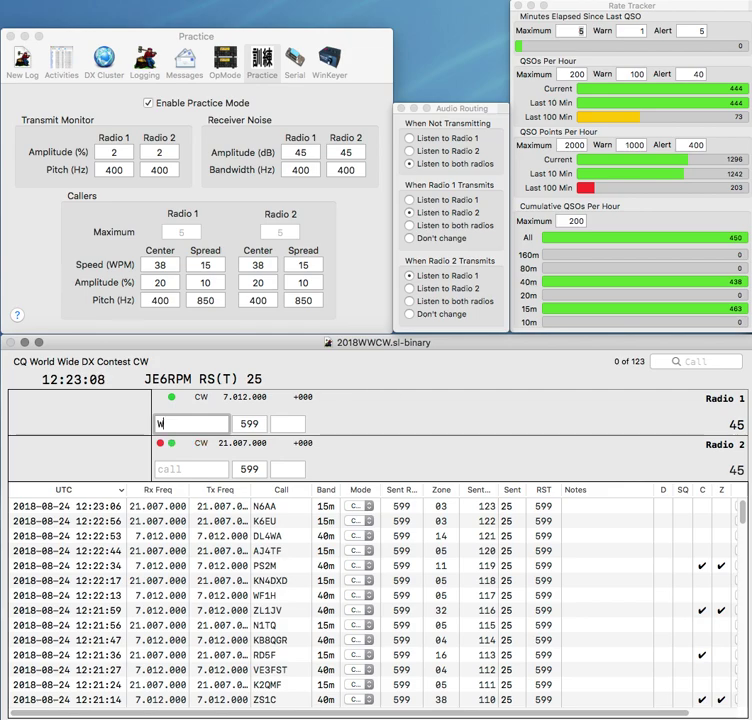
key("backslash")
type("IT9")
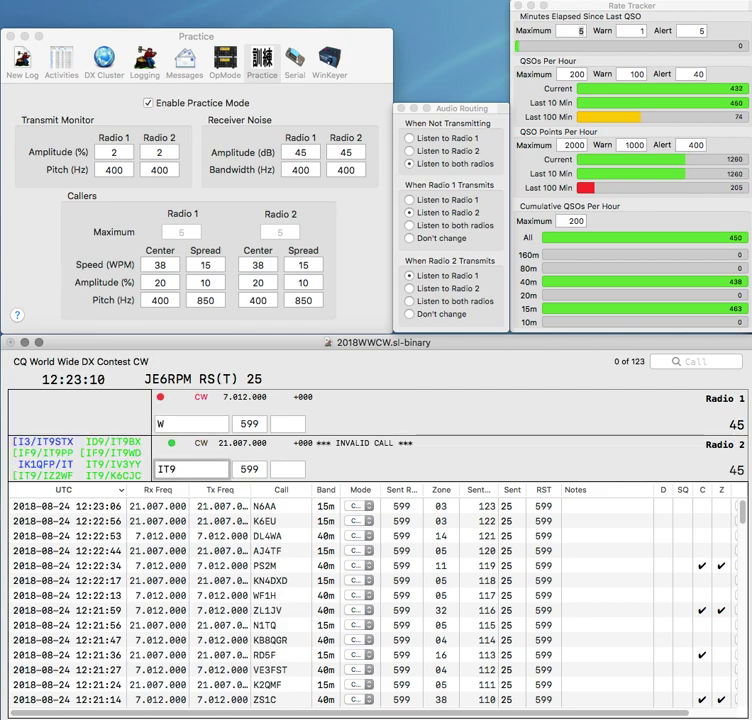
type("DR")
key("Return")
key("backslash")
key("BackSpace")
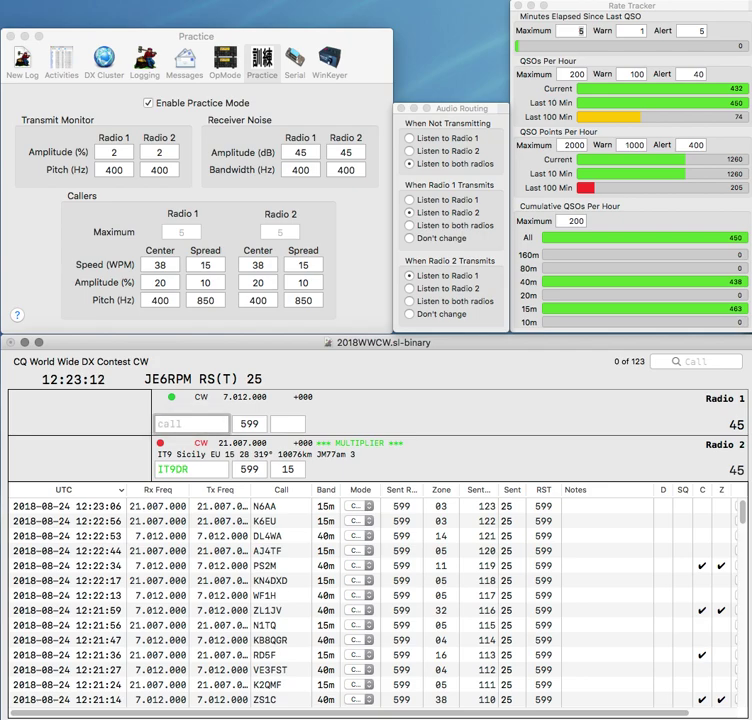
type("BVJ")
key("Home")
type("B")
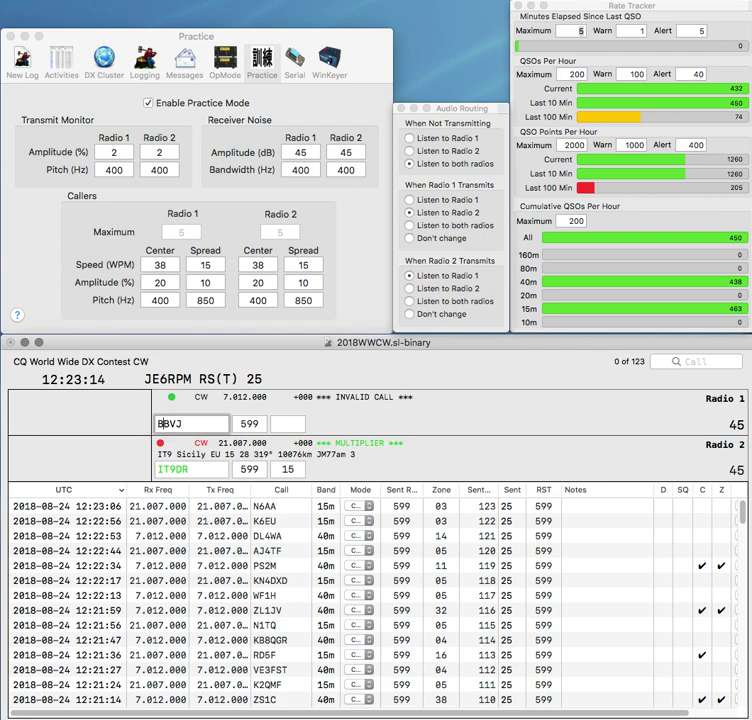
key("BackSpace")
type("GW4")
key("Return")
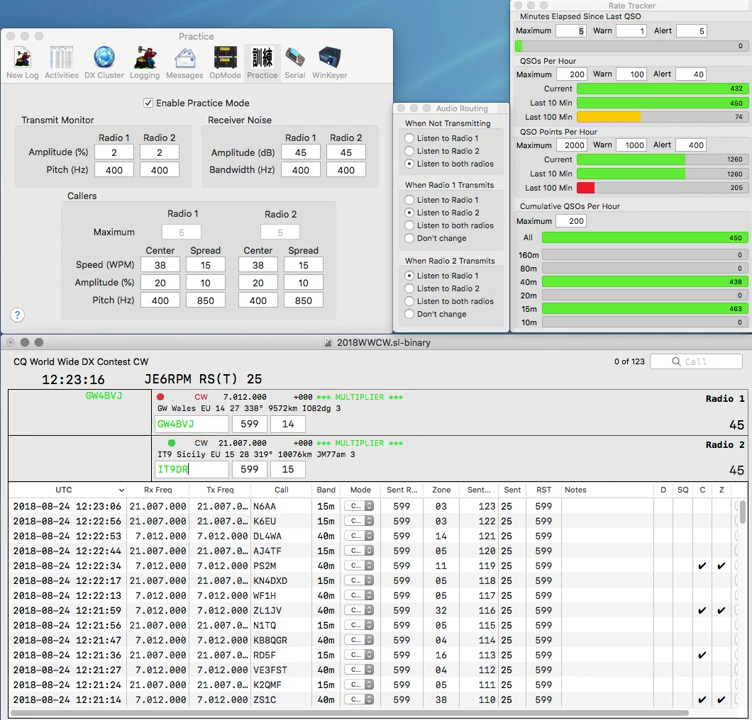
key("BackSpace")
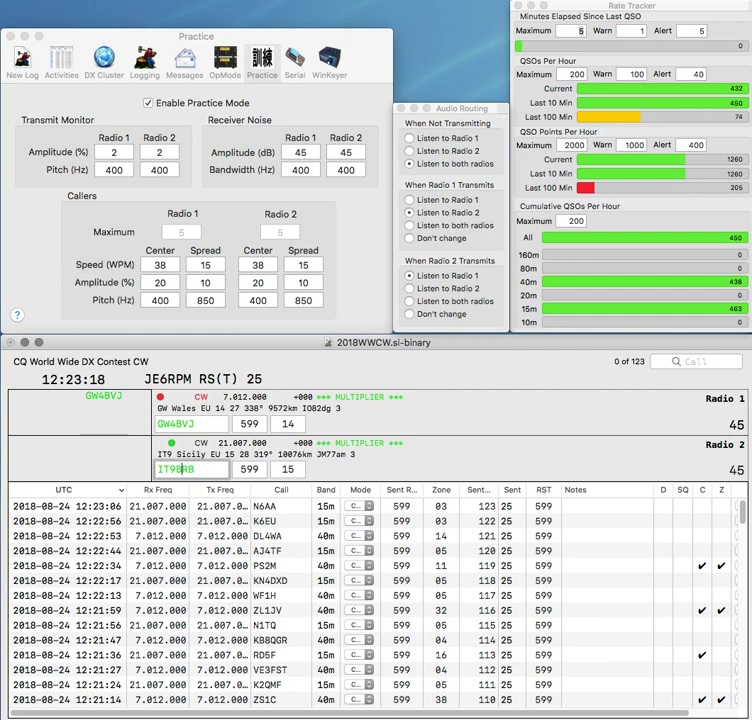
key("Return")
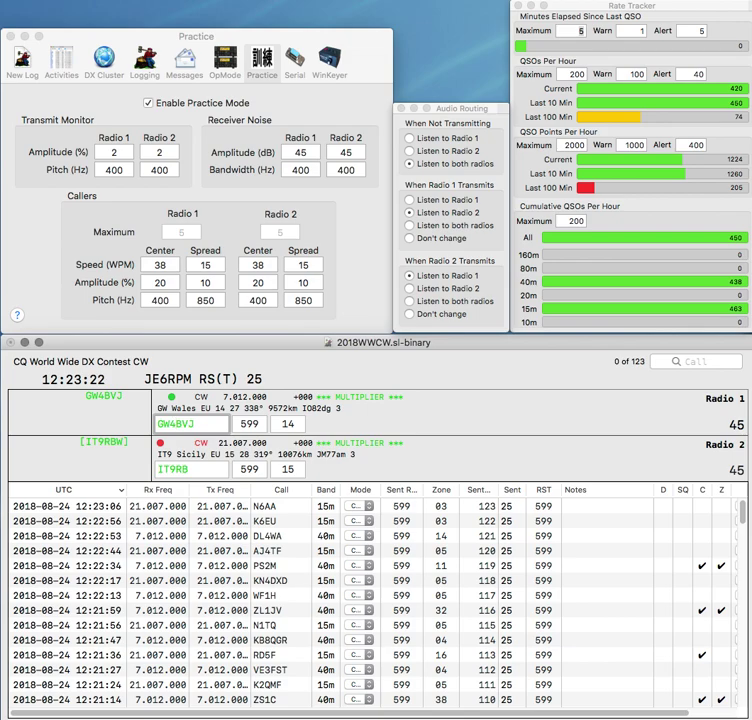
key("Return")
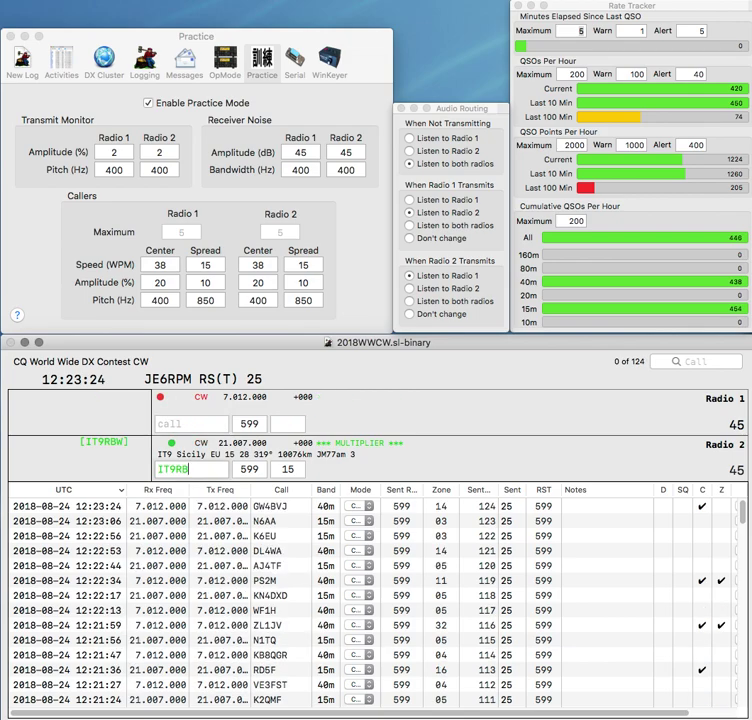
key("BackSpace")
key("BackSpace")
type("BLB")
key("Return")
type("1")
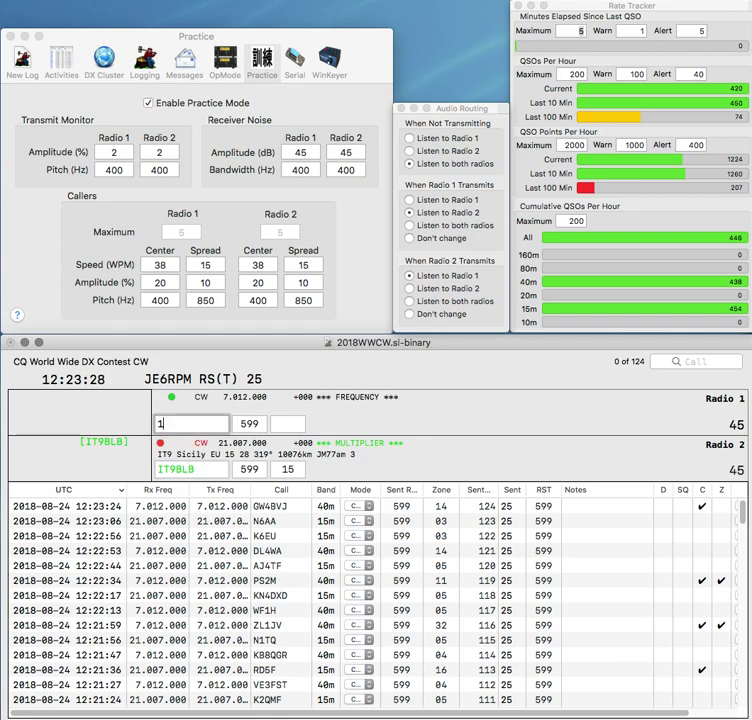
type("UOX")
key("Home")
type("JF")
key("Return")
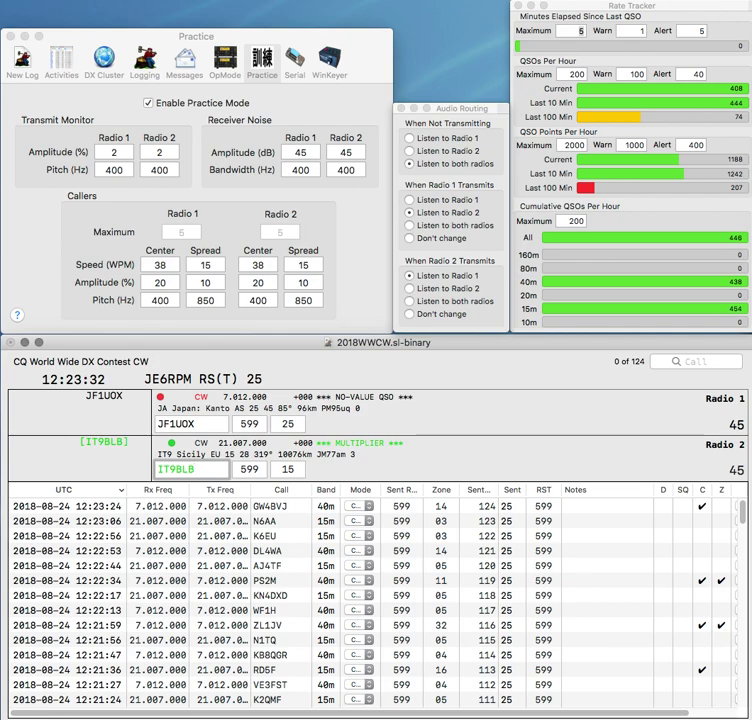
key("Return")
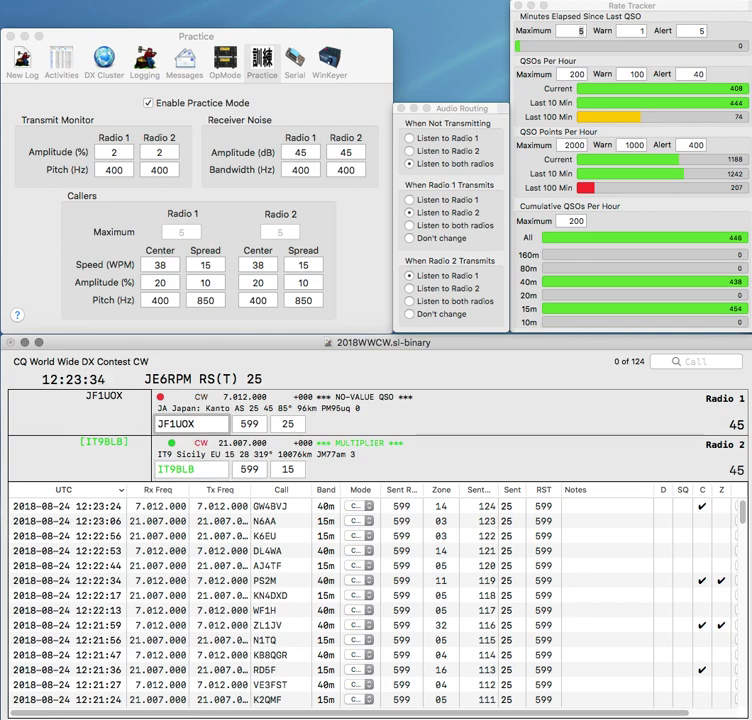
key("Return")
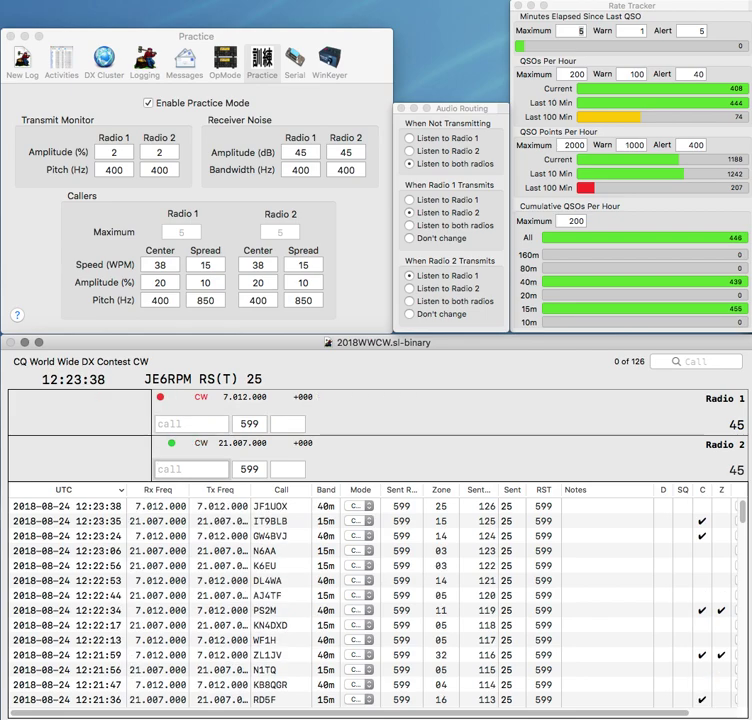
type("R1FZ")
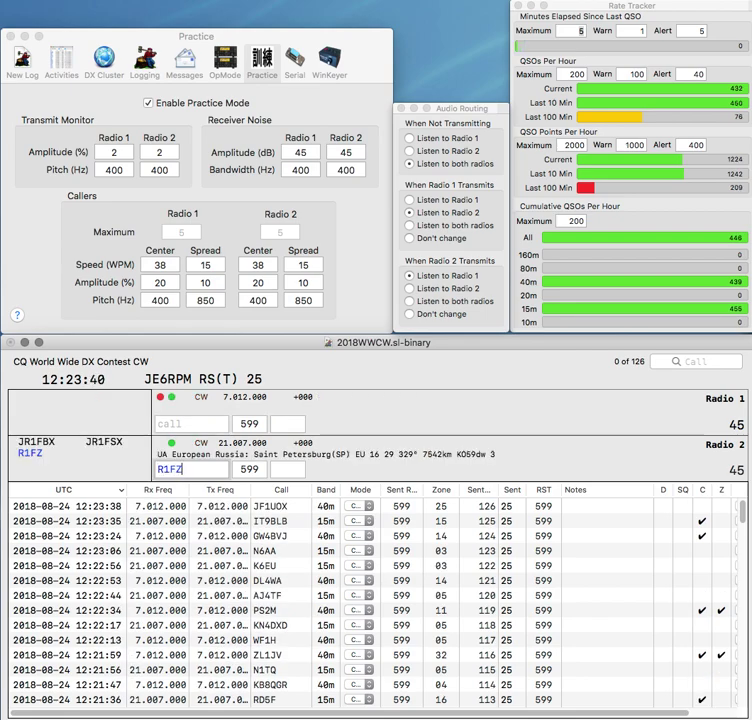
key("Return")
type("WB")
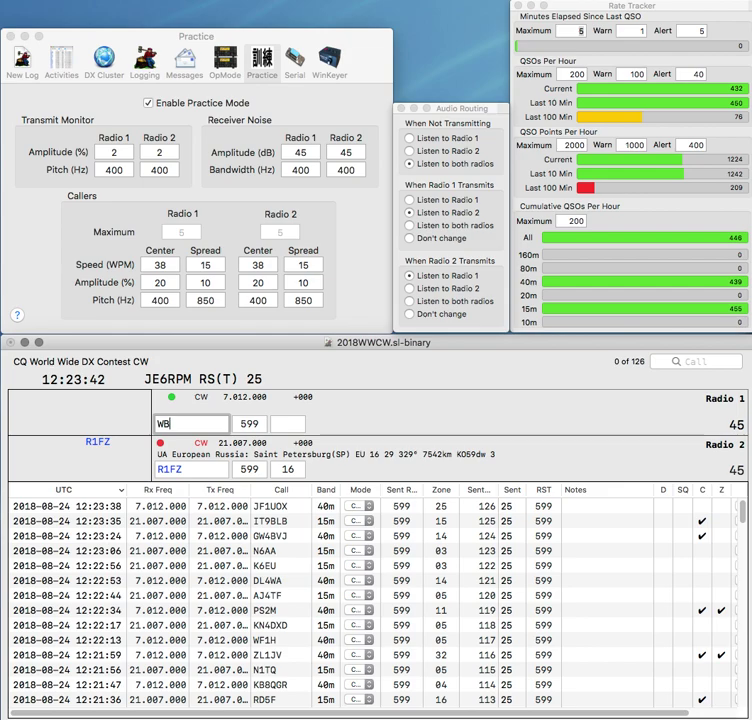
type("5G")
key("BackSpace")
type("V")
key("Return")
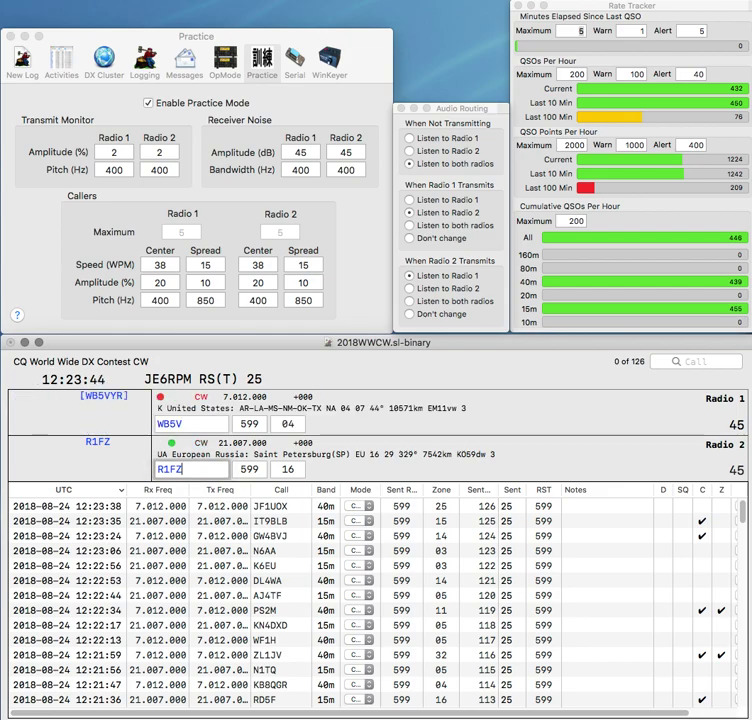
left_click(177, 424)
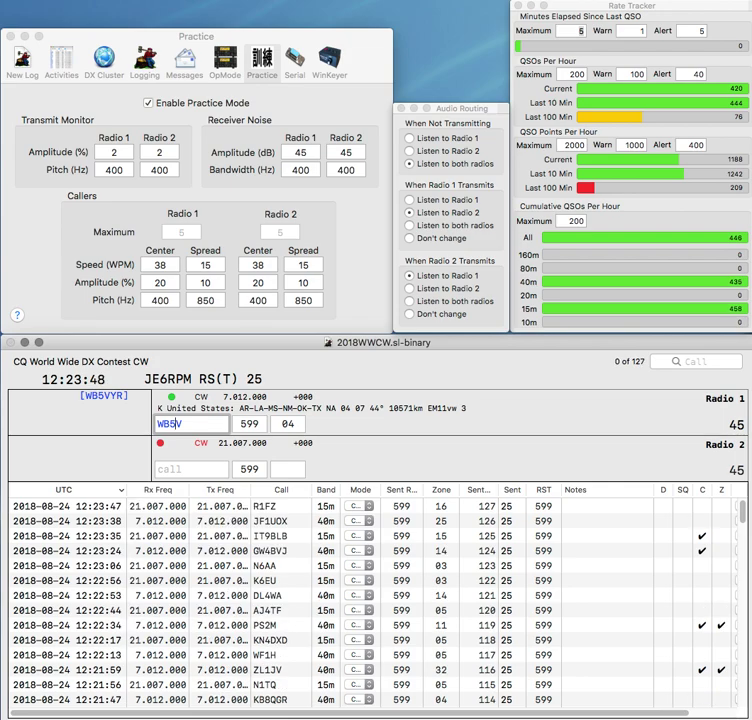
- Correct the Radio 1 call to WD5F and send the reply to that station
type("F")
key("Left")
key("BackSpace")
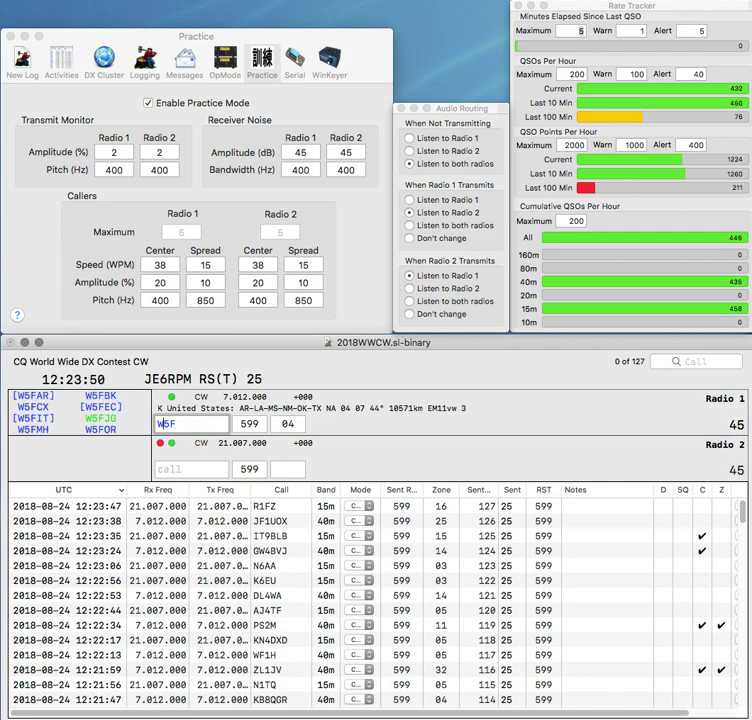
type("D")
key("Return")
type("M")
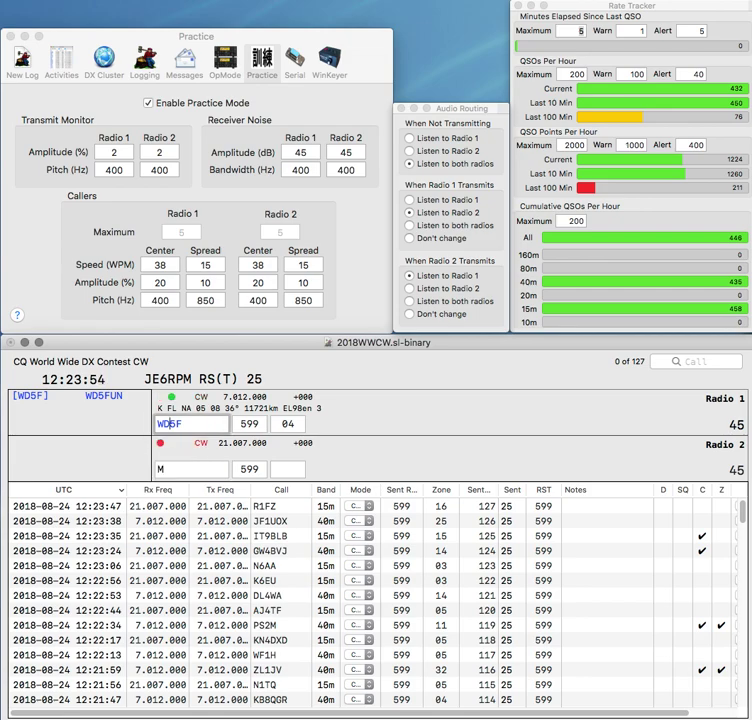
key("Tab")
type("5")
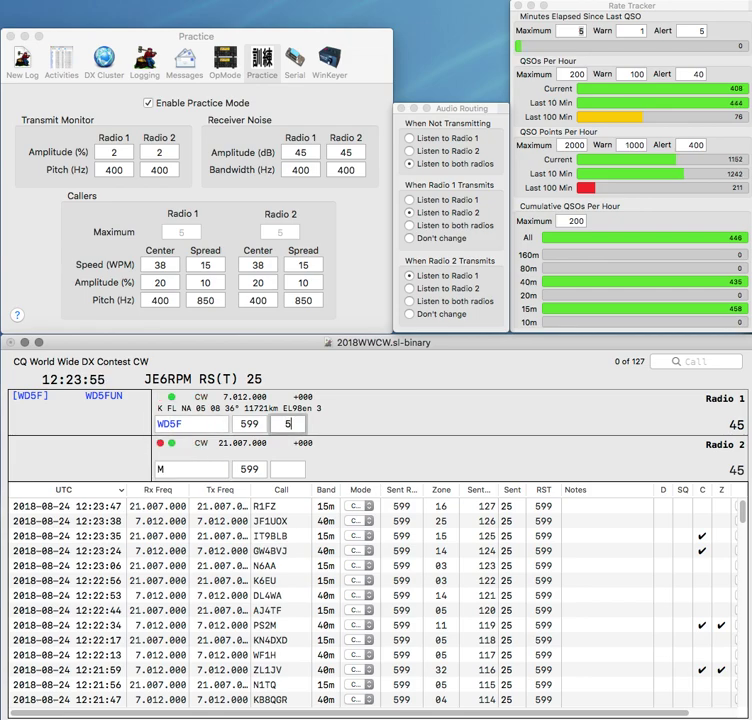
key("Return")
key("BackSpace")
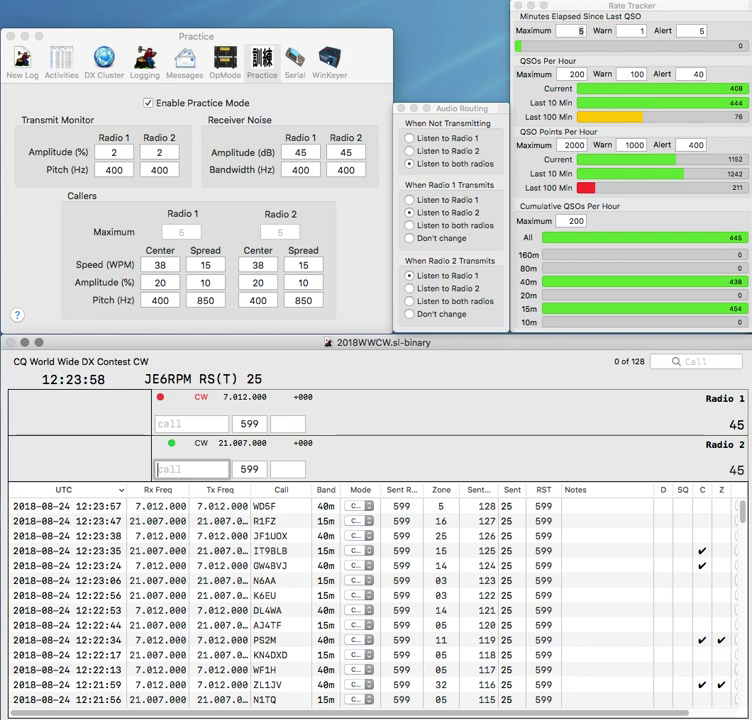
key("Up")
type("6DB")
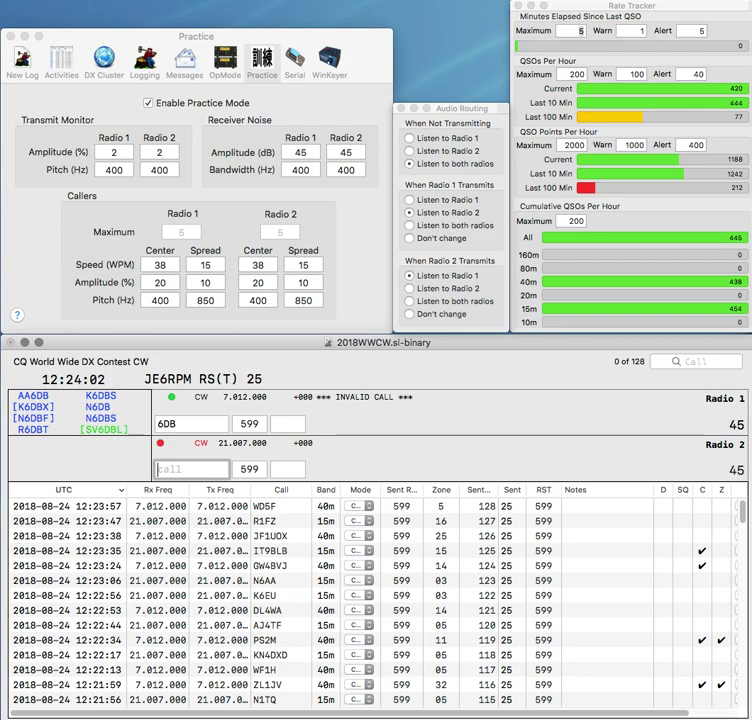
type("S")
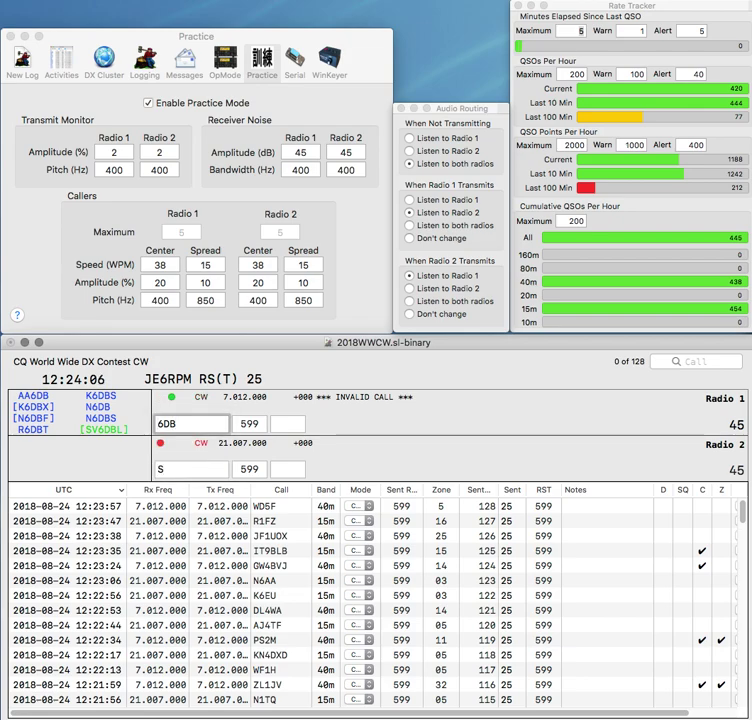
type("W")
key("Return")
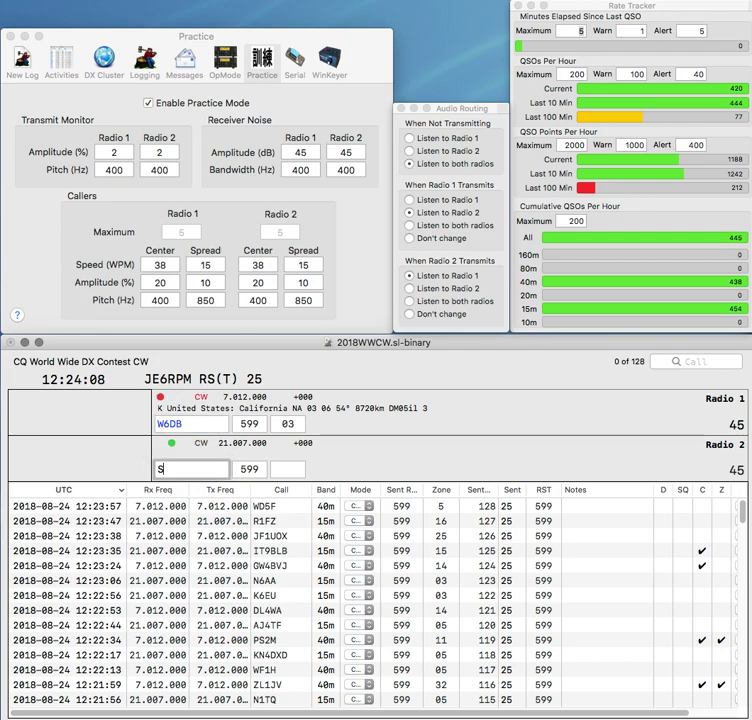
type("M3KIF")
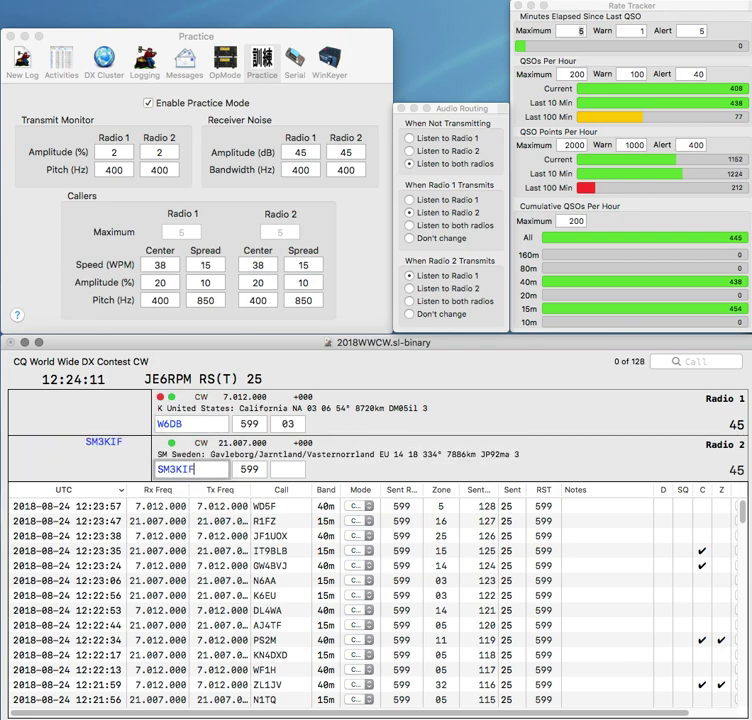
key("Return")
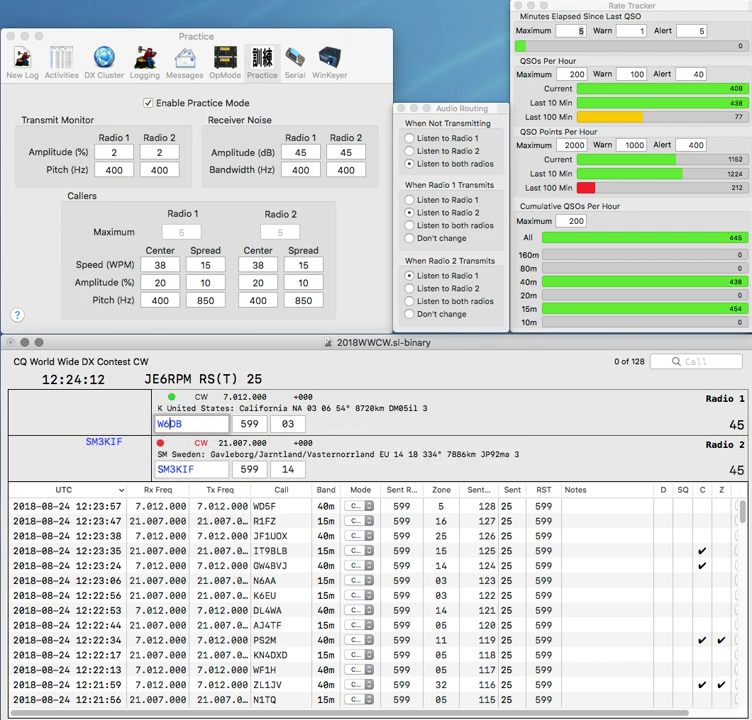
type("N5")
key("Right")
key("Right")
key("BackSpace")
type("V")
key("Return")
key("Return")
key("Left")
key("Left")
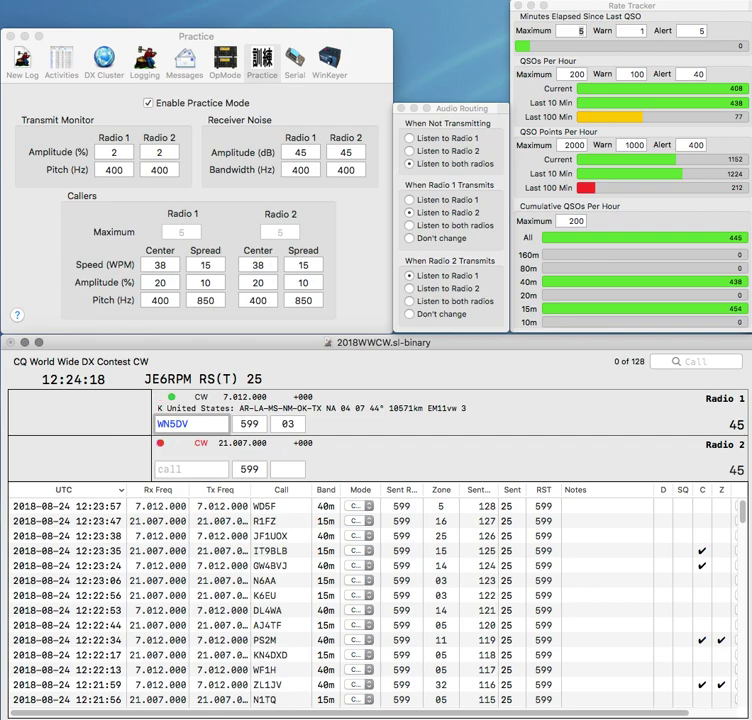
key("Left")
key("BackSpace")
type("D")
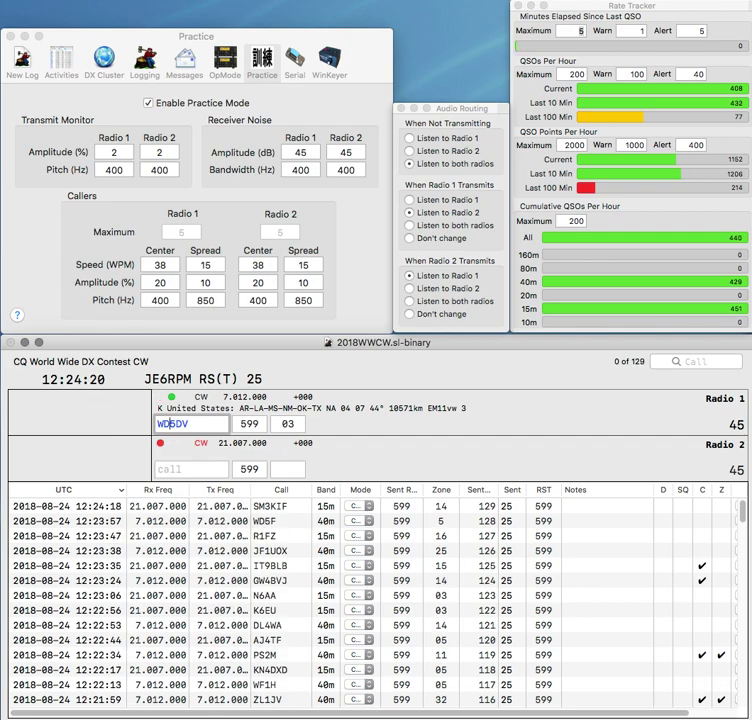
key("BackSpace")
type("B")
key("Return")
- Enter the partial call OM on Radio 2, and log the WD5DBV contact on Radio 1 with zone 4
type("OM")
key("Return")
key("space")
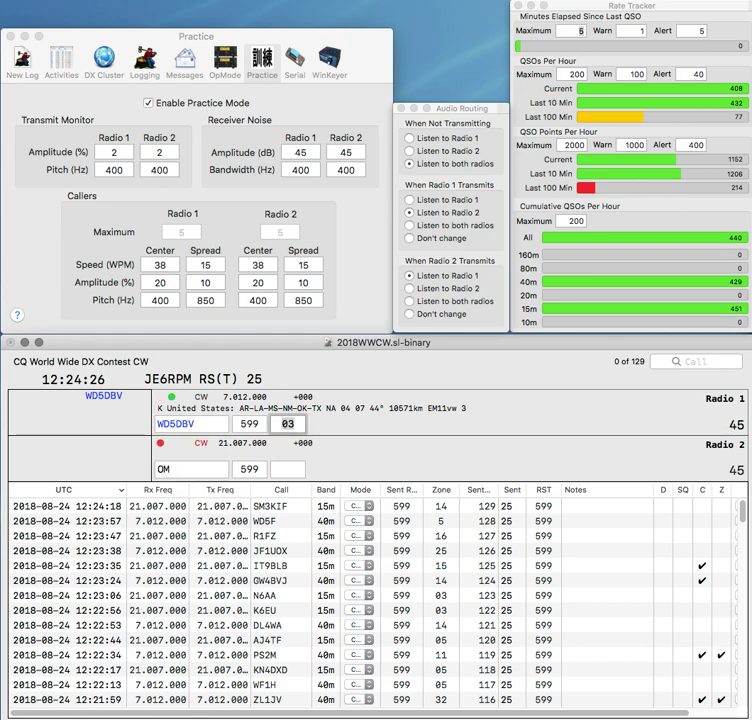
type("4")
key("Return")
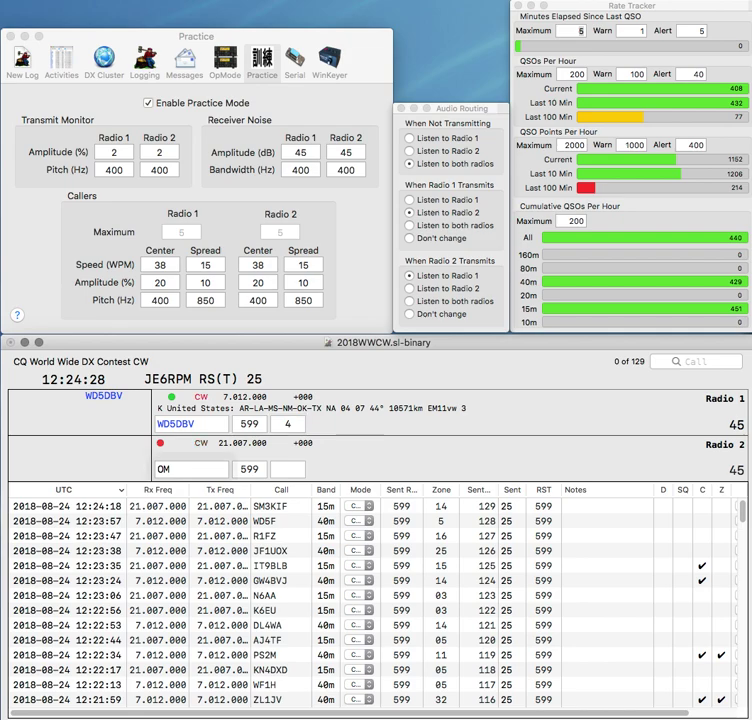
- Complete the Radio 2 call as M0HOM and log that contact, keeping W as the partial call on Radio 1
key("backslash")
type("M0H")
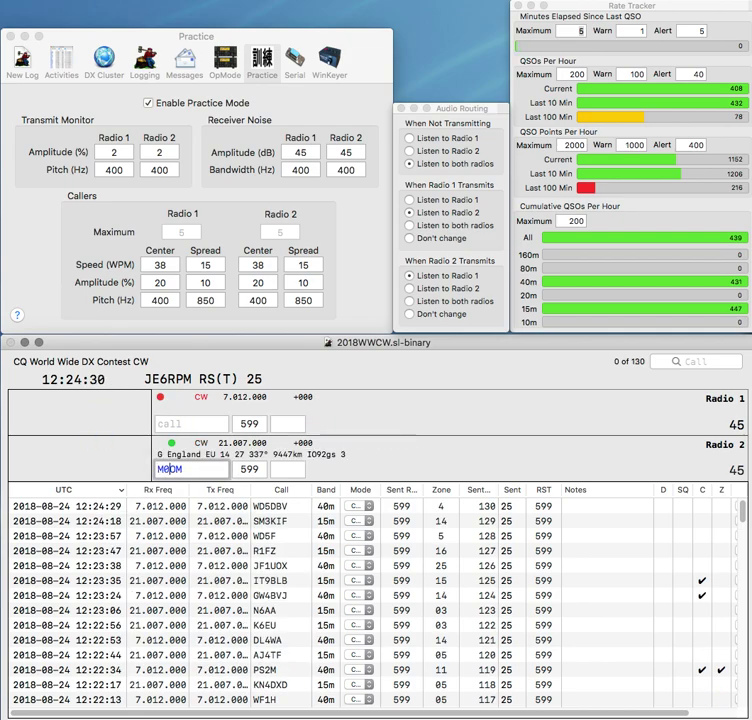
key("backslash")
type("WD")
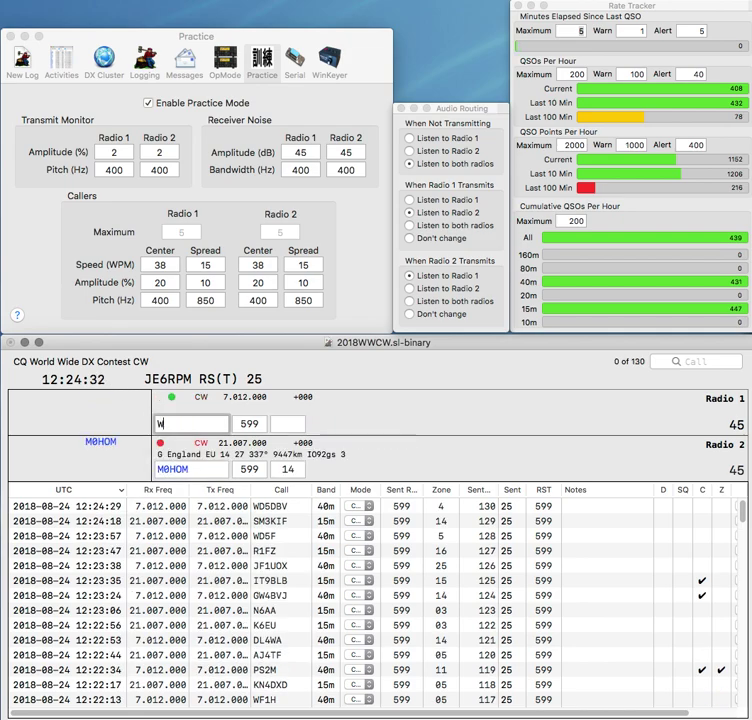
key("BackSpace")
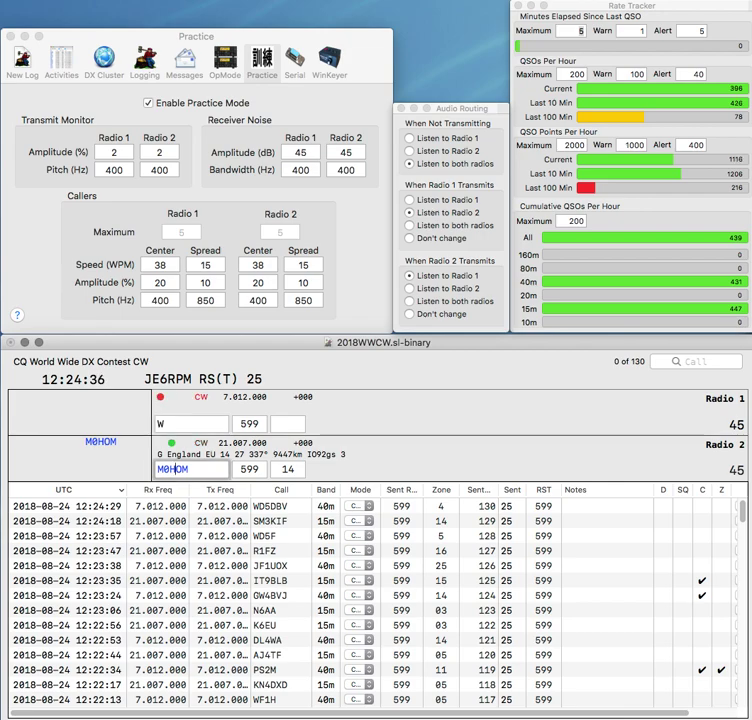
key("Return")
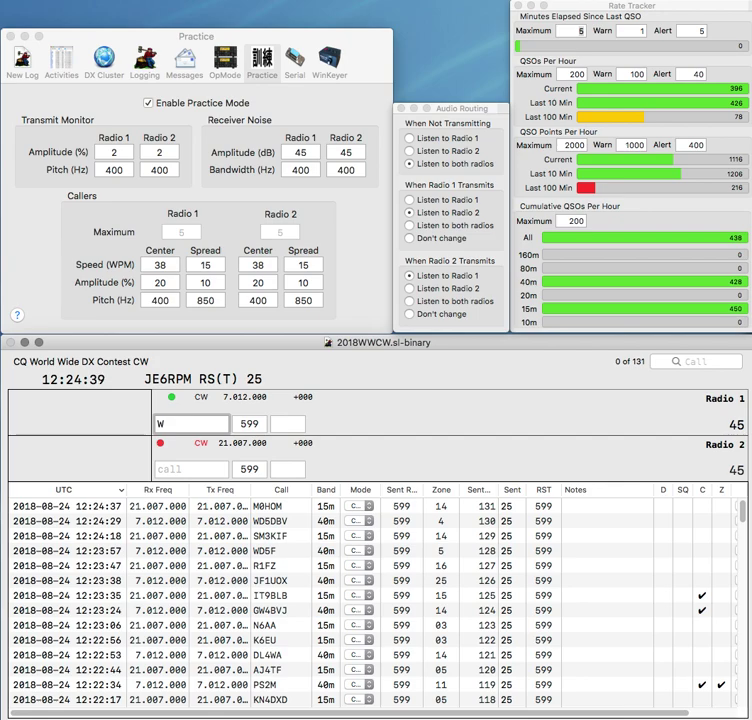
type("N6W")
key("Return")
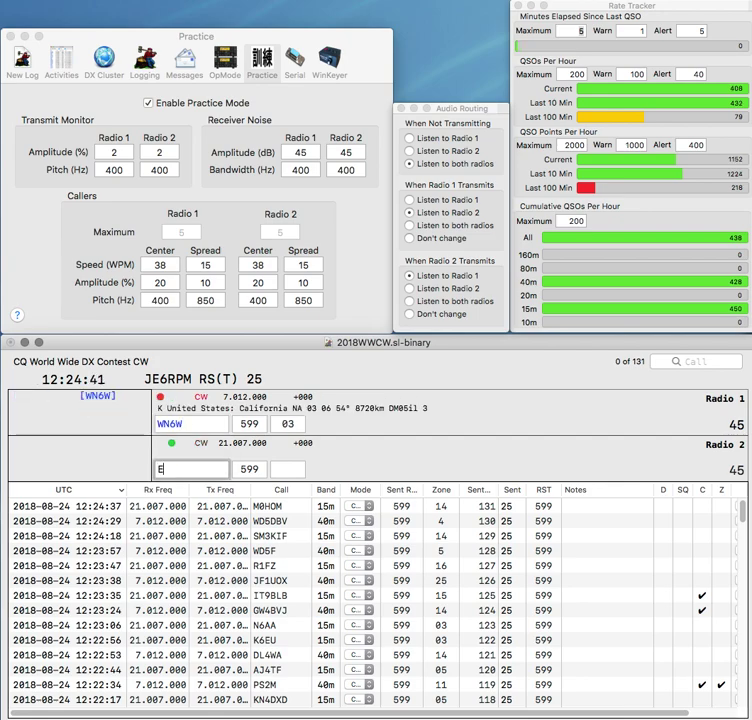
type("EA1DAX")
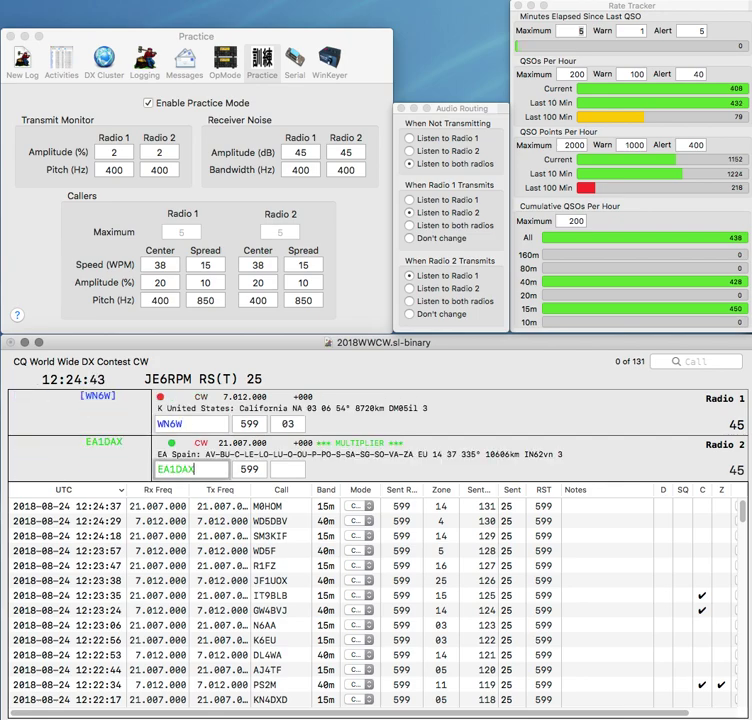
key("Return")
key("Return")
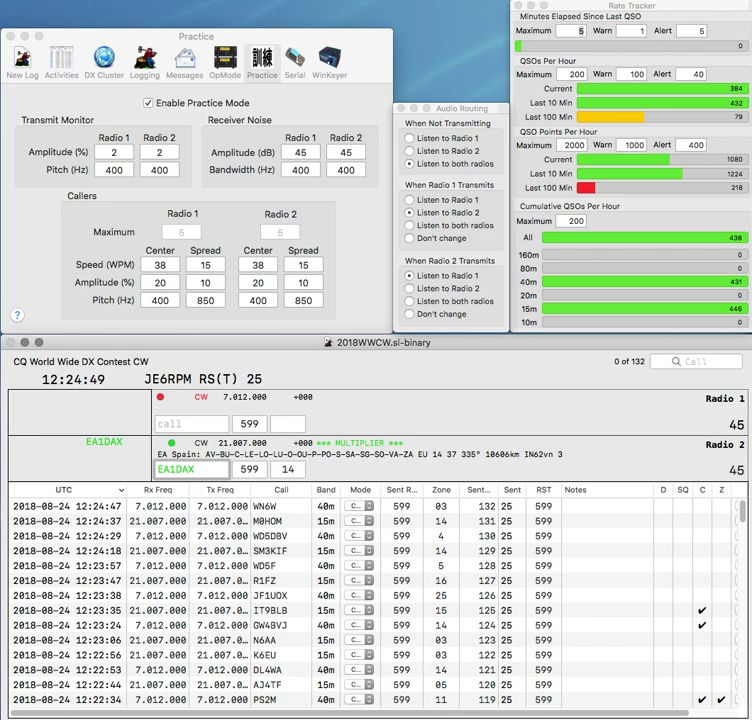
- Enter the partial call WB9Q on Radio 1 and the call 9A3GI on Radio 2
type("WB9Q")
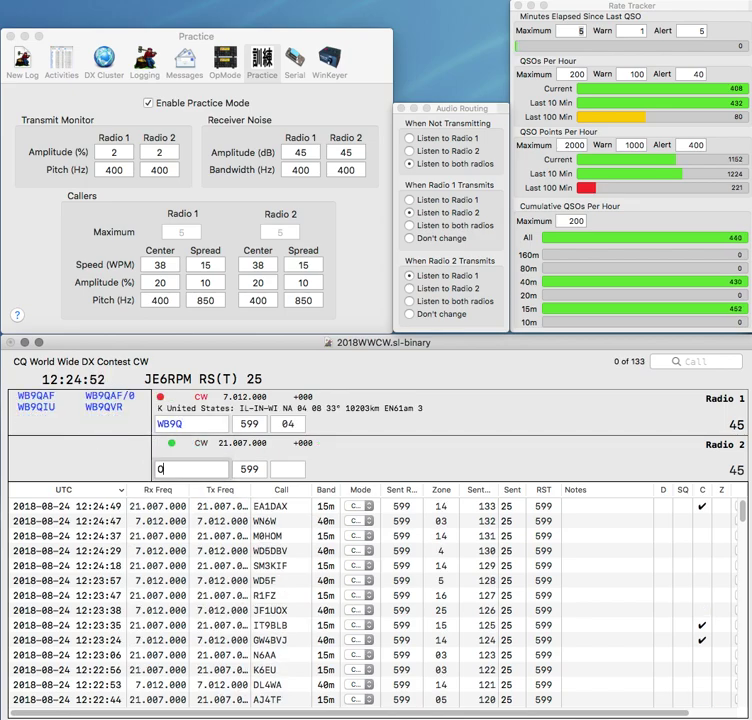
type("3GI")
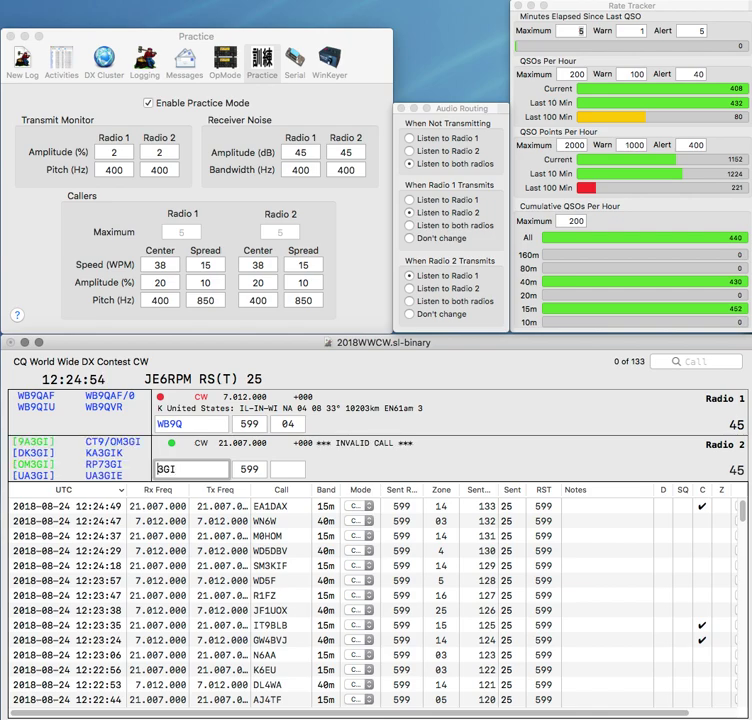
type("9A")
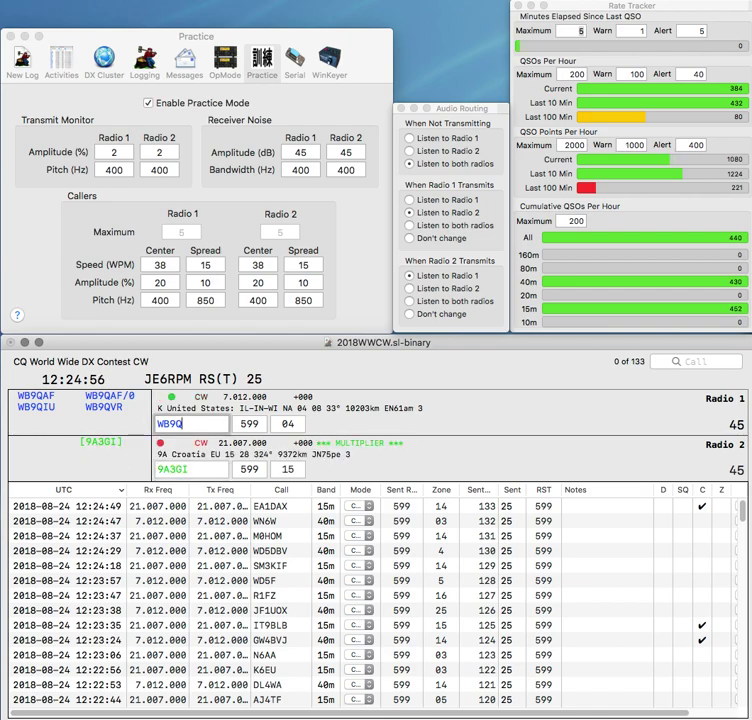
type("IU")
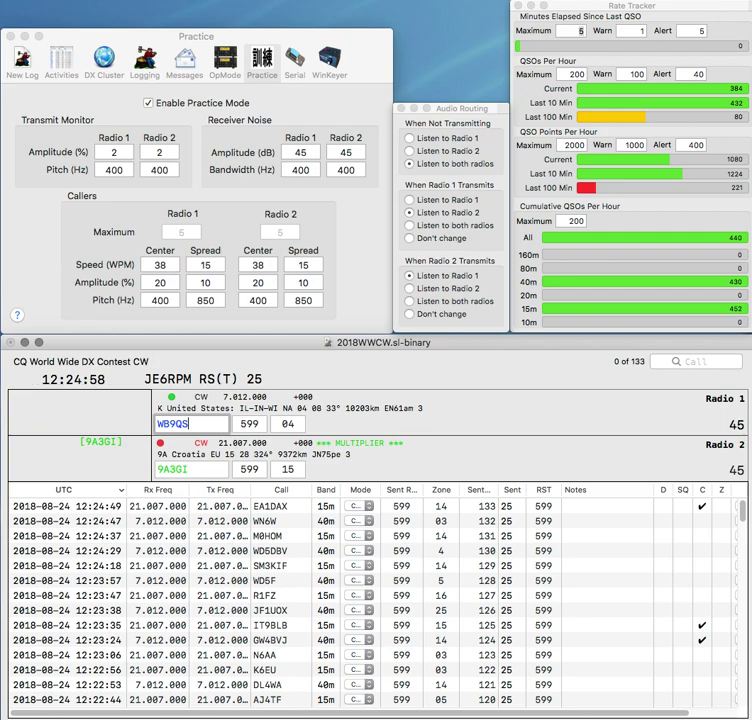
key("Tab")
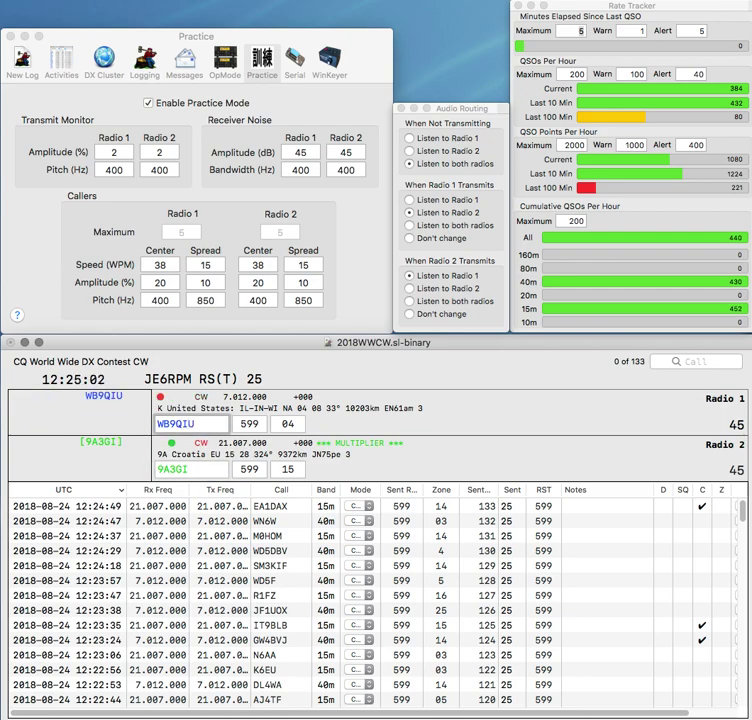
key("Return")
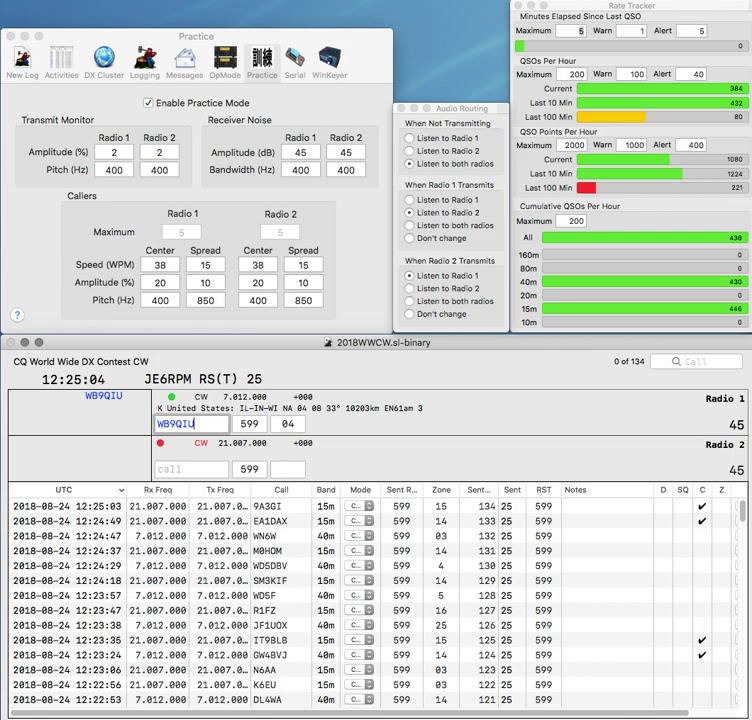
key("Return")
type("W9")
type("ZTR")
key("Return")
type("DM3P")
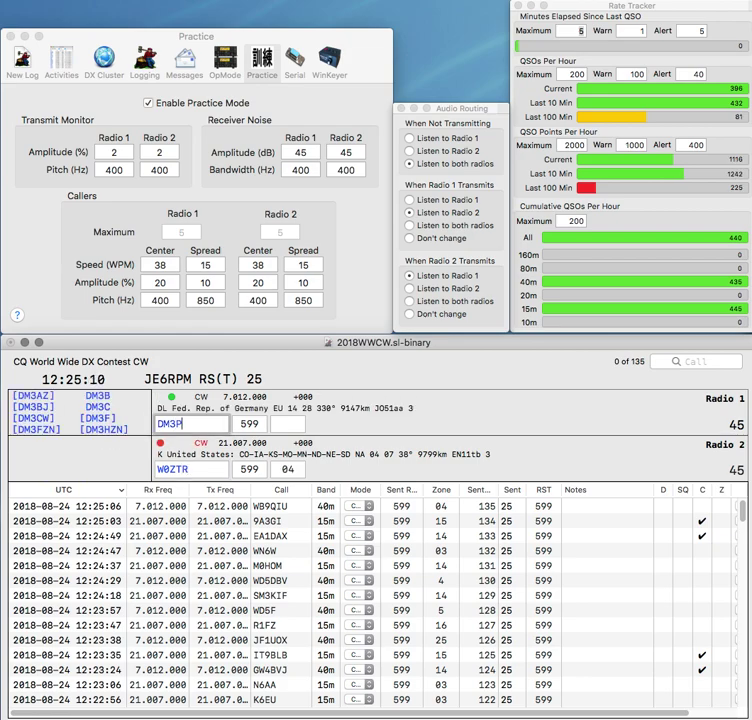
type("KK")
key("Return")
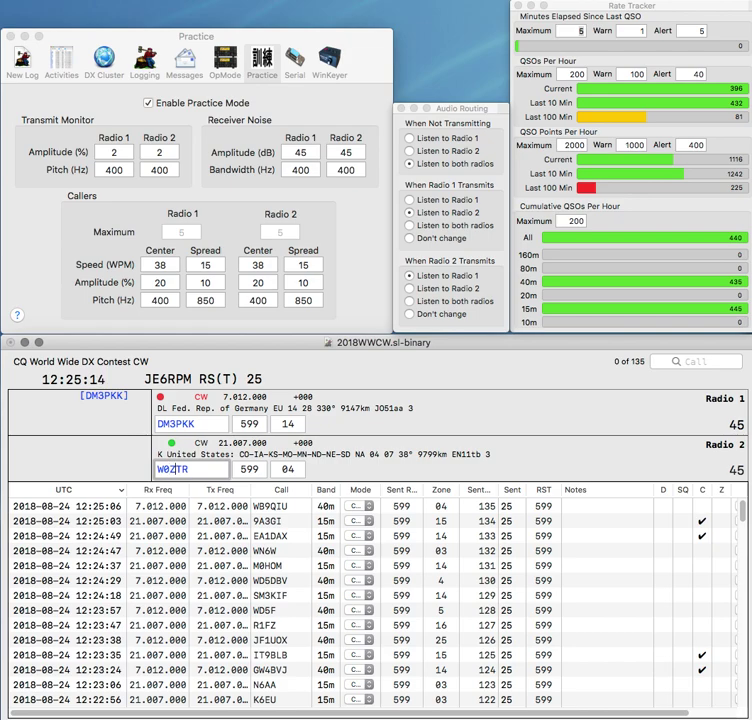
key("BackSpace")
type("L")
key("Return")
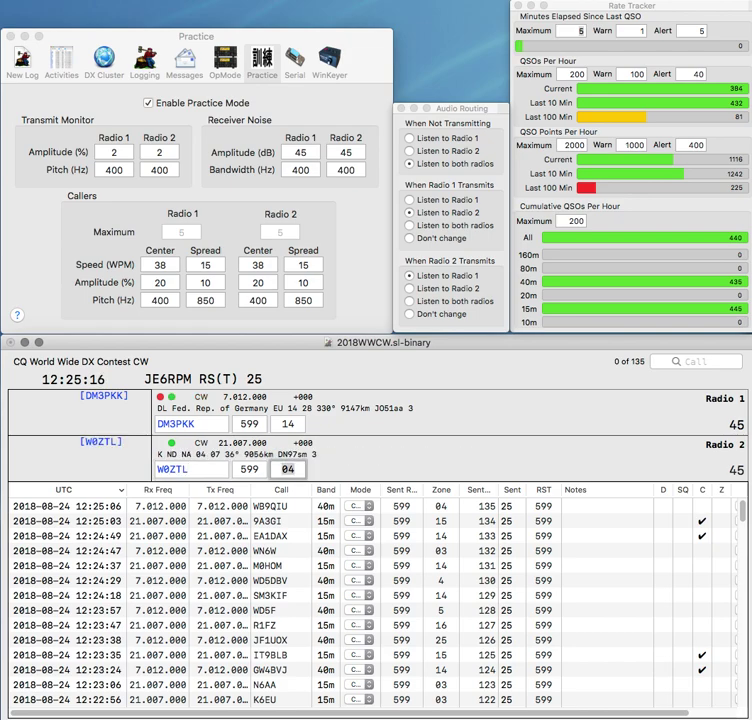
key("Return")
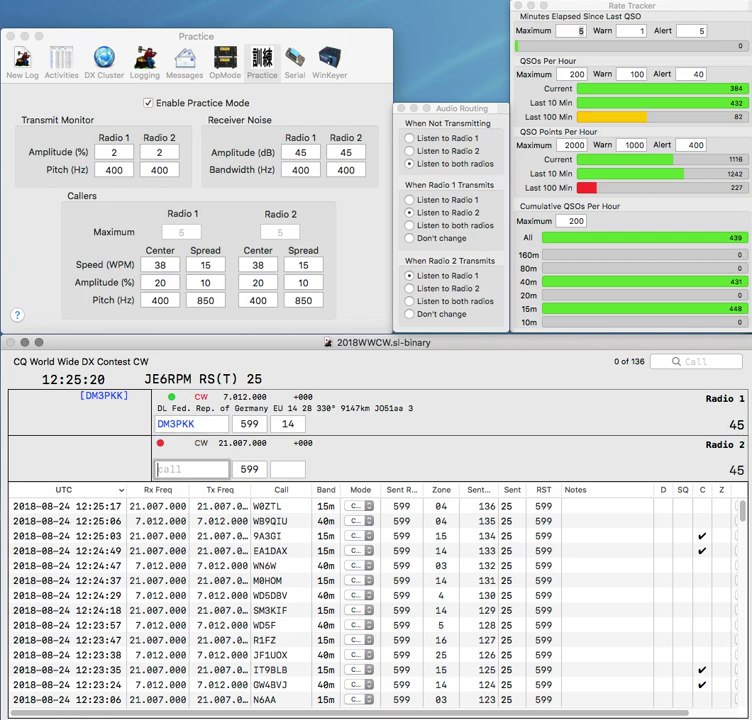
key("Return")
- Enter the partial call KJA on Radio 2, and build the Radio 1 call up from CM to JA1PCM
type("K")
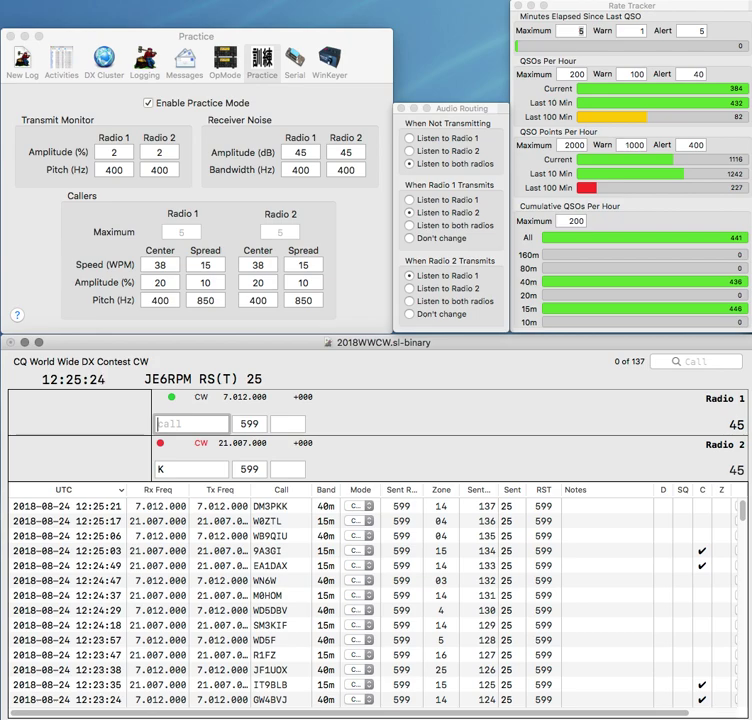
type("CM")
key("Return")
type("JA")
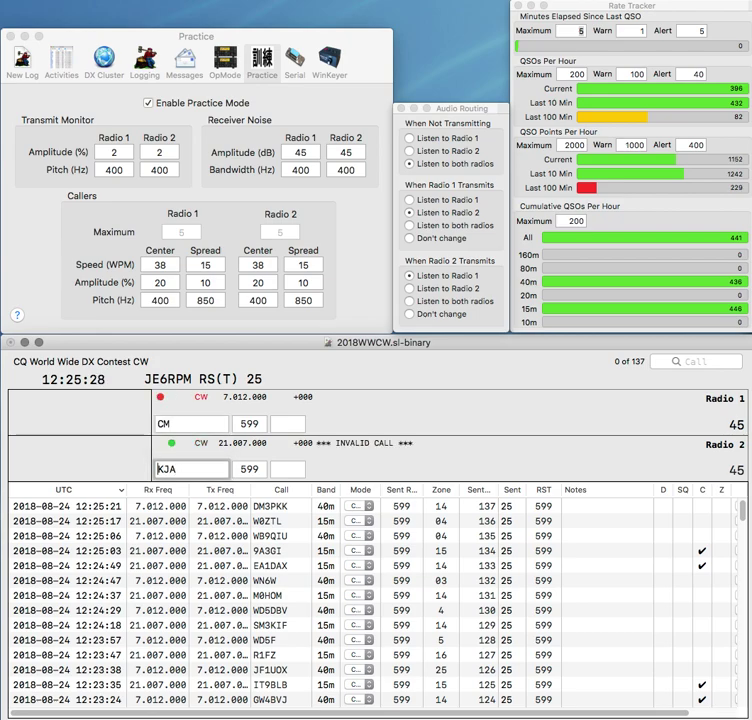
key("backslash")
type("JA1")
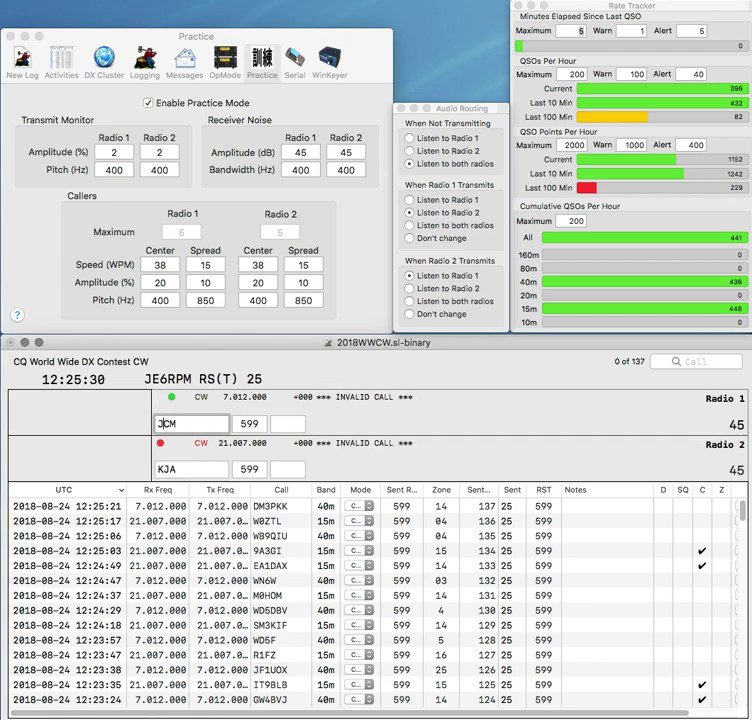
type("P")
key("Return")
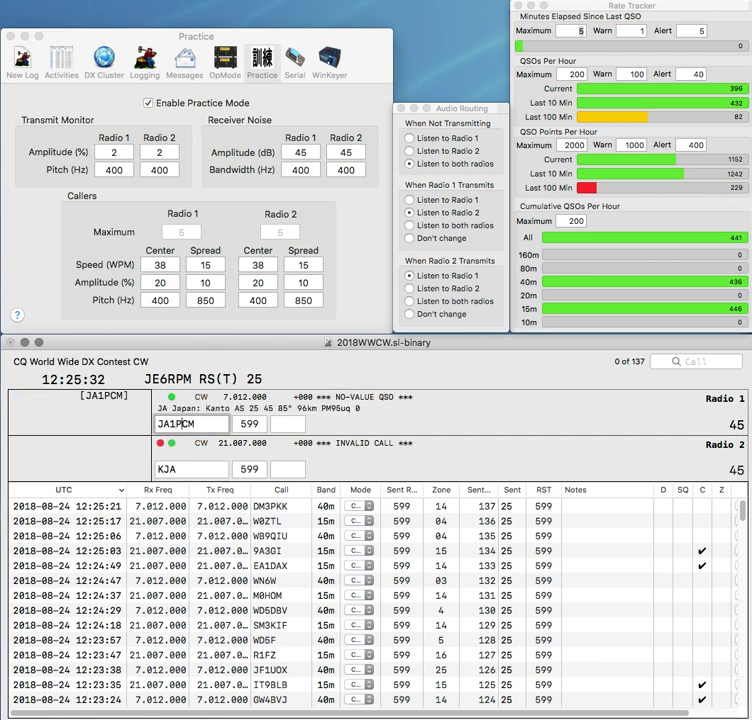
type("25")
key("backslash")
type("M4")
key("Return")
key("backslash")
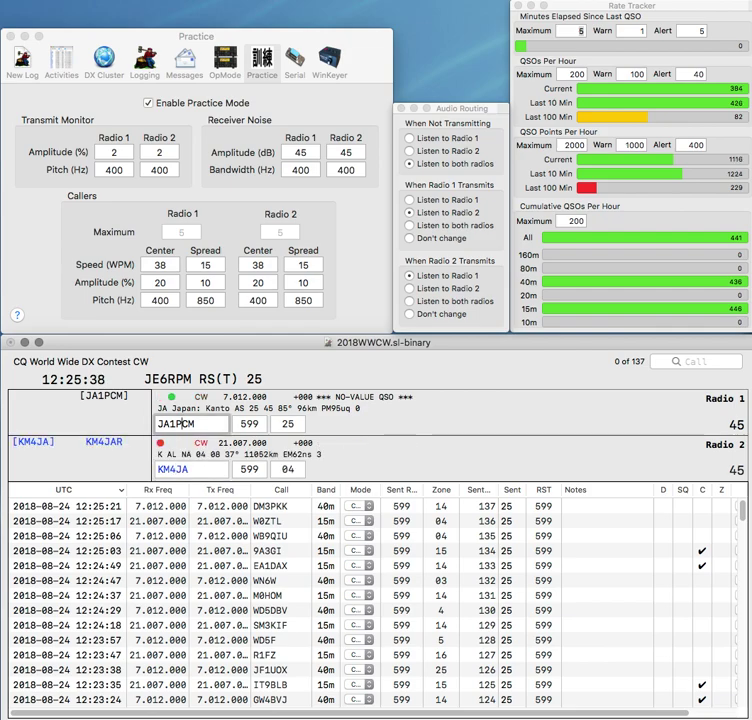
key("Return")
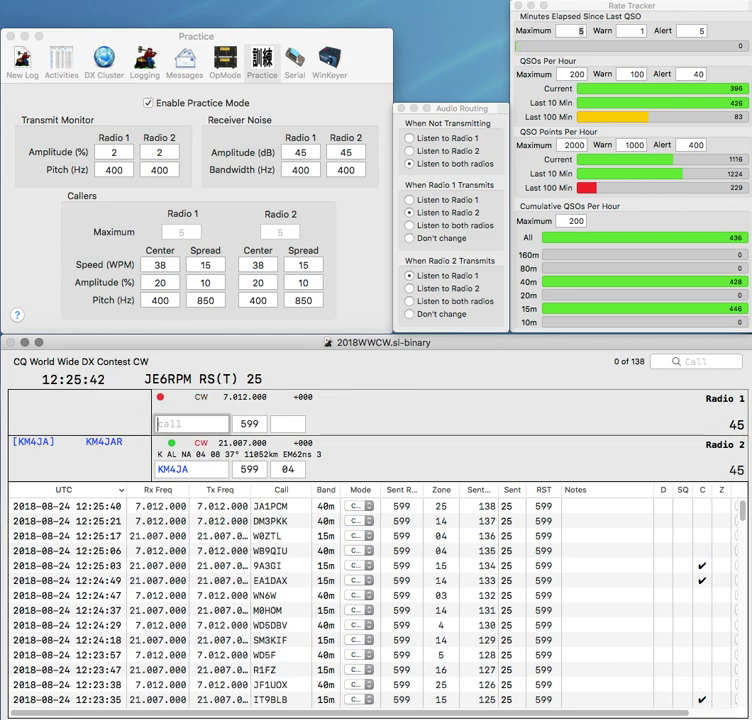
- Enter the call UY8IF on Radio 1 and the partial call BO on Radio 2, and log the UY8IF contact
type("UY8IF")
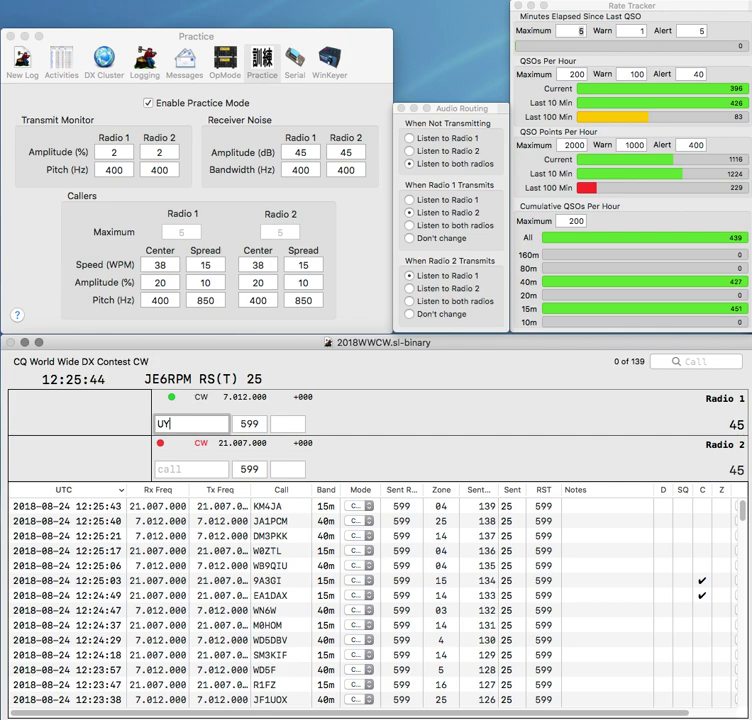
key("Return")
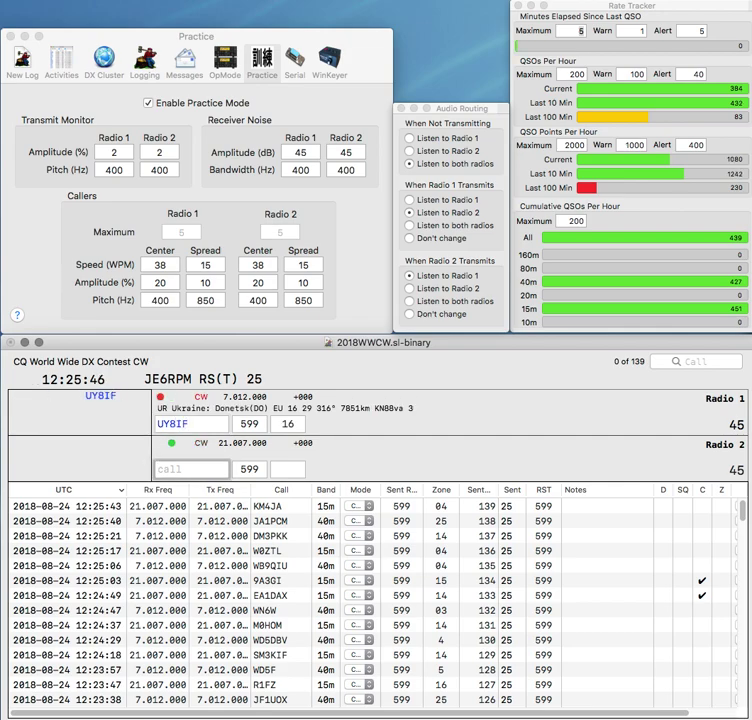
type("BO")
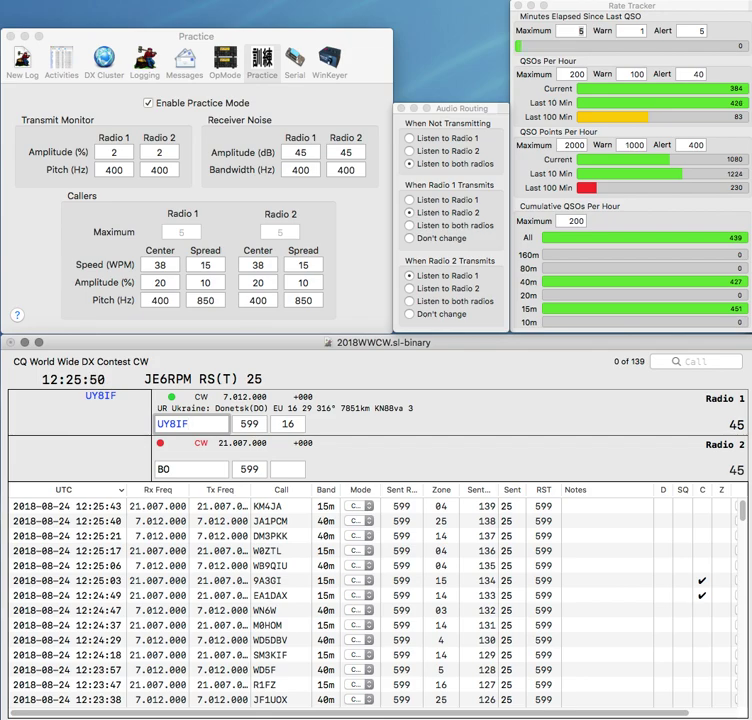
key("Return")
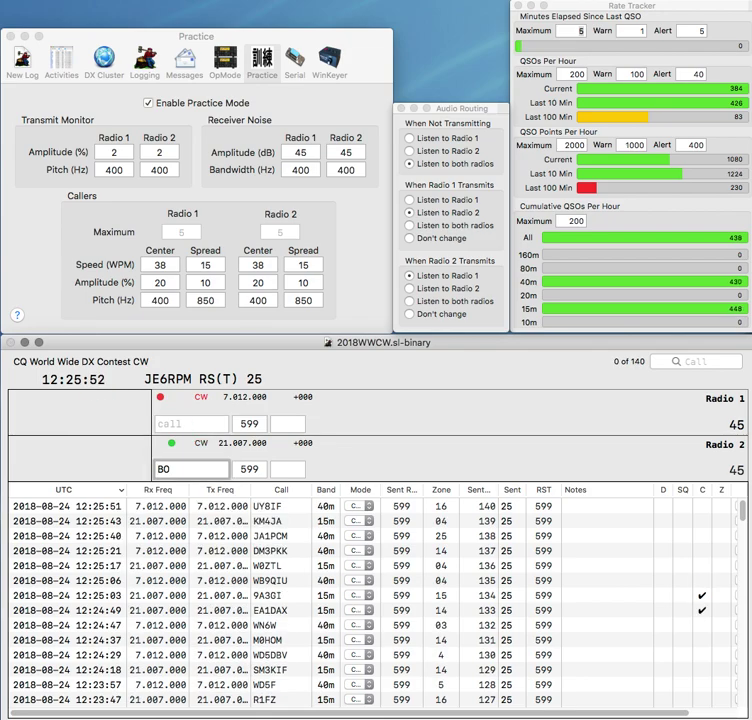
type("9J2")
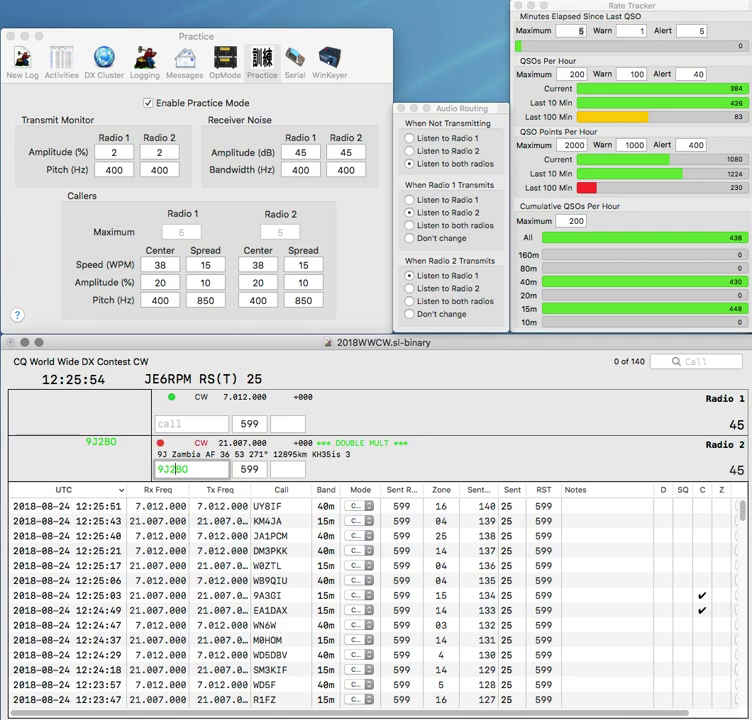
type("1R")
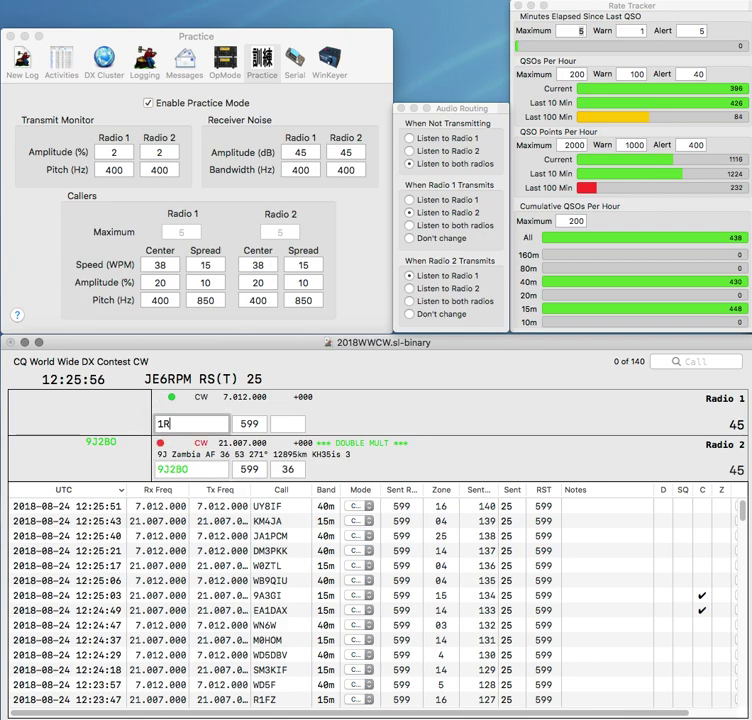
type("KE")
key("Return")
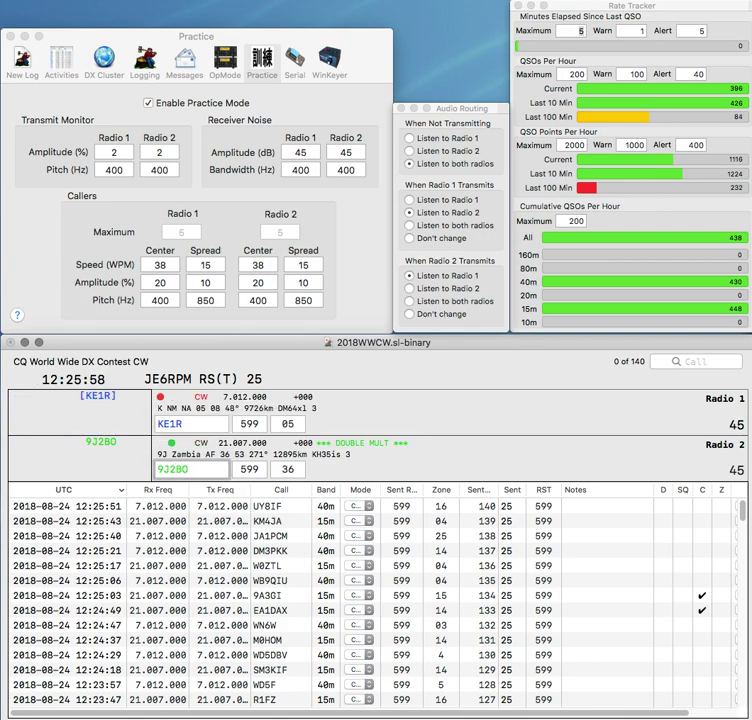
key("Return")
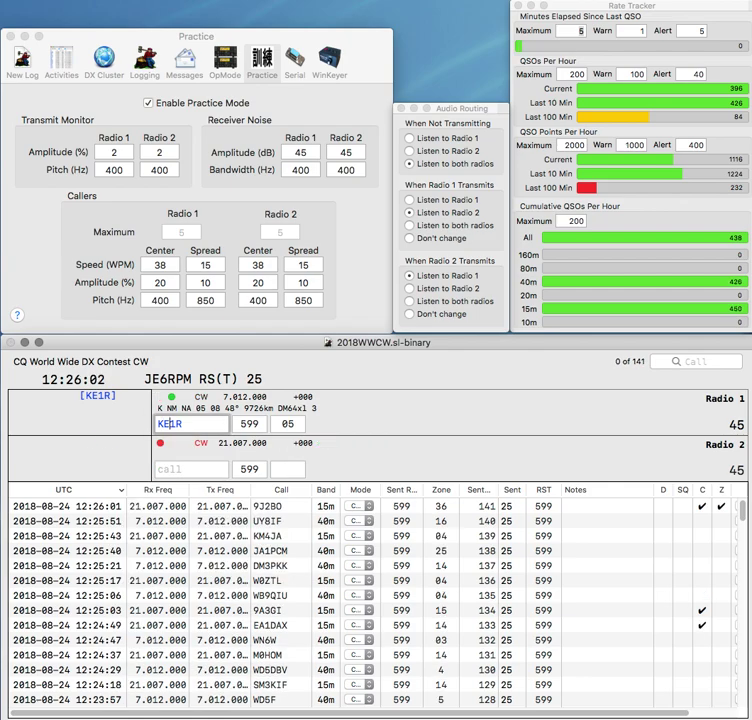
key("Left")
key("Delete")
type("X")
key("End")
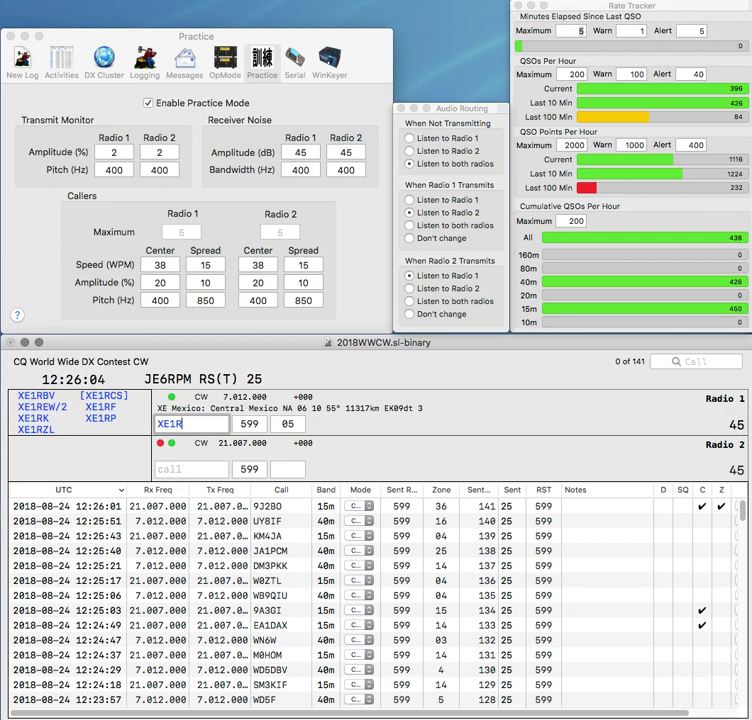
type("K")
key("Return")
type("TM7M")
key("Return")
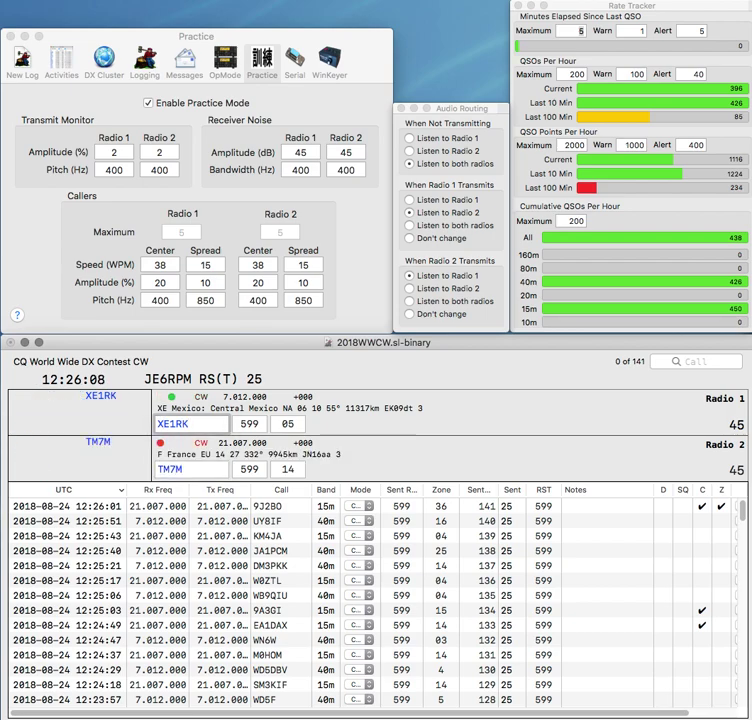
key("Tab")
type("6")
key("Tab")
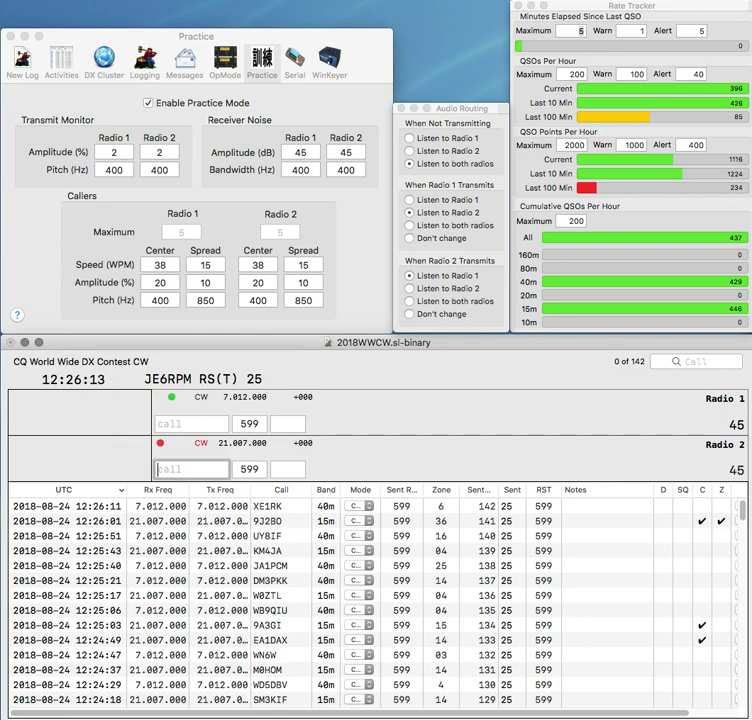
type("K1")
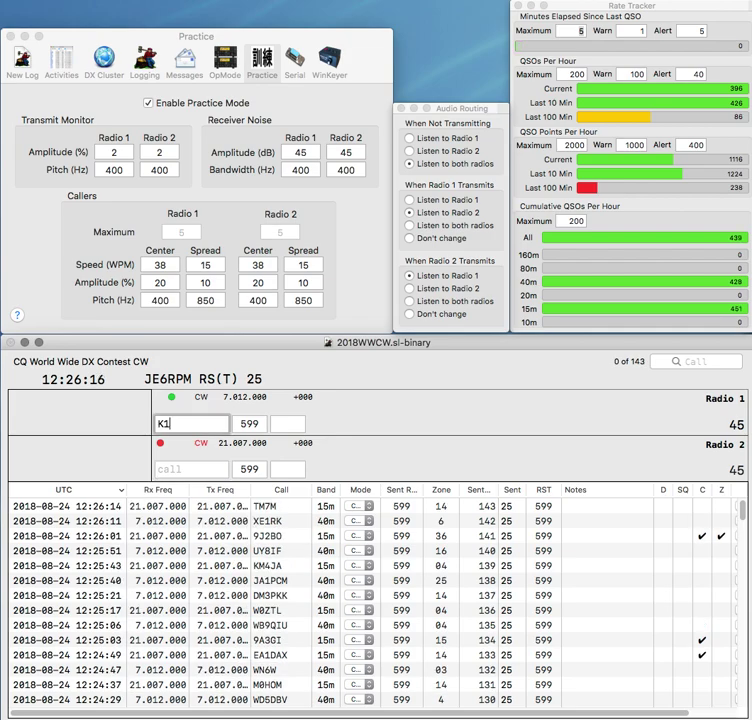
type("QVX")
key("Return")
type("6")
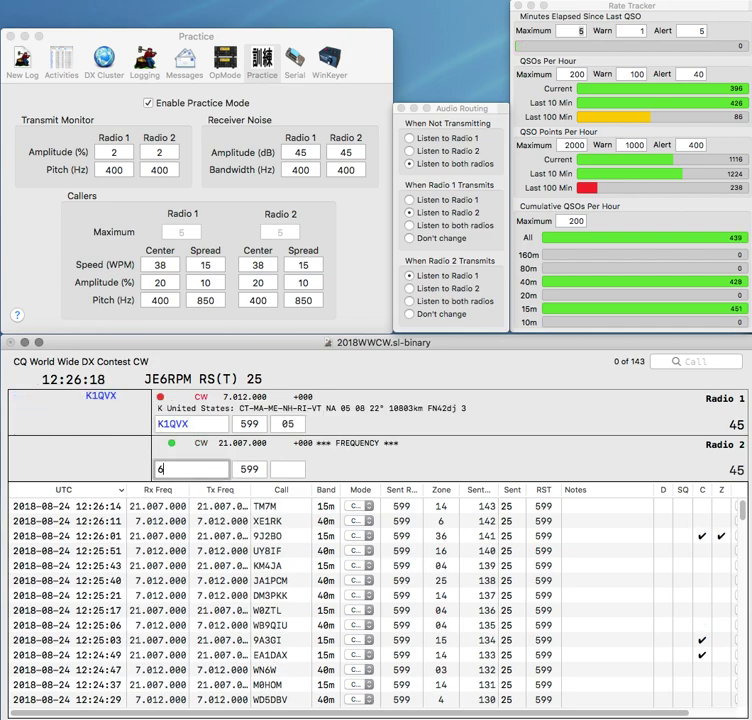
key("BackSpace")
type("H5")
key("BackSpace")
key("BackSpace")
type("K5W")
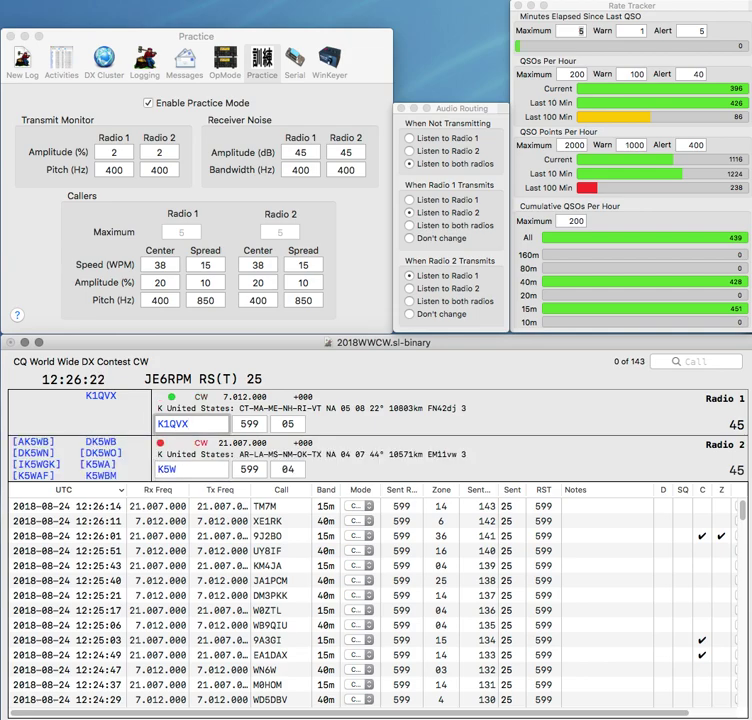
key("Return")
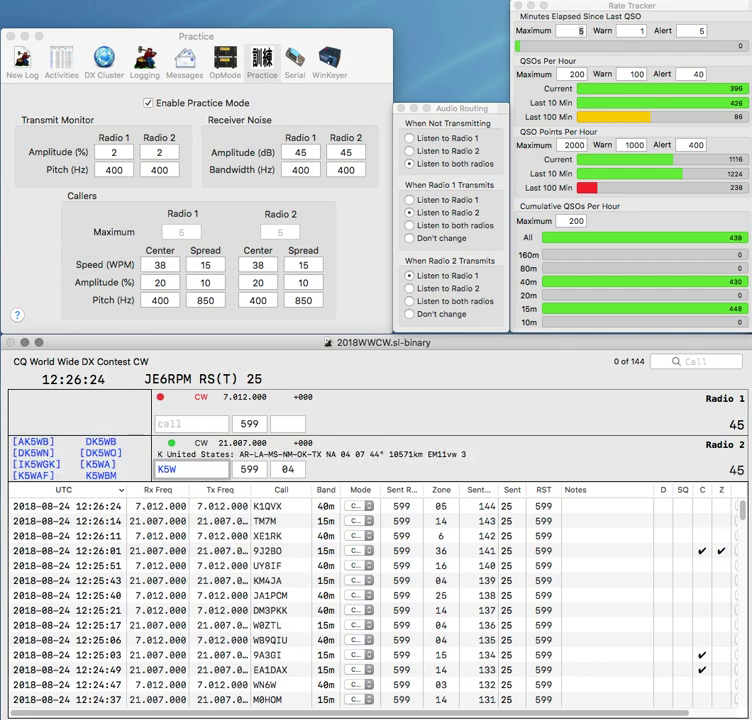
key("BackSpace")
type("OH")
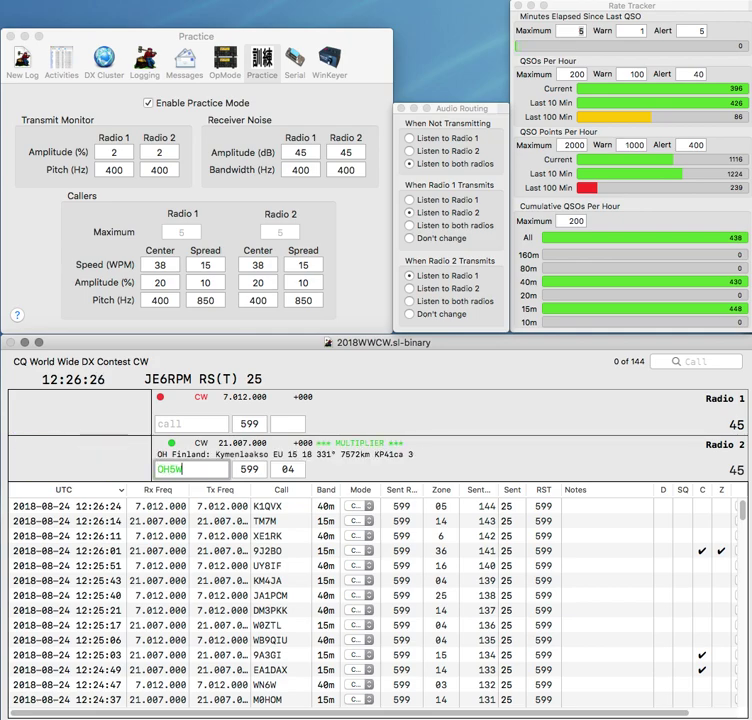
key("Right")
type("K")
key("Return")
type("SP6EUA")
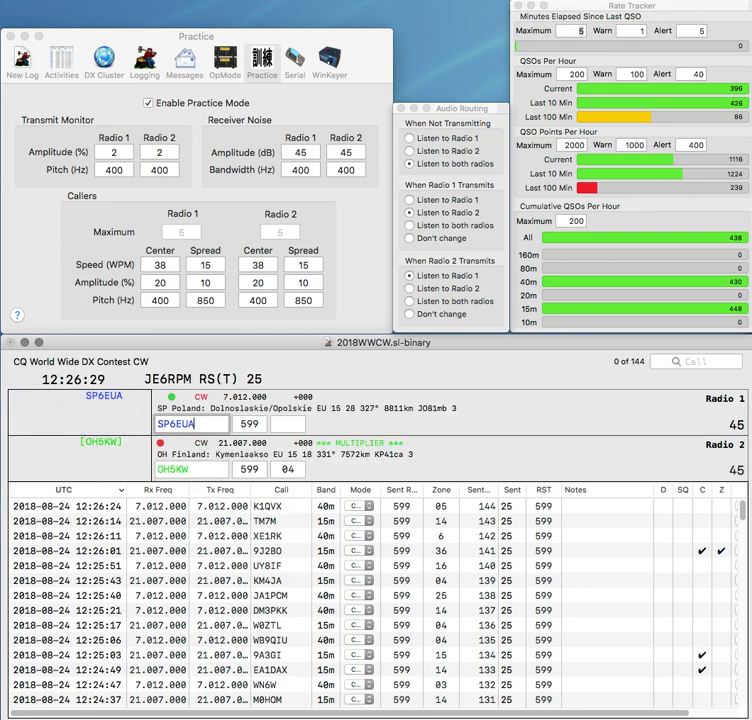
key("Return")
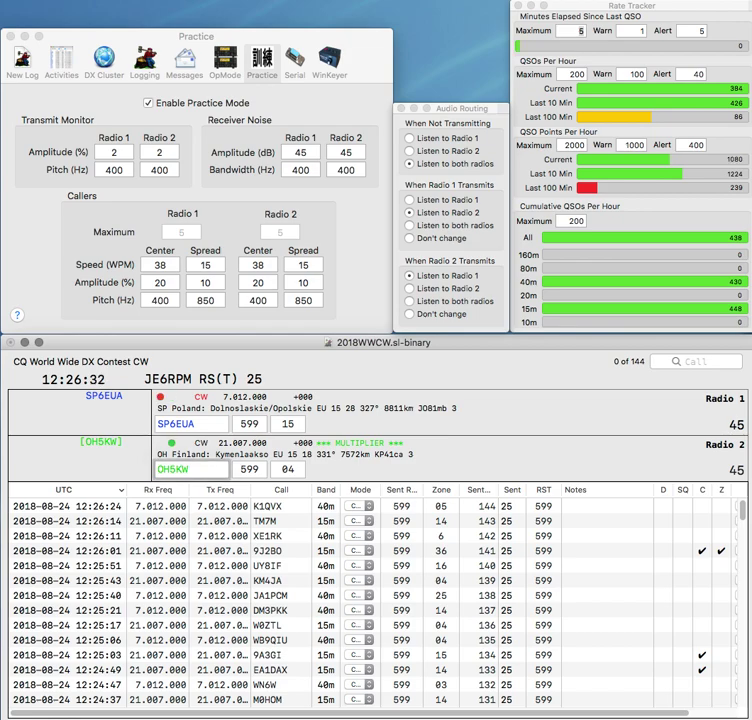
- Set zone 15 for OH5KW on Radio 2, and log both the OH5KW and SP6EUA contacts
key("Tab")
type("15")
key("Return")
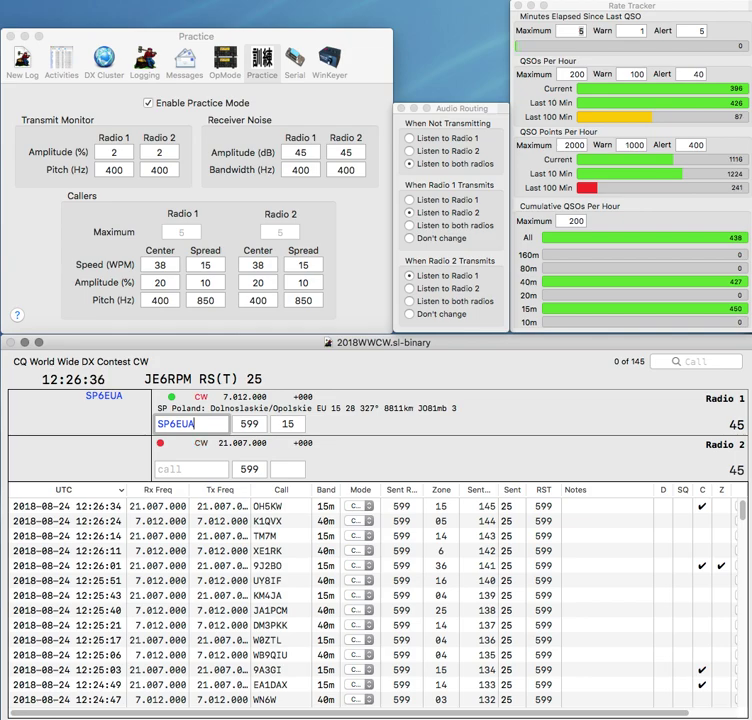
key("Return")
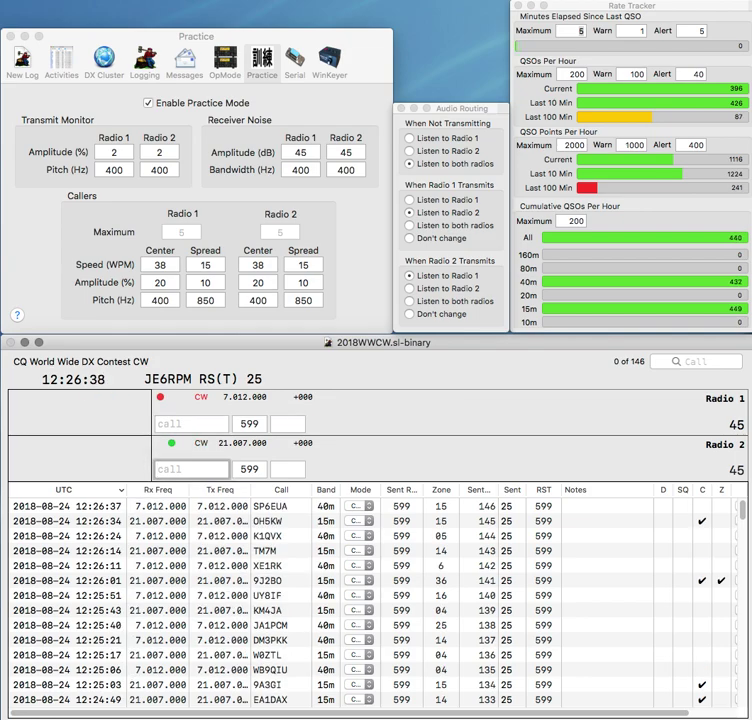
- Enter the partial call GZ on Radio 2 and W4 on Radio 1, and send each partial call
type("GZ")
key("Return")
type("P")
key("BackSpace")
type("W4")
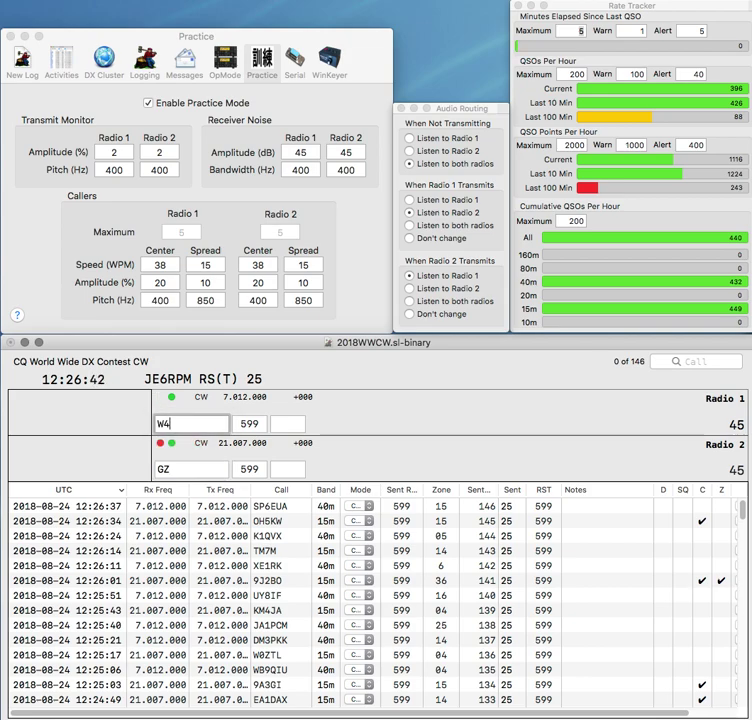
key("Return")
- Complete the Radio 2 call as CT7AGZ and the Radio 1 call as W4OJ, and log the CT7AGZ contact
type("K")
key("BackSpace")
type("CT7A")
key("Return")
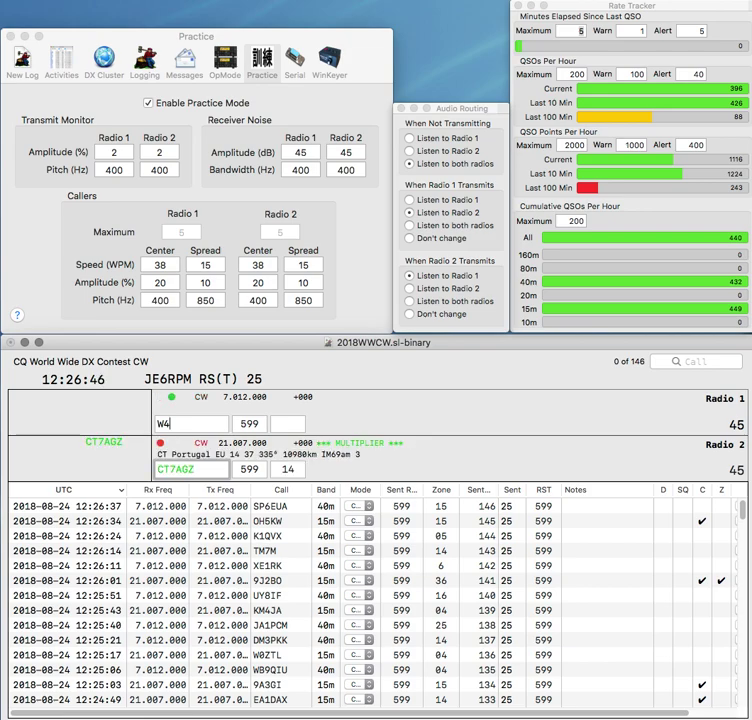
type("OJ")
key("Return")
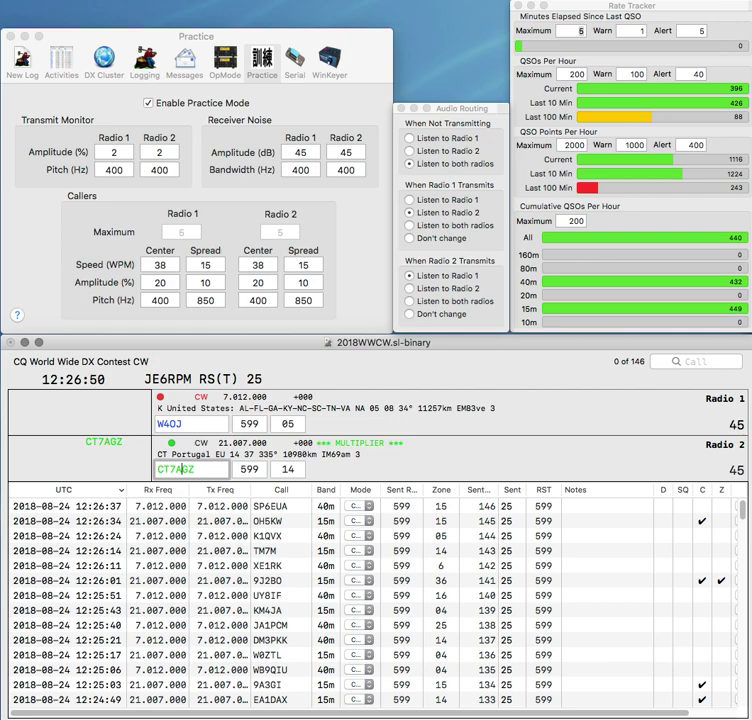
key("Return")
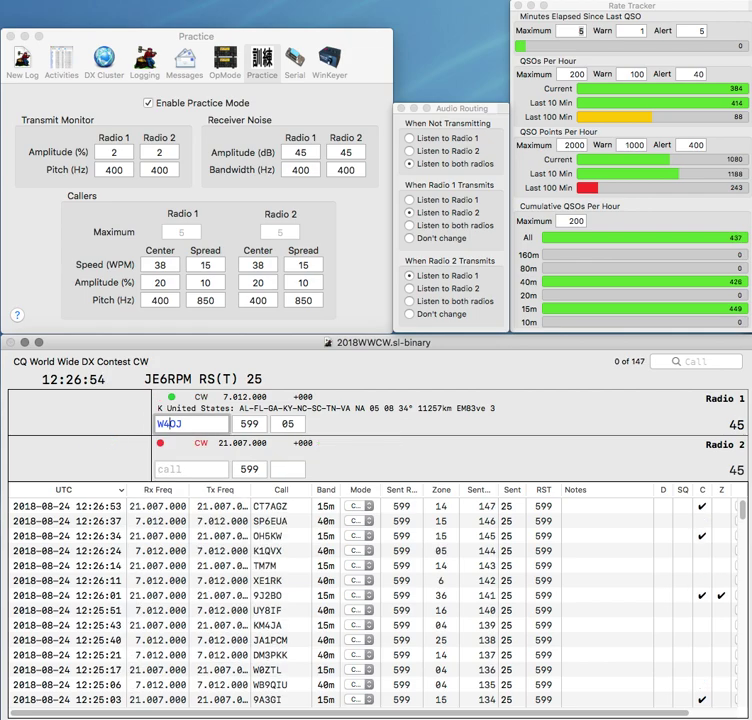
key("Left")
key("Left")
key("BackSpace")
type("5EC")
key("Delete")
key("Return")
type("N9B")
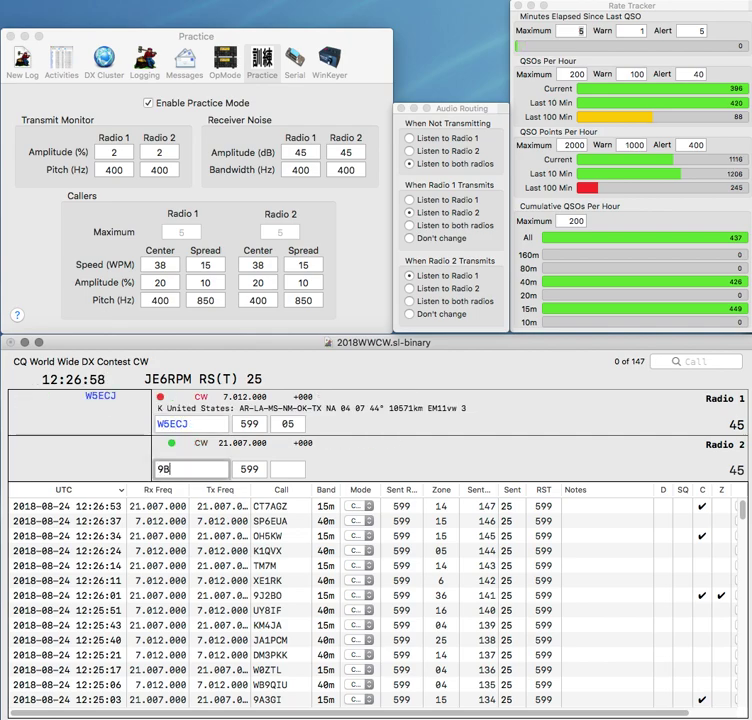
key("Return")
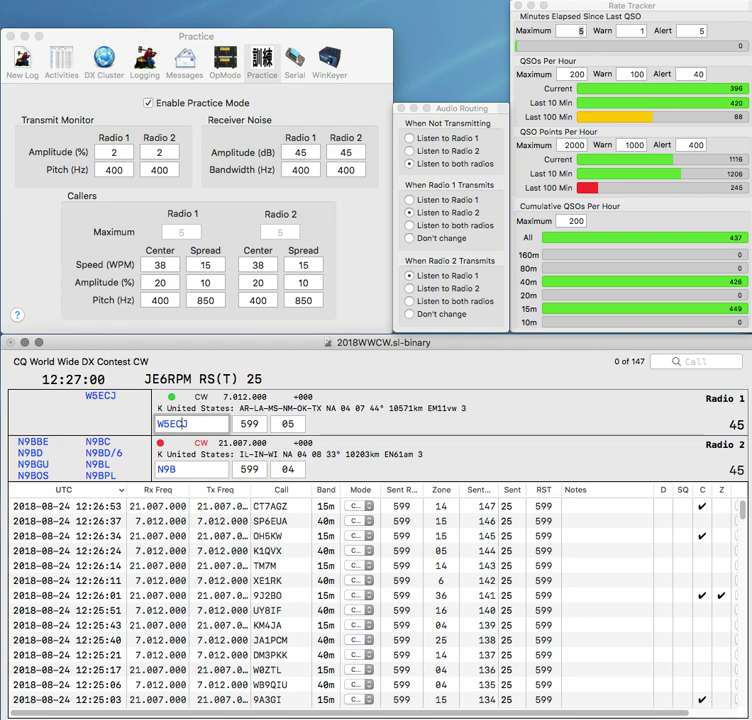
key("Tab")
type("4")
key("Return")
key("BackSpace")
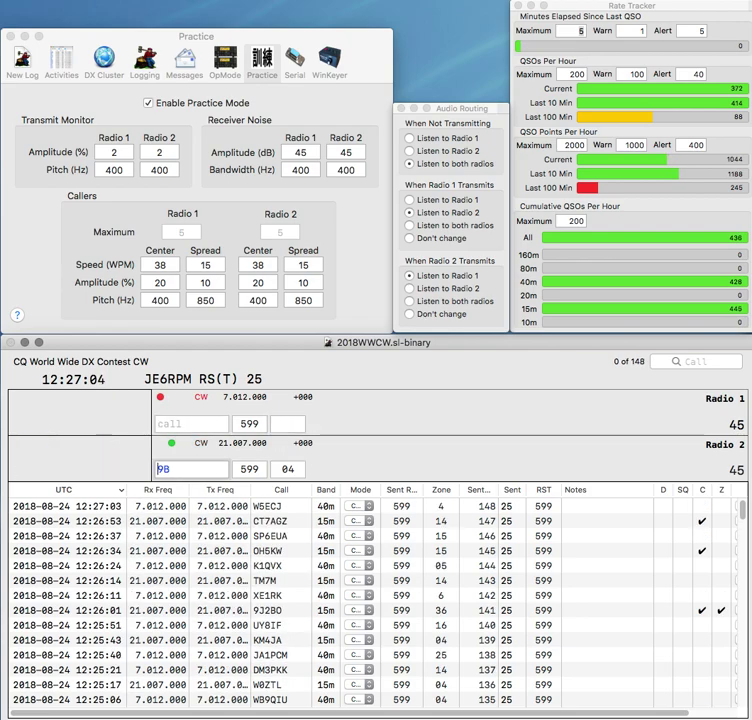
type("RN")
key("Return")
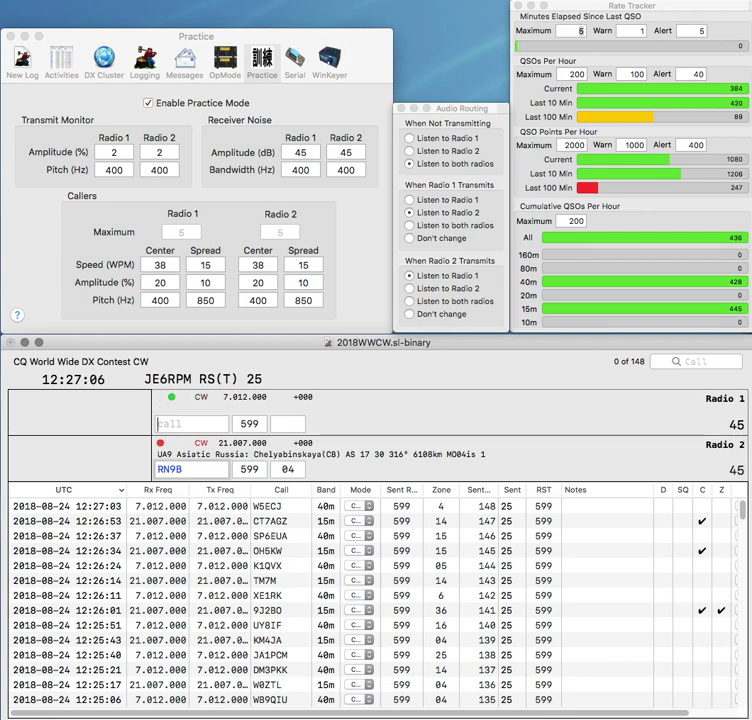
type("W7OLY")
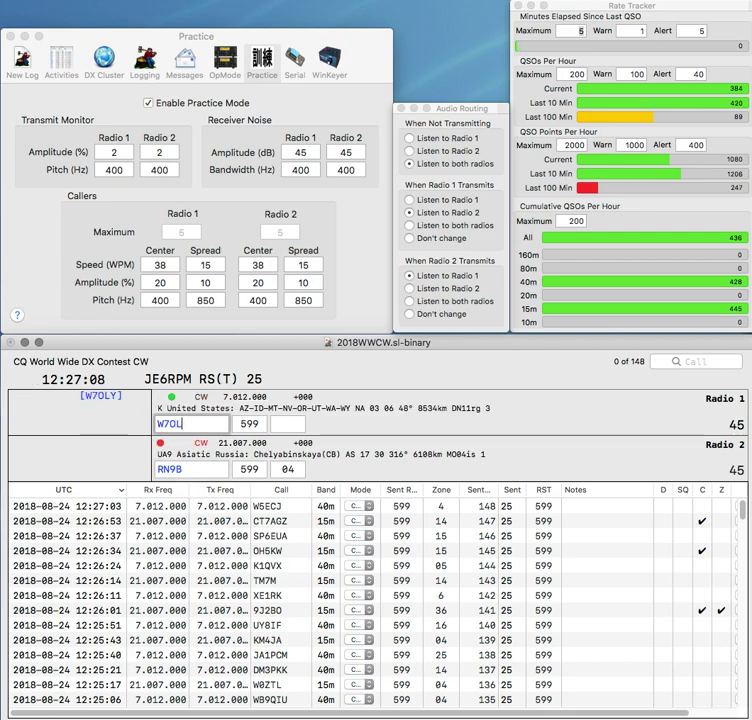
key("Return")
- Correct the Radio 2 call to RN0C and send the reply to that station
key("Right")
key("Right")
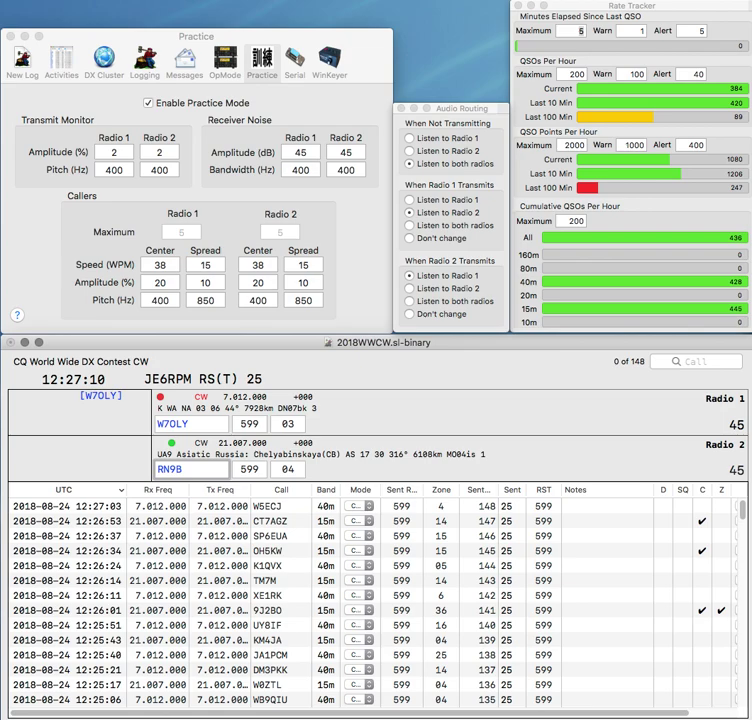
key("Delete")
type("0C")
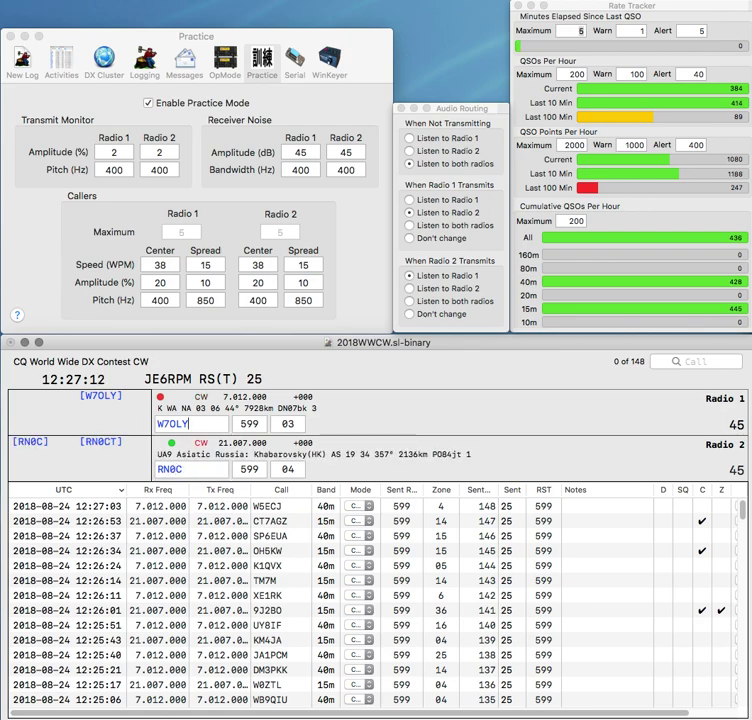
key("Return")
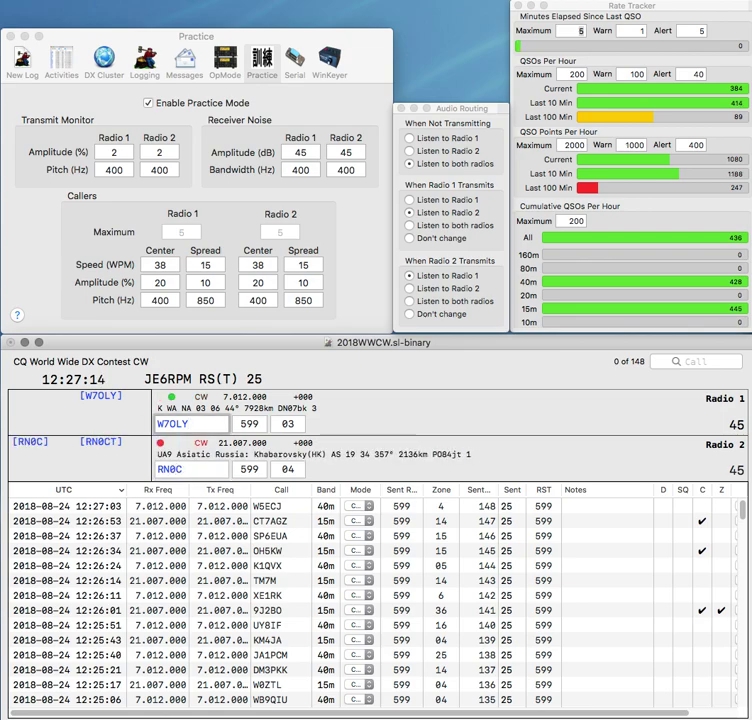
key("Return")
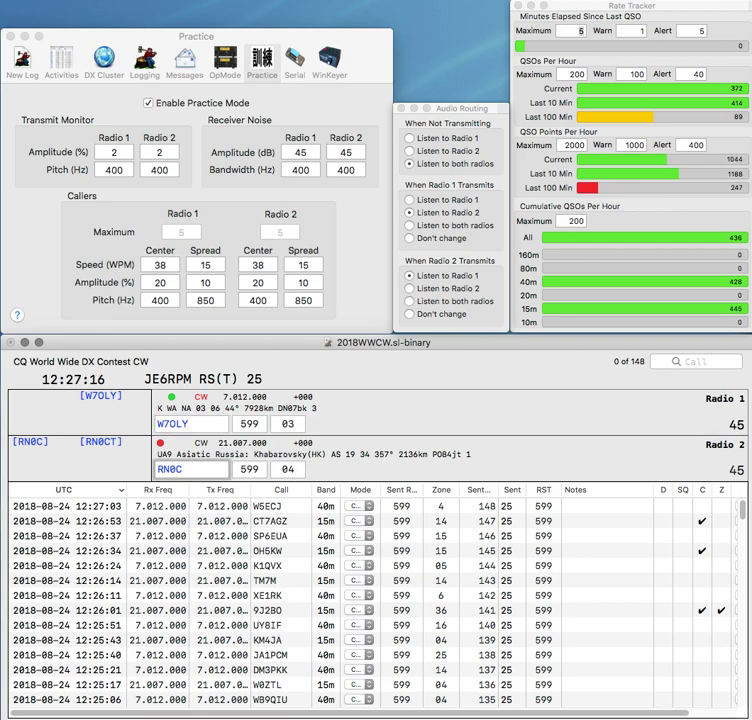
key("space")
type("19")
key("Return")
- Enter the partial calls EA2 on Radio 1 and KR on Radio 2, sending each one
type("EA2")
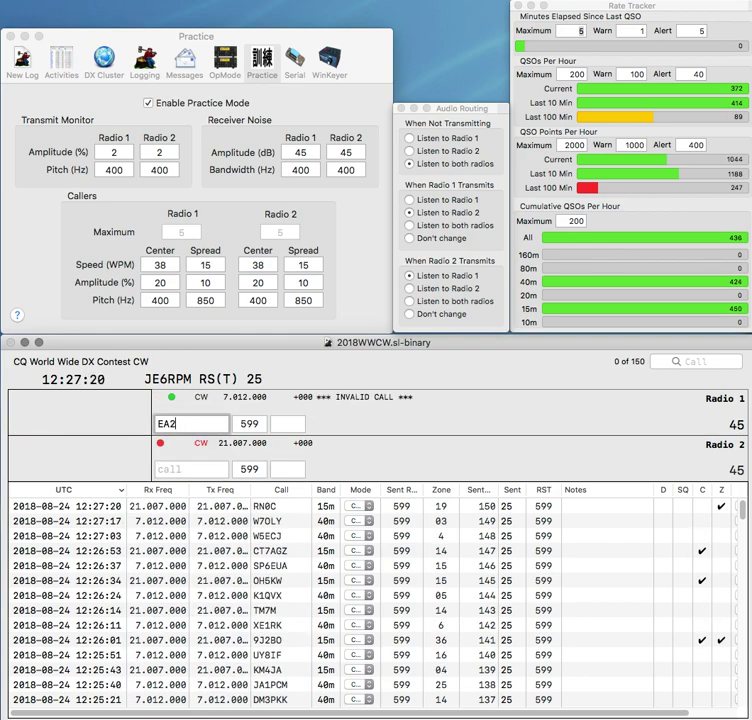
key("Return")
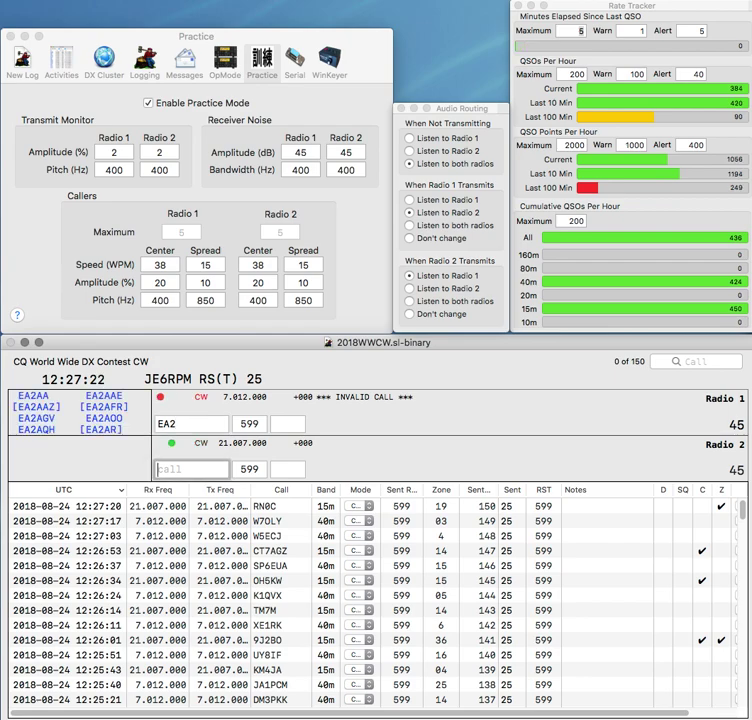
type("KR")
key("Return")
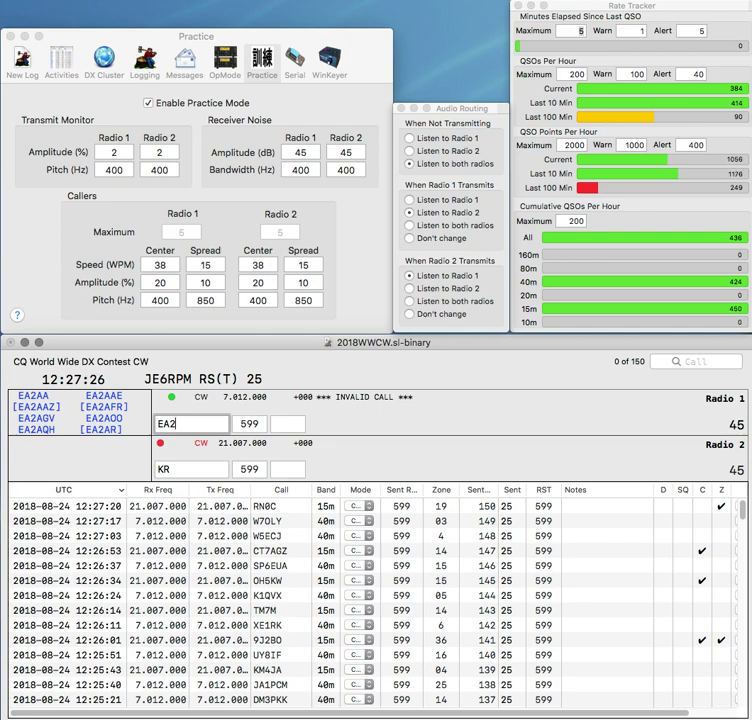
type("AZ")
key("Return")
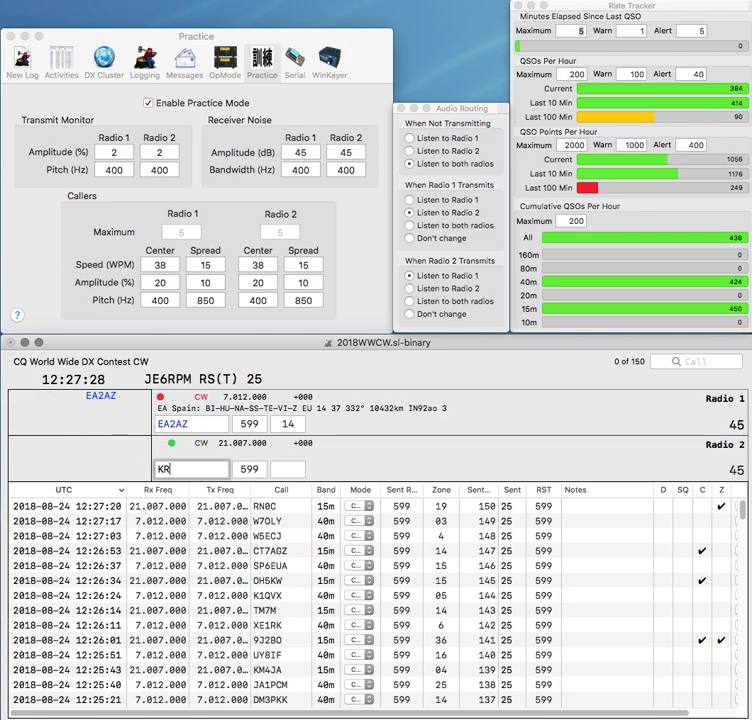
key("BackSpace")
type("D9NDX")
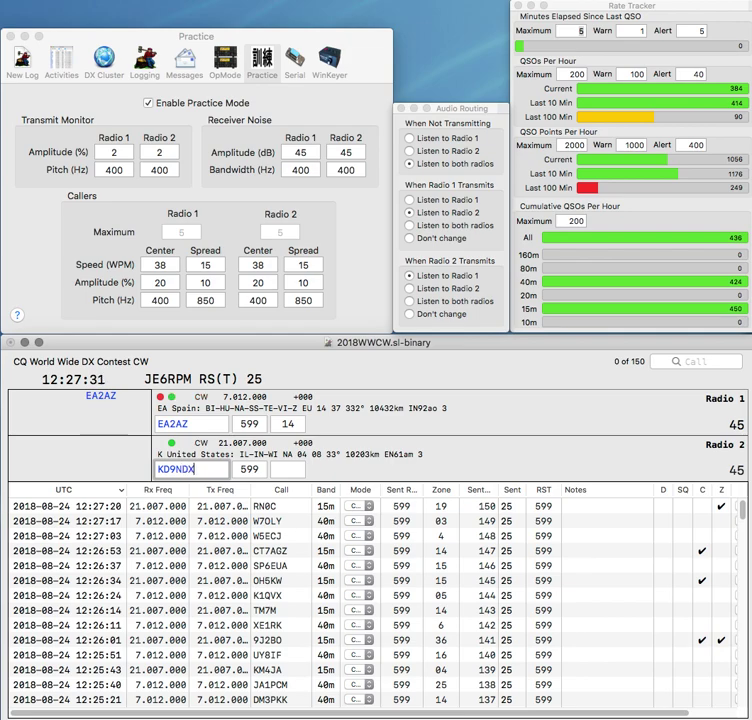
key("Return")
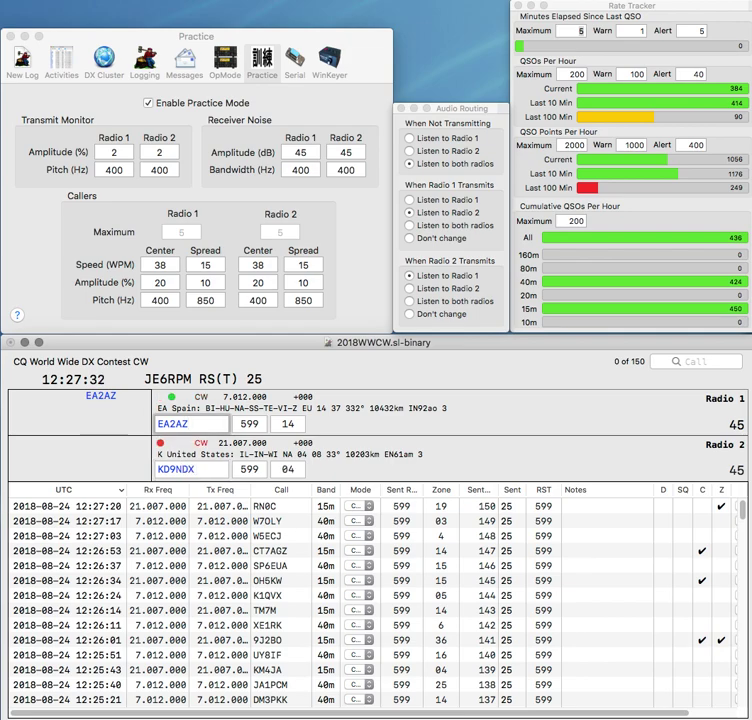
left_click(170, 468)
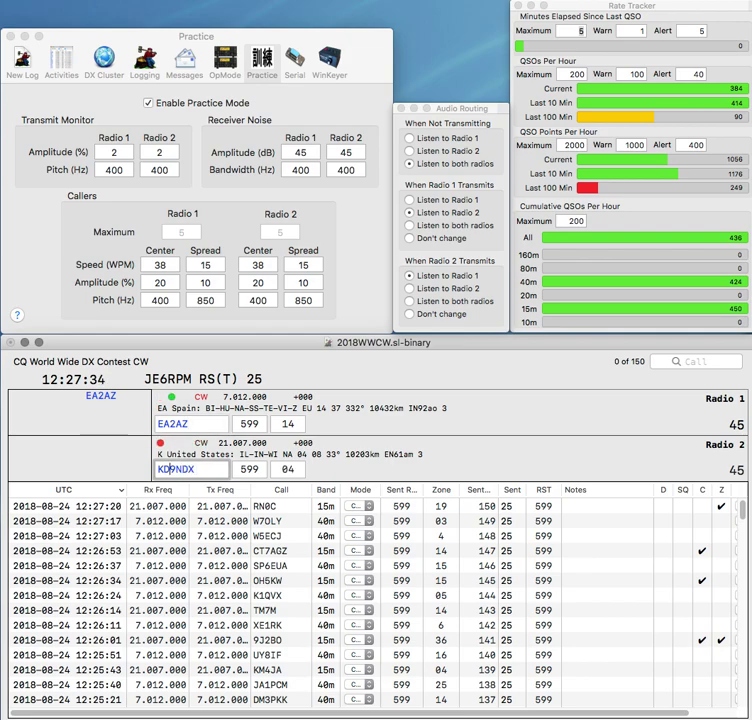
key("Return")
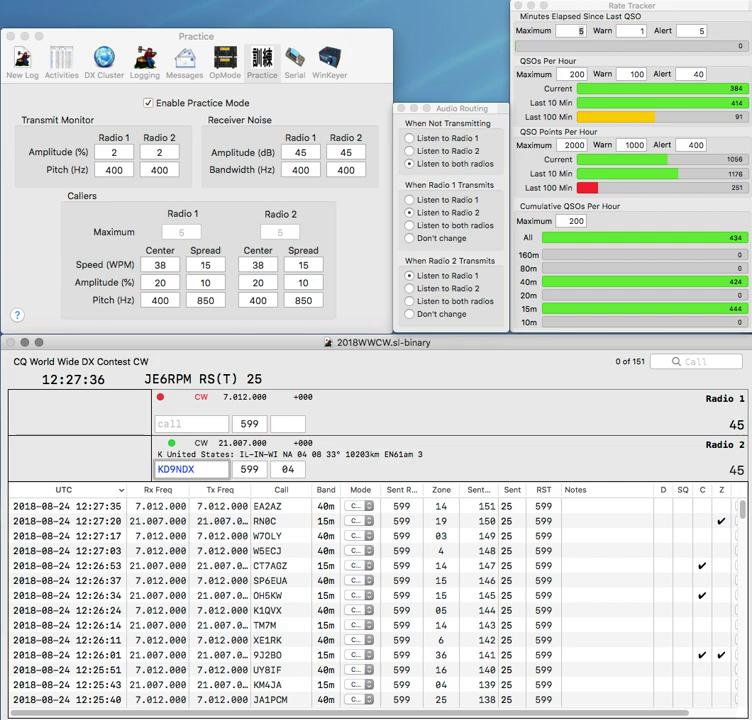
key("BackSpace")
type("8")
key("Delete")
key("Return")
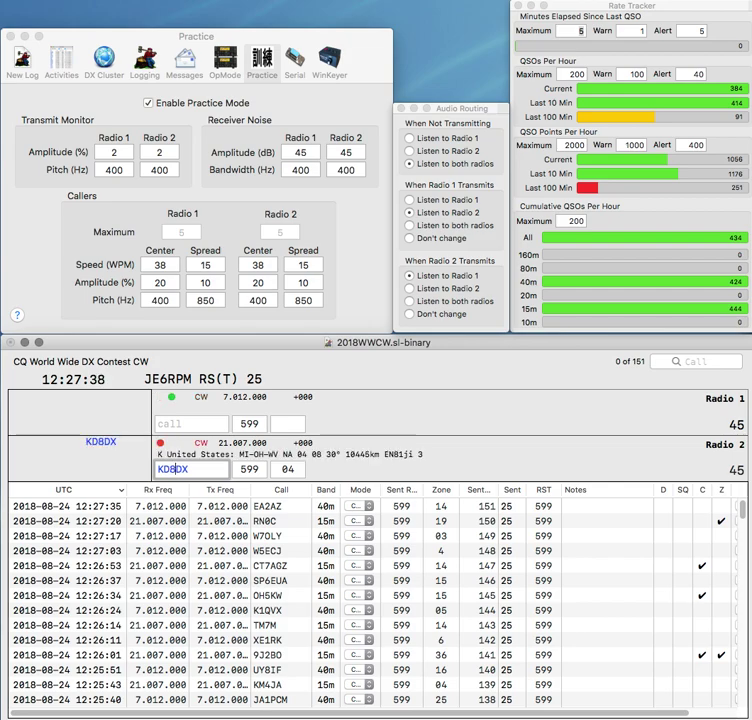
- Send the partial call AJ on Radio 1, then correct the Radio 2 call to KD8NX and send it
type("AJI")
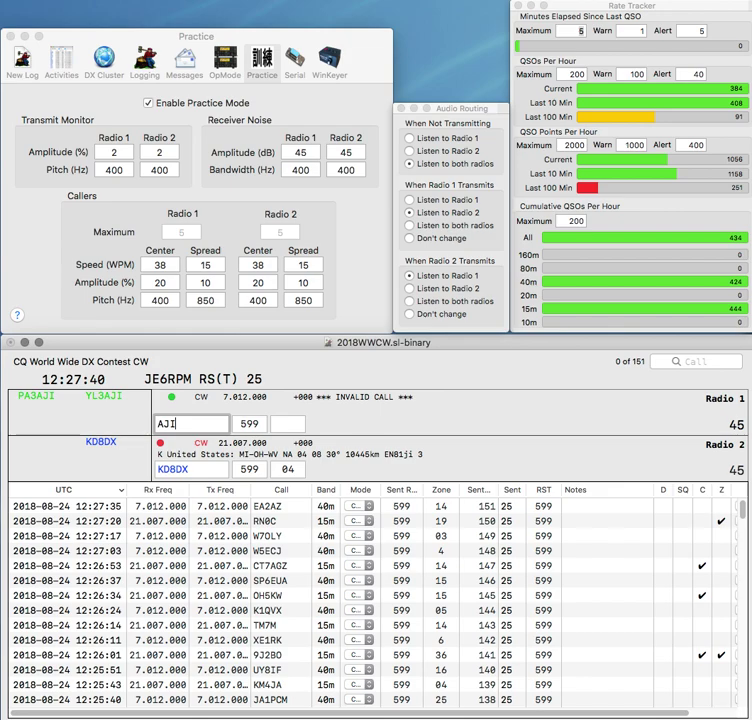
key("BackSpace")
key("Return")
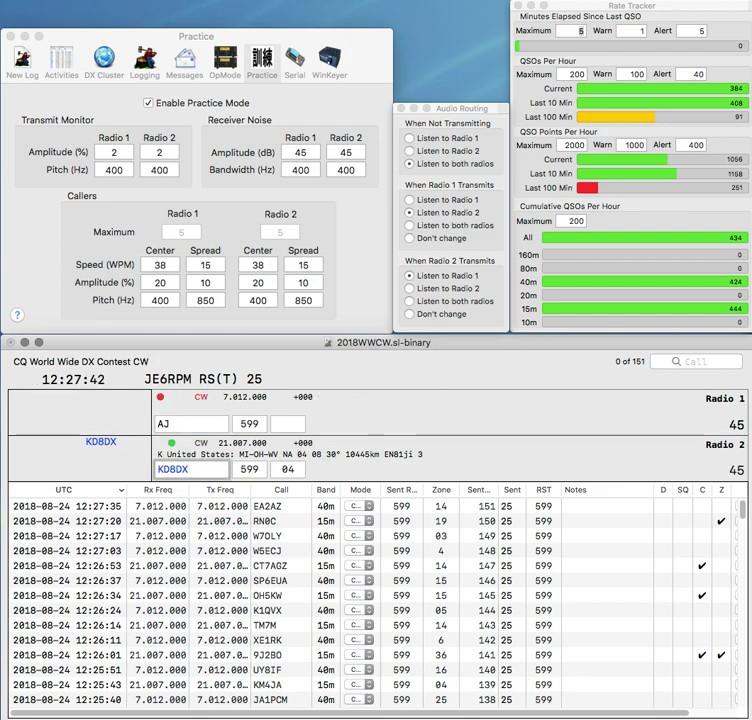
key("BackSpace")
type("N")
key("Return")
type("JA1IAZ")
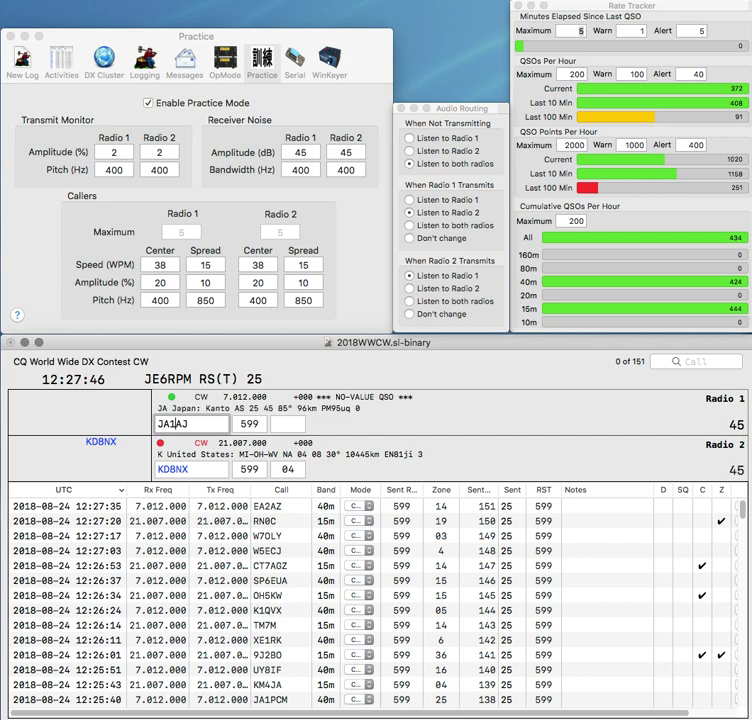
key("Delete")
key("Delete")
key("Return")
key("Return")
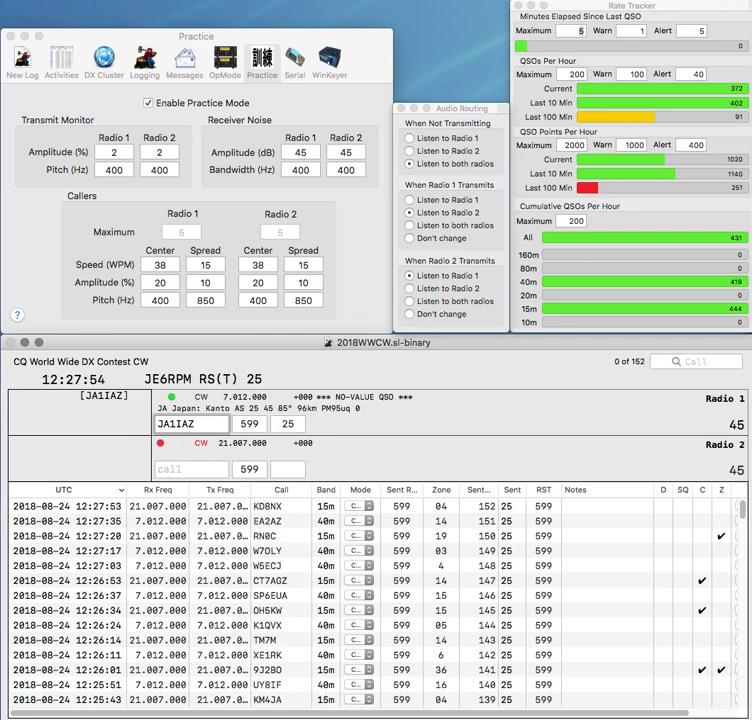
key("Return")
type("DF7JU")
key("Return")
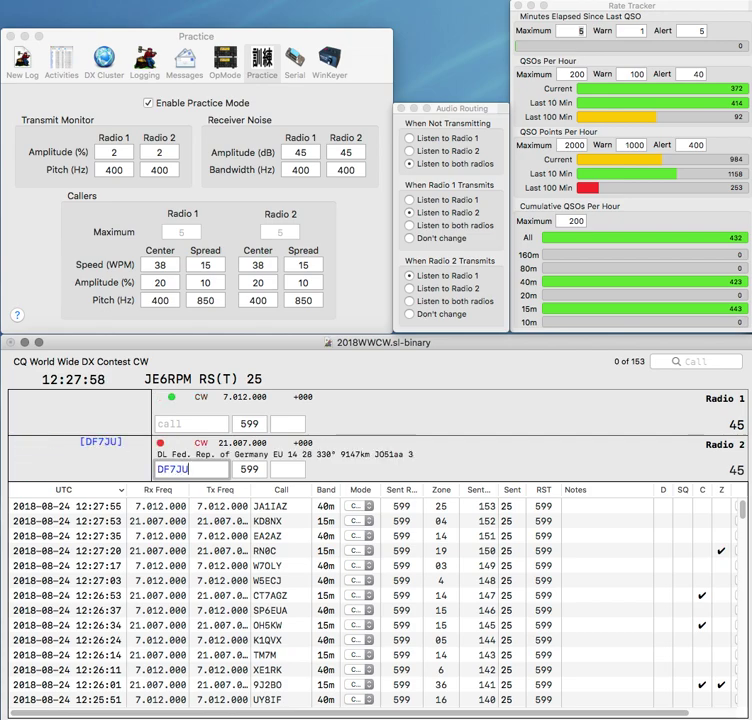
type("ZS2HR")
key("Return")
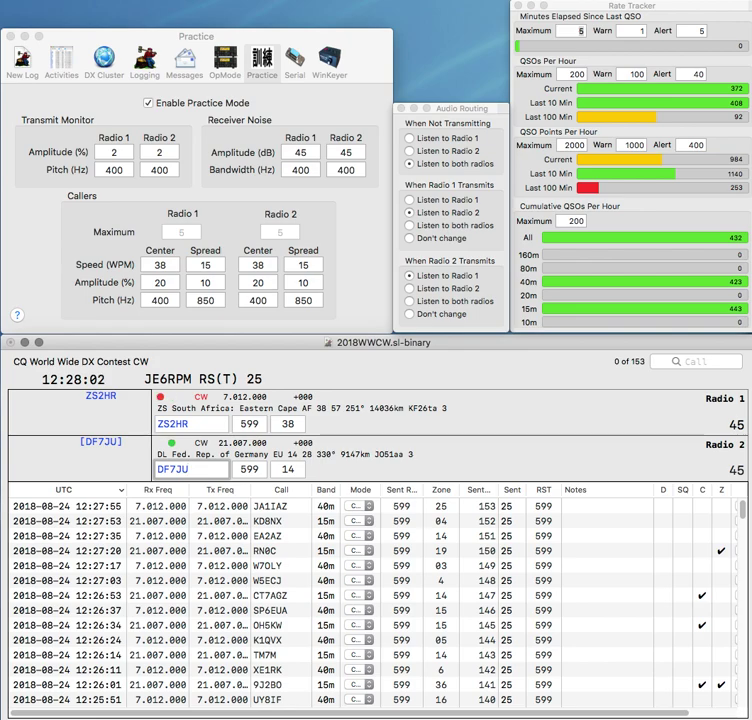
key("Return")
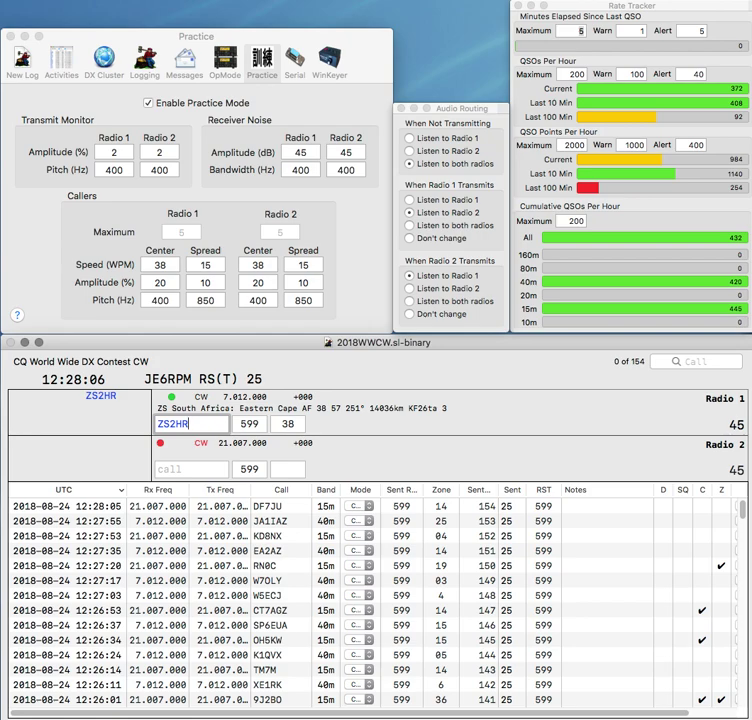
key("Return")
- Enter KB0VSJ on Radio 2 and the partial call G on Radio 1, sending each one
type("KB0V")
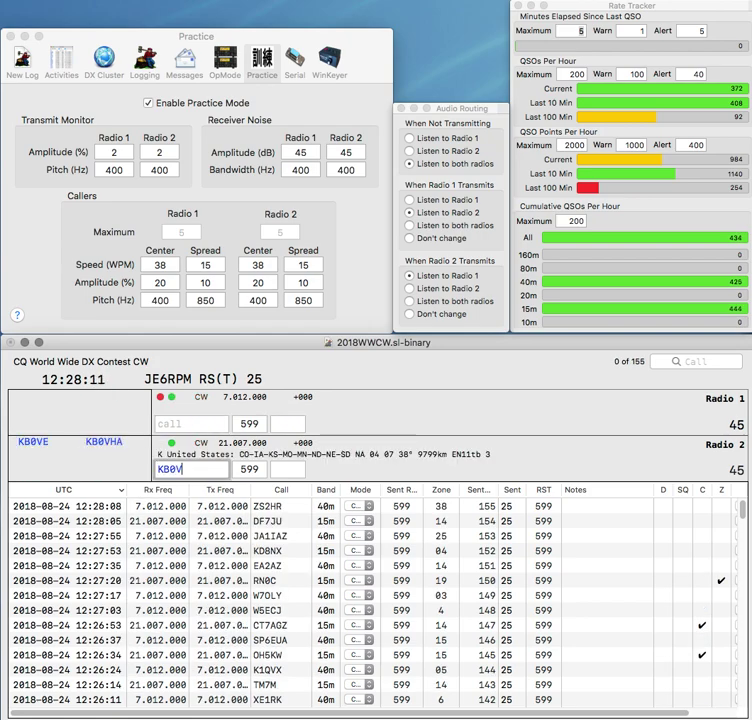
type("SJ")
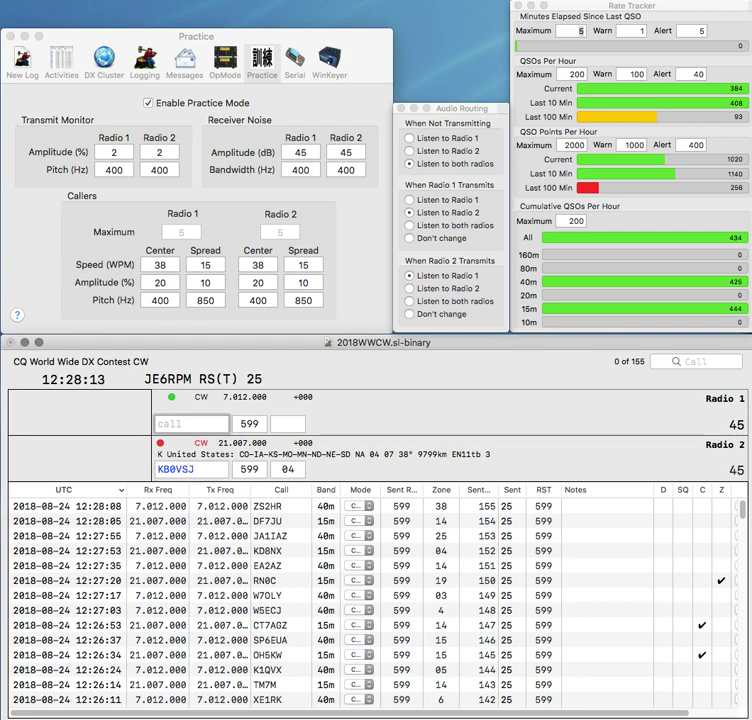
type("G")
key("Return")
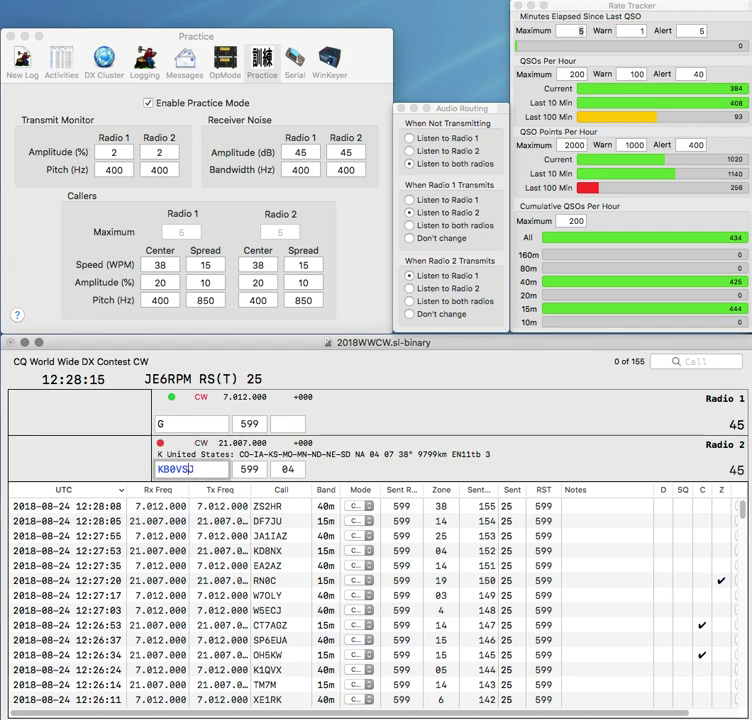
left_click(183, 469)
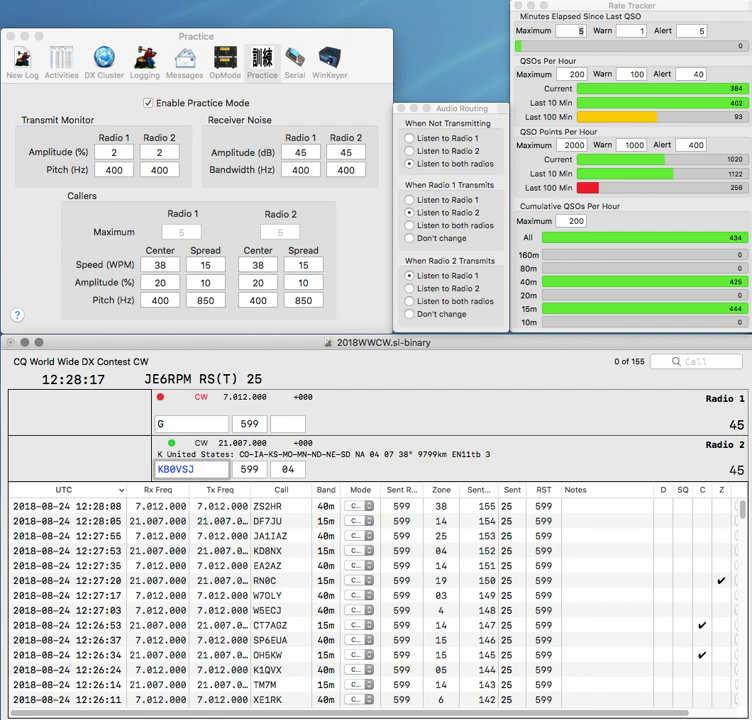
key("F1")
type("HA")
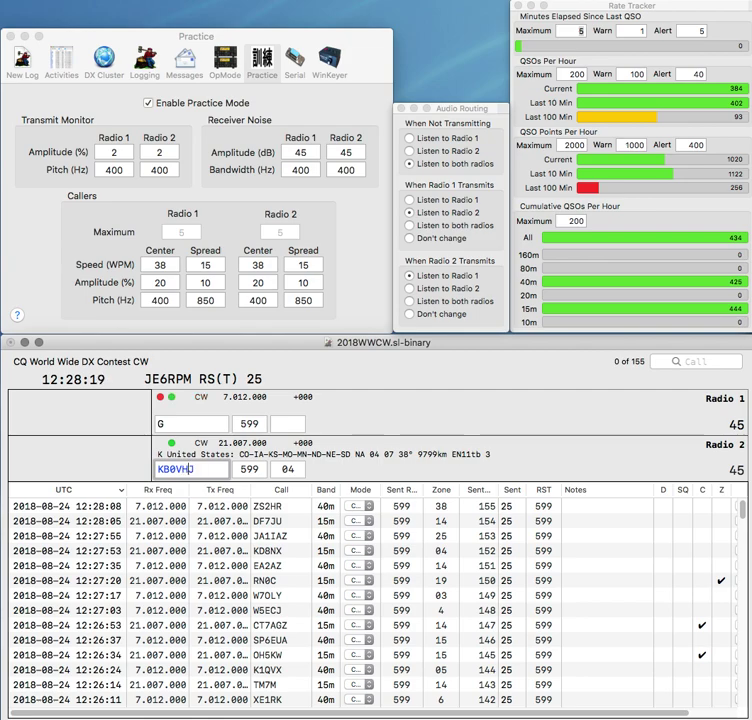
key("Return")
type("G")
key("BackSpace")
type("RR")
key("Return")
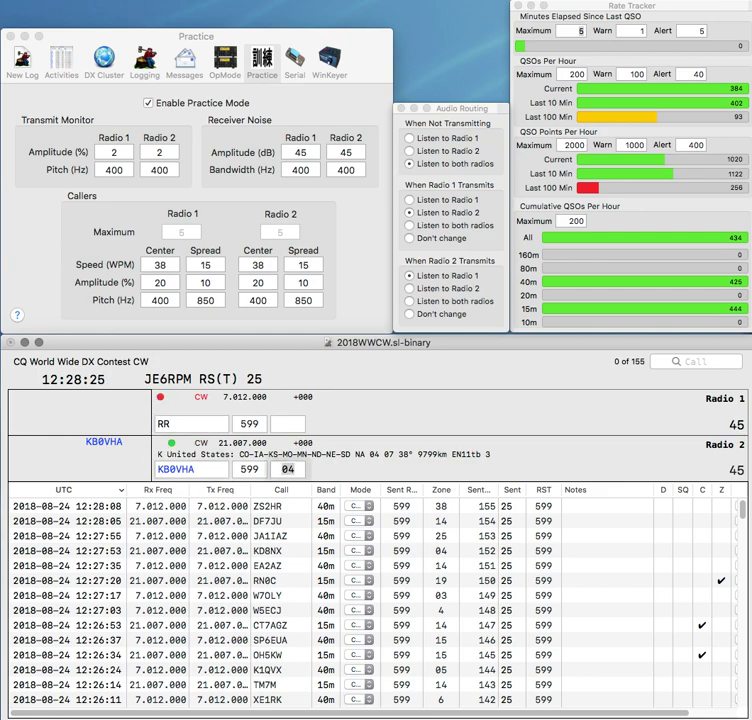
key("Return")
- Replace the Radio 1 call with VP5K and send the reply to that station
type("VP5K")
key("Delete")
key("Delete")
key("Return")
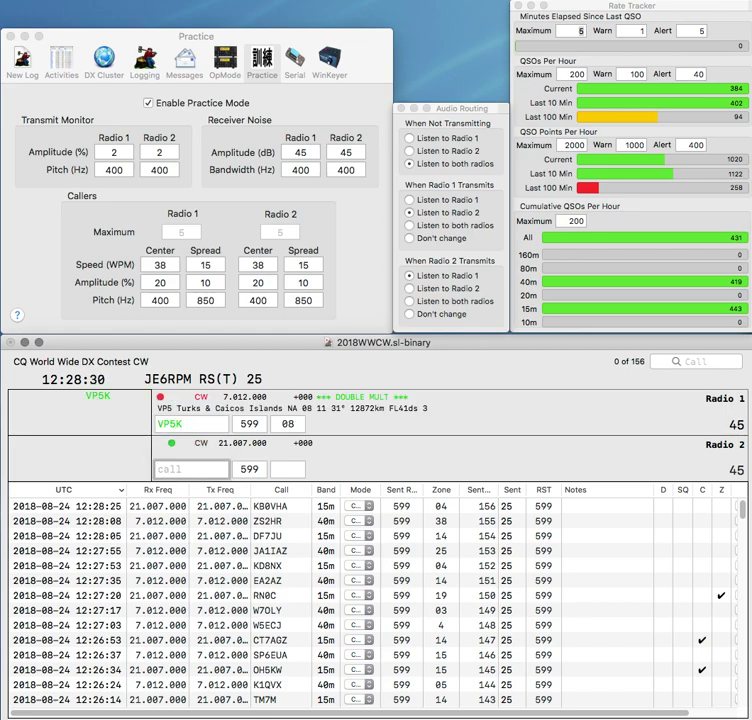
type("JA1")
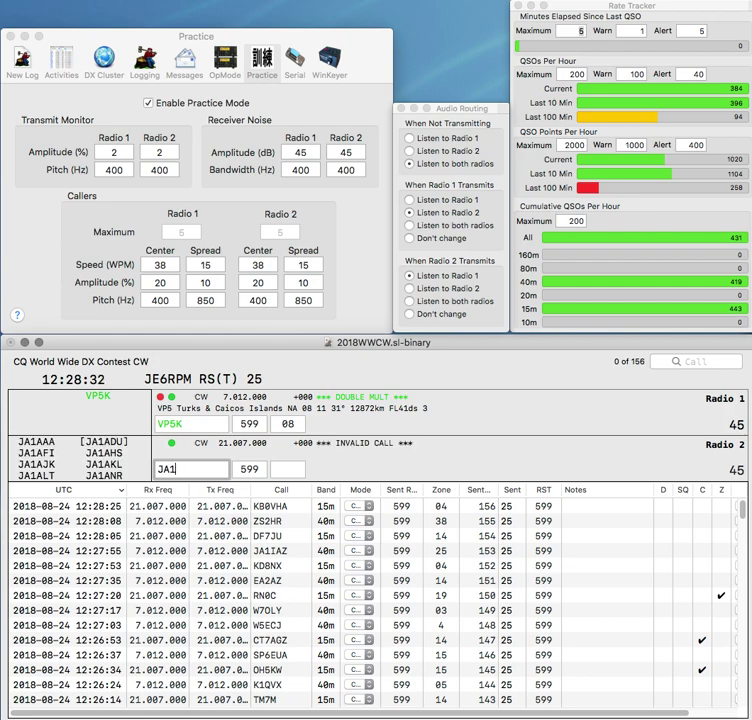
type("CP")
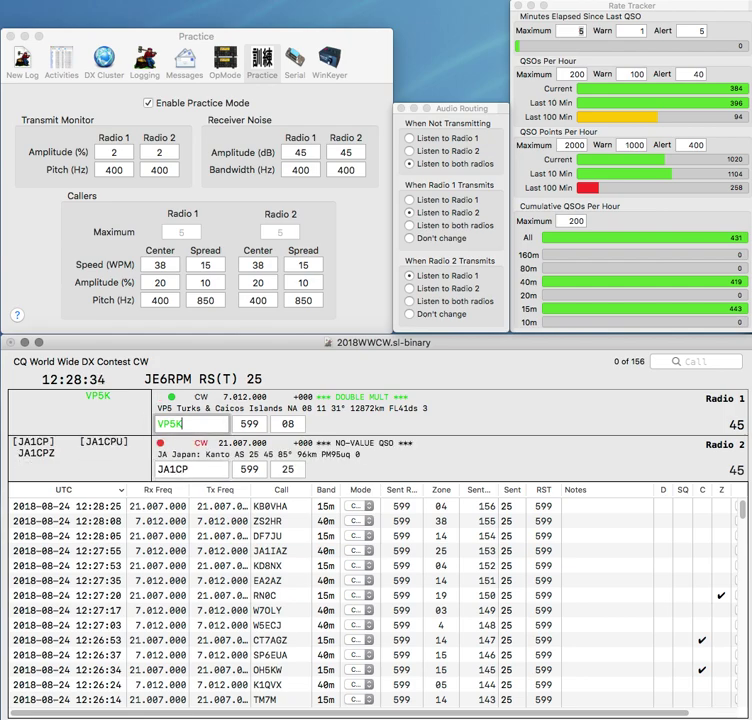
left_click(191, 469)
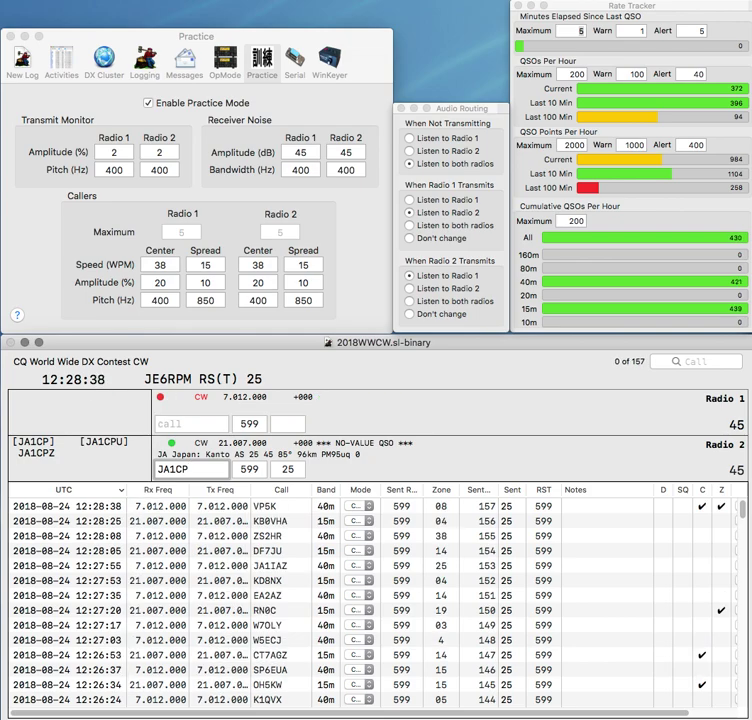
key("Return")
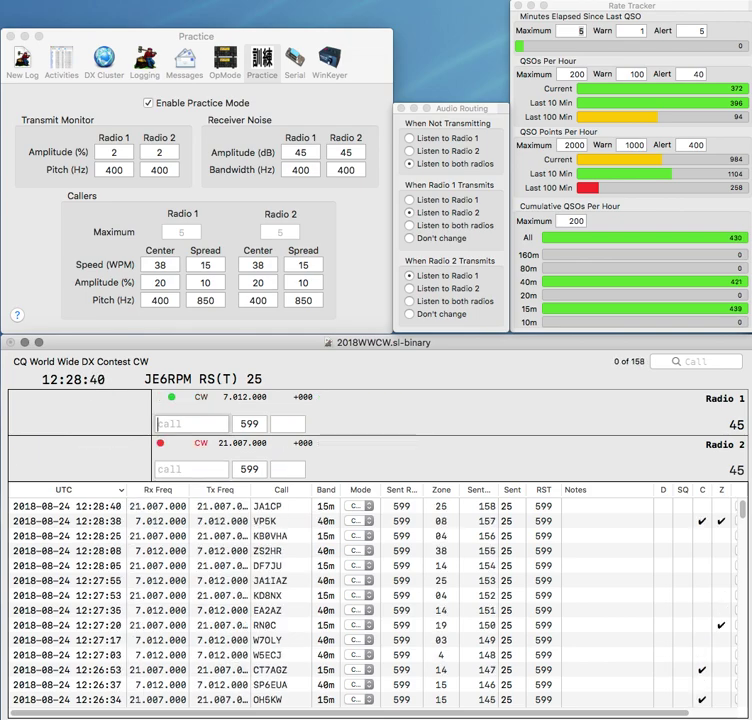
- Enter the partial call K on Radio 1 and K8GU on Radio 2, sending each one
type("K")
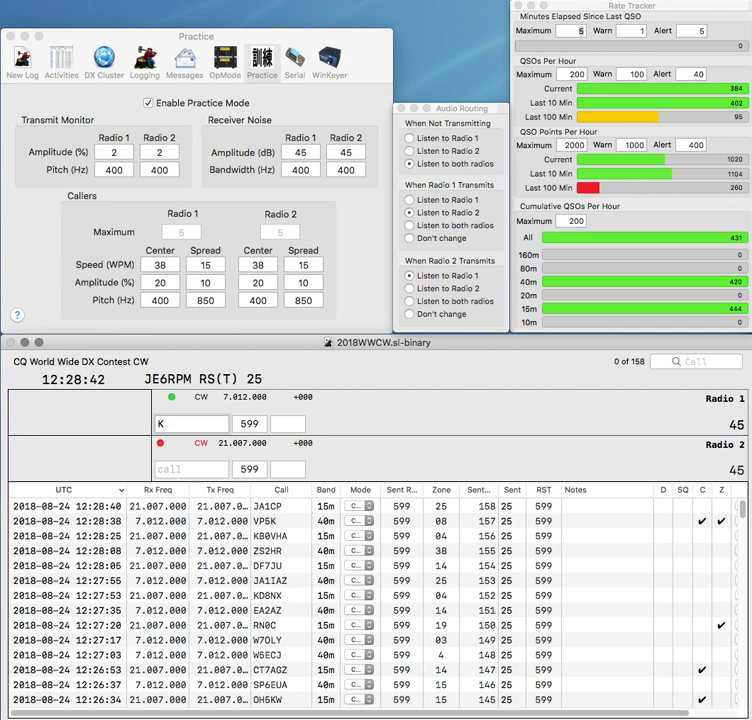
key("backslash")
type("K8")
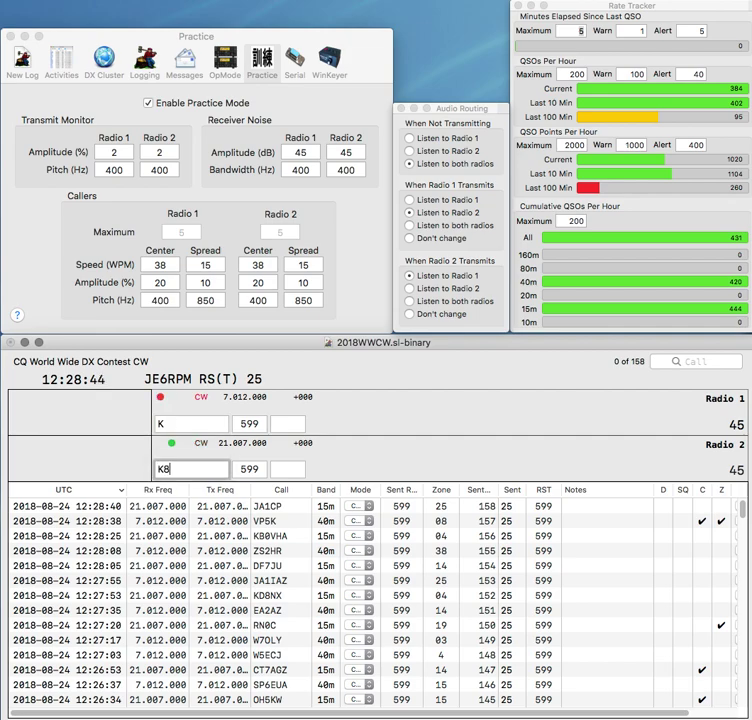
type("GU")
key("Return")
key("backslash")
type("I7GFH")
key("Return")
key("backslash")
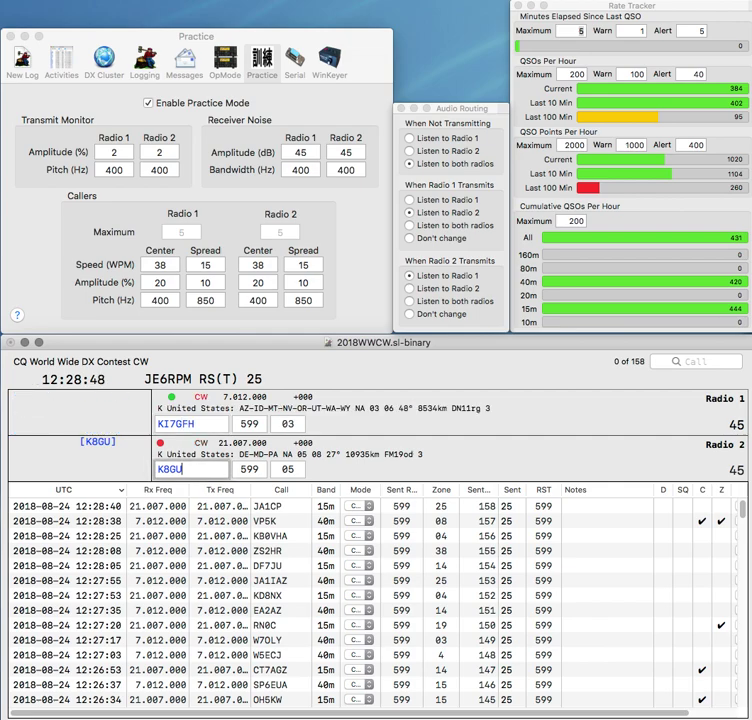
key("Return")
key("backslash")
key("Left")
key("Left")
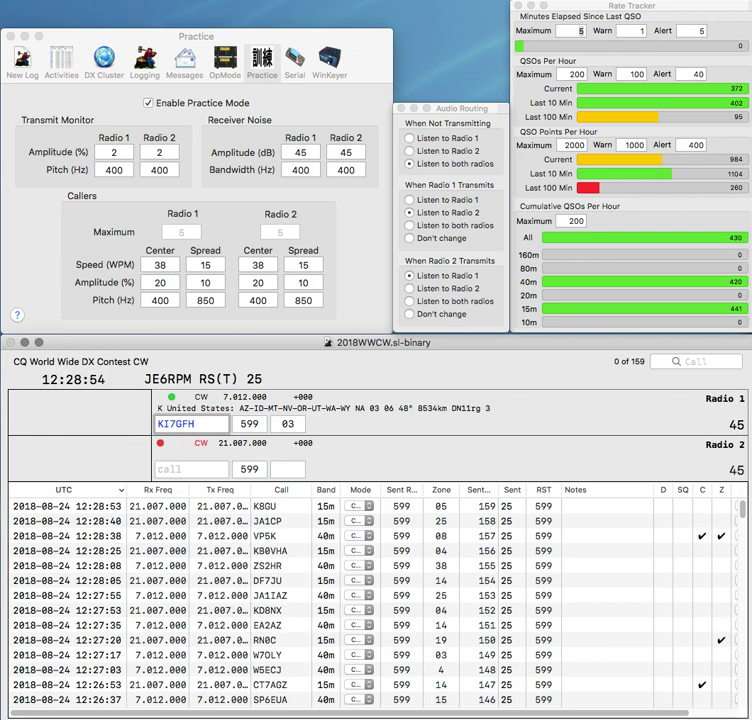
type("V")
key("Delete")
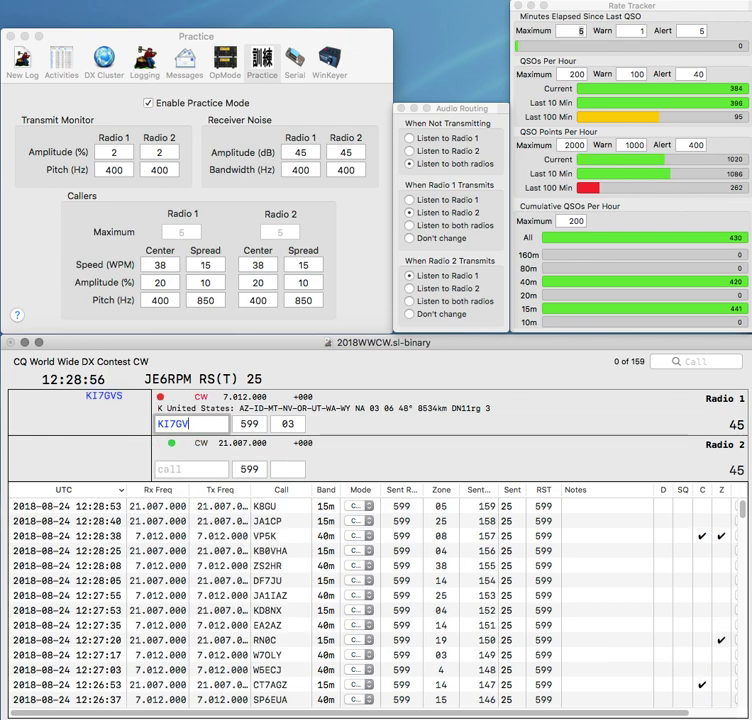
key("Tab")
type("7NBH")
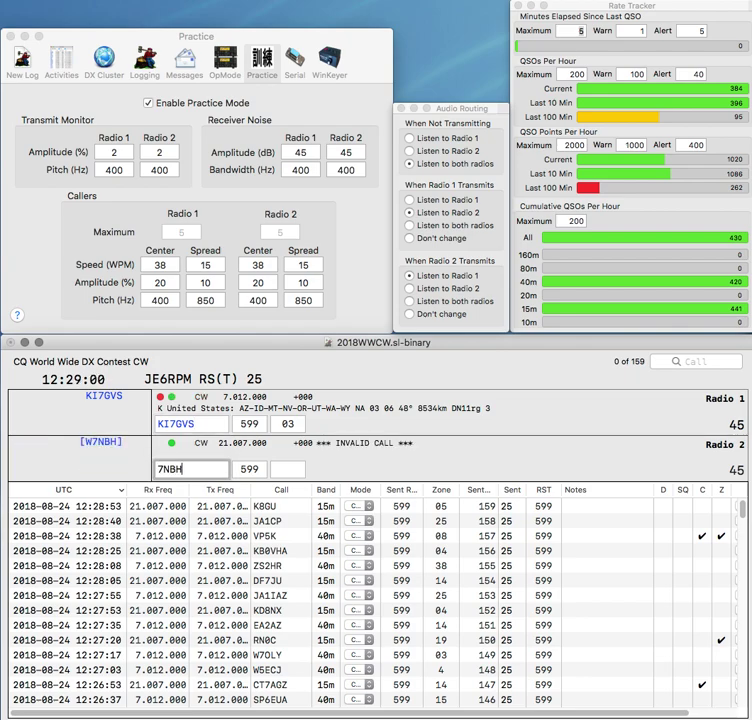
key("Return")
key("Tab")
key("Return")
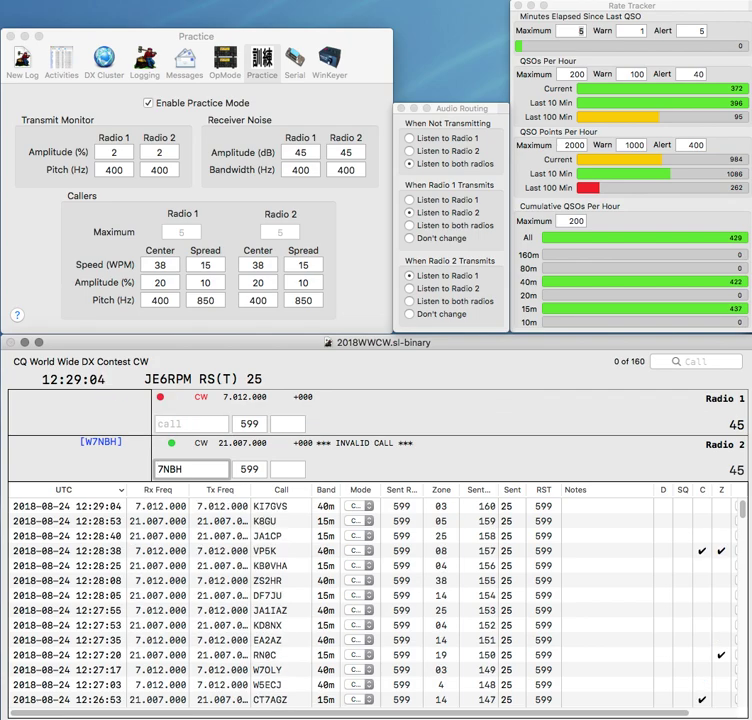
type("W")
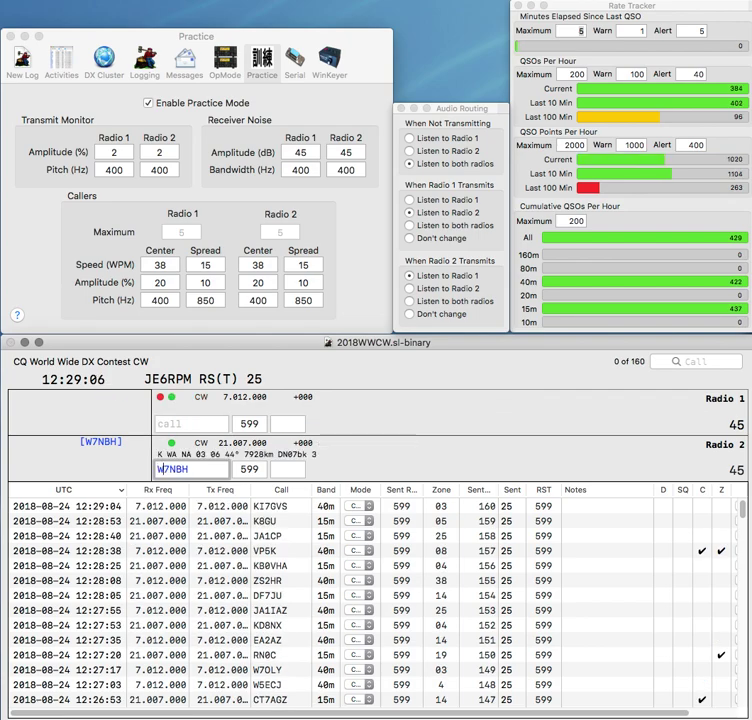
key("Return")
type("A")
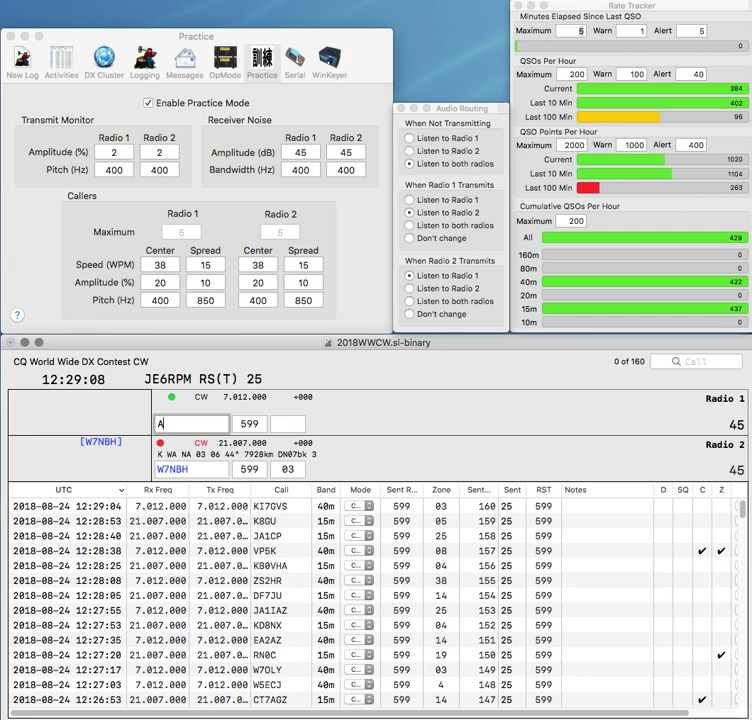
type("/P")
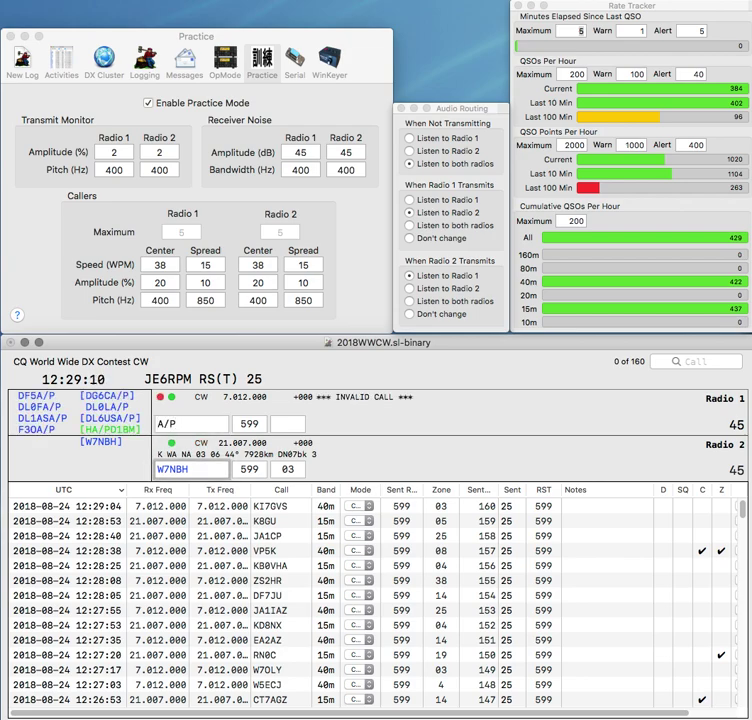
key("Return")
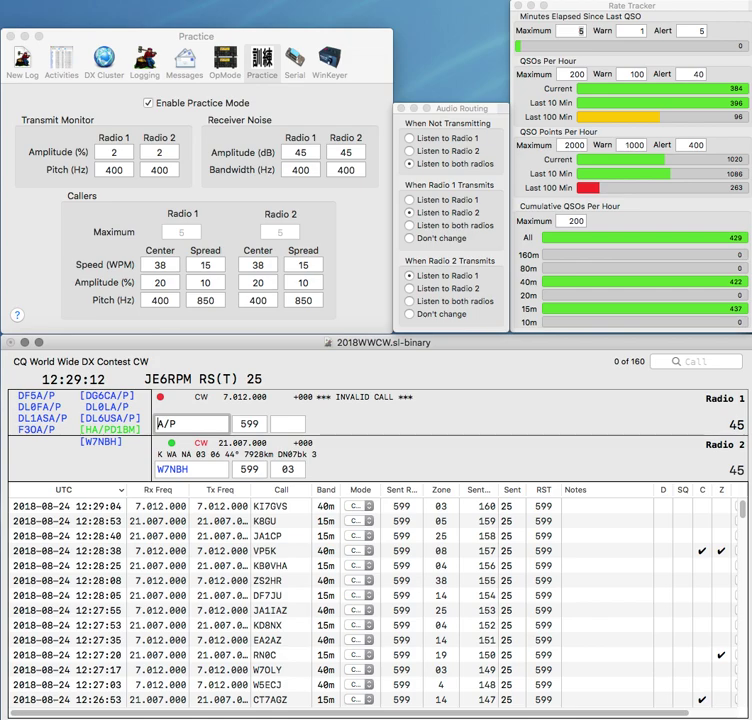
type("RU5")
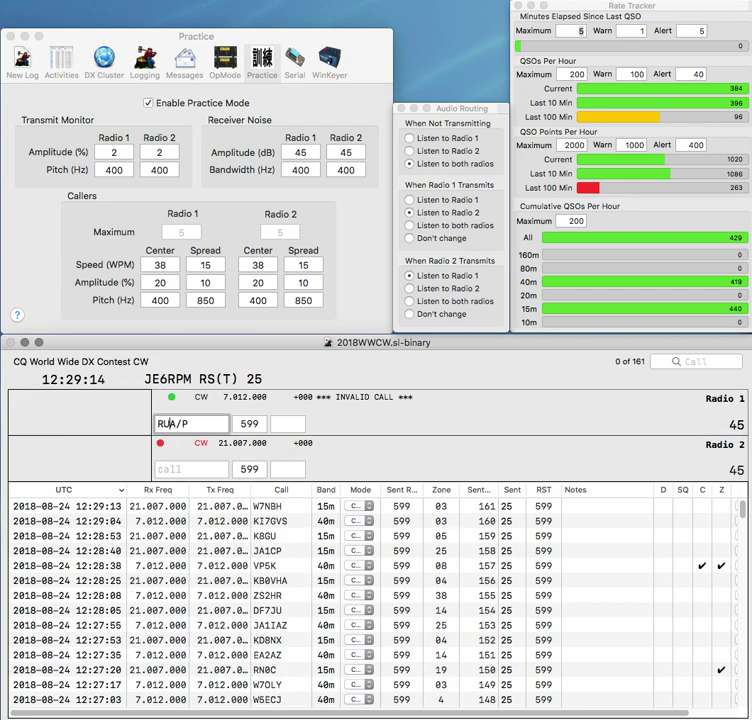
type("16")
key("Return")
- Enter and send G6NYG on Radio 2, then log the RU5A/P contact on Radio 1
type("G")
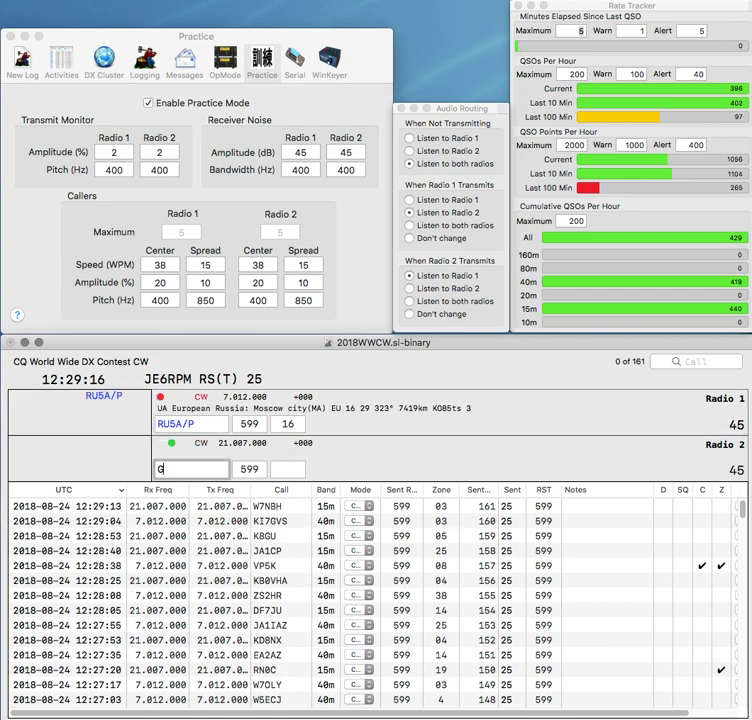
type("6NYG")
key("Return")
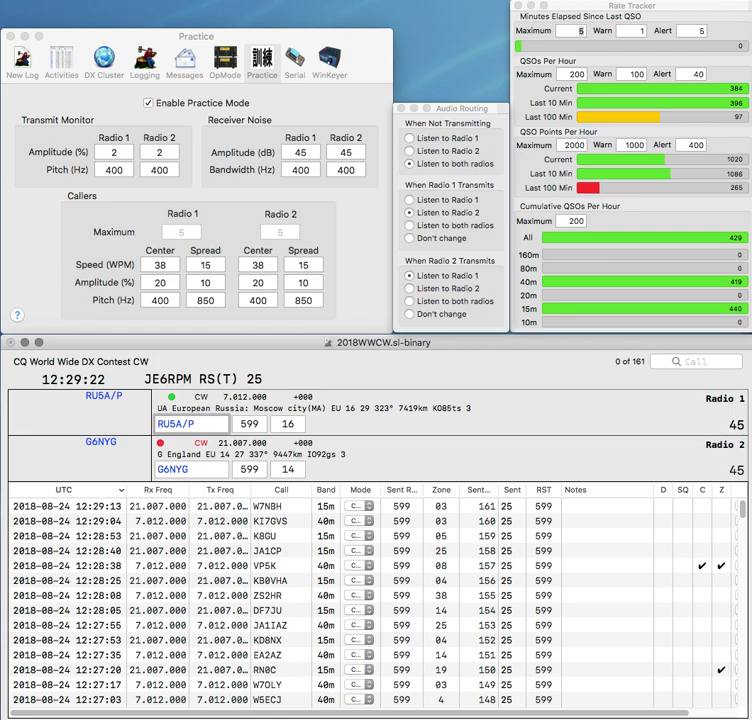
key("Return")
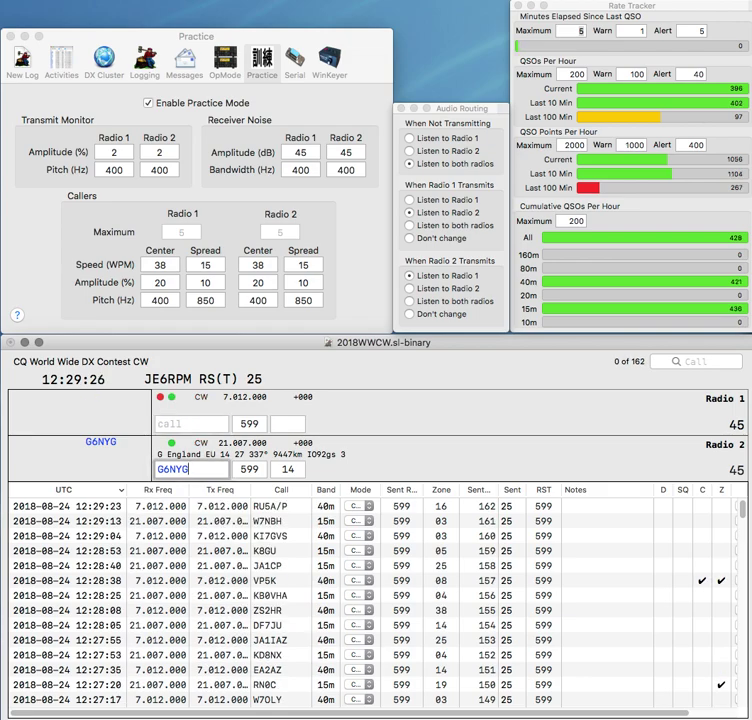
- Log the G6NYG contact on Radio 2 and send the partial call C8R on Radio 1
key("Return")
type("C8R")
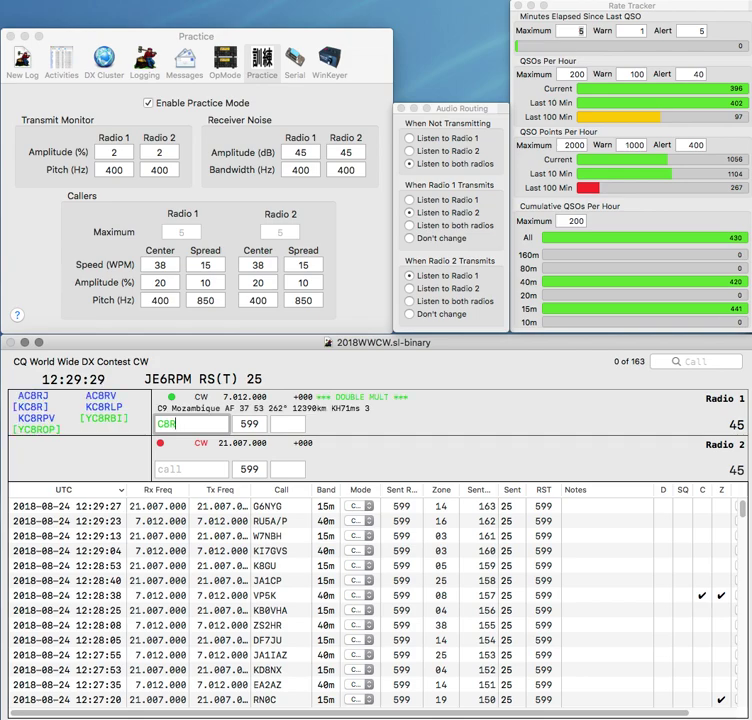
key("Return")
- Enter 7Q7WW as the Radio 2 call and send the reply
type("Q7WW")
key("Home")
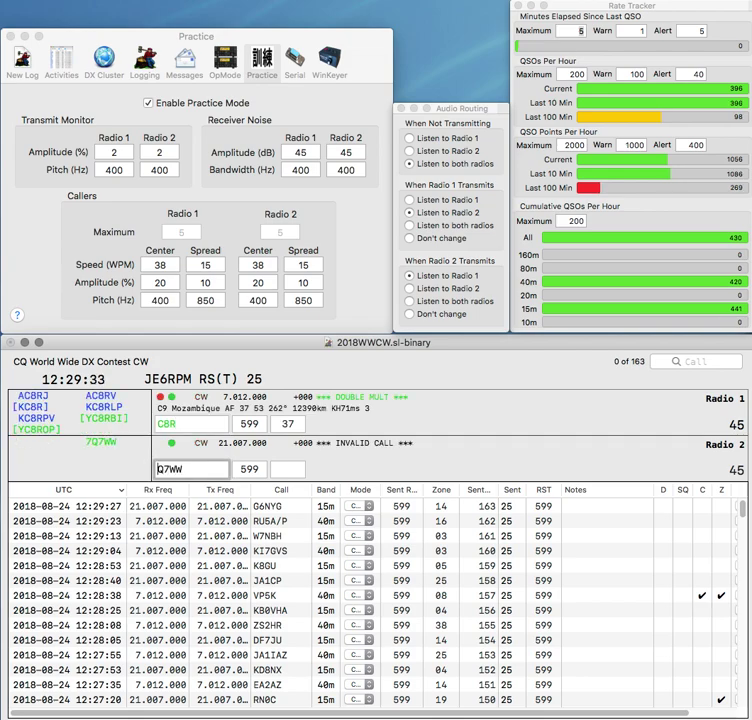
type("7")
key("Return")
key("Home")
type("K")
key("End")
key("BackSpace")
type("LGR")
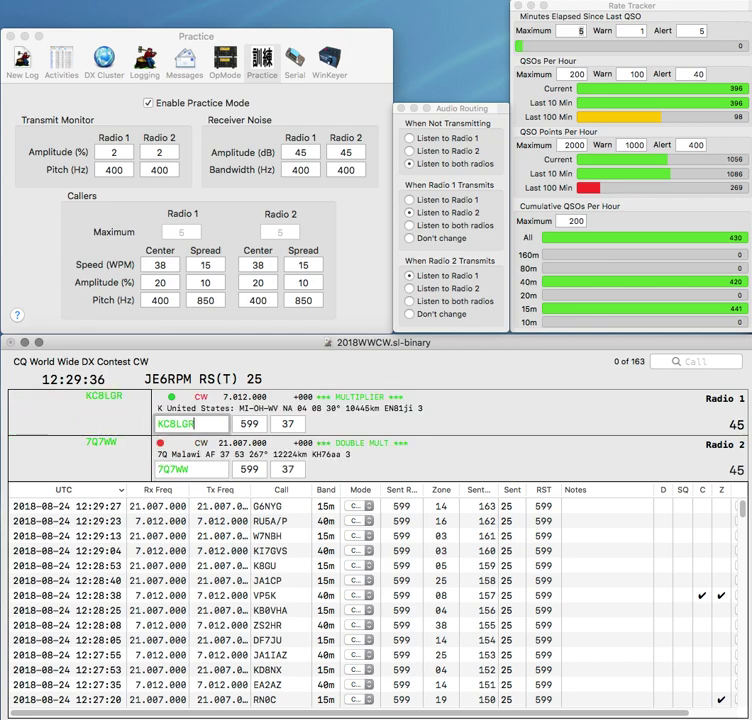
key("Return")
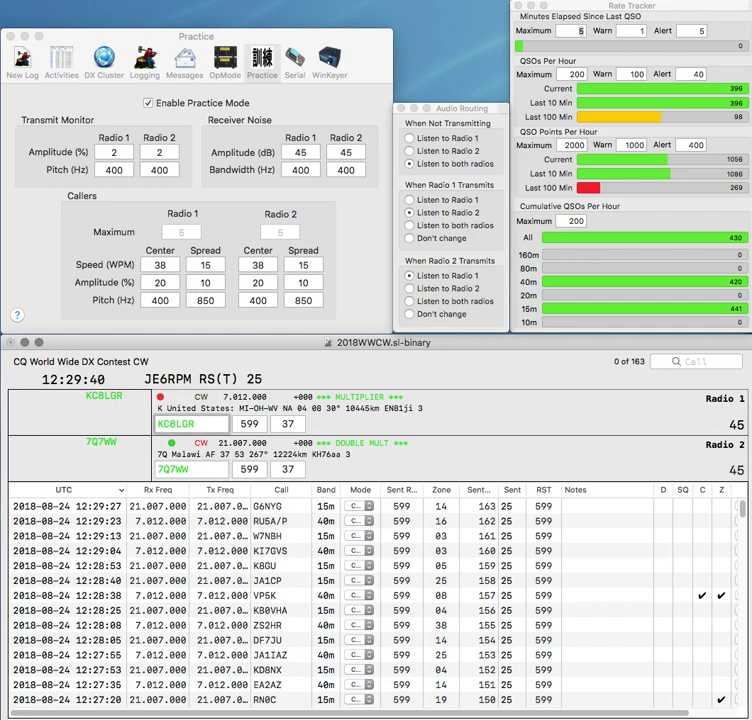
key("Return")
key("Tab")
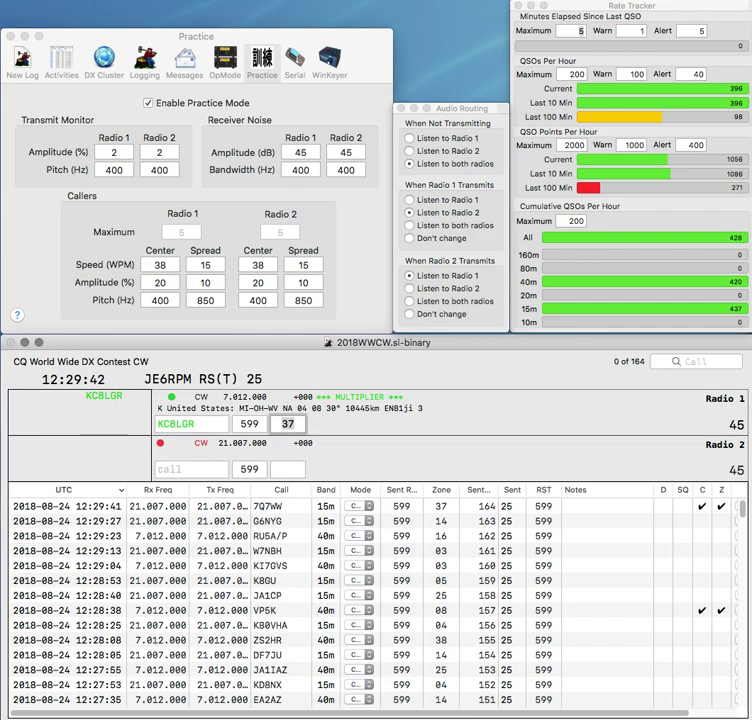
type("4")
key("Return")
type("WA9BLP")
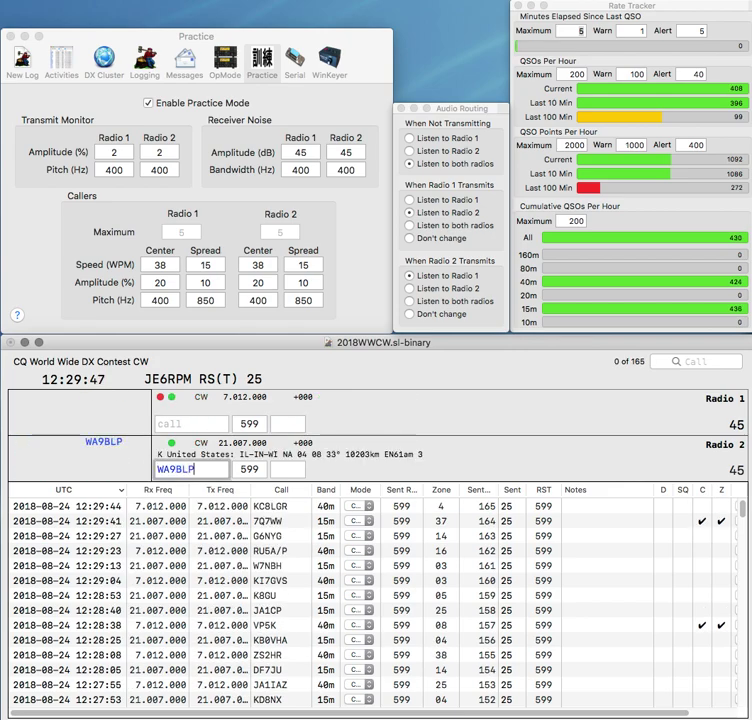
key("Return")
type("9")
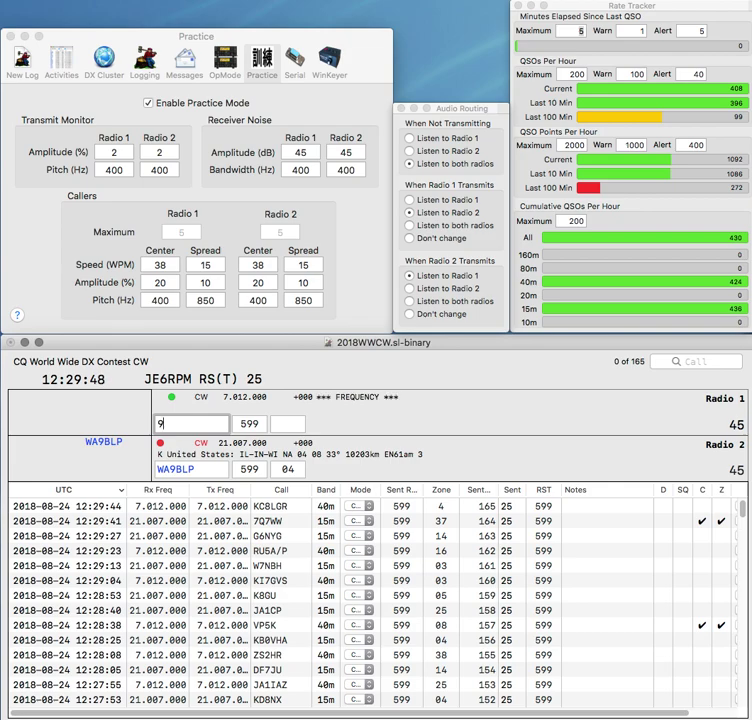
type("/DL3KWR")
key("super+Left")
type("CT")
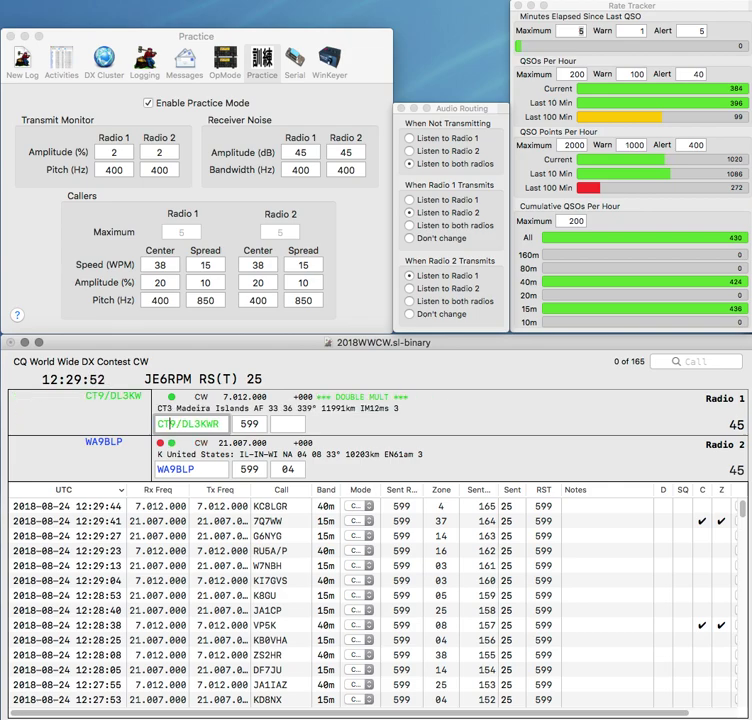
key("Return")
left_click(191, 424)
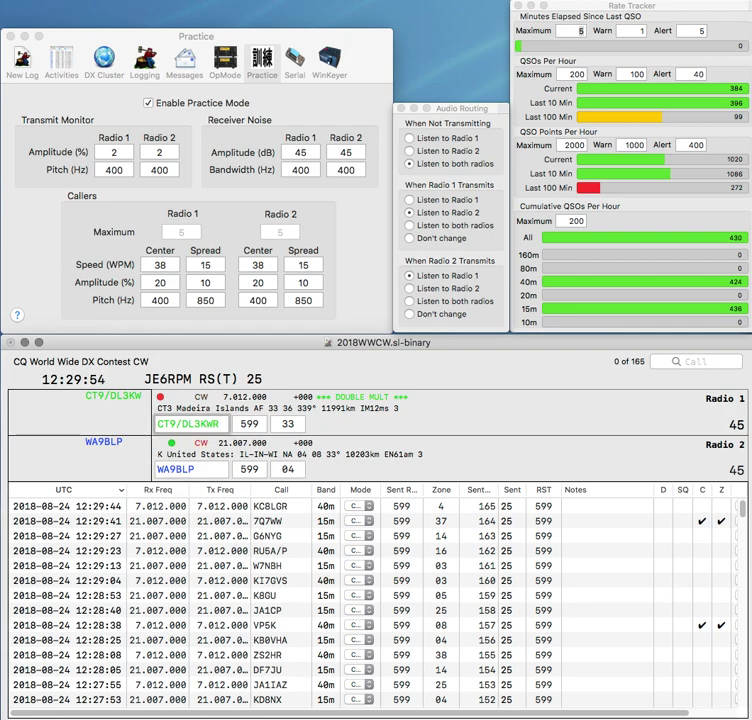
left_click(168, 424)
key("Return")
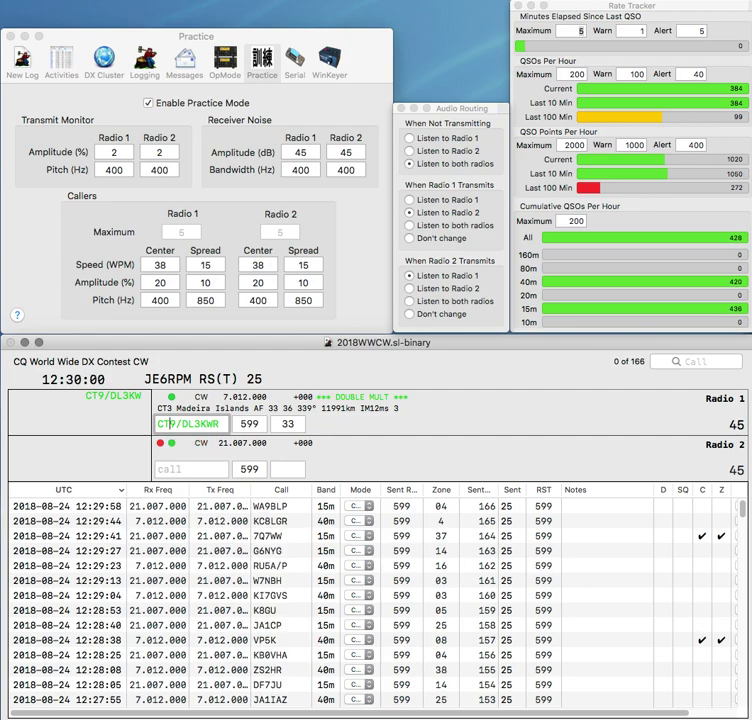
key("Return")
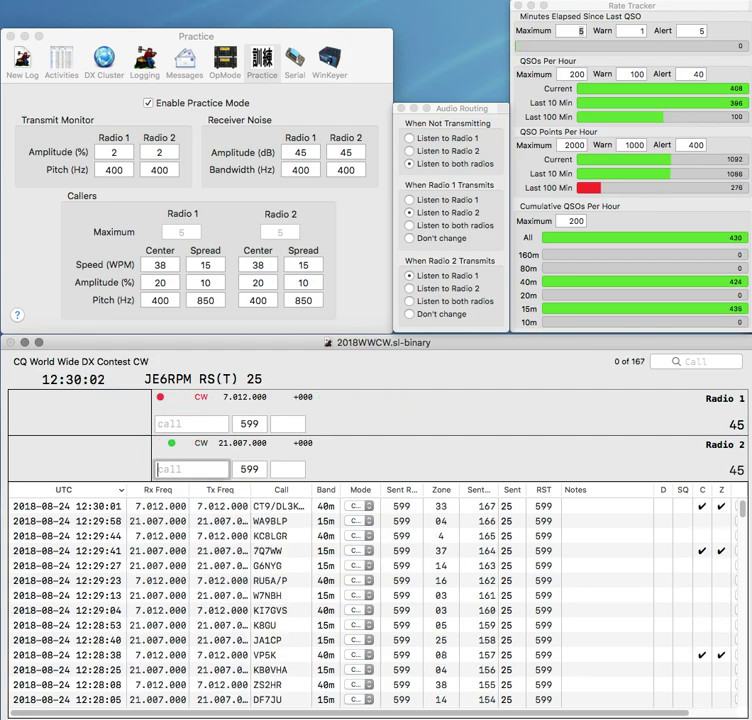
- Enter the partial calls LKS on Radio 2 and SP3 on Radio 1, sending each one
type("LKS")
key("Return")
type("SP")
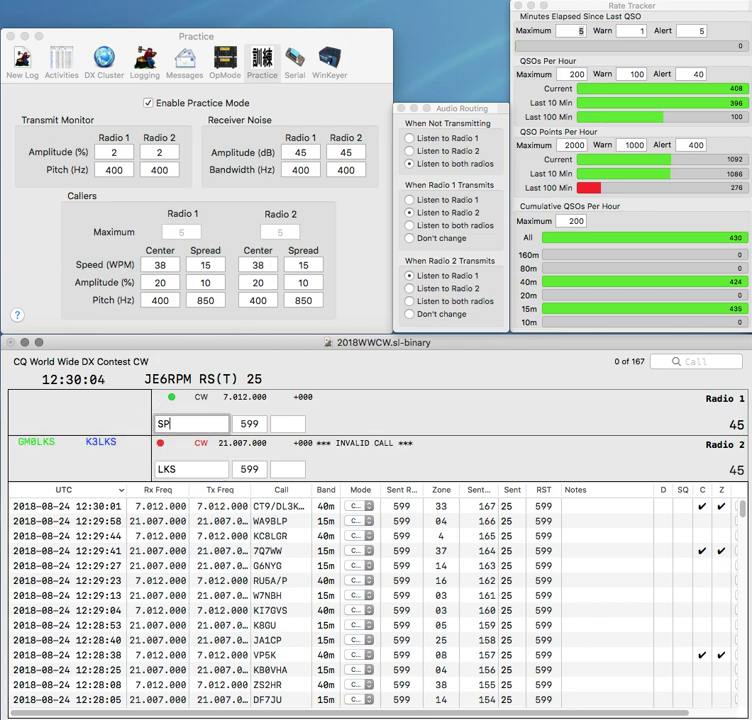
type("3G")
key("BackSpace")
key("Return")
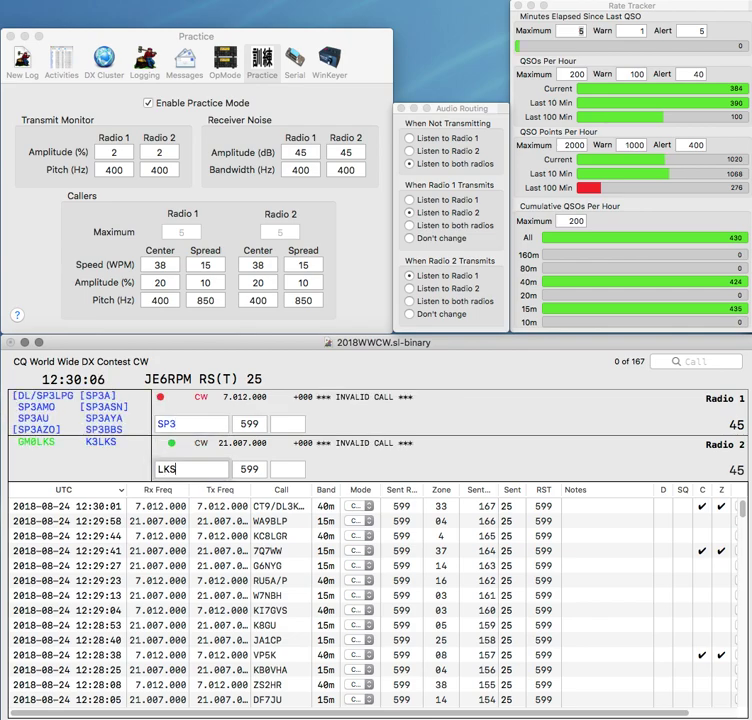
- Complete the calls as GM0LKS on Radio 2 and SP3DOF on Radio 1, then log both contacts
type("GM0")
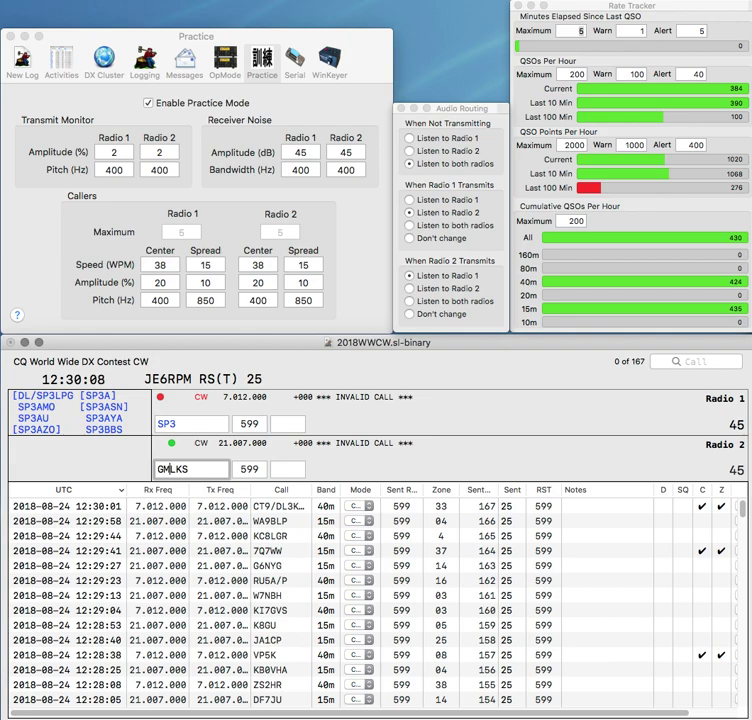
key("Return")
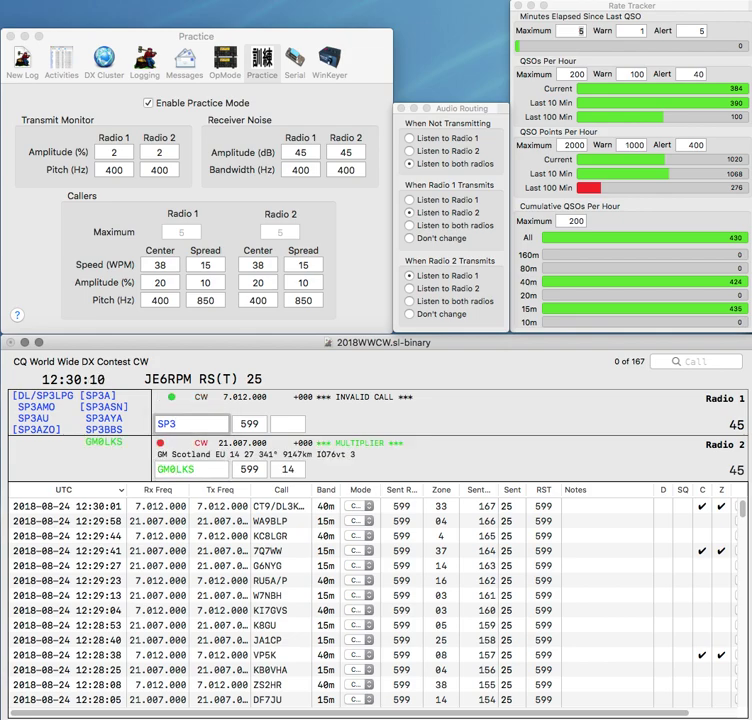
type("DOF")
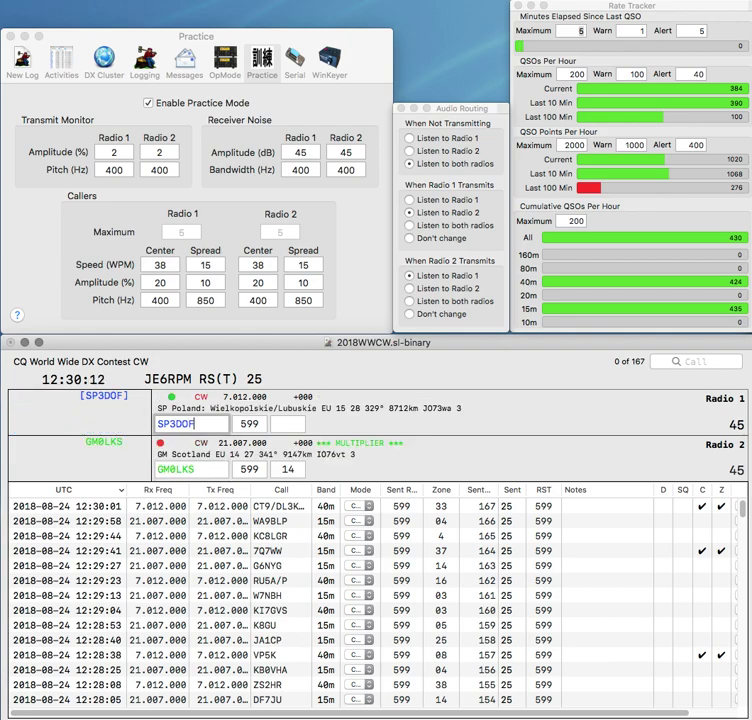
key("Return")
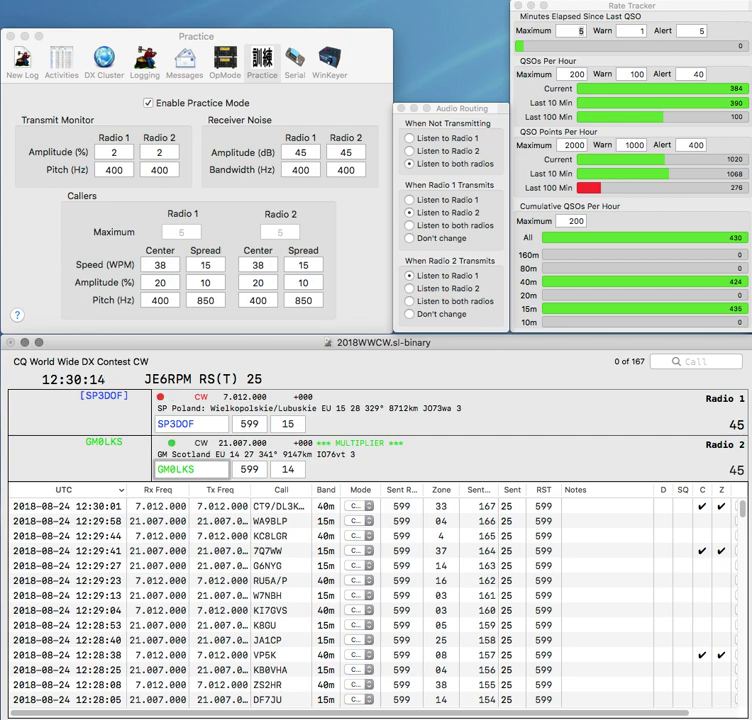
key("Return")
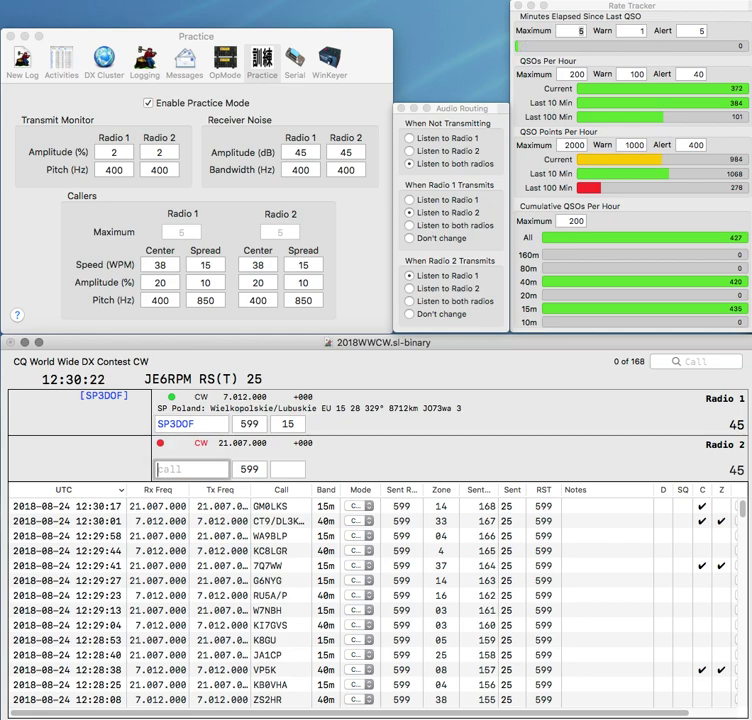
key("Return")
type("R7KQ")
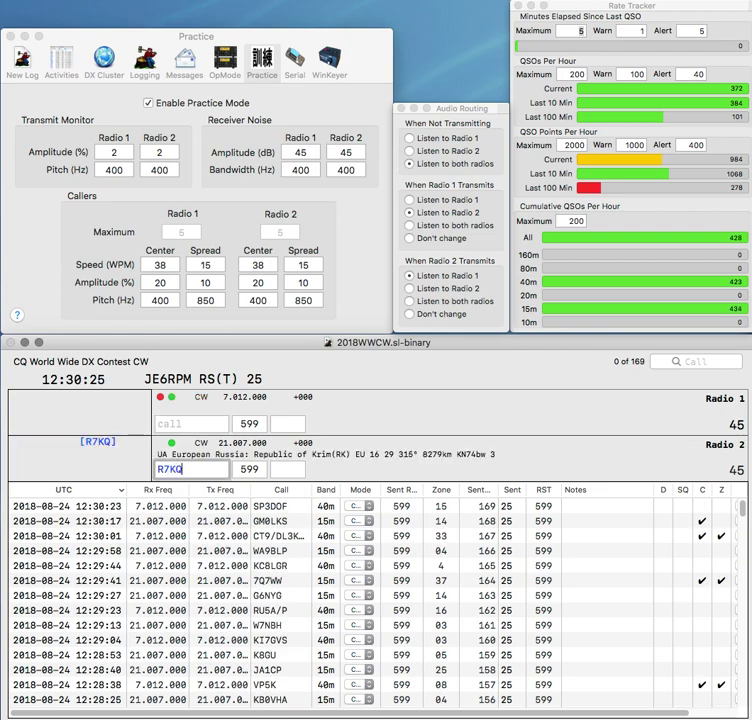
key("Return")
type("OH2")
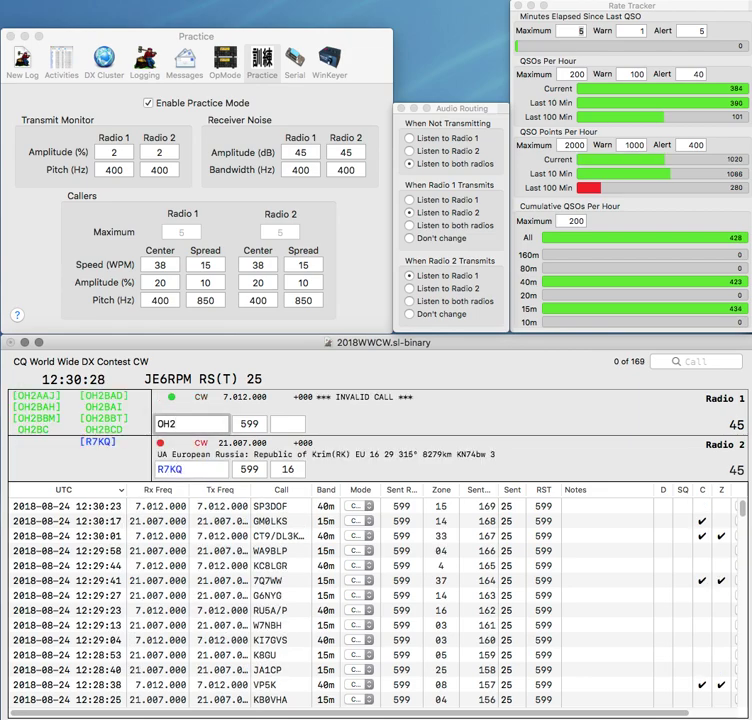
type("BF")
key("BackSpace")
type("P")
key("Return")
key("Return")
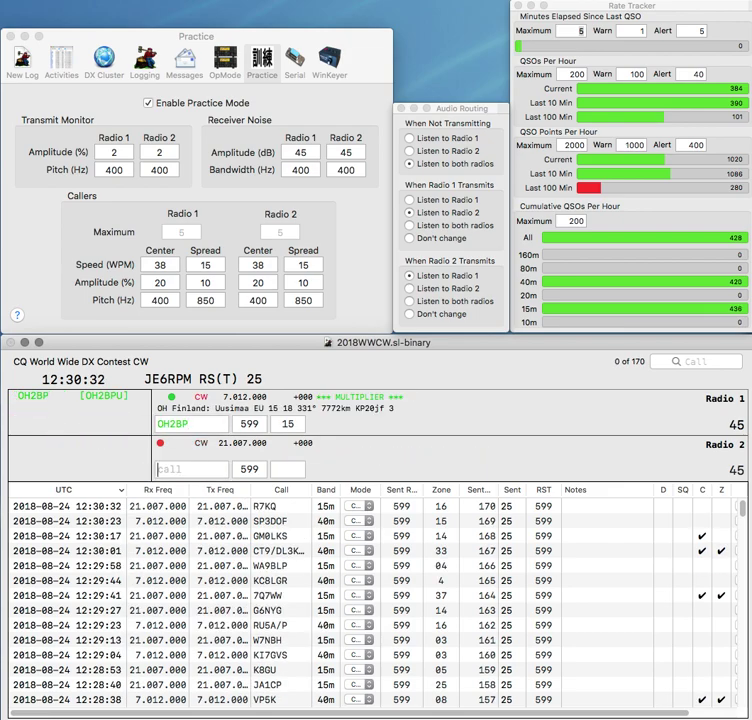
type("DH2P")
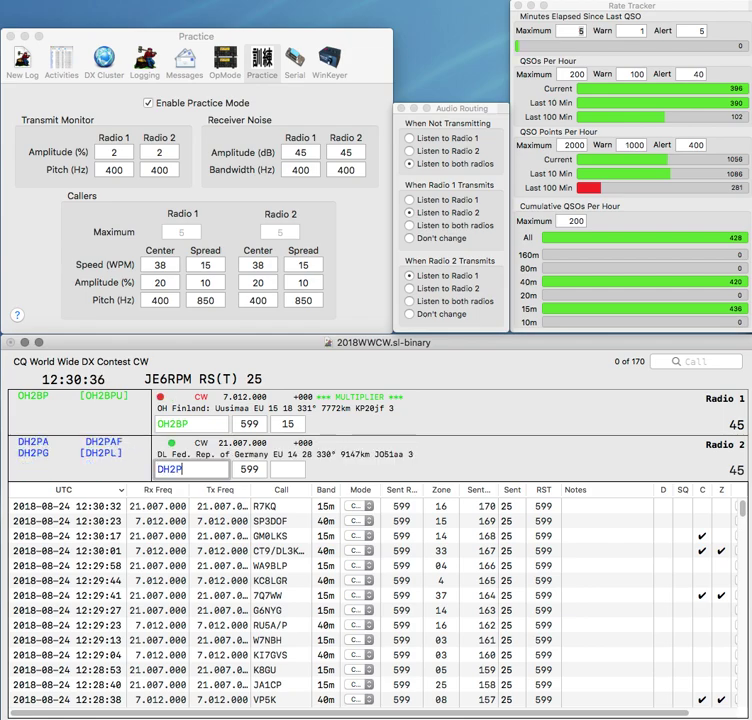
type("A")
key("Return")
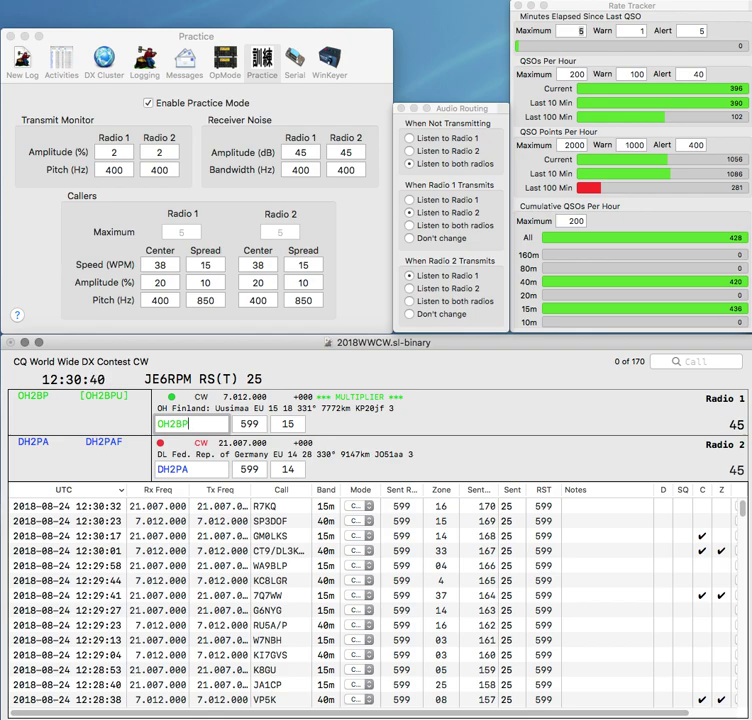
key("BackSpace")
type("D")
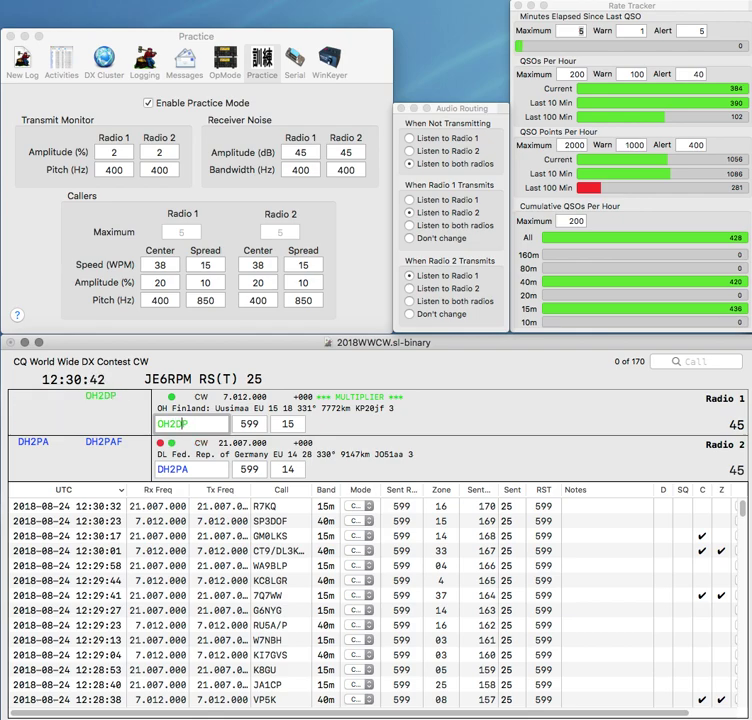
key("Down")
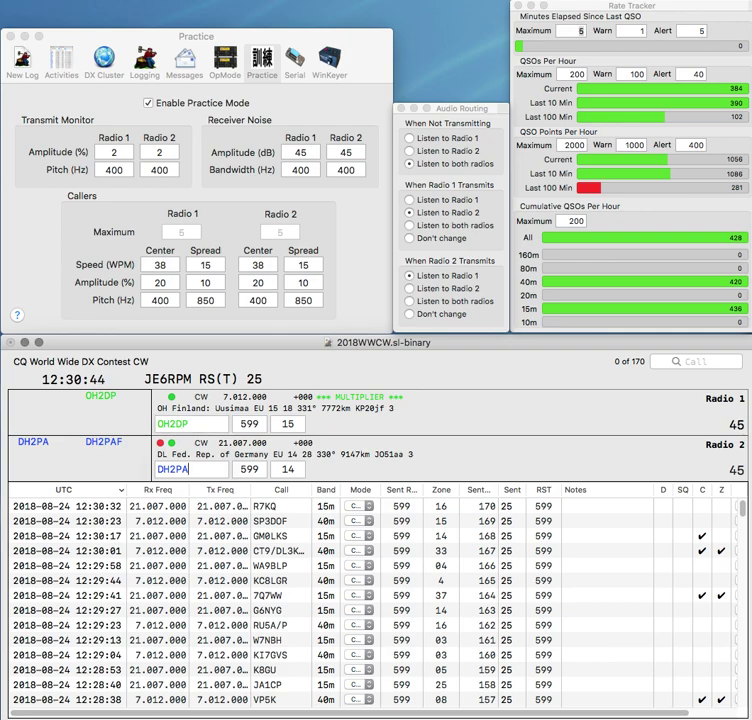
key("Return")
- Enter and send F5NTV on Radio 2, and resend to OH2DP on Radio 1 and log that contact
key("Up")
key("Return")
key("Down")
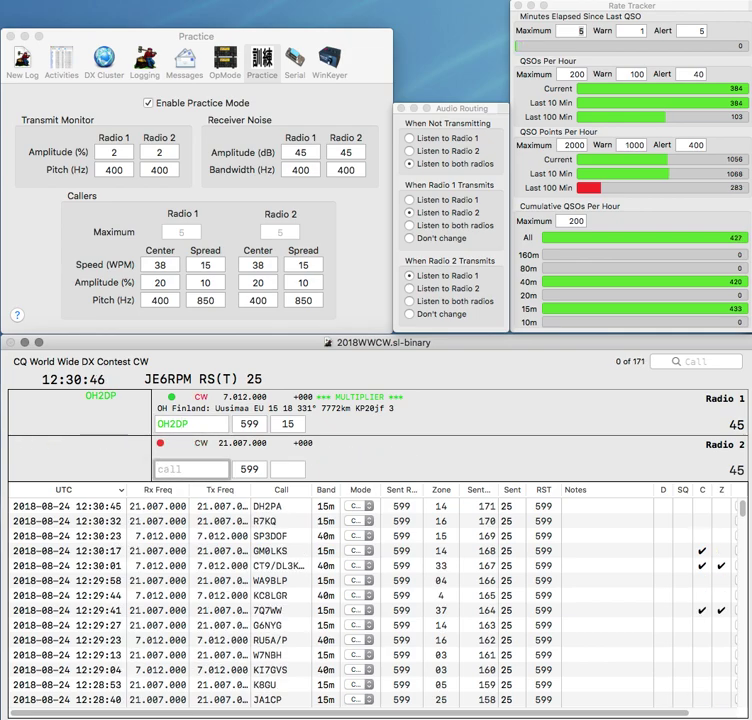
type("F5NTV")
key("Return")
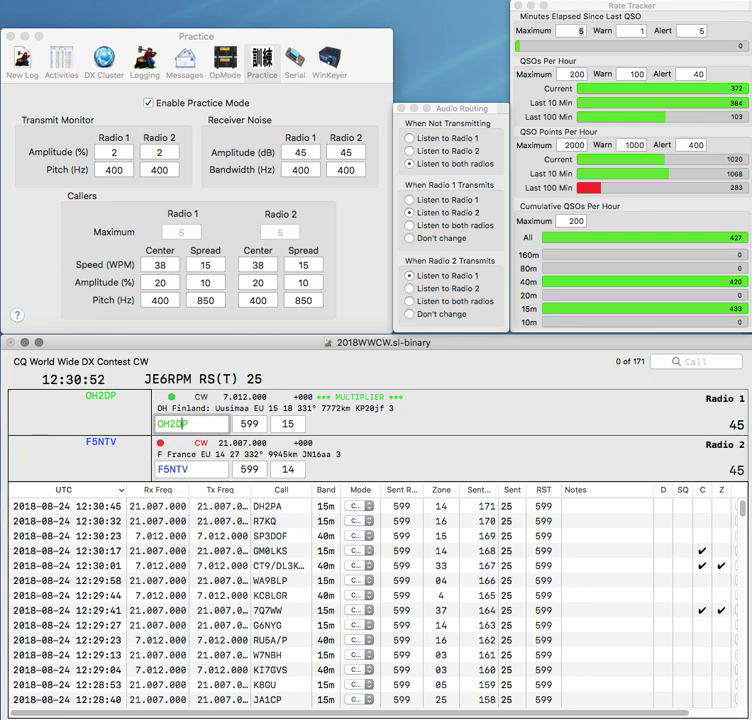
key("Return")
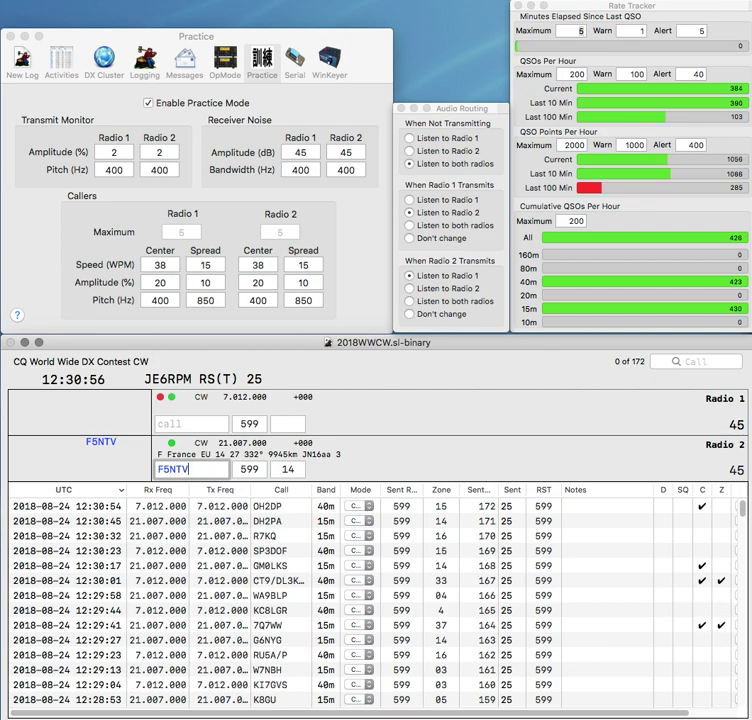
- Log the F5NTV contact on Radio 2, and enter and send YU3EA on Radio 1
key("Return")
type("YU3EA")
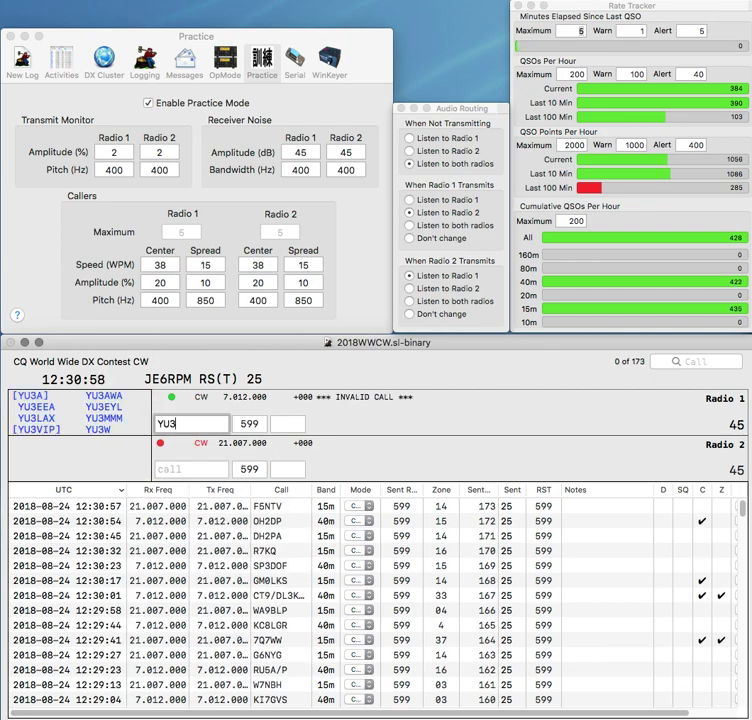
key("Return")
- Correct the Radio 1 call to YU3EEA and resend it, clearing the partial call S5 on Radio 2
type("S5")
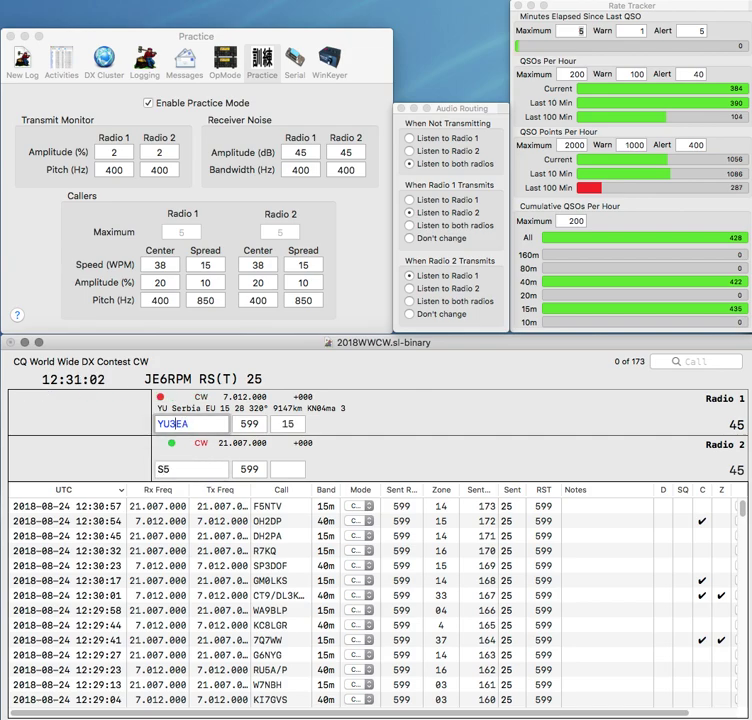
key("Return")
key("Left")
type("E")
key("Return")
key("Left")
key("Left")
key("Delete")
key("Delete")
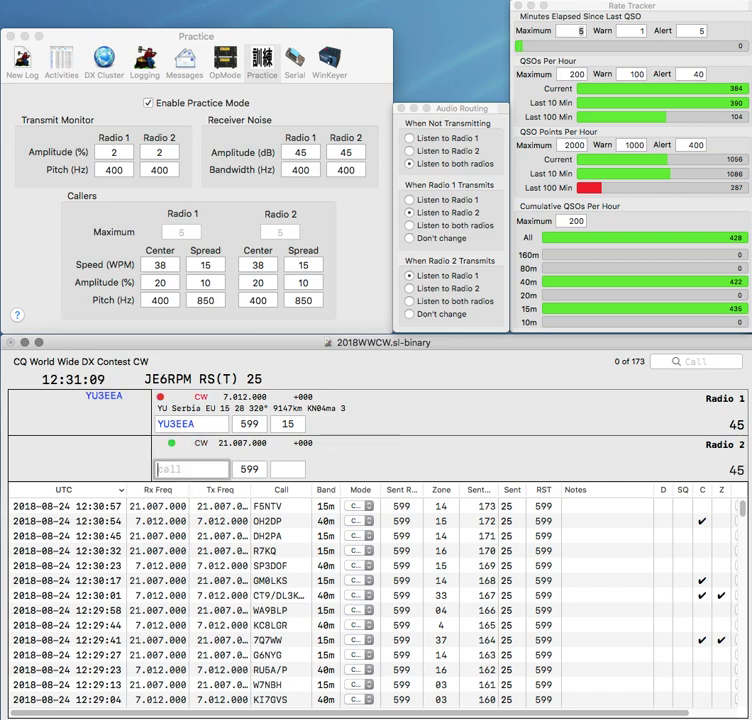
type("QQ")
key("BackSpace")
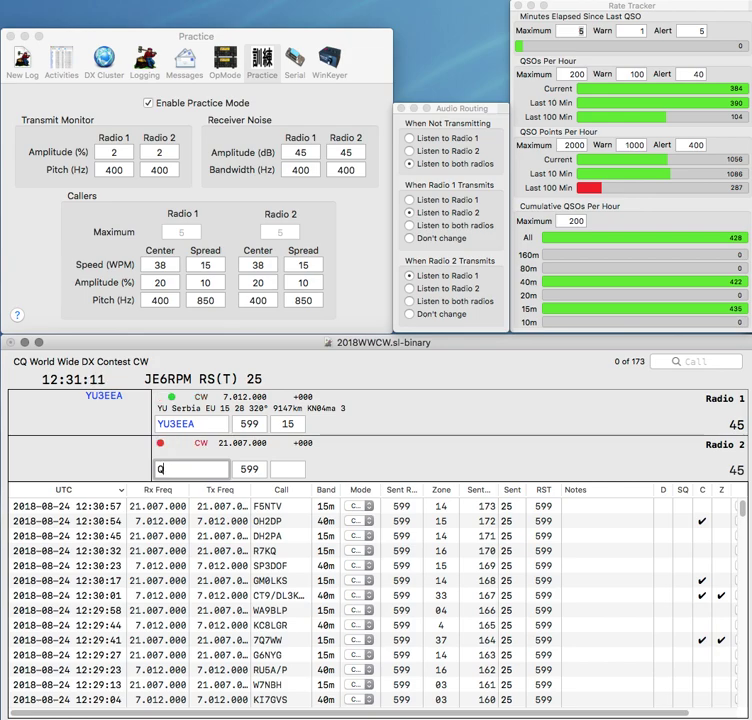
key("Return")
type("W")
type("5AB")
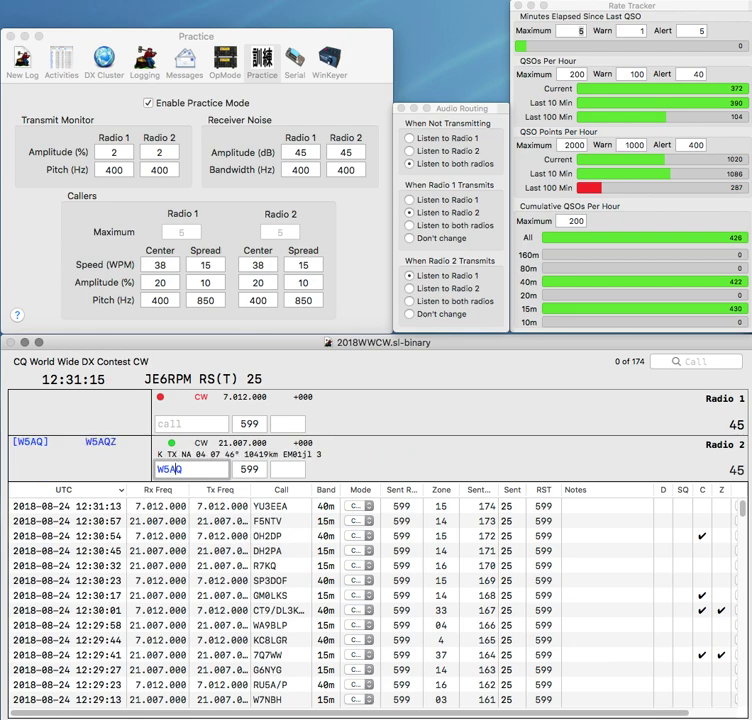
type("M")
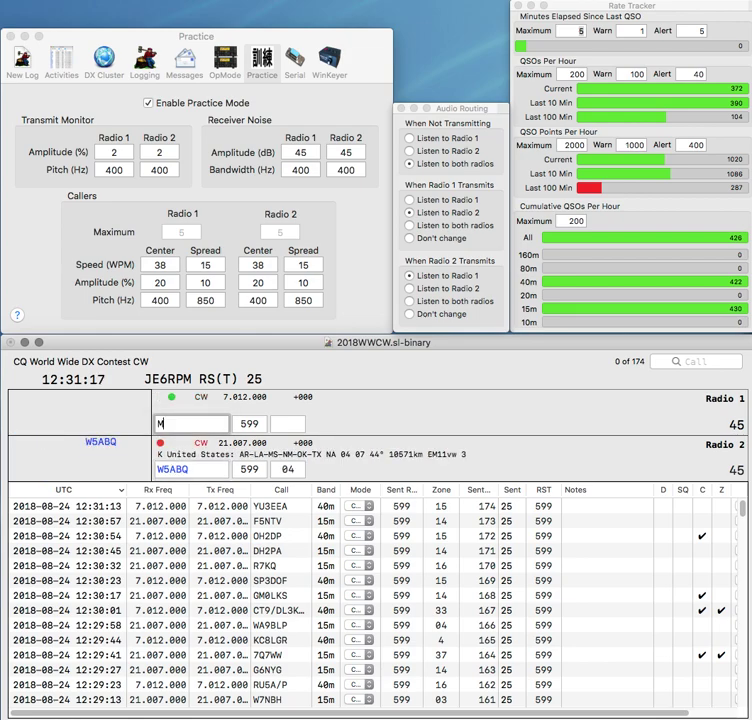
type("0PER")
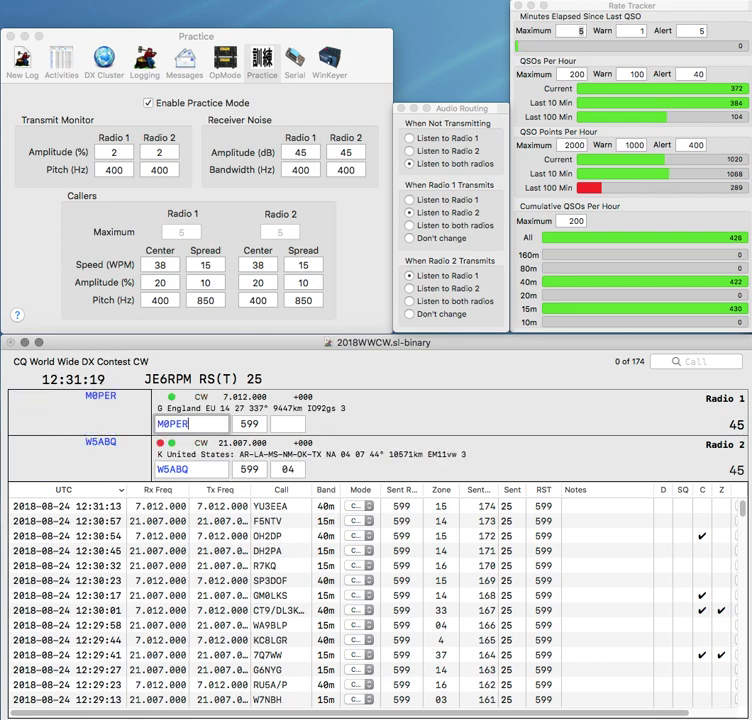
key("Return")
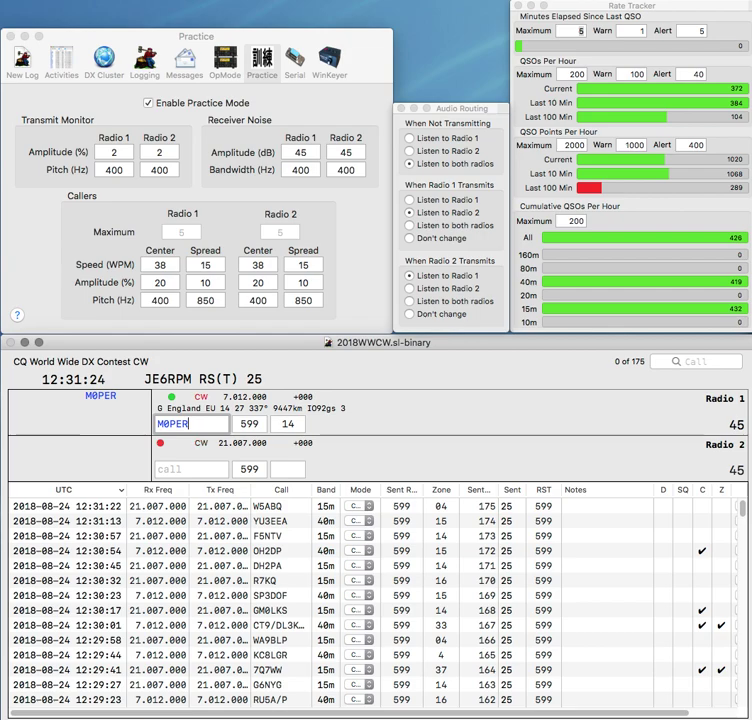
key("Return")
type("K")
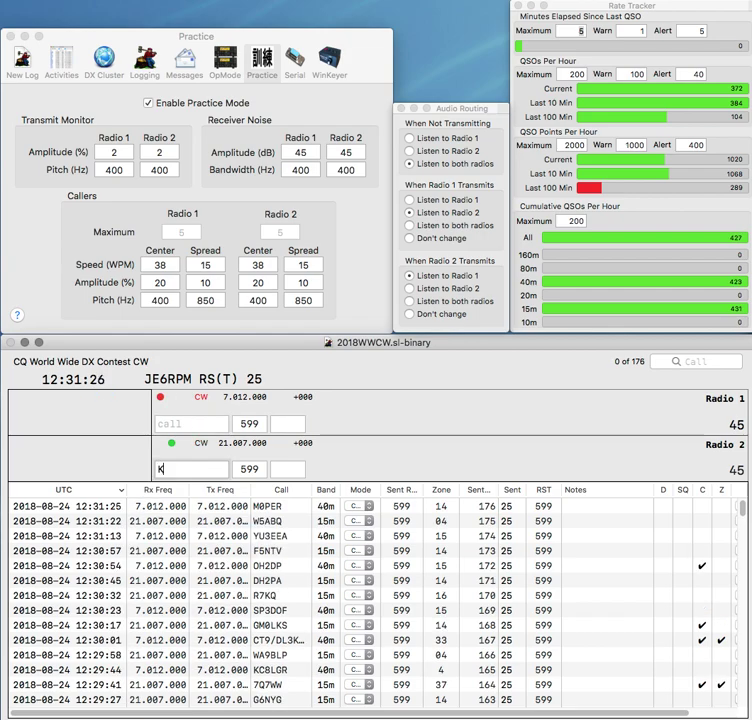
type("A2YDW")
key("Return")
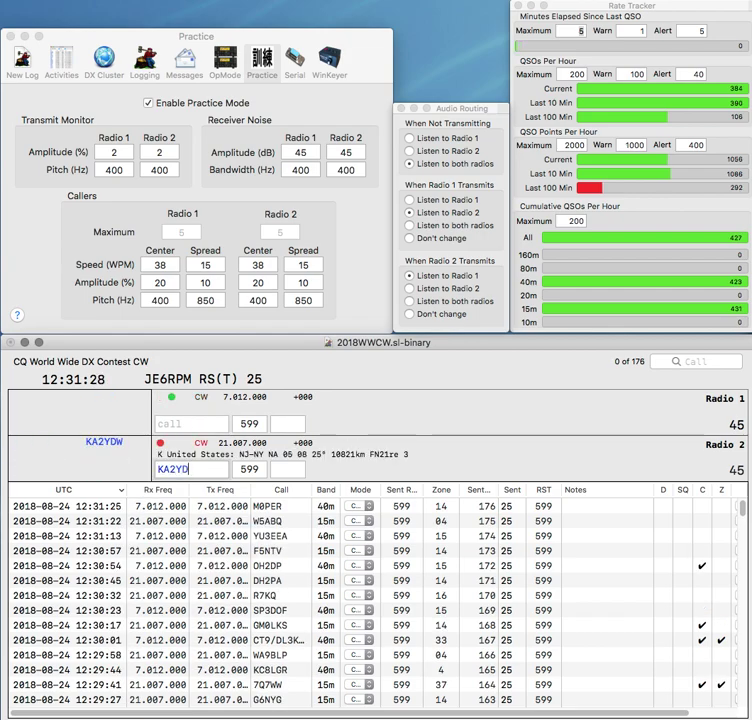
type("LEB")
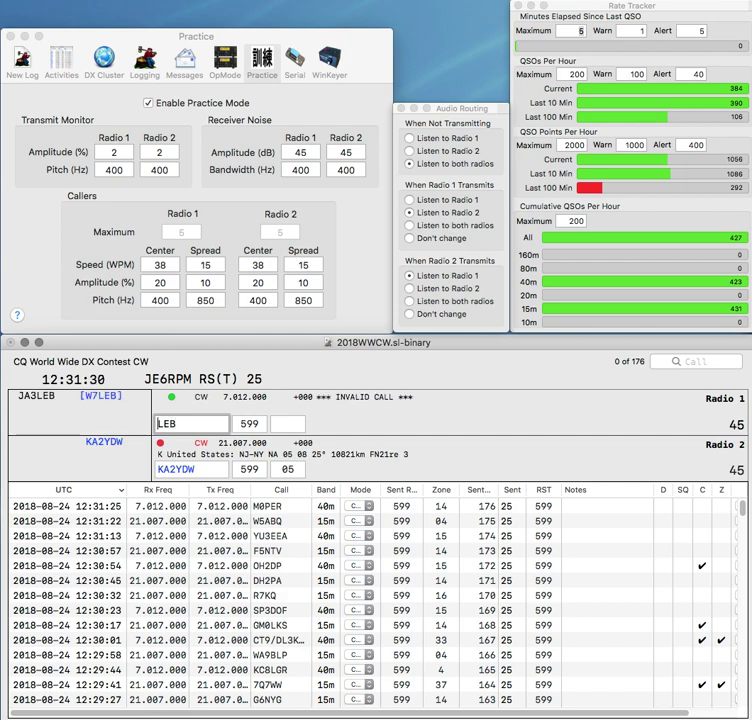
type("W7")
key("Return")
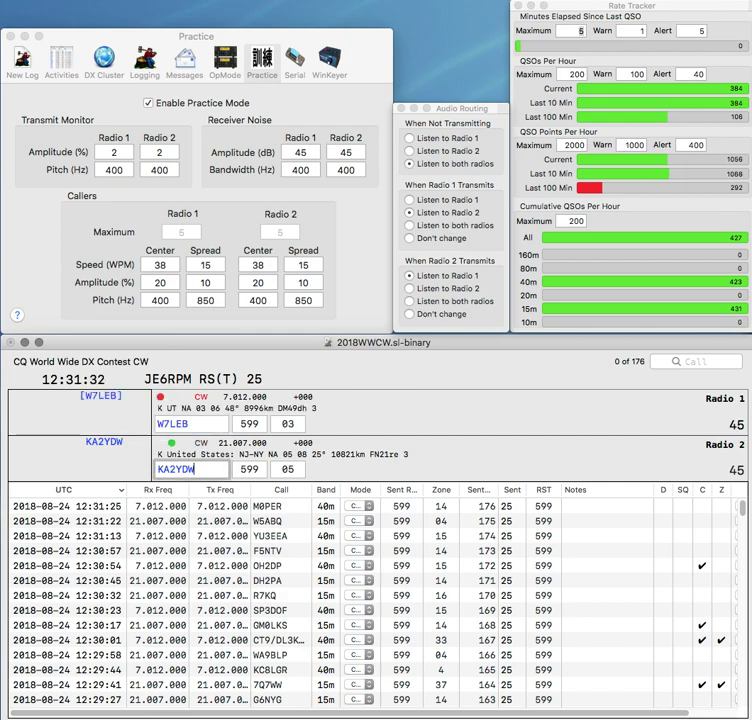
key("Return")
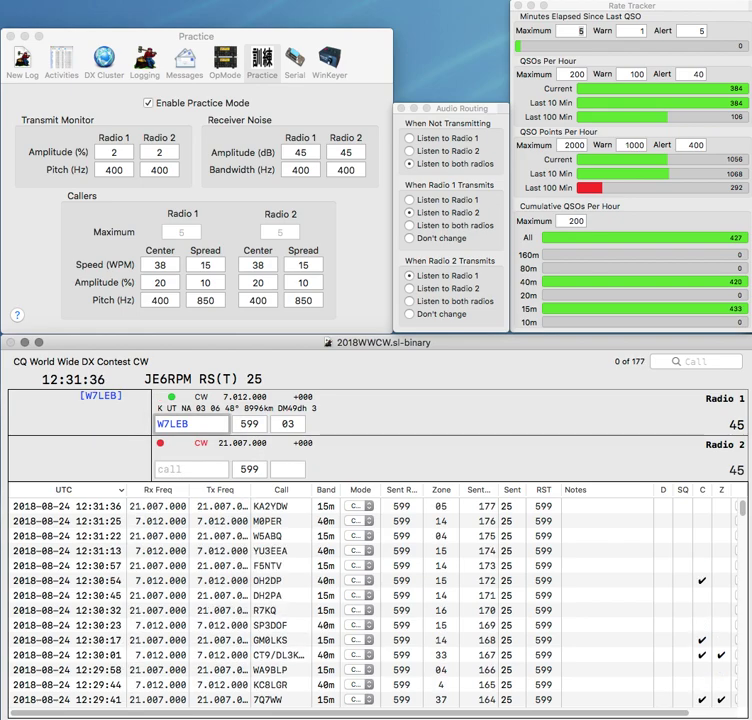
- Correct the Radio 1 call to JA3LEB, resend and log it, with the partial call 0P entered on Radio 2
key("BackSpace")
key("BackSpace")
type("JA3")
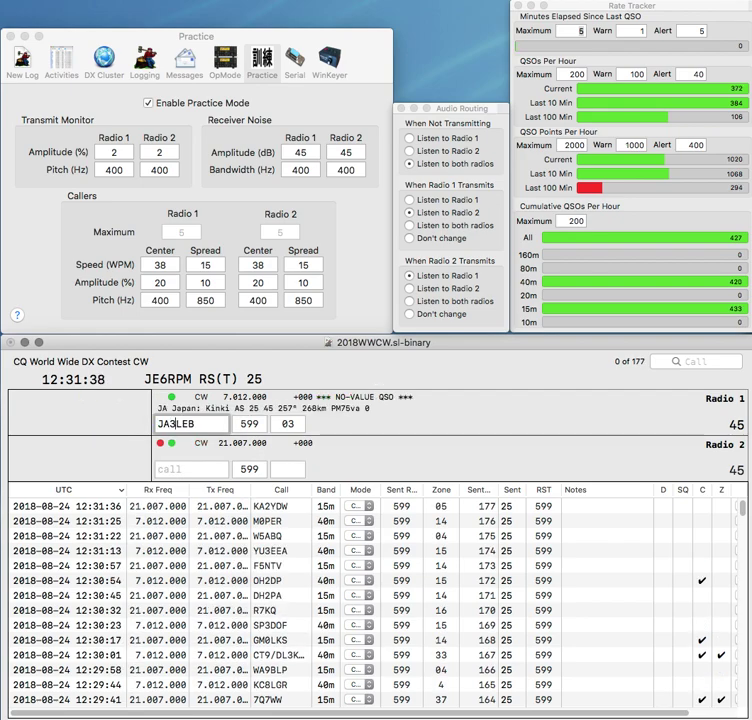
key("Return")
type("0P")
key("Return")
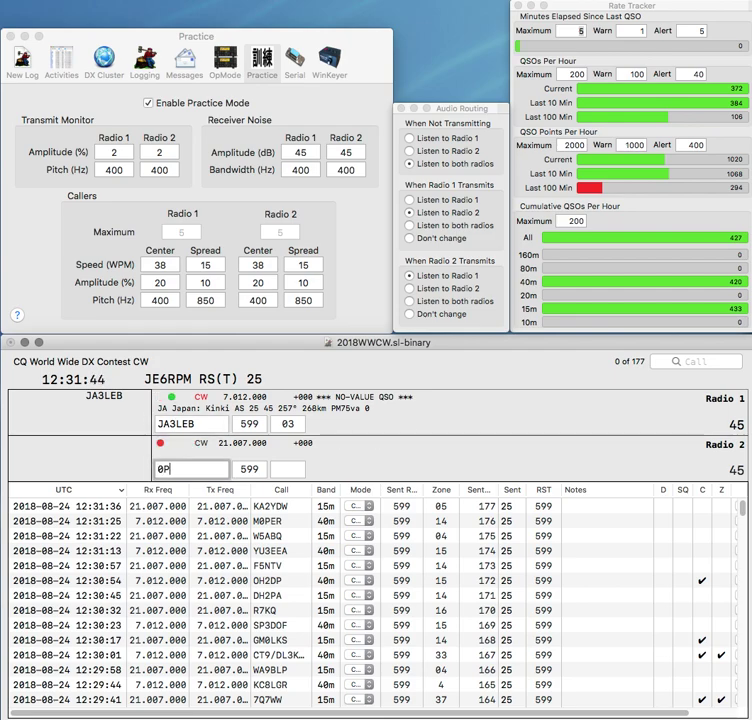
key("Return")
key("Down")
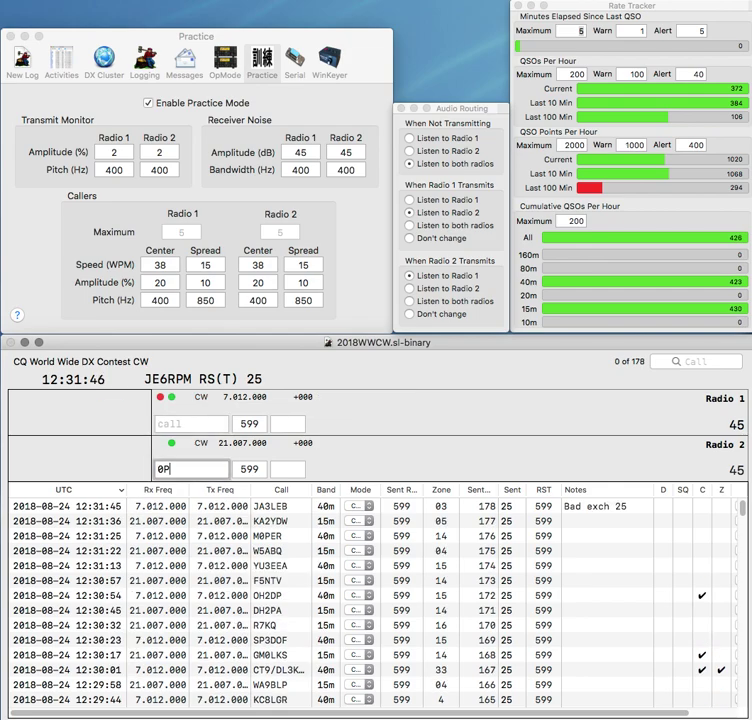
key("Up")
key("backslash")
key("backslash")
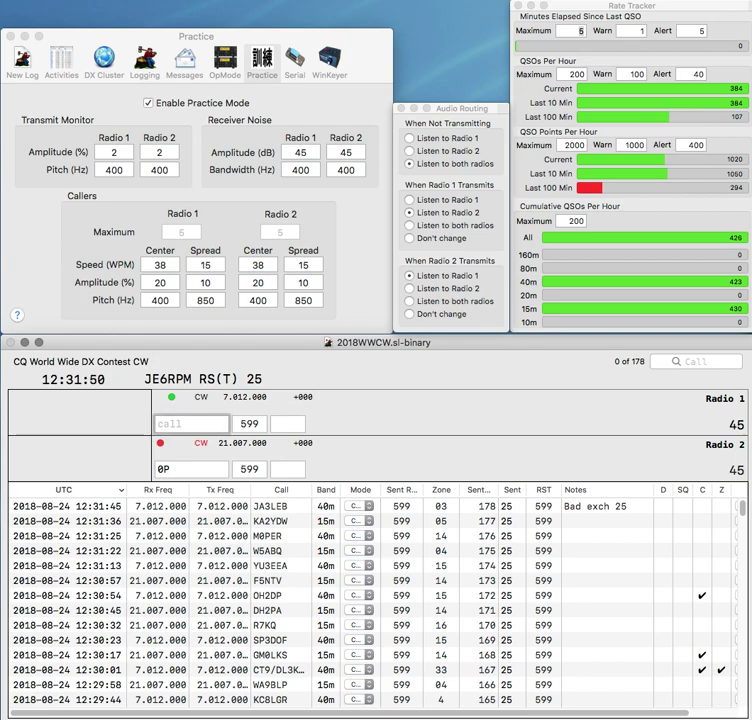
type("AK")
key("backslash")
type("YC")
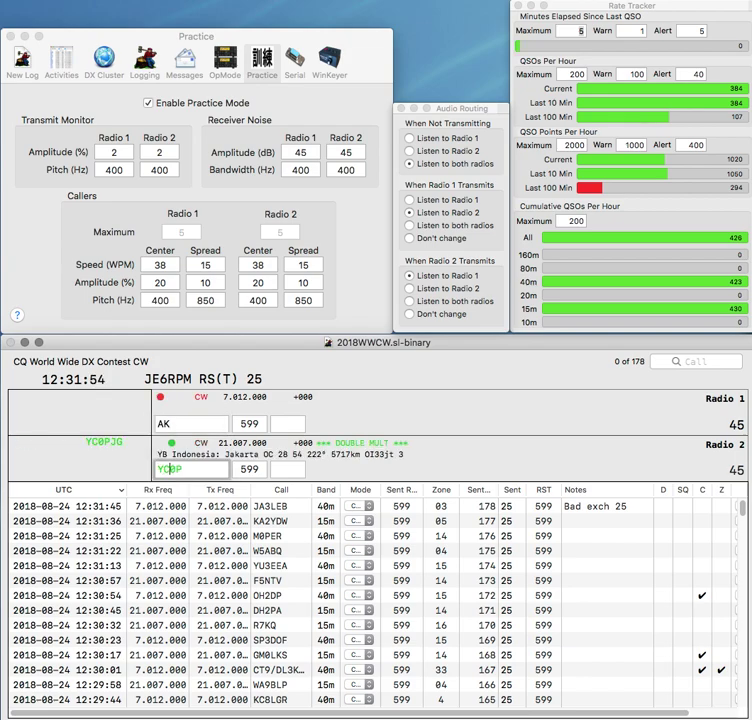
type("CP")
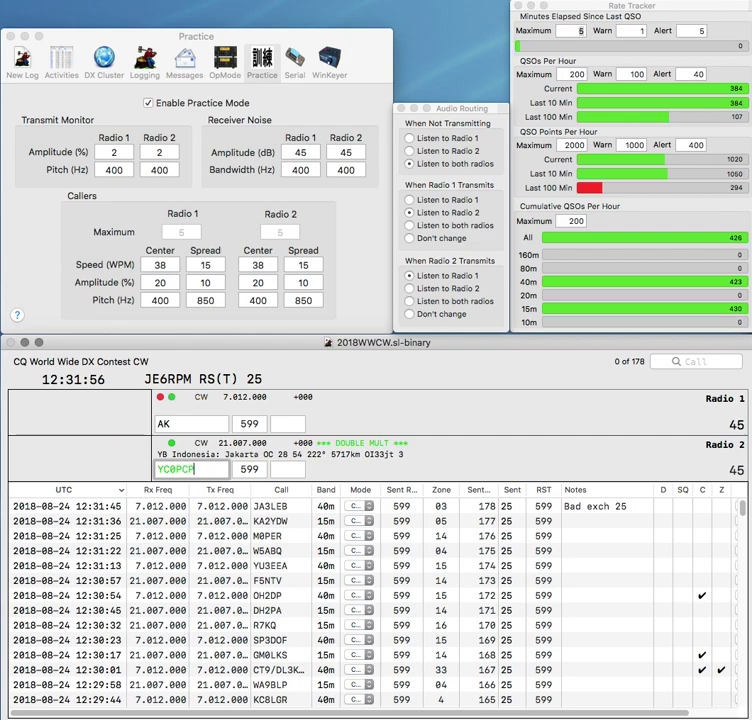
- Change the Radio 2 call to KC0PCP and send it, then correct it to KC9PCP and resend
key("Home")
key("Delete")
type("K")
key("Return")
key("Return")
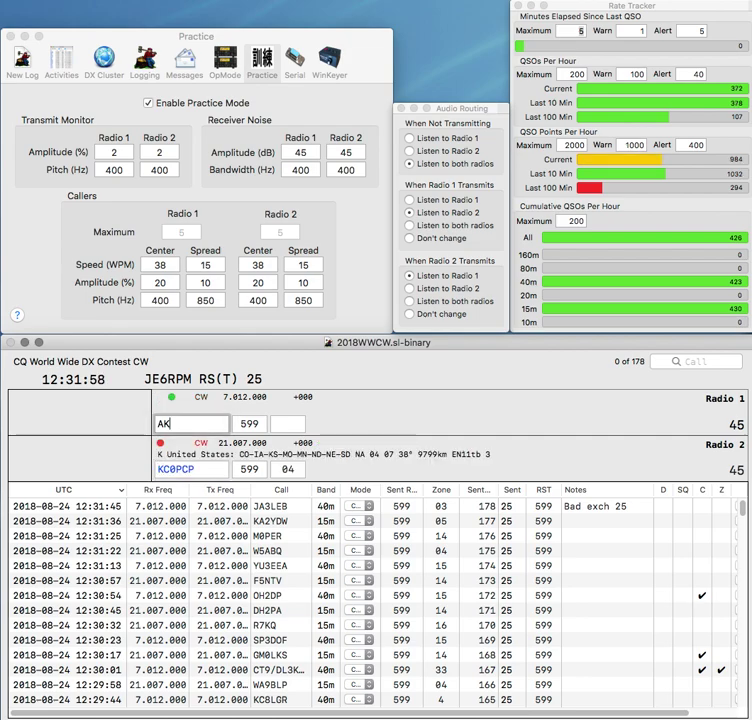
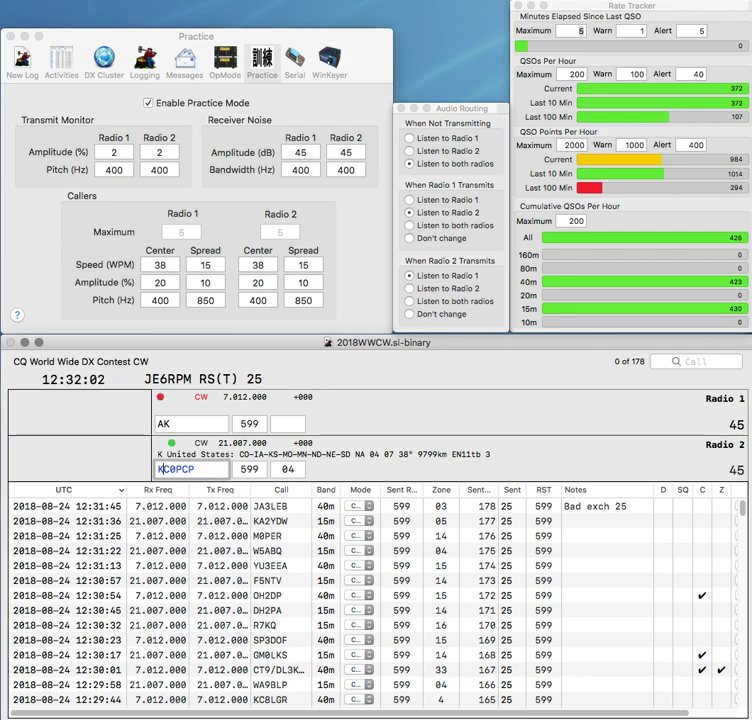
key("BackSpace")
type("9")
key("Return")
key("Left")
key("Left")
type("2")
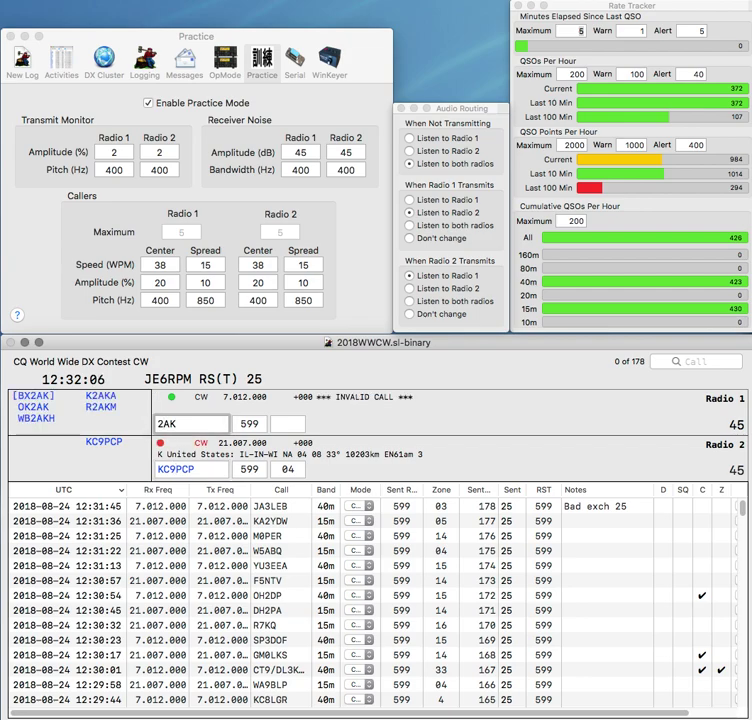
key("Delete")
type("H")
key("grave")
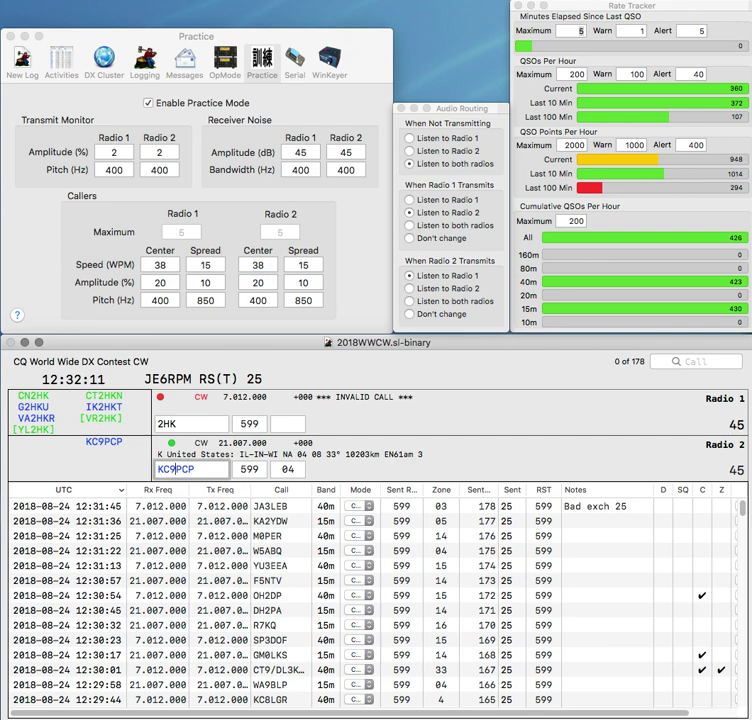
key("Return")
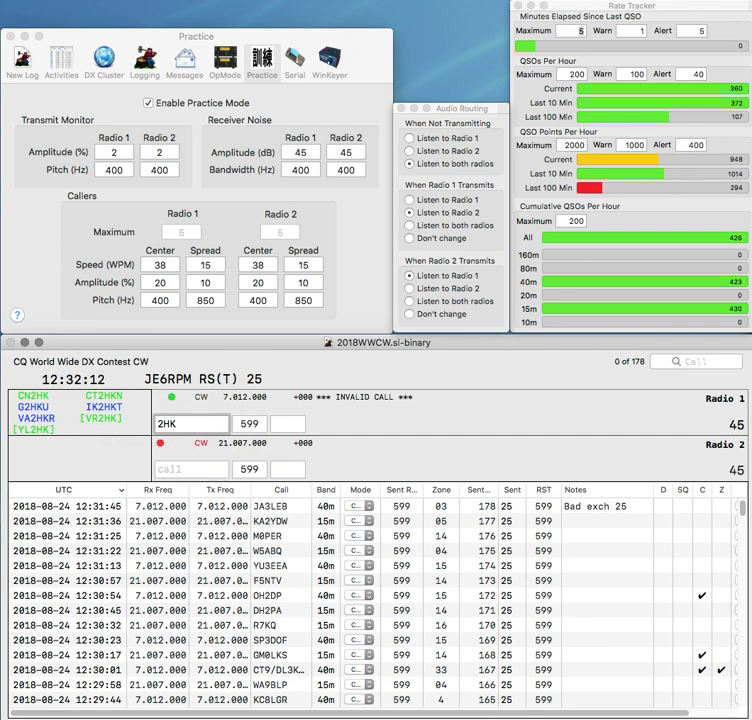
type("H")
key("BackSpace")
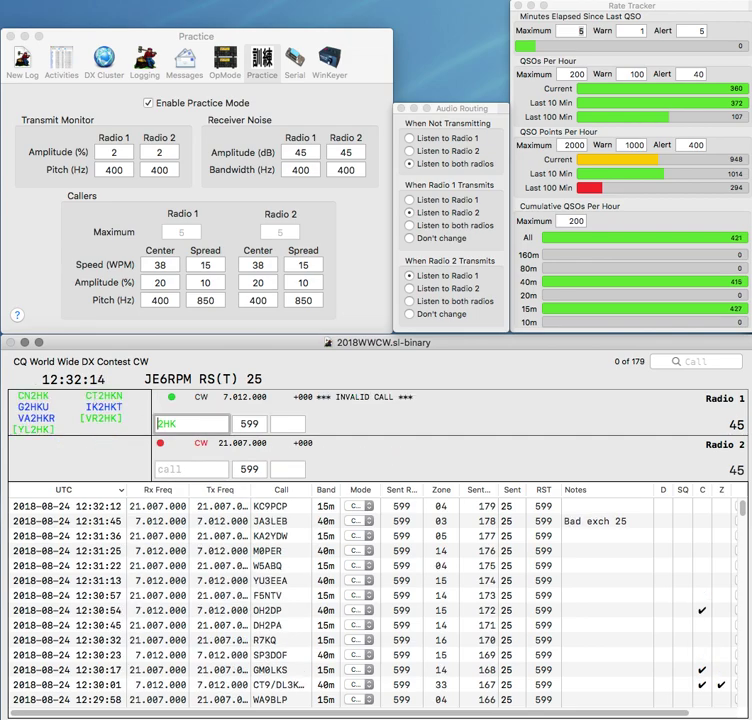
type("S")
key("BackSpace")
type("HA")
key("Return")
type("1")
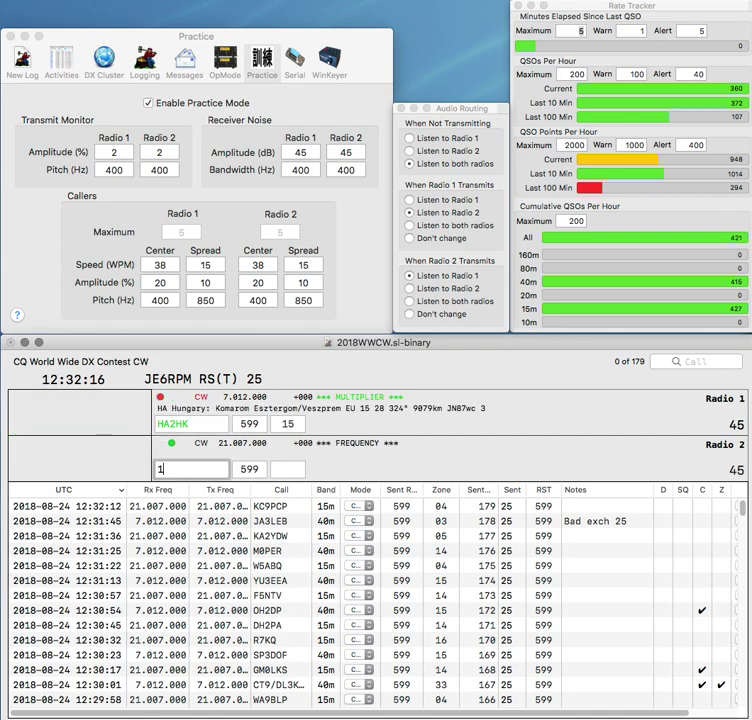
type("RHL")
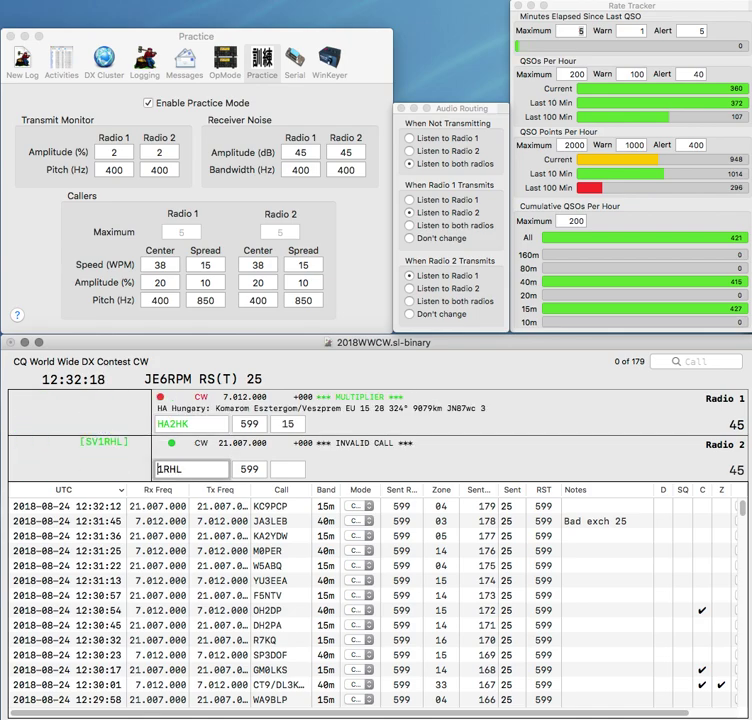
type("SV")
key("Return")
- Change the Radio 1 call to A2HK and resend, then log the SV1RHL contact on Radio 2
type("S")
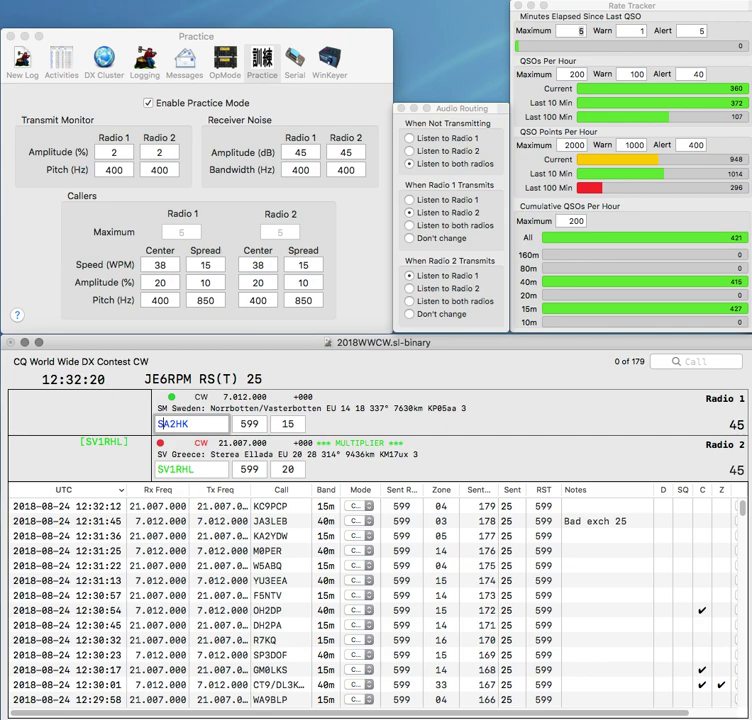
key("BackSpace")
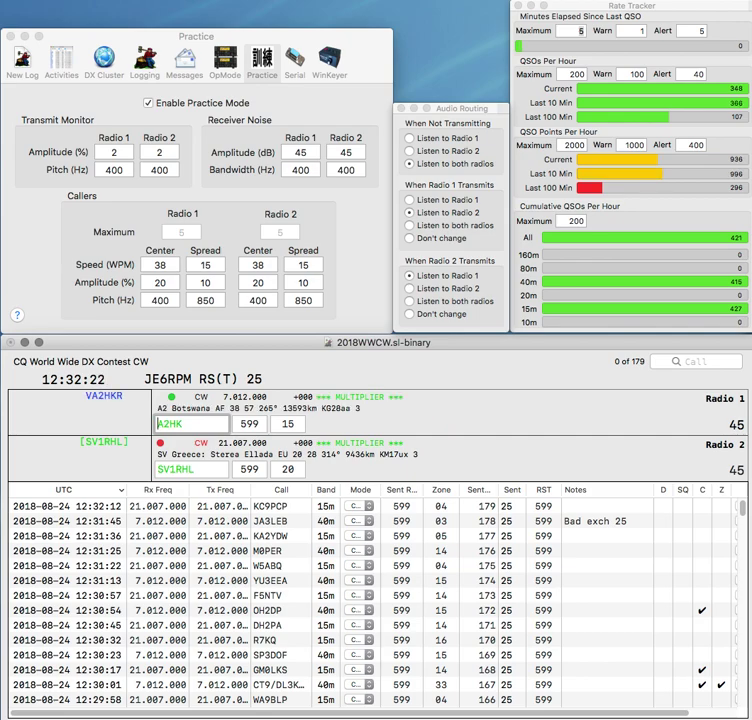
key("Return")
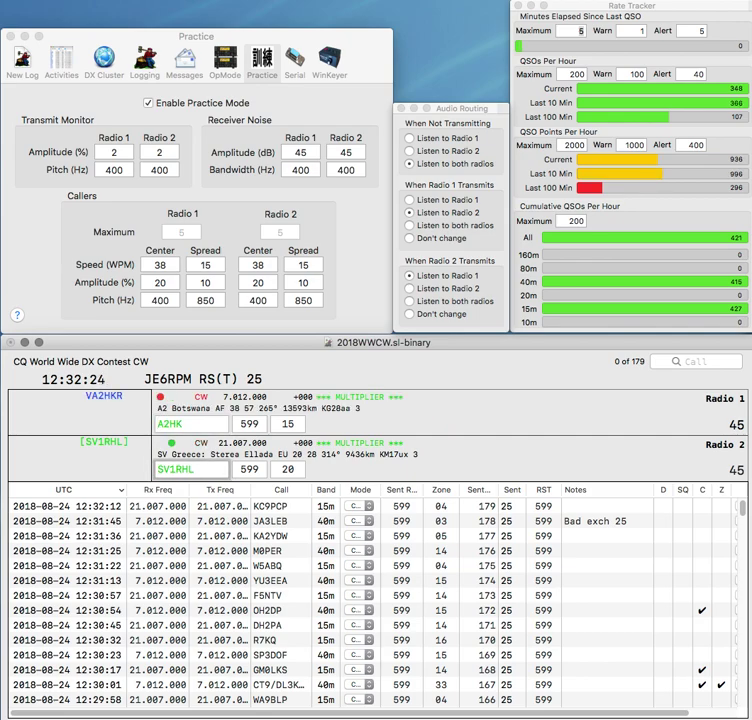
key("Return")
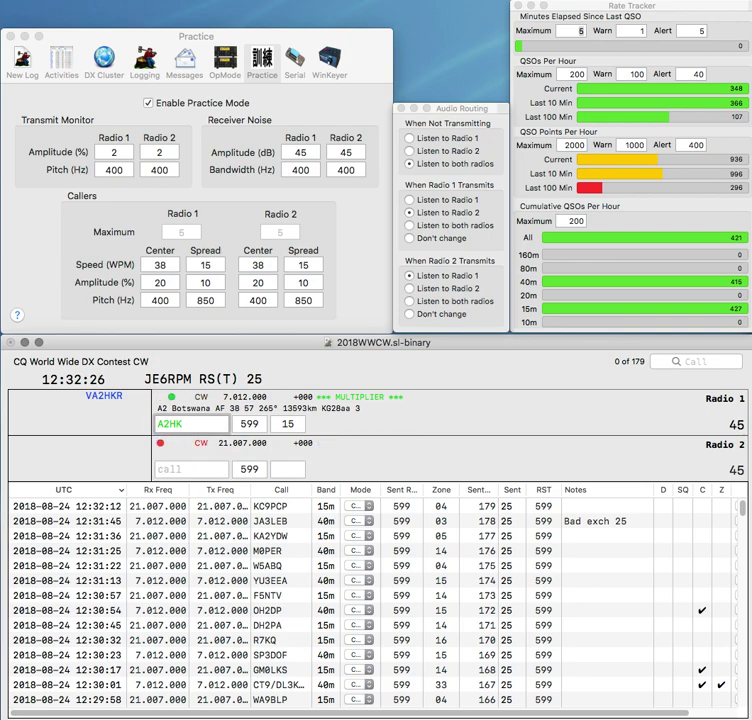
type("S")
key("BackSpace")
type("HA")
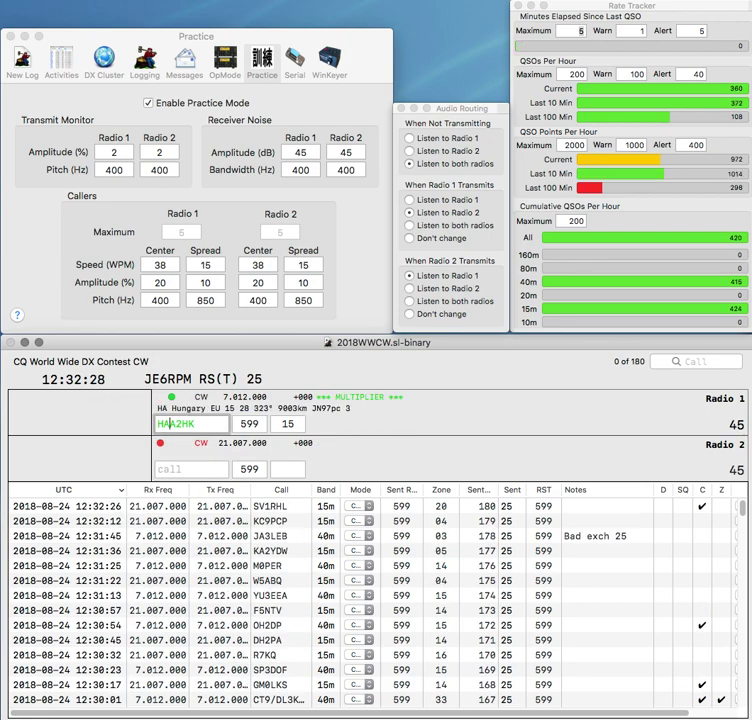
key("Delete")
key("Delete")
type("S")
key("Return")
type("LH3")
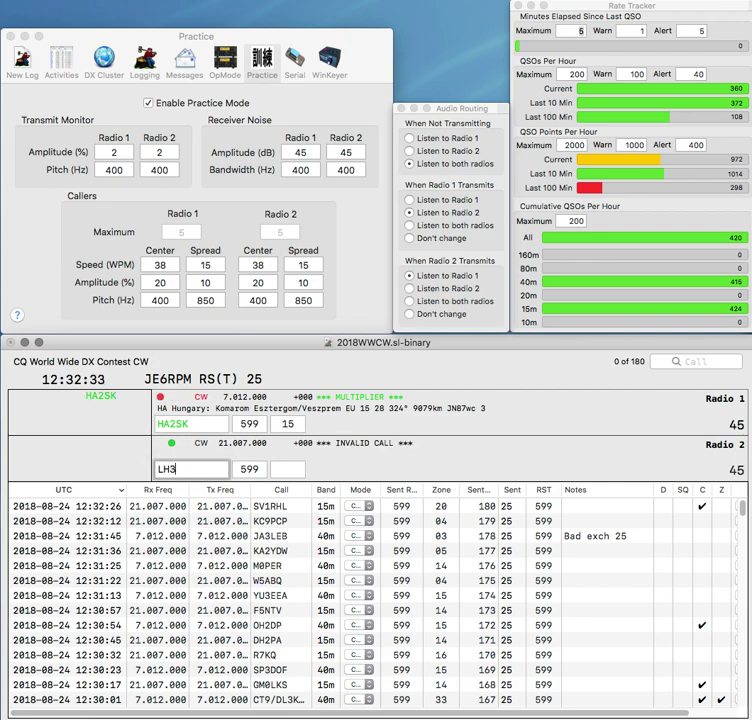
key("BackSpace")
type("E")
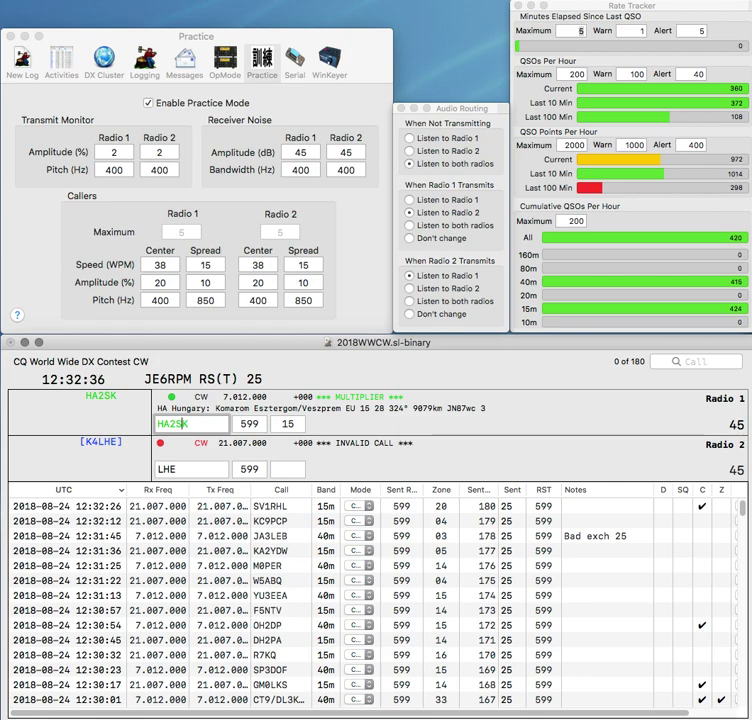
key("Return")
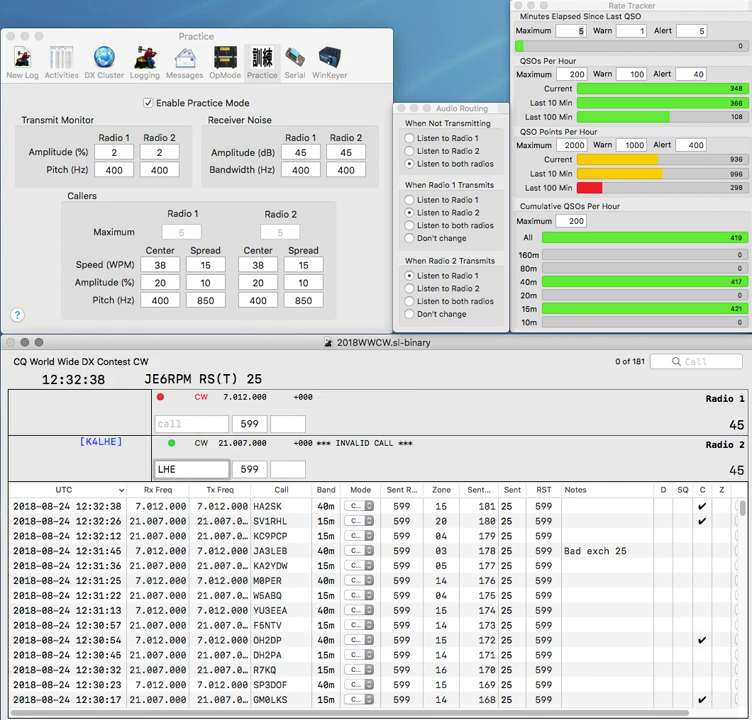
type("DL8NU")
key("Delete")
key("Delete")
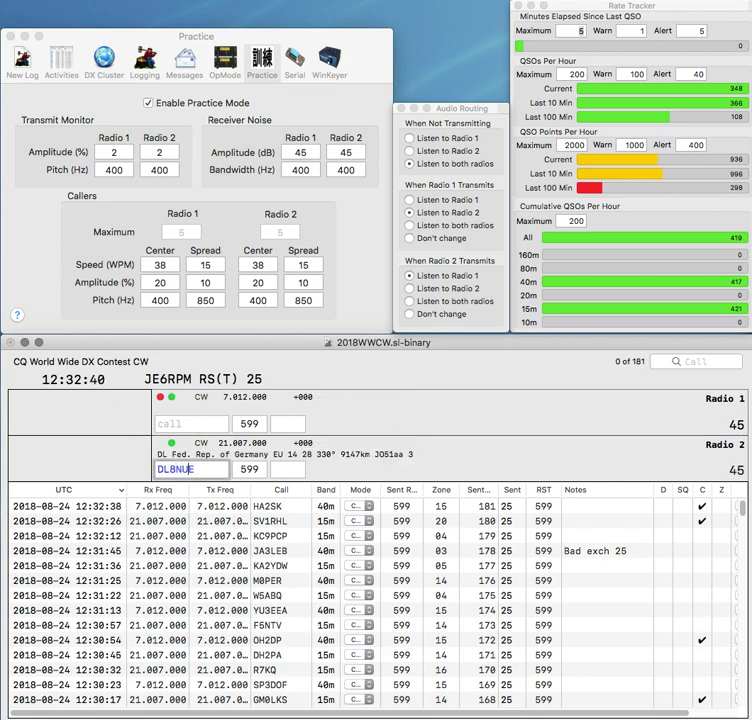
key("Delete")
key("Return")
type("14")
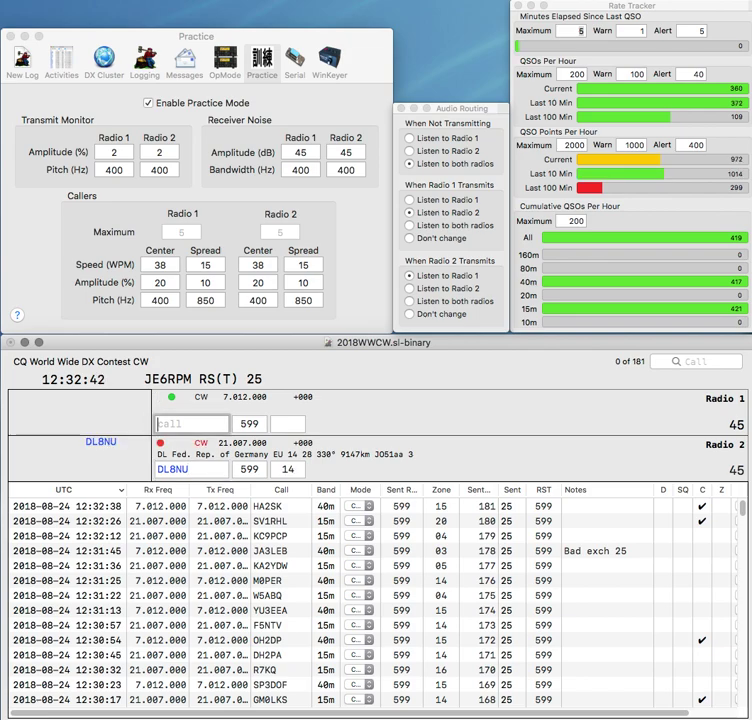
type("Y")
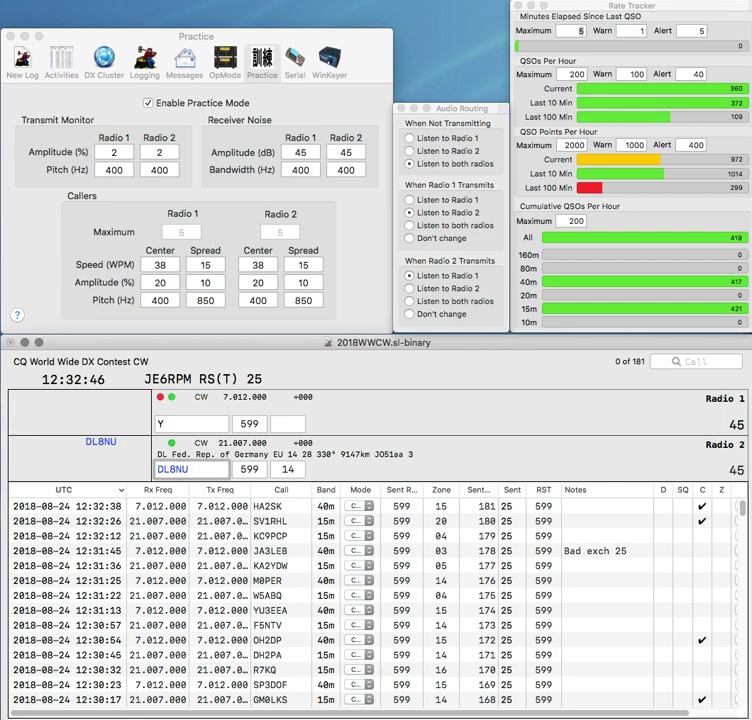
key("Return")
type("WB5J")
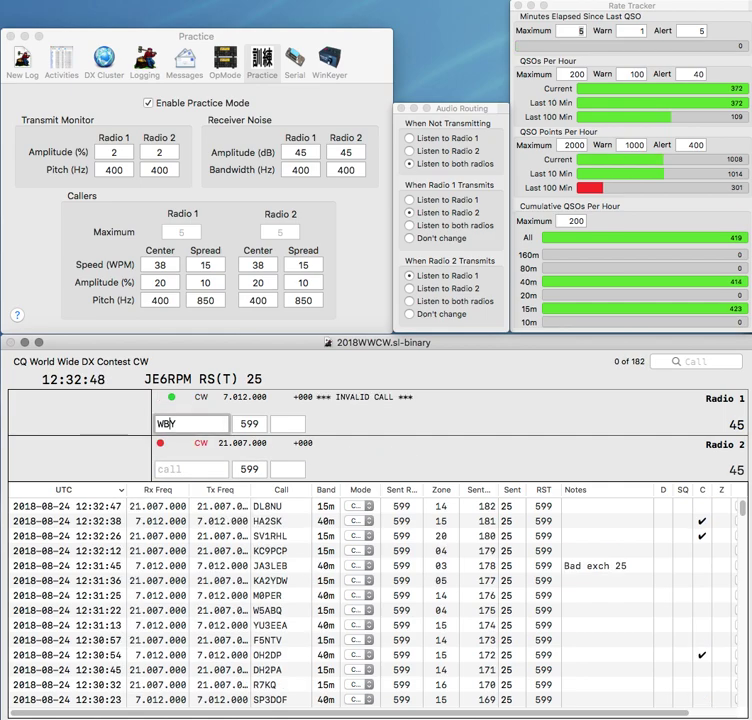
type("V")
key("Return")
type("GI0RQ")
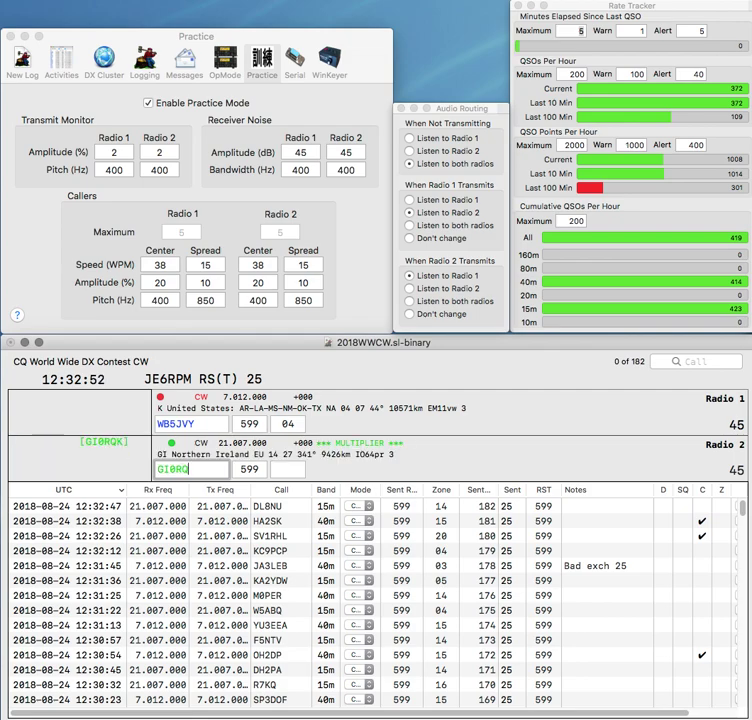
type("K")
key("Return")
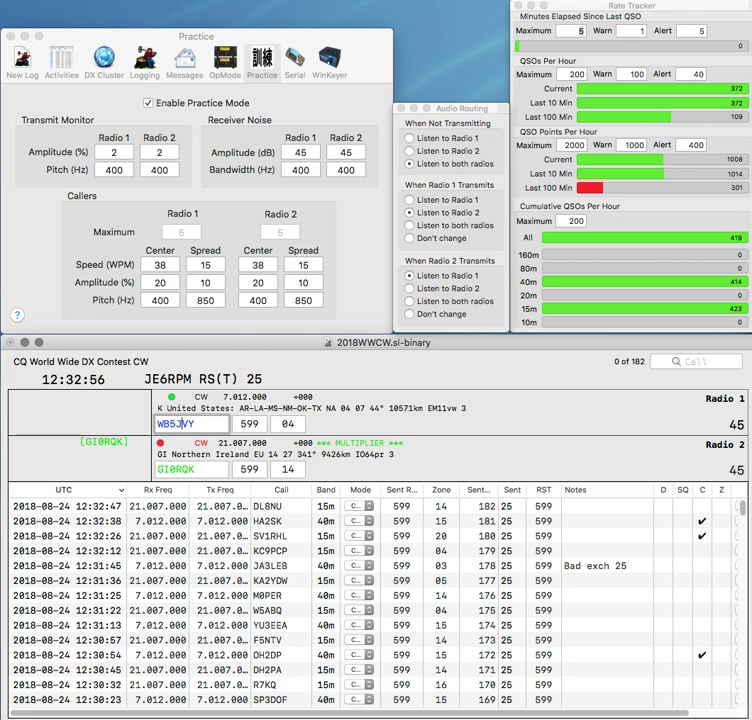
type("H")
key("Return")
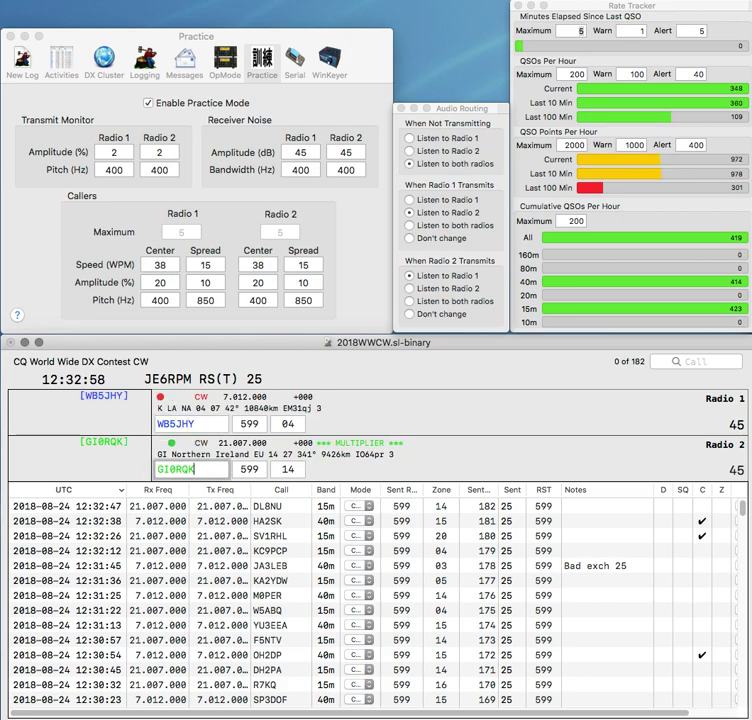
key("Return")
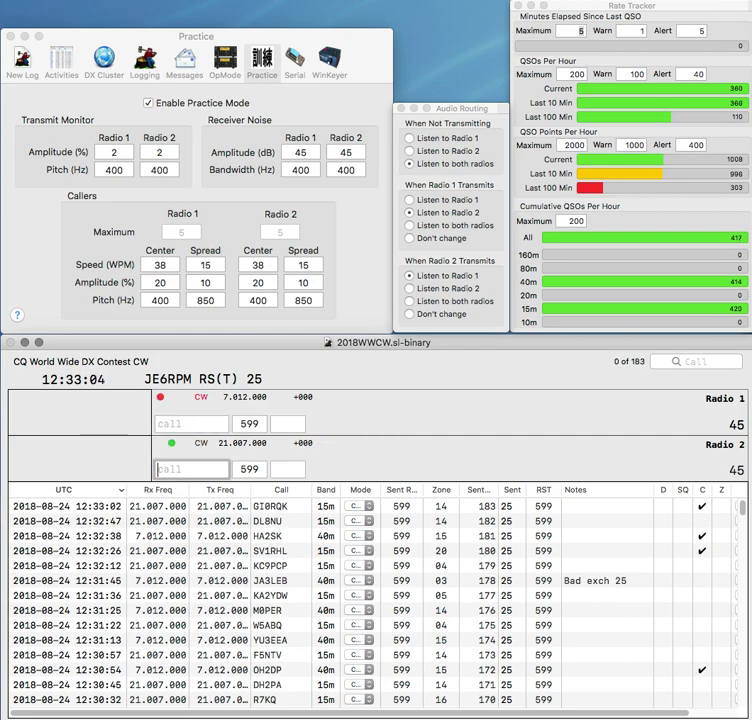
- Enter HB0/DL5SE as the Radio 2 call and send the reply
type("HB0/DL")
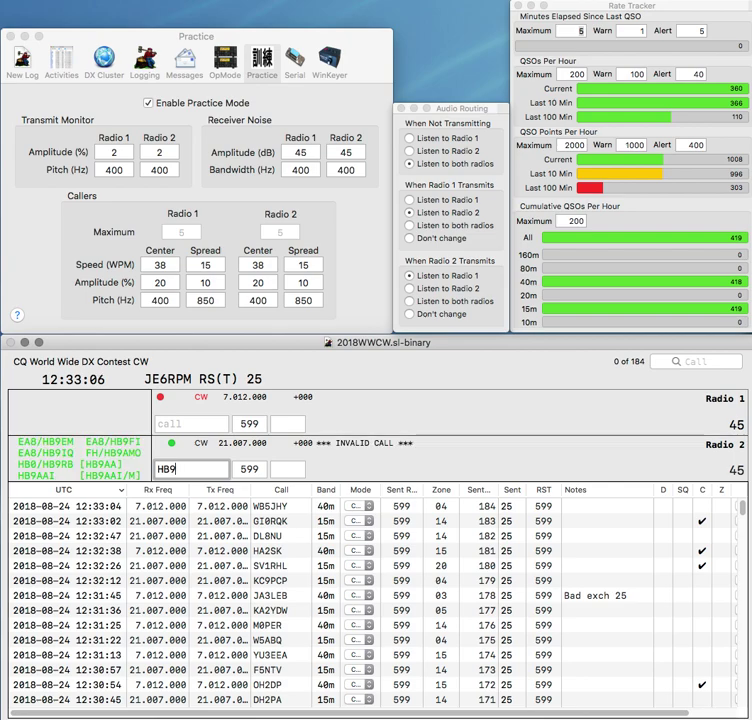
type("5SE")
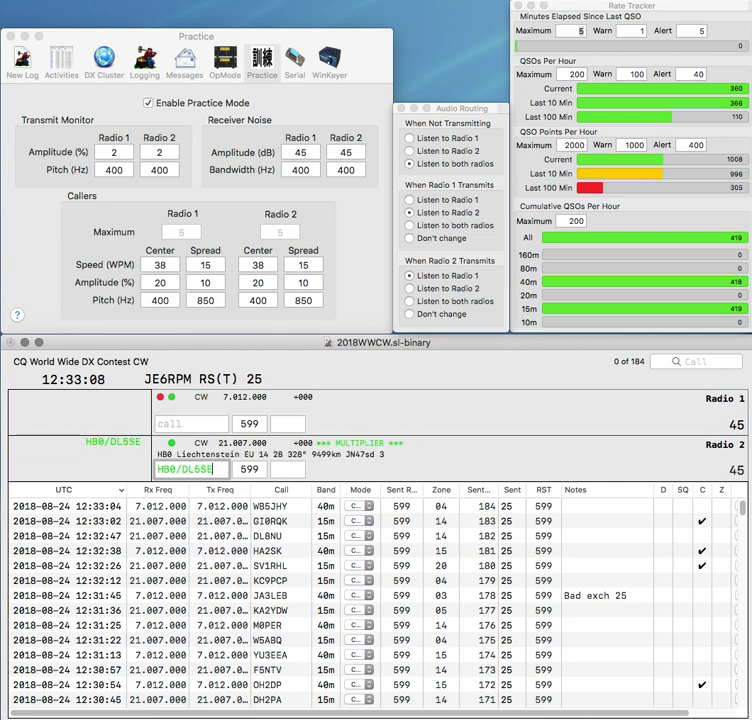
key("BackSpace")
key("BackSpace")
type("SE")
key("Return")
type("P")
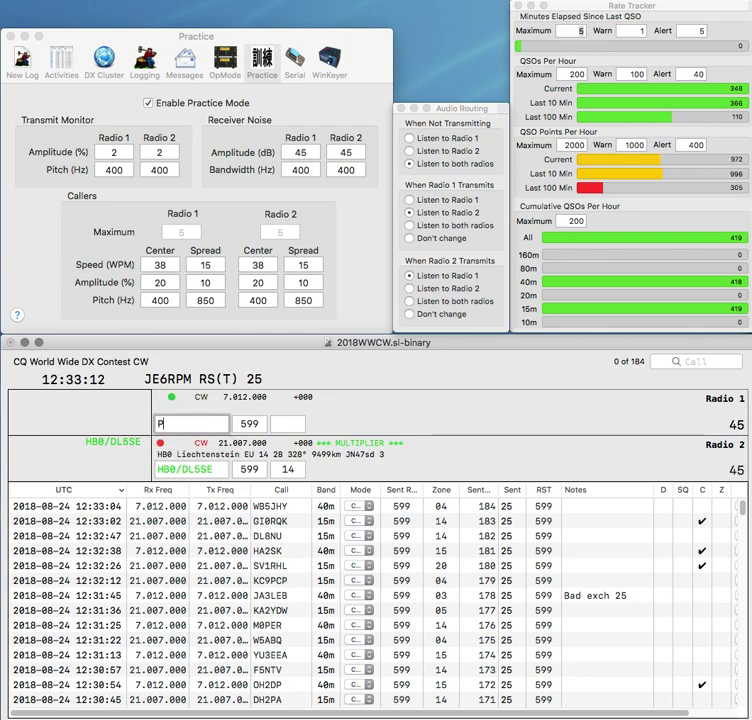
type("U1SSH")
key("Return")
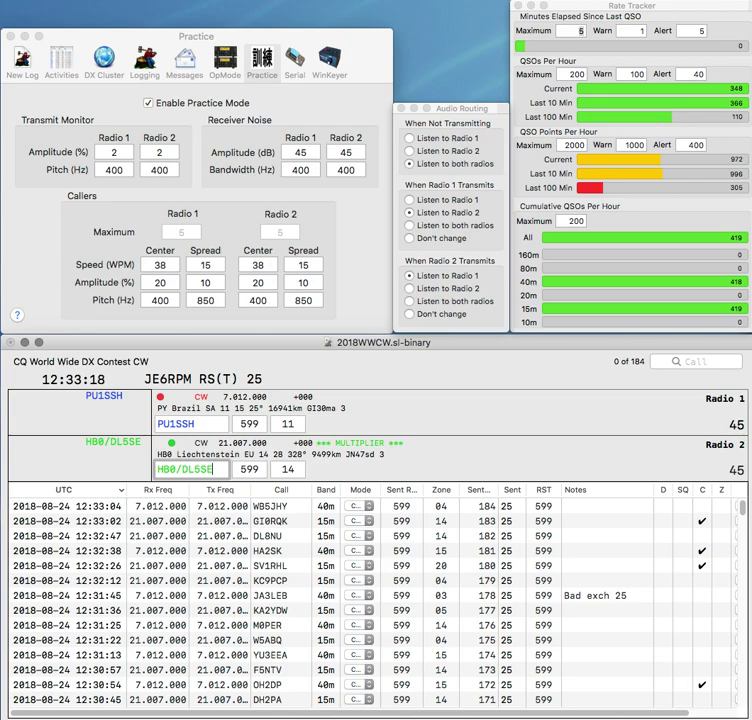
key("Return")
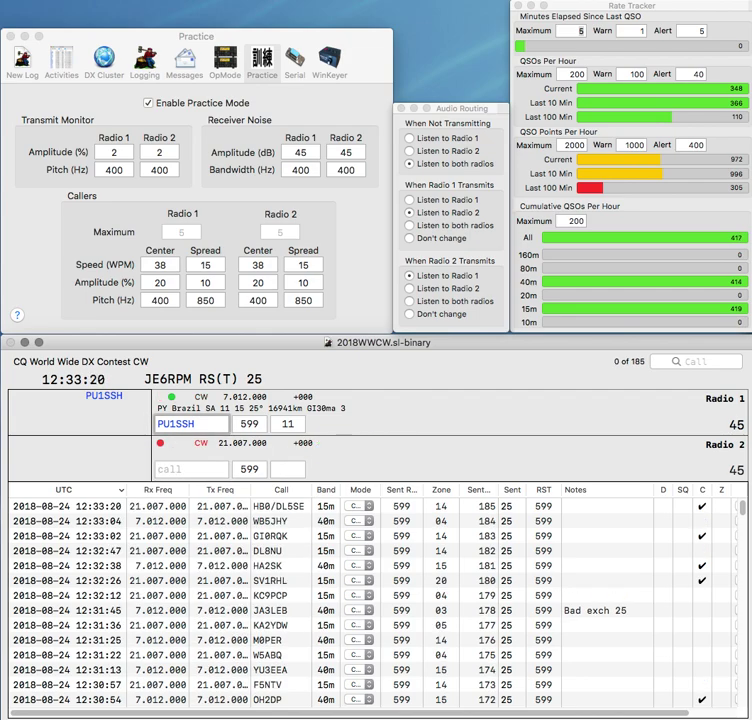
key("Return")
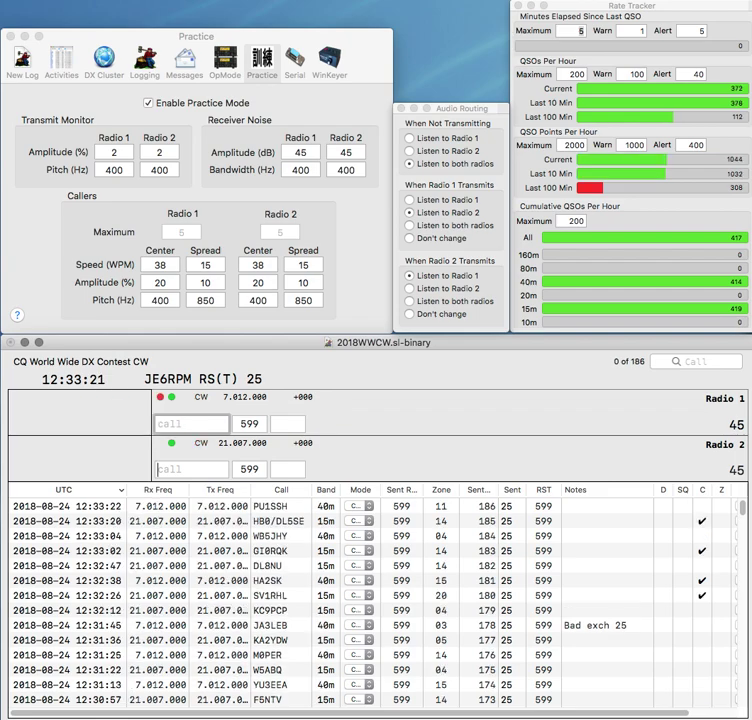
type("DL4ADR")
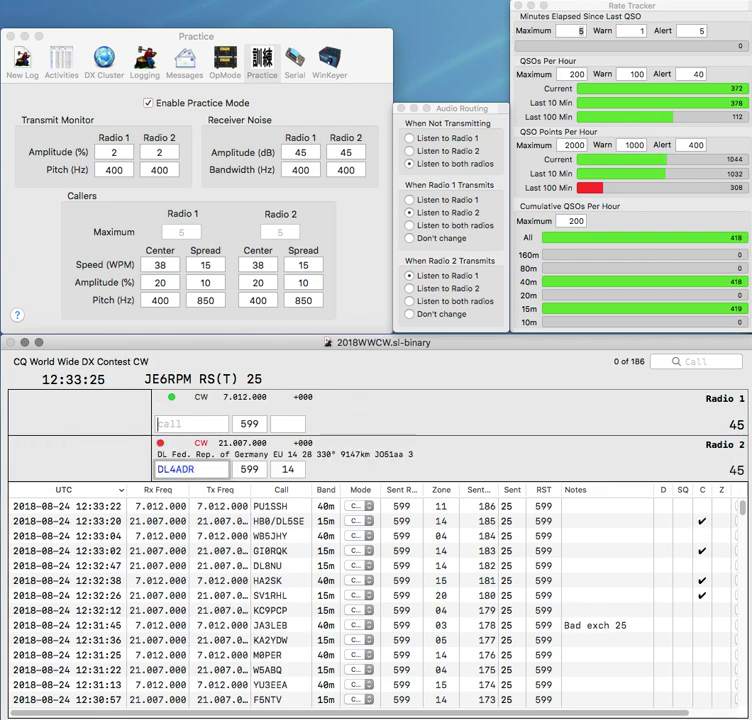
key("Return")
type("2QA")
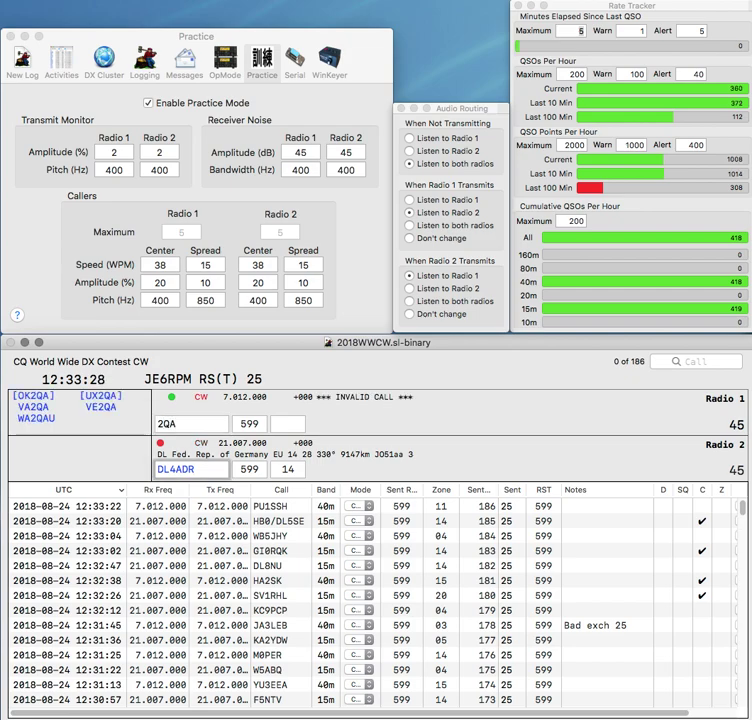
left_click(180, 468)
key("Delete")
type("B")
key("Return")
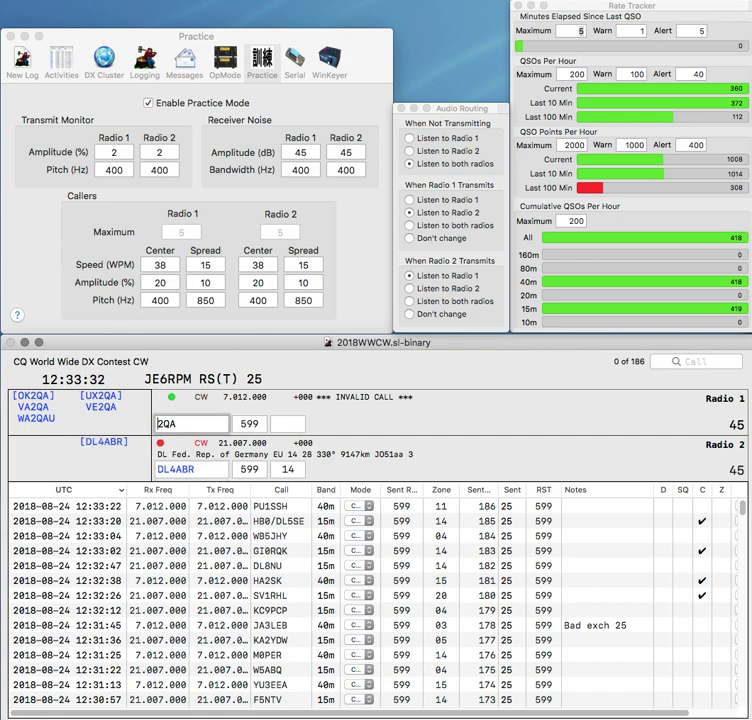
- Change the partial Radio 1 call to R3QA and send the reply
left_click(159, 423)
type("R")
key("Delete")
type("3")
key("space")
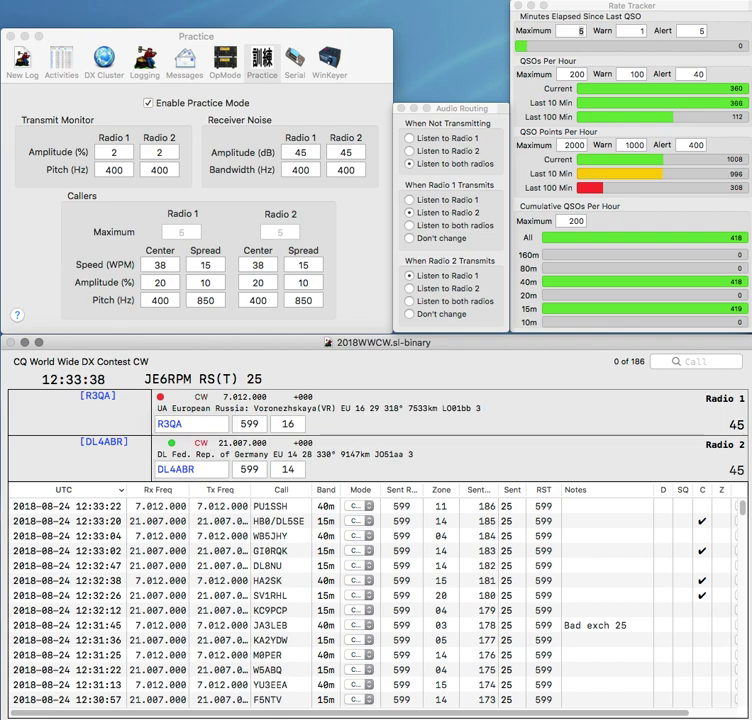
key("Return")
type("R3QA")
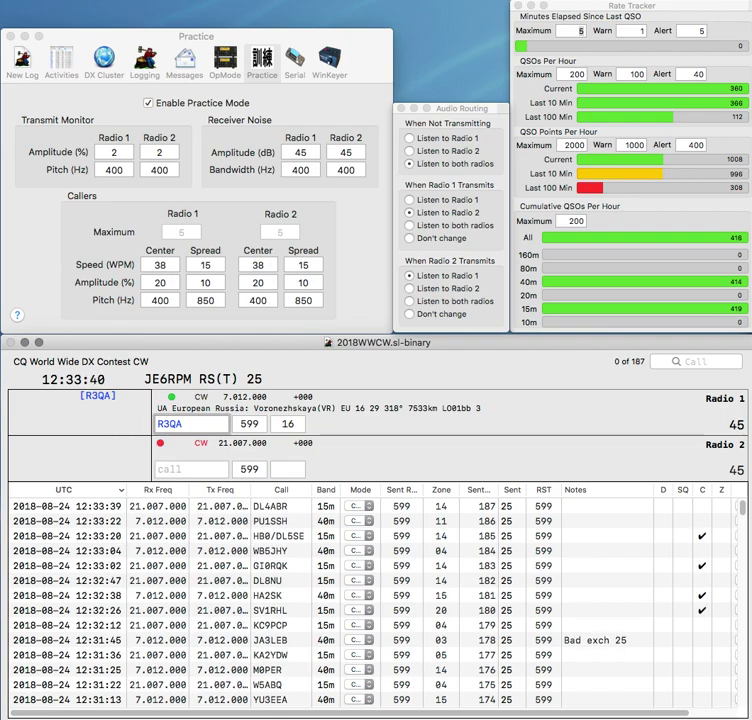
key("Return")
- Enter HB9BS as the Radio 2 call and send the reply
type("HB9B")
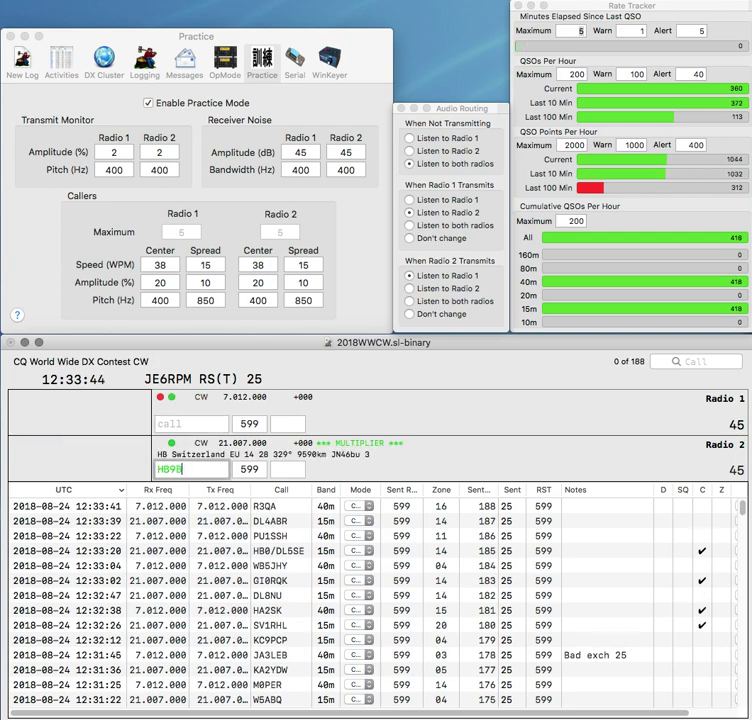
type("S")
key("Return")
type("9ACD")
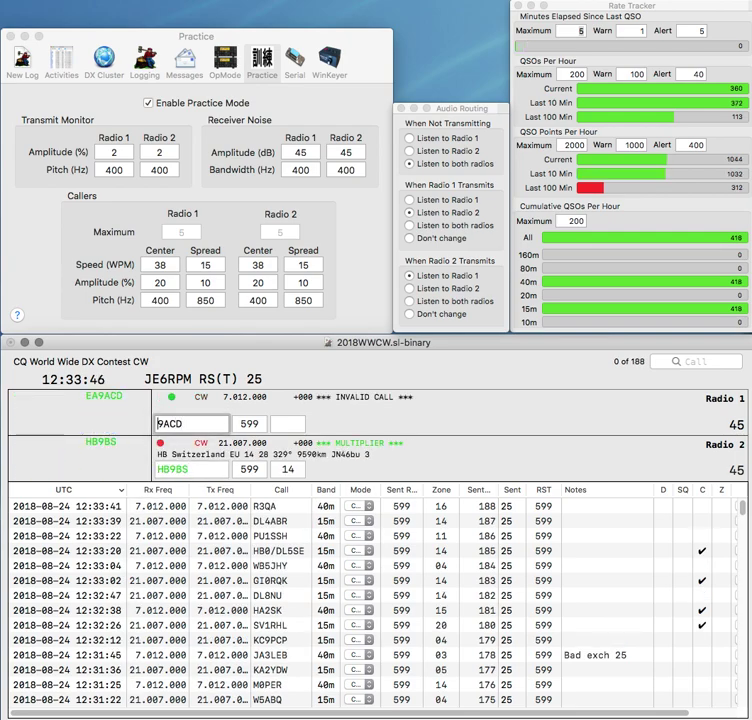
type("EA")
key("Return")
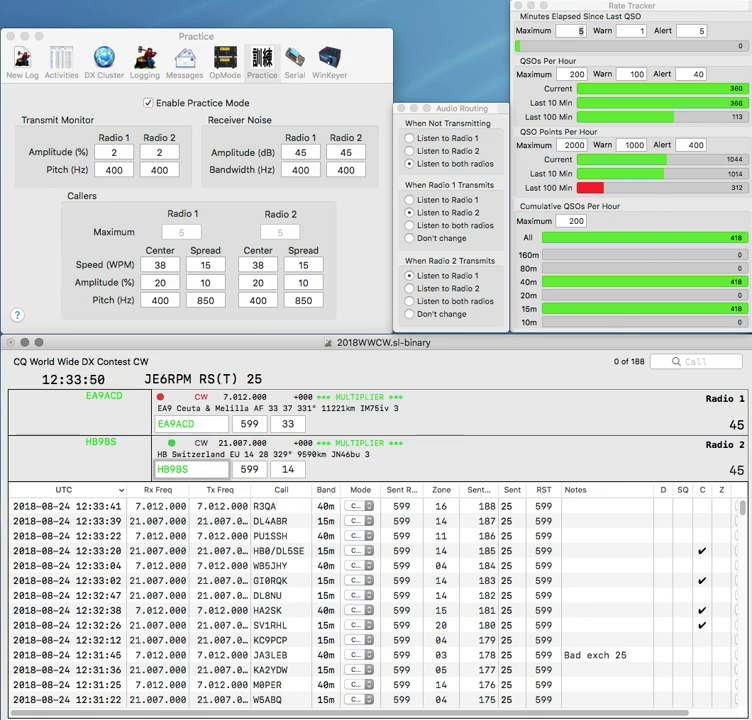
key("Return")
key("Return")
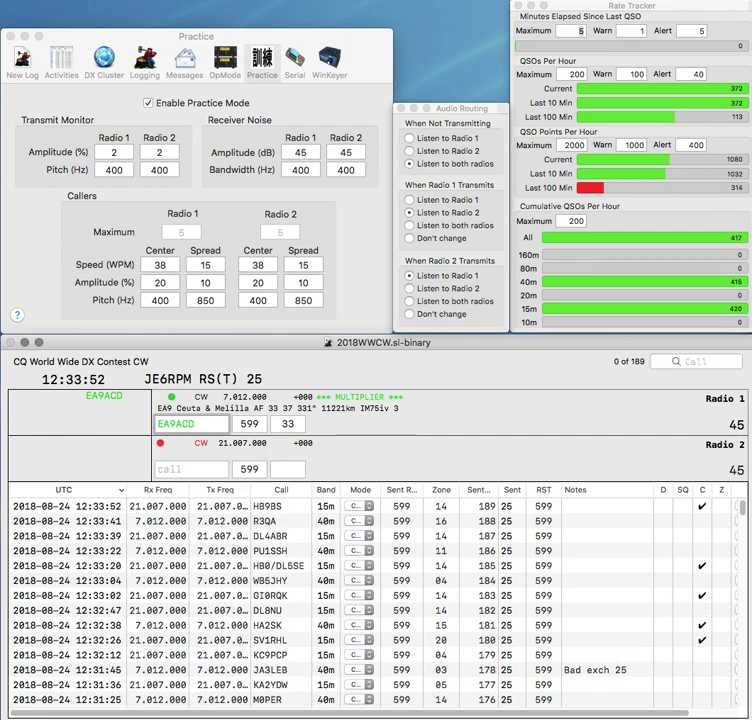
key("Return")
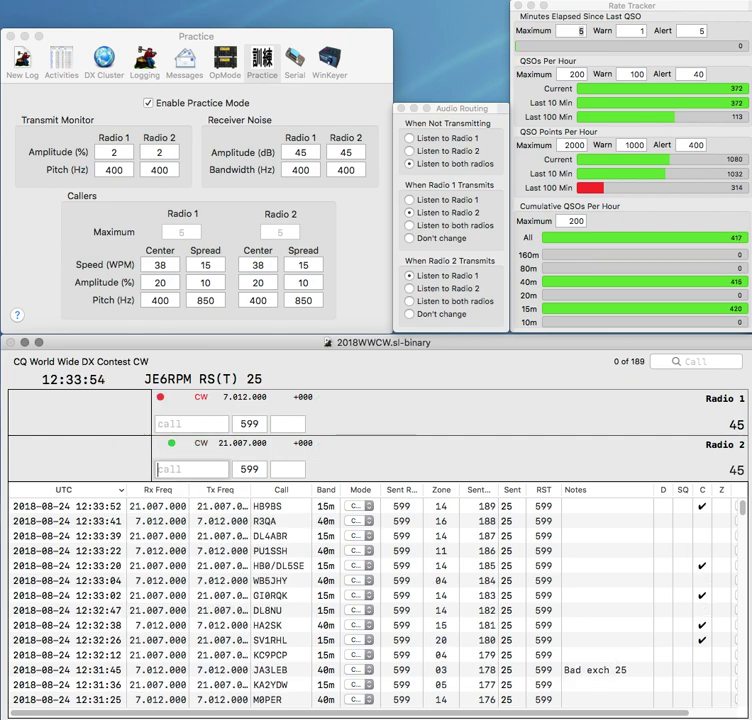
- Enter JH1PD as the Radio 2 call and send the reply
type("JH1")
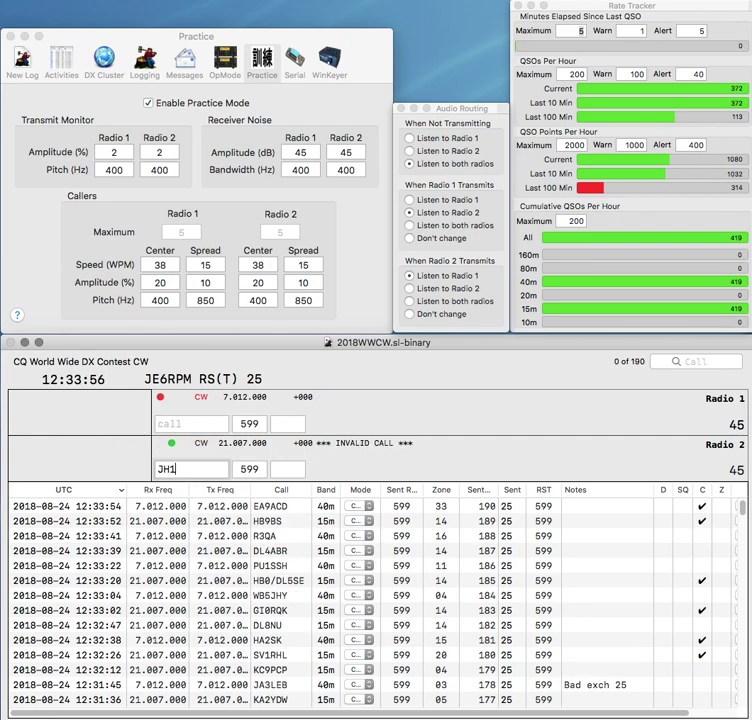
type("PDX")
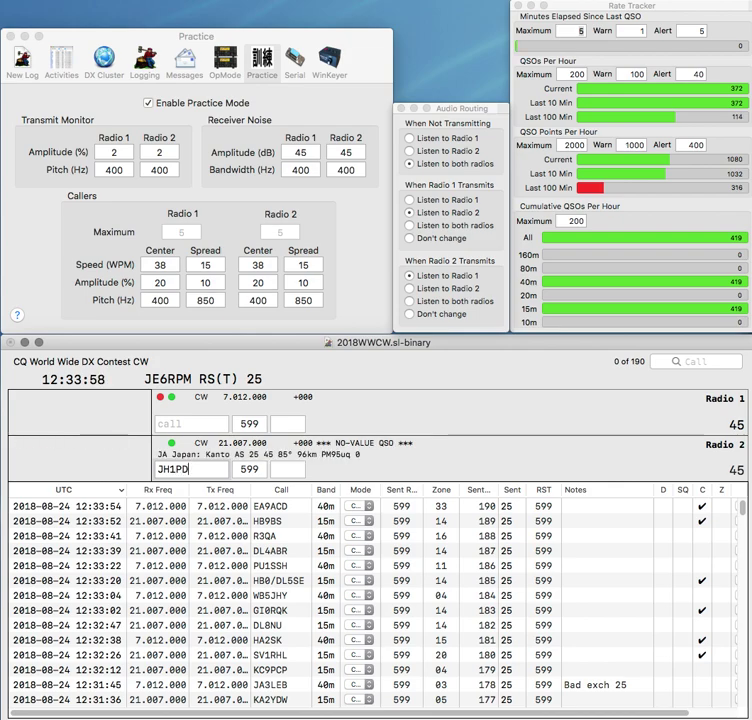
key("Return")
- Enter the partial call K6Y on Radio 1 and send the reply
type("Y")
key("BackSpace")
type("K6")
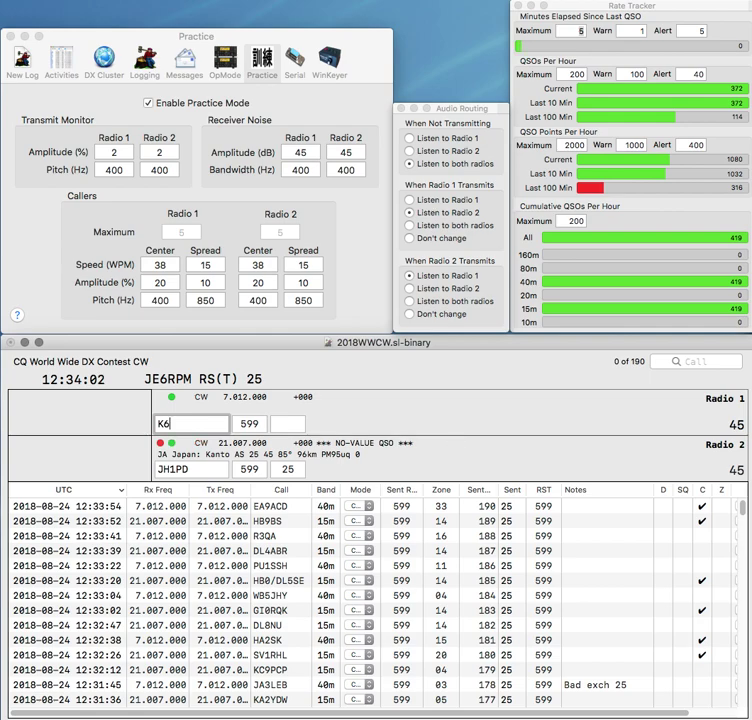
type("Y")
key("Return")
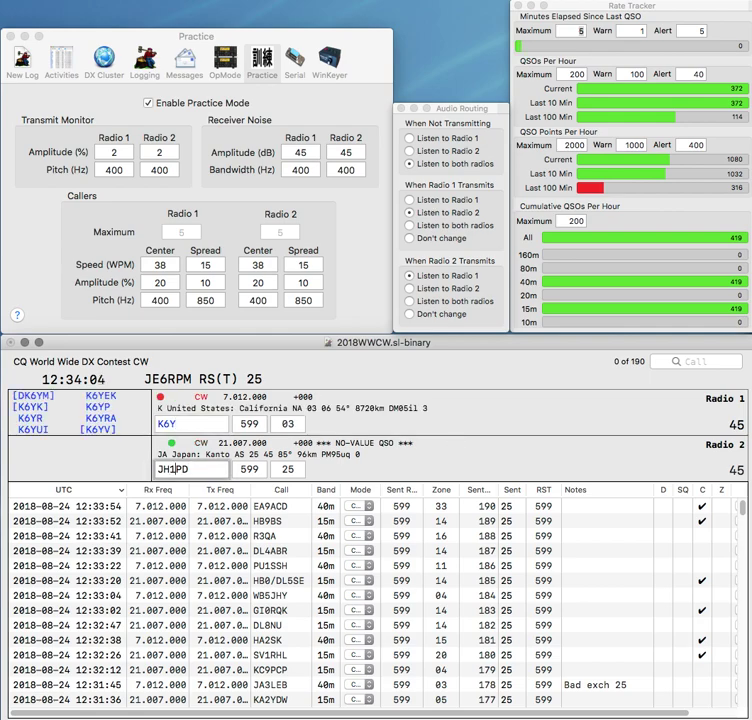
key("Right")
key("Right")
key("BackSpace")
type("S")
key("Return")
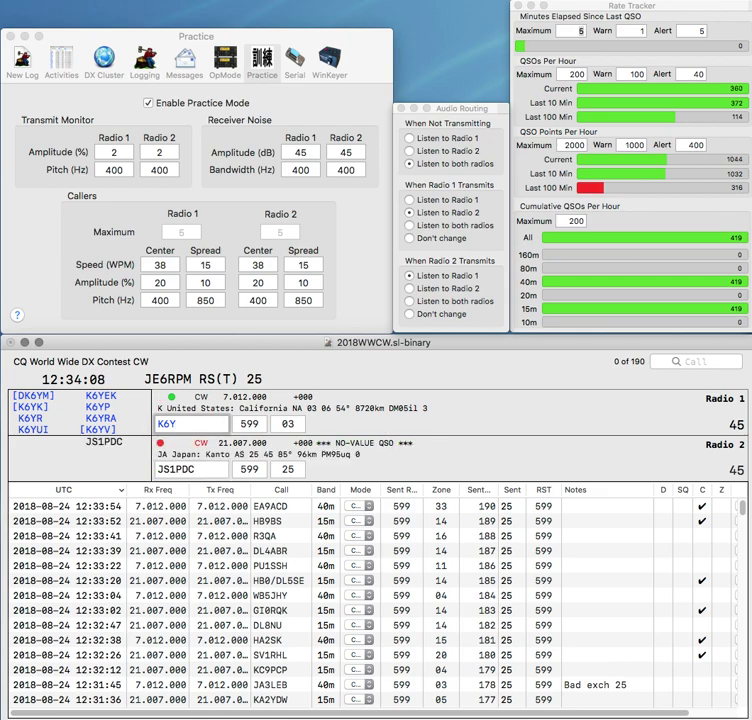
type("L")
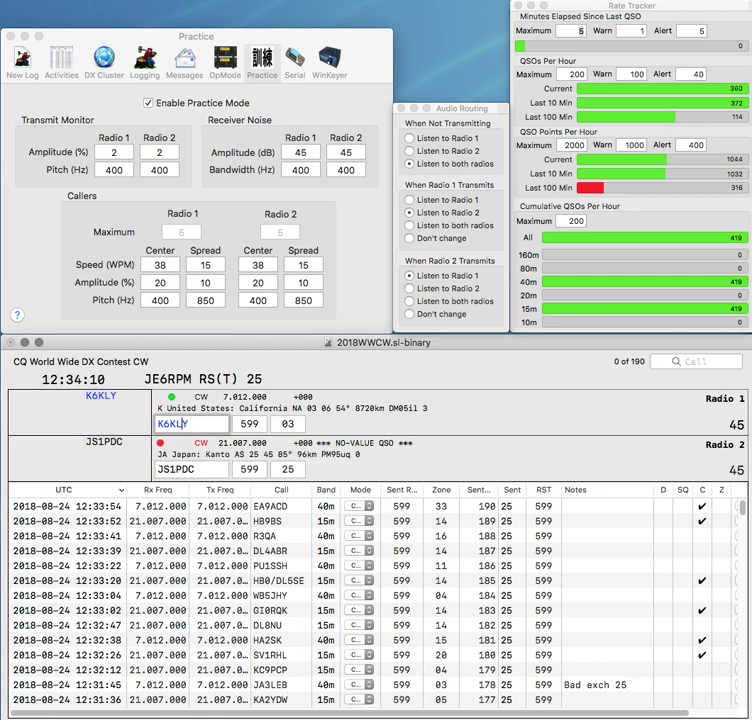
key("Return")
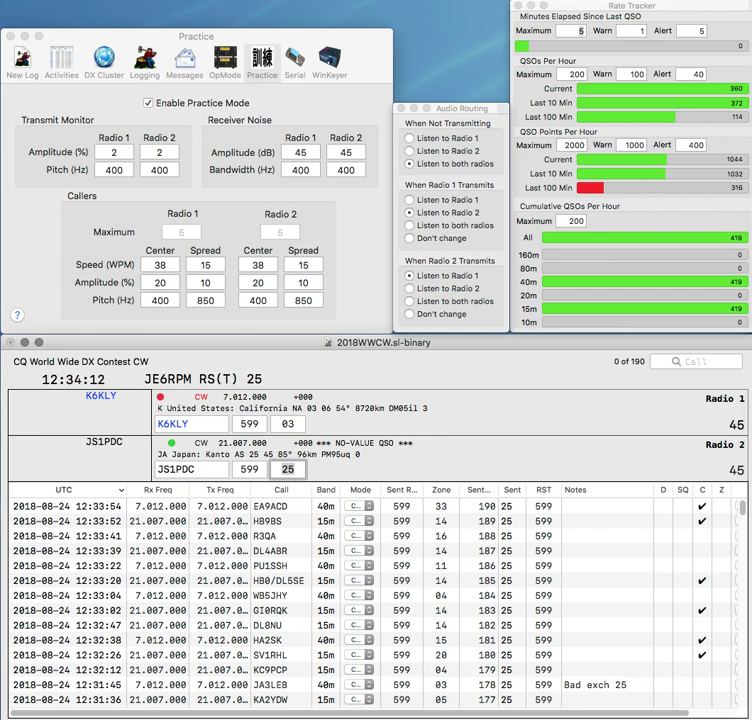
key("Return")
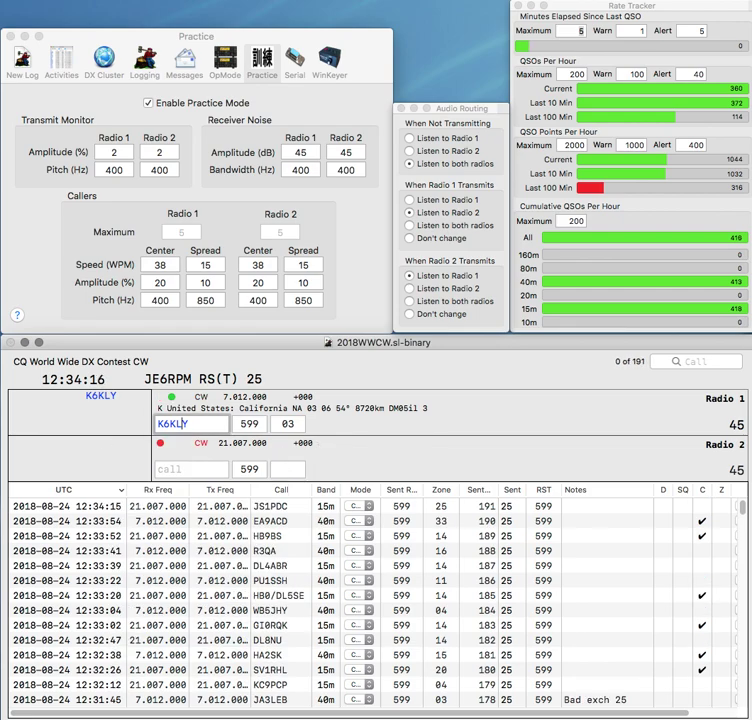
key("Return")
- Send the reply to DL0HI on Radio 2 and to the partial call 5HIA on Radio 1
type("DL0HI")
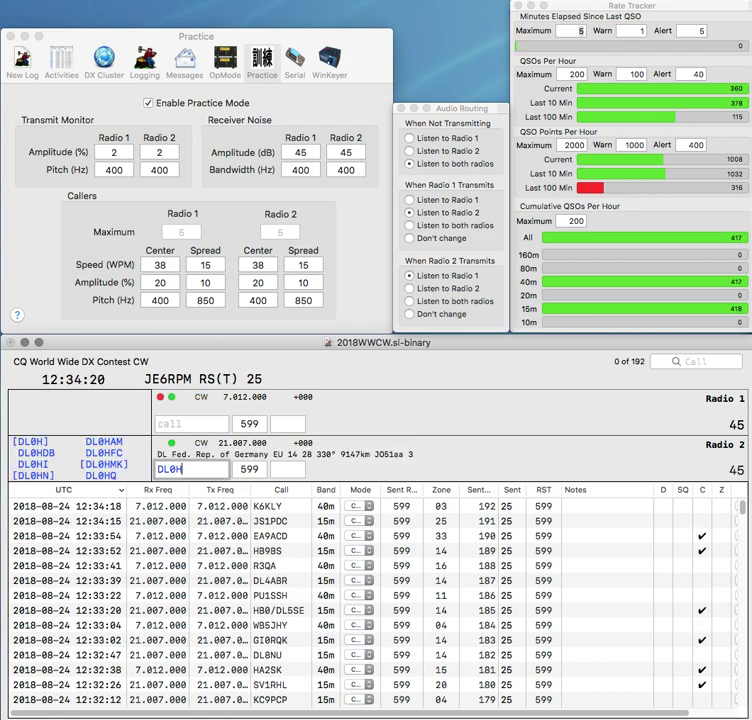
key("Return")
type("5HID")
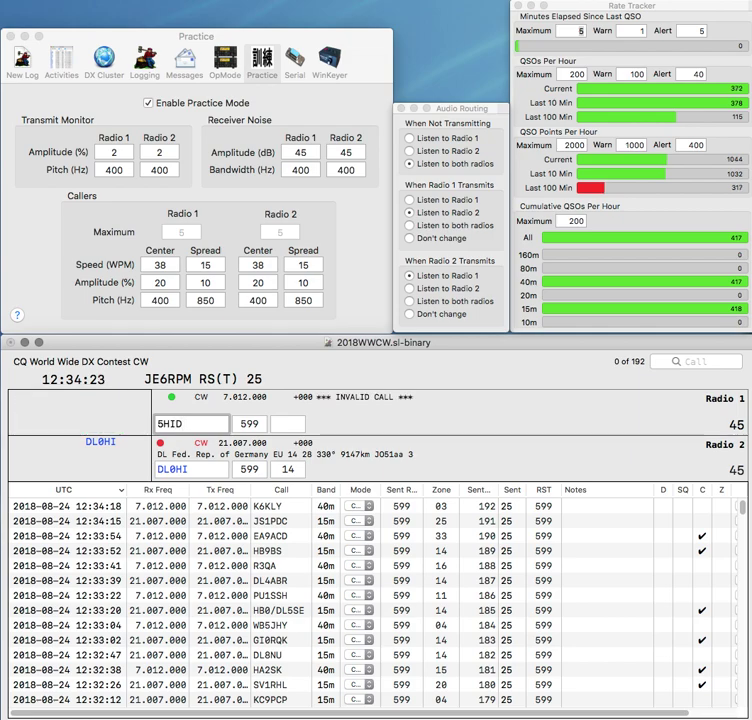
key("BackSpace")
type("A")
key("Return")
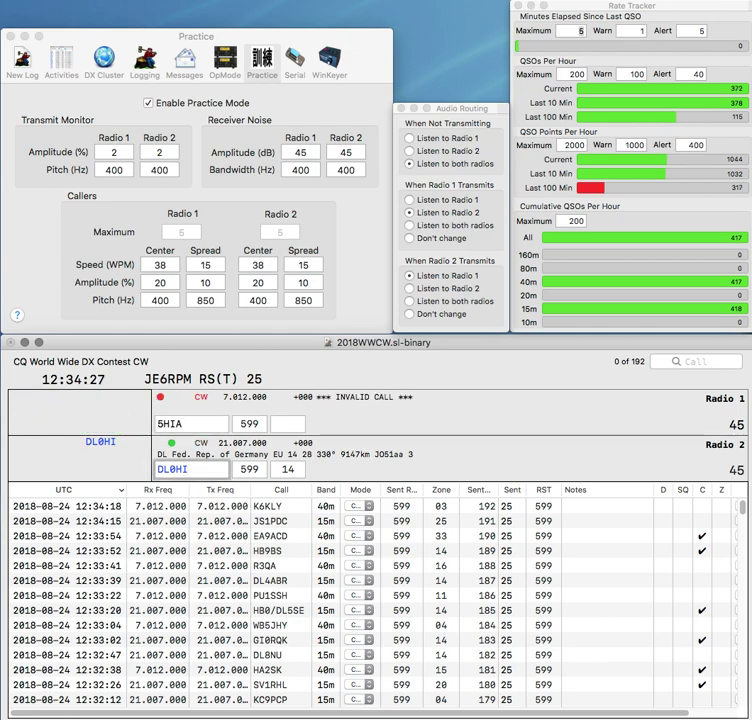
key("Return")
type("JH")
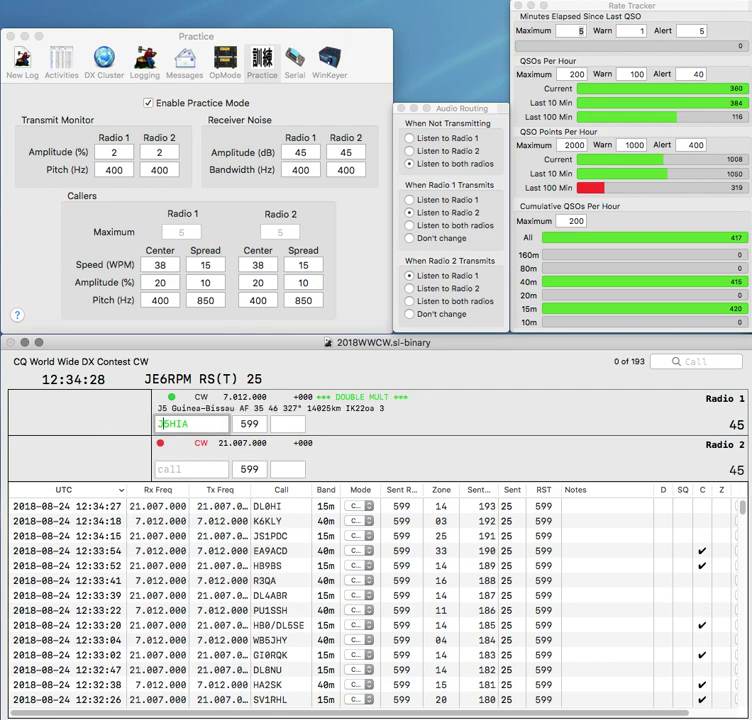
key("BackSpace")
type("D")
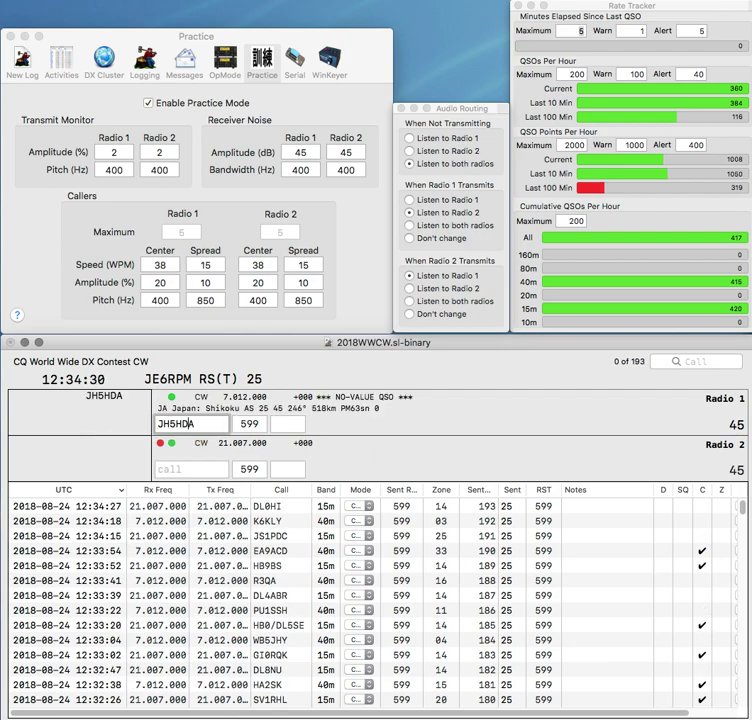
key("Return")
- Send the reply to G3RKJ on Radio 2 and log the JH5HDA and G3RKJ contacts
type("G3RKJ")
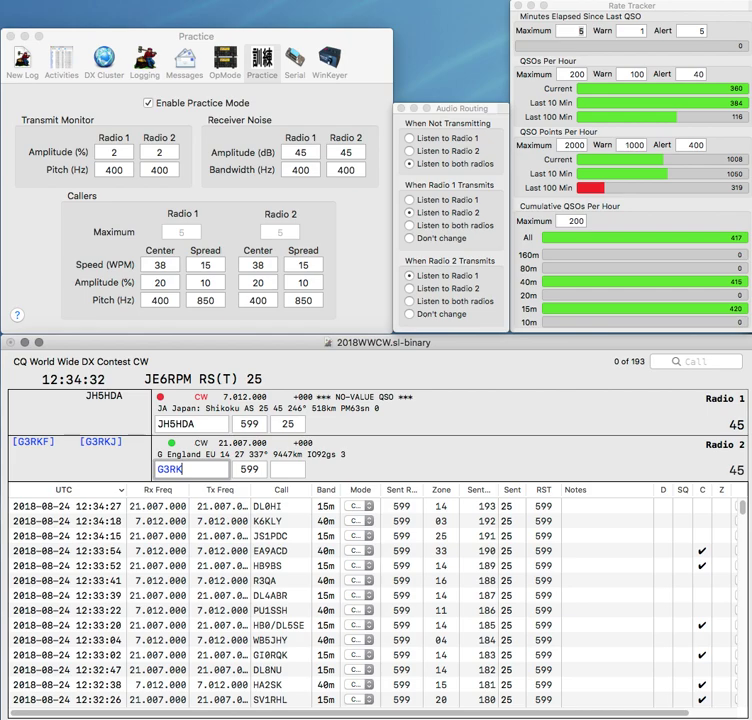
key("Return")
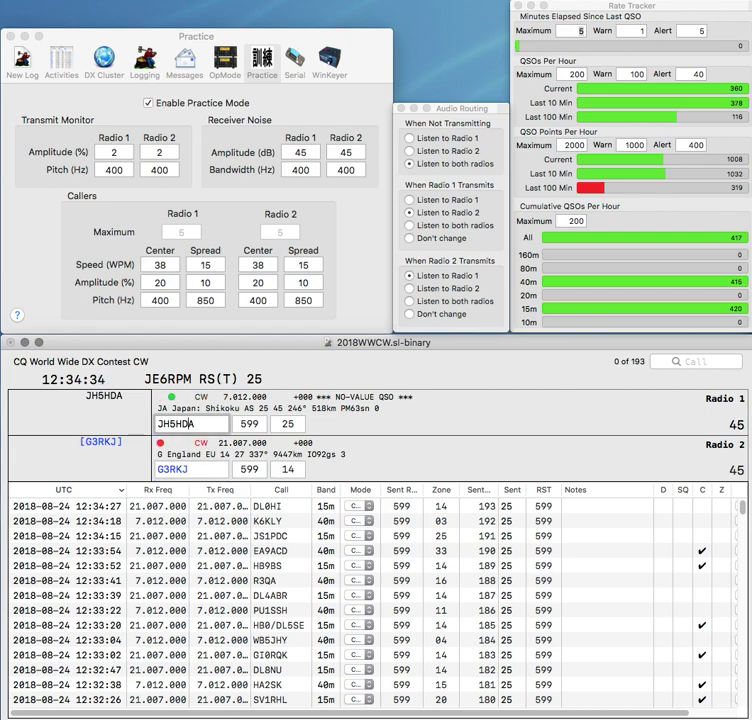
key("Return")
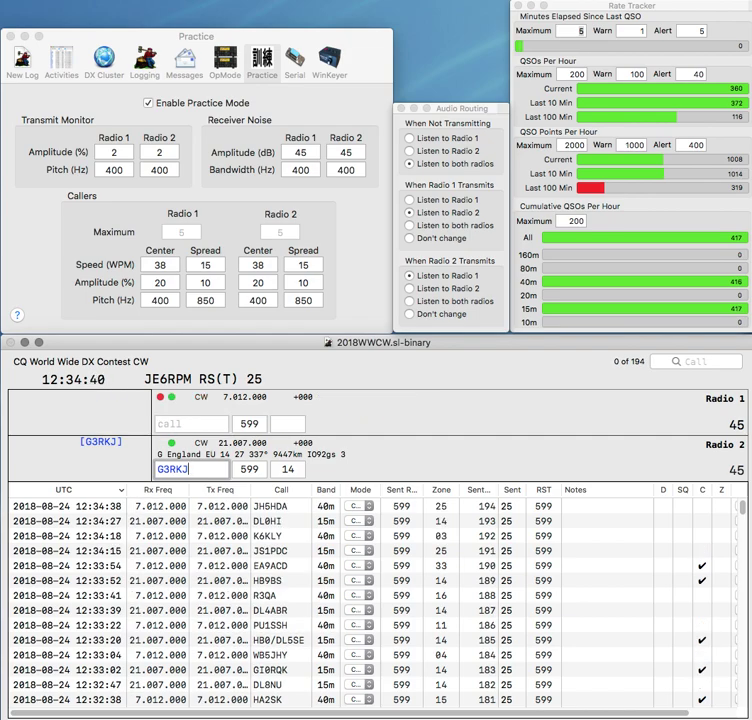
key("Return")
type("EC")
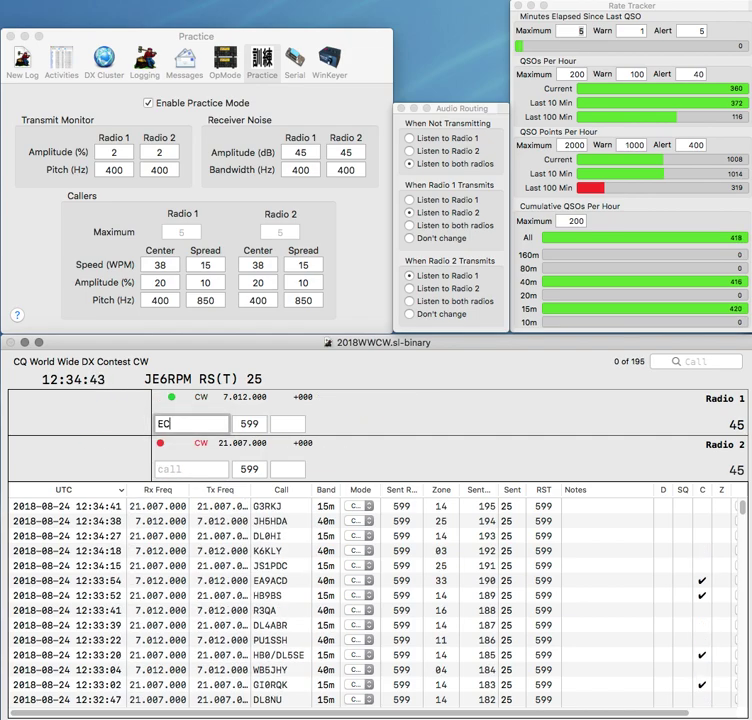
type("F")
key("Return")
type("OK2VK")
key("Return")
type("IW4")
key("Return")
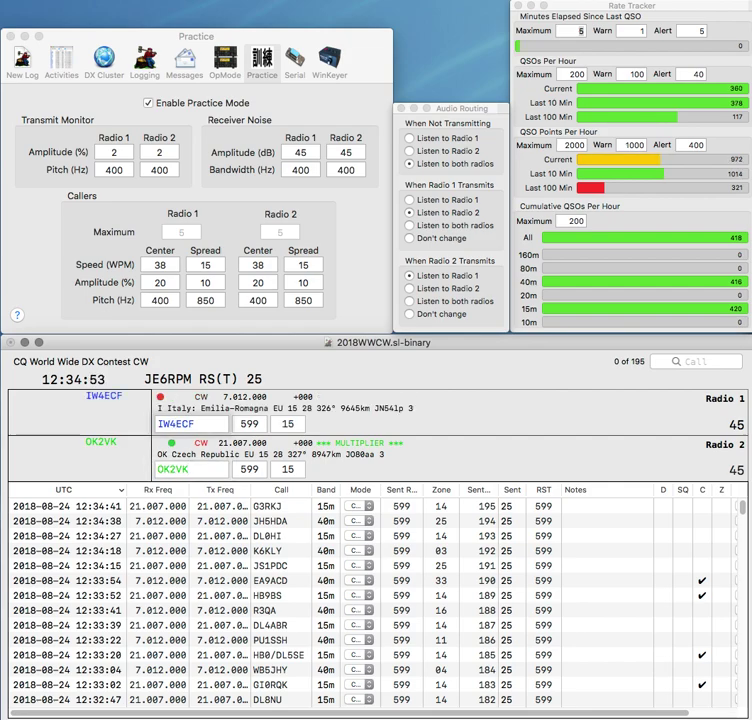
key("Return")
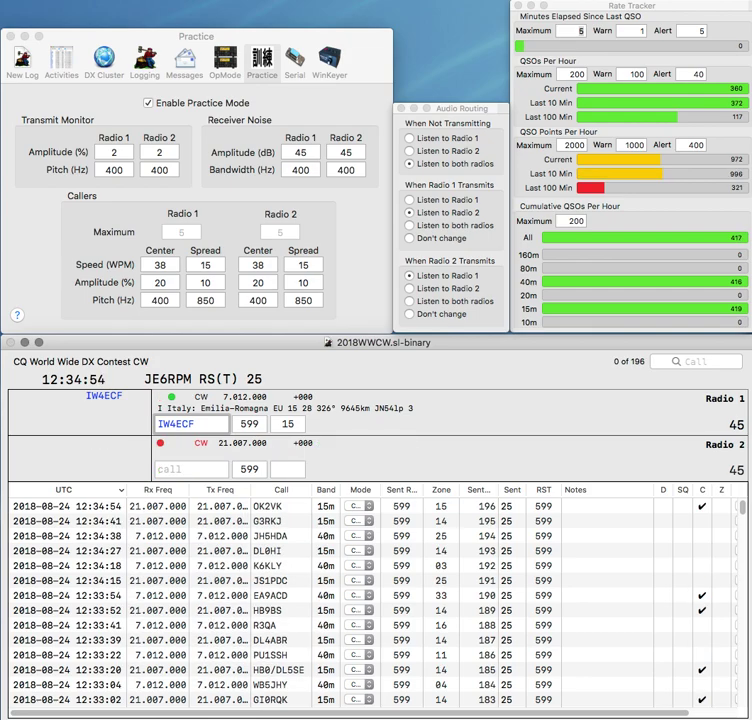
key("Return")
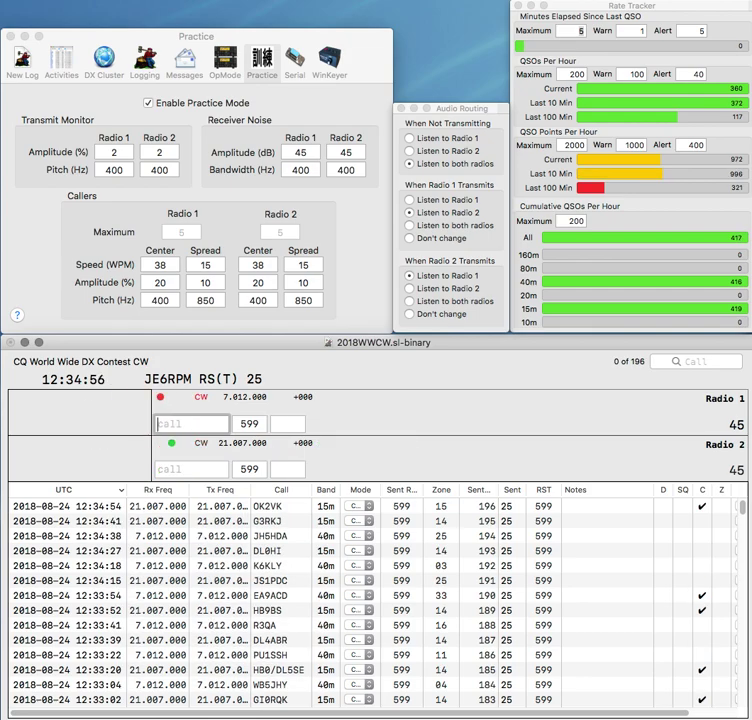
type("AD5YB")
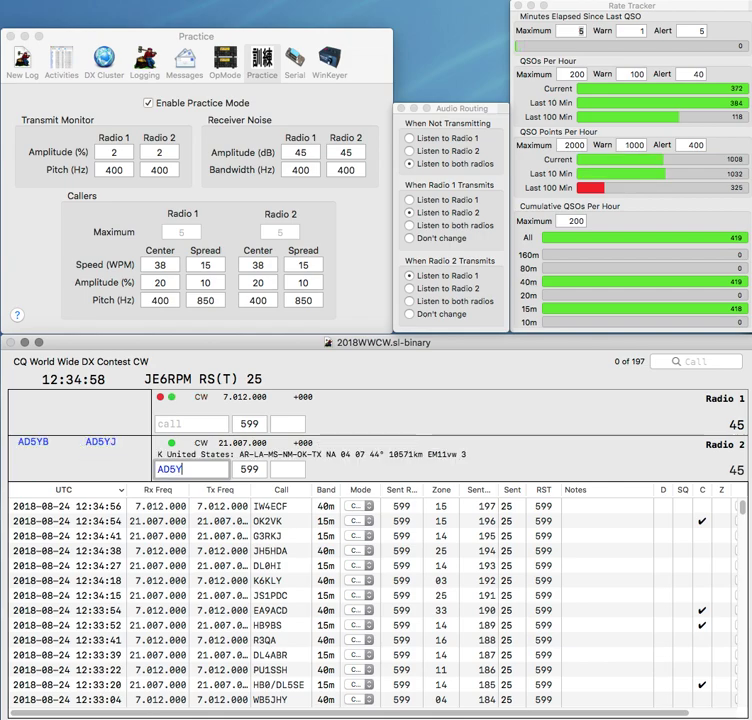
key("Return")
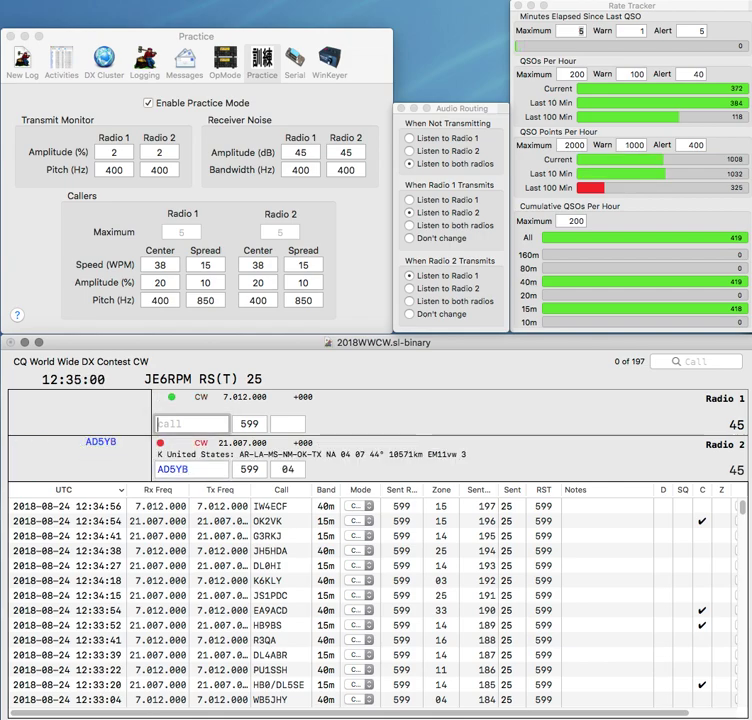
type("W6OPO")
key("Return")
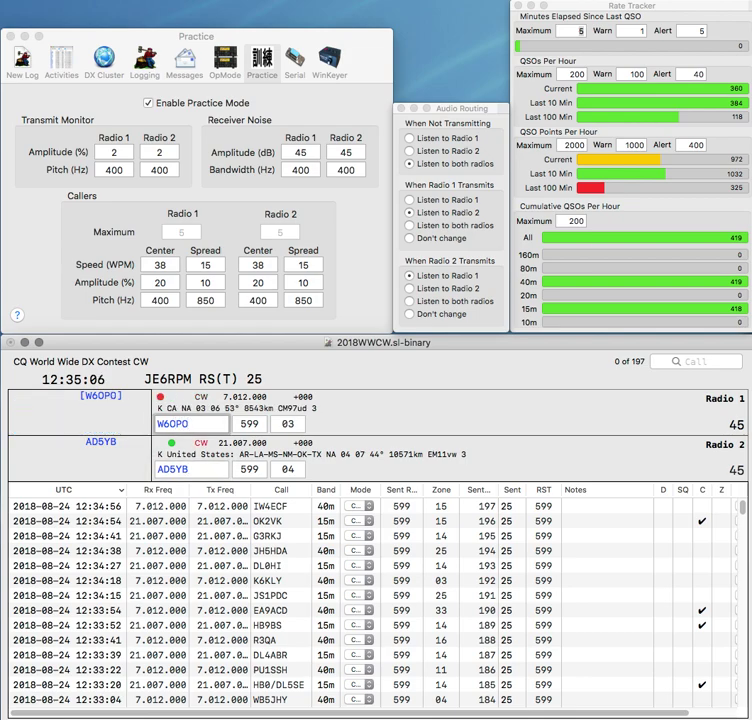
key("Return")
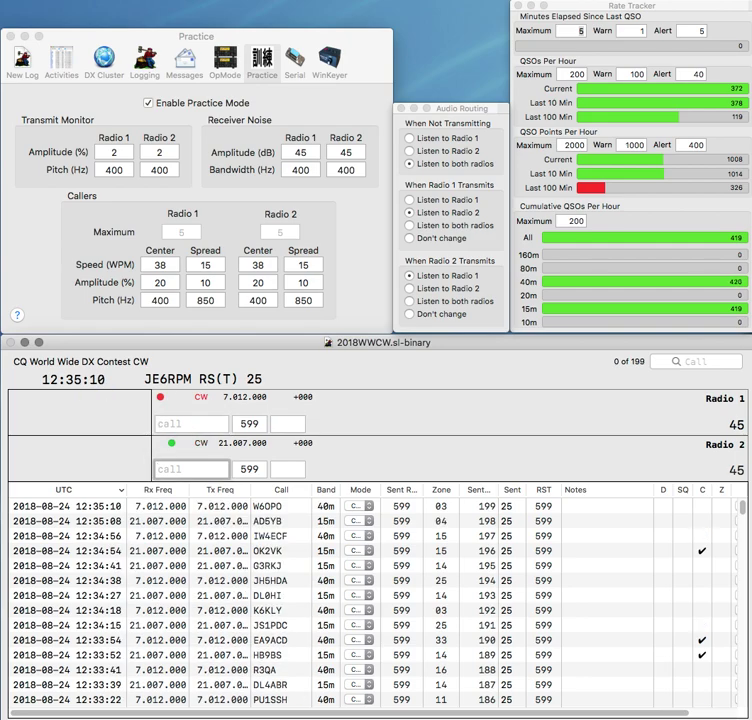
type("PY5Z")
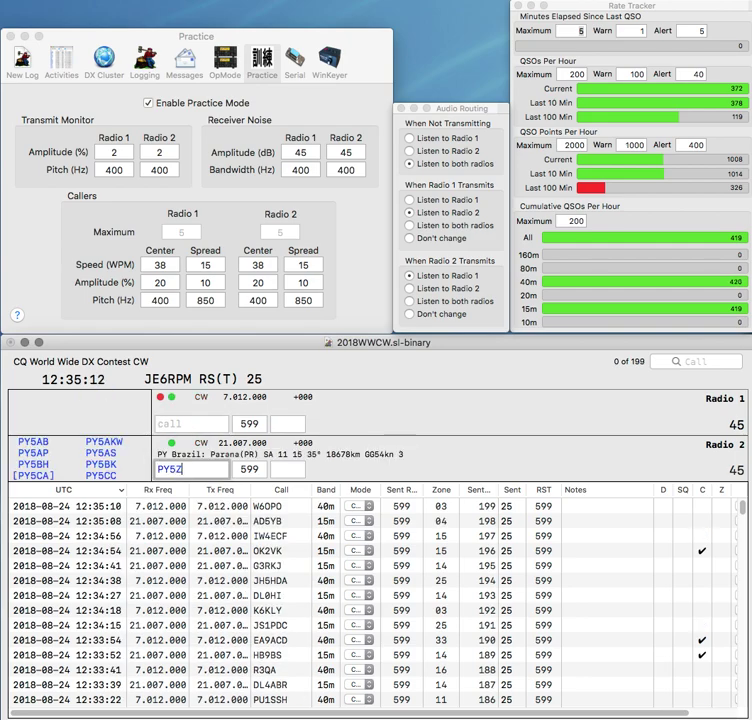
type("HP")
key("Return")
type("S52")
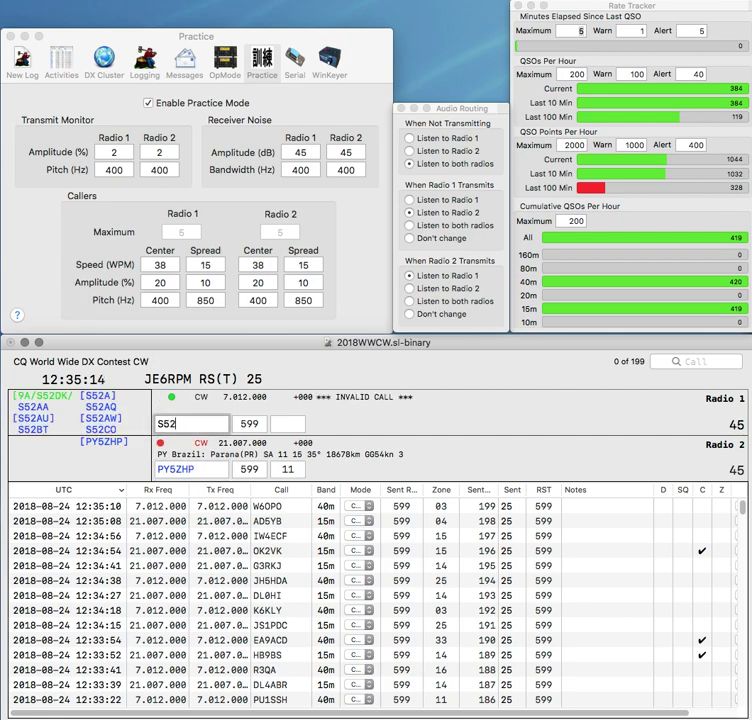
type("QM")
key("Return")
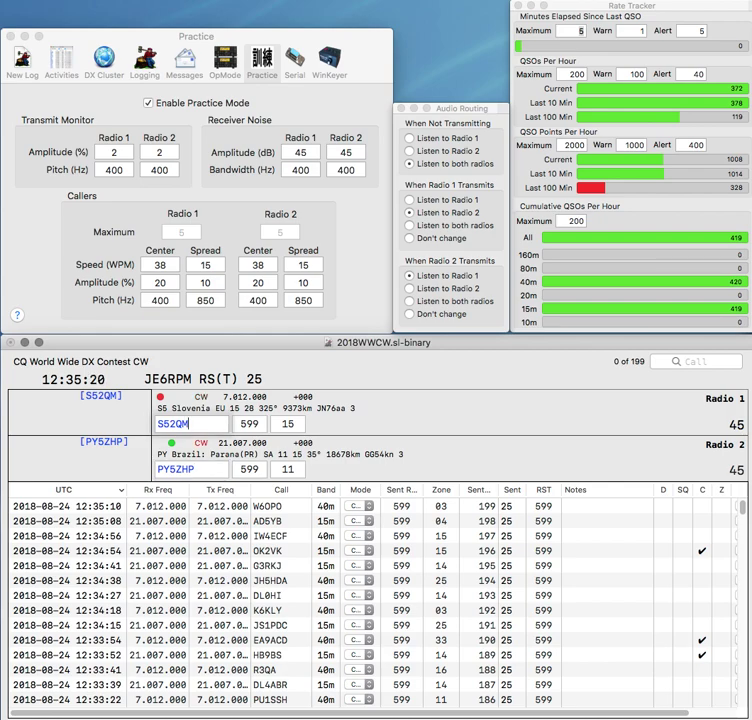
key("Return")
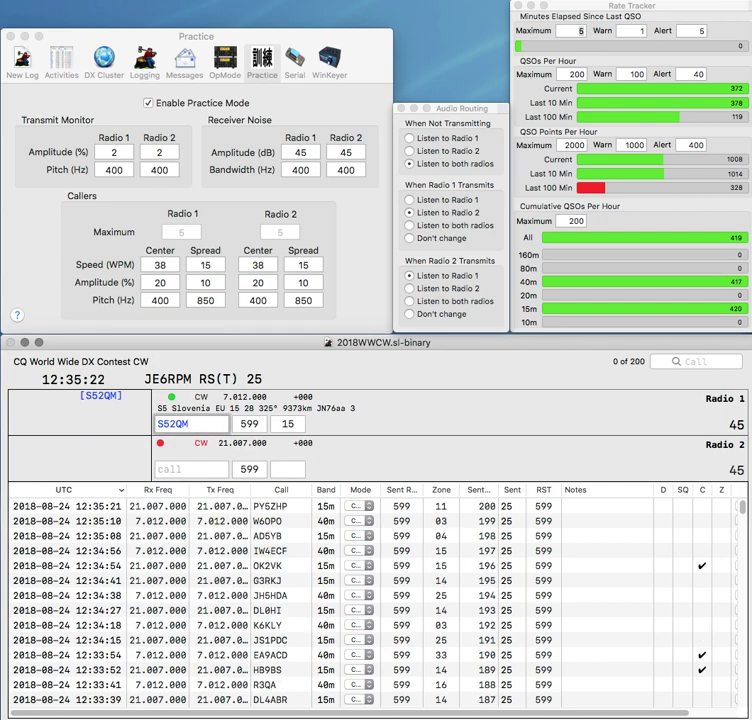
key("Return")
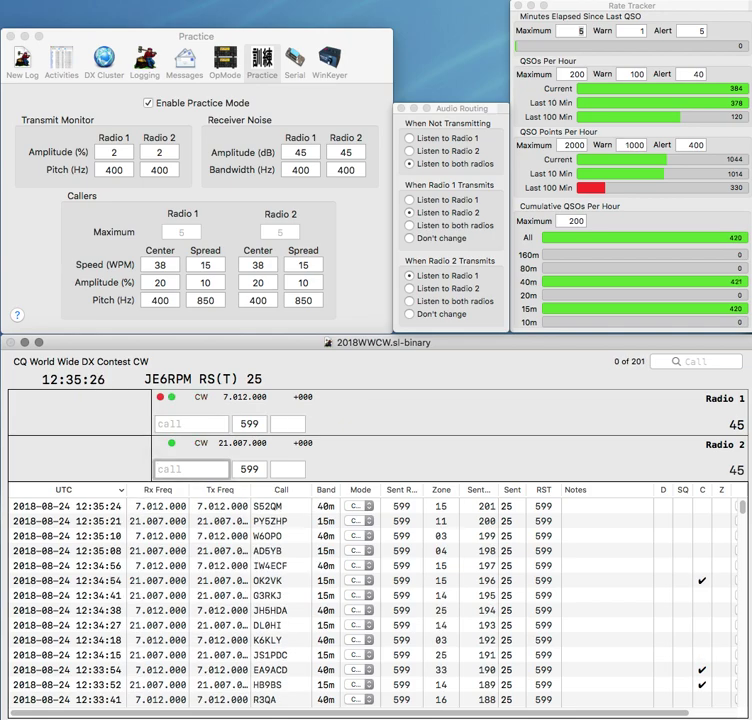
- Send the reply to N3HPL on Radio 1 and log the contact, leaving the Radio 2 call empty
type("N3HPL")
key("Tab")
key("Return")
key("Tab")
key("Return")
key("Tab")
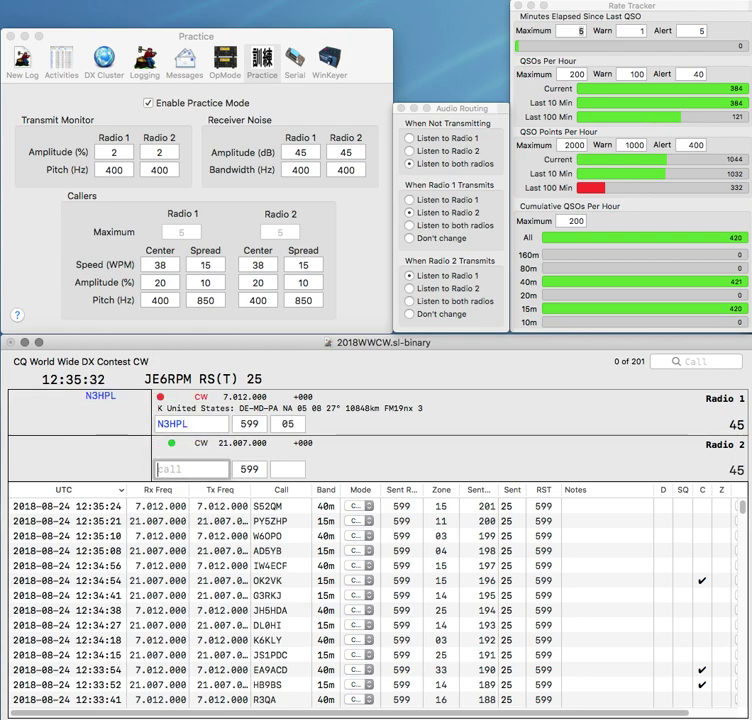
type("E")
key("Tab")
key("Return")
key("Tab")
key("BackSpace")
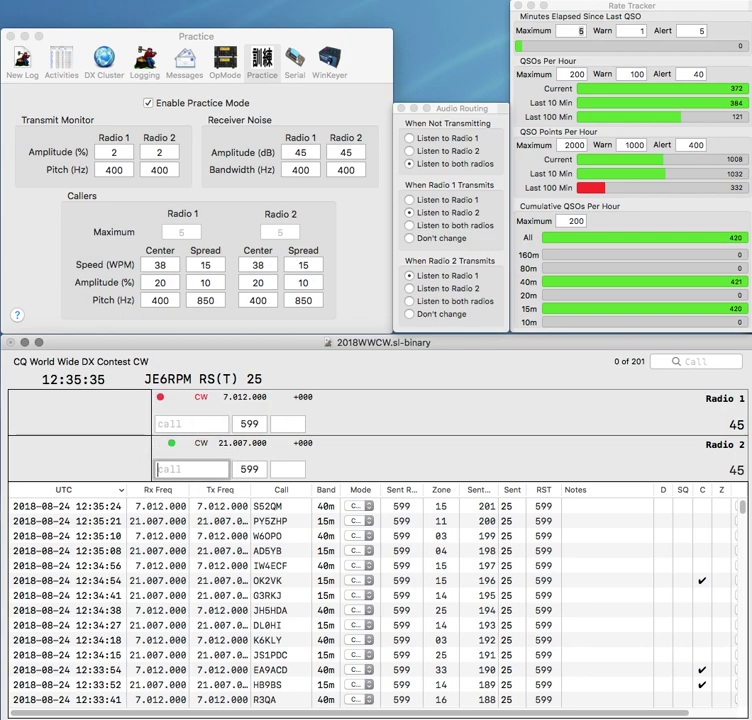
type("N9EAJ")
key("Left")
key("Left")
key("Left")
type("9")
key("Return")
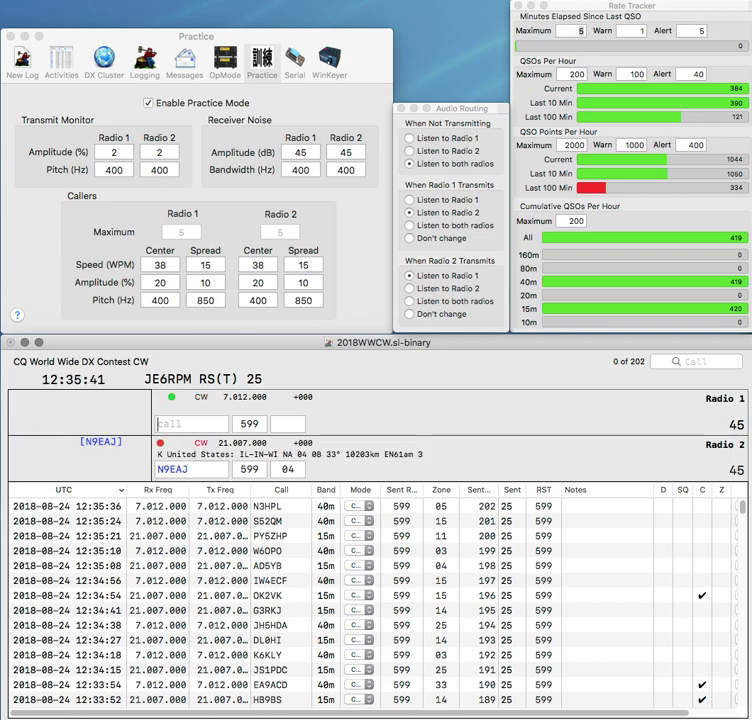
type("BH")
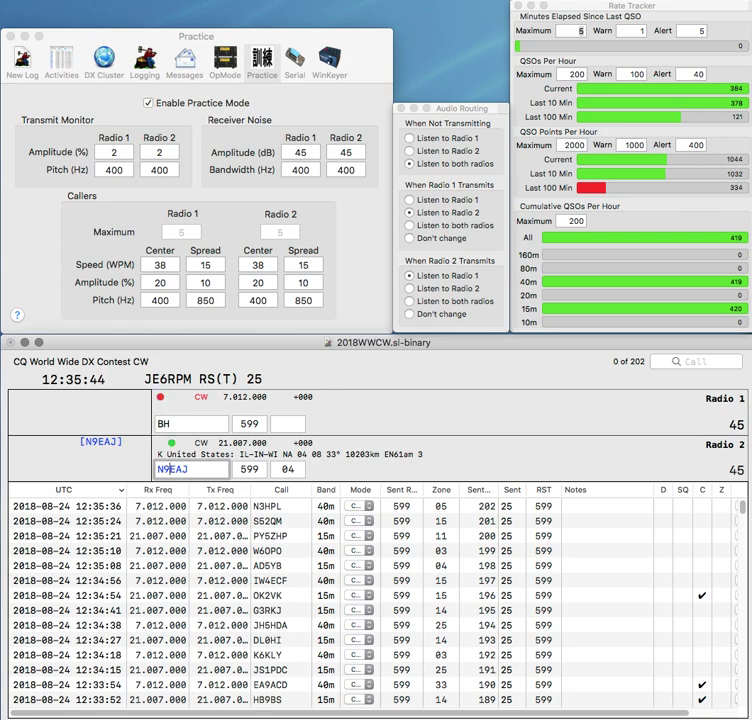
key("Return")
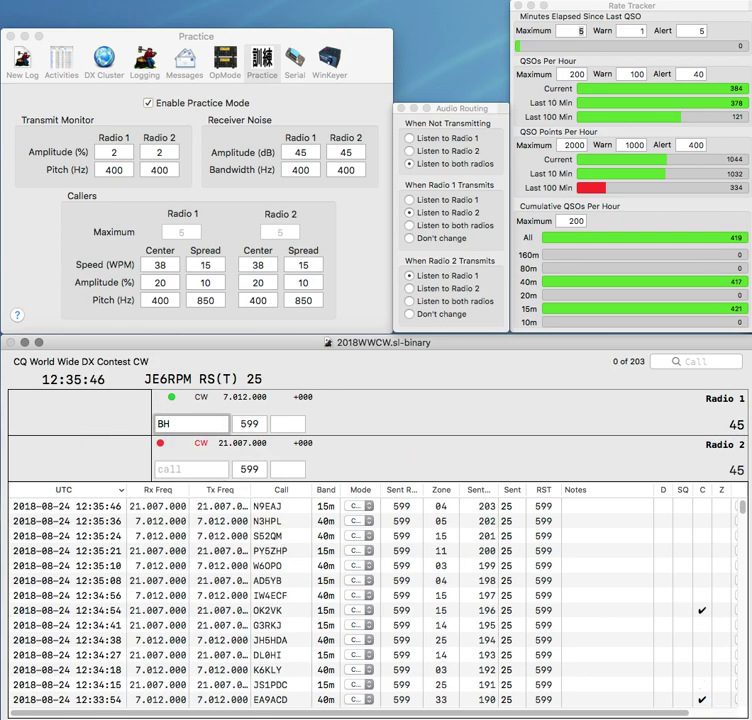
- Complete the Radio 1 call as S50BH, send the reply to ZF1FL on Radio 2, and log the S50BH contact
type("S50")
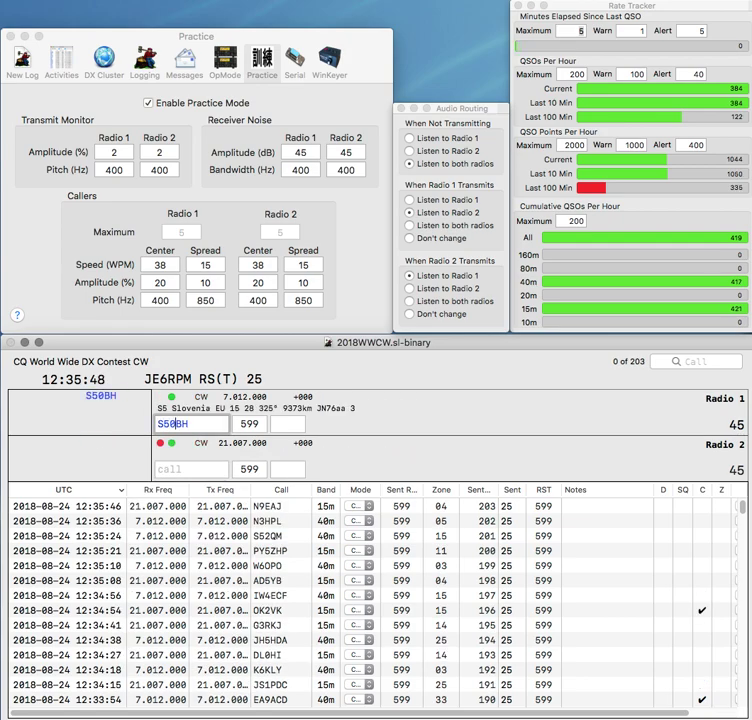
key("Return")
type("Z")
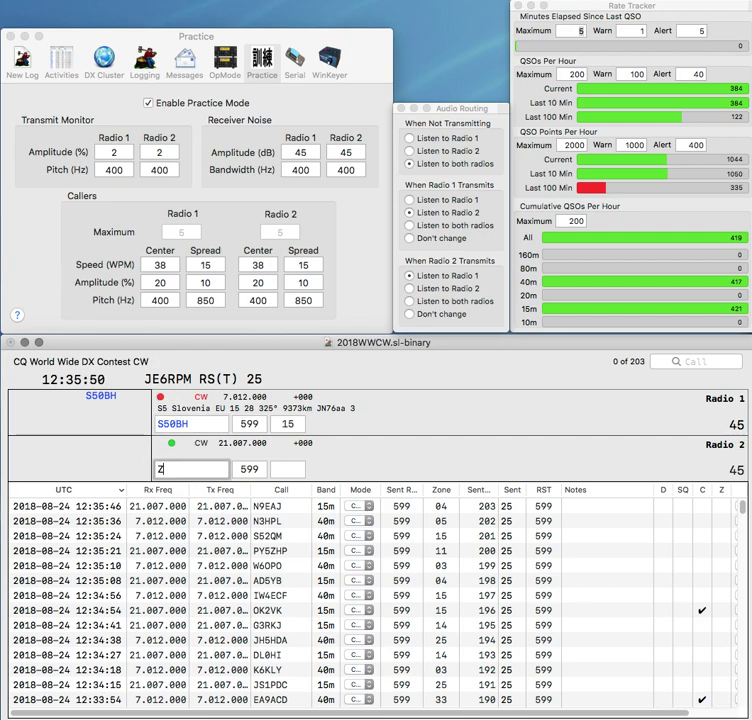
type("F1FL")
key("Return")
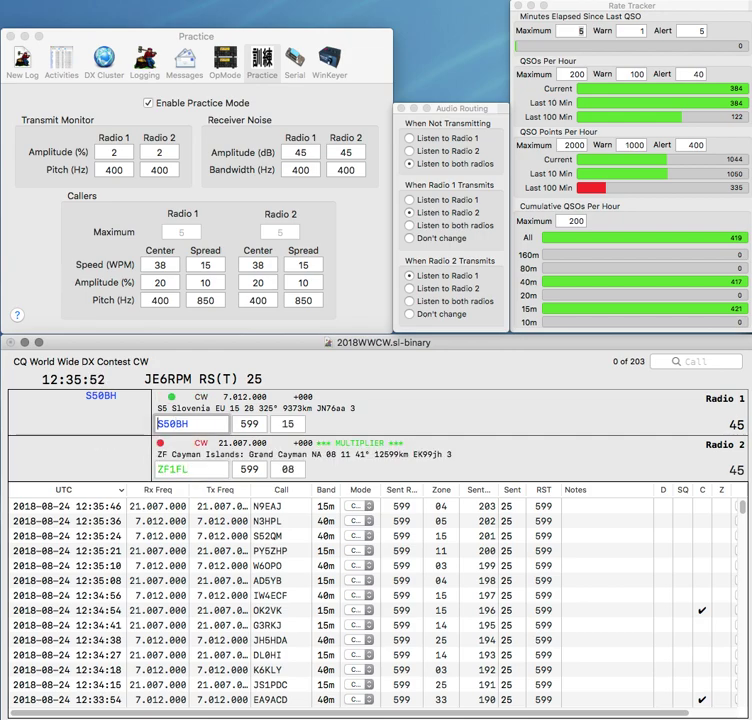
key("Return")
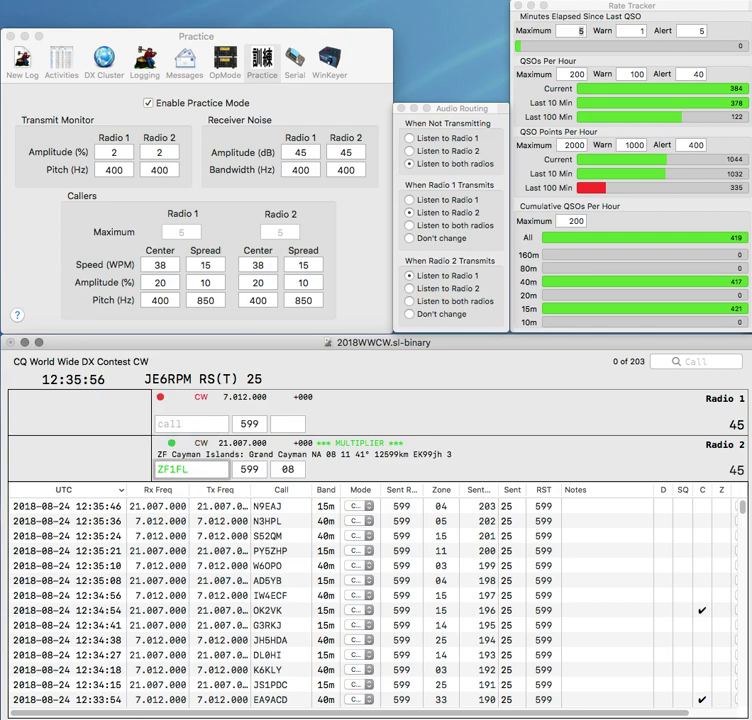
- Correct the Radio 2 call to ZF2FL and resend the reply
key("Right")
key("Delete")
type("2")
key("Return")
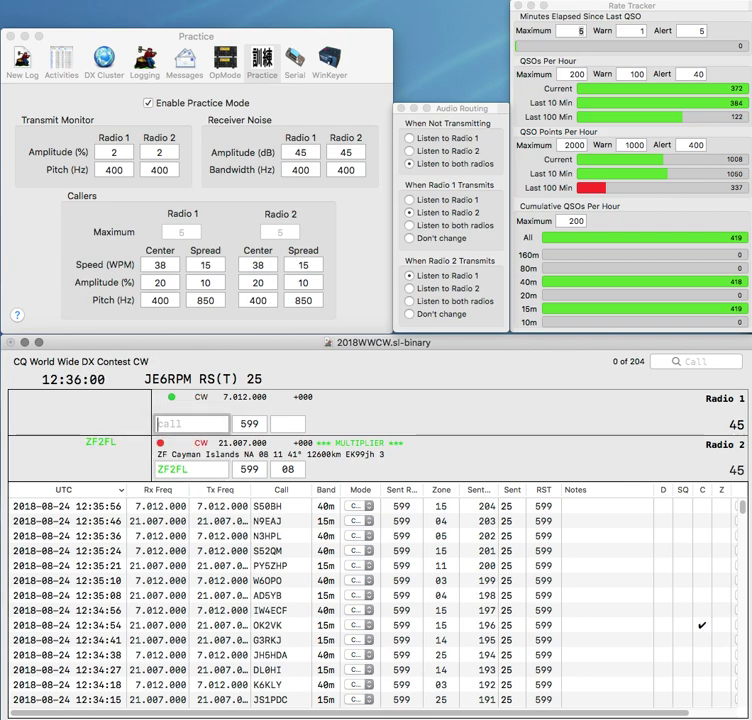
type("MX")
key("Return")
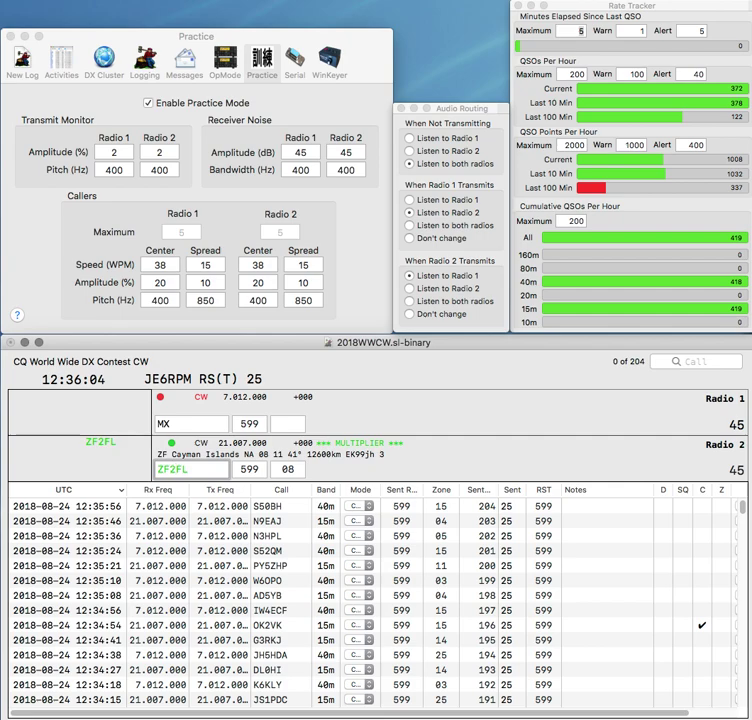
key("Return")
- Change the Radio 1 call to UR4M/P and resend the reply
left_click(158, 424)
type("UR4")
key("Delete")
type("/P")
key("Return")
- Enter the call EA5YC on Radio 2 and send the reply
type("Y")
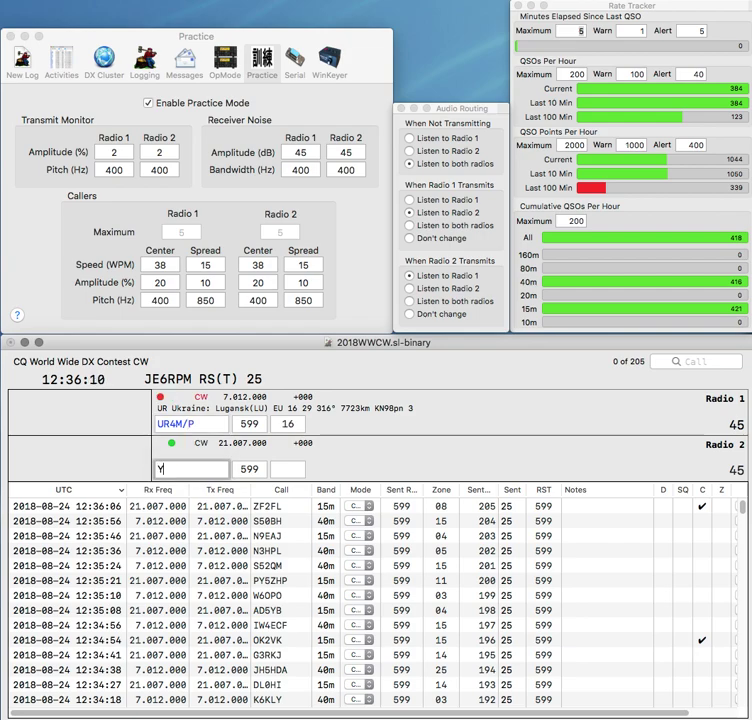
type("EA5YC")
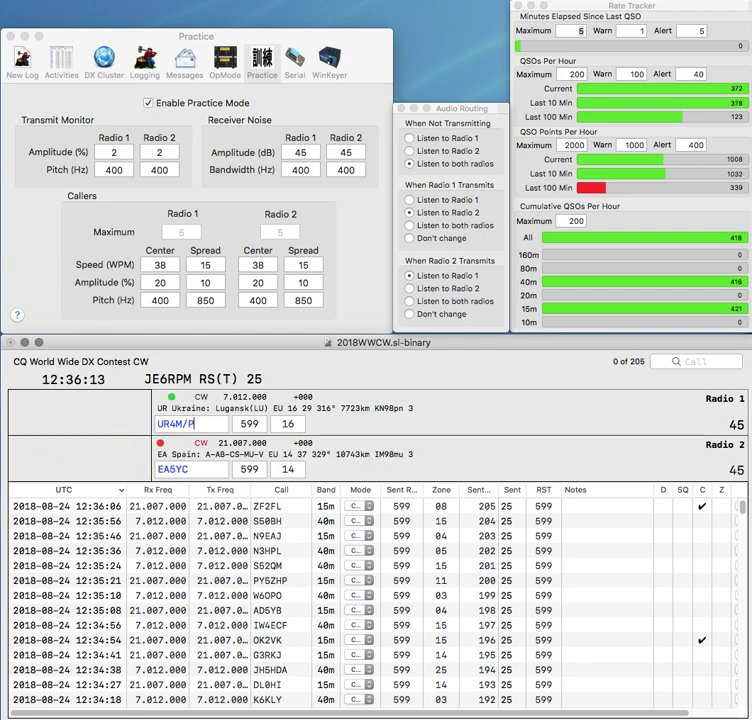
key("Return")
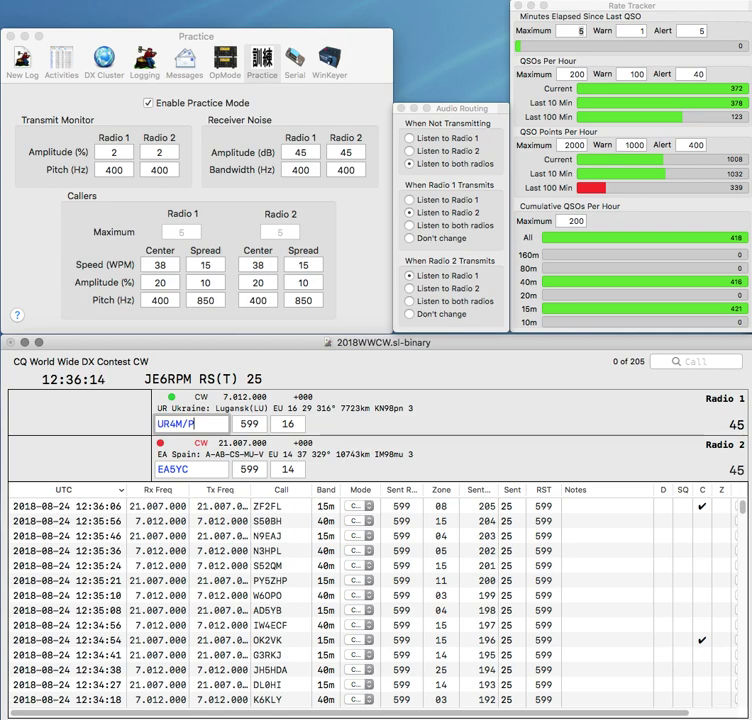
- Correct the Radio 1 call to UF4M/P and resend the reply
key("Left")
key("BackSpace")
type("F")
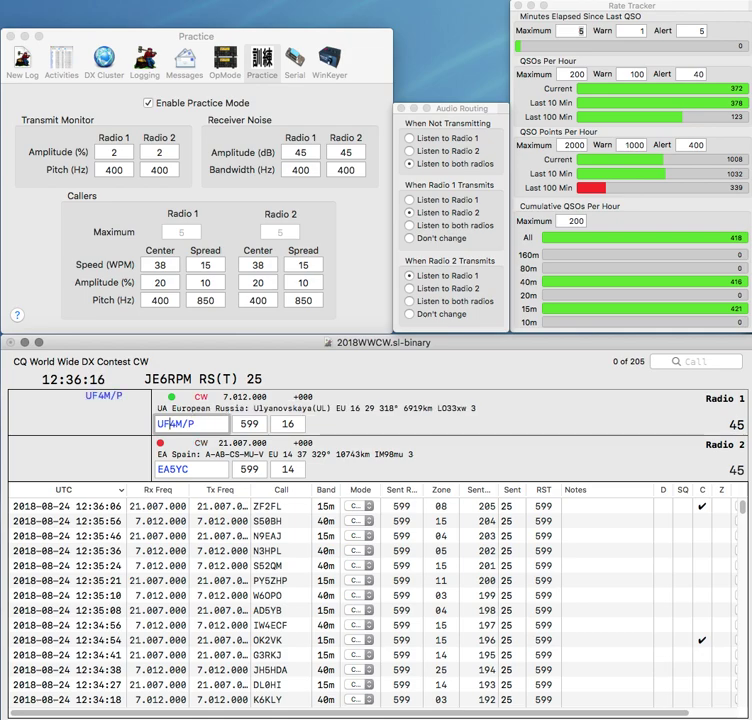
key("Return")
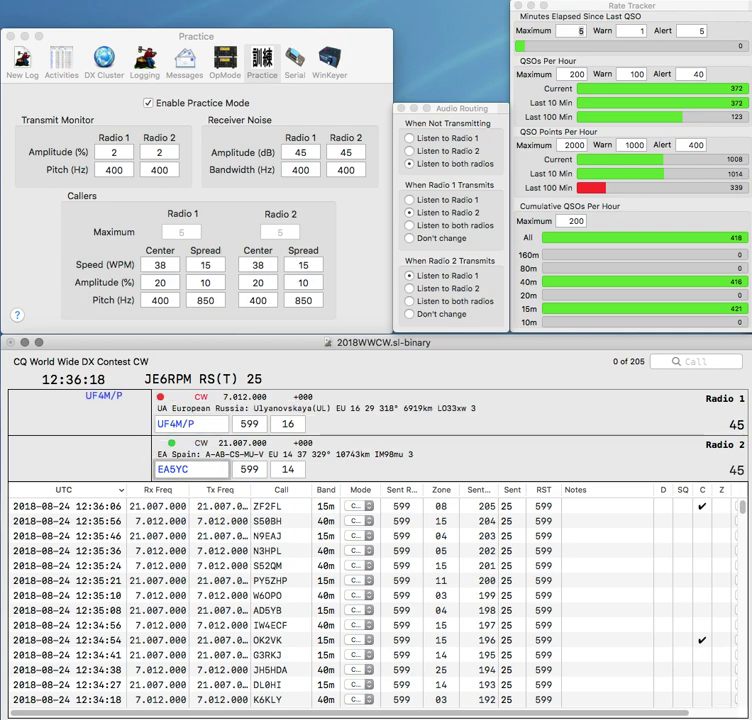
left_click(178, 469)
type("H")
key("Return")
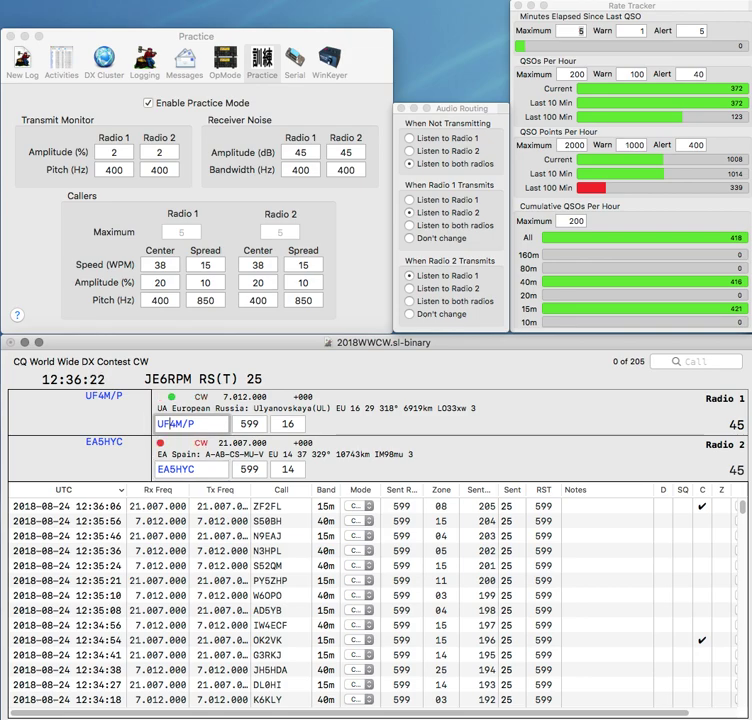
key("Return")
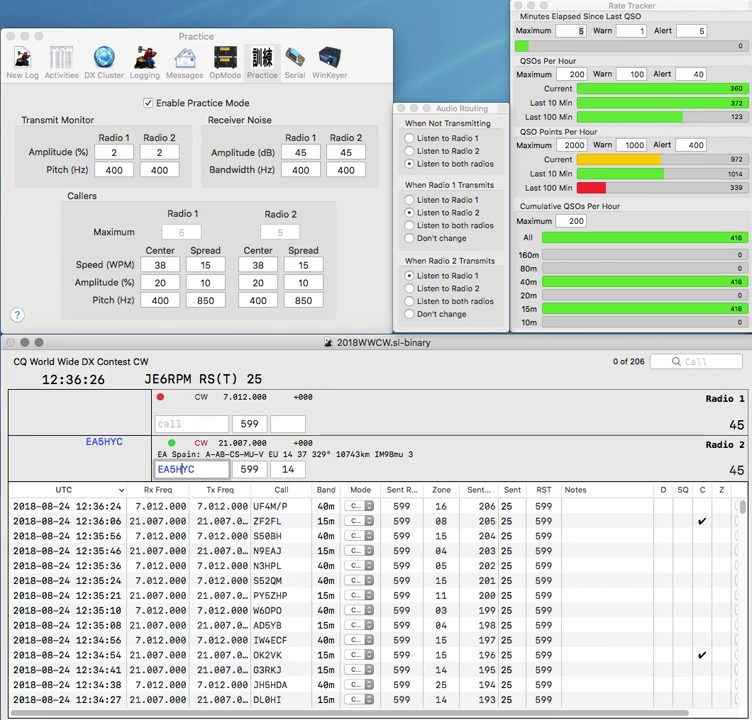
key("Return")
type("N8KR/9")
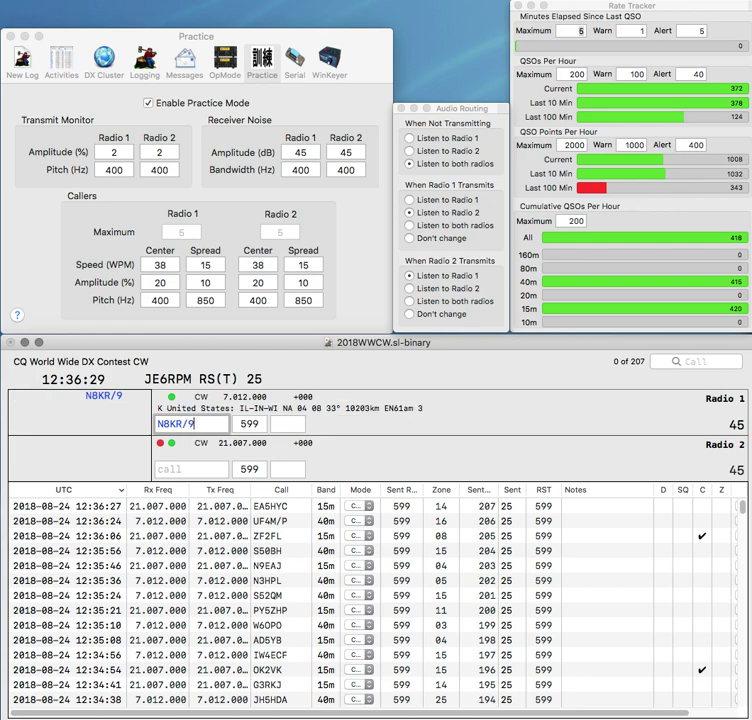
key("Return")
type("1F")
type("F")
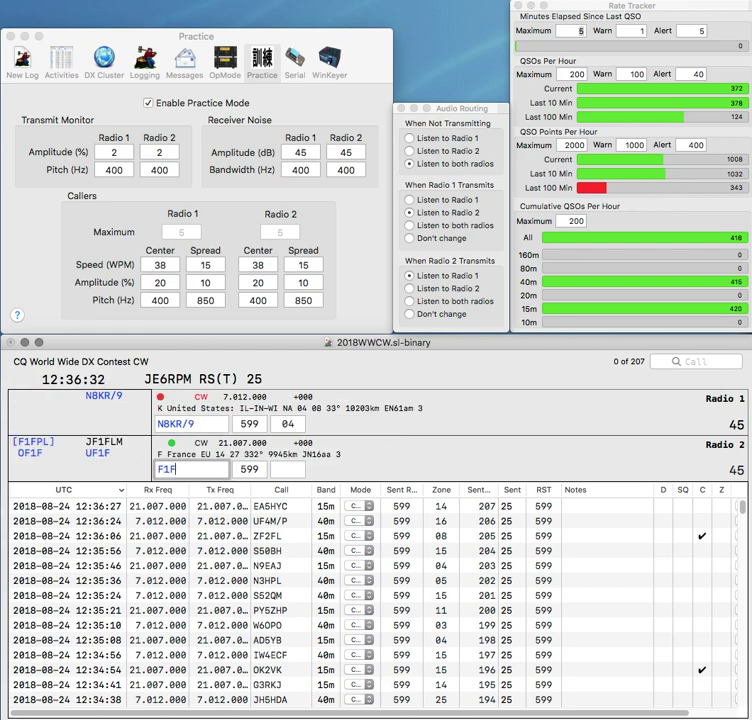
key("BackSpace")
type("SPK")
key("Return")
key("Return")
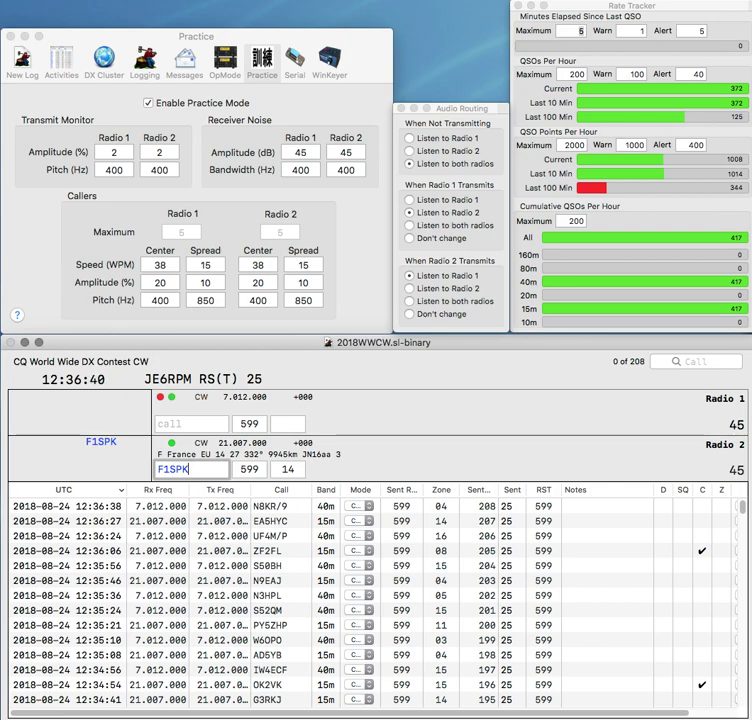
key("Return")
- Enter N3LZV on Radio 1 and KA9YKB on Radio 2, answer each caller and log both contacts
type("N3LZV")
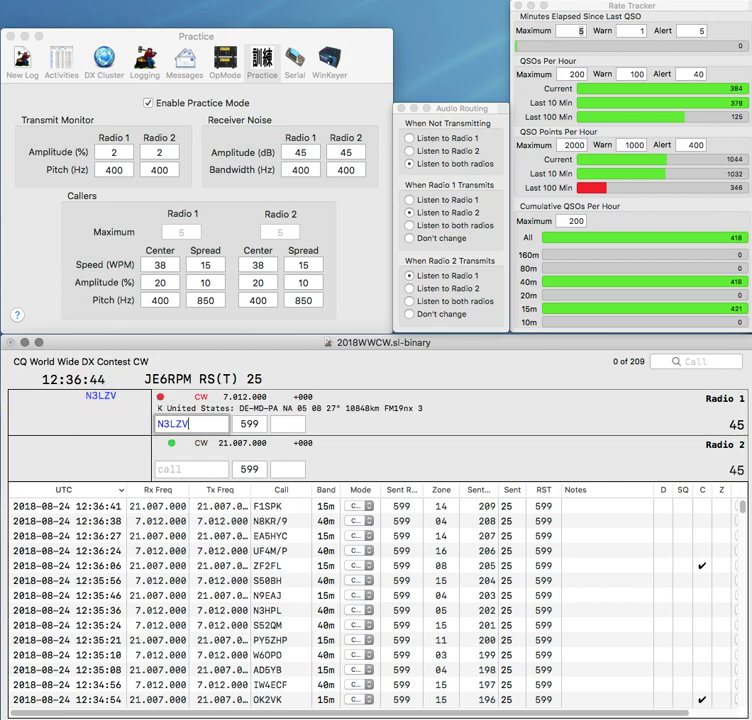
key("Return")
type("KA")
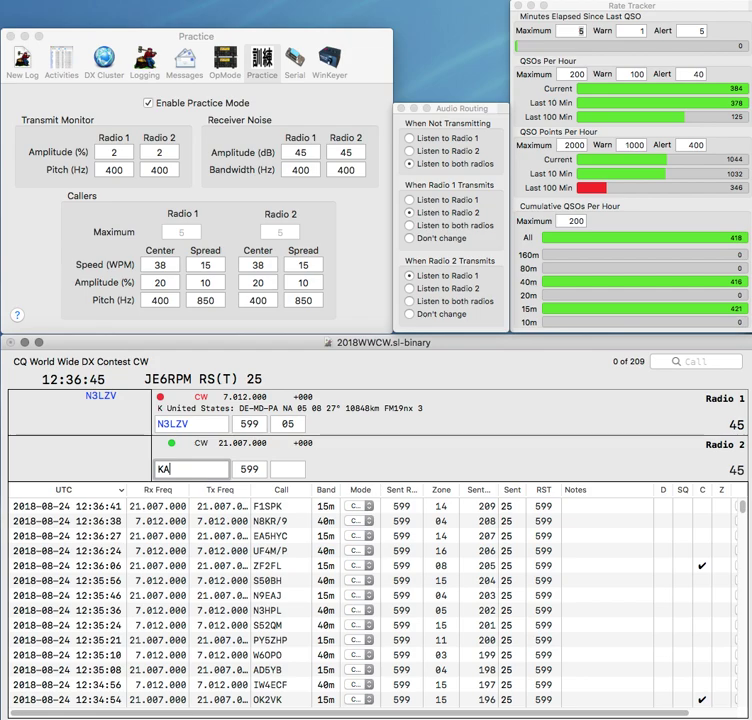
type("9YKB")
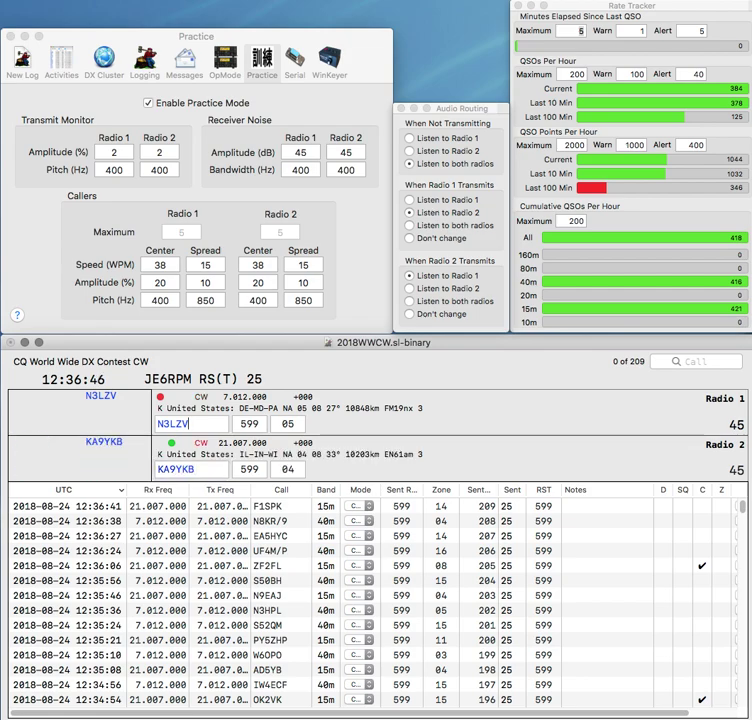
key("Return")
key("Return")
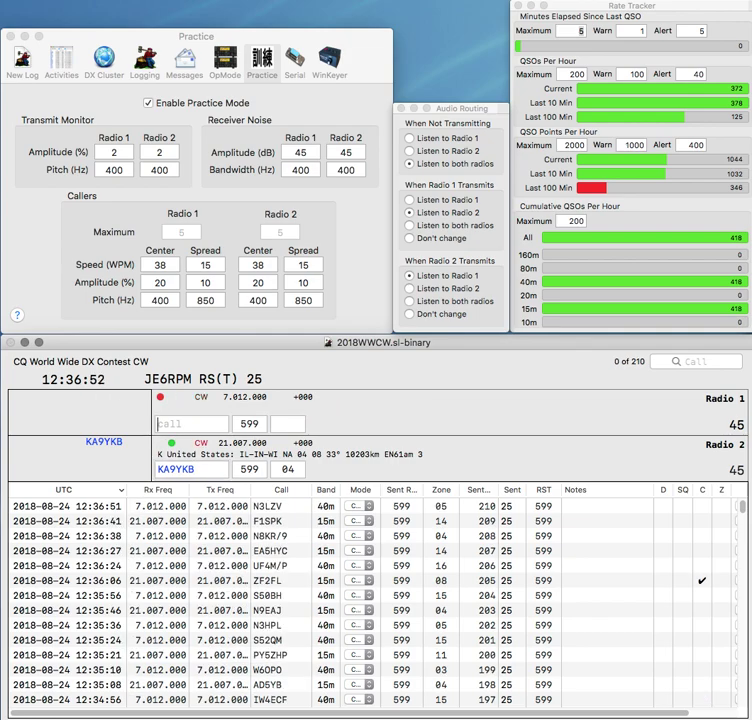
key("Return")
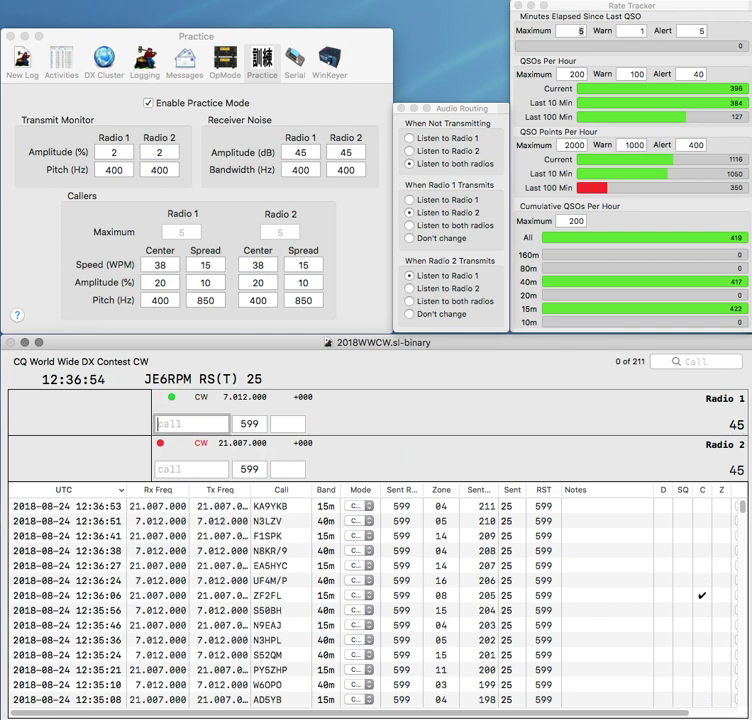
type("U")
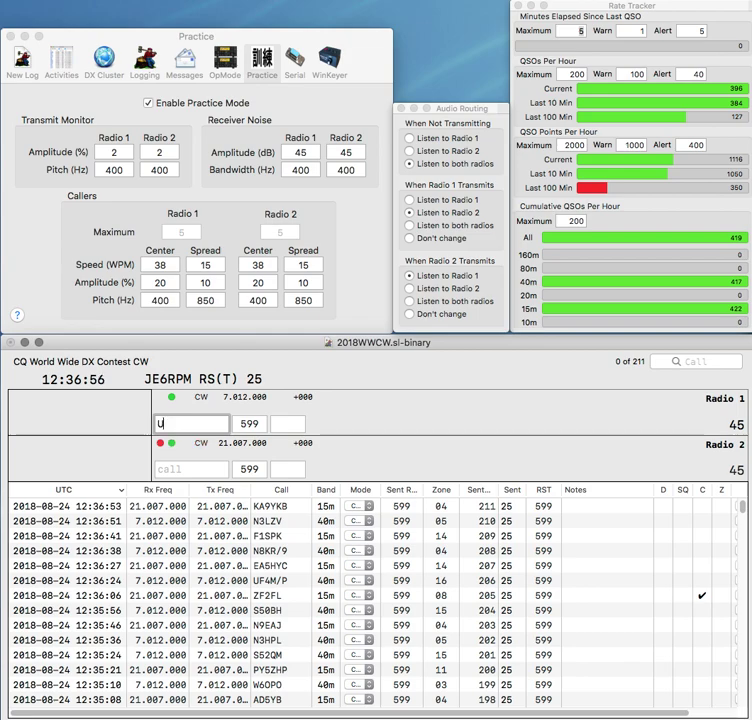
type("JA0")
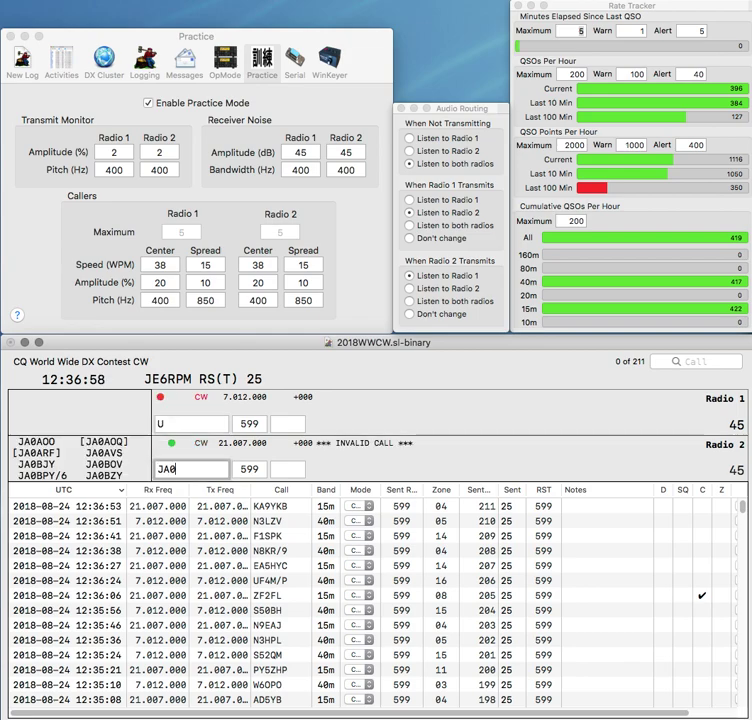
type("CUW")
key("Return")
- Extend the partial Radio 1 call to UEV and send it
type("EV")
key("Left")
key("Left")
type("U")
key("Return")
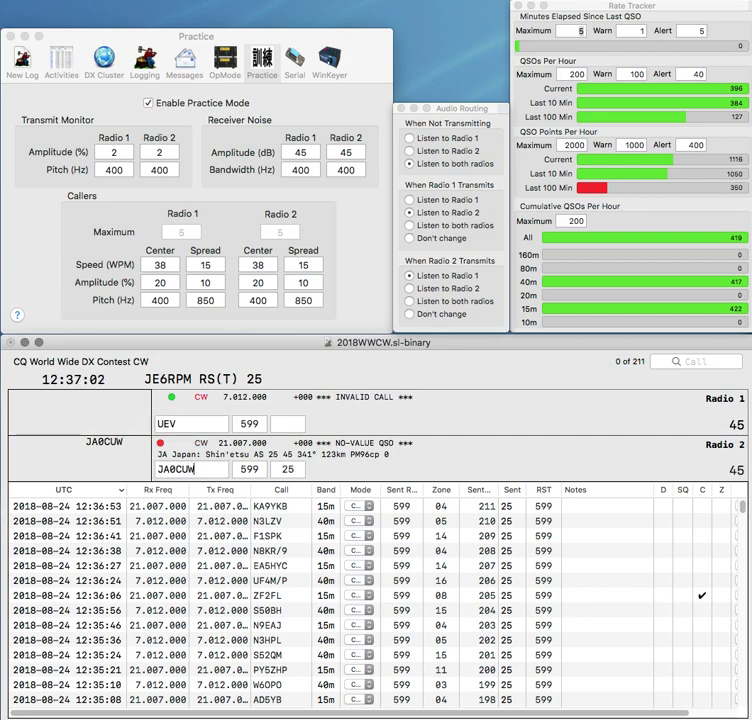
key("Return")
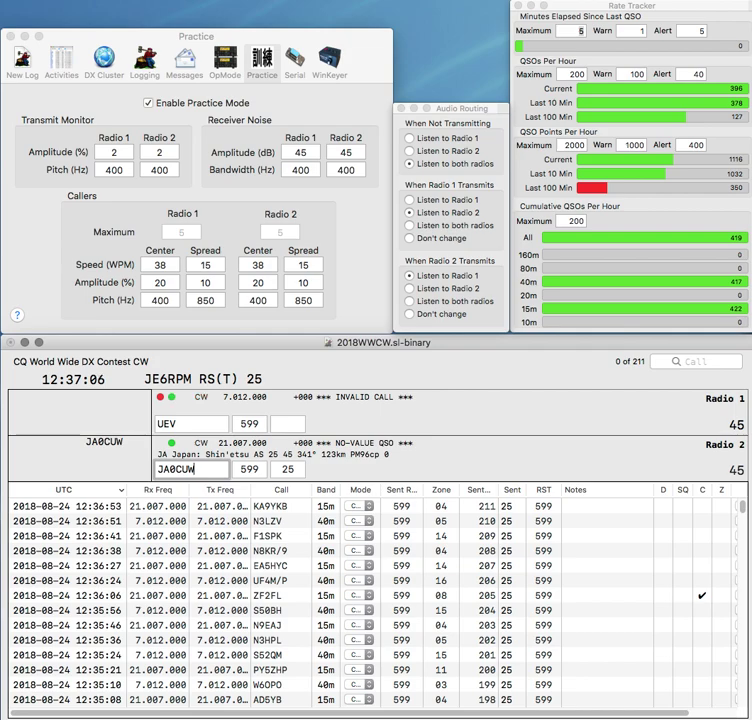
key("Return")
type("M0H")
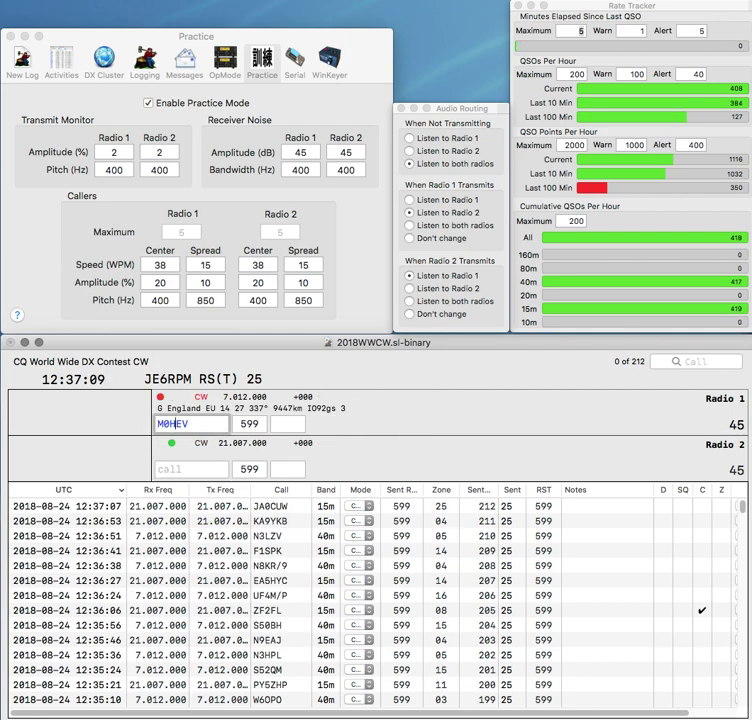
key("Delete")
type("H")
key("Return")
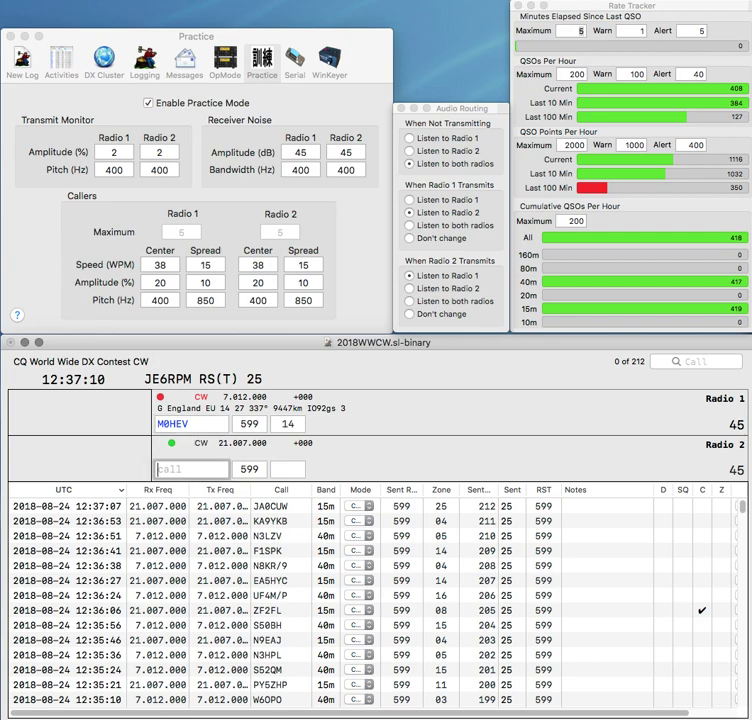
type("UF/4")
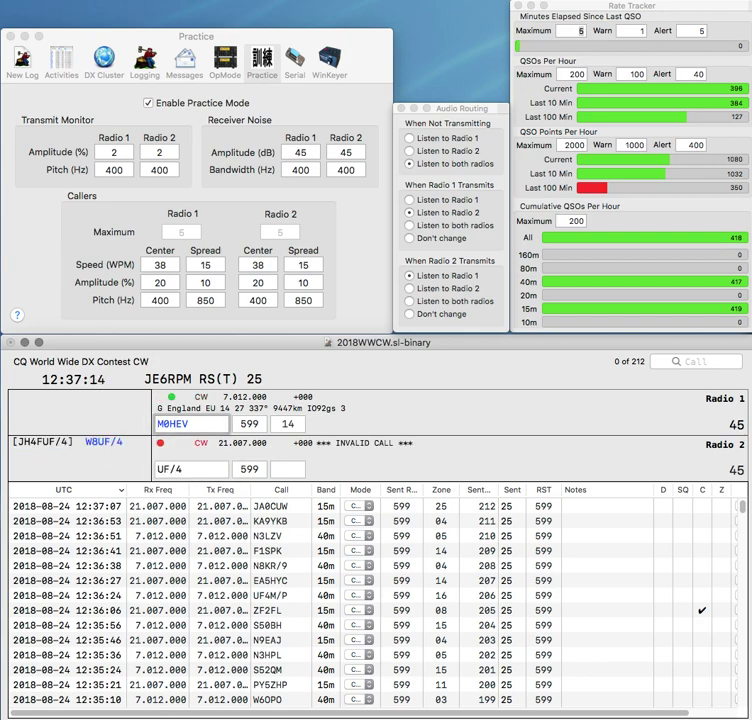
key("Left")
key("BackSpace")
type("I")
key("Return")
- Complete the partial Radio 2 call as W8UF/4 and send the reply
key("ctrl+a")
type("W8")
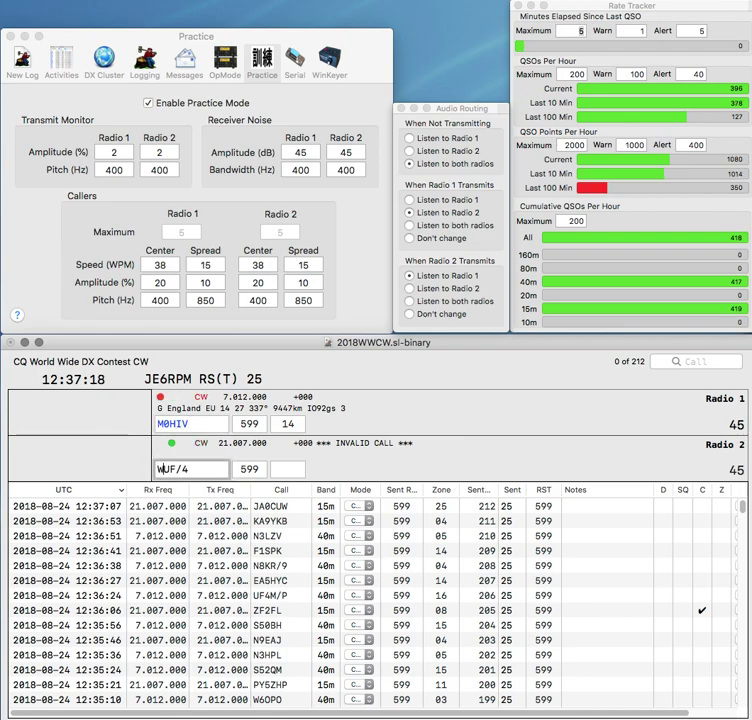
key("Return")
key("Right")
key("Right")
key("Right")
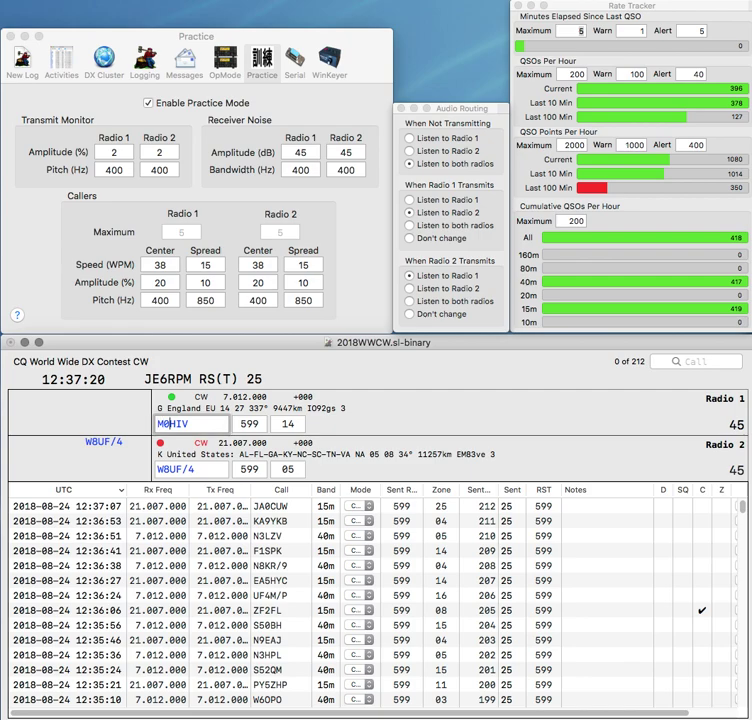
key("BackSpace")
key("Delete")
type("SE")
key("Return")
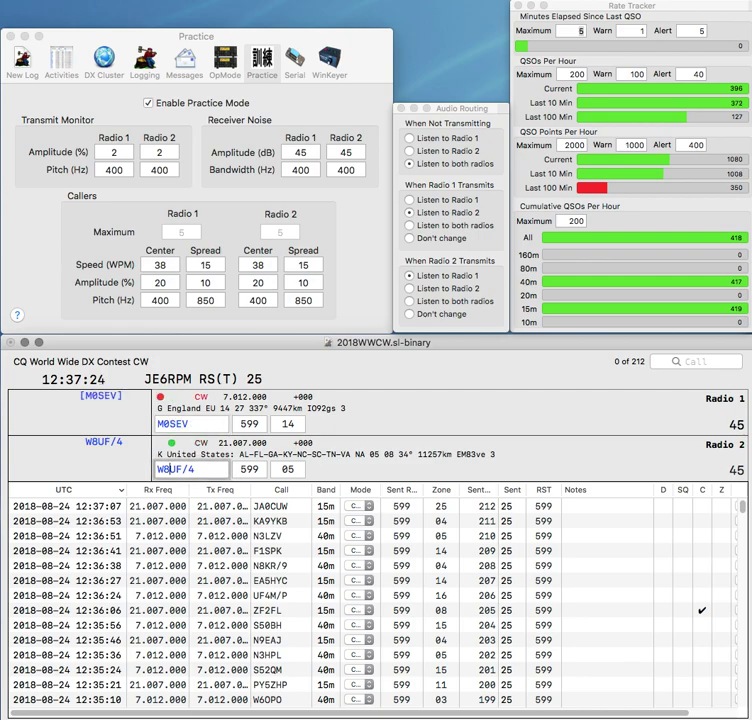
key("Return")
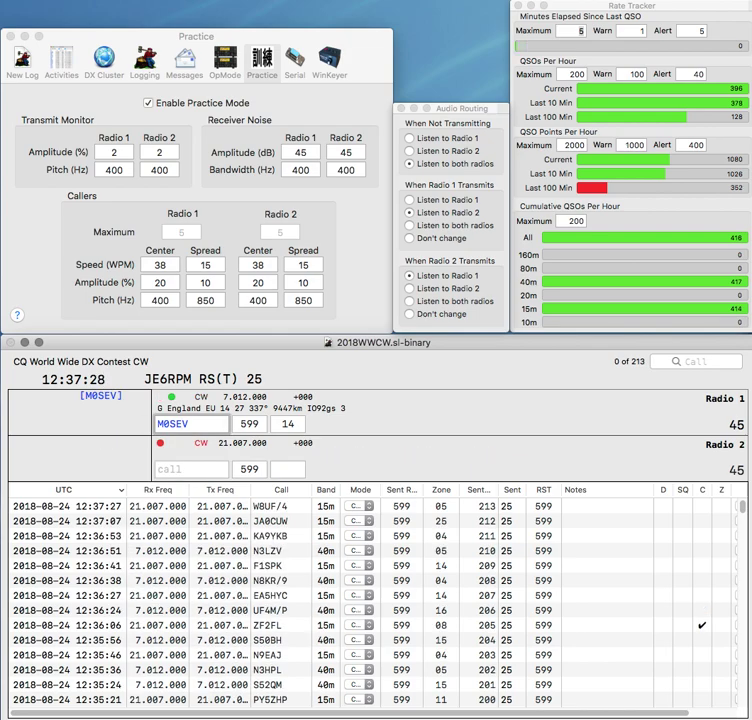
key("Return")
type("KA")
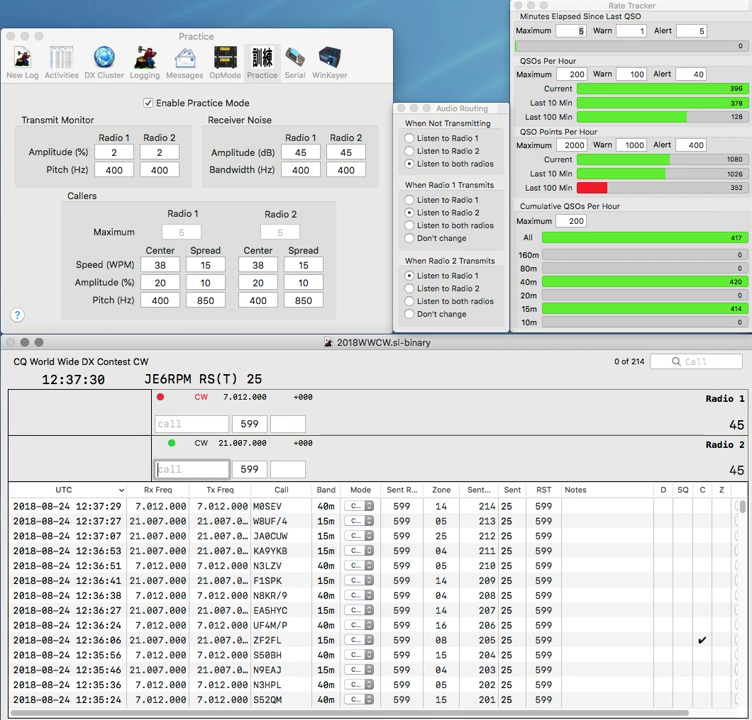
type("7AA")
key("Return")
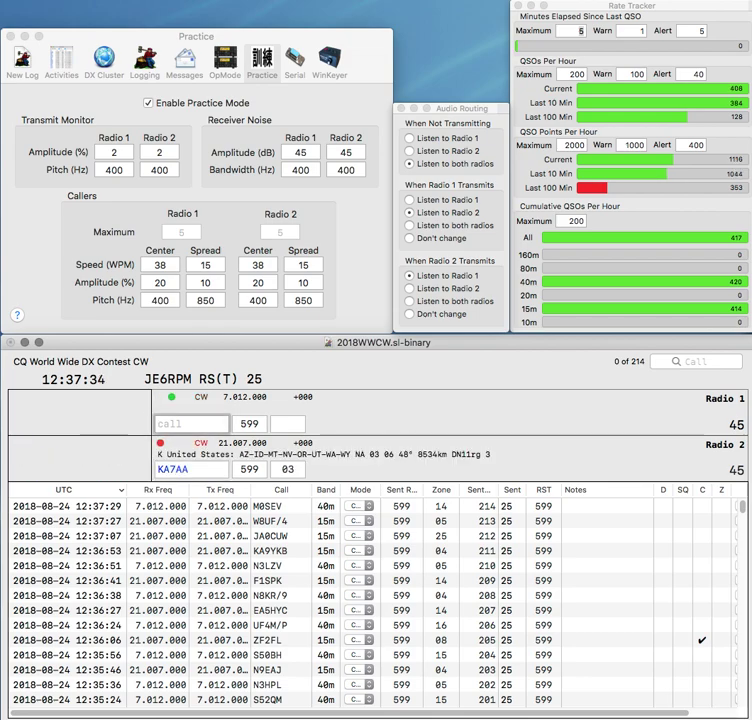
- Enter the partial call A on Radio 1, and correct the Radio 2 call to CU7AA and resend the reply
type("A")
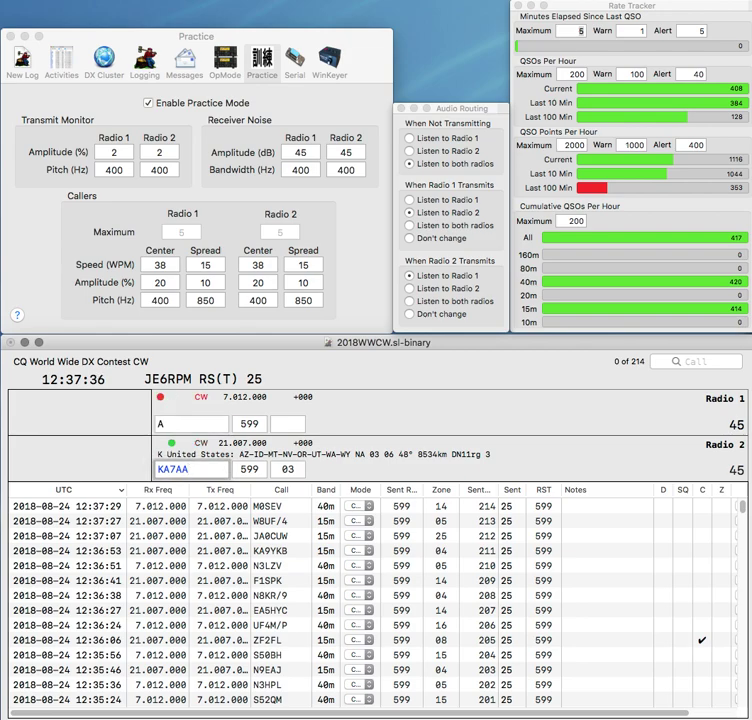
key("Delete")
key("Delete")
type("CU")
key("Return")
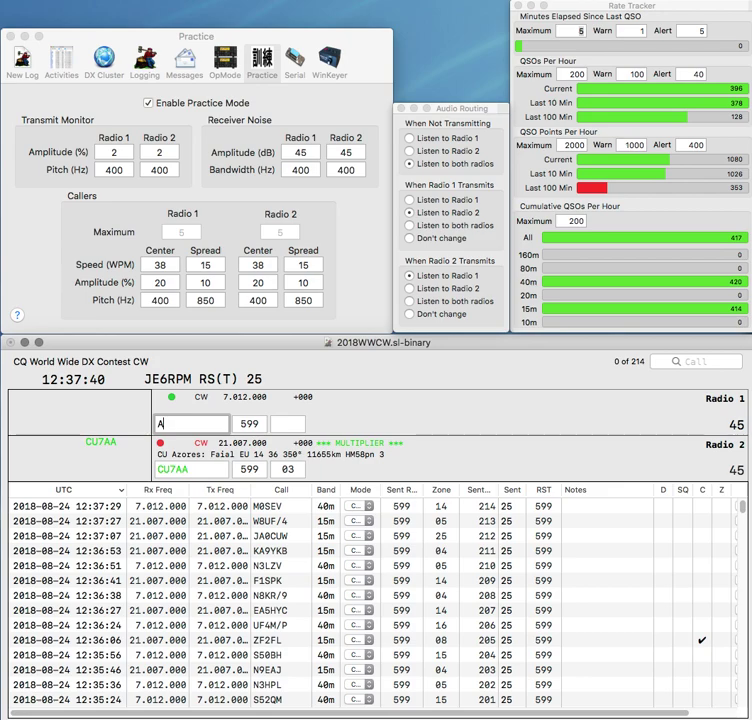
type("YA")
key("space")
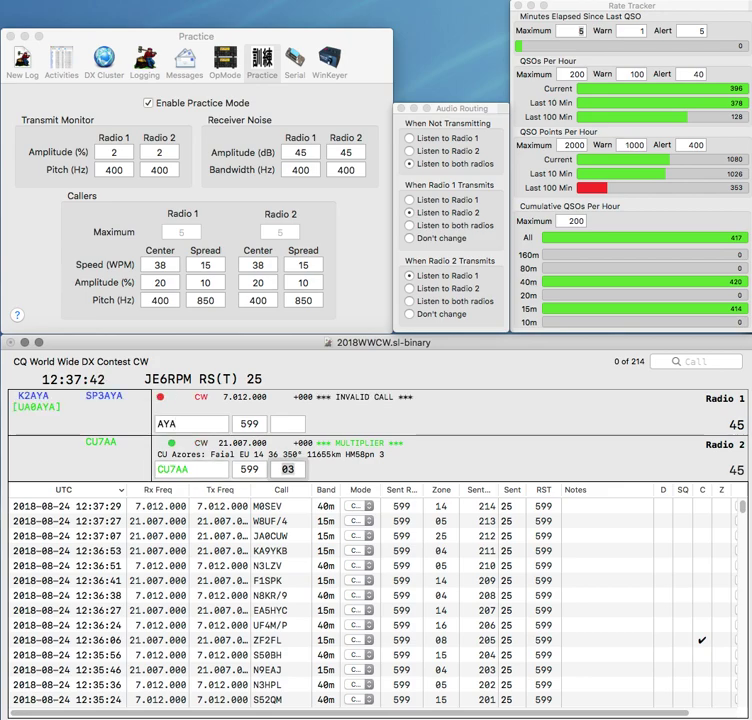
type("14")
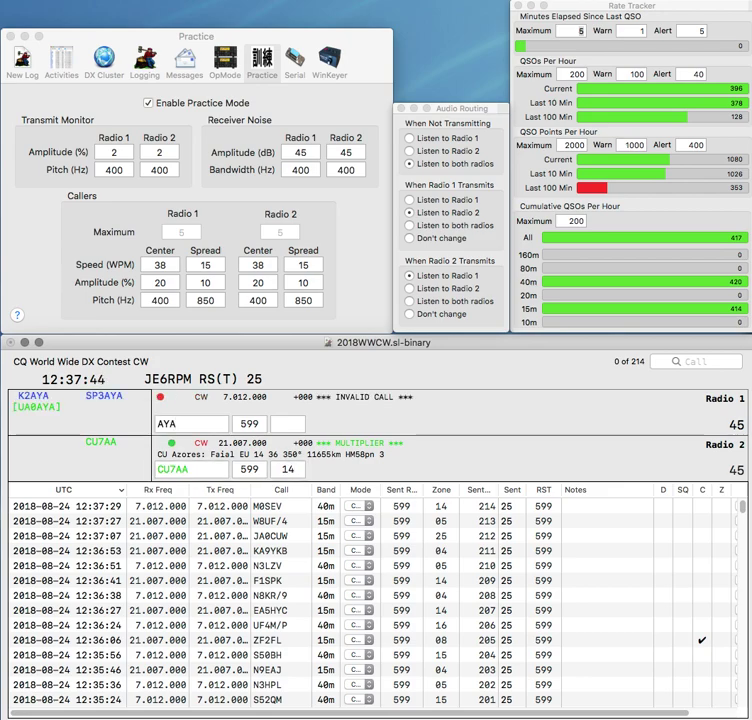
key("Return")
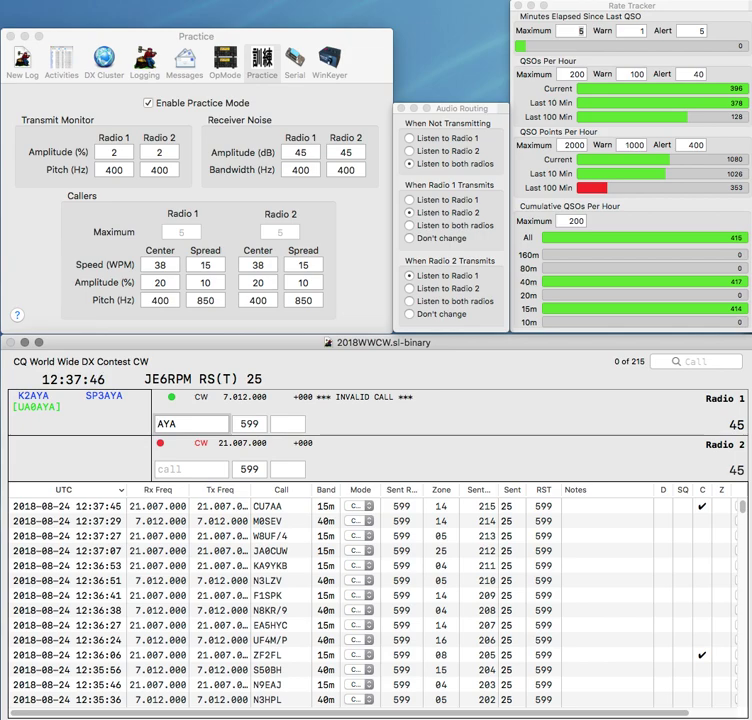
- Change Radio 1's partial call to CYA and enter the partial call 7IO on Radio 2, sending each one
type("C")
key("Delete")
key("Return")
type("7IOA")
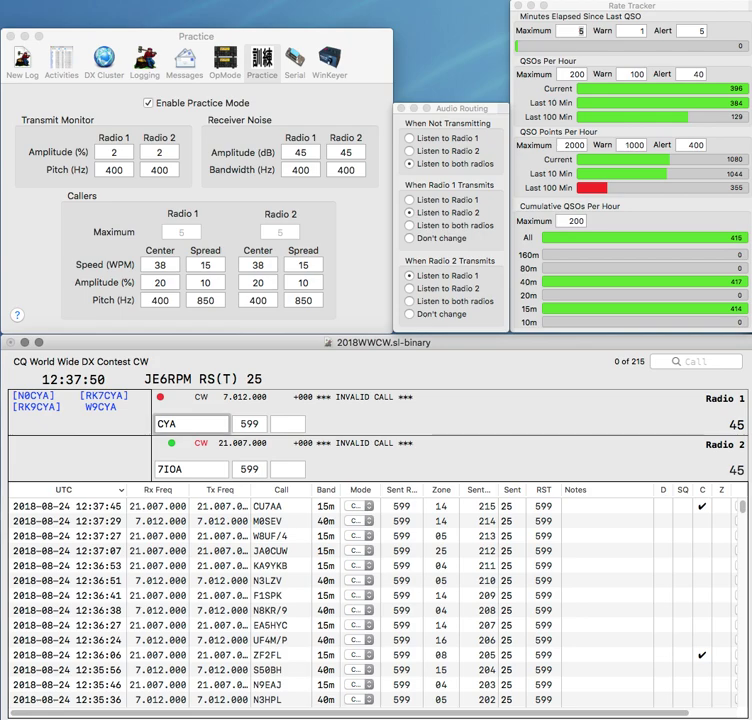
key("BackSpace")
key("Return")
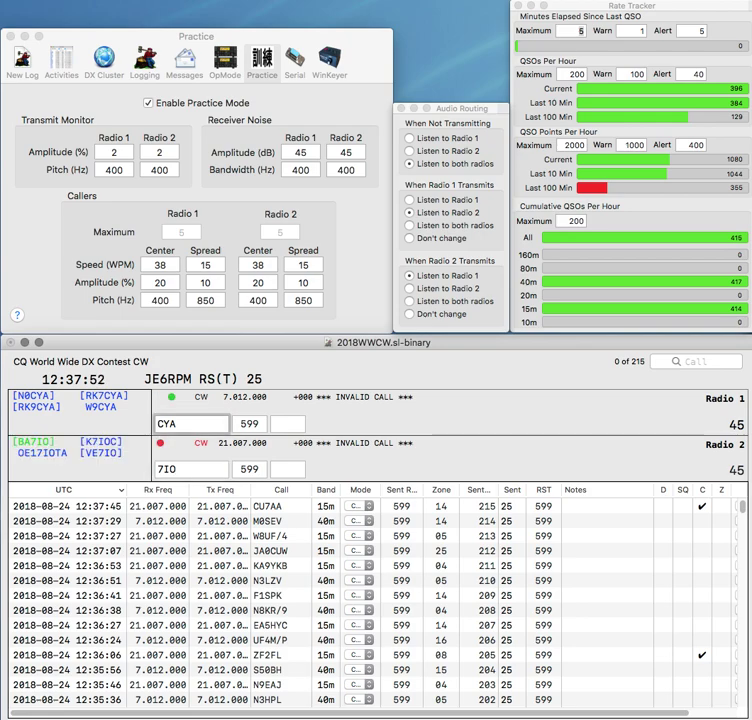
- Complete the partial calls as RK9CYA on Radio 1 and BA7IO on Radio 2, and log both contacts
type("RK9")
key("Return")
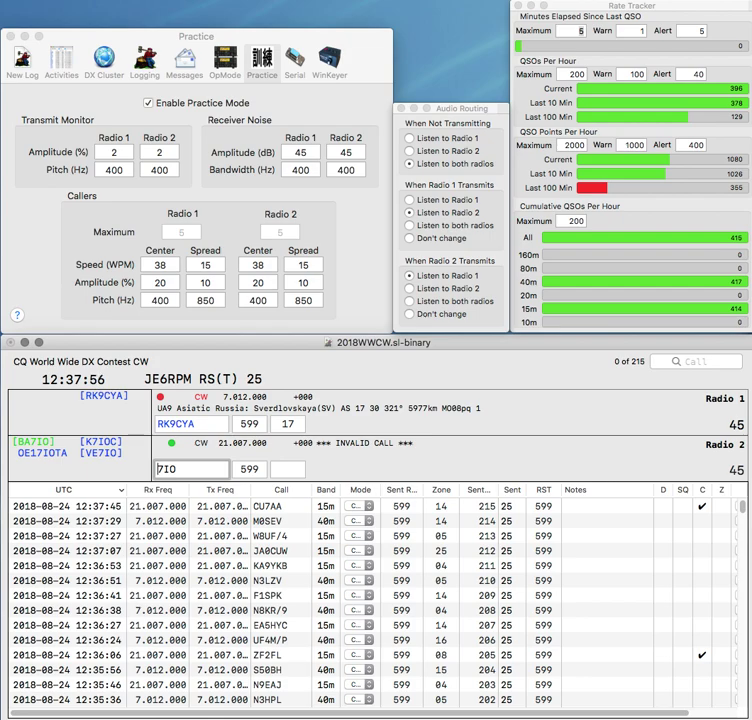
type("BA")
key("Return")
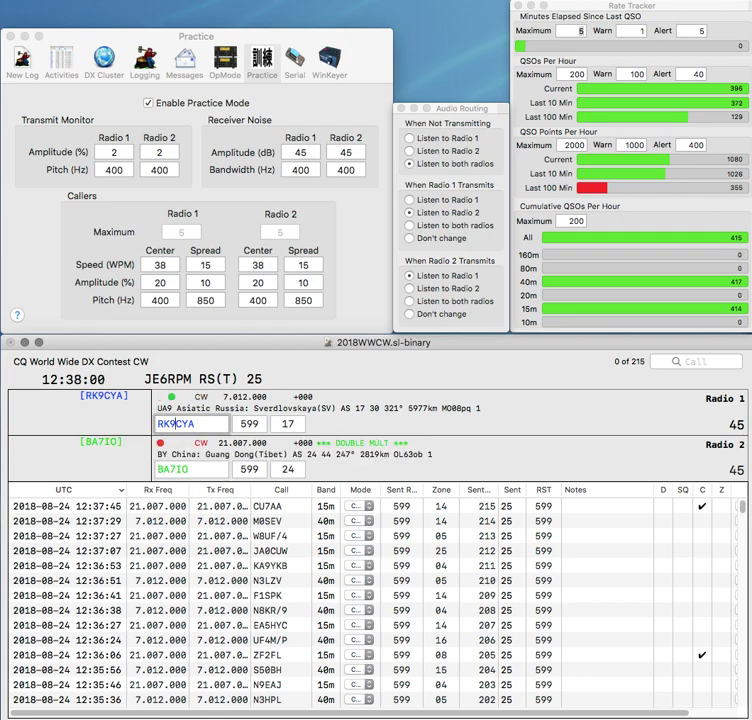
key("Return")
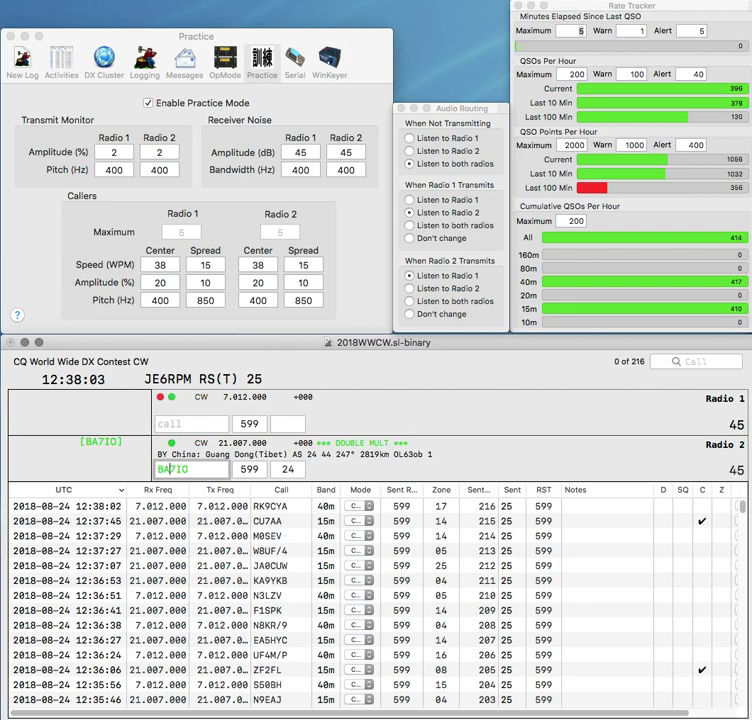
key("Return")
- Send the partial call VE3 on Radio 1 and the full call UA9MLT with its exchange on Radio 2
type("VE")
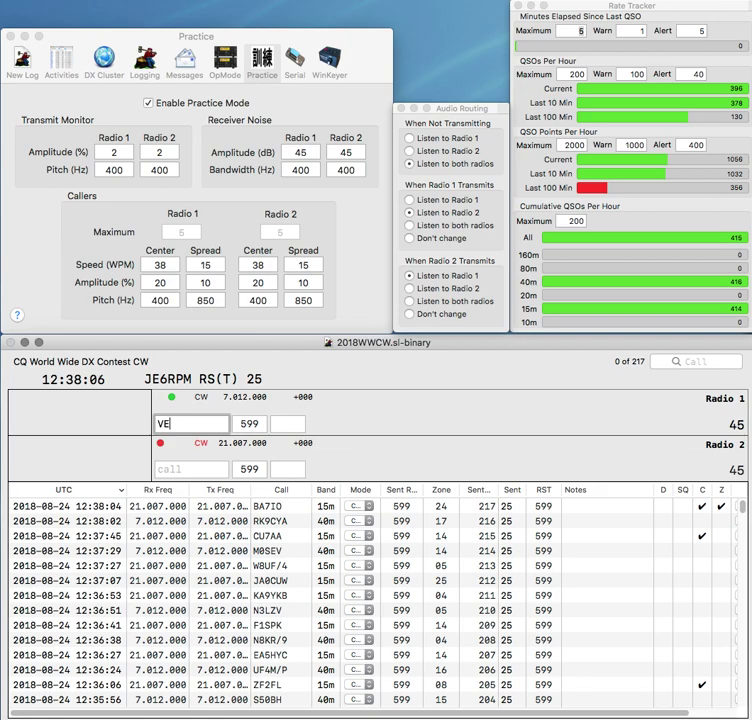
type("3")
key("Return")
type("UA9")
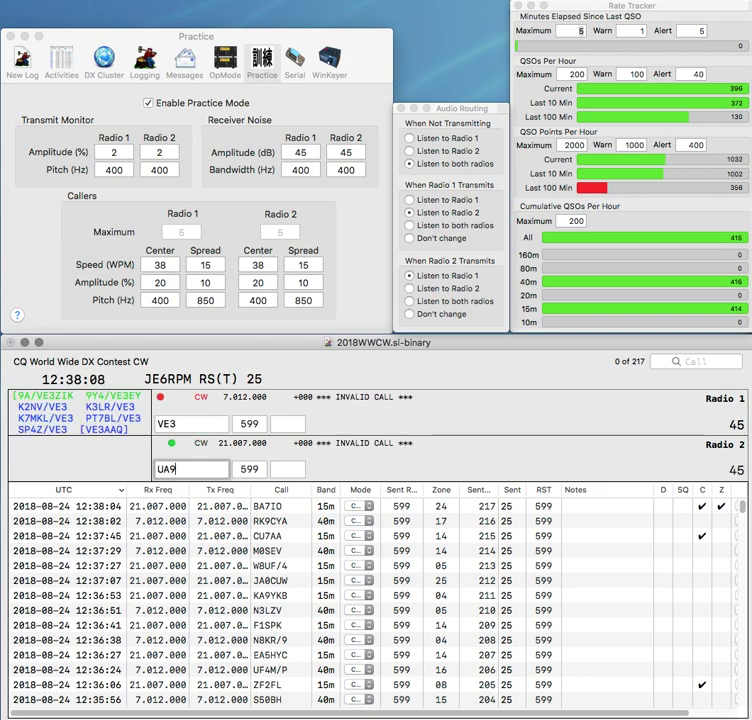
type("MLT")
key("Return")
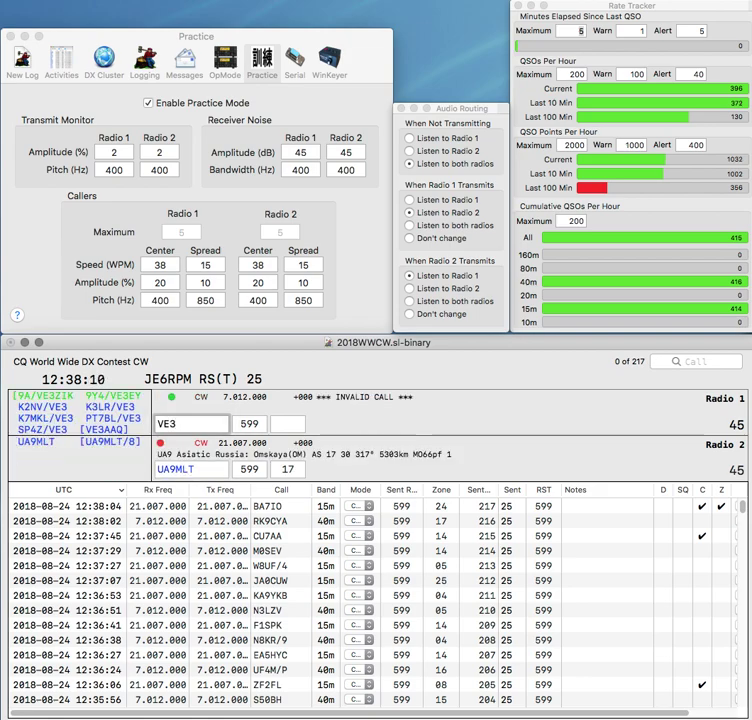
type("DTI")
key("Return")
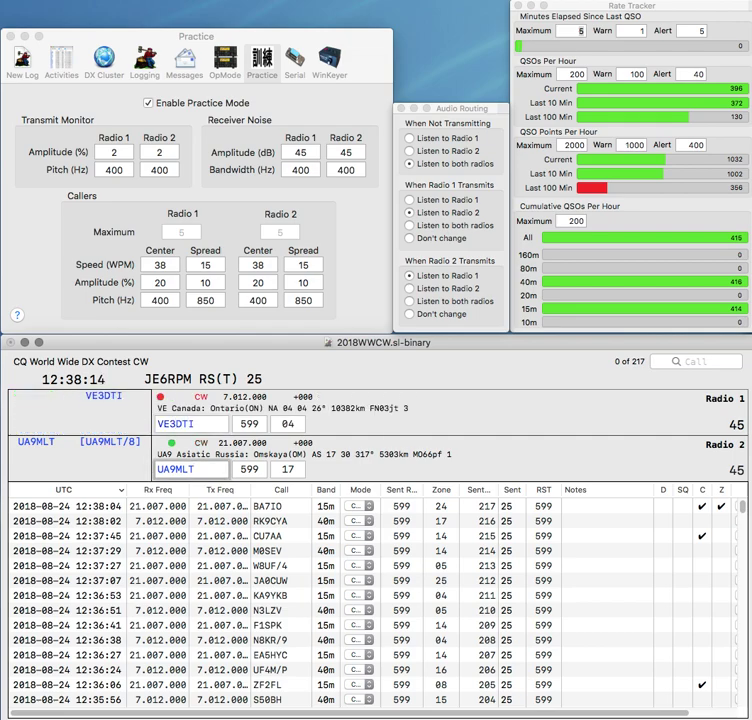
key("Return")
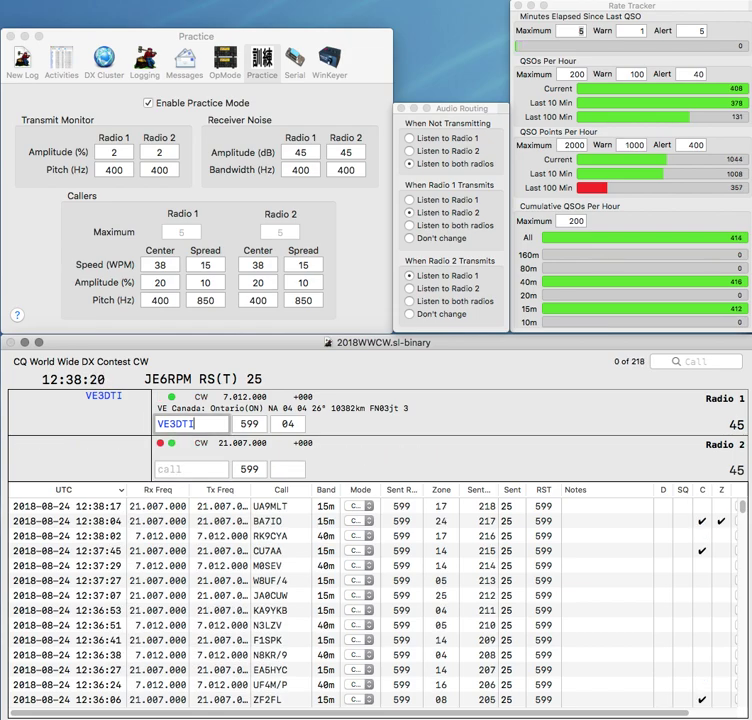
key("Return")
type("N5")
key("BackSpace")
type("N")
key("Return")
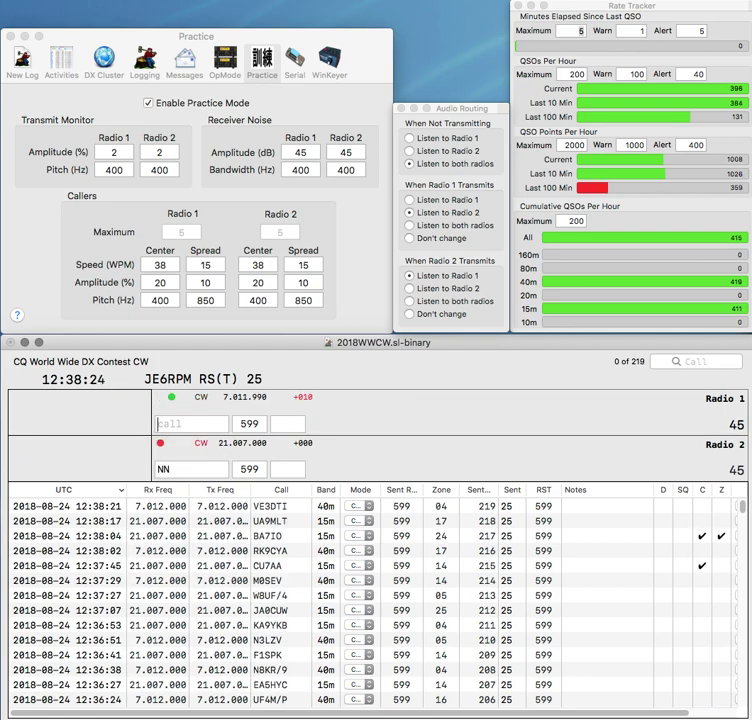
type("X")
key("Return")
type("2X")
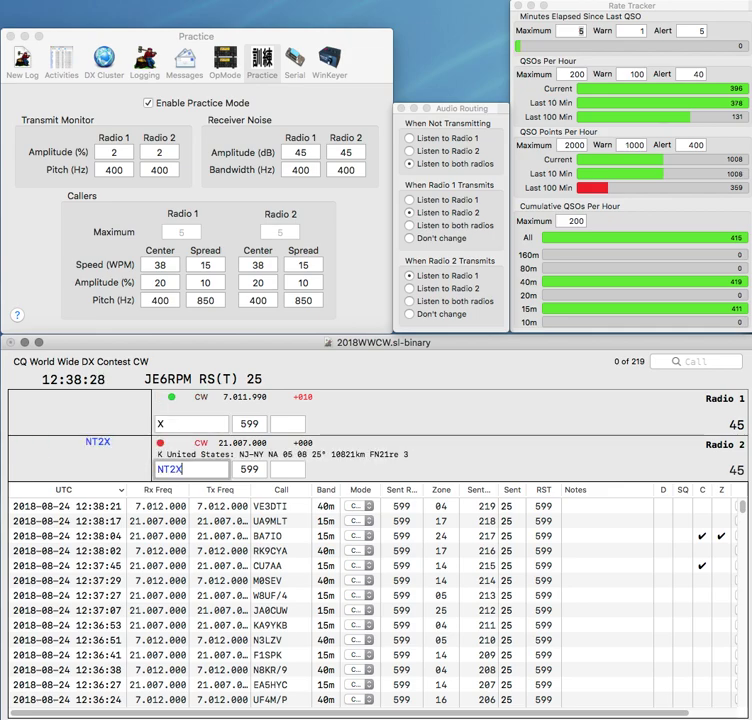
key("Return")
- Replace Radio 1's partial call with V and send it, and log NT2X on Radio 2
key("BackSpace")
type("W")
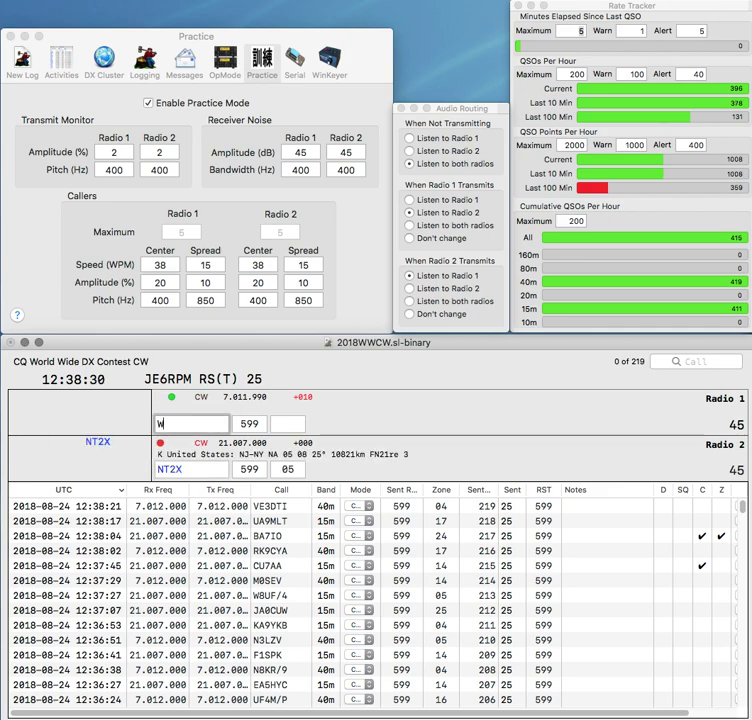
key("BackSpace")
type("V")
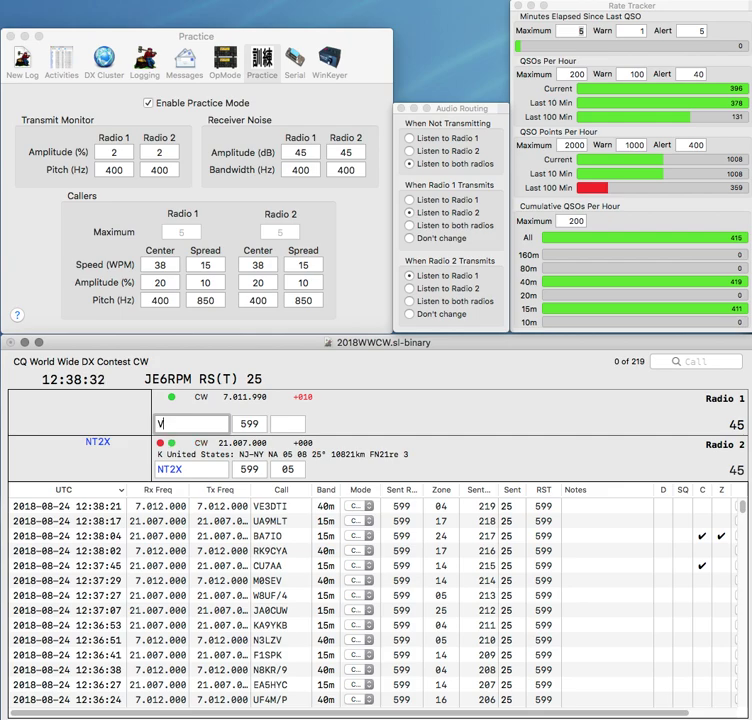
key("Return")
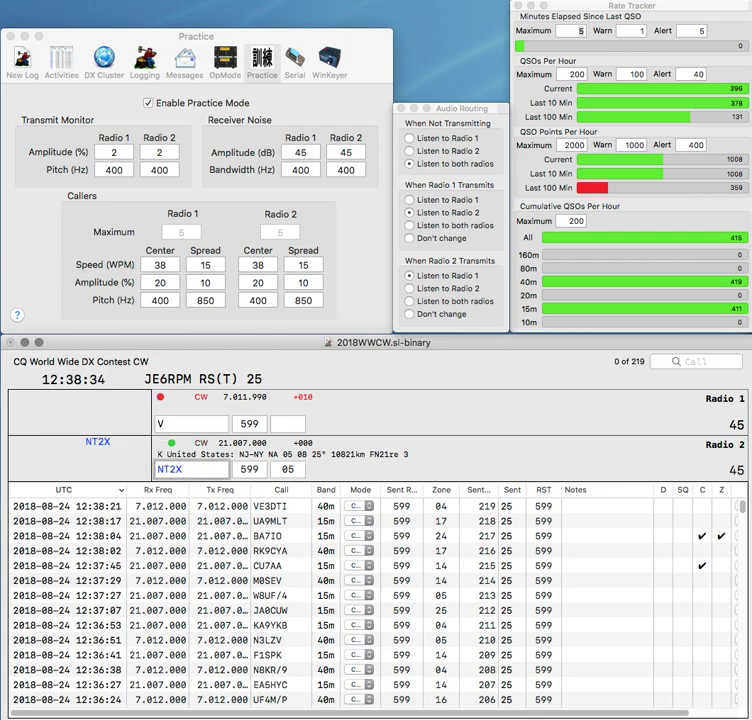
key("Return")
- Complete Radio 1's call as CM2YV and log it, entering the partial call 7VF on Radio 2 meanwhile
type("CM2")
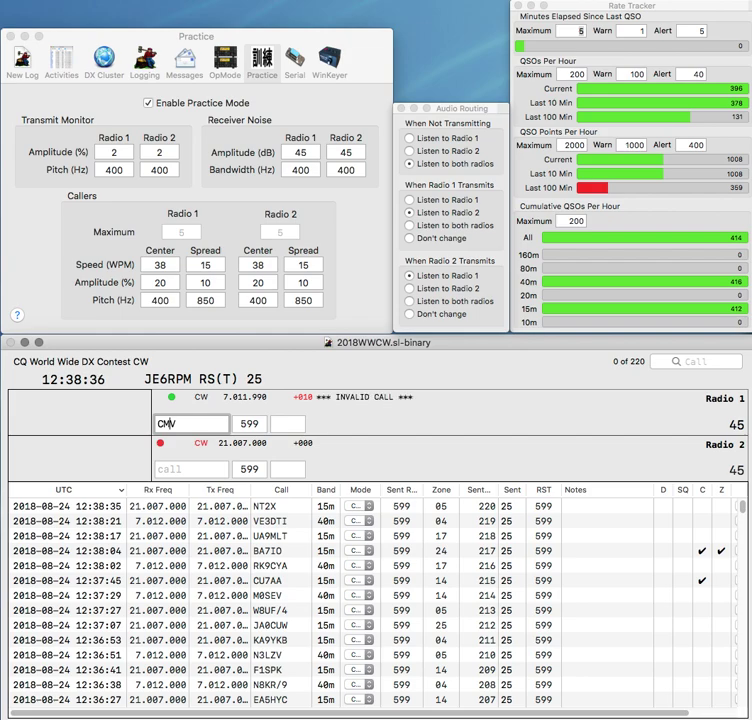
type("Y")
key("Return")
type("7VF")
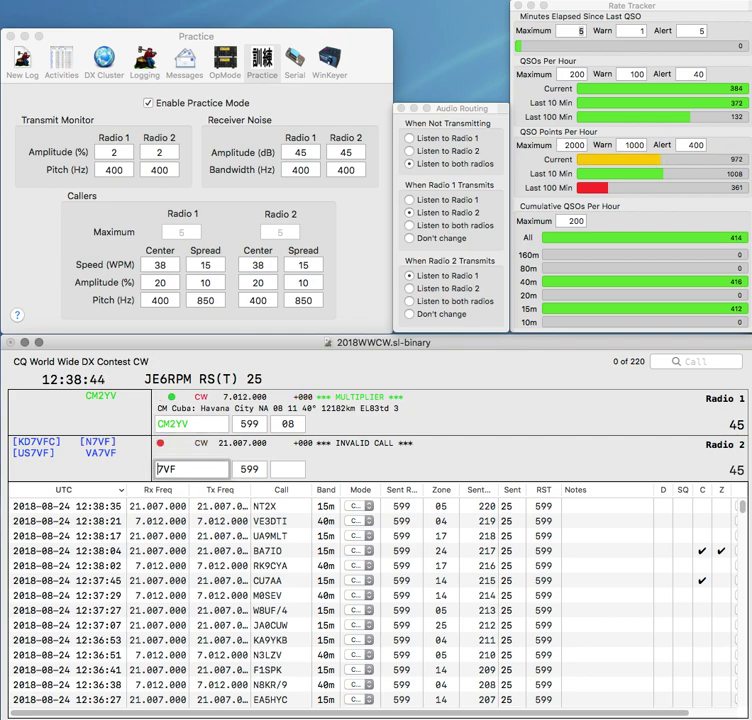
key("Return")
type("US")
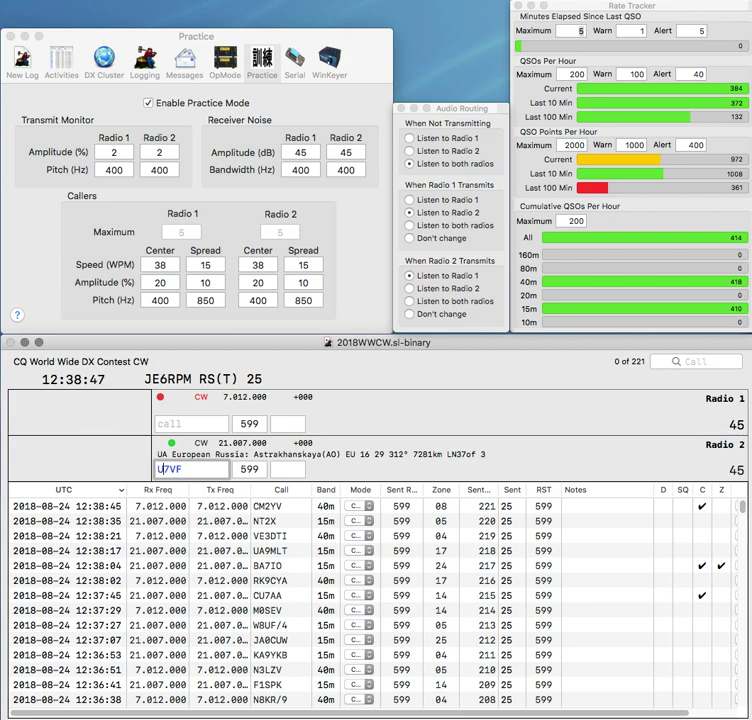
key("Return")
type("W9JLW")
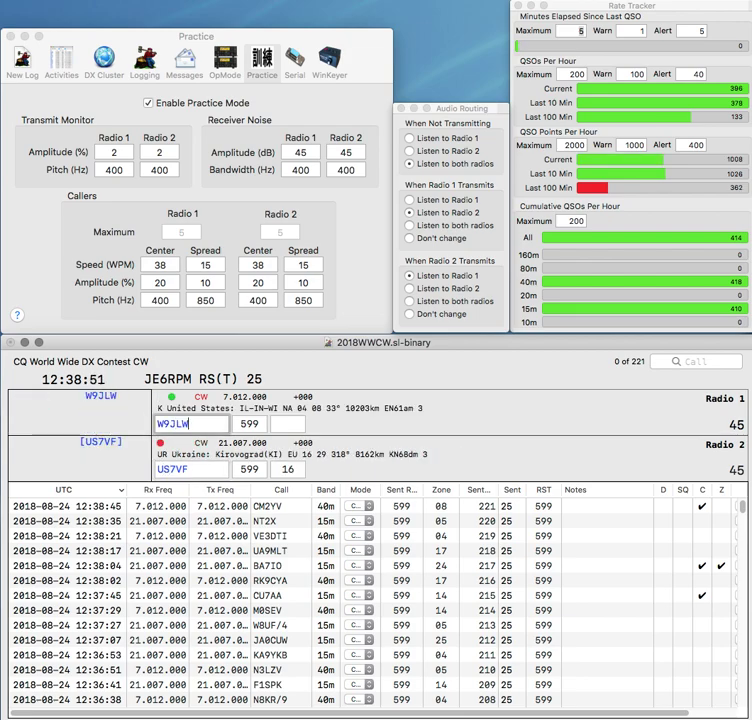
key("Return")
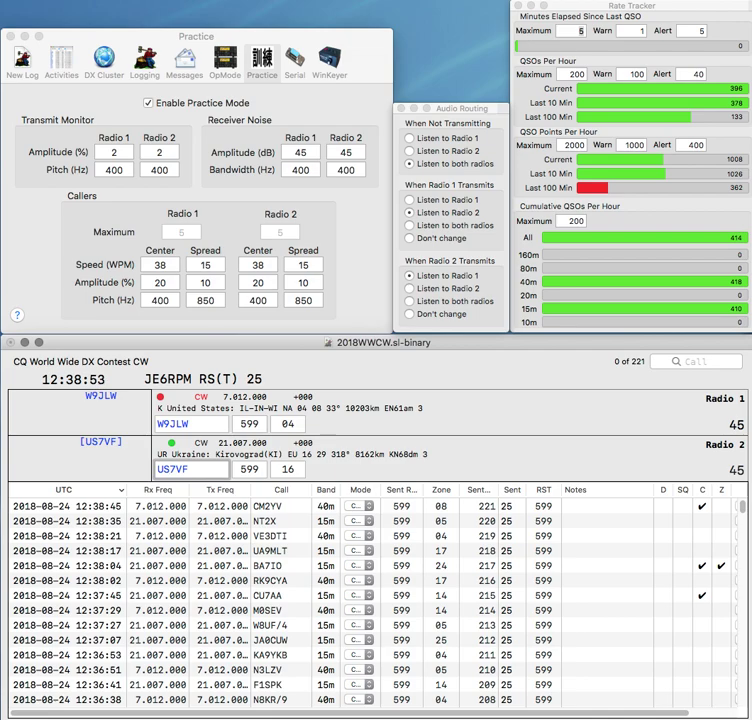
key("Return")
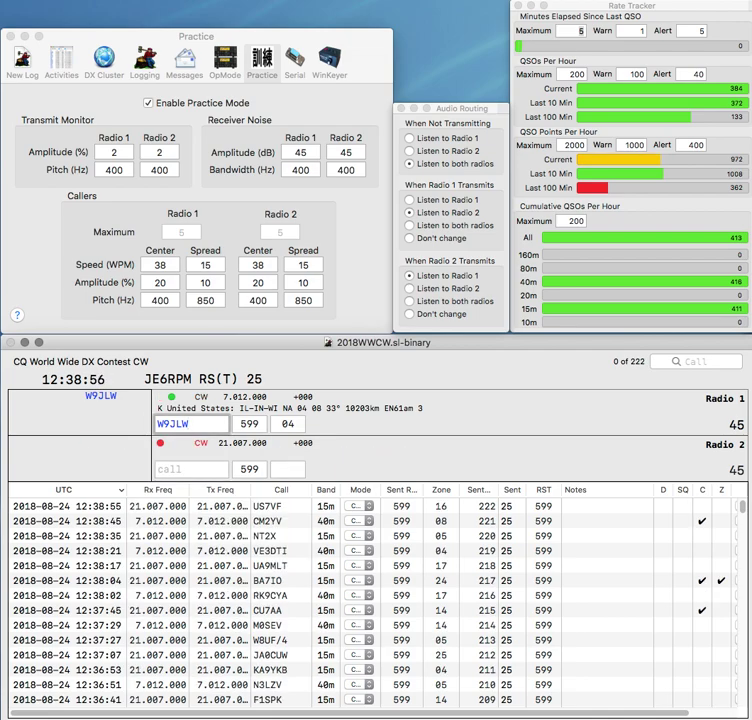
type("R")
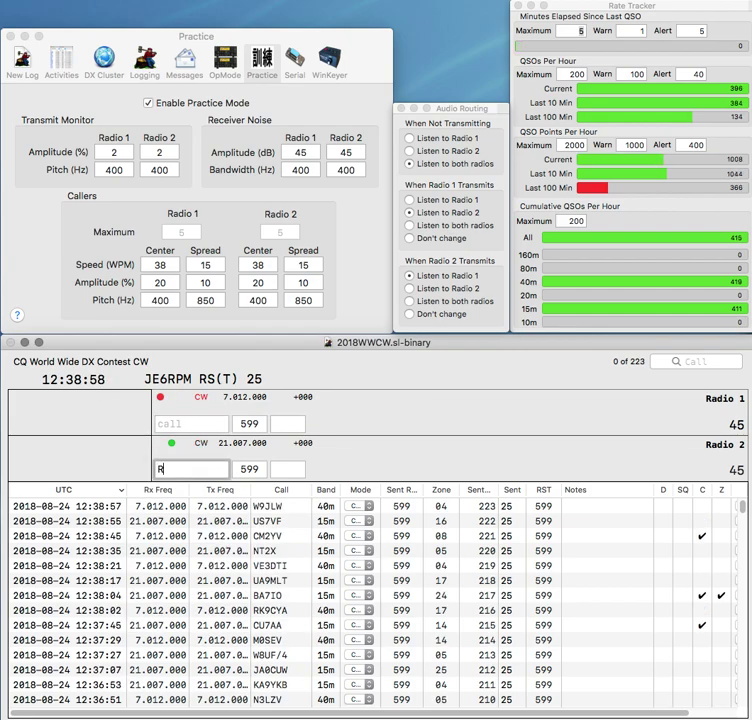
type("N4")
type("JA1")
type("AKL")
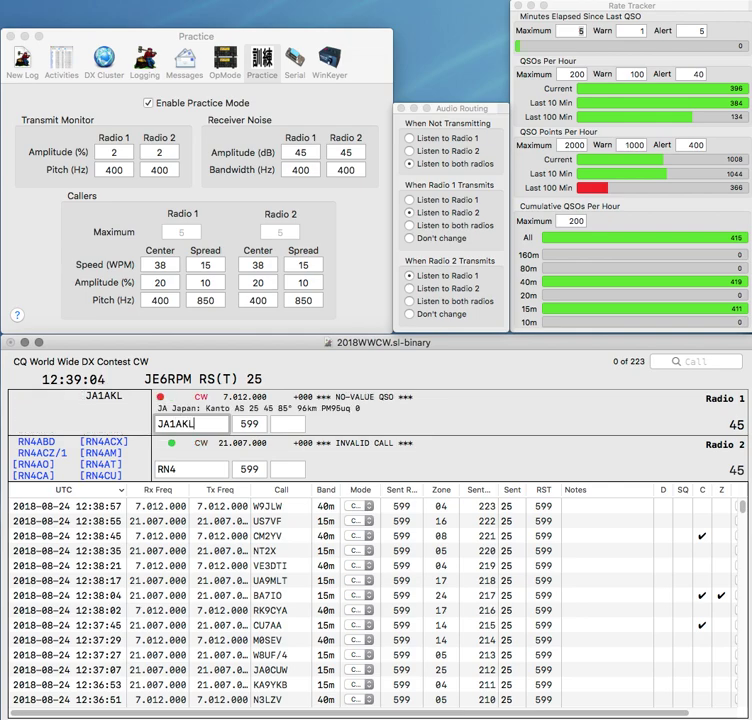
key("Return")
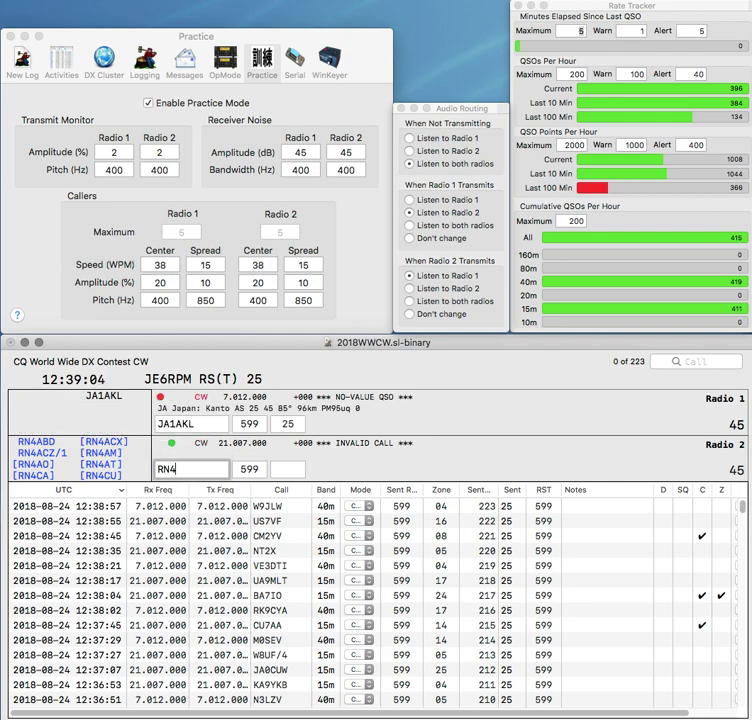
type("HKH")
key("Return")
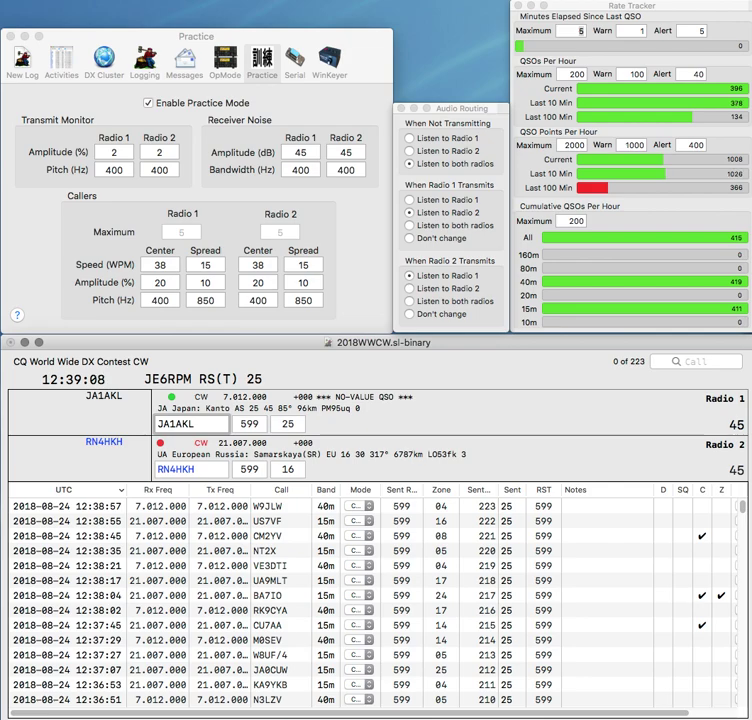
key("Return")
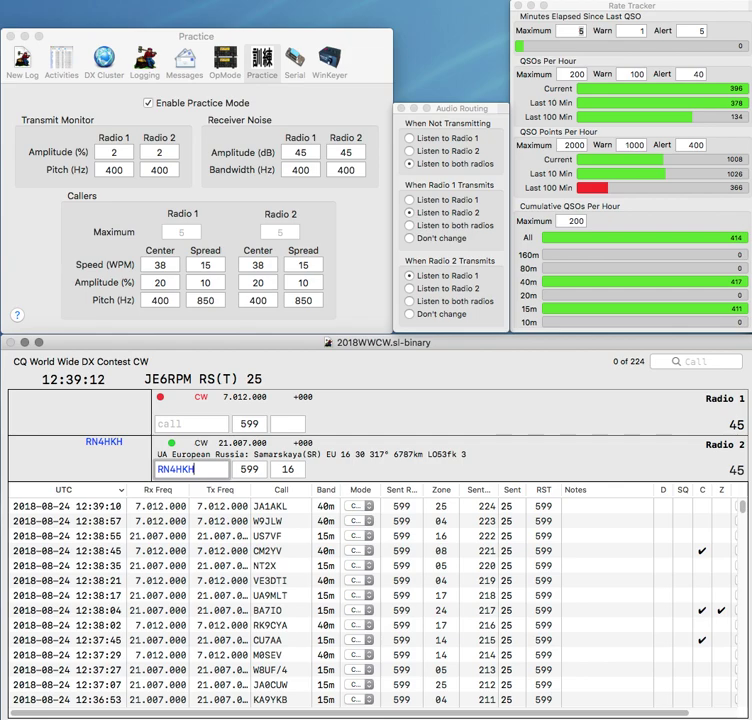
key("Return")
type("UA3")
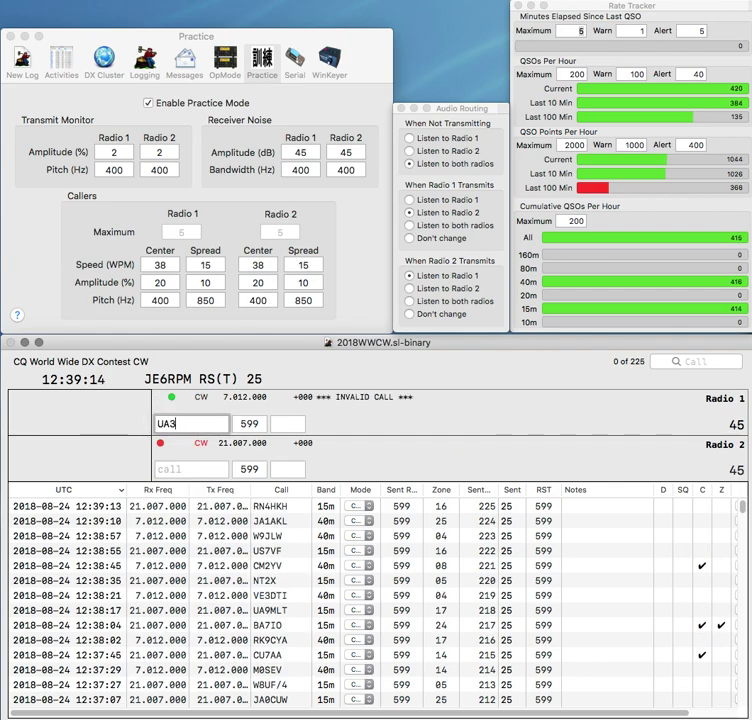
type("QPA")
key("Return")
type("K")
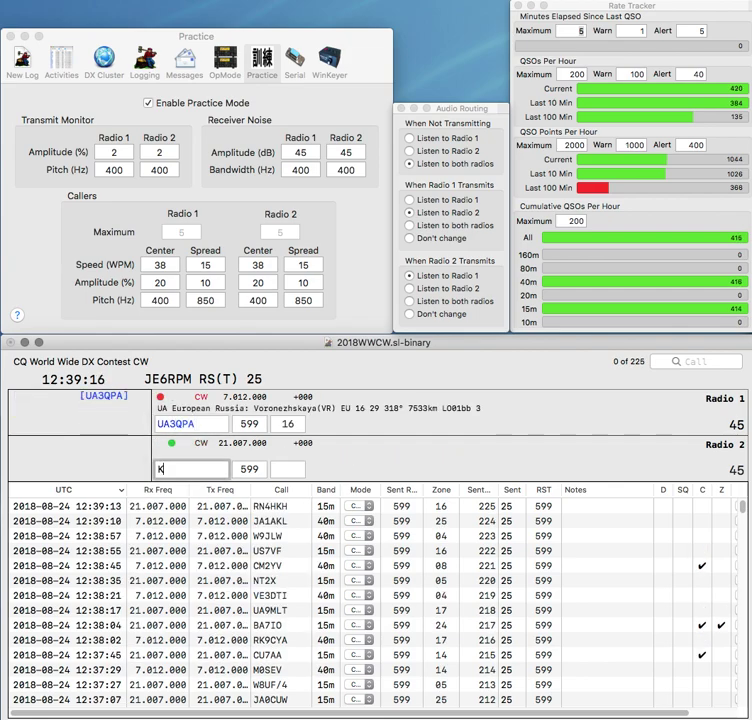
type("M4TWE")
key("Return")
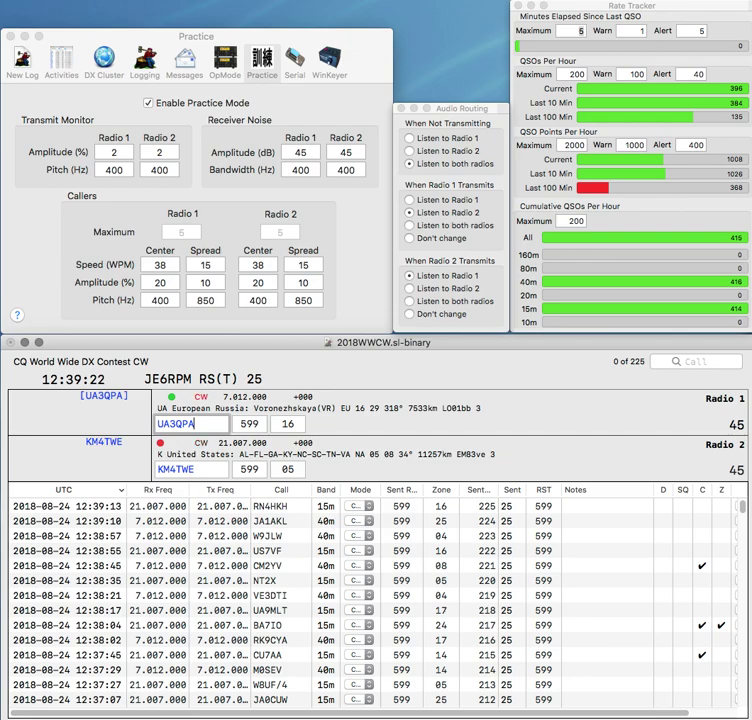
key("Return")
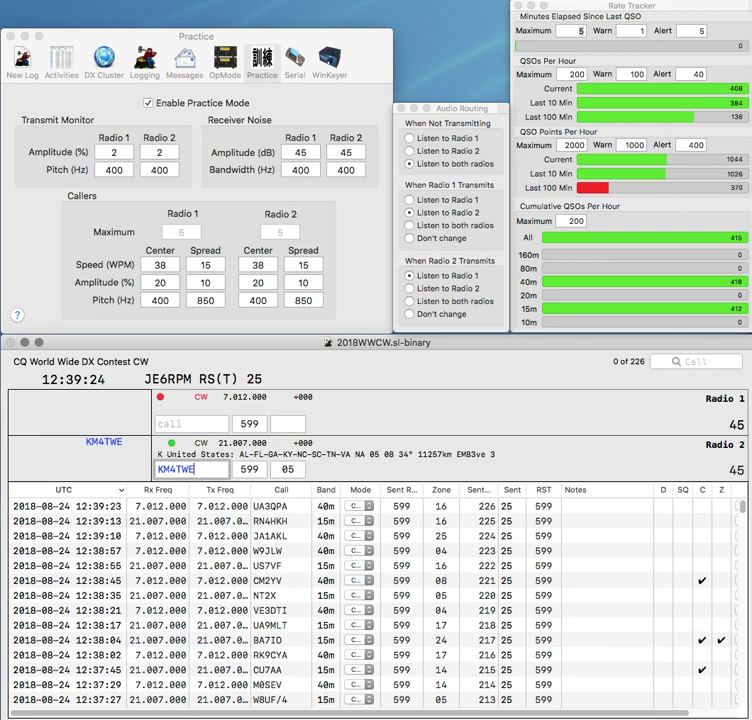
key("Return")
type("SO9C")
key("Return")
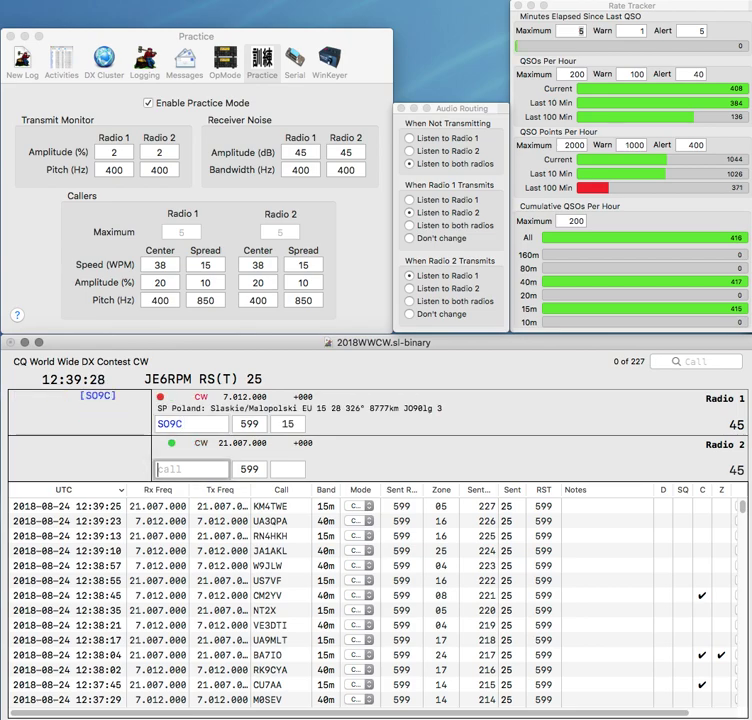
type("DJ5EU")
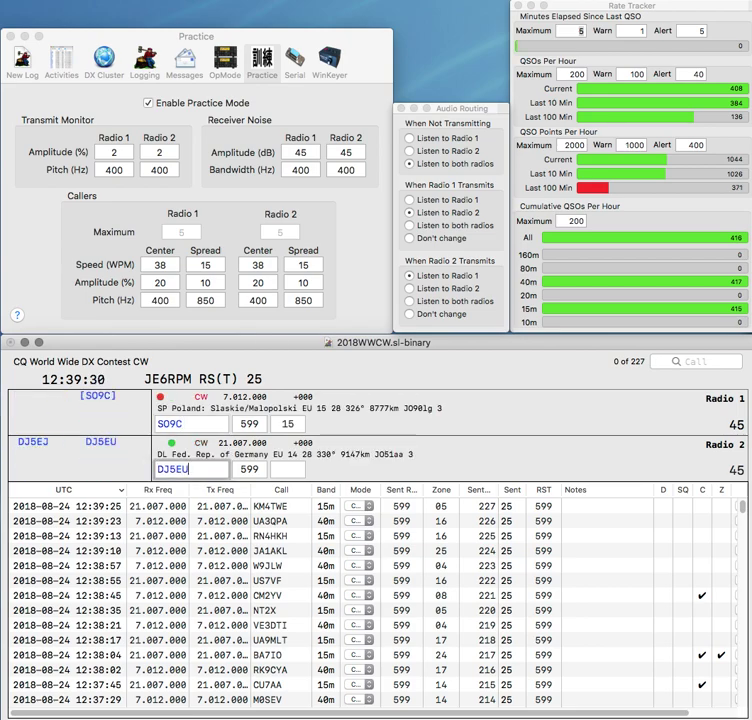
key("Return")
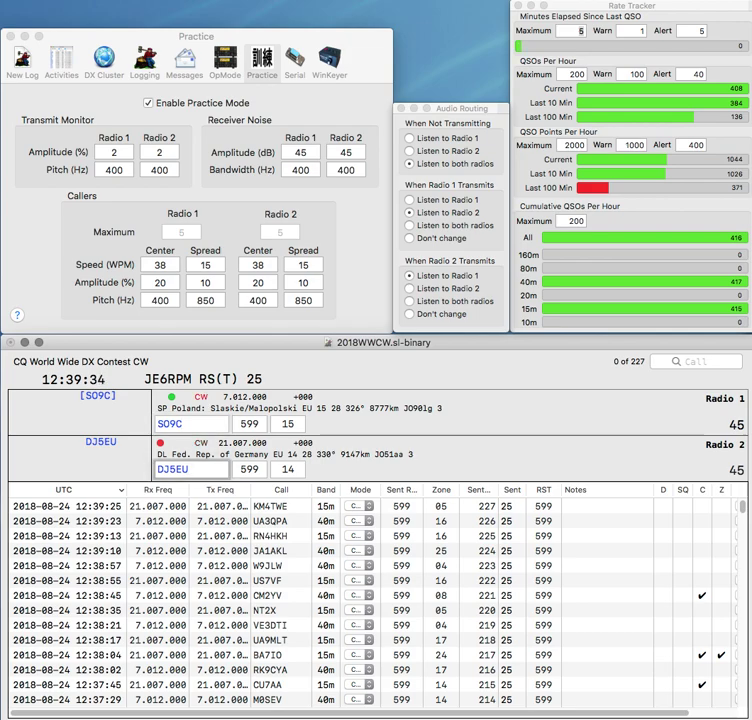
key("Return")
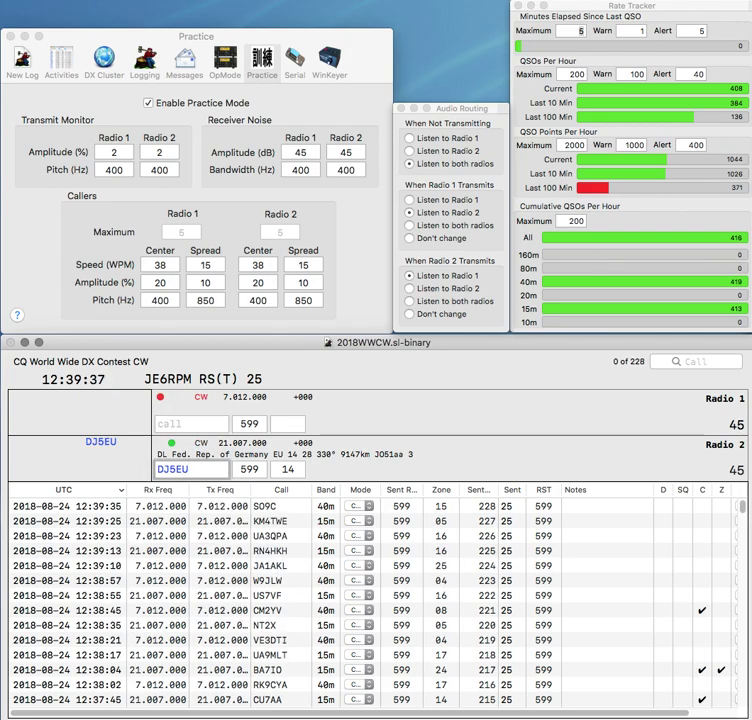
key("Return")
- Enter OA4O on Radio 1 and LY2VQ on Radio 2, send their exchanges and log OA4O
type("0A4O")
key("Return")
type("W")
key("BackSpace")
type("2V")
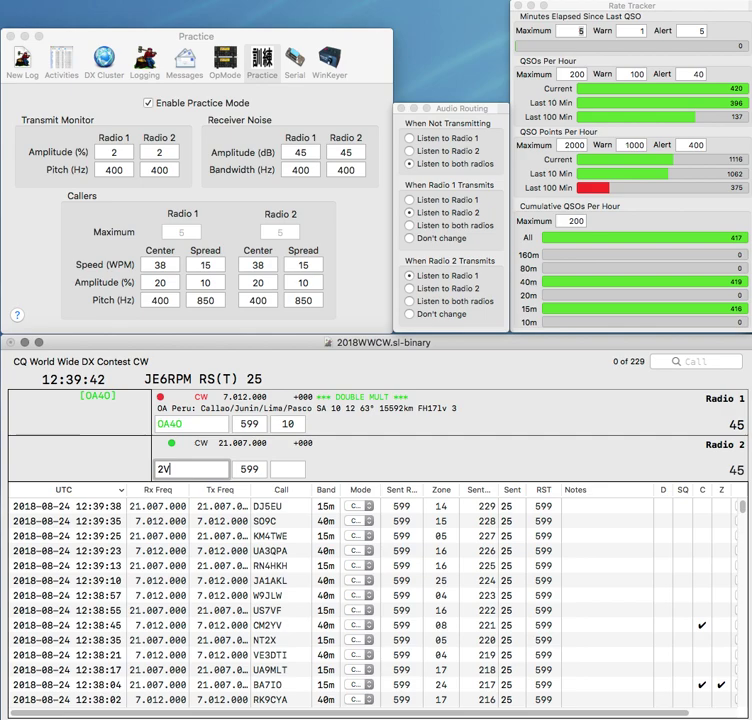
type("QLY2VQ")
key("Return")
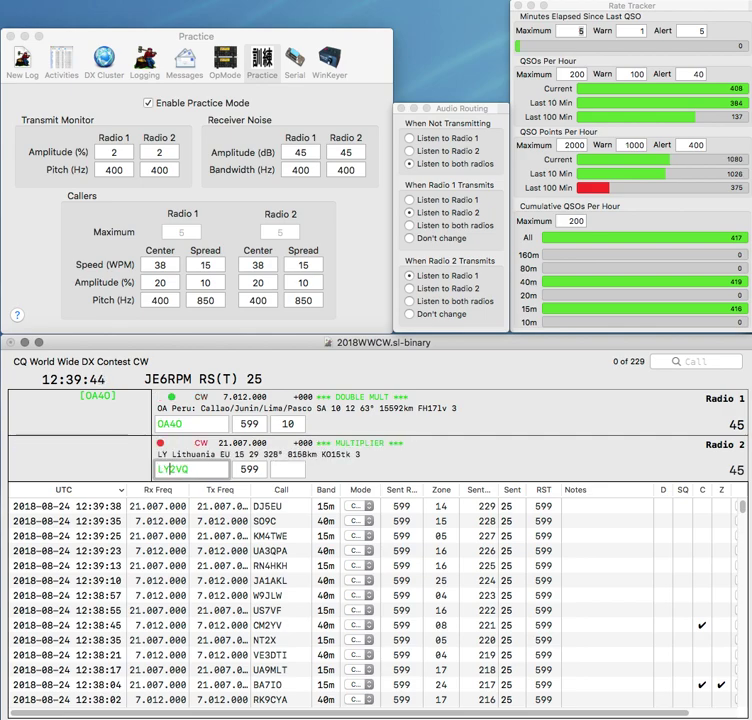
key("Return")
- Correct Radio 2's call to LY4Q
key("Right")
key("Right")
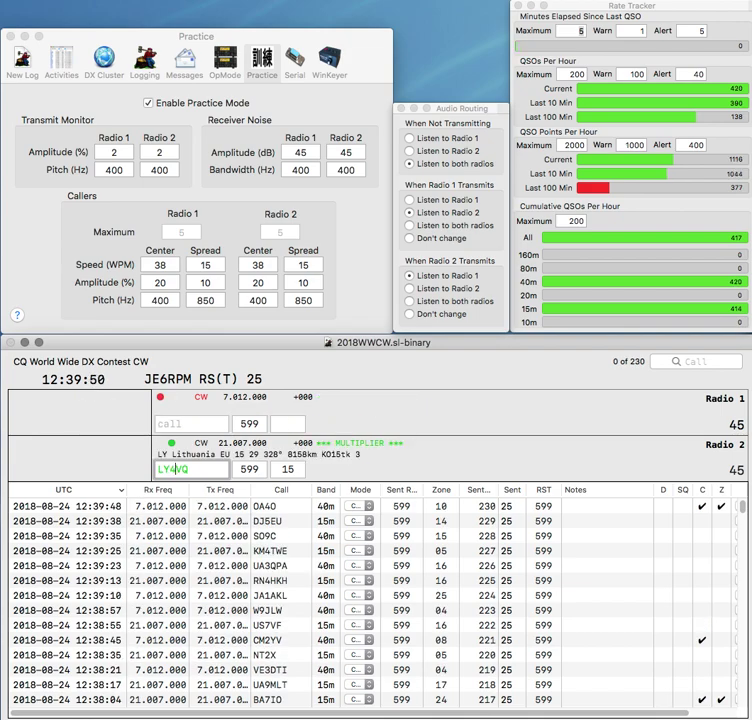
type("4")
key("Delete")
key("Delete")
type("N4TMM")
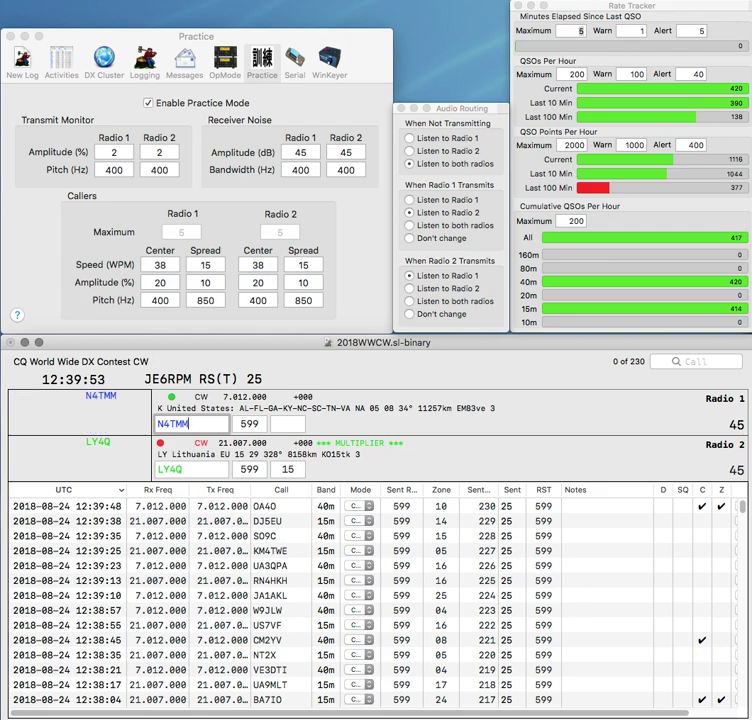
key("Return")
key("Tab")
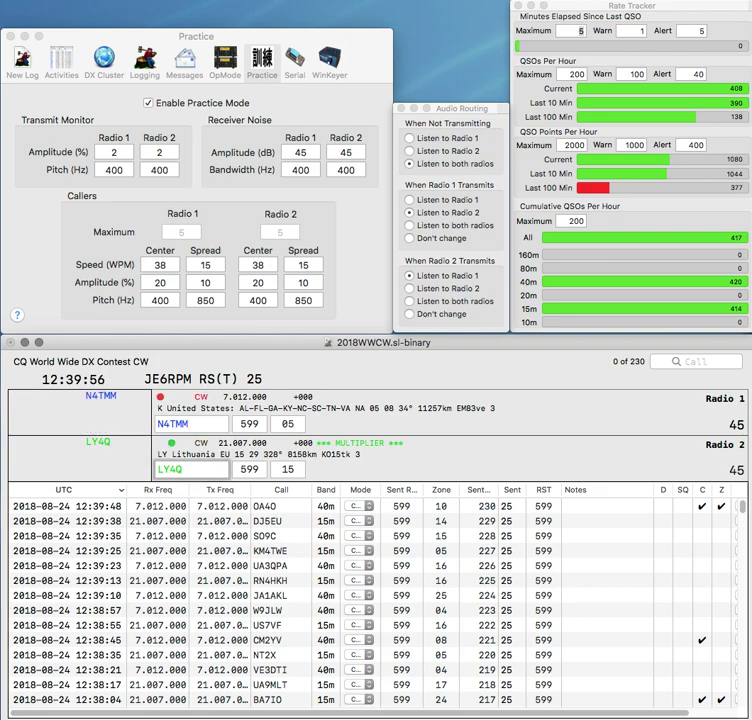
key("Return")
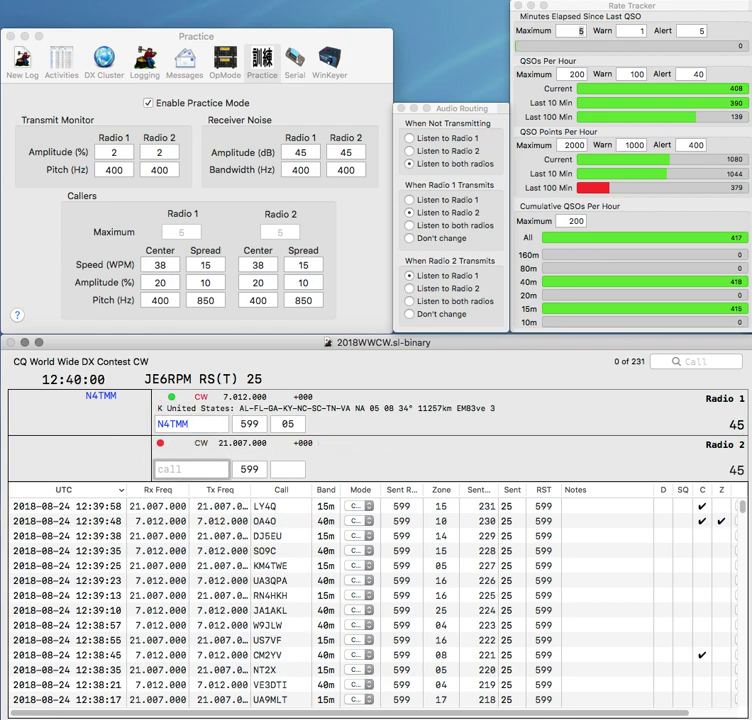
key("Return")
- Enter WA6WGS on Radio 2 and send its exchange
type("WA")
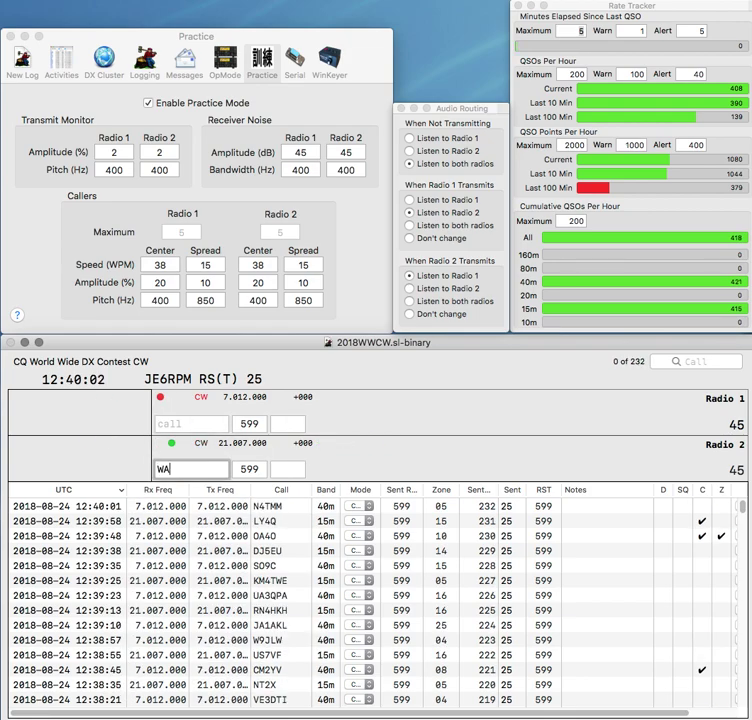
type("6WGS")
key("Return")
type("COT")
type("A")
key("Left")
key("Left")
key("Left")
key("BackSpace")
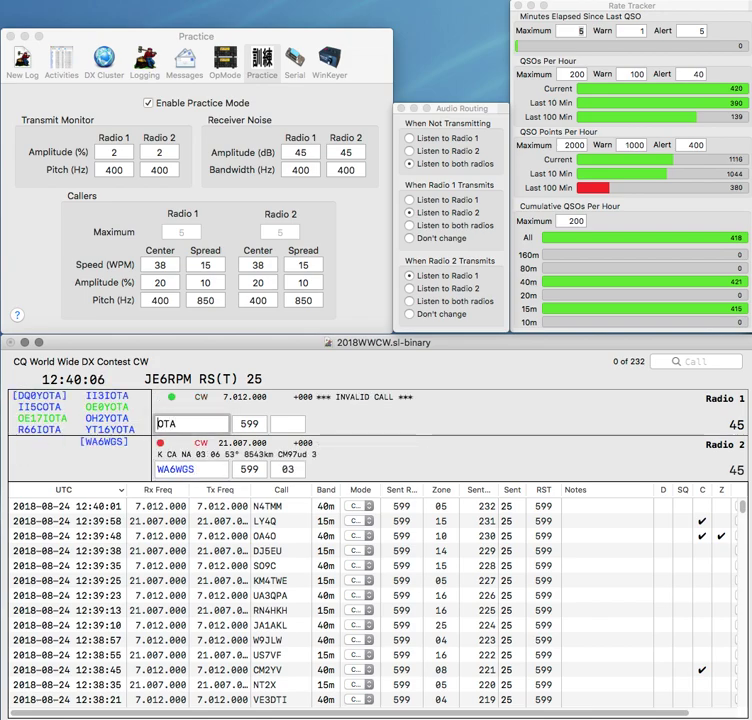
key("Return")
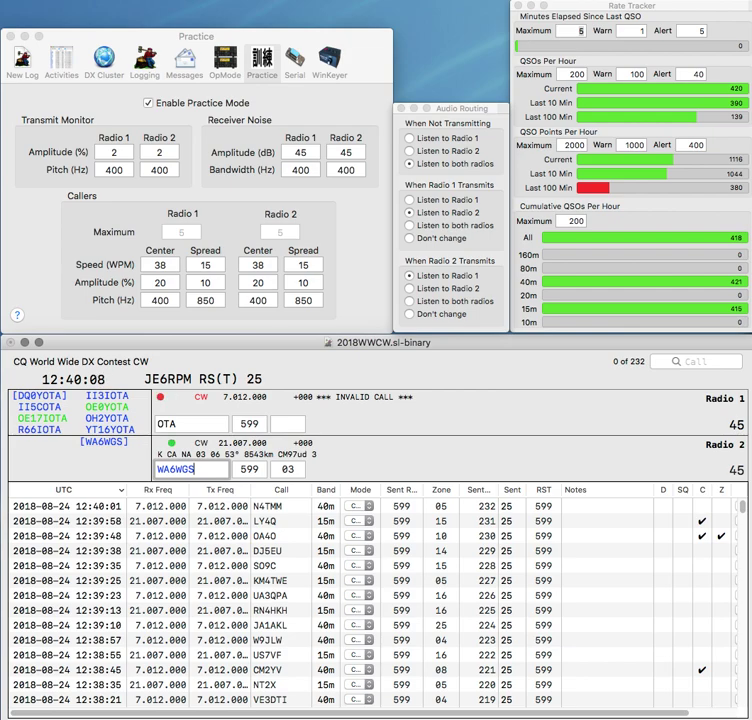
key("Return")
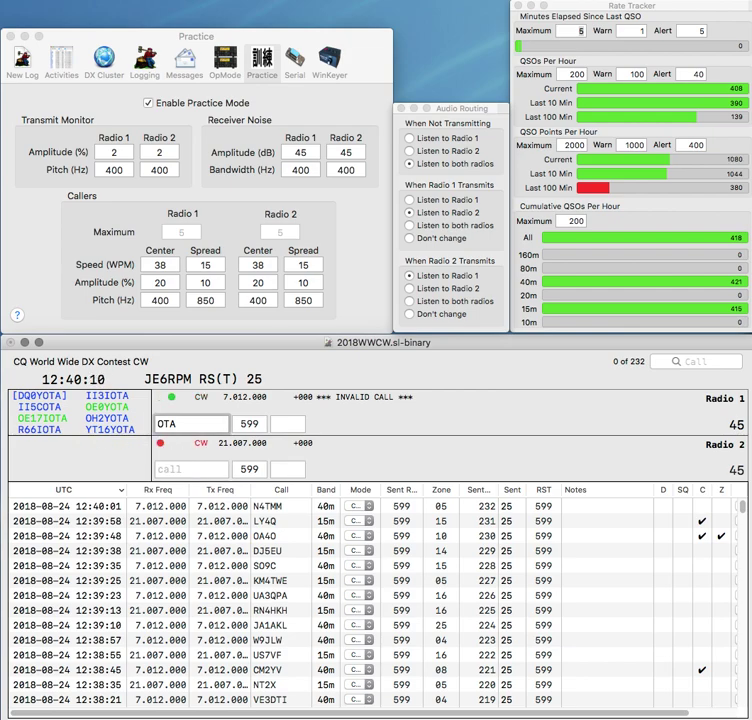
type("II5Y")
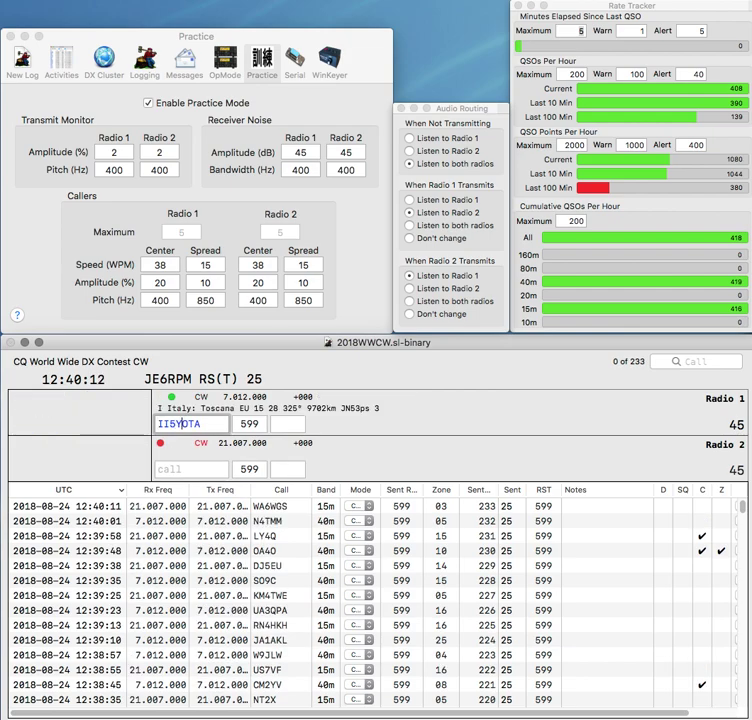
key("Return")
type("DJ")
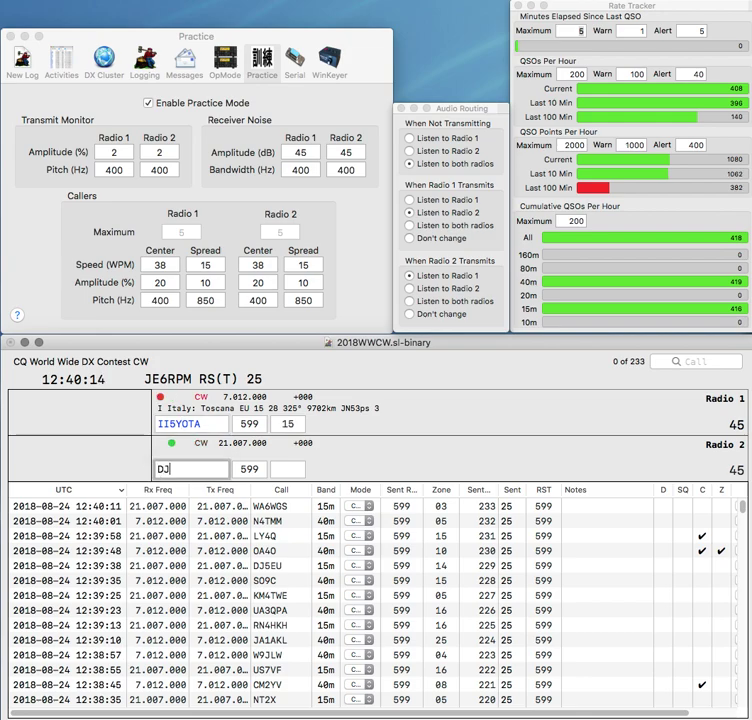
type("2SN")
key("Return")
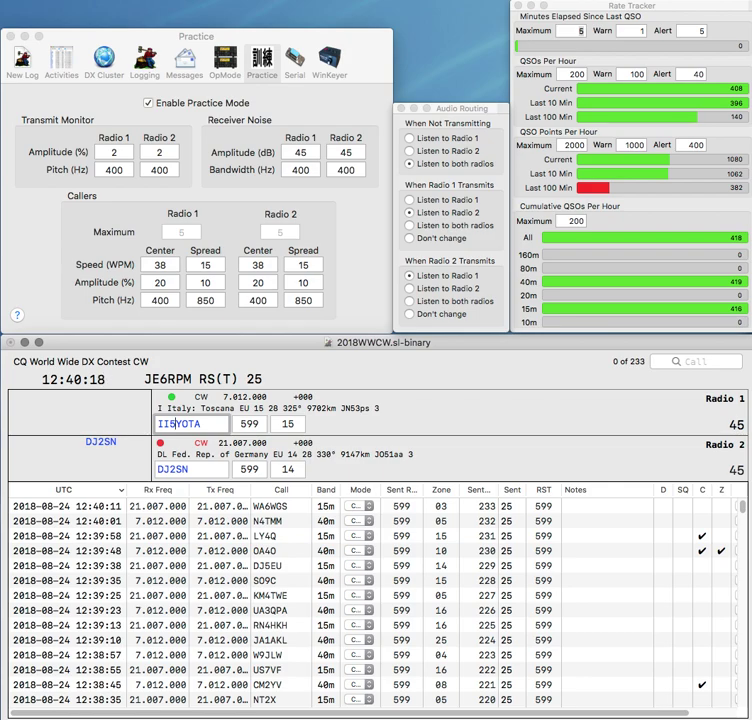
key("Delete")
type("C")
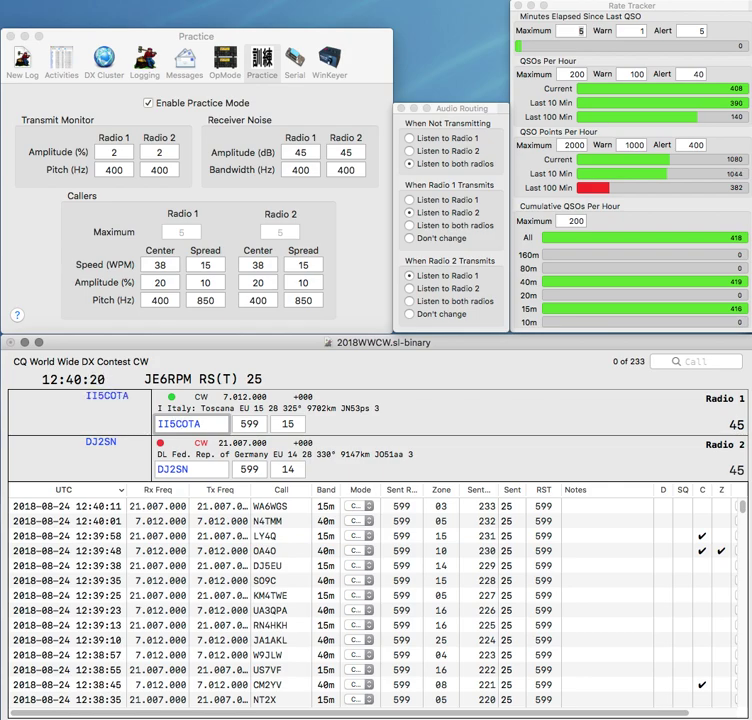
key("Return")
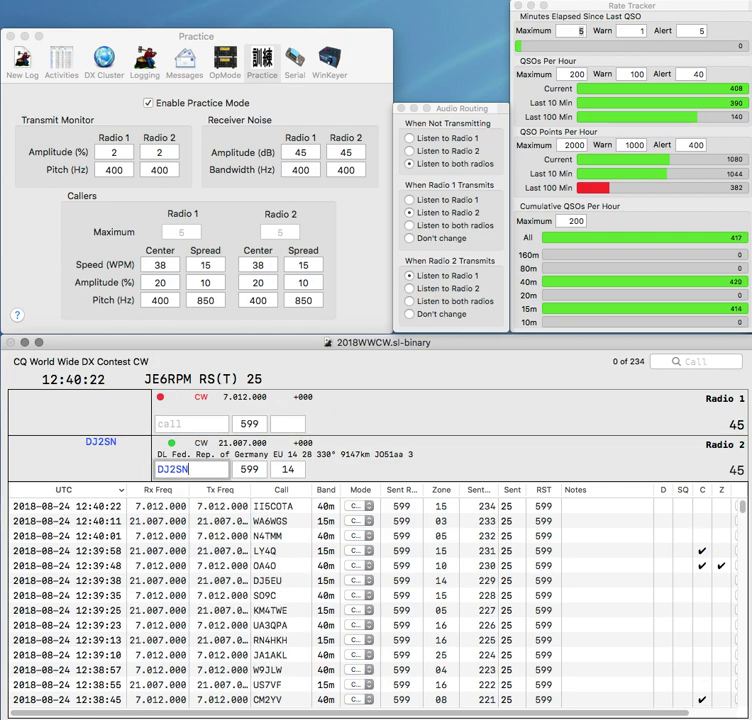
key("Return")
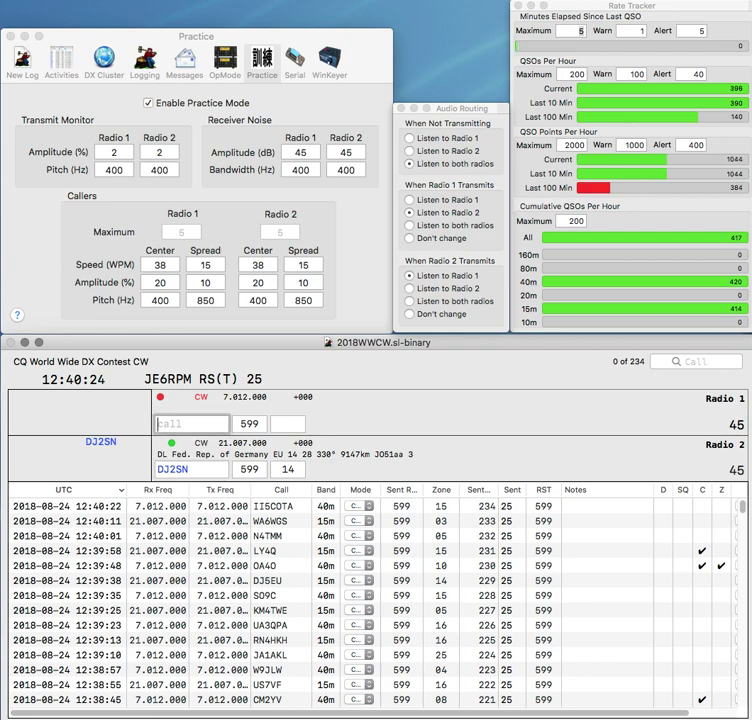
key("Return")
key("Return")
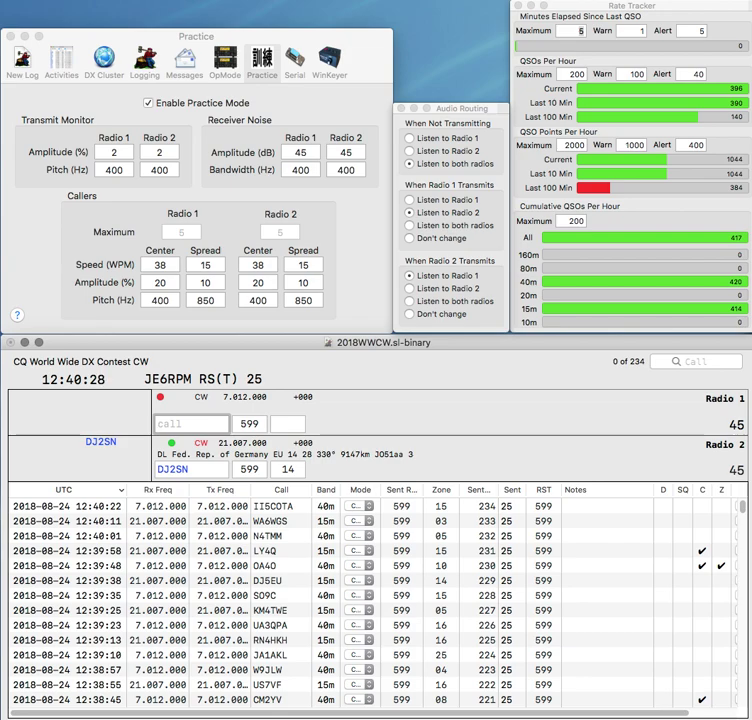
key("Return")
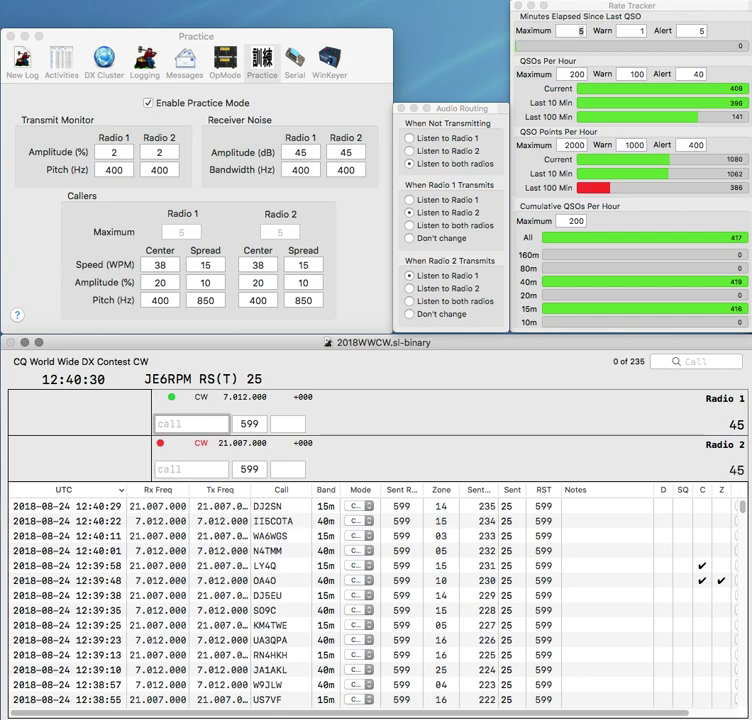
type("W9S")
type("P")
key("Up")
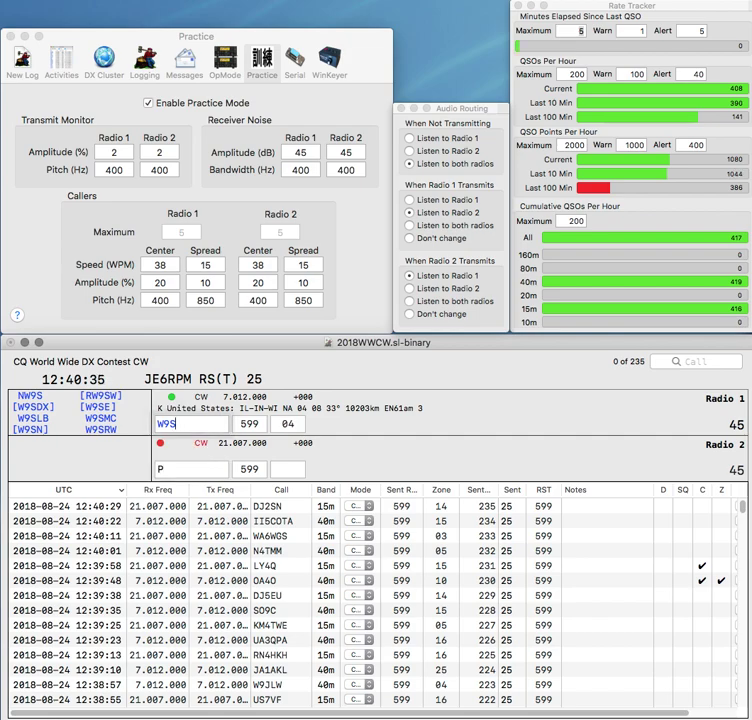
key("Return")
key("Down")
type("Y2")
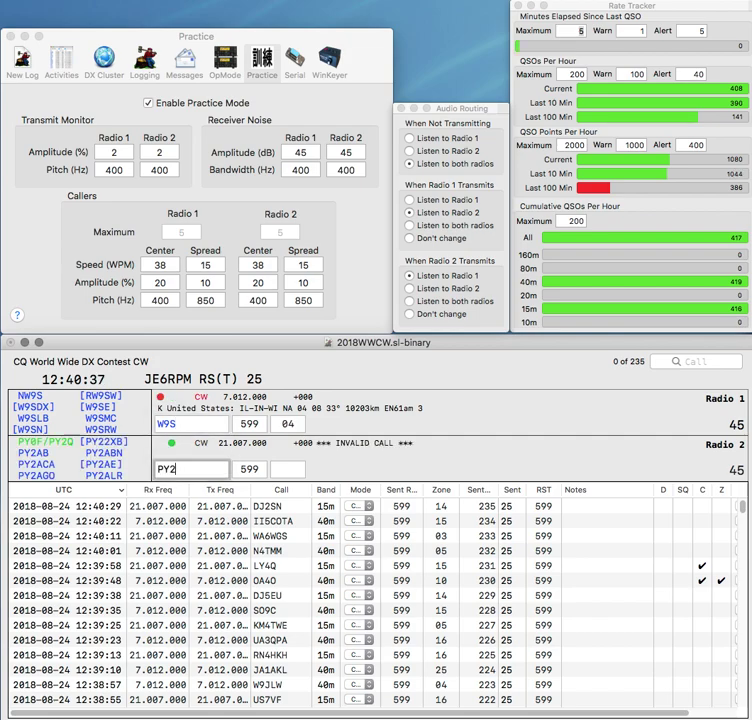
type("JOS")
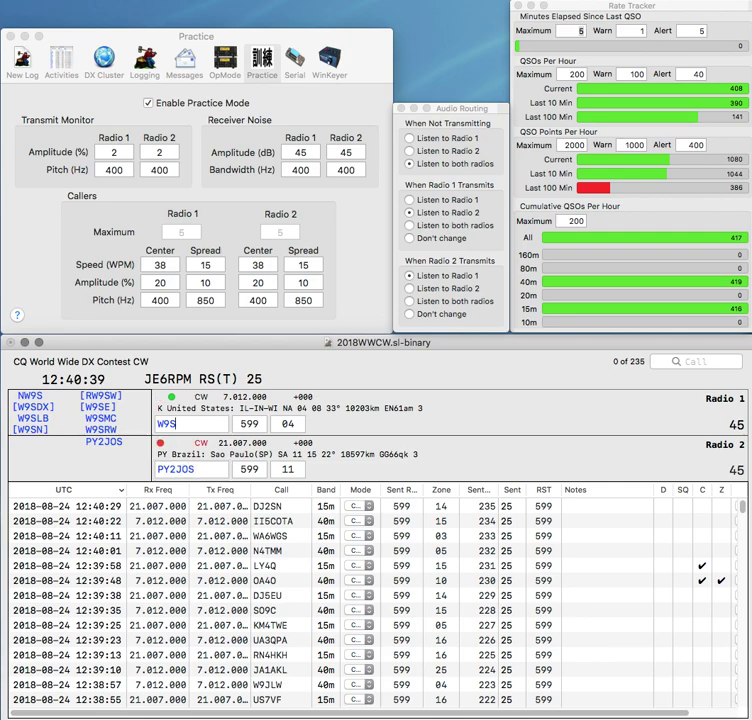
- Complete Radio 1's call as W9SLB and log both PY2JOS and W9SLB
key("Return")
type("B")
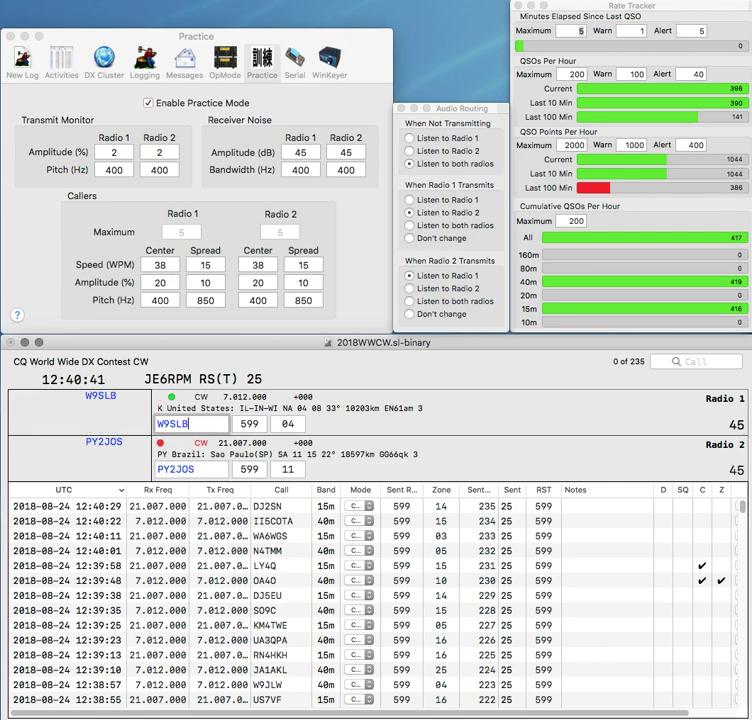
key("Return")
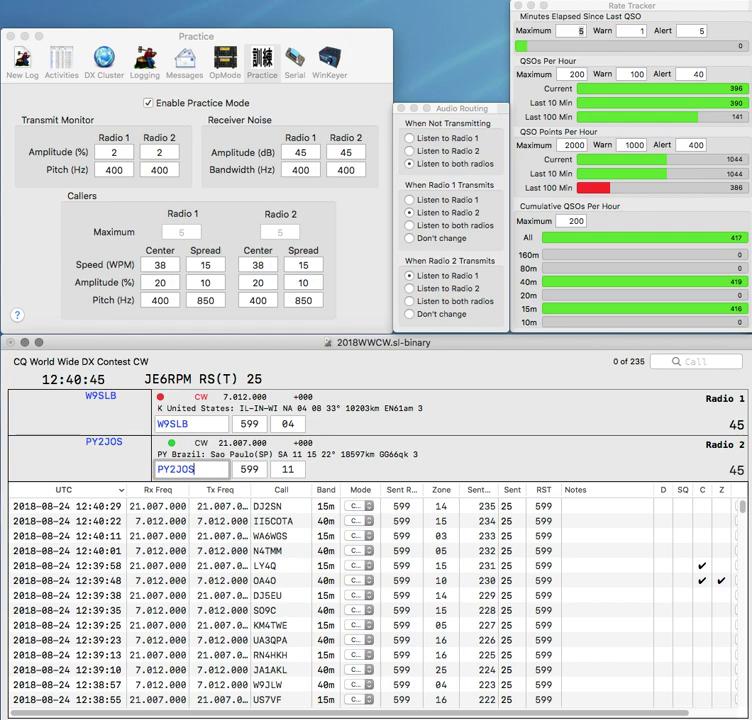
key("Return")
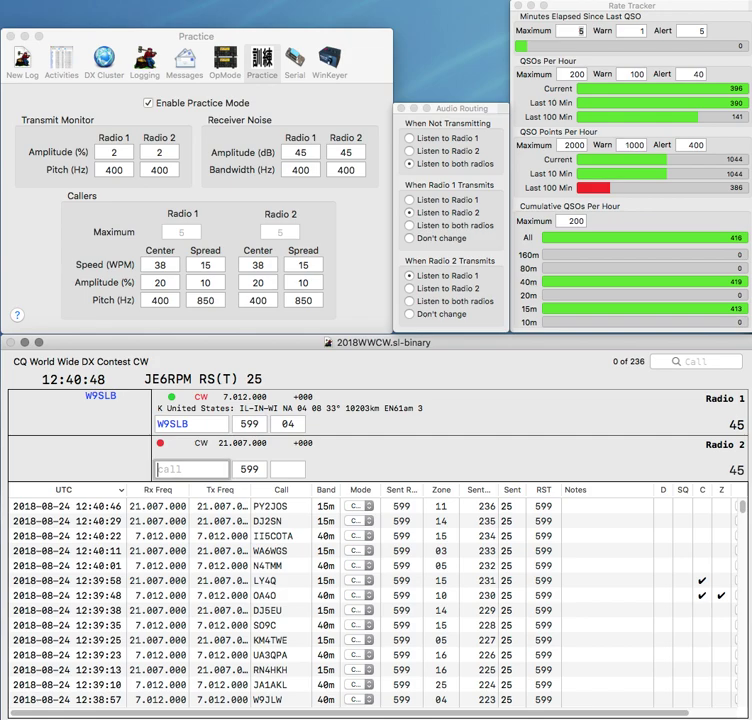
key("Return")
- Enter JM3ROY on Radio 2 and the partial call 1G on Radio 1, and log JM3ROY
type("JM")
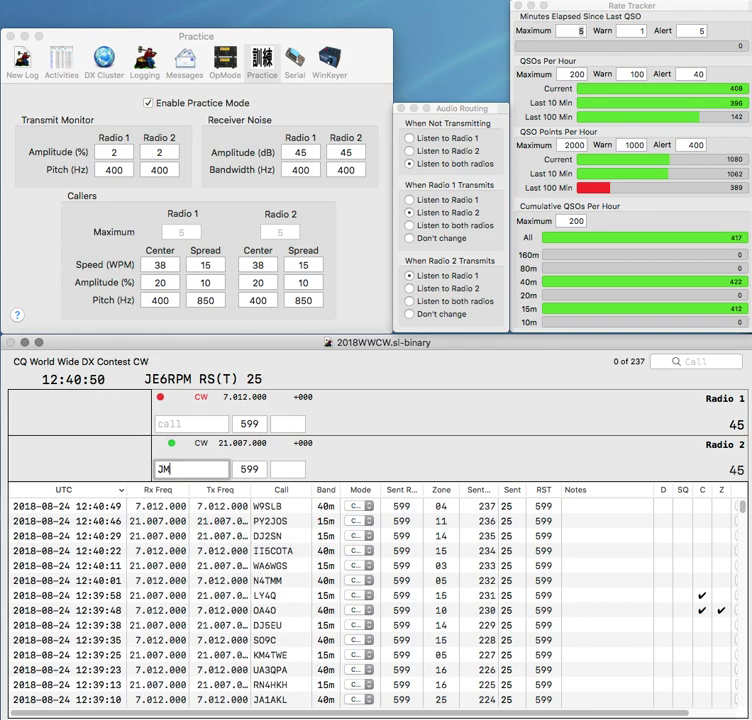
type("3ROY")
key("Return")
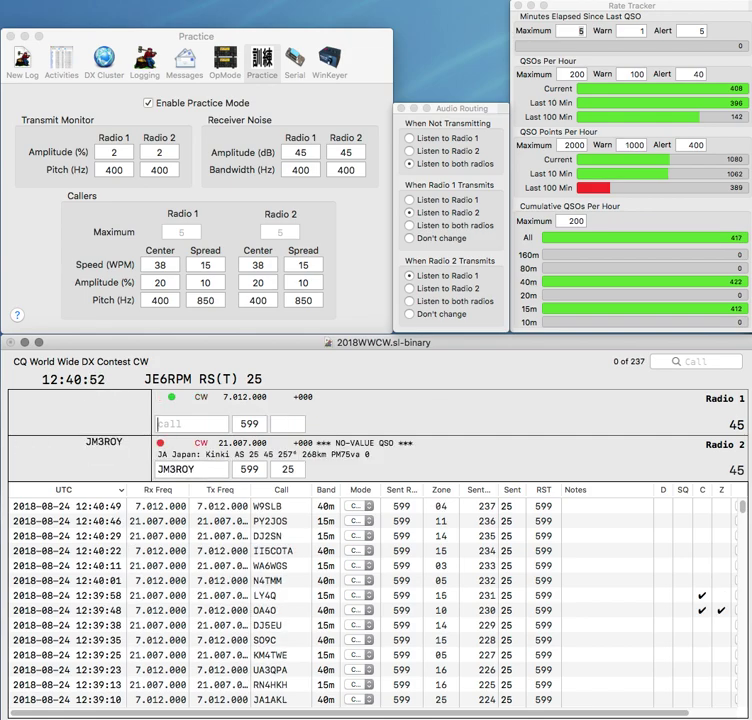
type("1G")
key("Down")
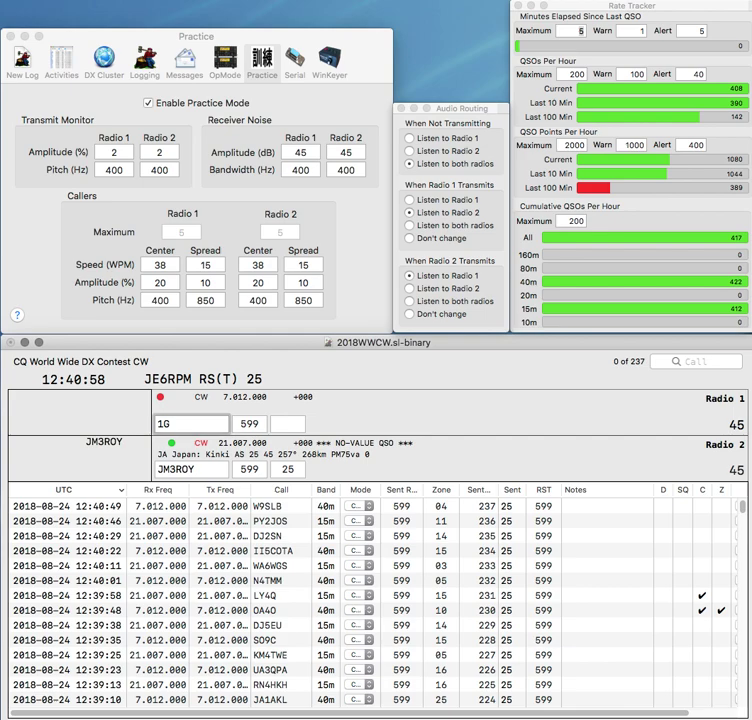
key("Return")
type("UP")
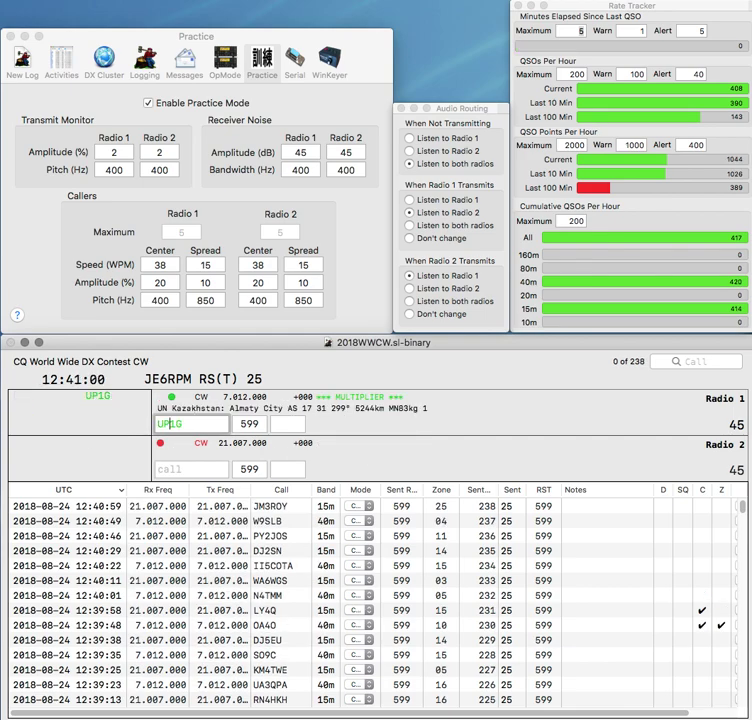
key("Tab")
type("UT")
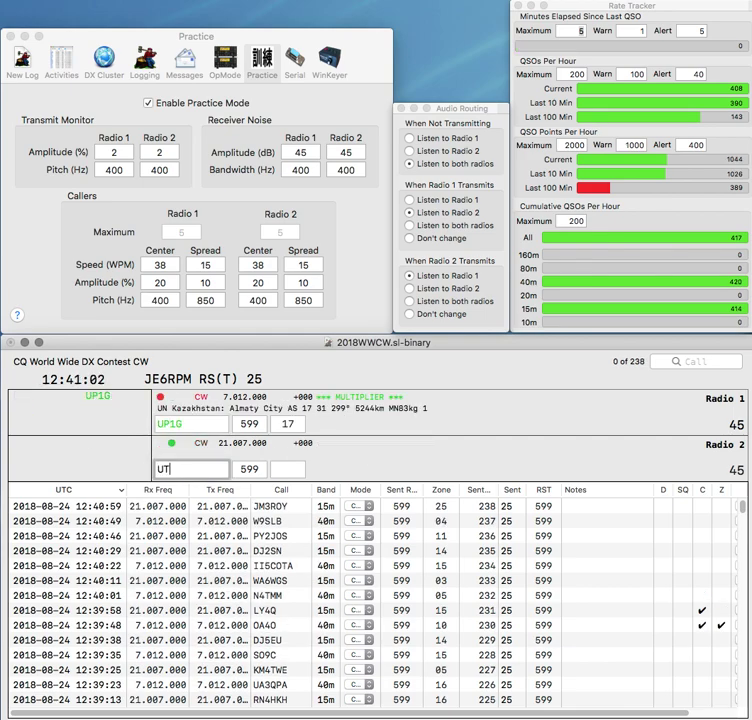
key("Return")
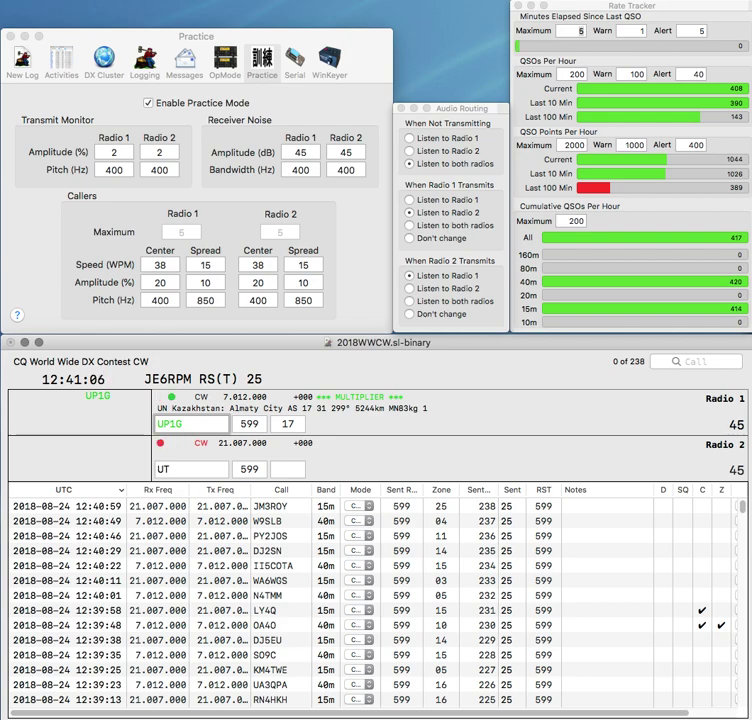
key("Return")
type("3")
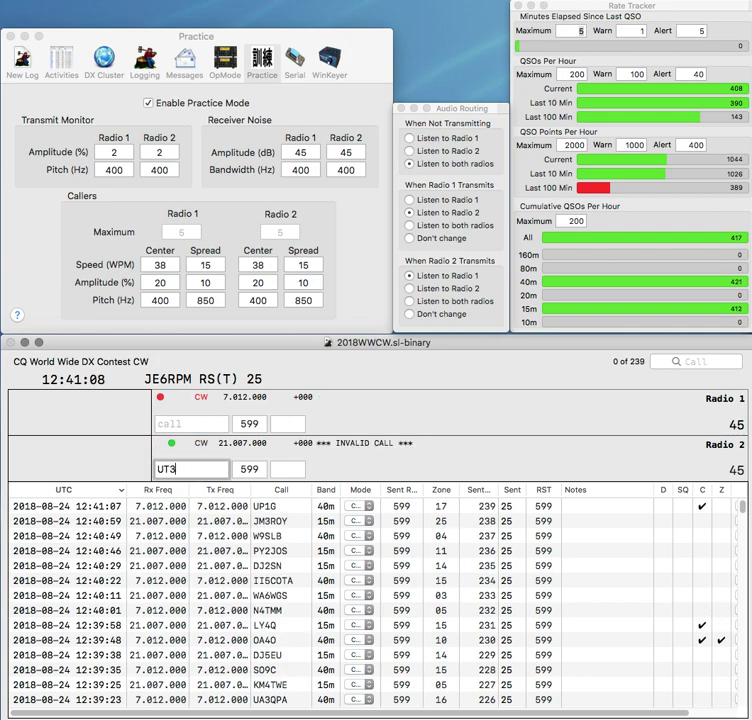
type("UIW")
key("Return")
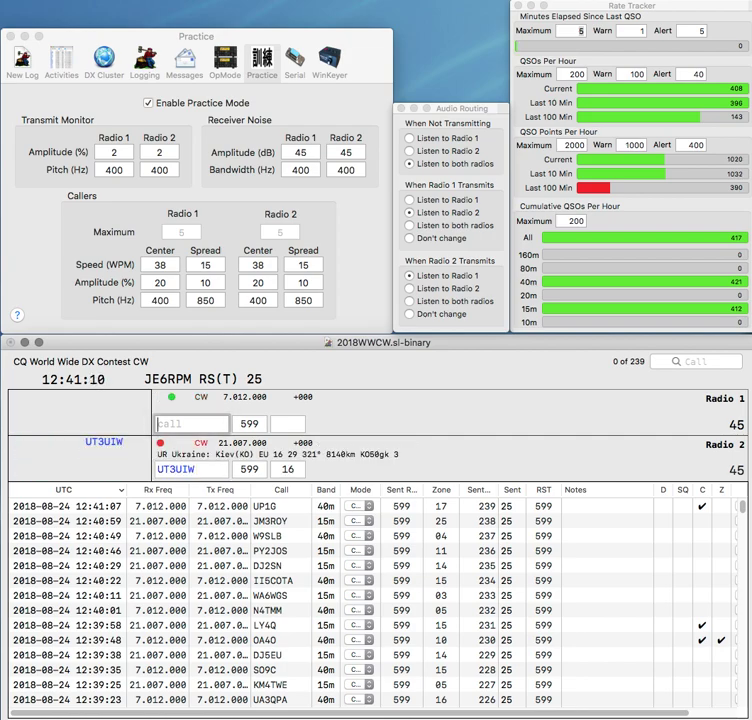
type("R")
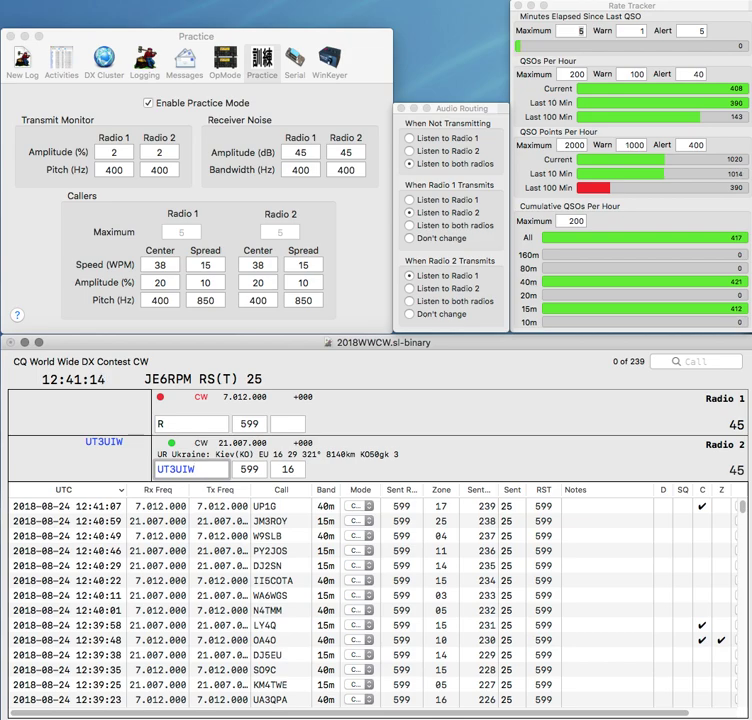
key("Return")
- Complete Radio 1's call as BH6JFR and log the contact
type("6JF")
key("Home")
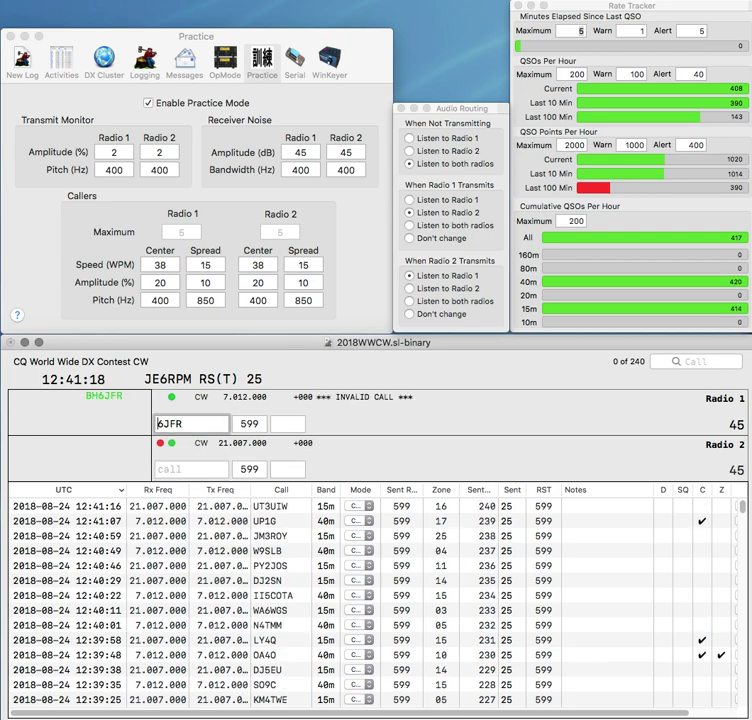
type("BH")
key("Return")
key("Return")
- Enter the partial call IW on Radio 2 and send it
type("W")
key("BackSpace")
type("T")
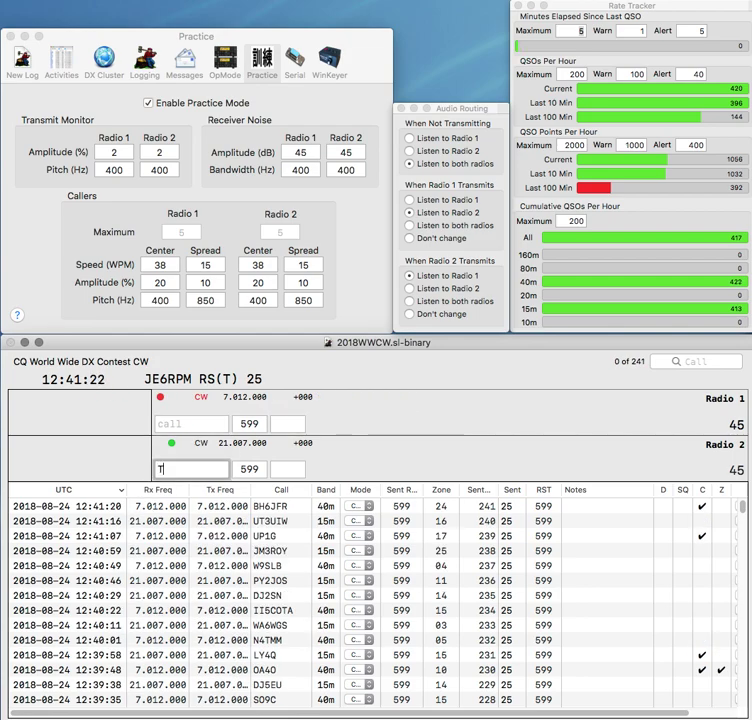
key("Return")
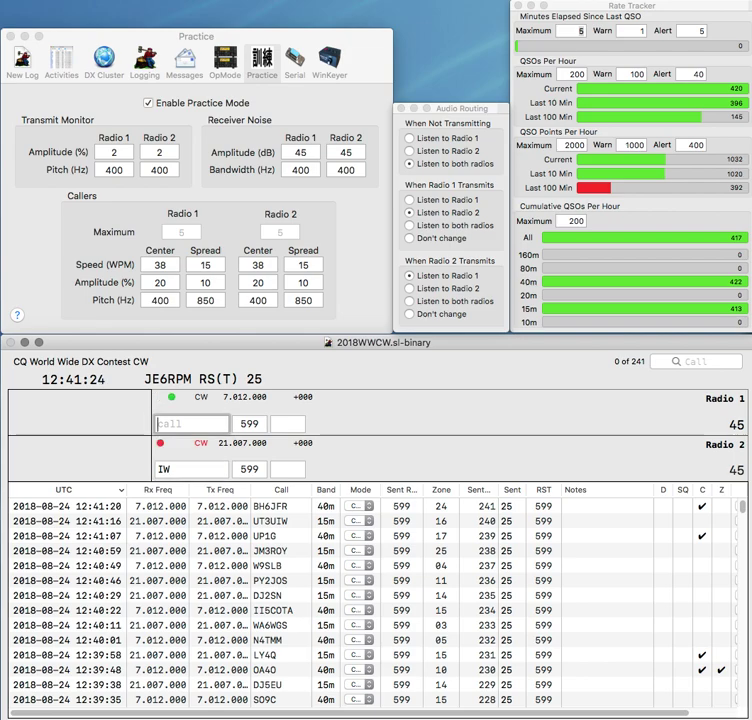
- Enter the call DL0HDB on Radio 1 and send the exchange
type("DL0HB")
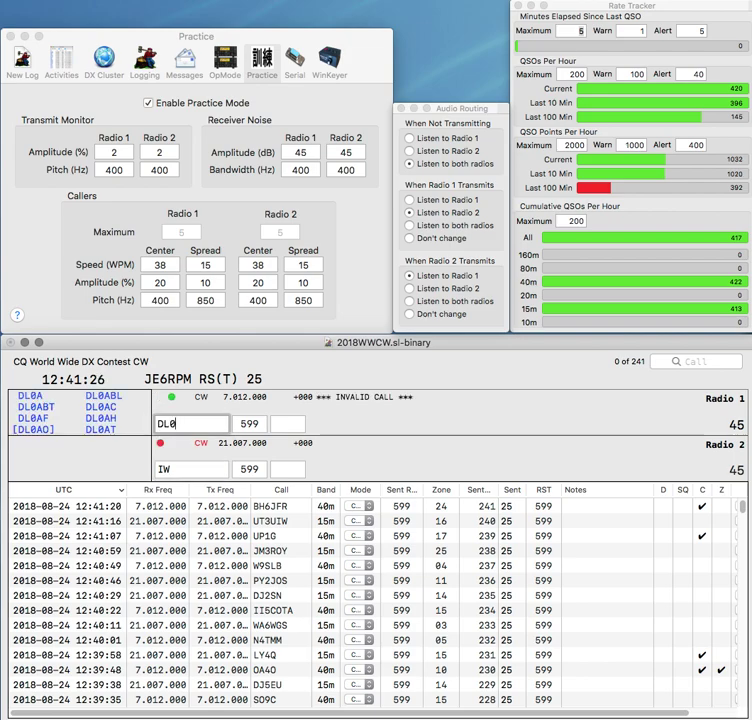
key("BackSpace")
key("BackSpace")
type("D")
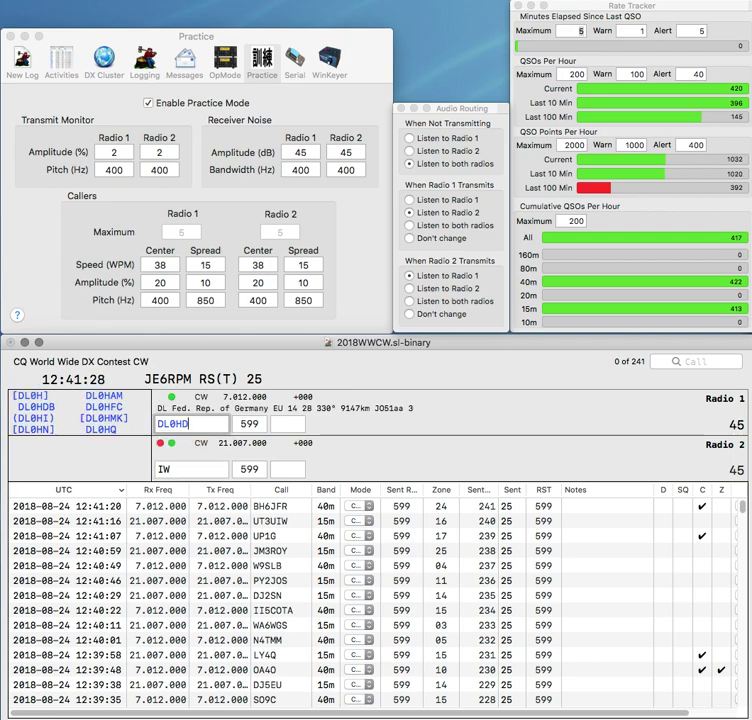
type("B")
key("Return")
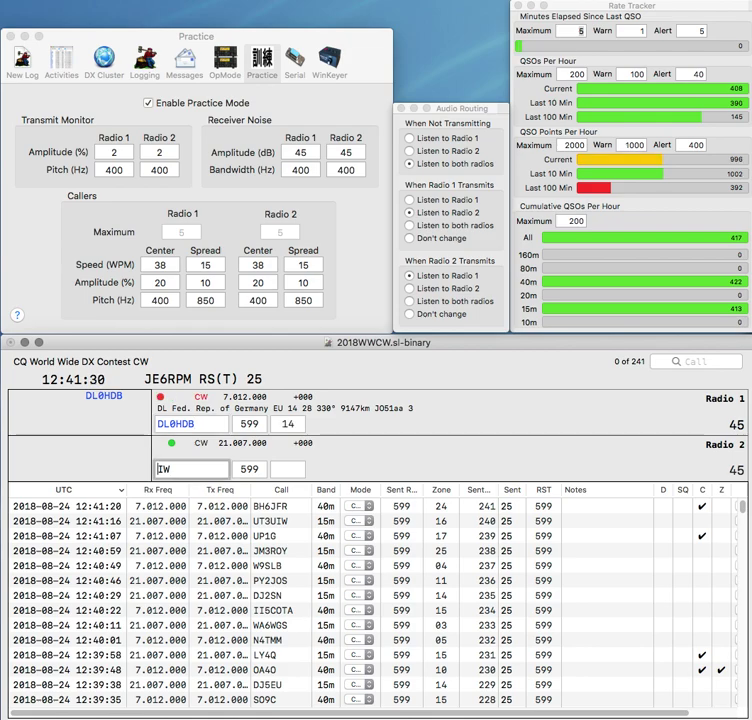
type("5")
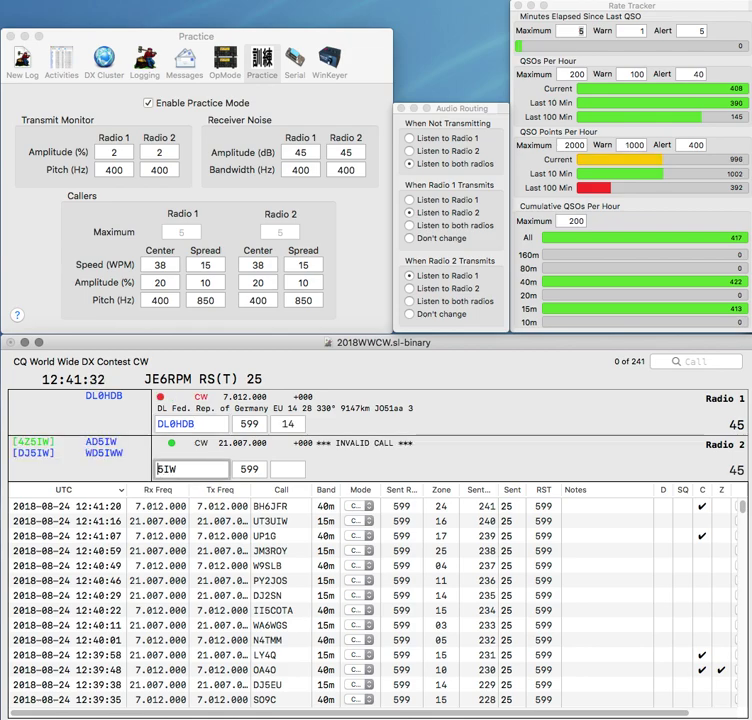
key("Left")
type("4Z")
key("Return")
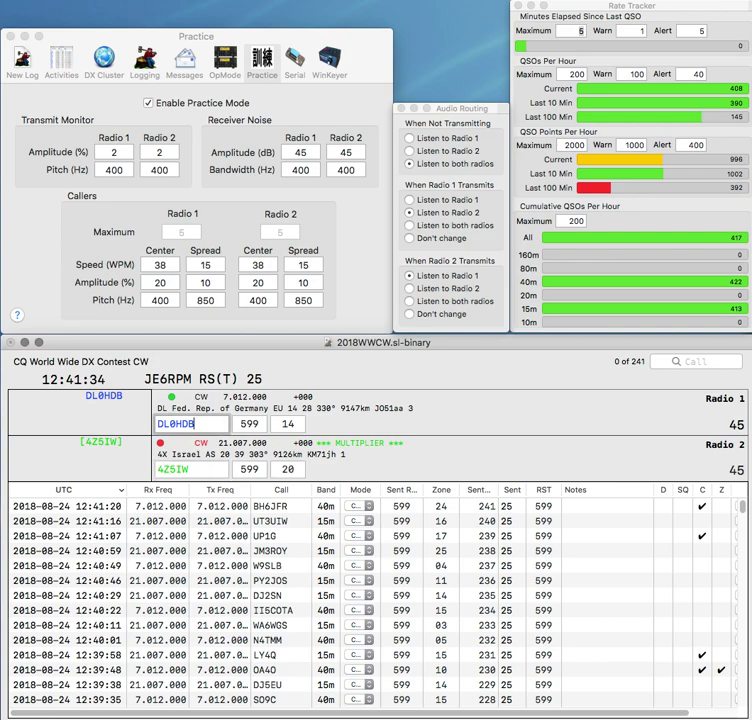
key("Return")
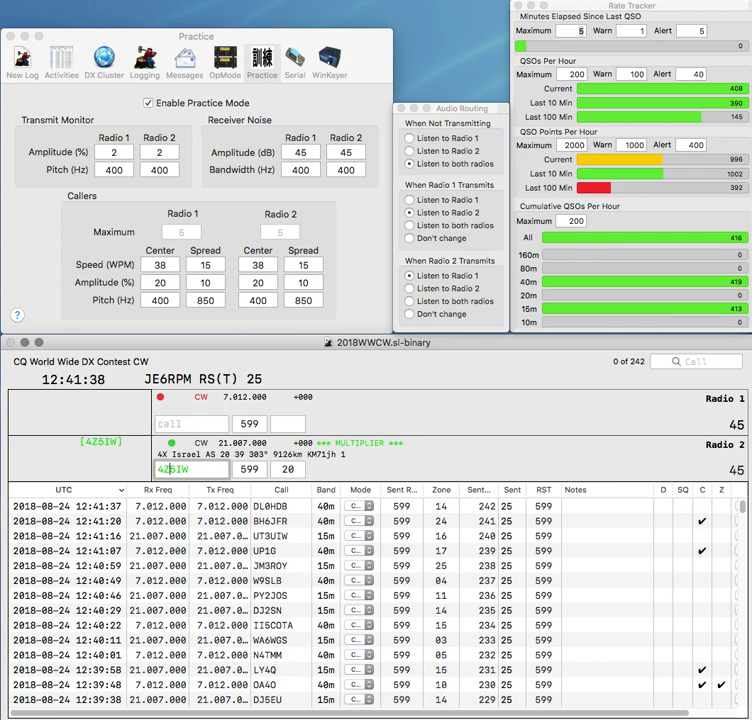
key("Return")
- Enter ON6NG on Radio 1 and the partial call M on Radio 2, and log ON6NG
type("ON6NG")
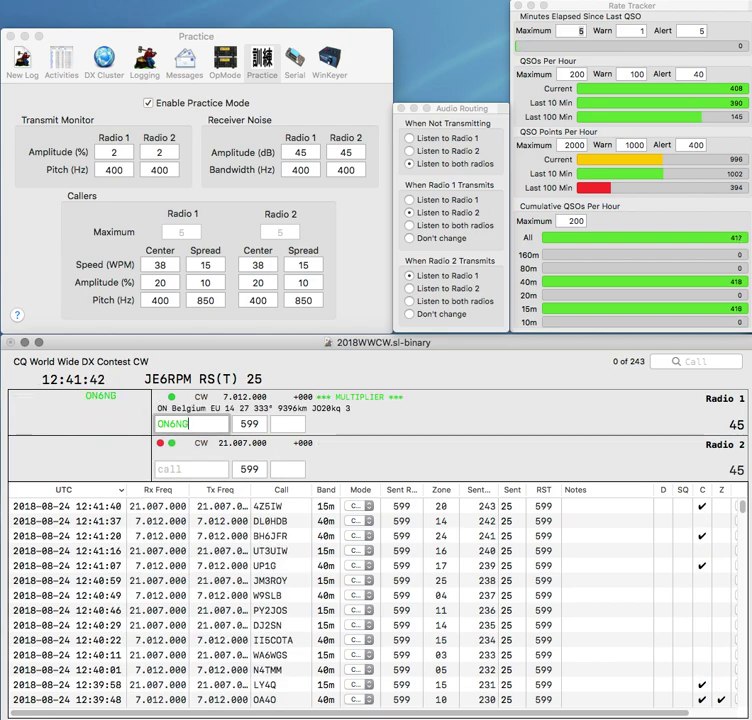
key("Return")
type("M")
left_click(189, 424)
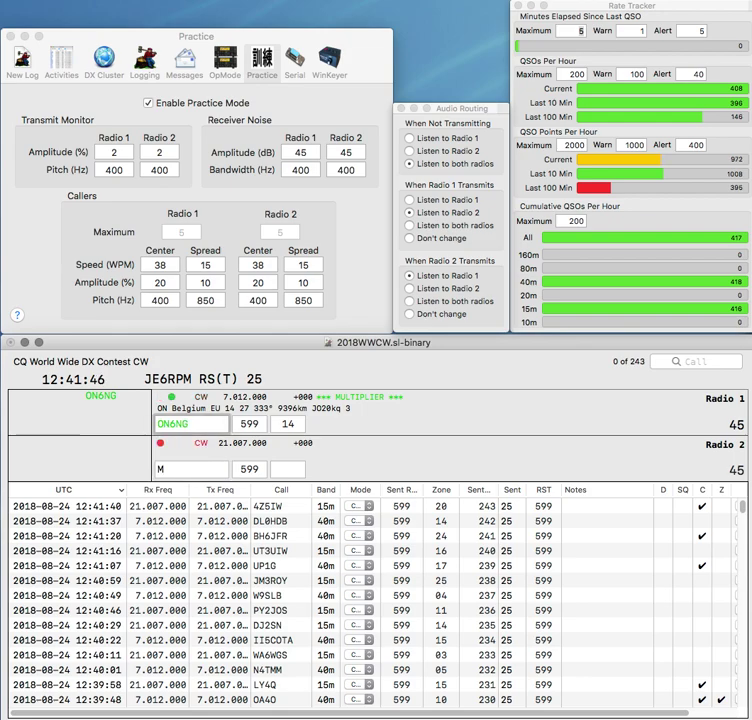
key("Return")
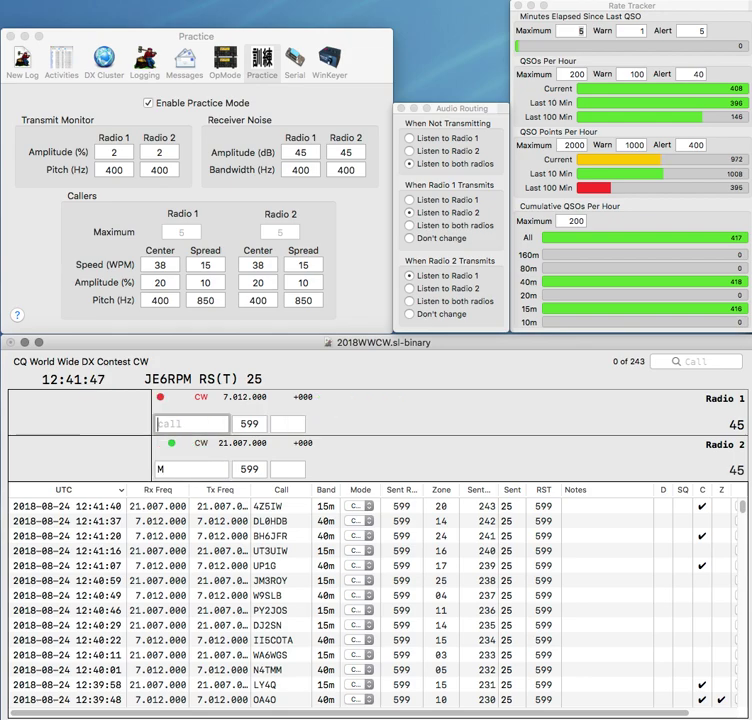
- Complete Radio 2's call as M1C, enter the partial call EA on Radio 1, and log M1C
type("1C")
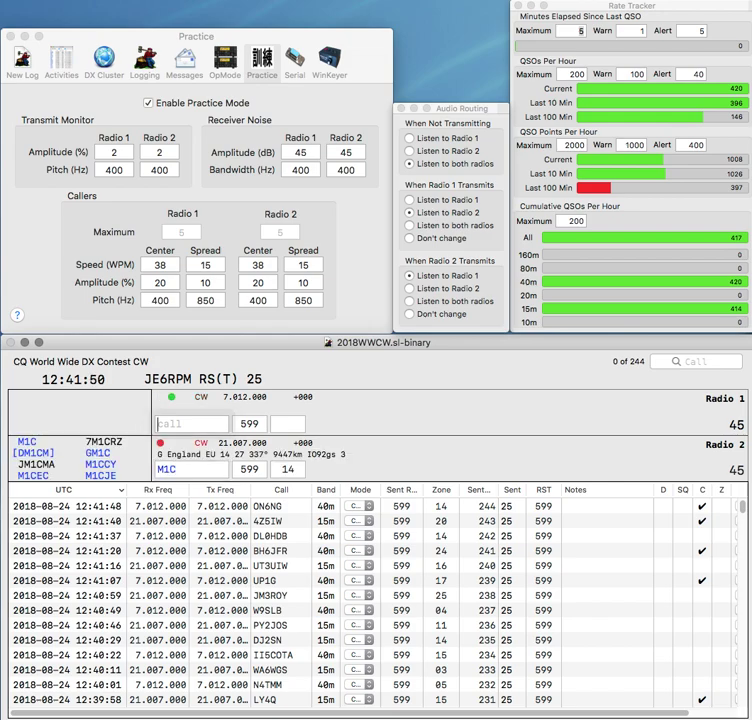
type("EA")
key("Down")
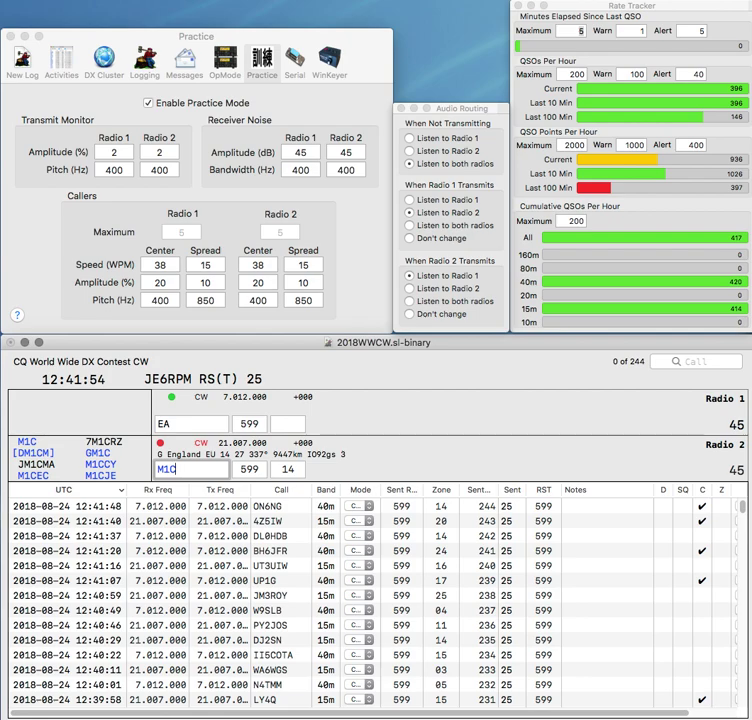
key("Up")
key("Return")
key("Down")
key("Return")
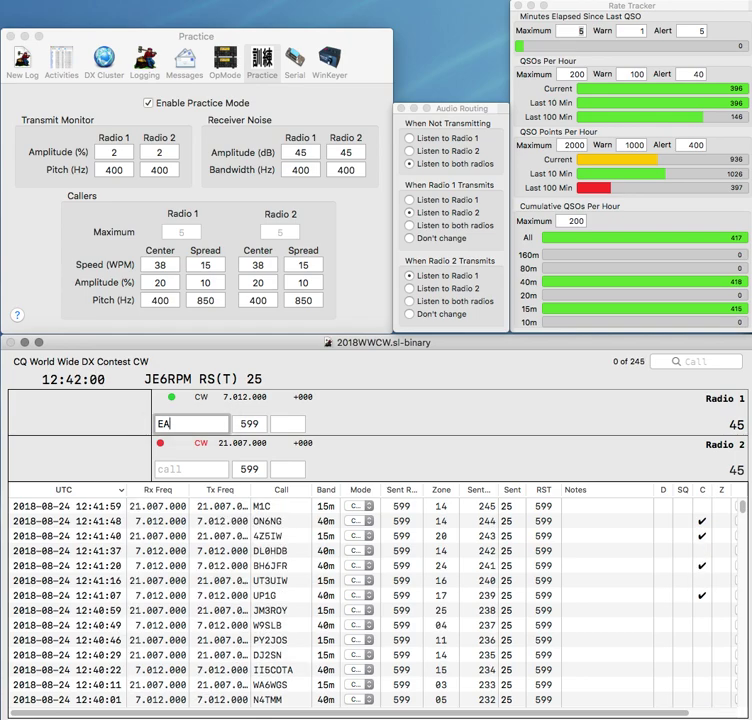
type("7OA")
key("Home")
key("Delete")
key("Delete")
type("C")
type("Z")
key("Right")
key("Delete")
key("Return")
type("R7TJ")
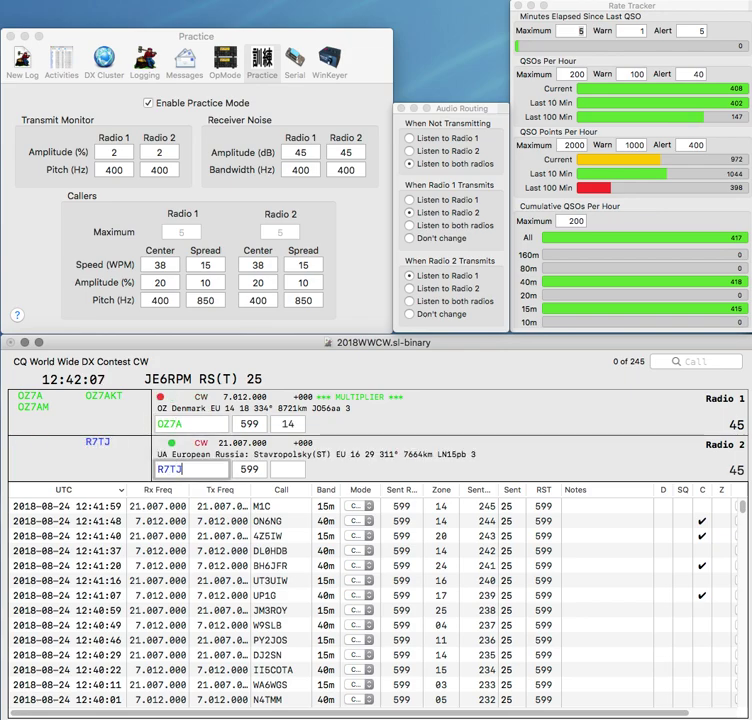
key("Return")
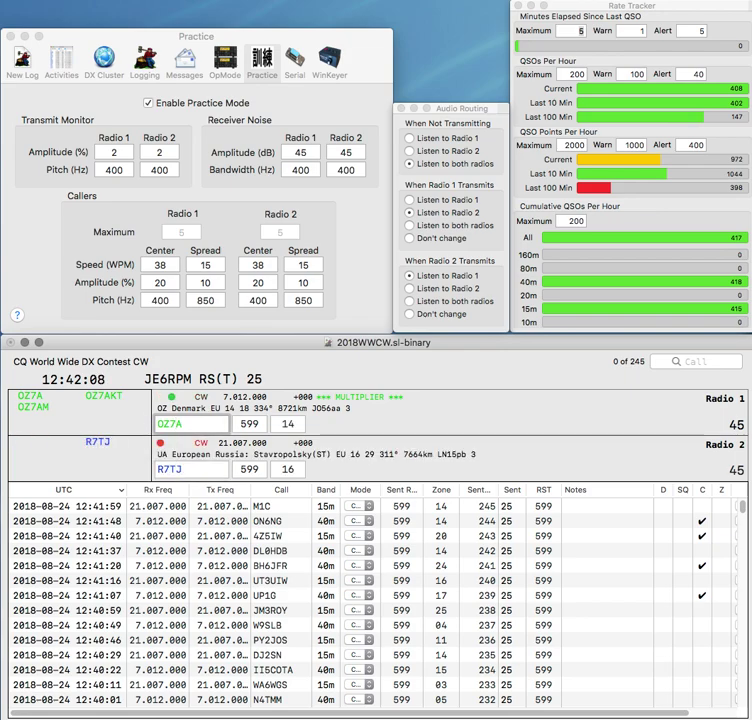
key("Left")
key("Left")
key("Delete")
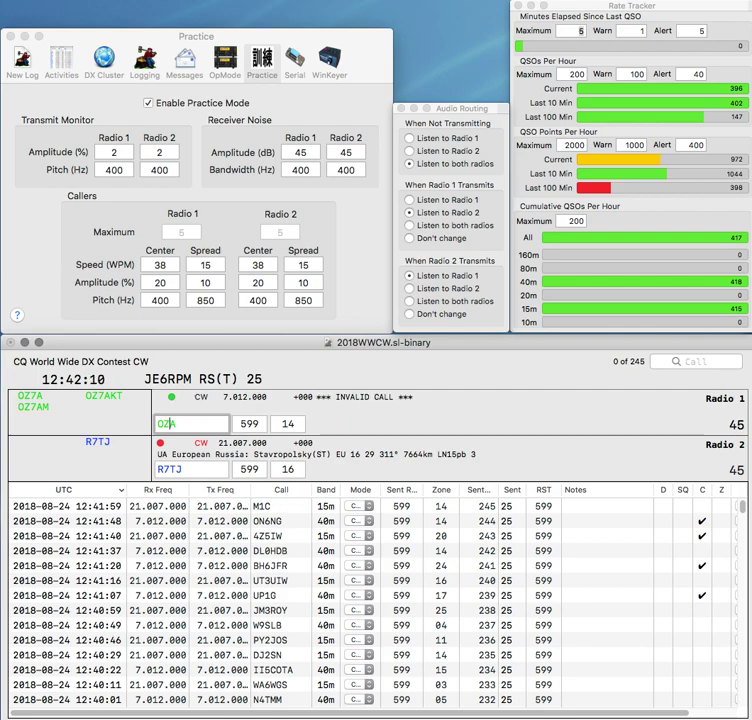
type("0")
key("Return")
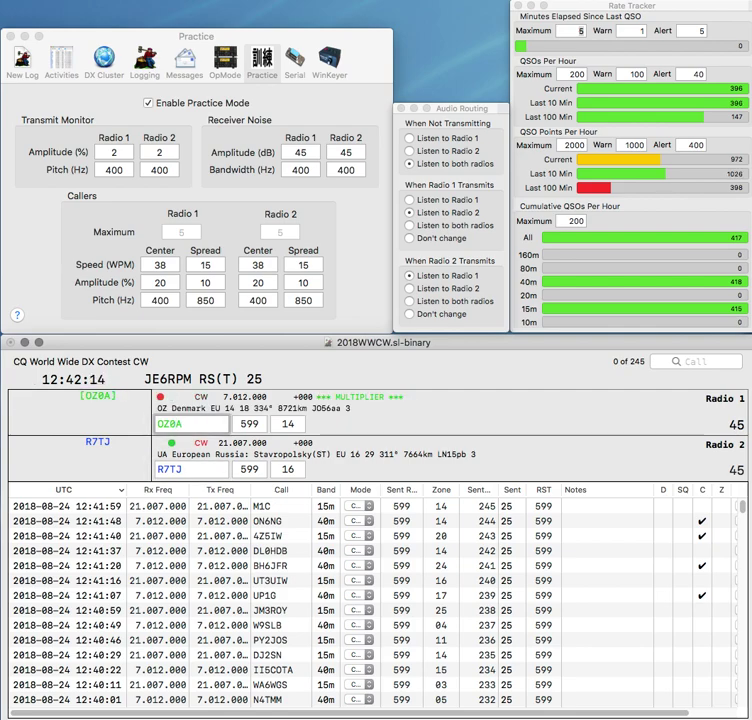
key("Return")
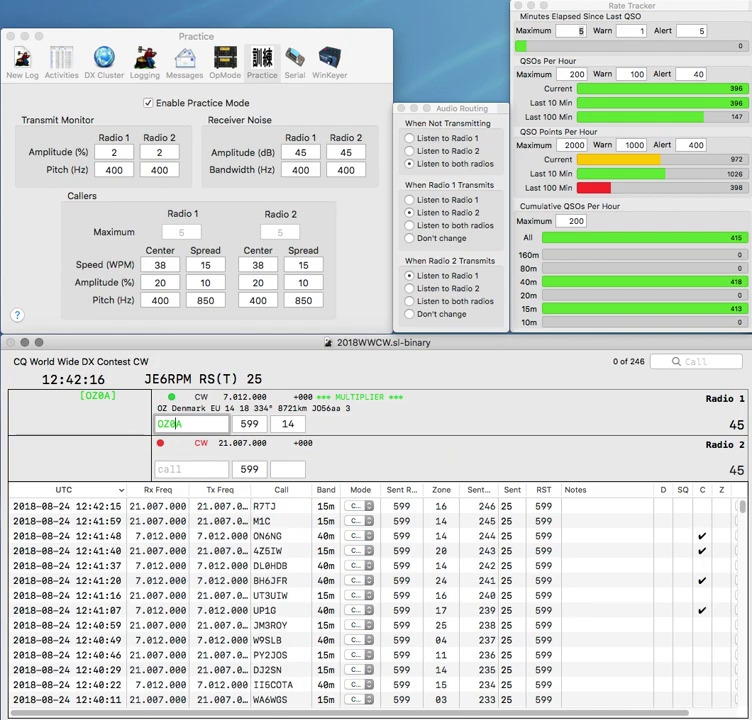
key("Return")
- Enter and send the partial calls DX on Radio 2 and KA on Radio 1
type("W")
key("BackSpace")
type("DX")
key("Return")
type("K")
key("Return")
key("Left")
key("Left")
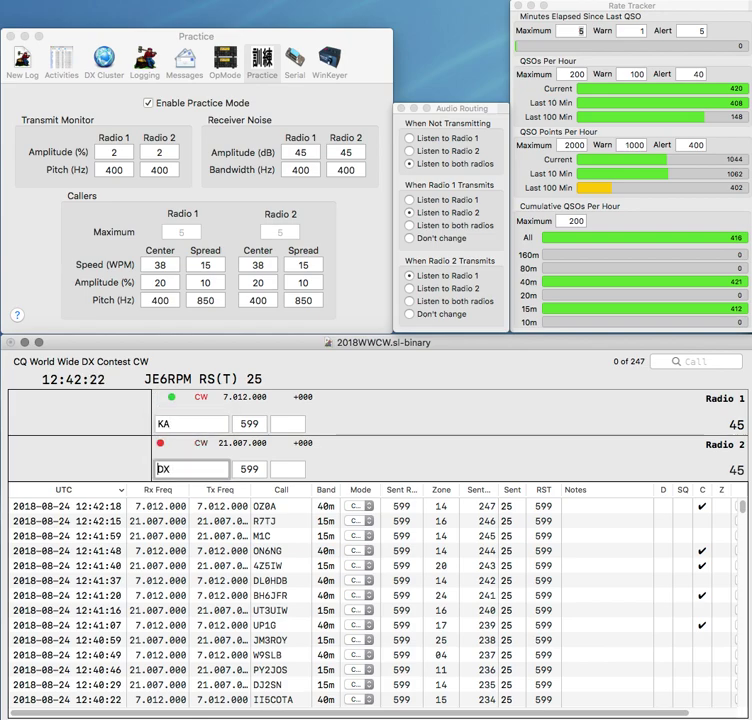
type("R6")
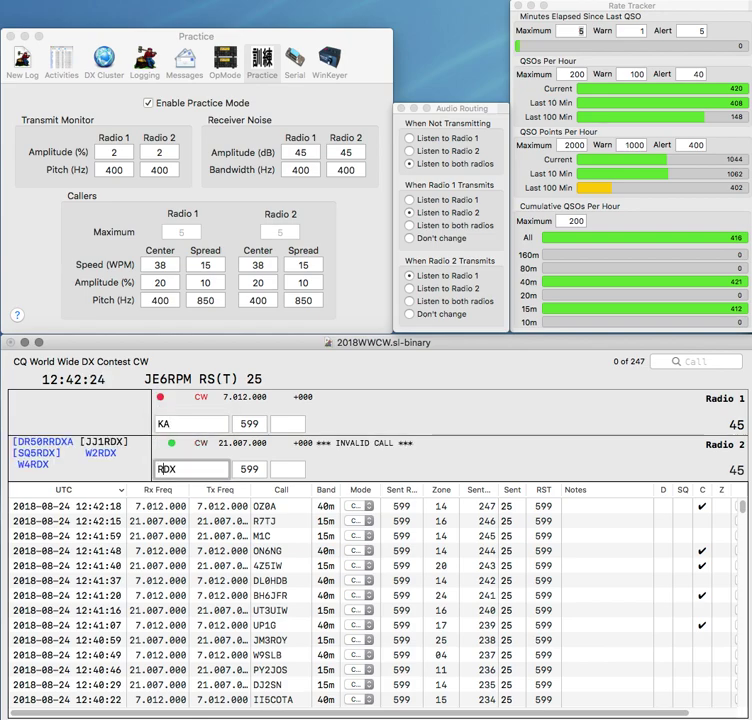
key("Return")
type("KA3QA")
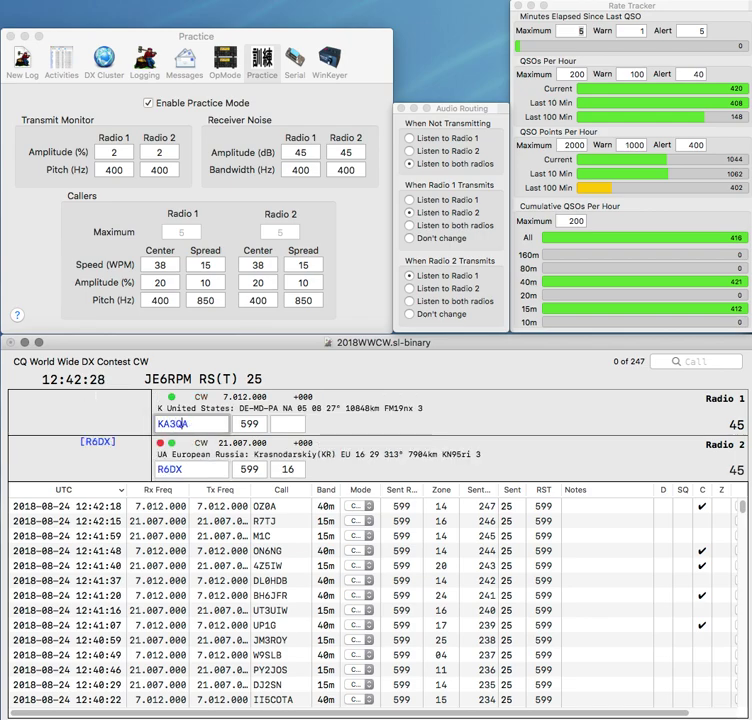
key("Delete")
key("Delete")
type("LF")
key("Return")
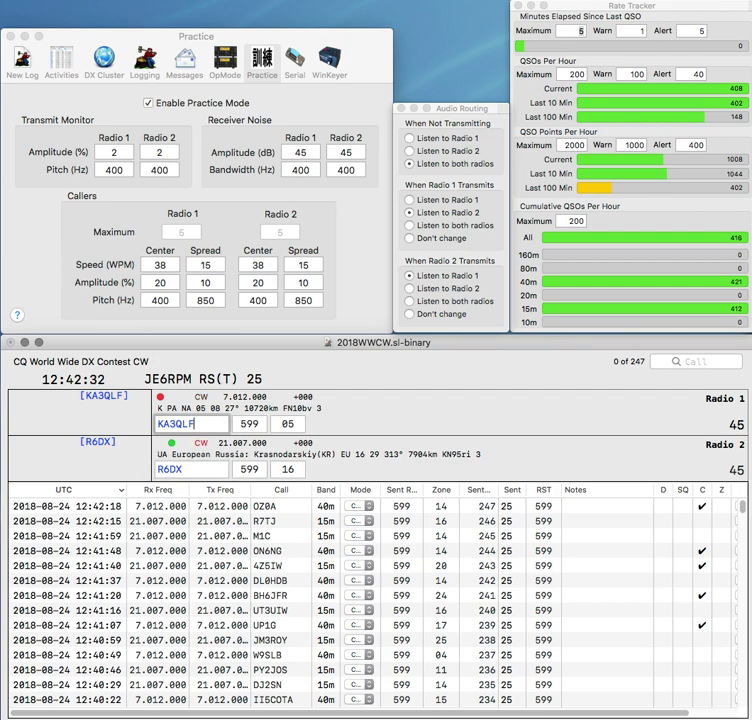
key("Return")
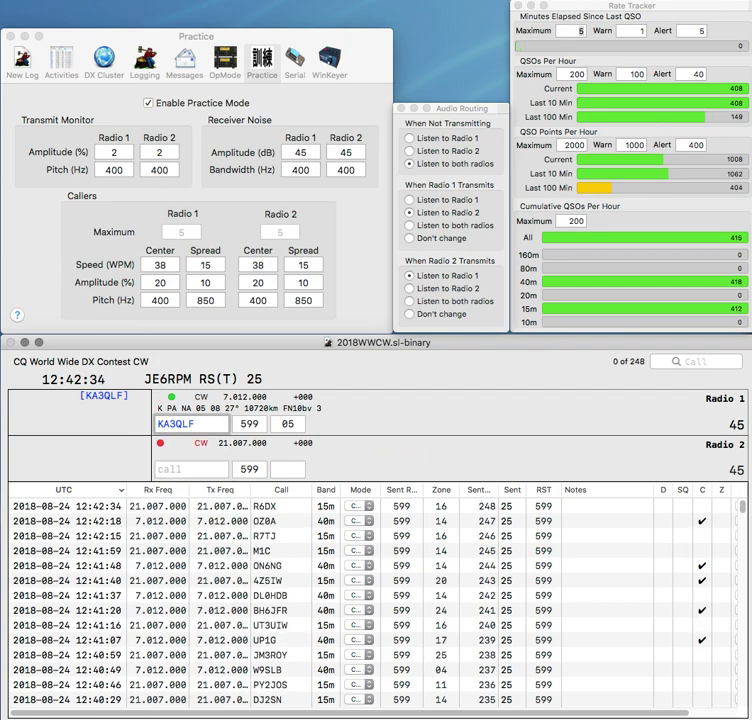
key("Return")
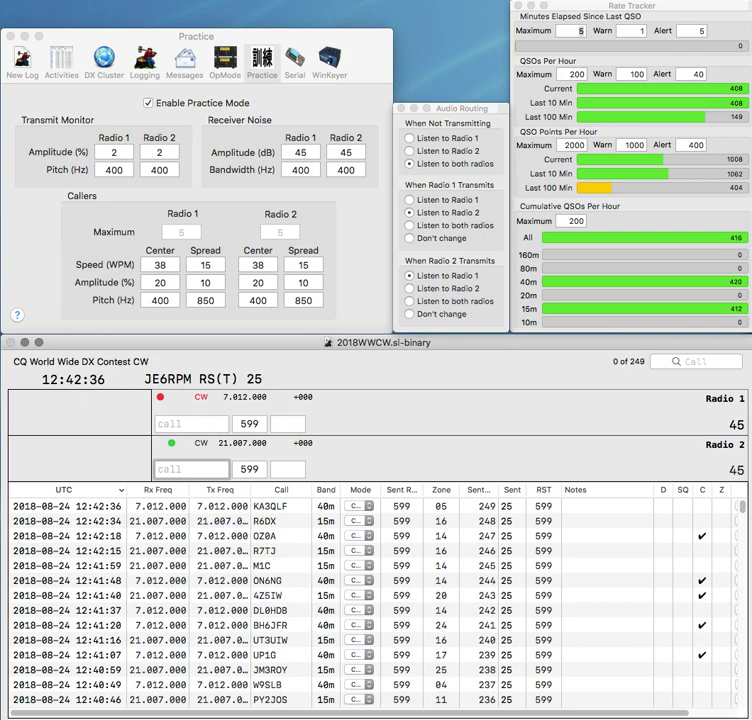
- Send the partial calls 0C on Radio 2 and BF on Radio 1, and complete Radio 2's call as W0CP
type("0C")
key("Return")
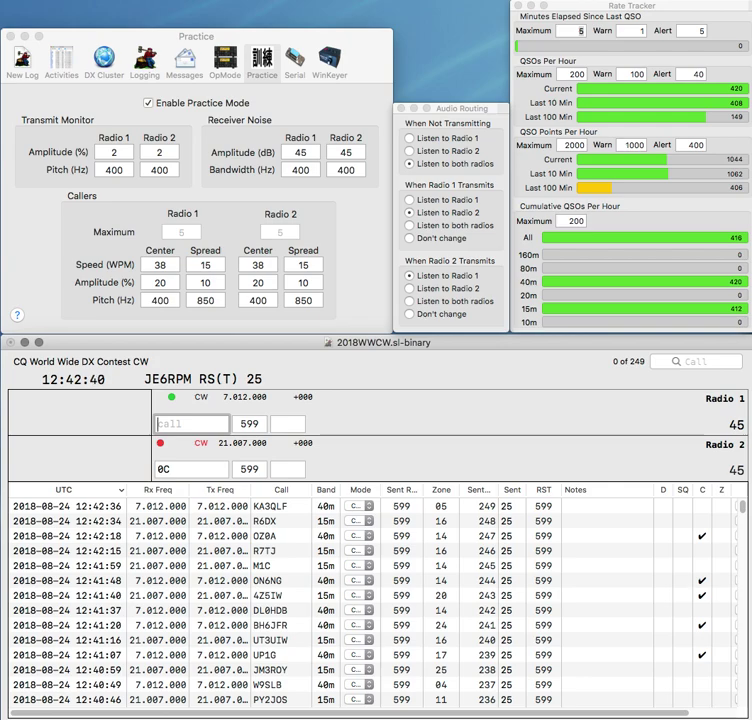
type("BF")
key("Return")
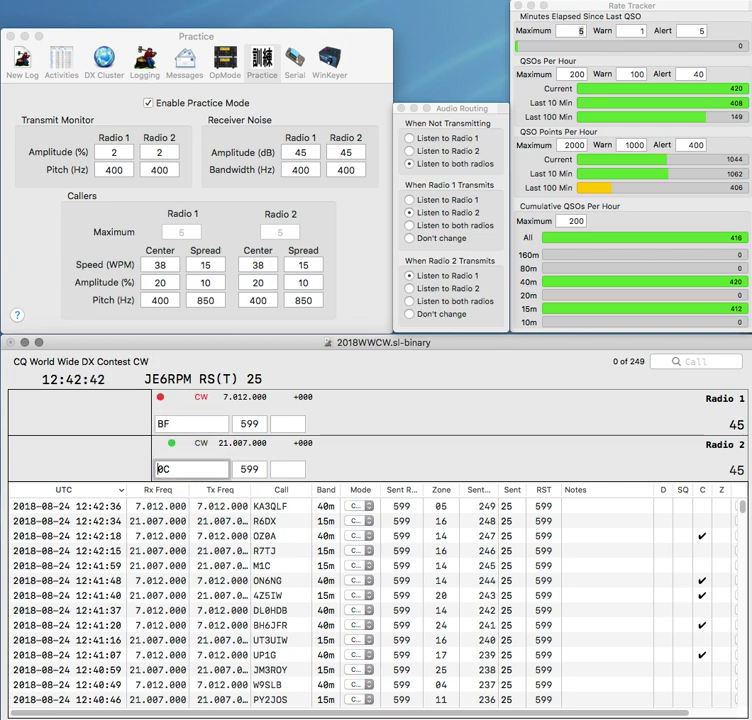
type("W0CP")
key("Return")
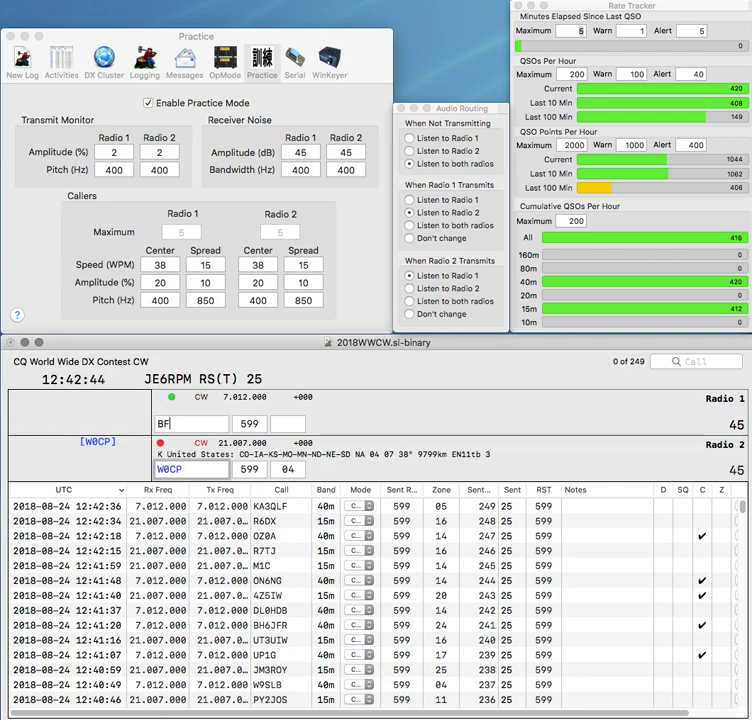
- Complete Radio 1's call as EM0F, send the exchange, and log W0CP on Radio 2
key("Home")
type("EM")
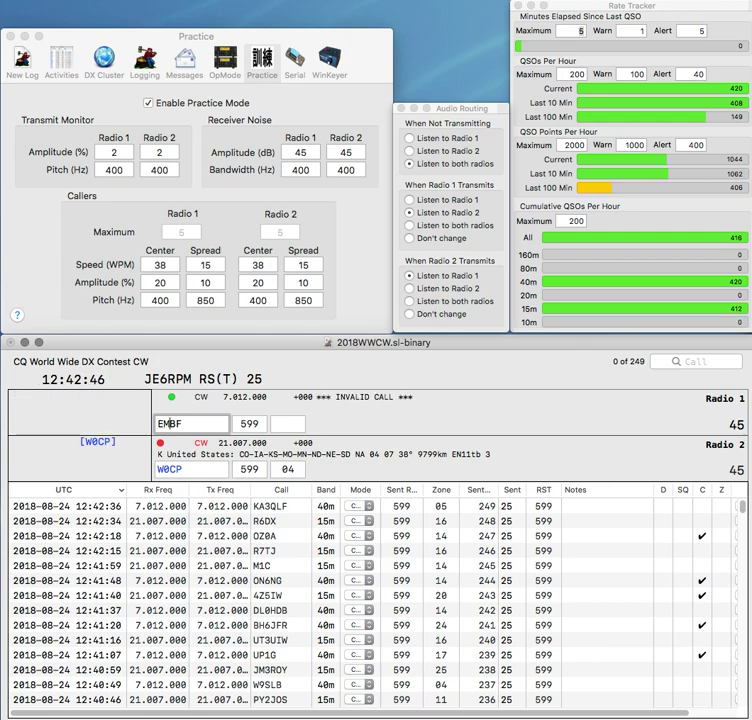
type("0")
key("Delete")
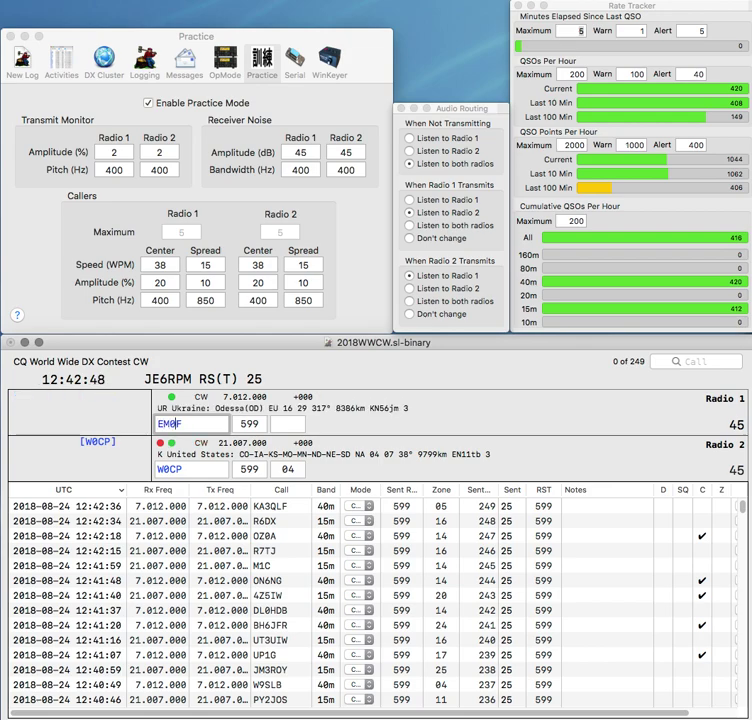
key("Return")
key("Return")
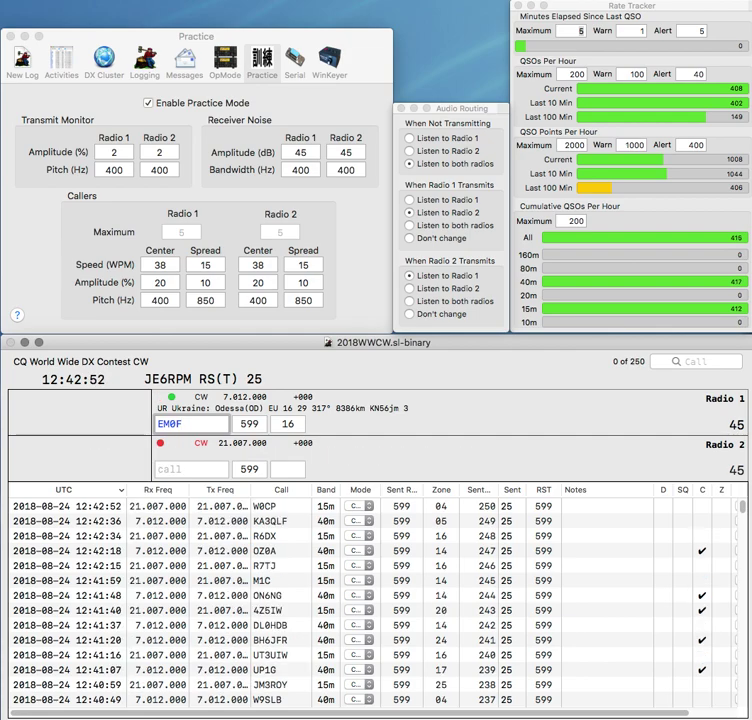
- Change Radio 1's call to the partial EM2 and send it, and send the partial call J on Radio 2
type("EO")
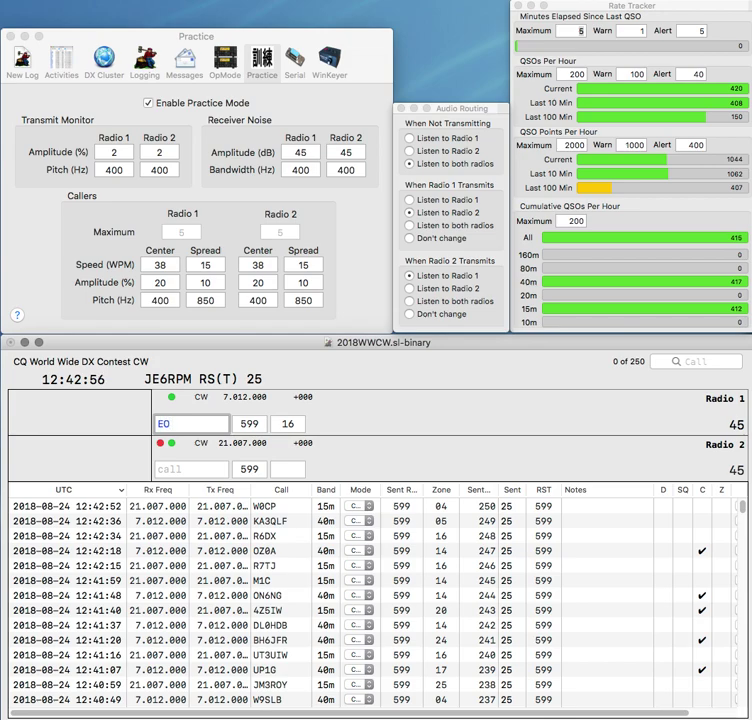
type("M2")
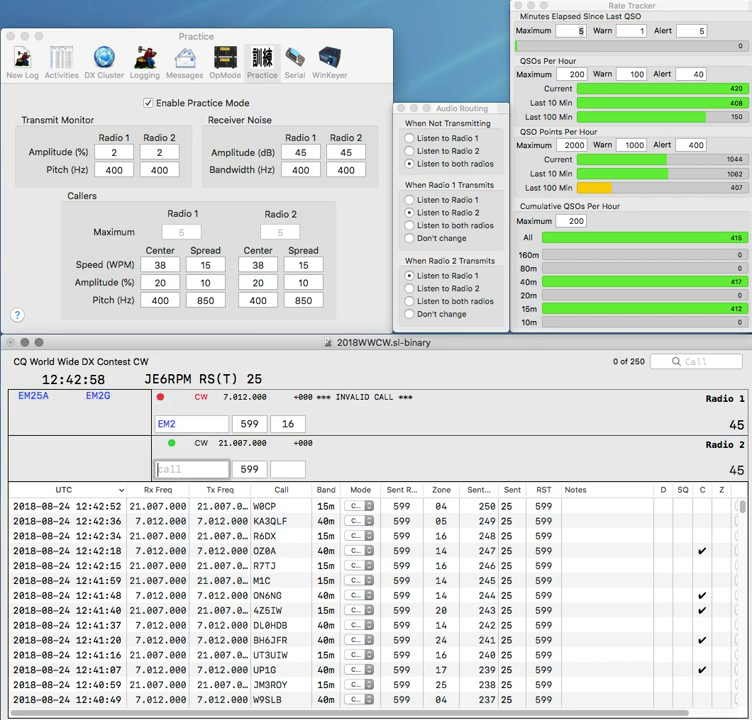
type("J")
key("Return")
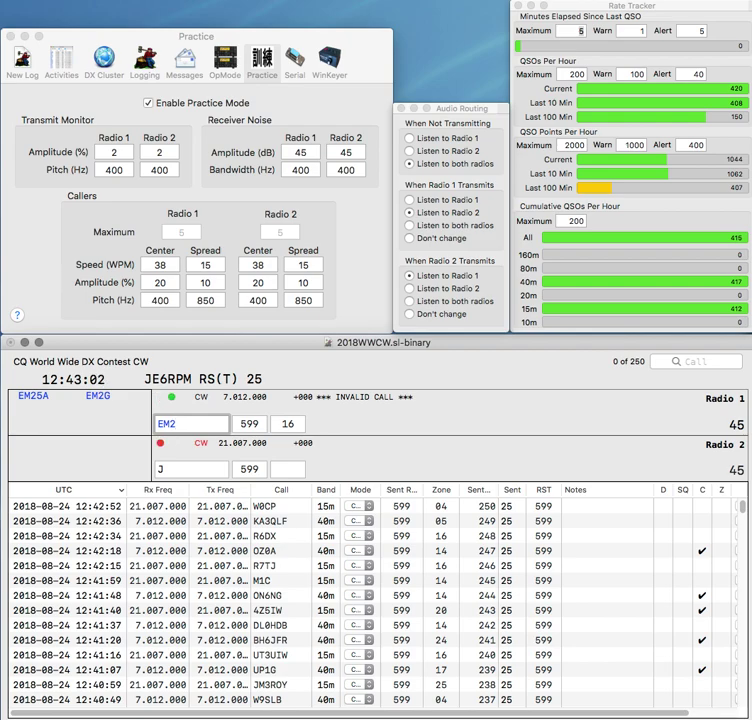
- Correct and complete Radio 1's call as EO2BU and send it with the exchange
type("BU")
key("BackSpace")
type("O")
key("Return")
- Replace Radio 2's partial call with AAJ and send it
key("Tab")
type("A")
key("BackSpace")
key("BackSpace")
type("WA")
key("BackSpace")
key("BackSpace")
type("AAJ")
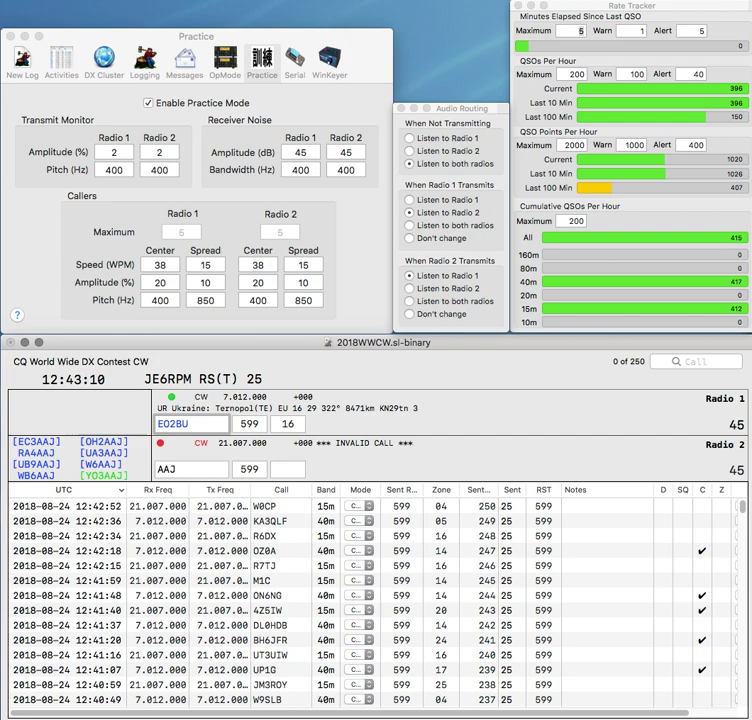
- Correct Radio 1's call to EO26U and send it again
key("BackSpace")
type("6")
key("Return")
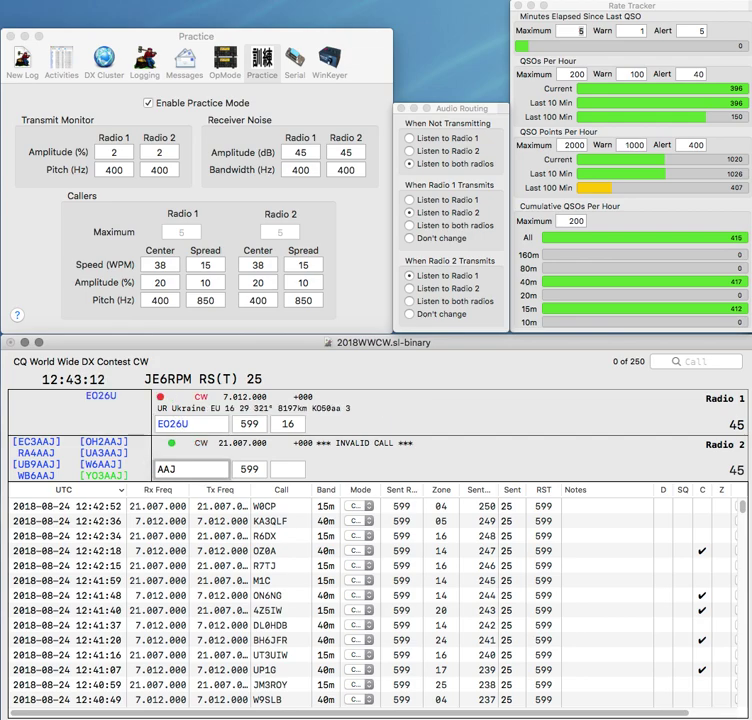
key("Home")
type("W6")
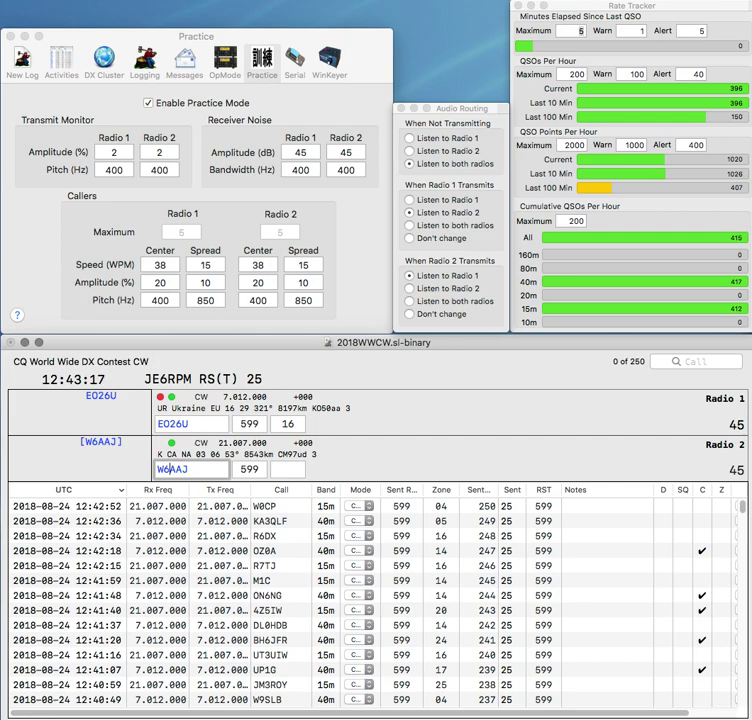
key("Return")
key("Down")
key("Return")
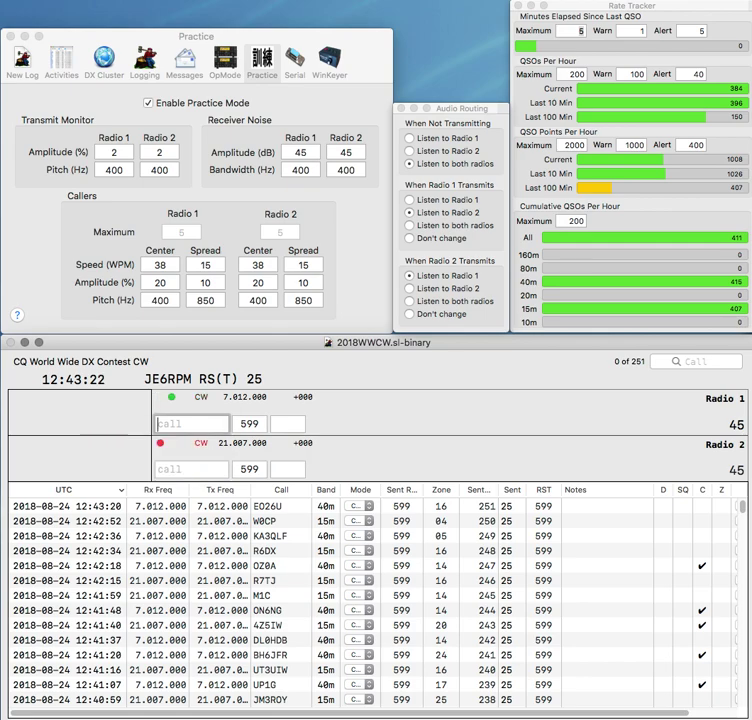
type("CT7")
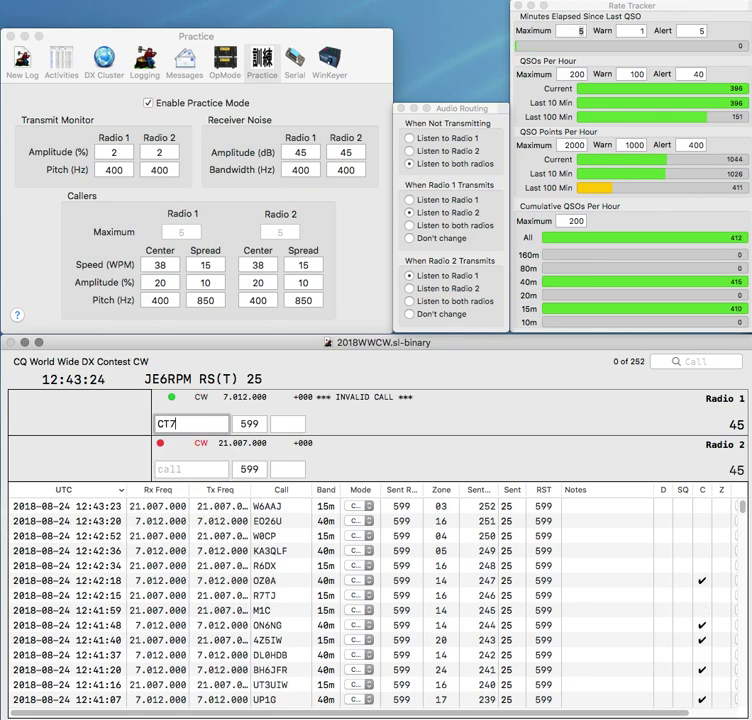
type("/F6")
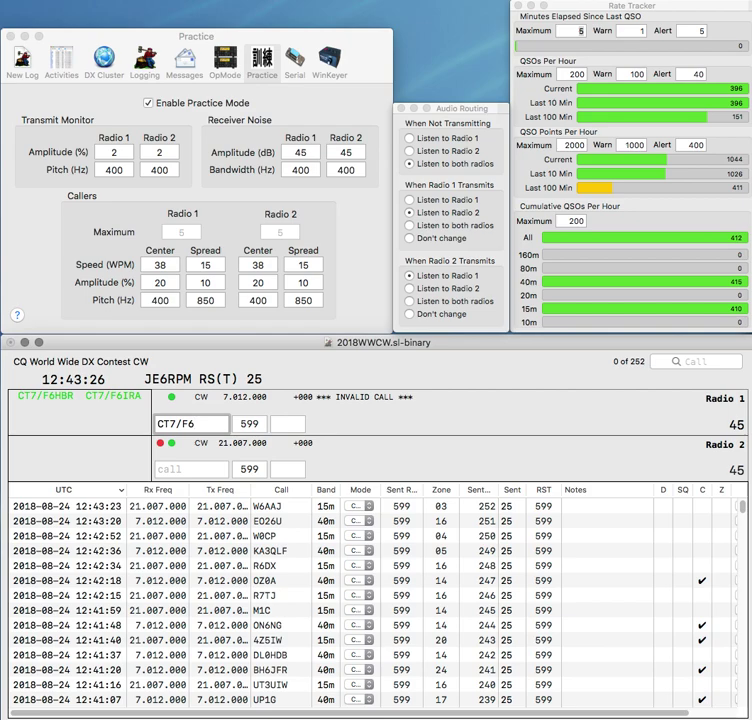
type("HBR")
key("Return")
type("VE")
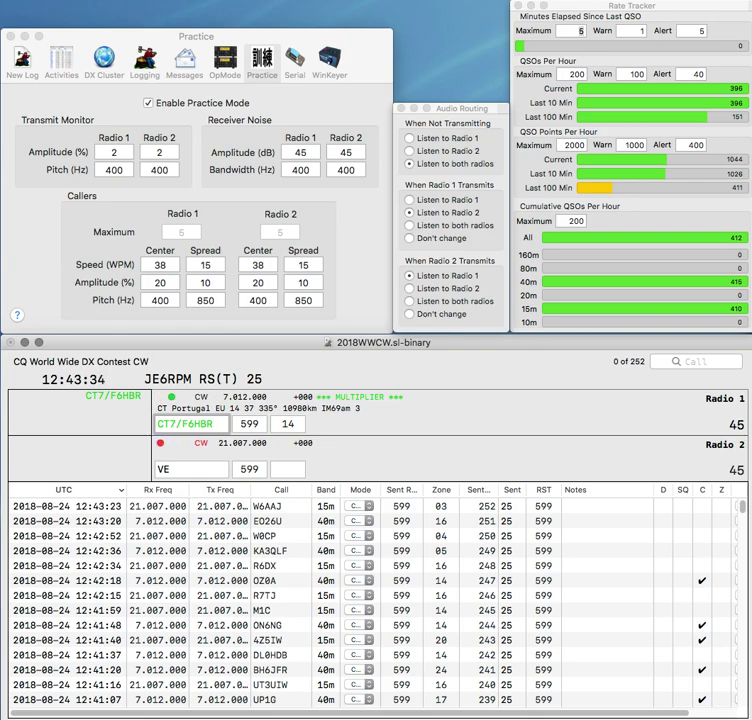
type("AA5")
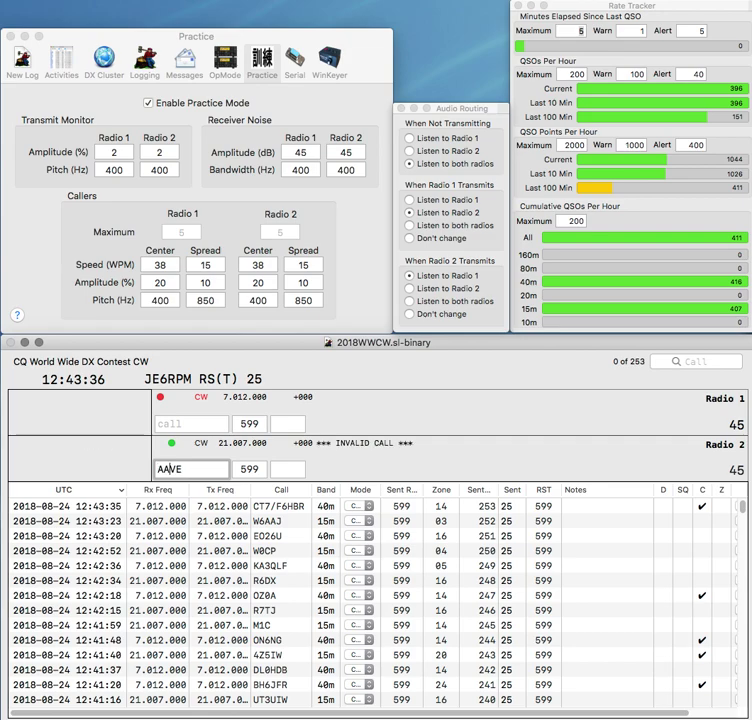
key("Return")
key("Return")
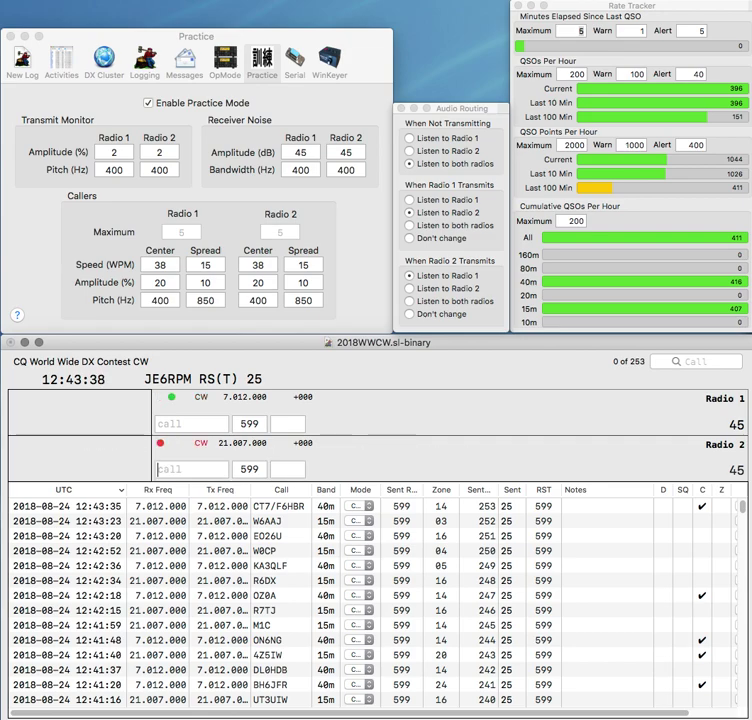
- Enter W6DAR on Radio 1 and IK1IXG on Radio 2, send both exchanges, and log the two contacts
type("W6DAR")
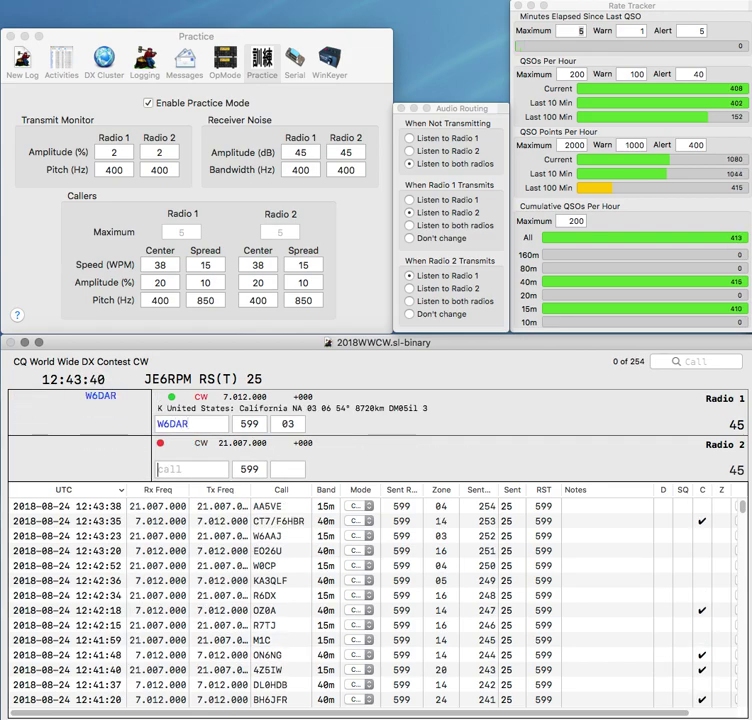
key("Return")
type("IK1IXG")
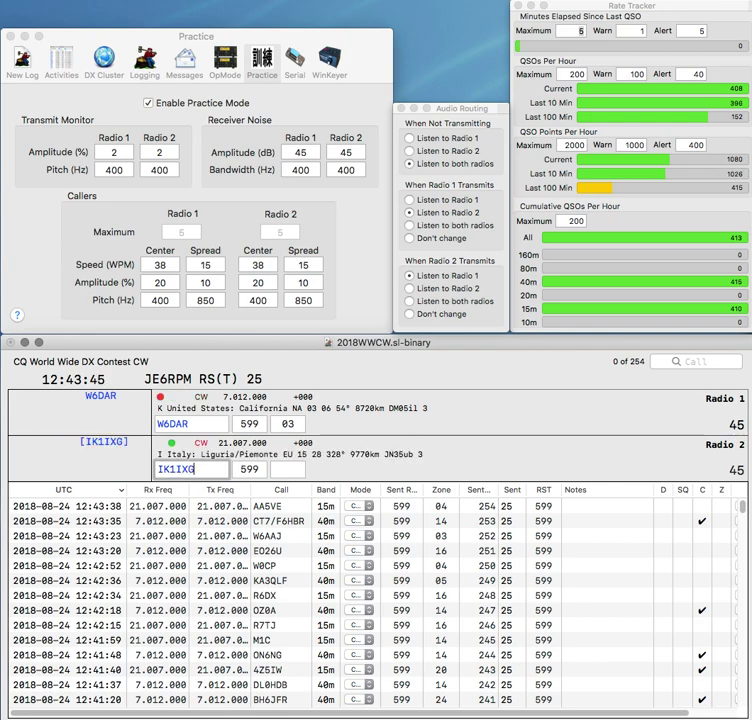
key("Return")
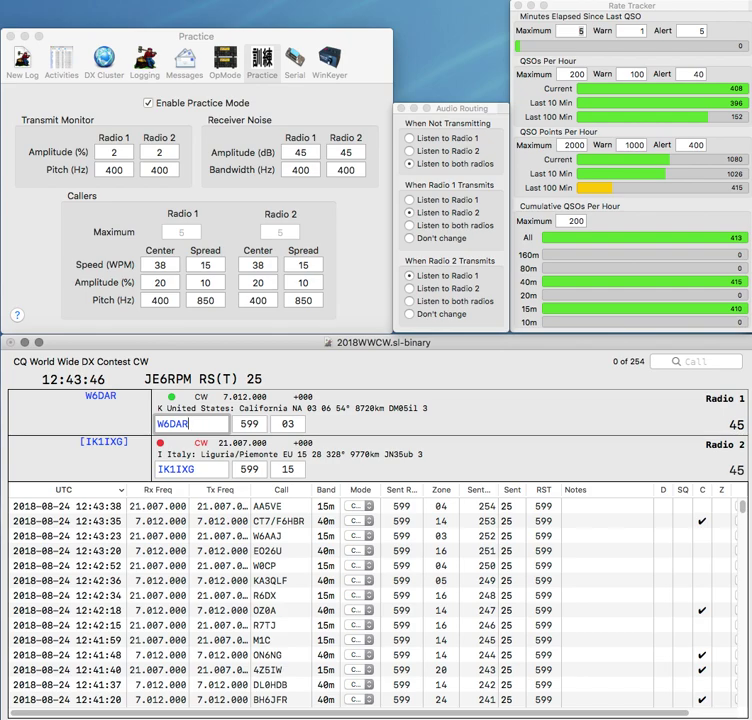
key("Return")
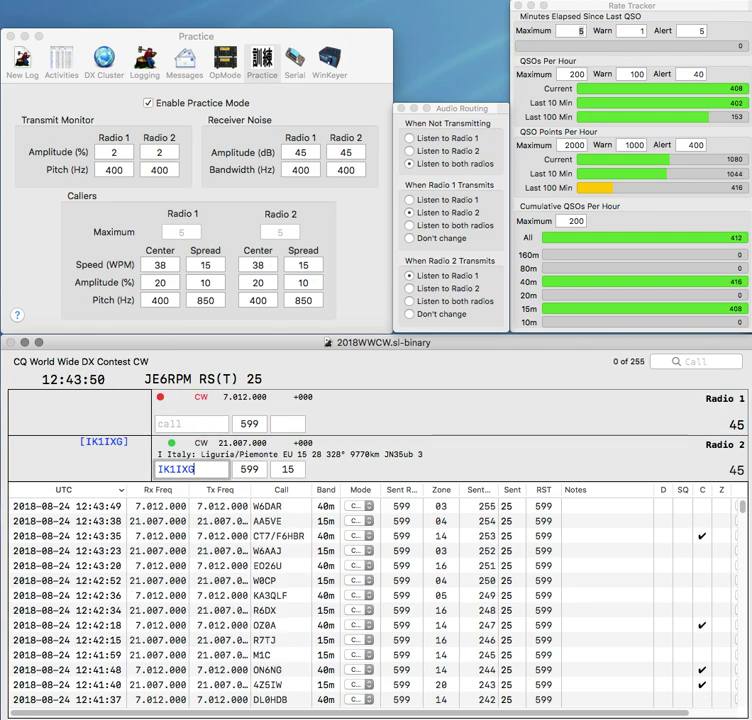
key("Return")
- Enter and send the partial calls HA7 on Radio 1 and DRQ on Radio 2
type("S")
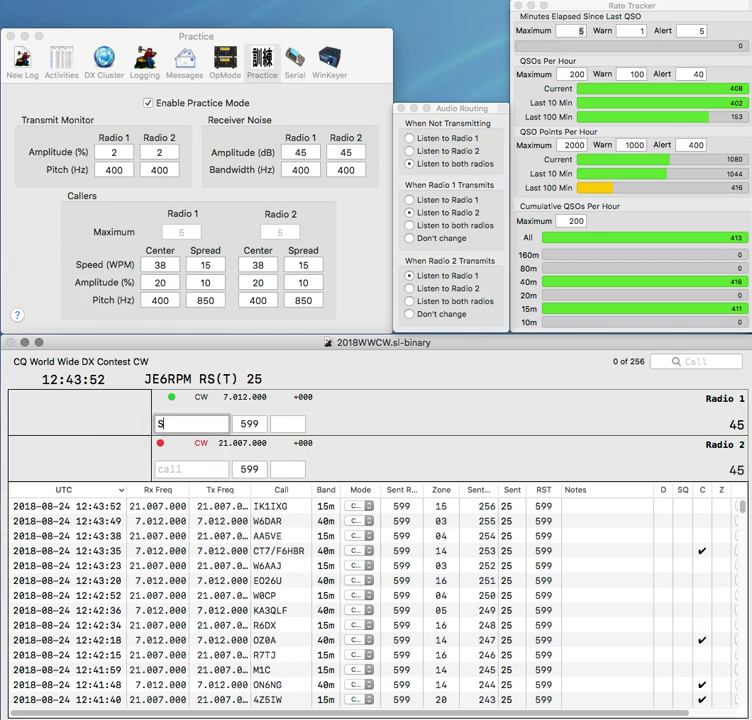
type("HA7")
key("Return")
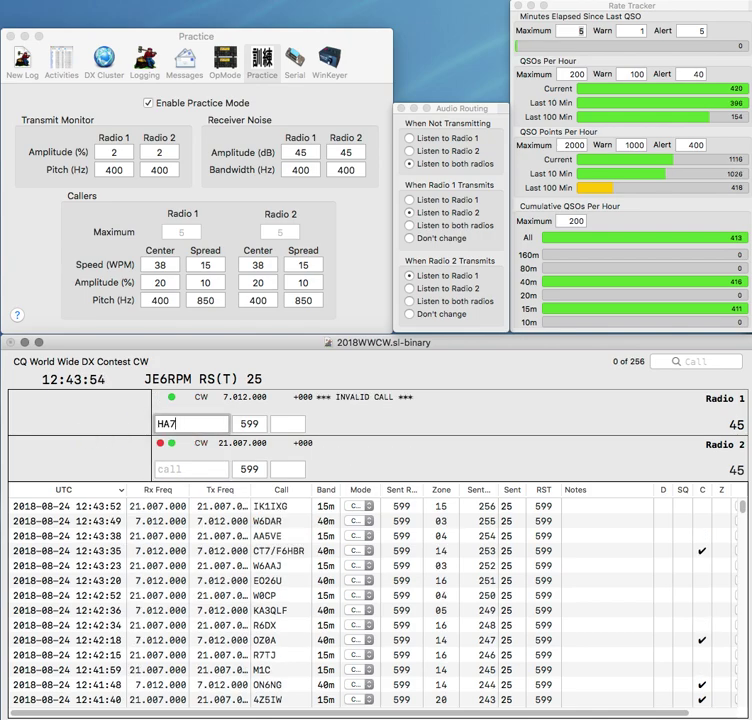
type("R")
key("BackSpace")
type("DRQ")
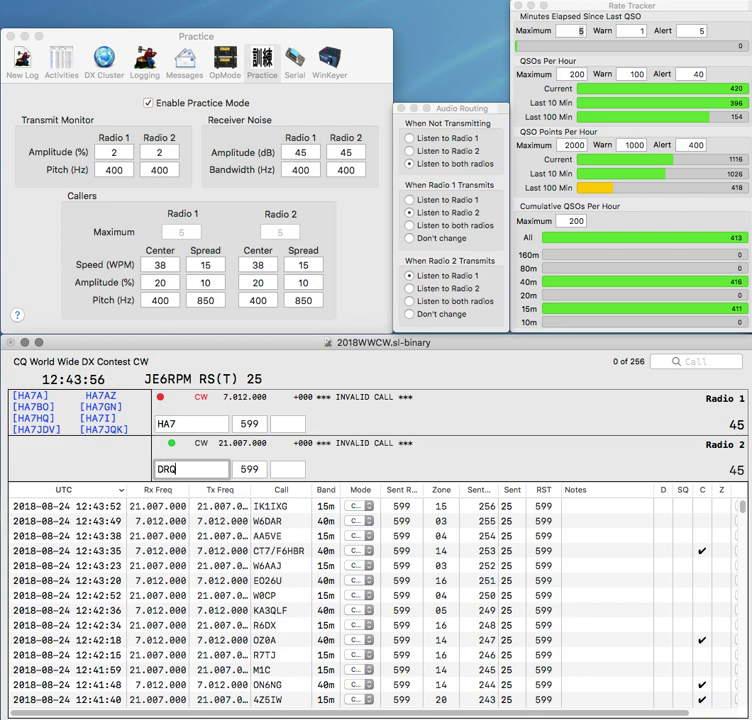
key("Return")
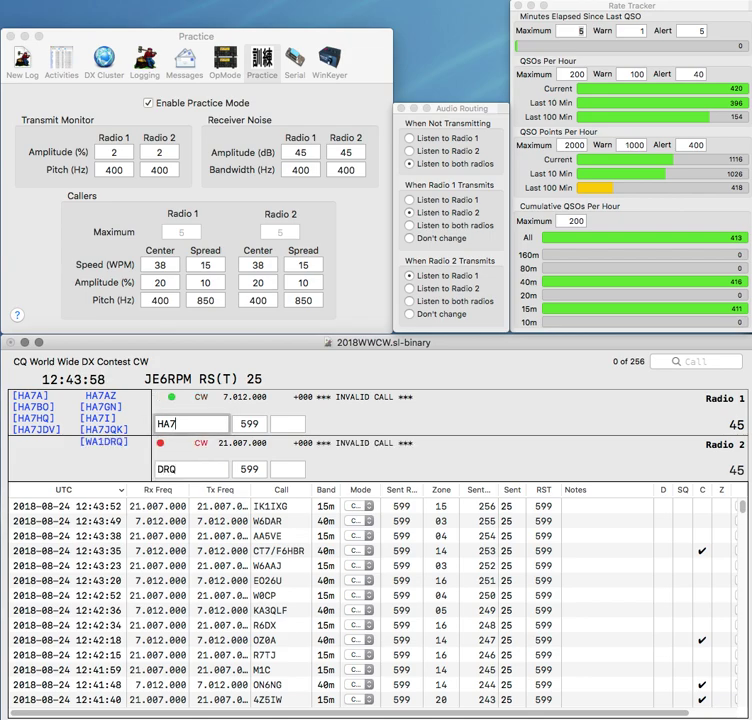
- Complete the calls as HA8ZB on Radio 1 and WA1DRQ on Radio 2, and log both contacts
key("BackSpace")
type("8ZB")
key("Return")
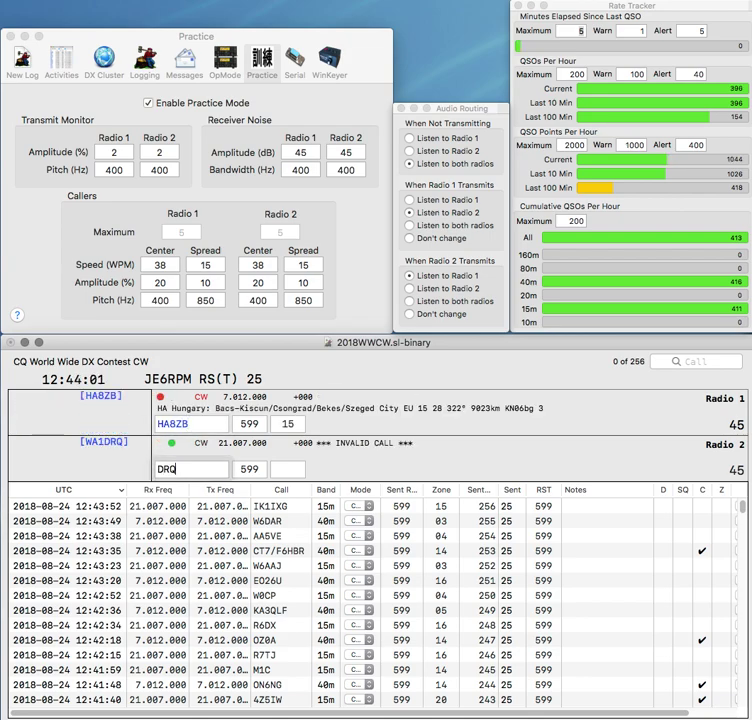
type("WA1")
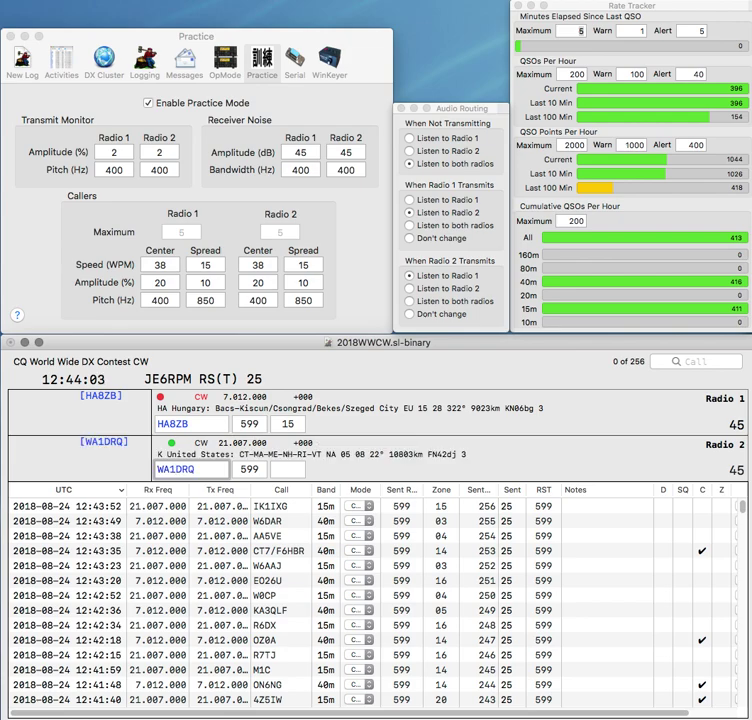
key("Return")
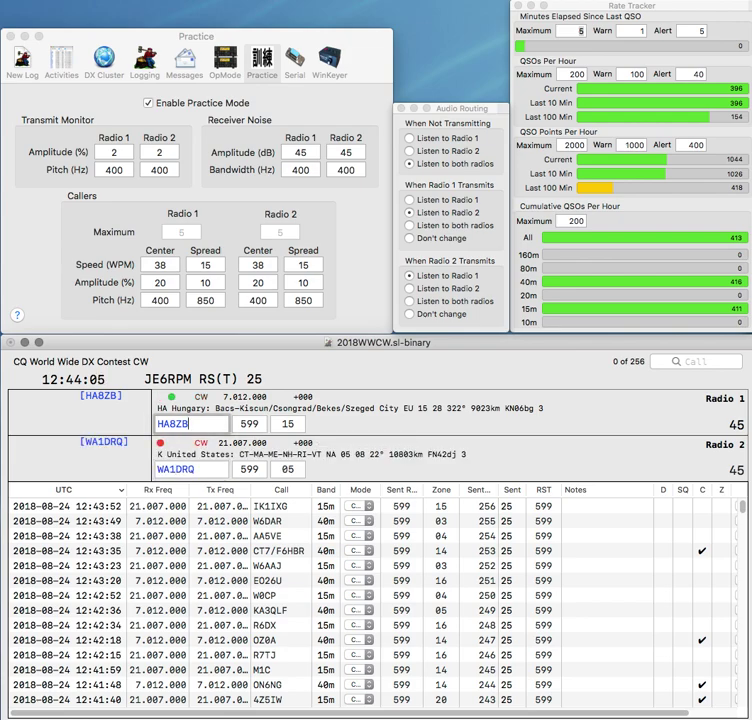
key("Return")
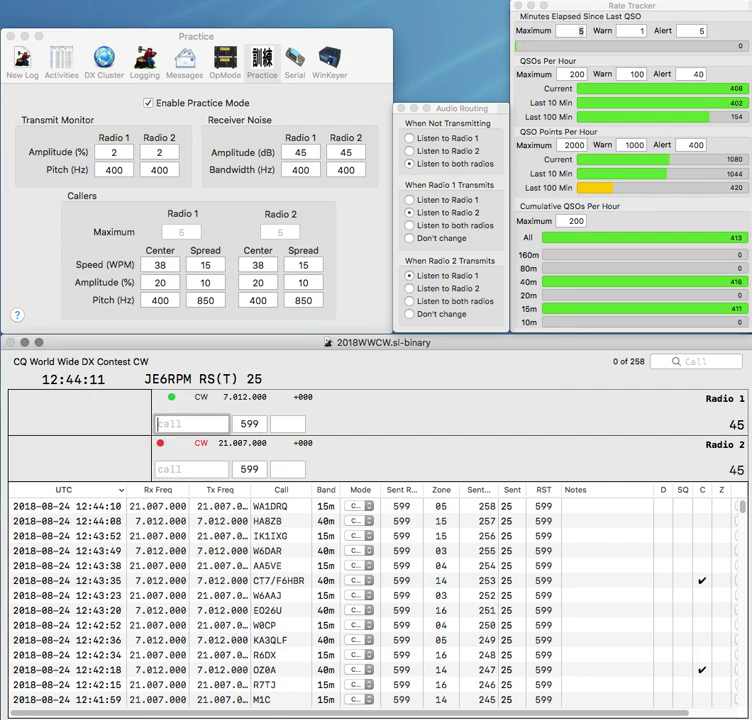
type("KD2")
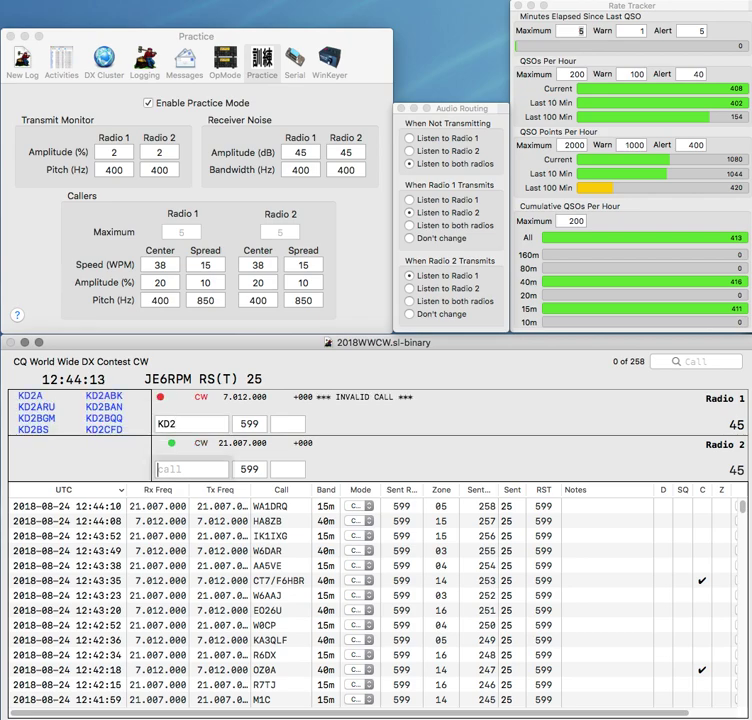
type("F5TR")
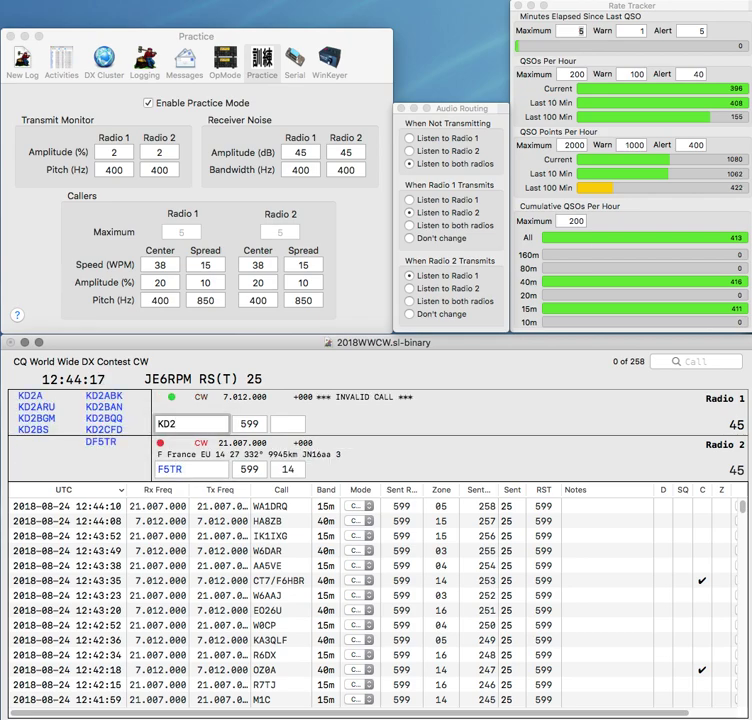
type("KD2HFN")
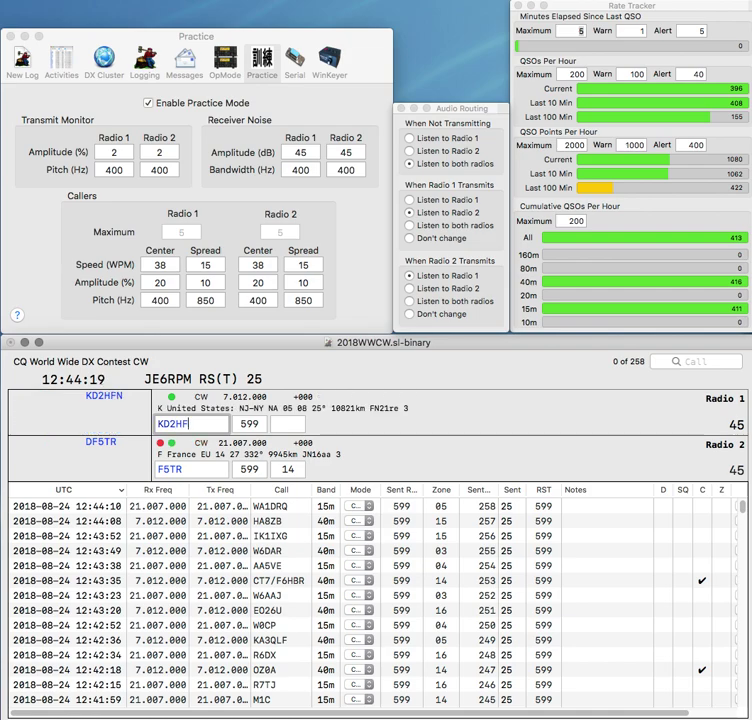
key("Return")
type("H")
key("Return")
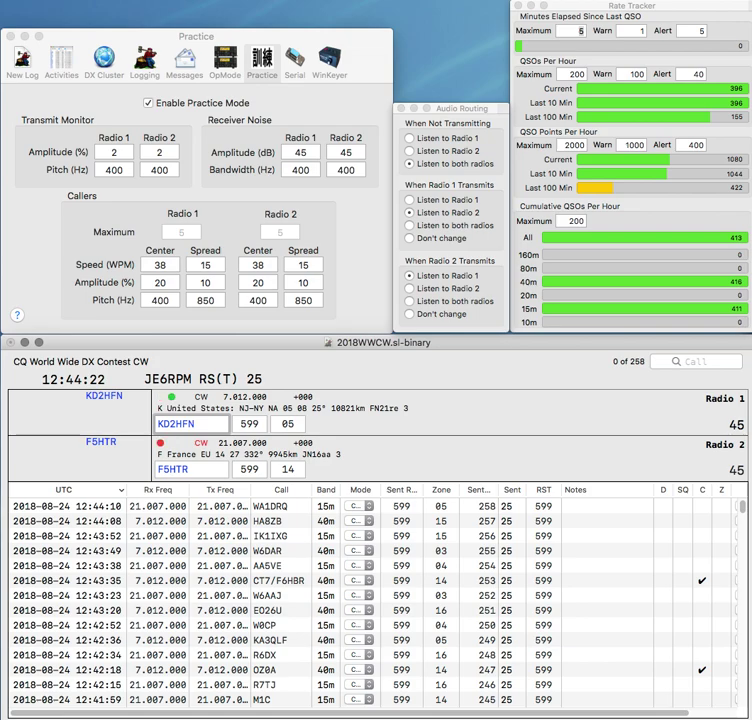
key("Return")
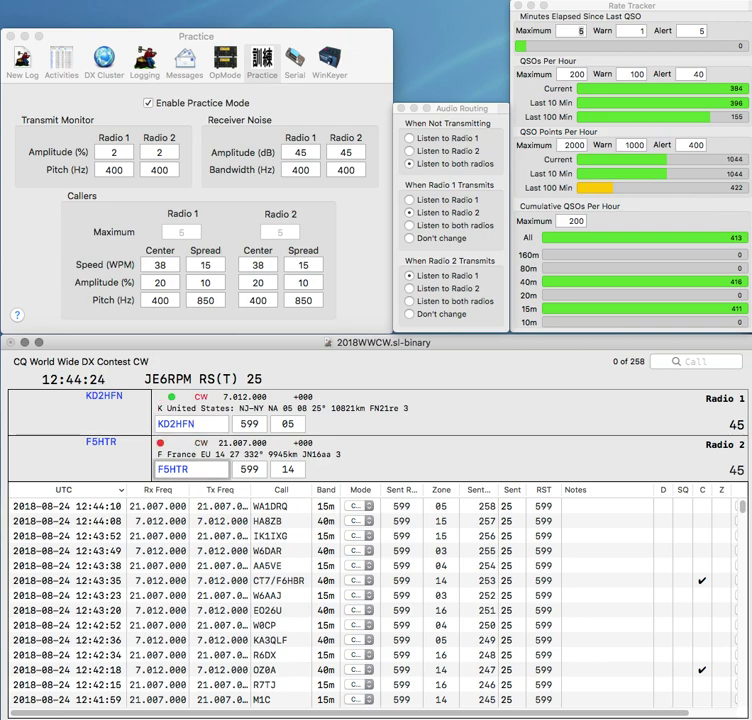
key("Return")
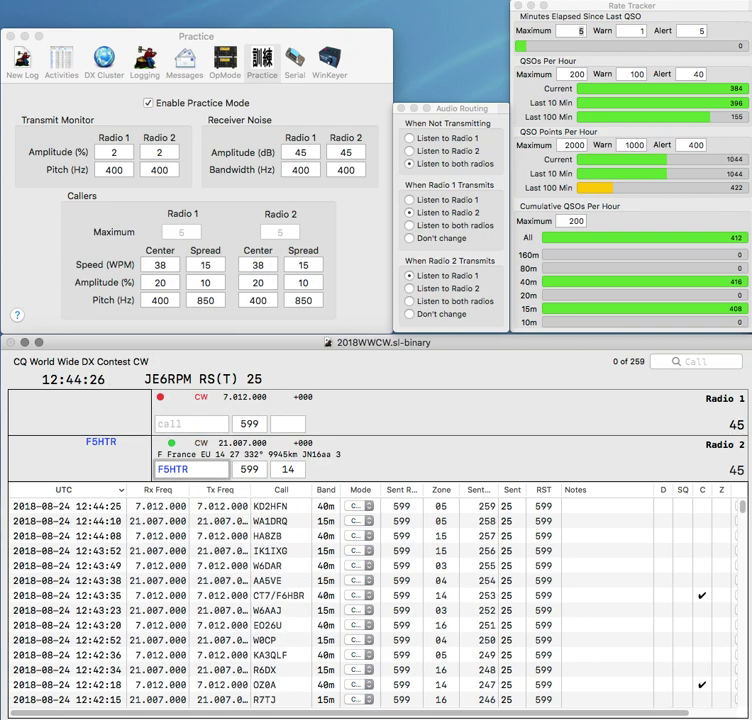
key("Return")
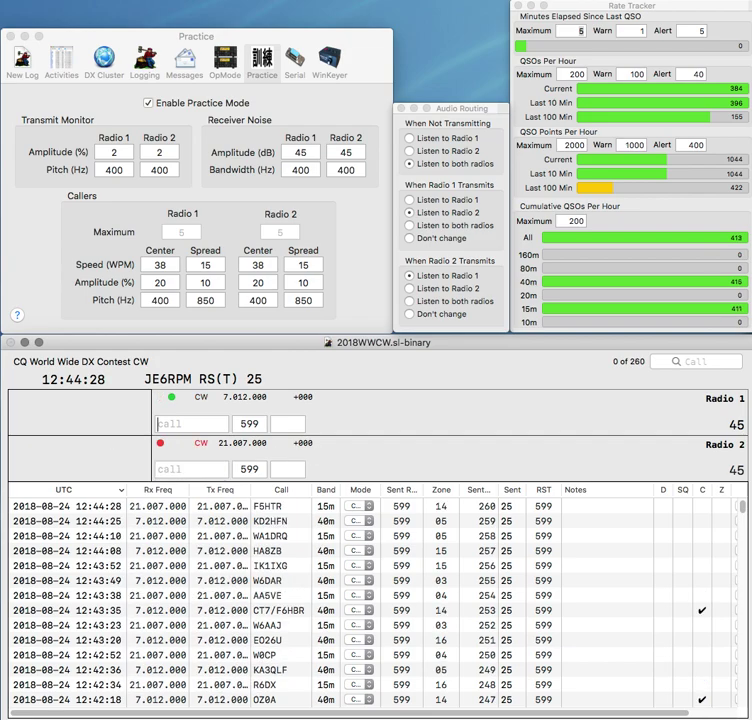
- Enter and send the calls KS4K on Radio 1 and KD4WKP on Radio 2
type("KS4K")
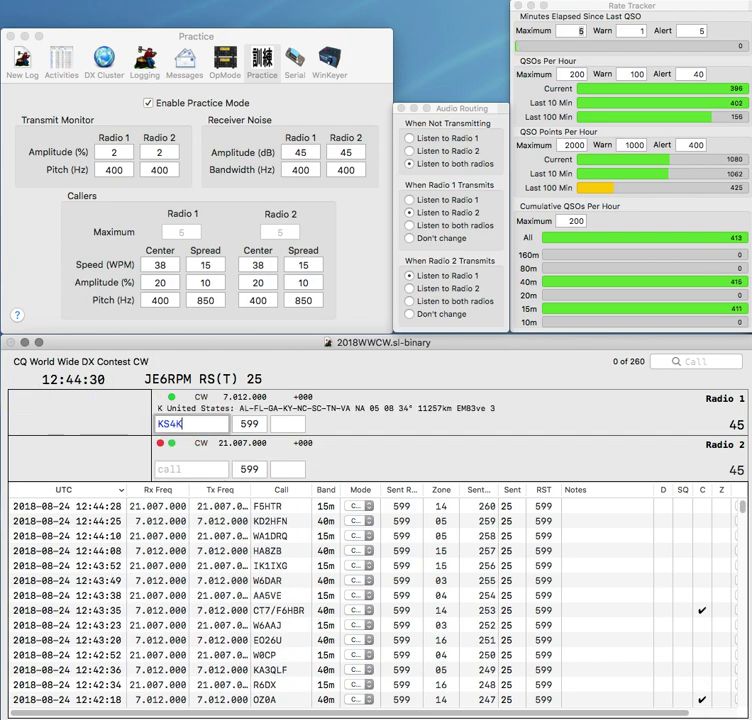
key("Return")
type("KD4")
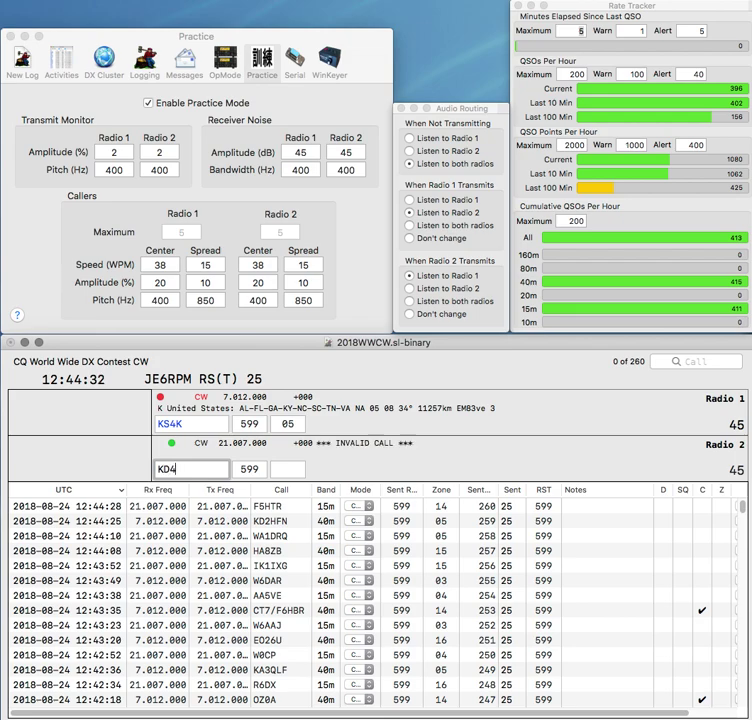
type("WKP")
key("Return")
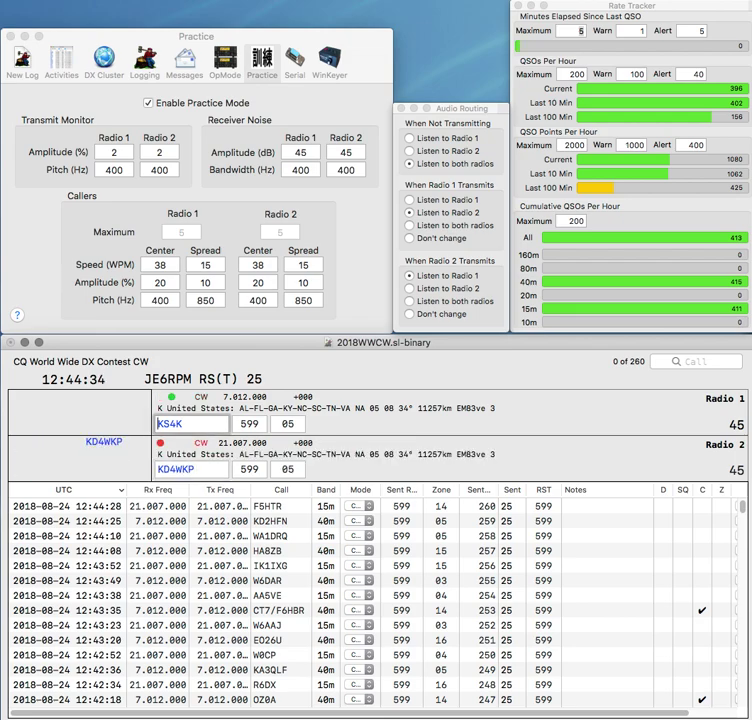
key("BackSpace")
type("3")
key("Return")
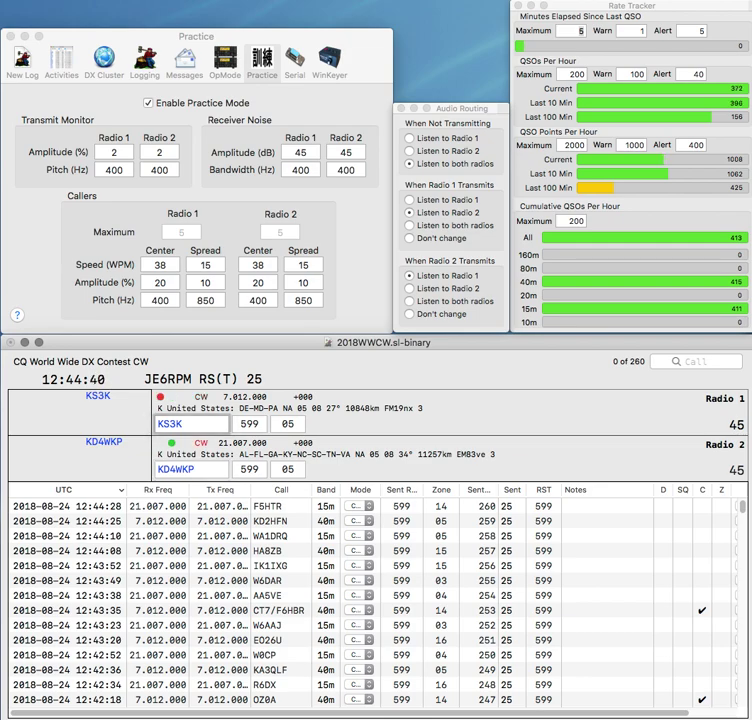
key("Return")
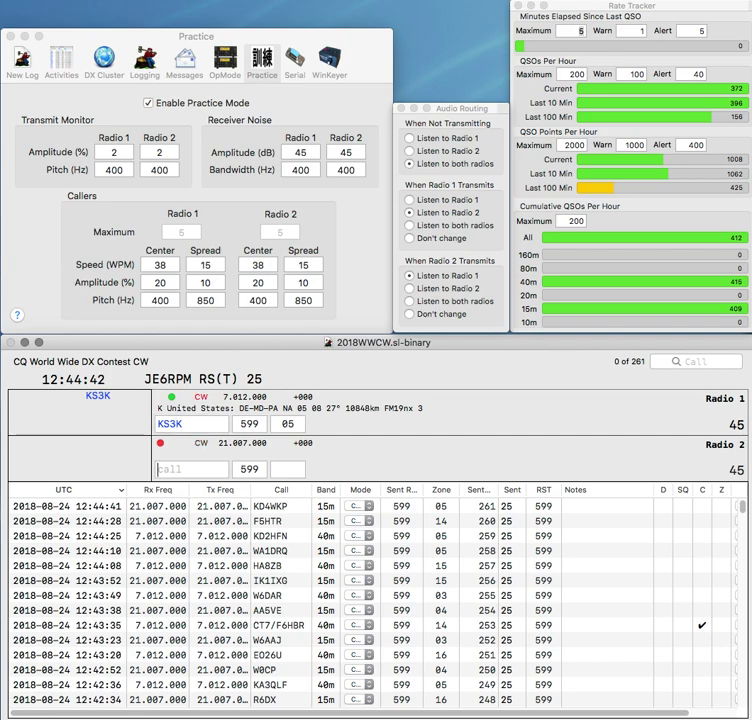
key("Return")
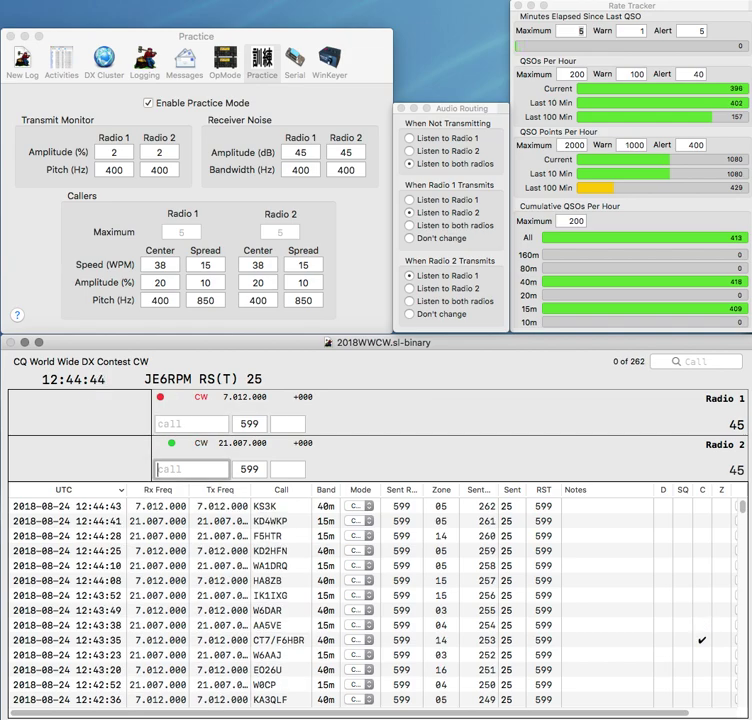
type("AJ0")
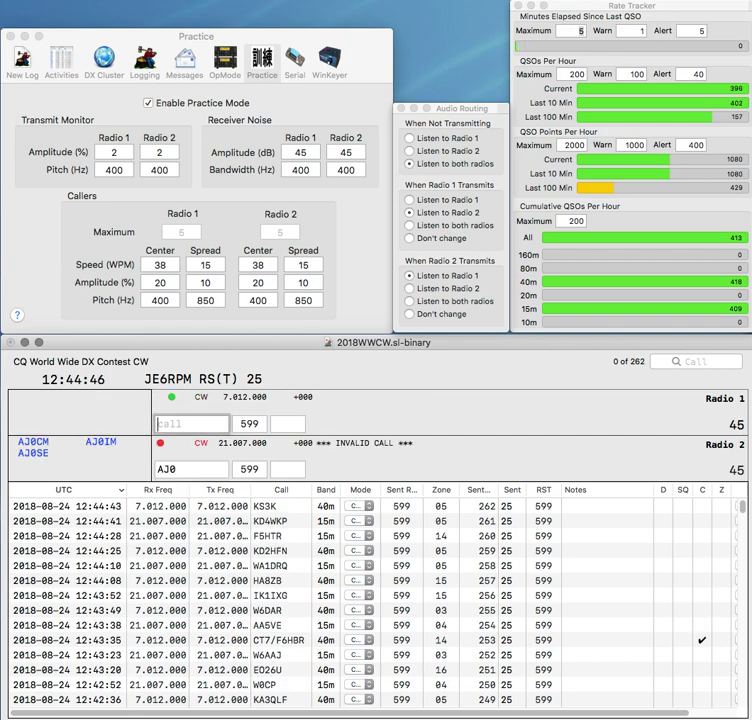
type("9ADM")
key("ctrl+a")
type("TG")
key("Return")
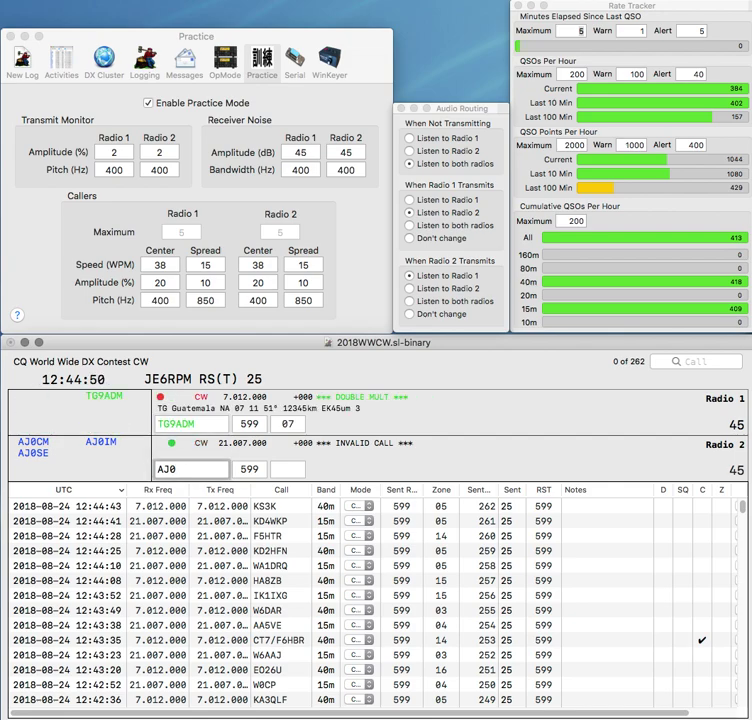
- Correct Radio 2's call to AJ9K, send its exchange, and log both TG9ADM and AJ9K
key("BackSpace")
type("9K")
key("Return")
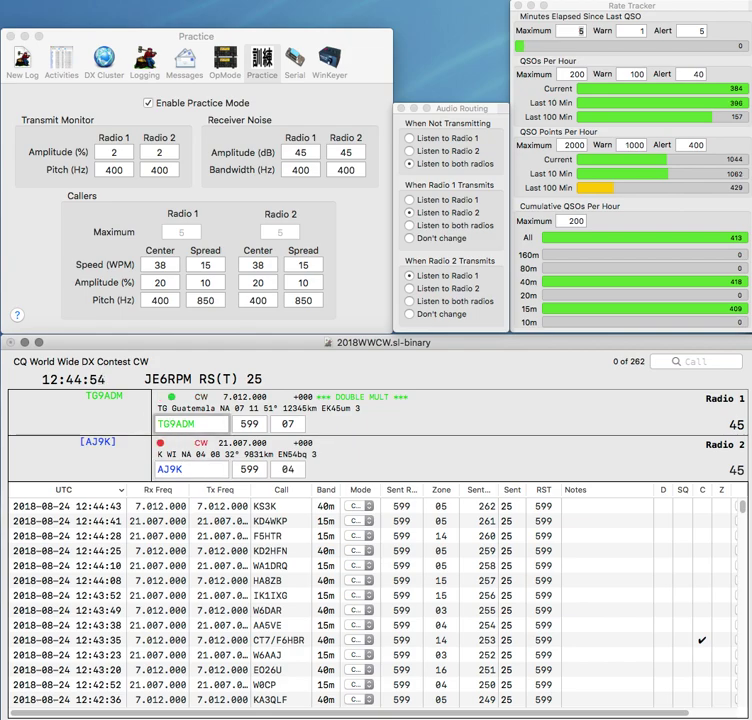
key("Return")
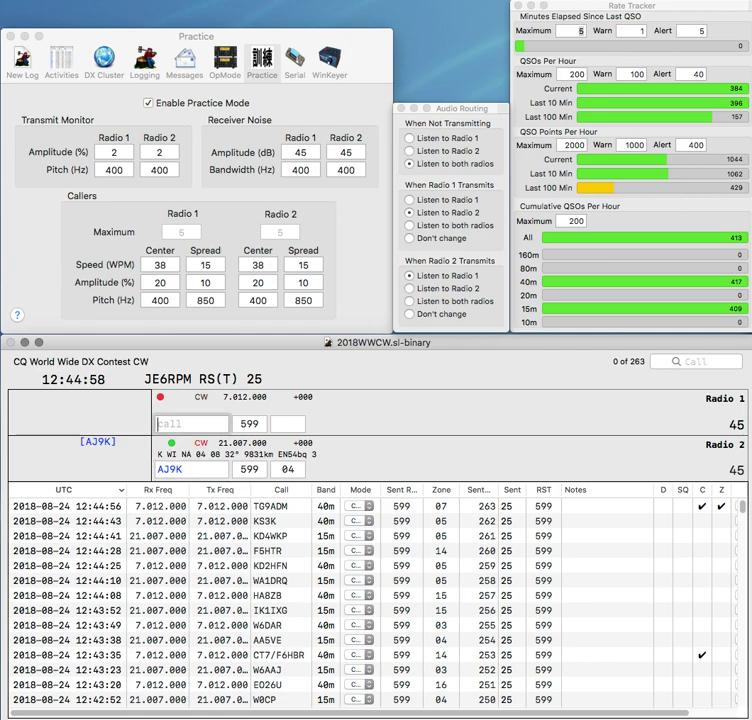
key("Return")
type("PE1RU")
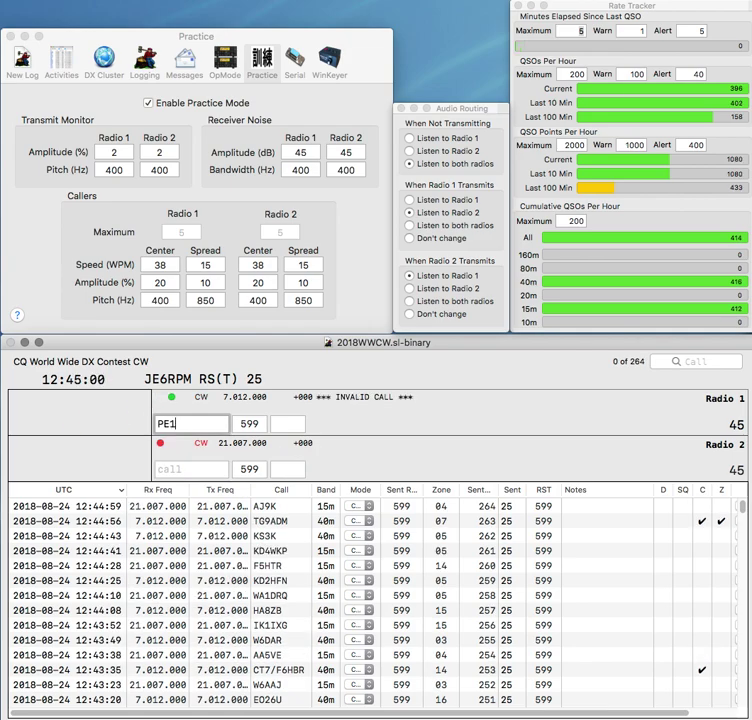
key("Return")
type("K4FL")
key("Home")
type("R")
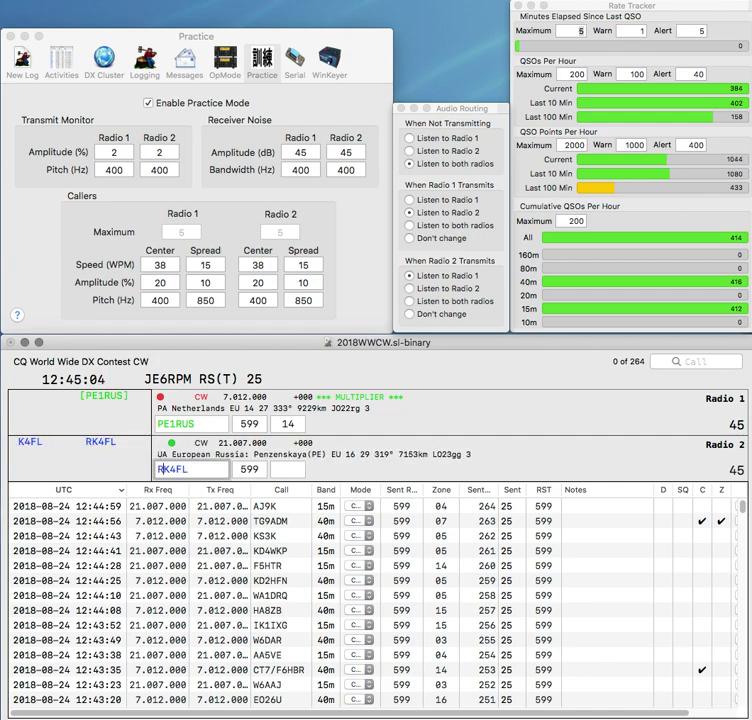
key("Return")
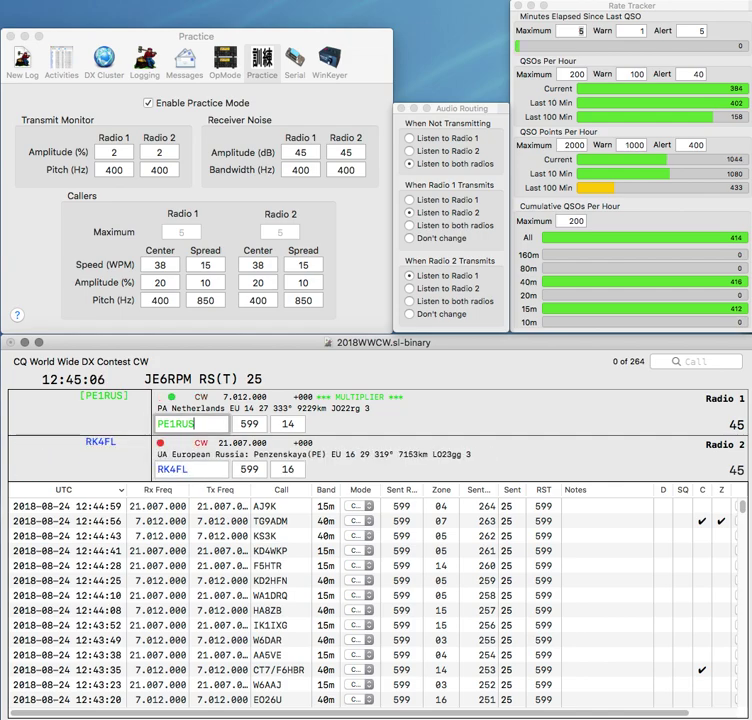
key("Return")
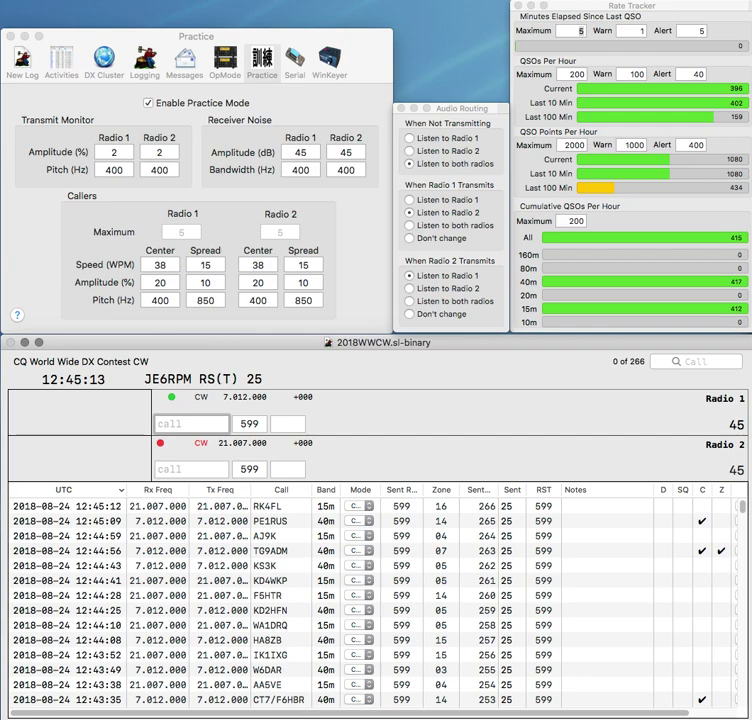
- Enter the partial call YR on Radio 1, and enter and send RT5K on Radio 2
type("YR")
type("RT5K")
key("Return")
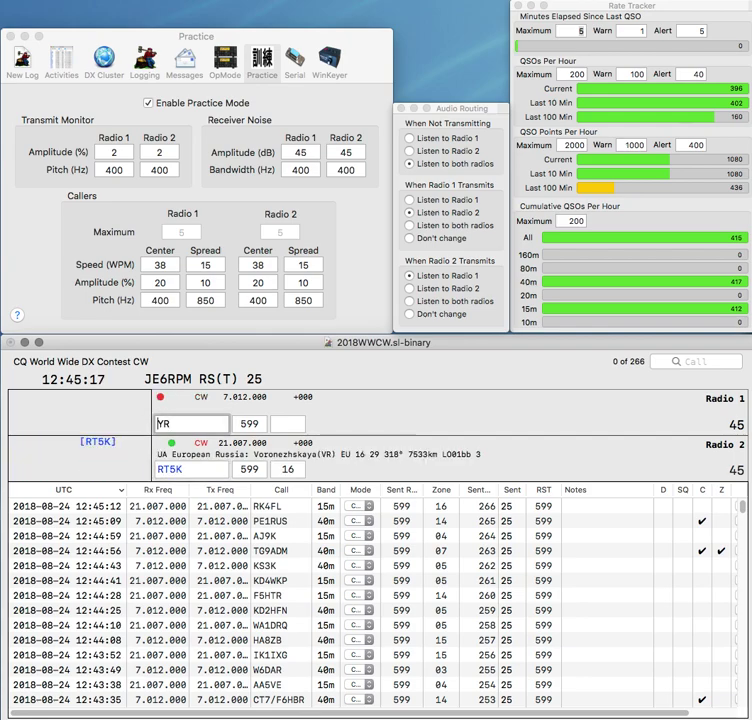
- Replace Radio 1's partial call with DP6T, send the exchange, and log both RT5K and DP6T
key("Left")
key("Left")
type("DP6")
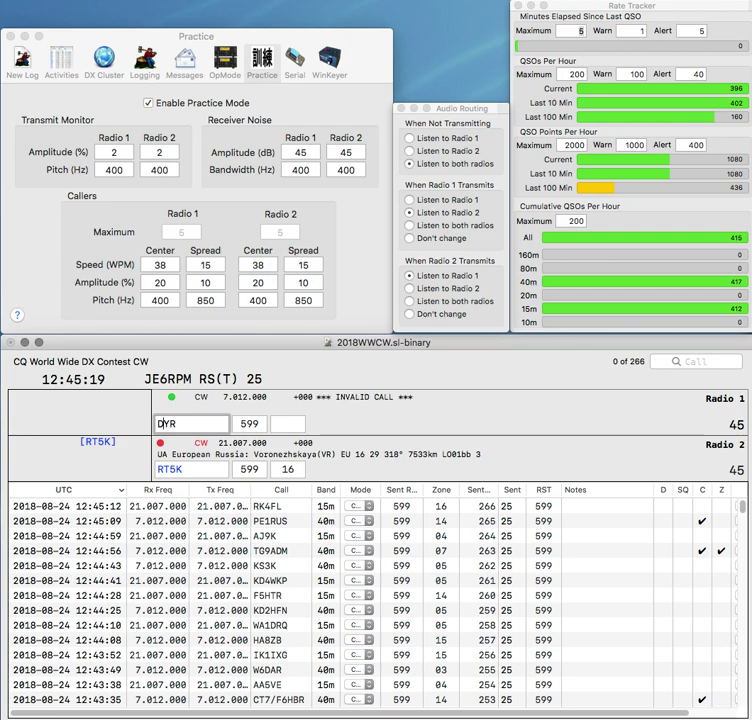
key("Delete")
key("Delete")
type("T")
key("Return")
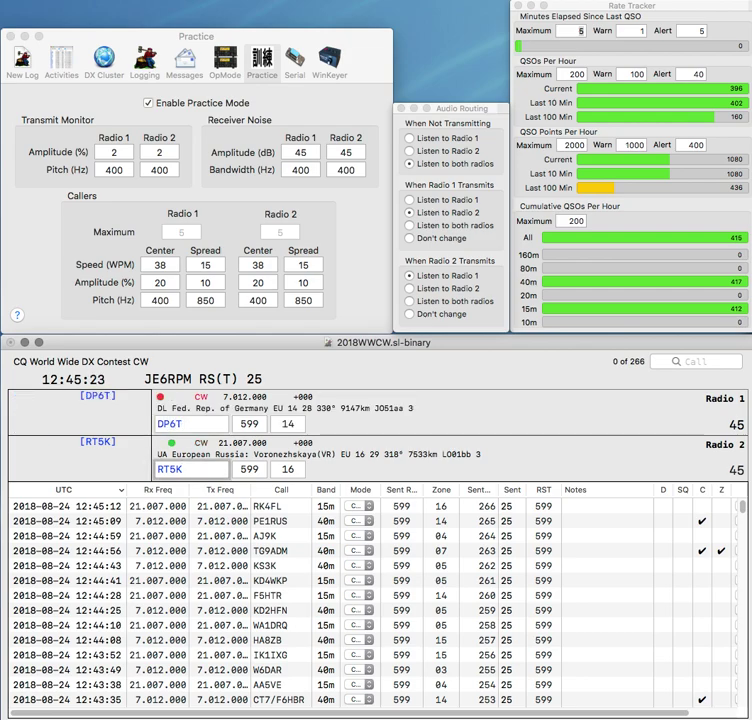
key("Return")
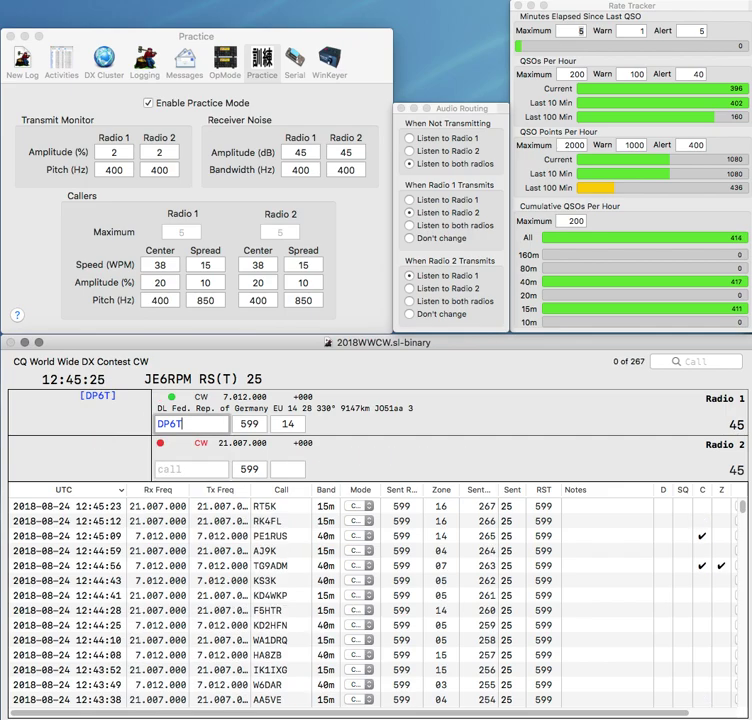
key("Return")
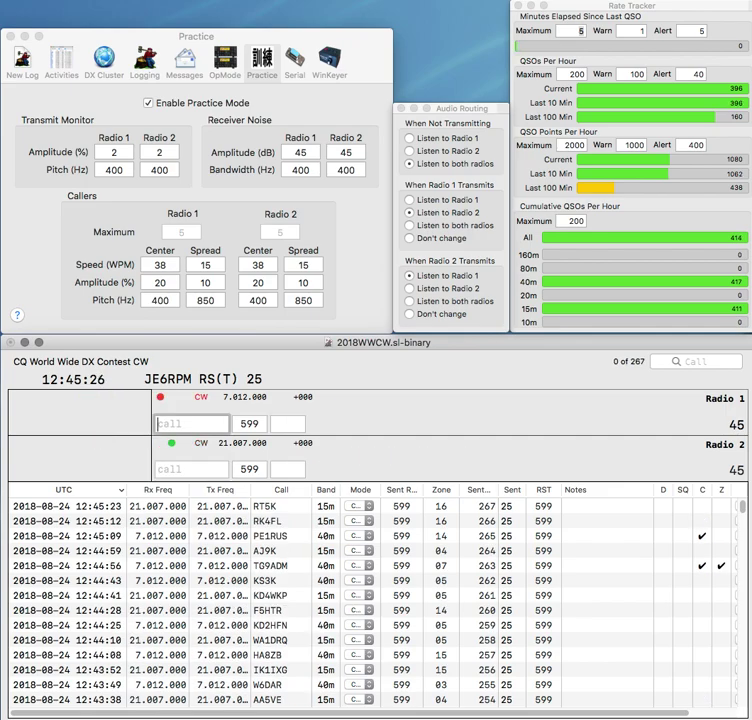
type("4TA")
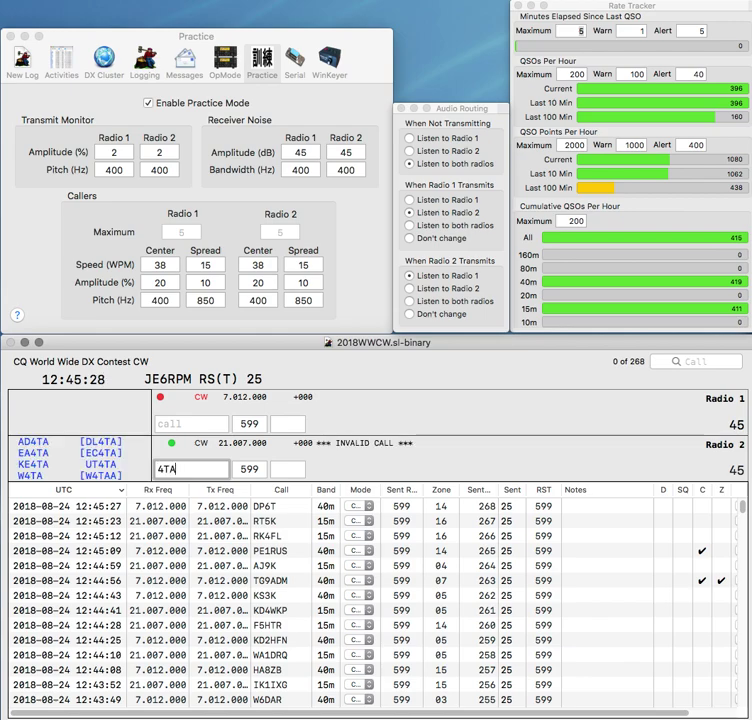
type("VE")
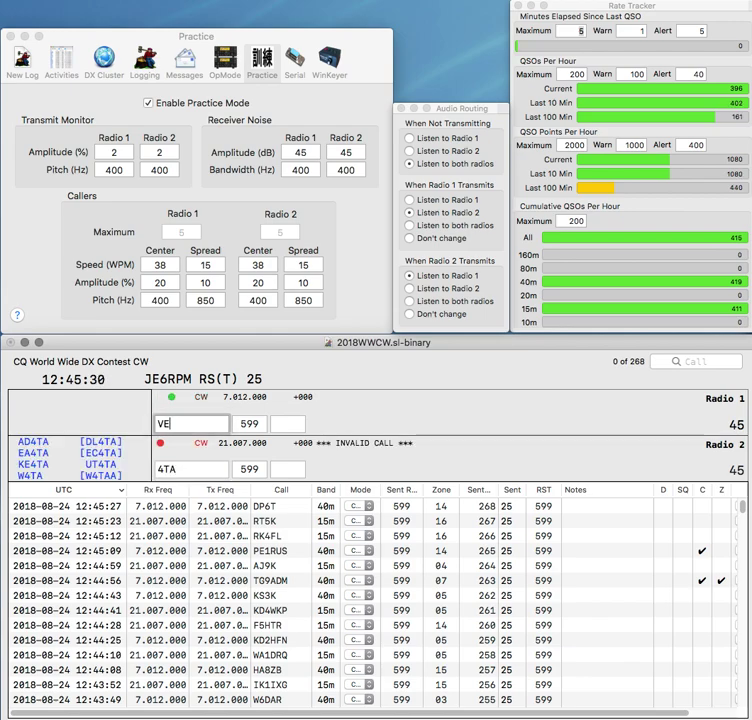
type("3RSA")
key("Return")
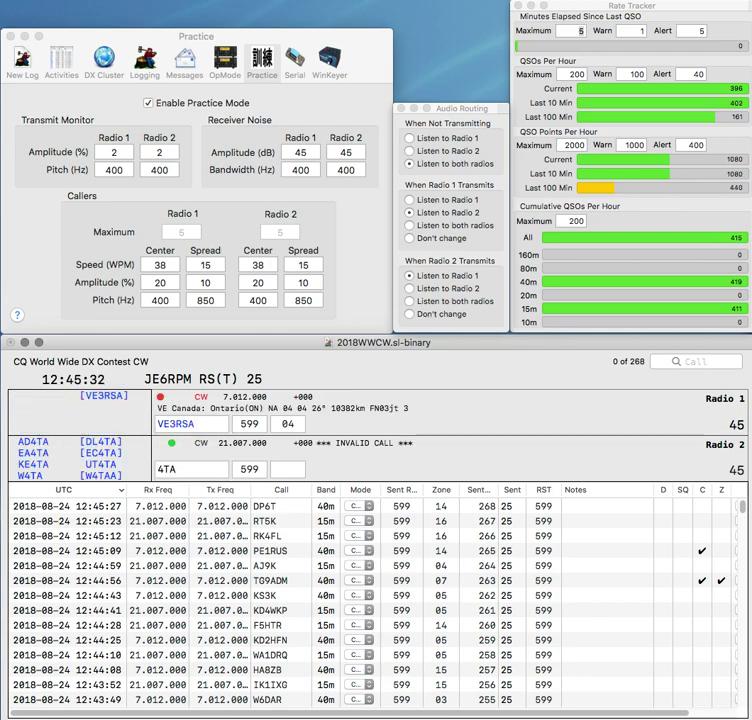
- Complete Radio 2's call as TR4TA, send the exchange, and log both TR4TA and VE3RSA
type("TA")
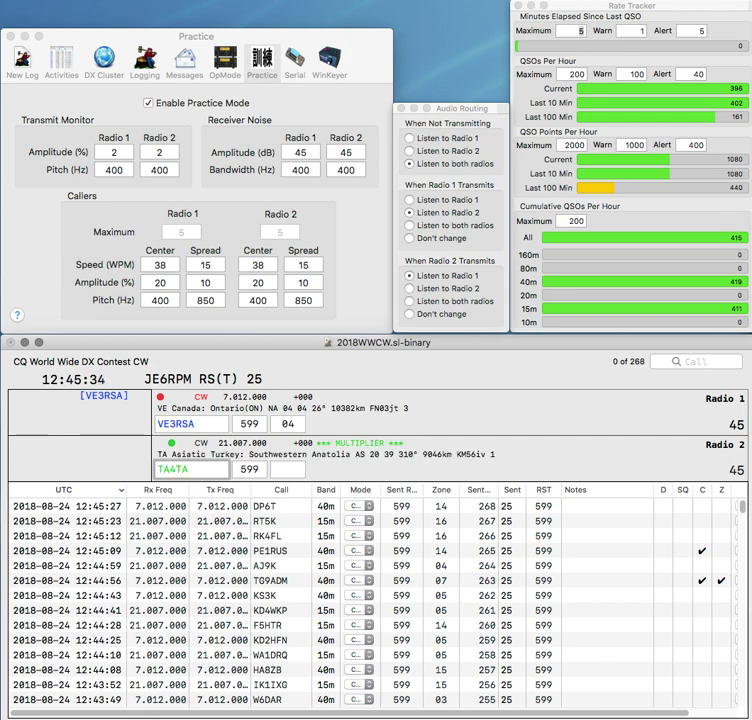
key("BackSpace")
type("R")
key("Return")
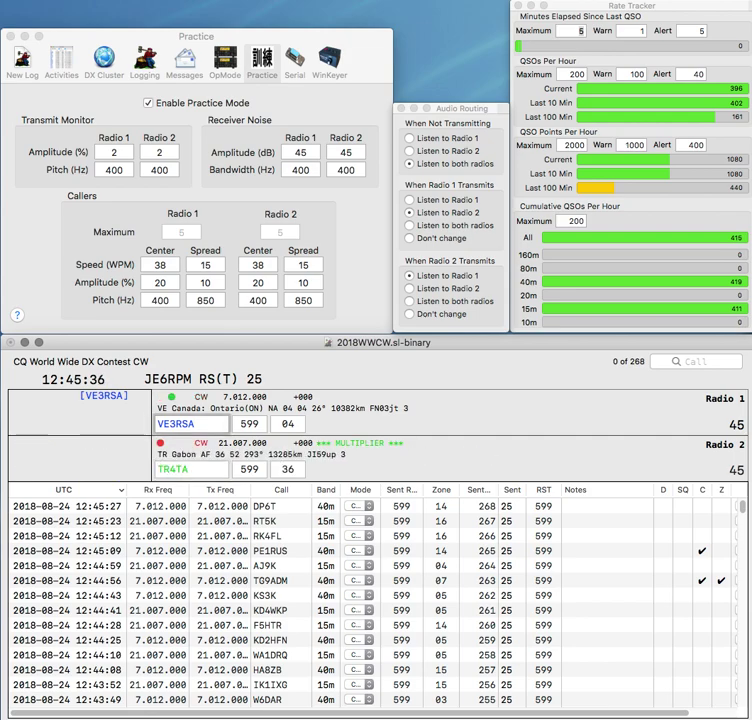
left_click(160, 467)
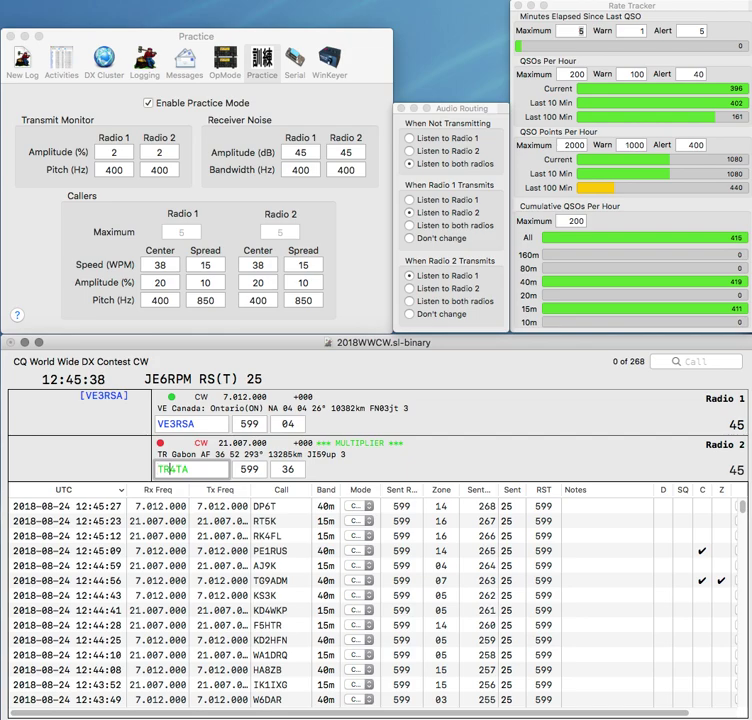
key("Return")
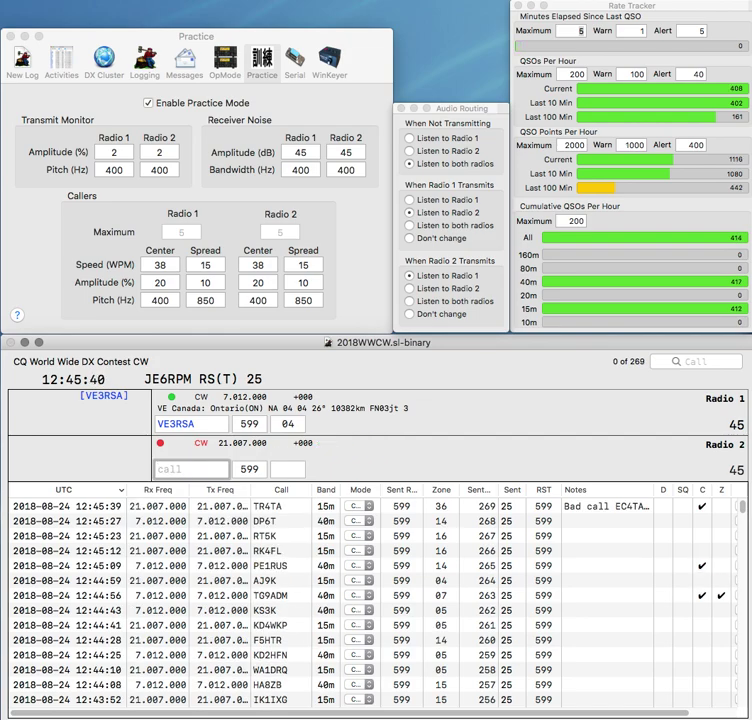
key("Return")
- Send W1YL on Radio 2, extend it to W1YL/7, and send the partial call T on Radio 1
type("W1YL")
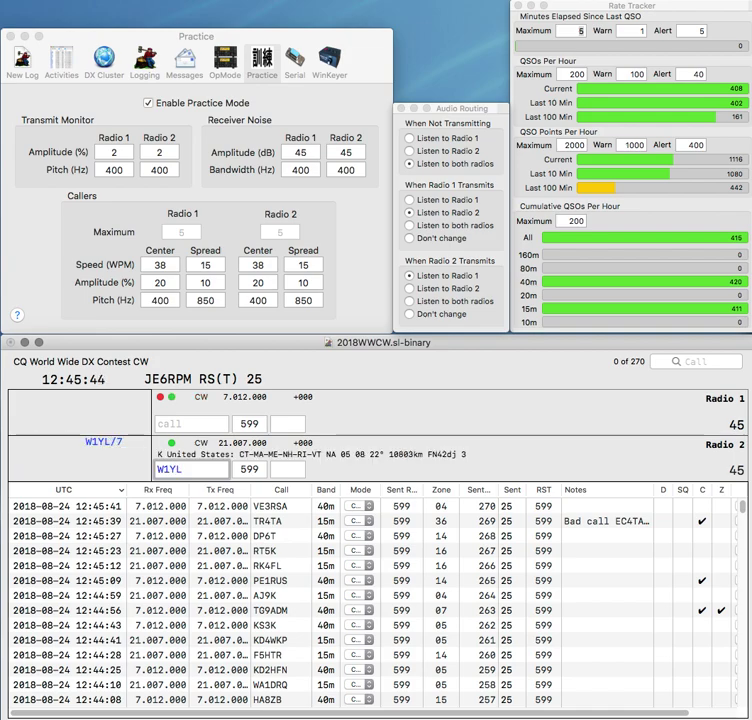
key("Return")
type("/7")
key("Return")
type("T")
key("Return")
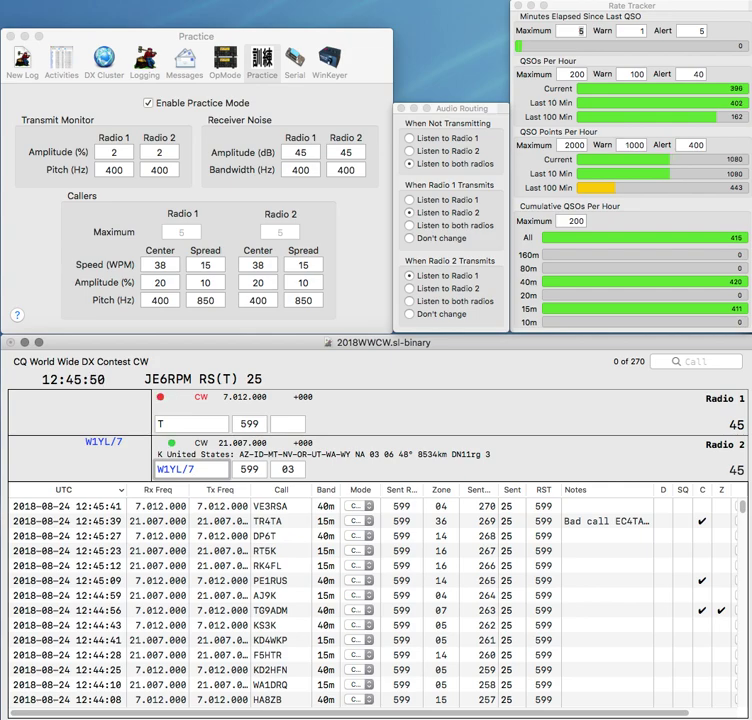
- Log W1YL/7 on Radio 2, and replace Radio 1's partial call with W5DNT and send it
key("Return")
key("BackSpace")
type("W5DNT")
key("Return")
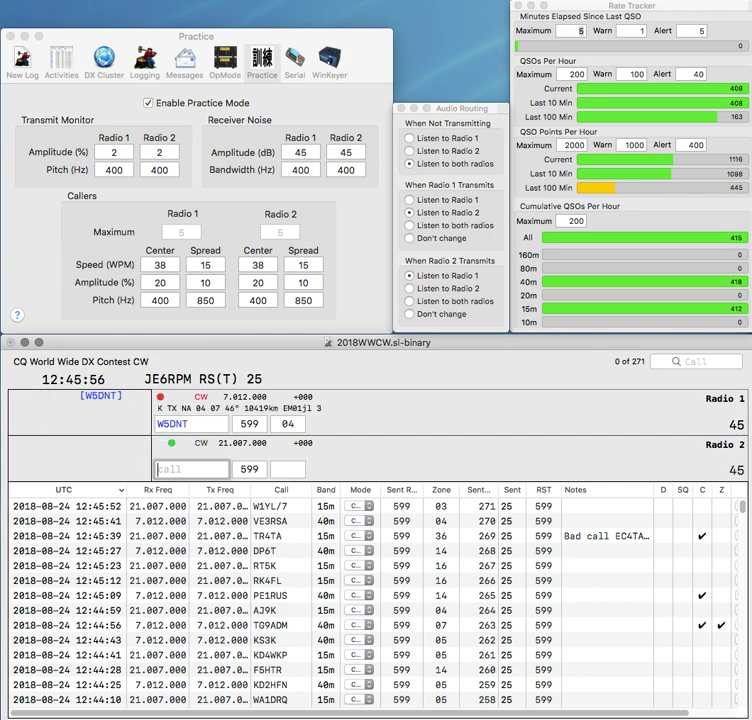
- Enter and send K4 on Radio 2, and log it as a contact
type("K4")
key("Return")
key("Tab")
key("Tab")
key("Return")
key("Tab")
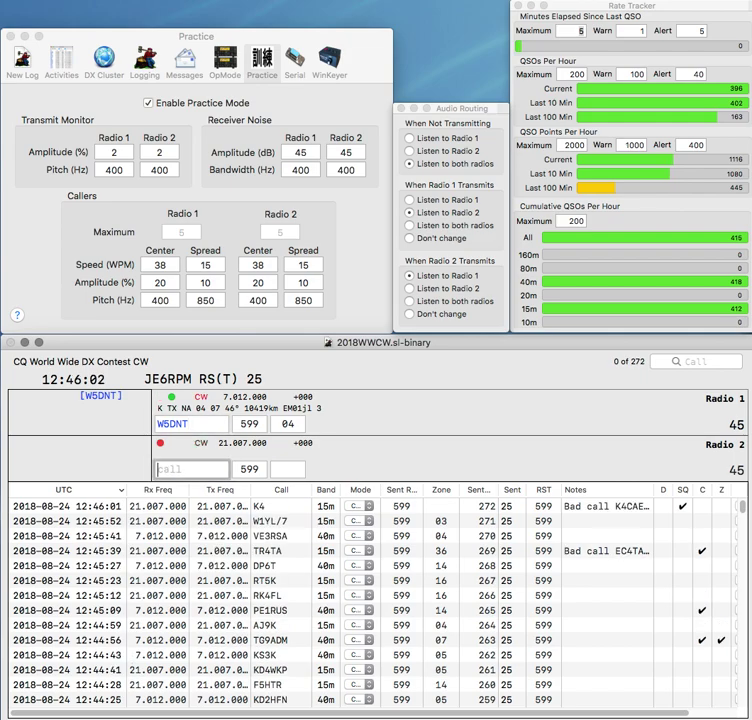
type("IR4P")
key("Return")
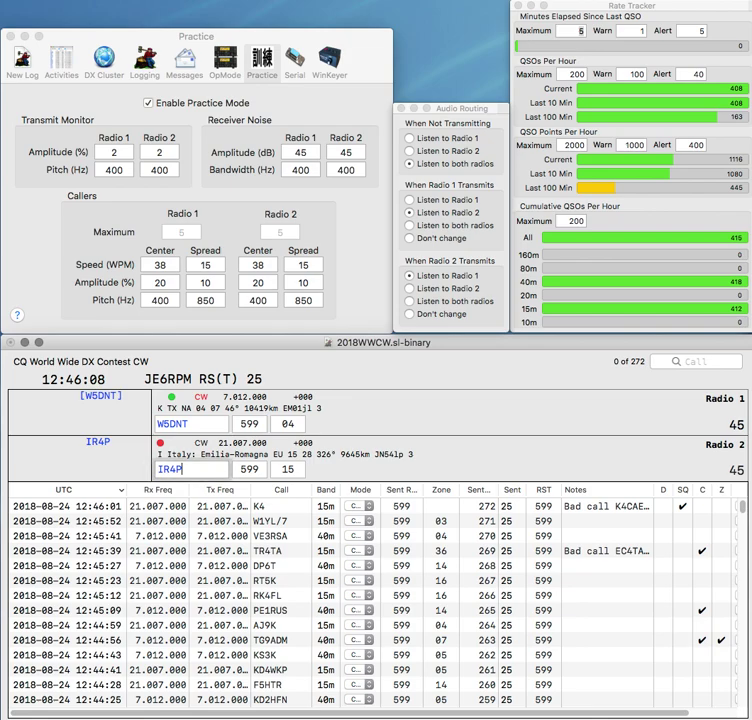
key("Return")
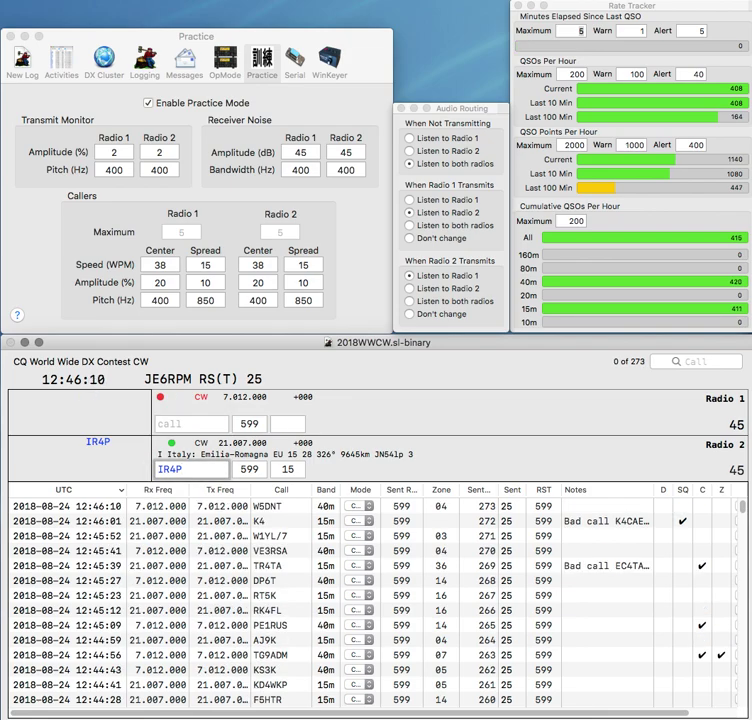
key("Return")
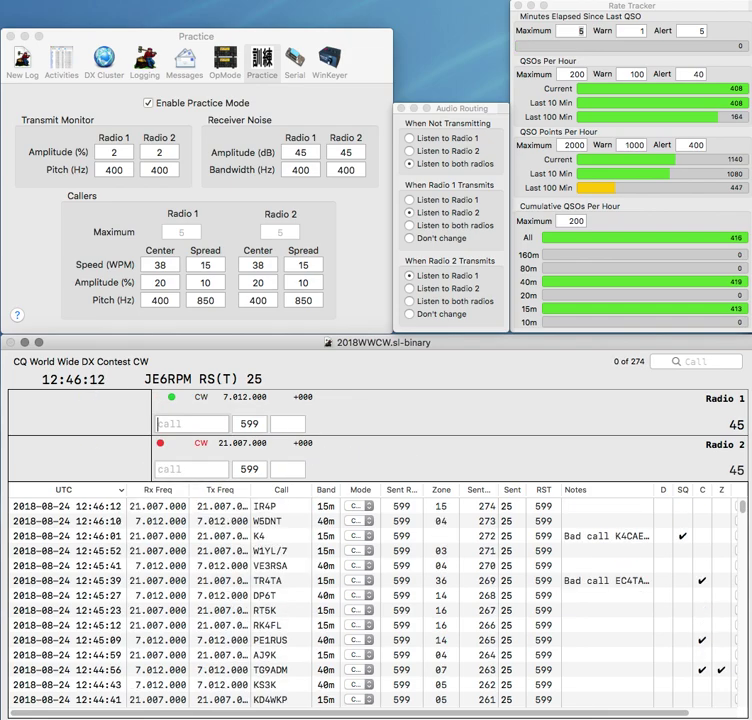
- Enter and send NE1HD on Radio 1 and TA2LSD on Radio 2, and log NE1HD
type("NE1HD")
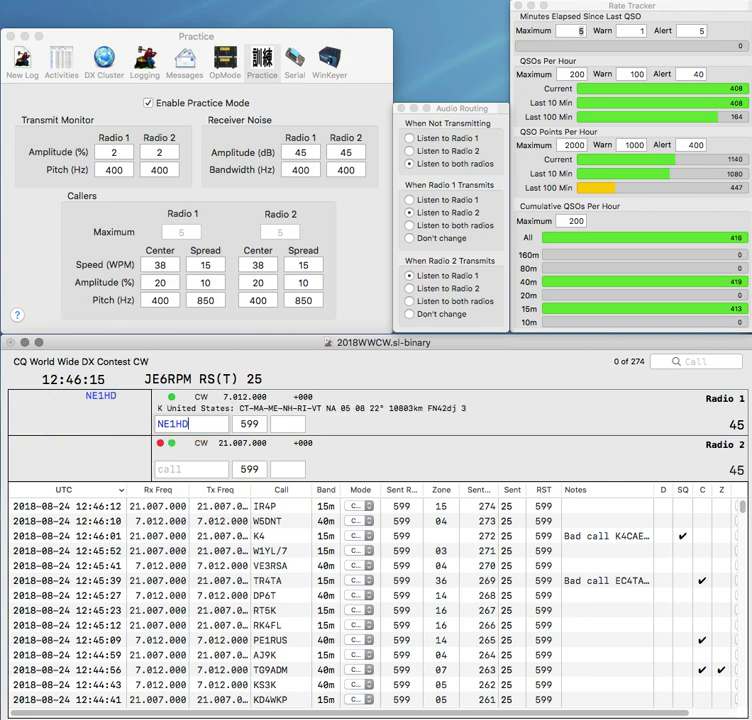
key("Return")
type("TA2L")
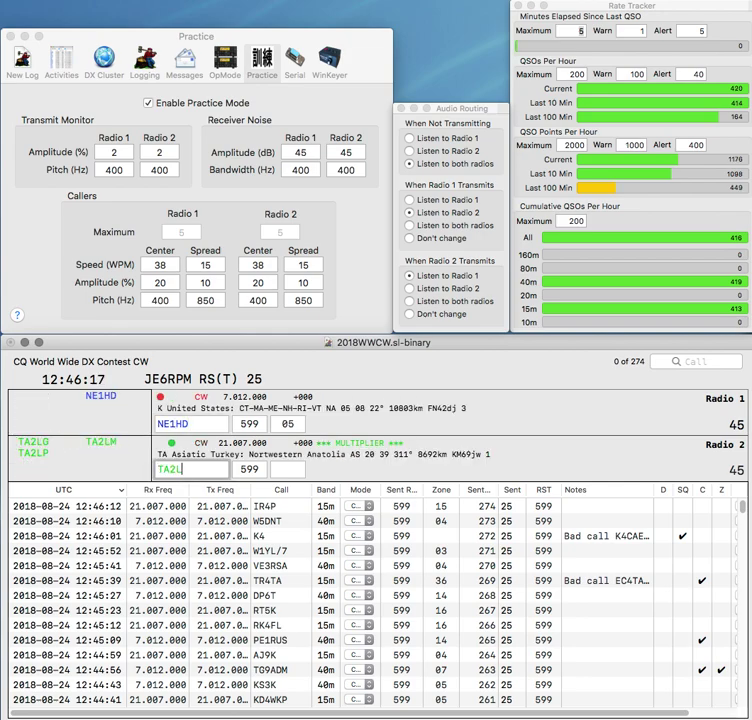
type("SD")
key("Return")
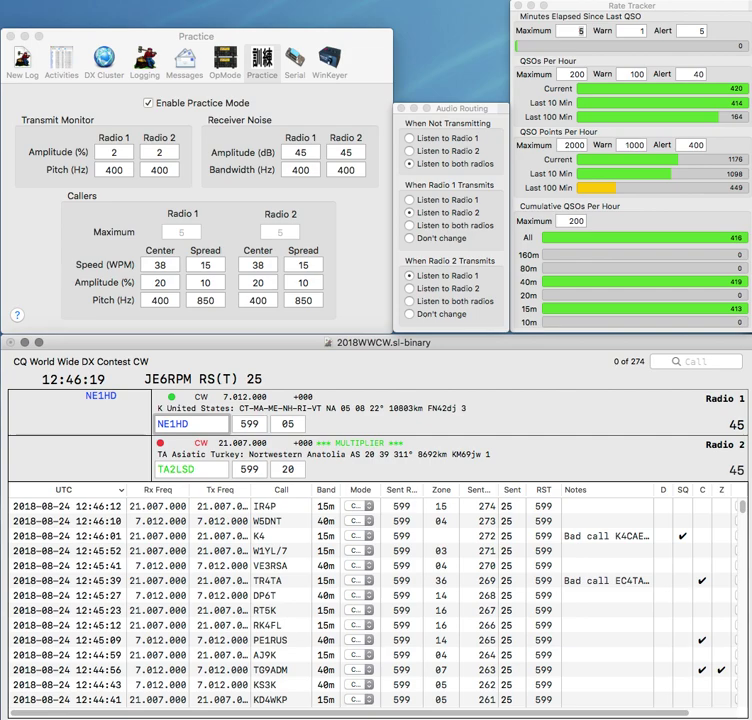
key("Return")
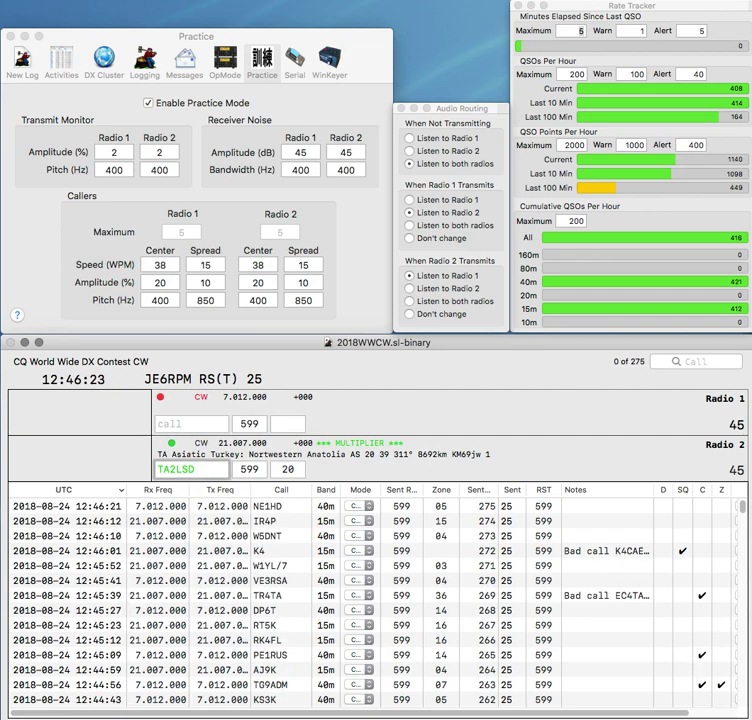
key("BackSpace")
type("3")
key("Return")
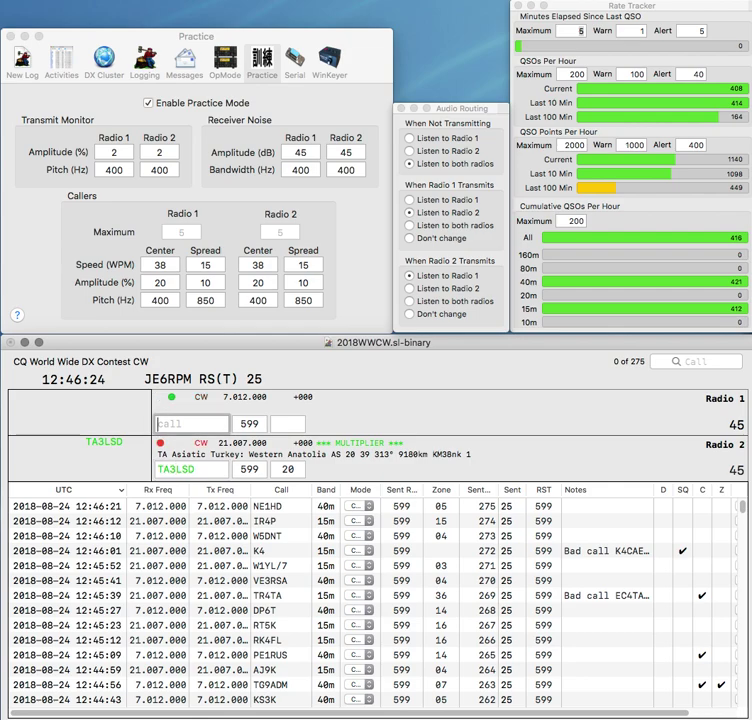
type("N0")
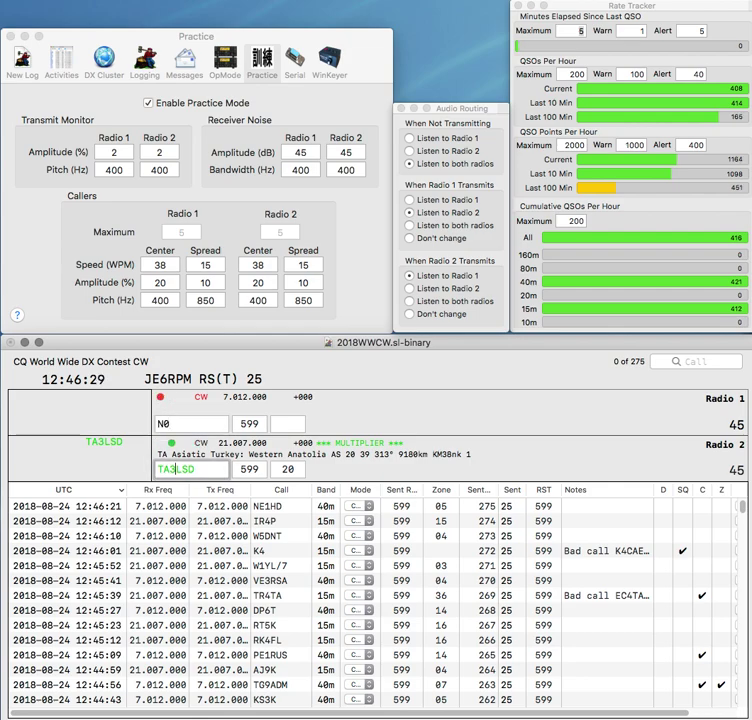
key("Return")
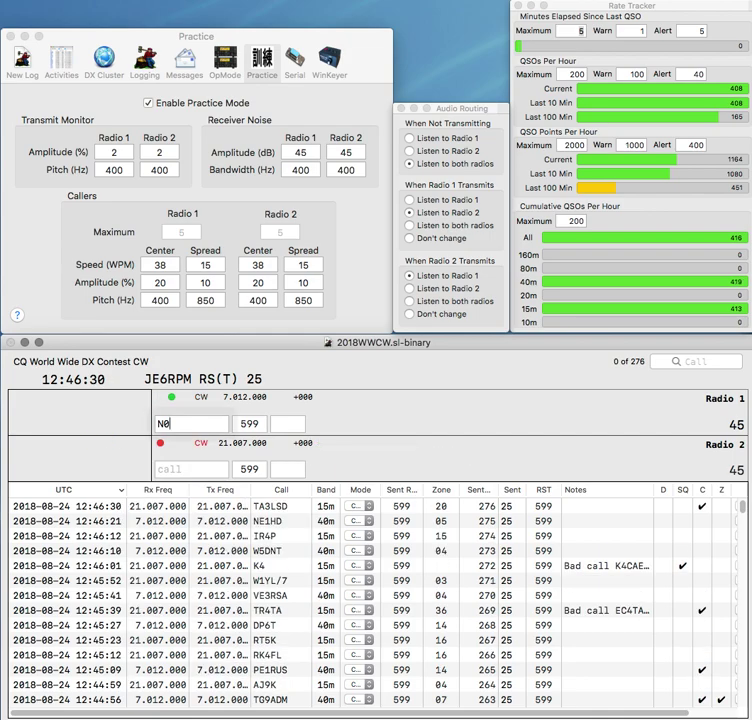
type("JK")
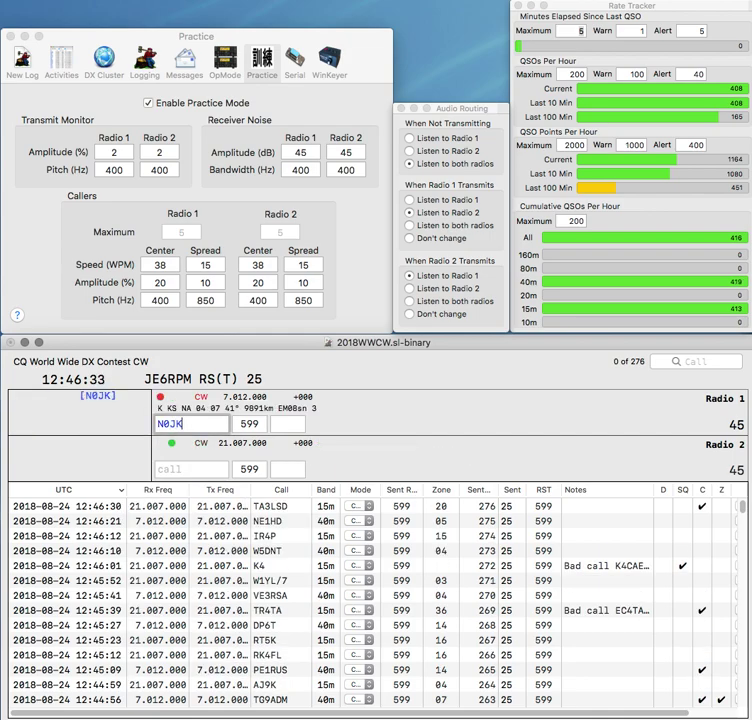
key("Return")
type("KC7ITP")
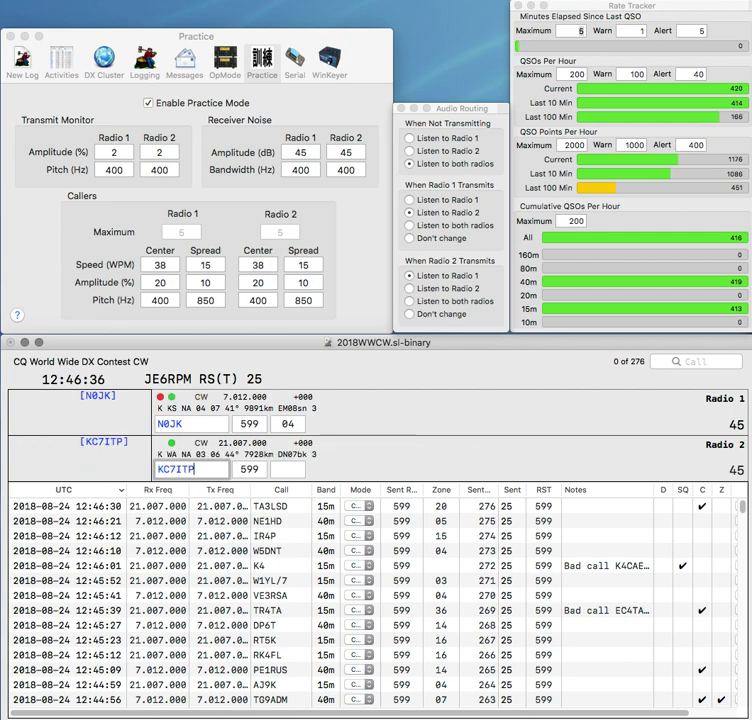
key("Return")
left_click(193, 467)
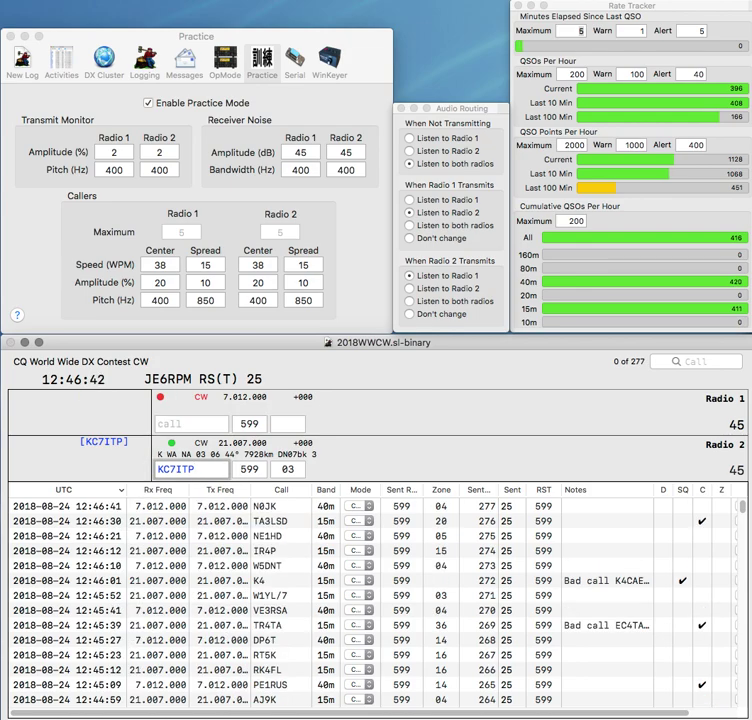
- Log KC7ITP, and send the partial call DL on Radio 1 and PA2TA on Radio 2
key("Return")
type("DL")
type("PA2TA")
key("Return")
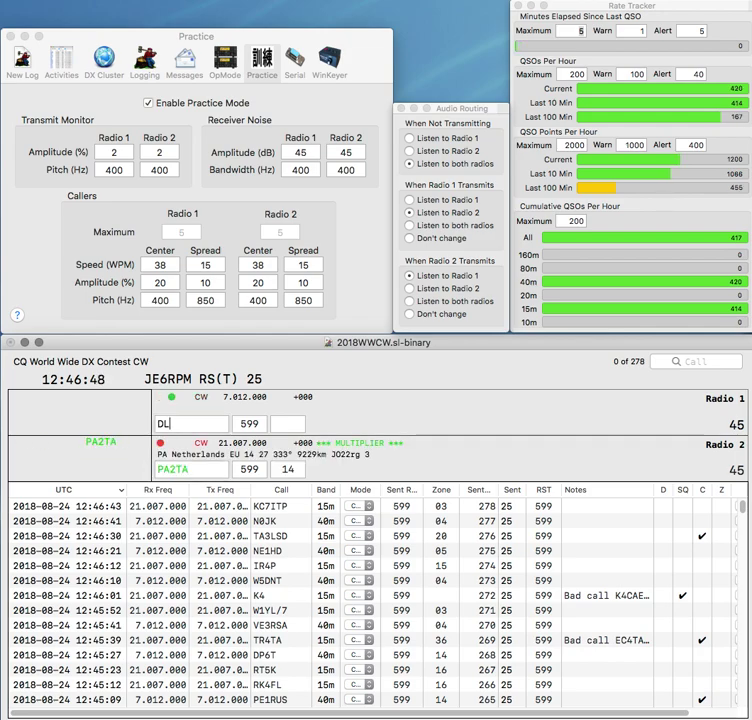
type("1")
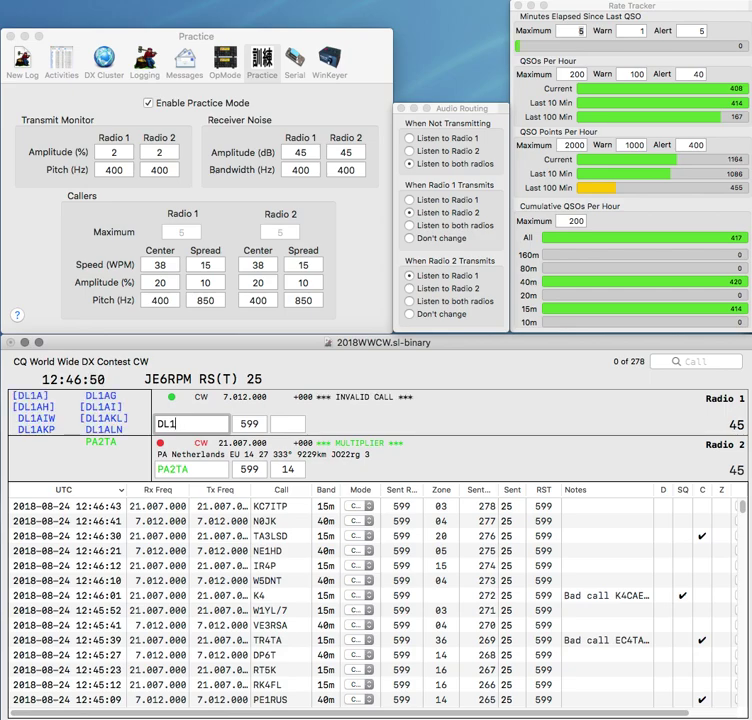
type("EL")
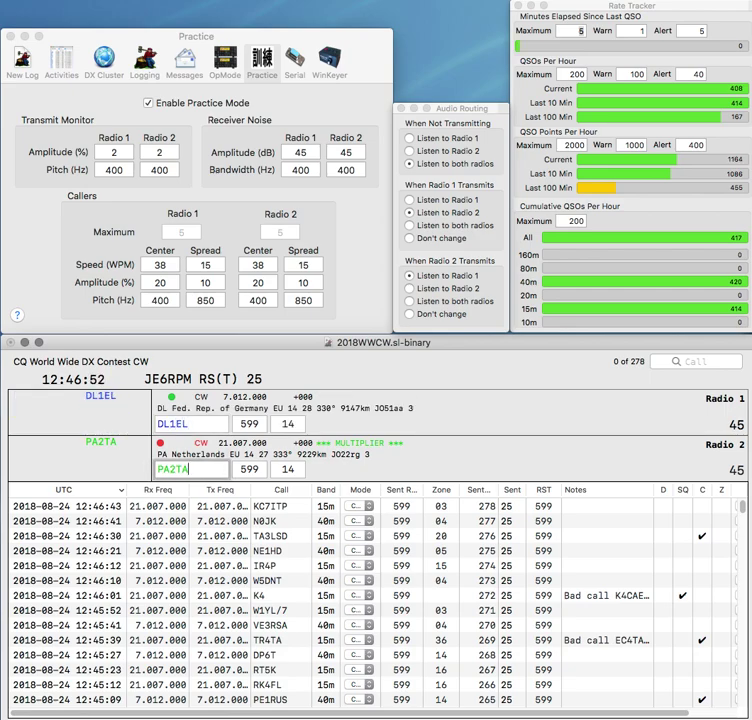
key("Return")
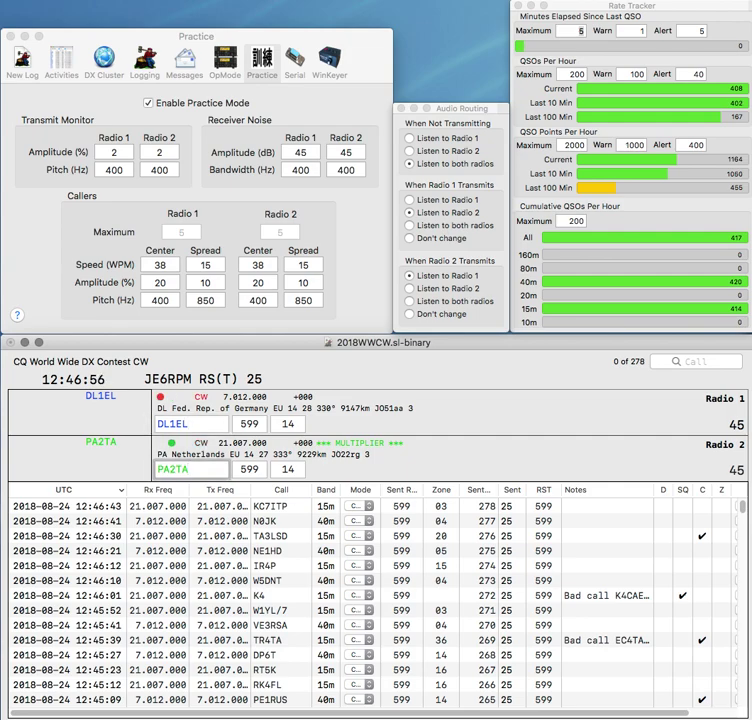
left_click(190, 424)
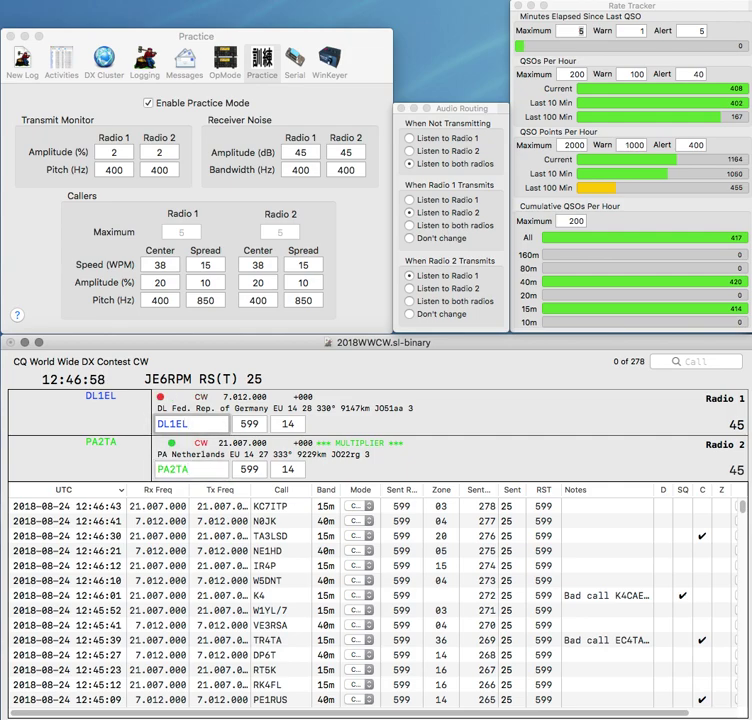
key("Return")
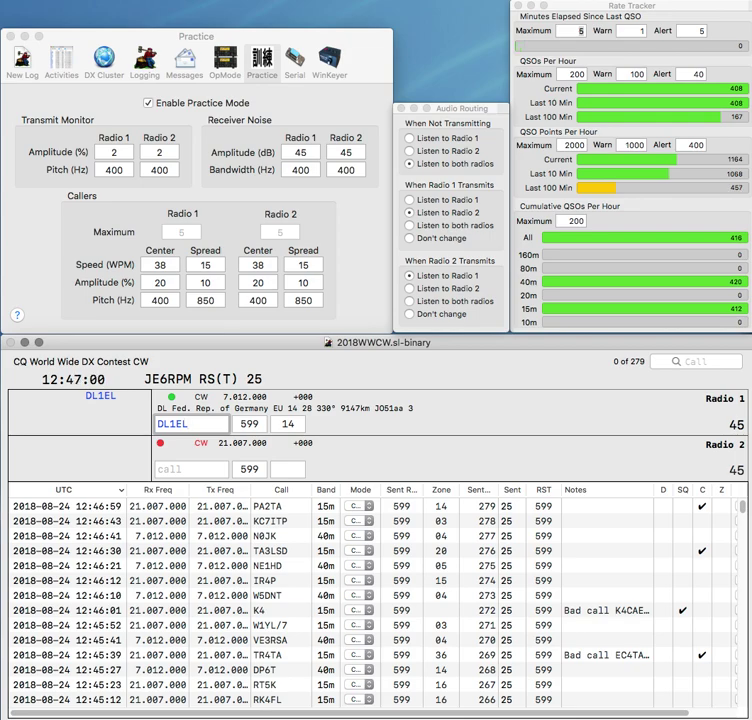
key("Return")
type("UR5YDH")
key("Return")
type("2ZA")
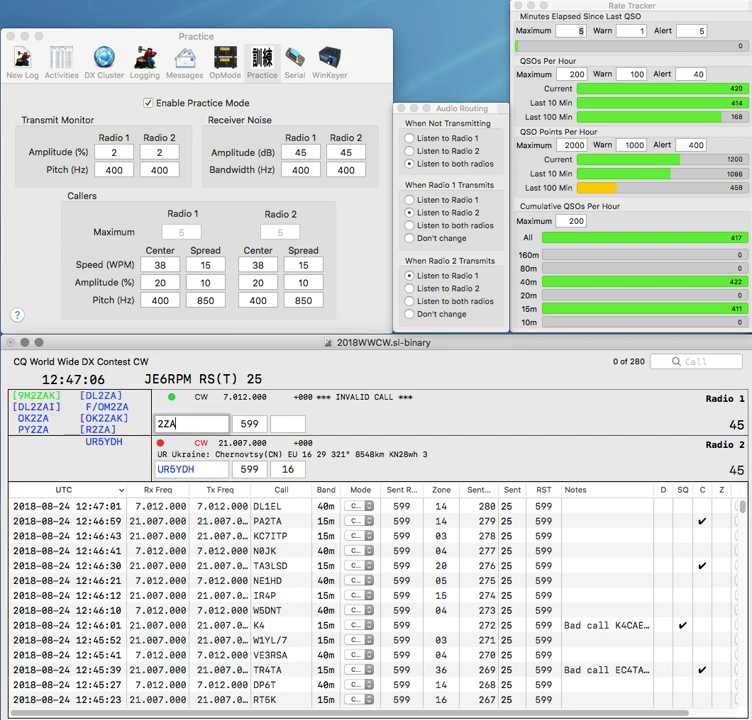
key("grave")
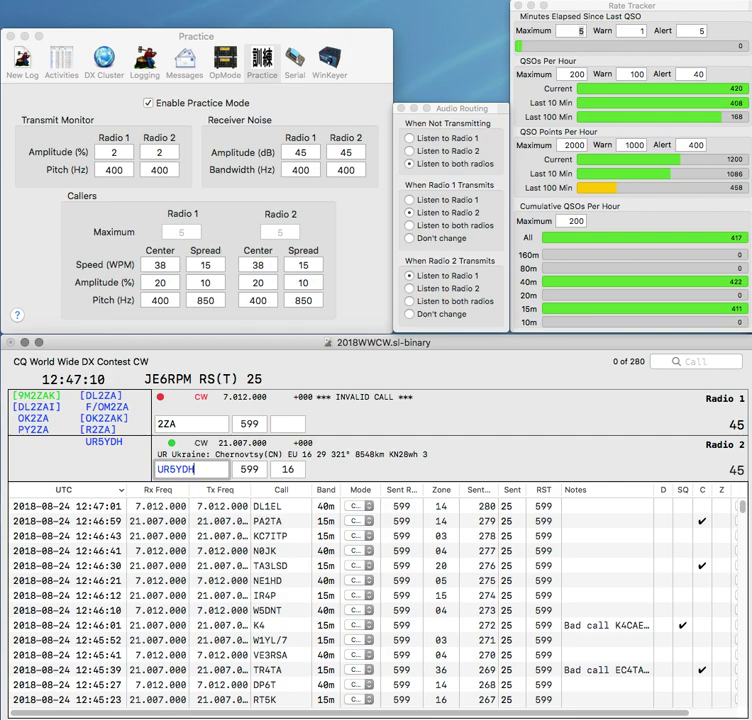
key("Return")
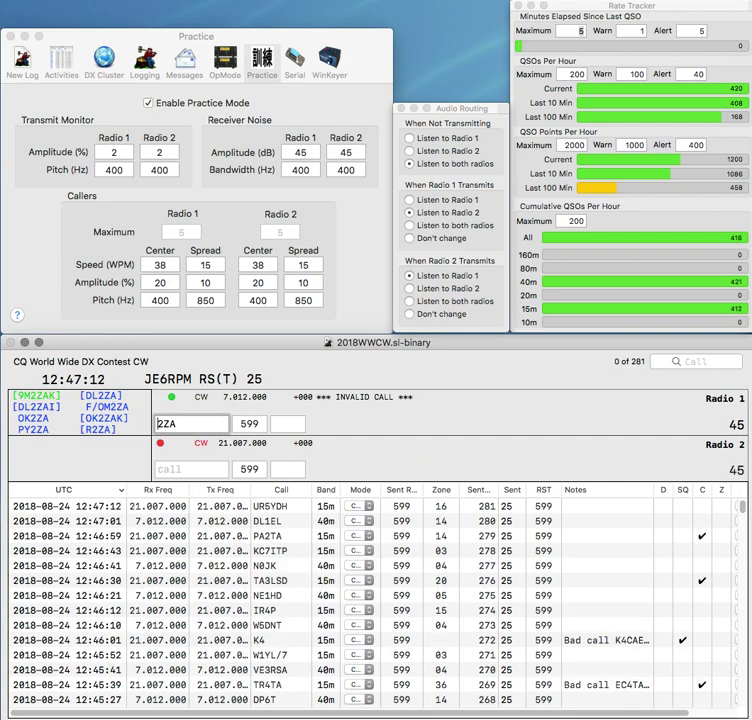
type("UY")
key("Return")
type("EA8ZT")
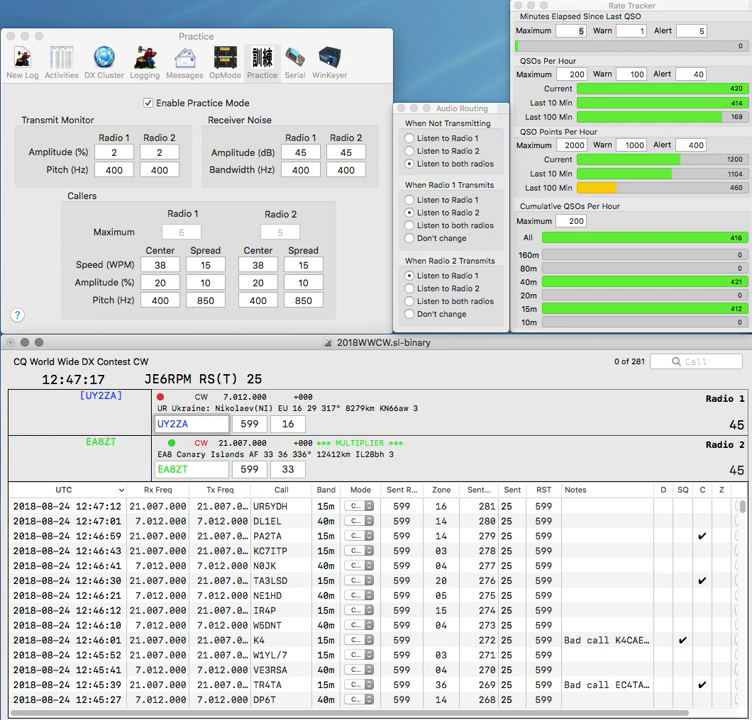
key("Return")
key("Return")
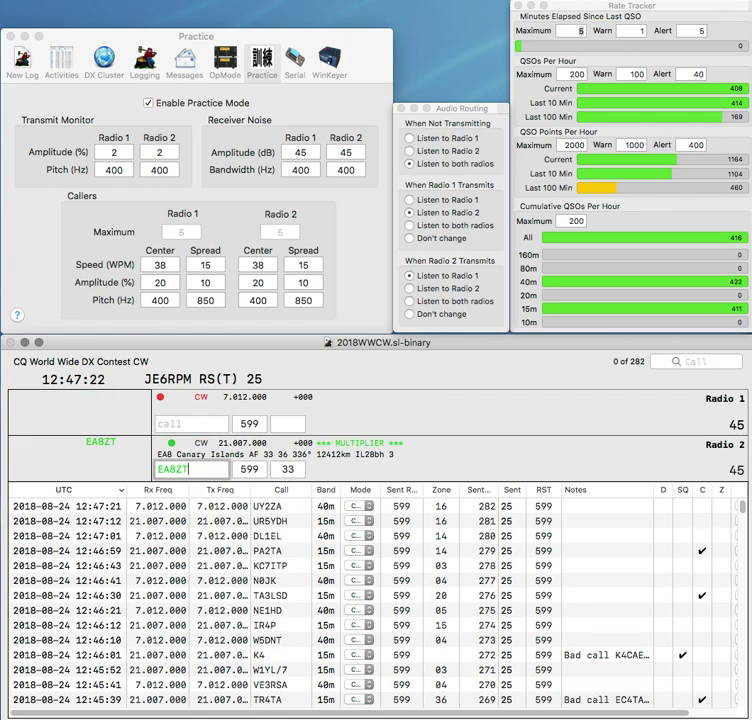
key("Return")
type("W")
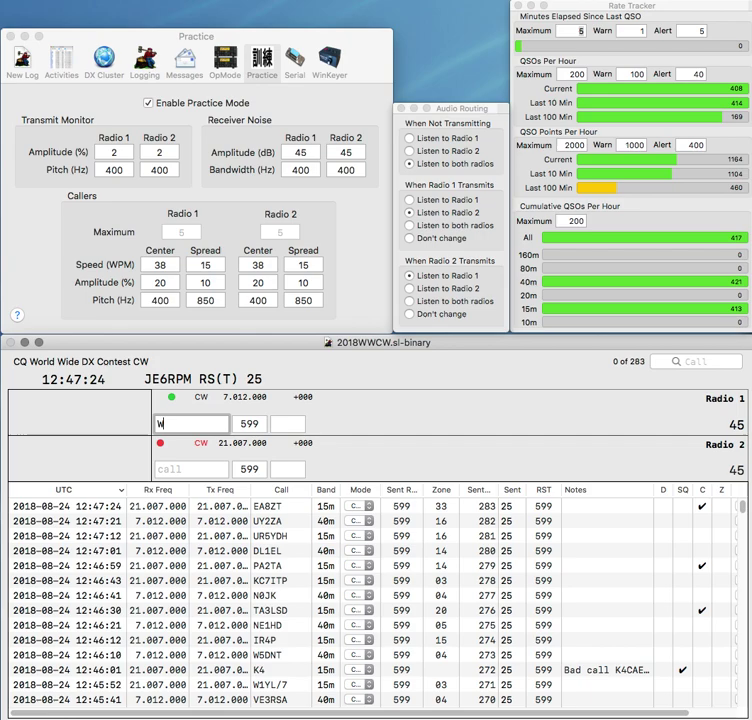
type("6UDO")
key("Return")
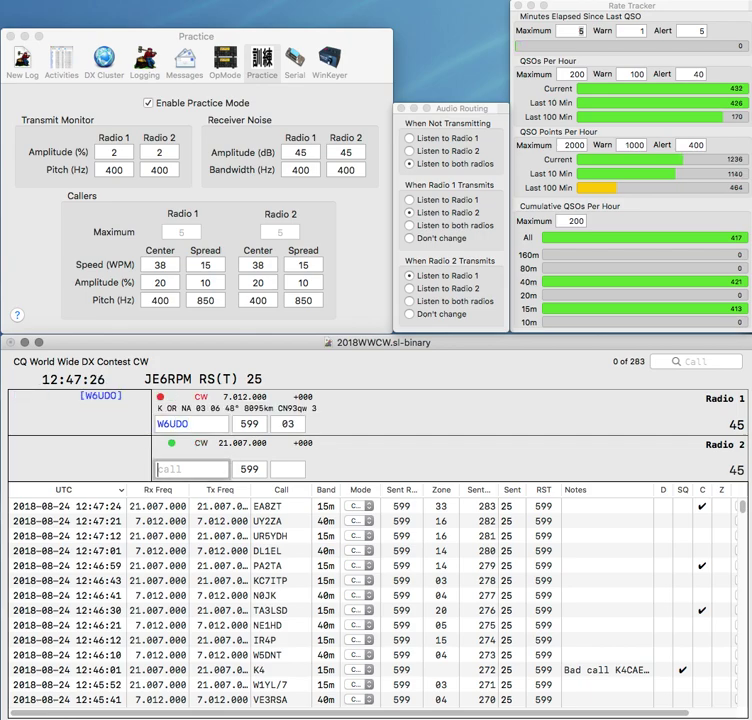
type("KE4")
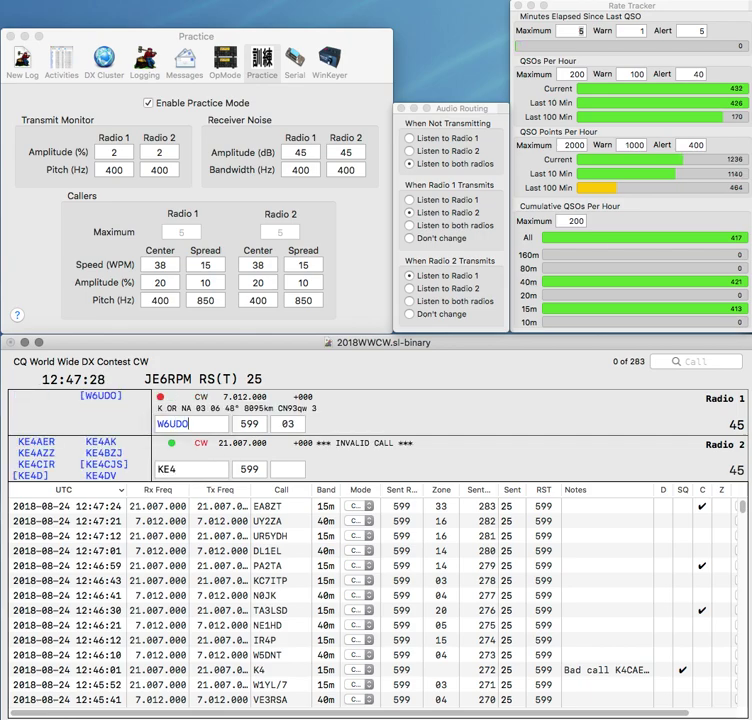
key("Return")
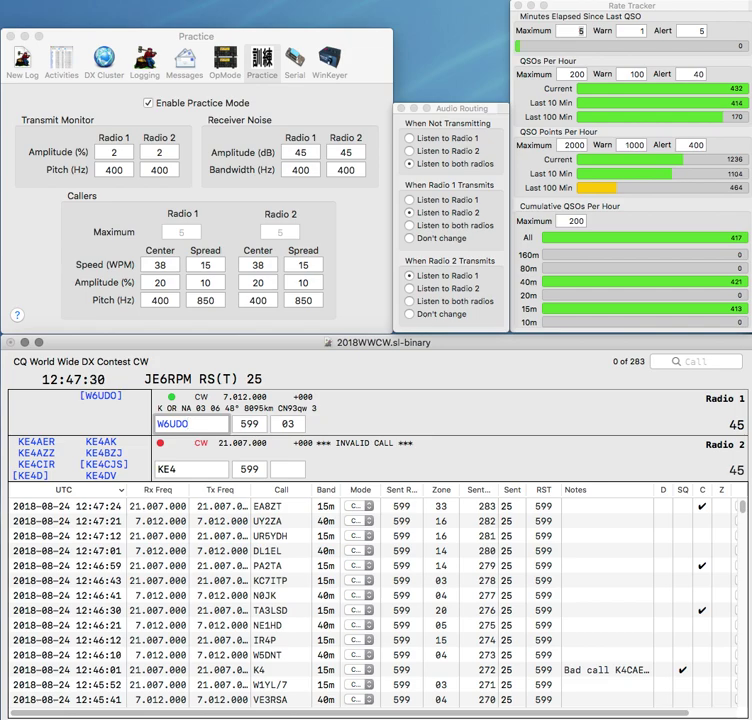
key("Return")
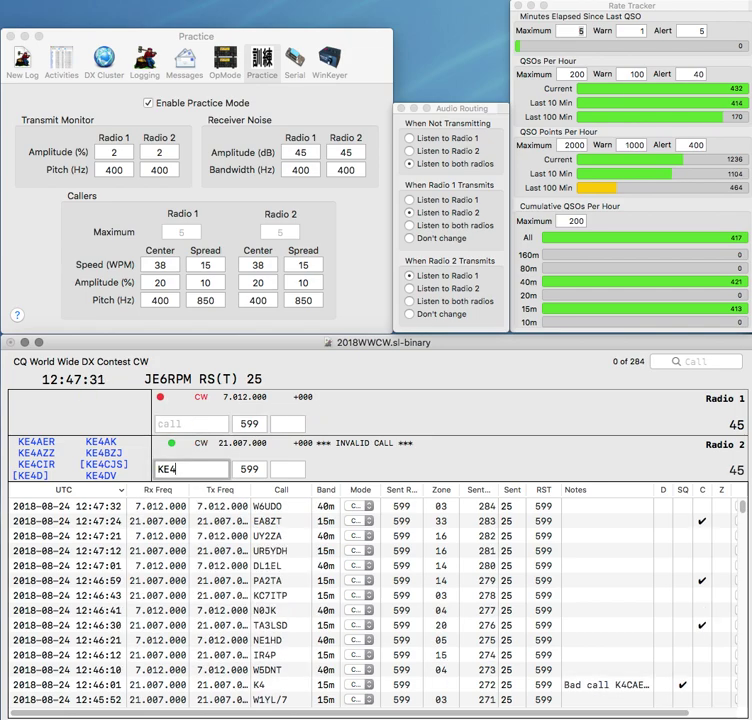
type("KE4KEF")
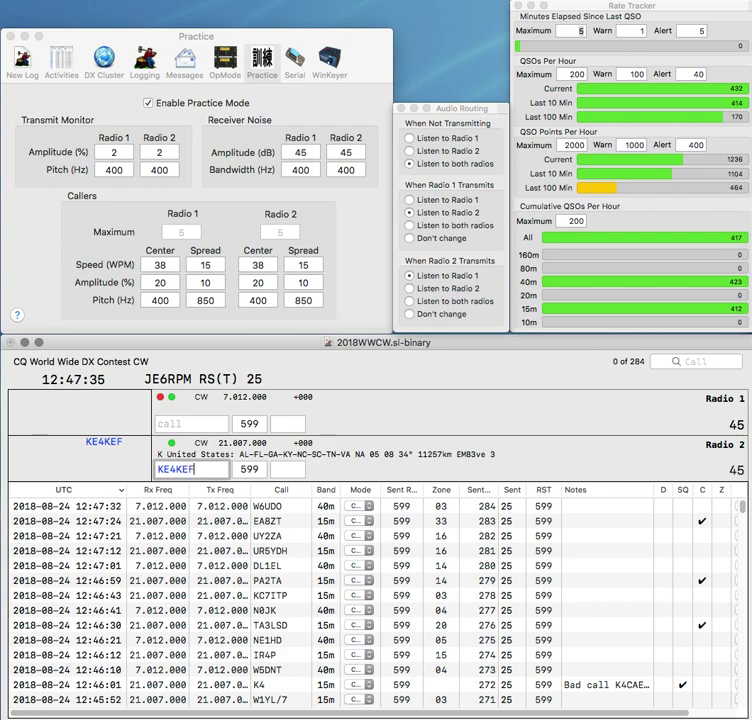
key("Return")
type("0T")
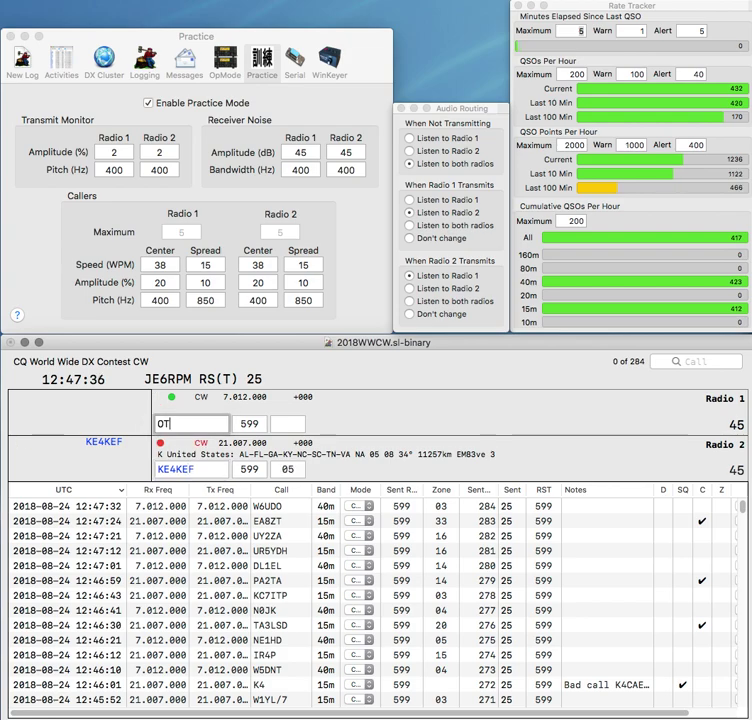
type("2X")
key("Return")
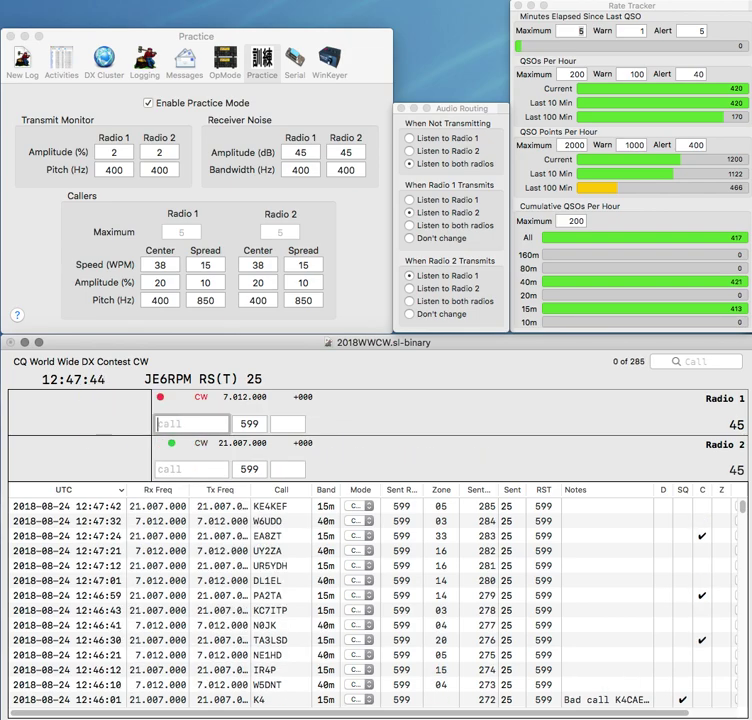
- Send and log W5FMH on Radio 2, and send the partial call TK on Radio 1
type("W5FMH")
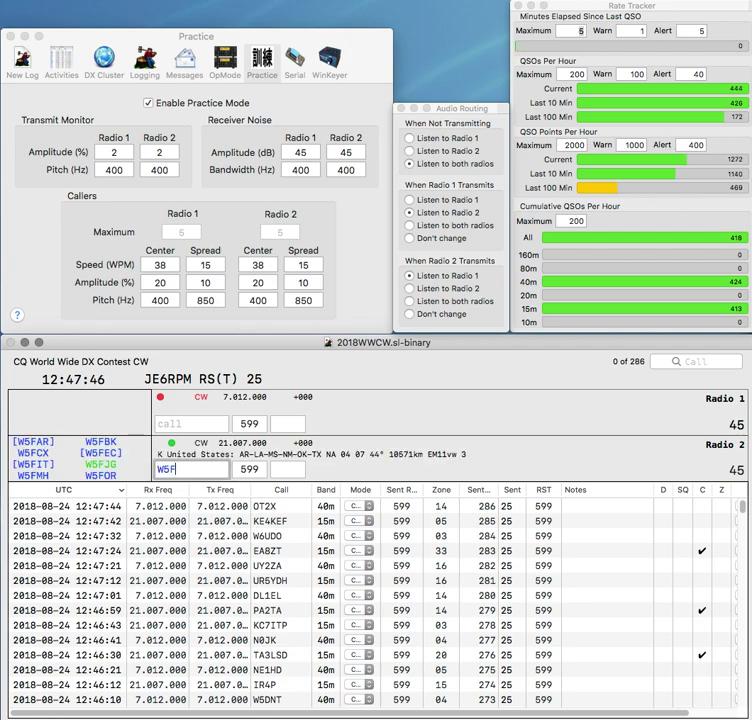
key("Return")
type("TK")
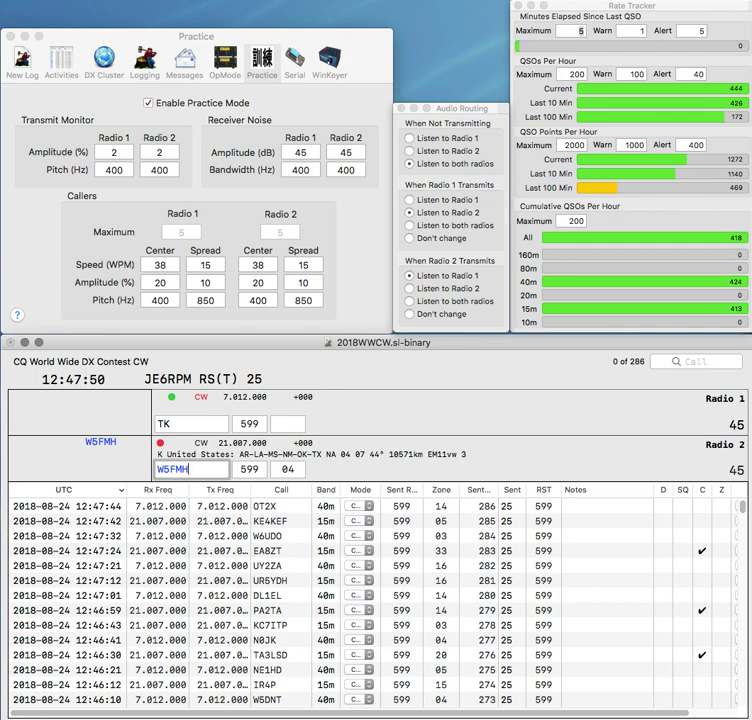
key("Return")
type("N")
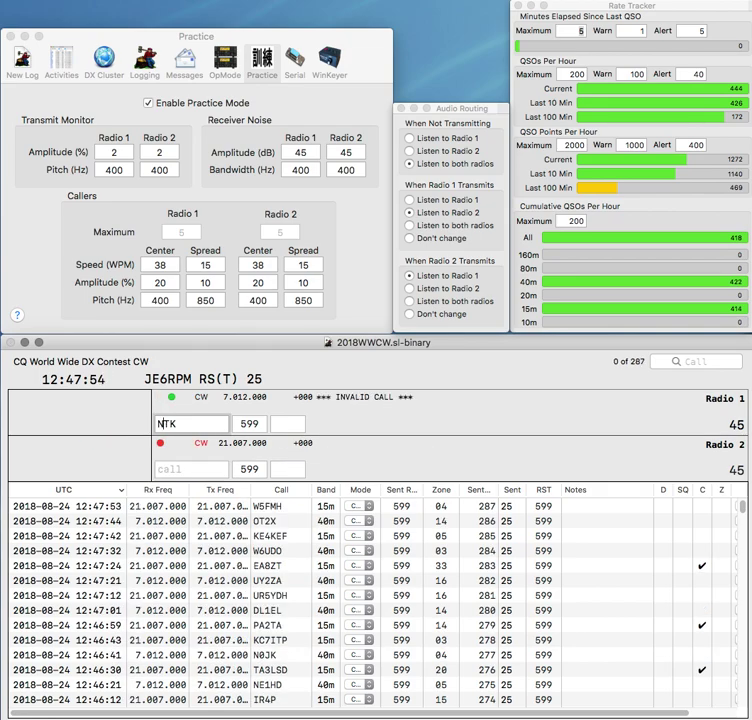
type("7")
key("Return")
type("E")
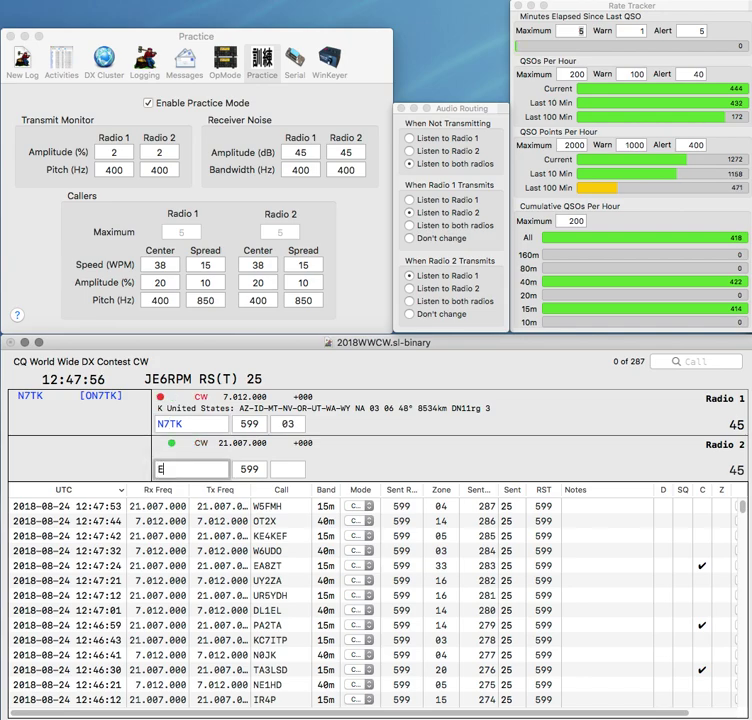
type("A3GL")
type("E")
key("BackSpace")
type("EL")
key("Return")
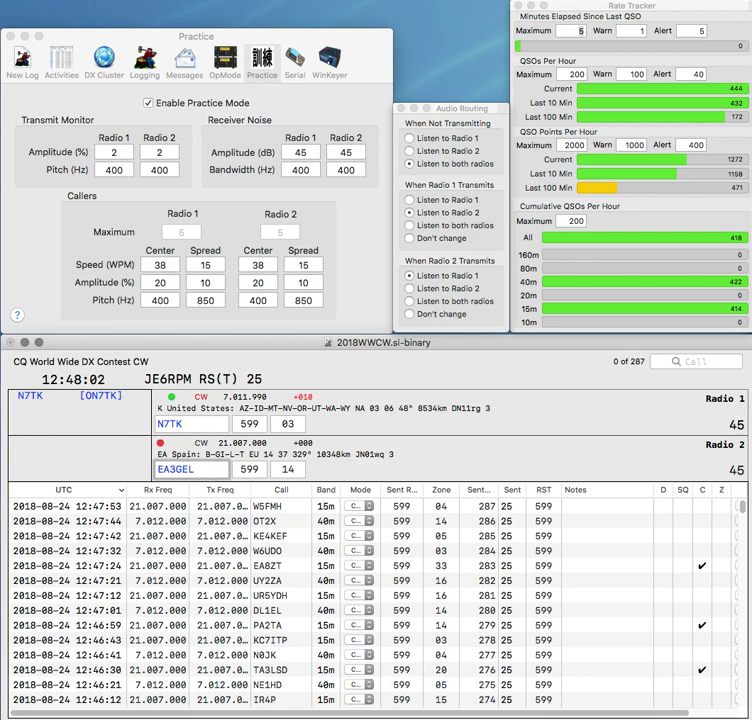
key("Return")
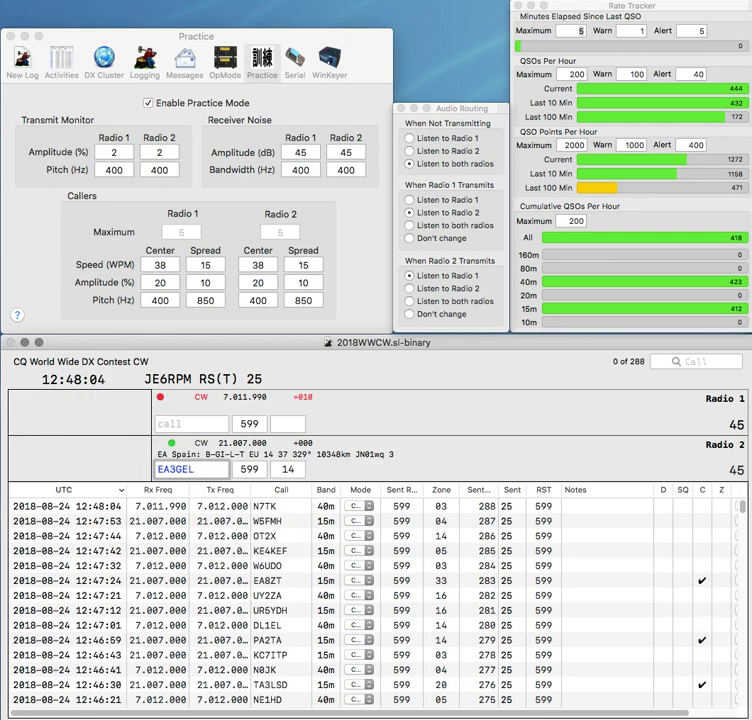
key("BackSpace")
type("4")
key("Return")
type("W")
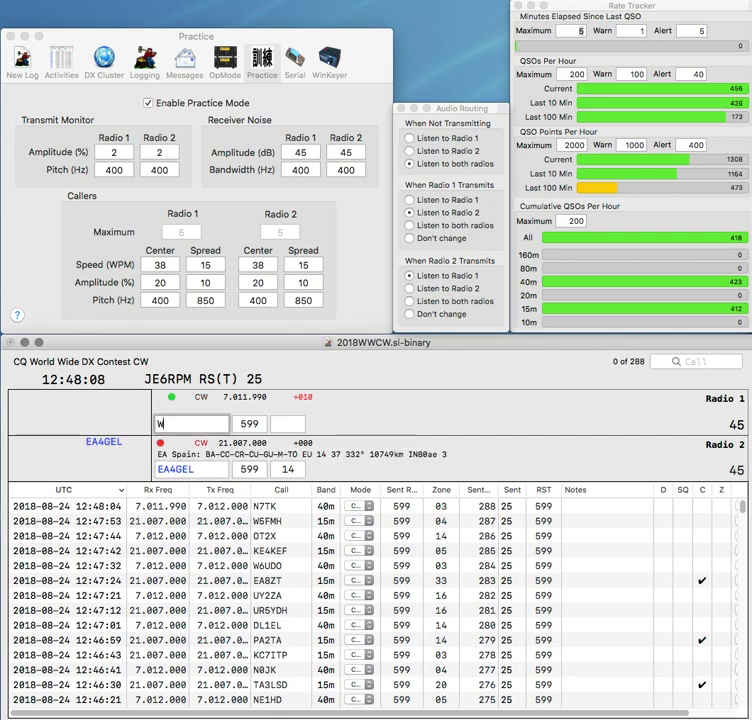
key("BackSpace")
type("HE")
key("BackSpace")
key("BackSpace")
type("EA")
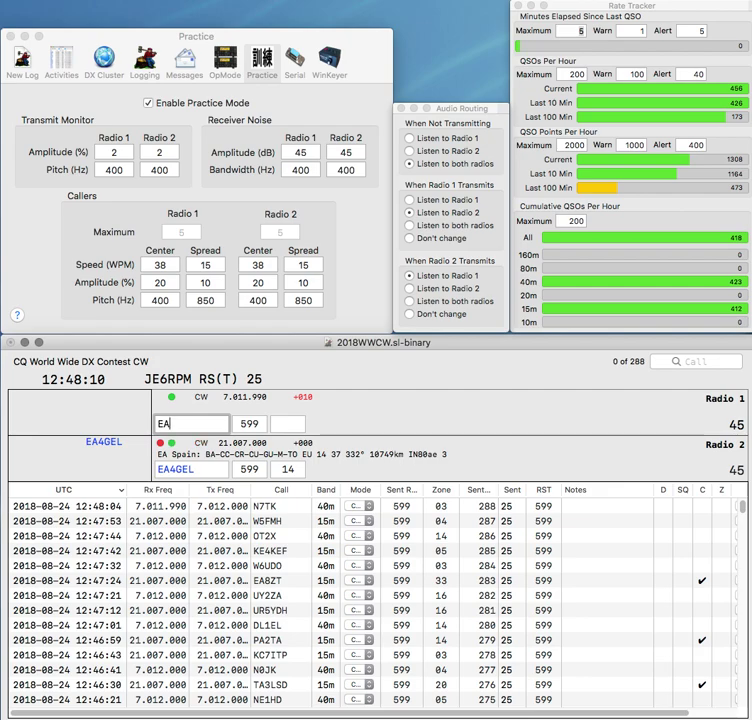
type("4")
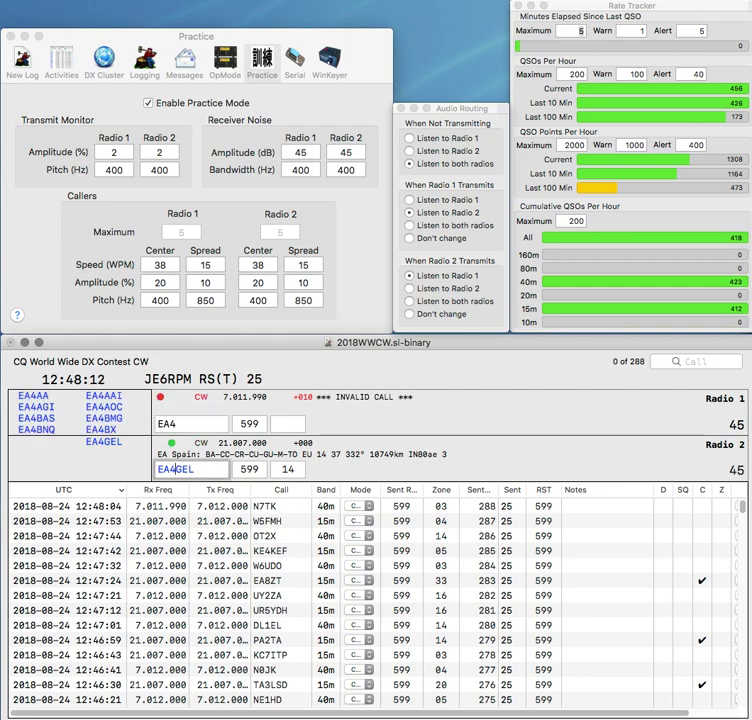
key("Return")
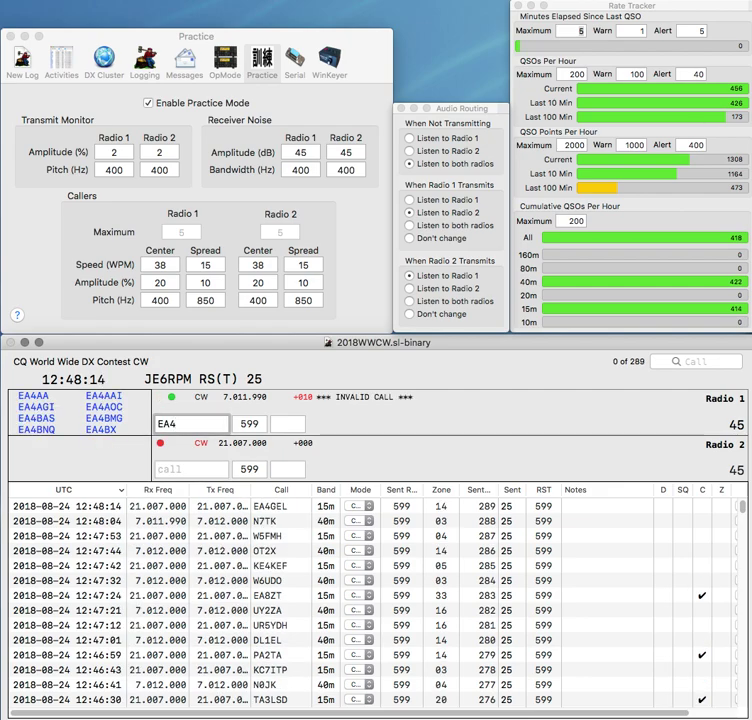
- Change Radio 1's partial call to EA5F and send it, and send the partial call 6DS on Radio 2
key("BackSpace")
type("5F")
key("Return")
type("6DS")
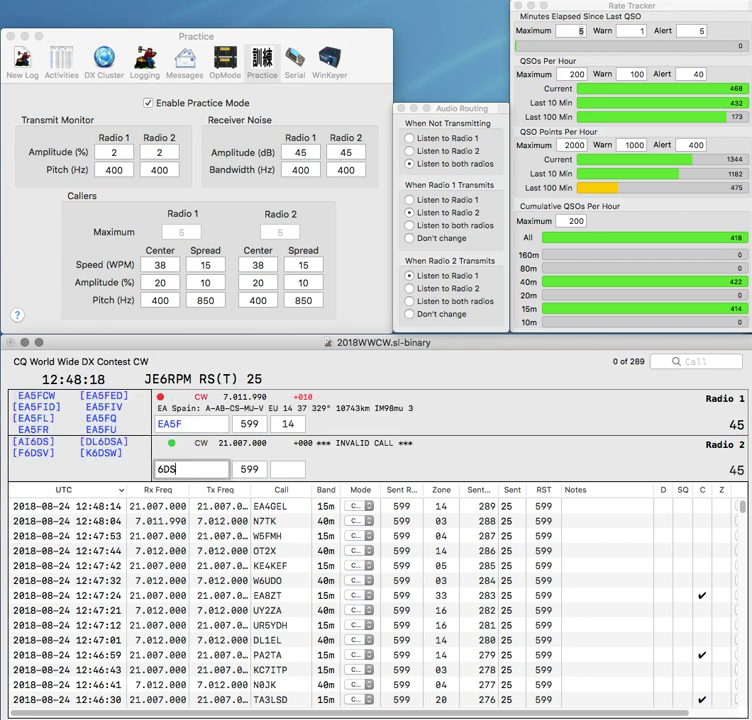
key("Return")
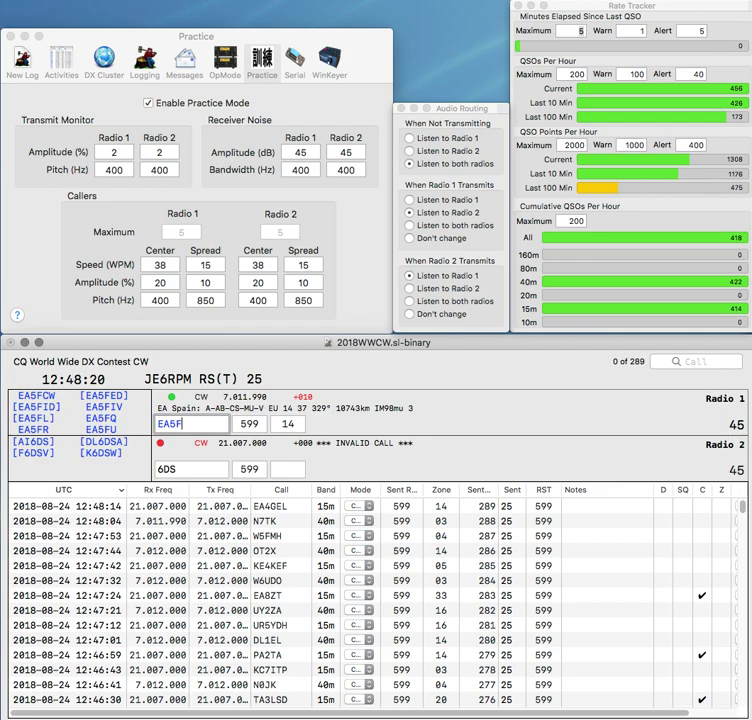
type("IV")
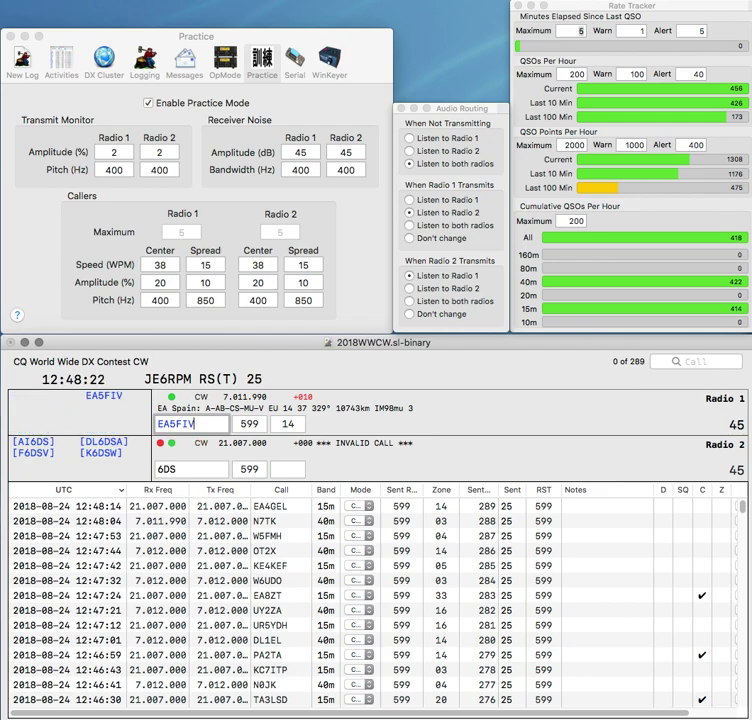
key("Return")
type("AI")
key("Return")
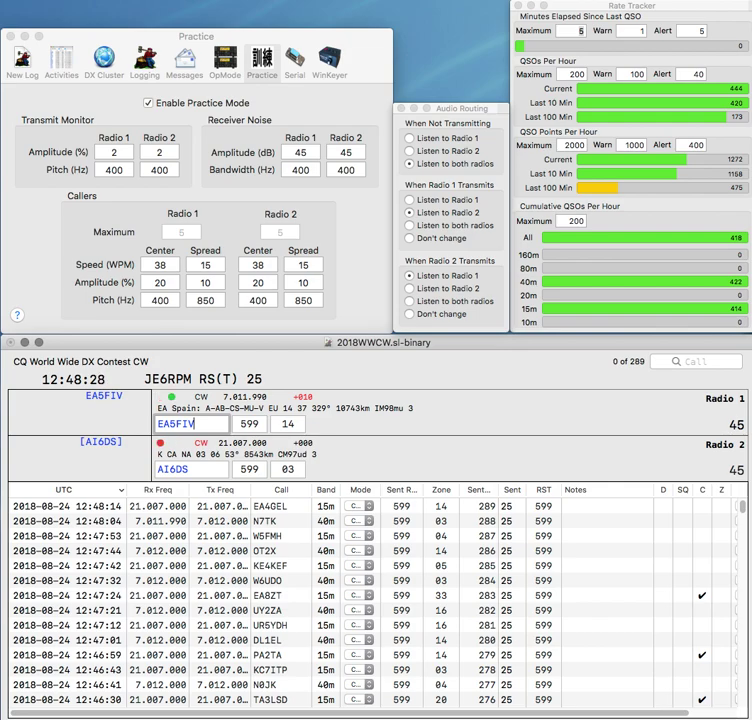
key("Return")
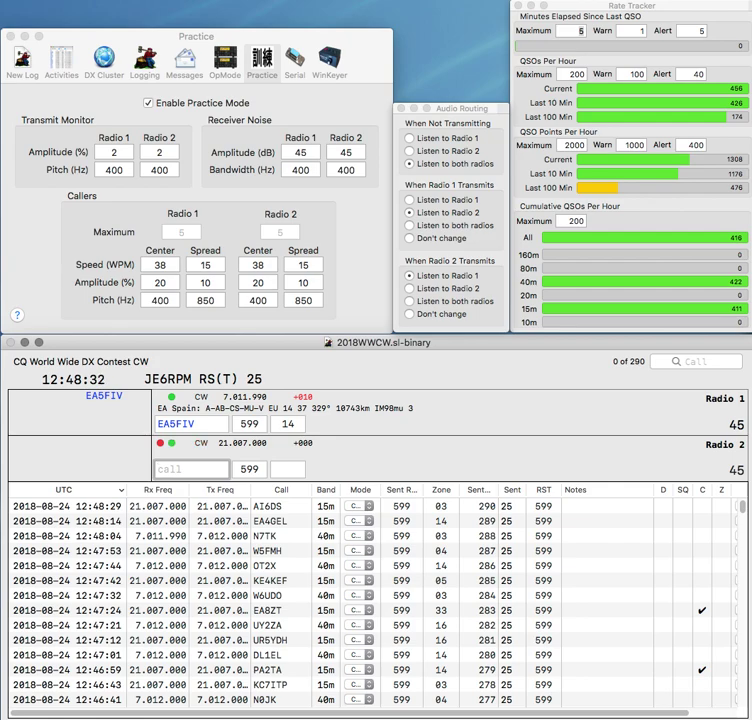
key("Return")
- Send and log PU2ULN on Radio 2, and send the partial call TJ on Radio 1
type("PU2")
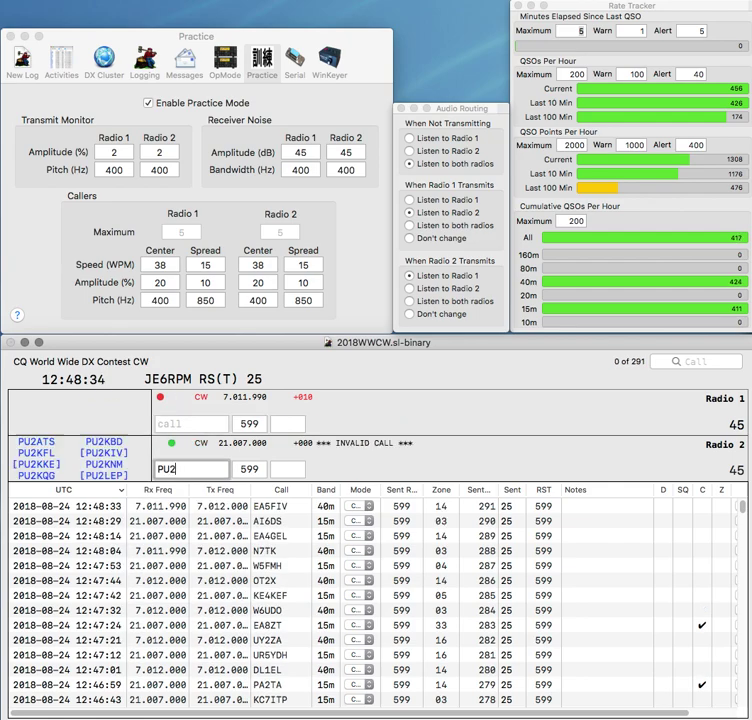
type("ULN")
key("Return")
type("T")
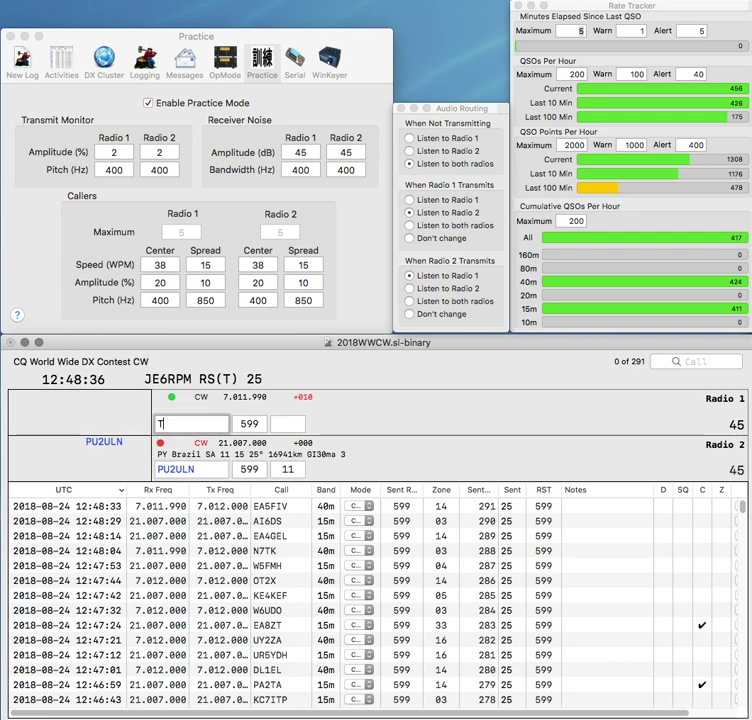
key("Down")
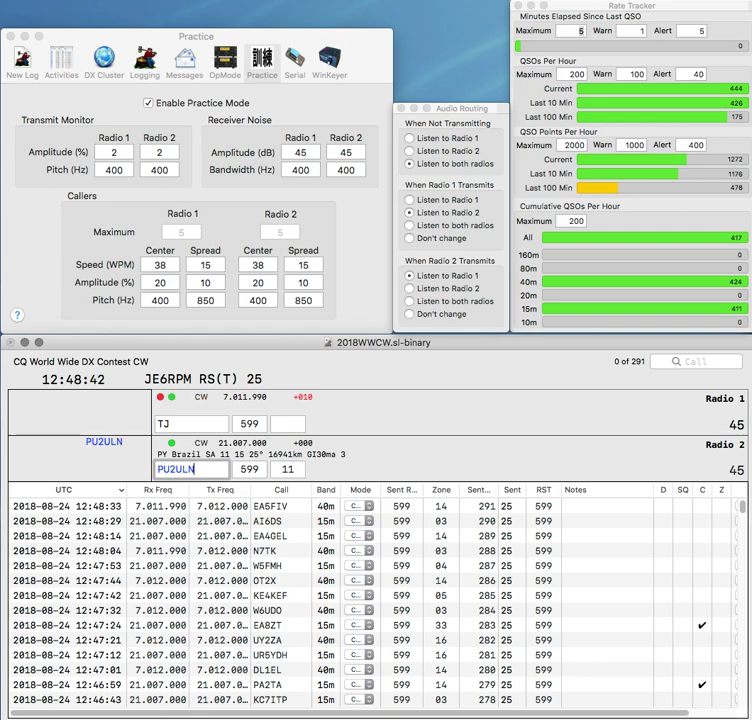
key("Return")
type("3X")
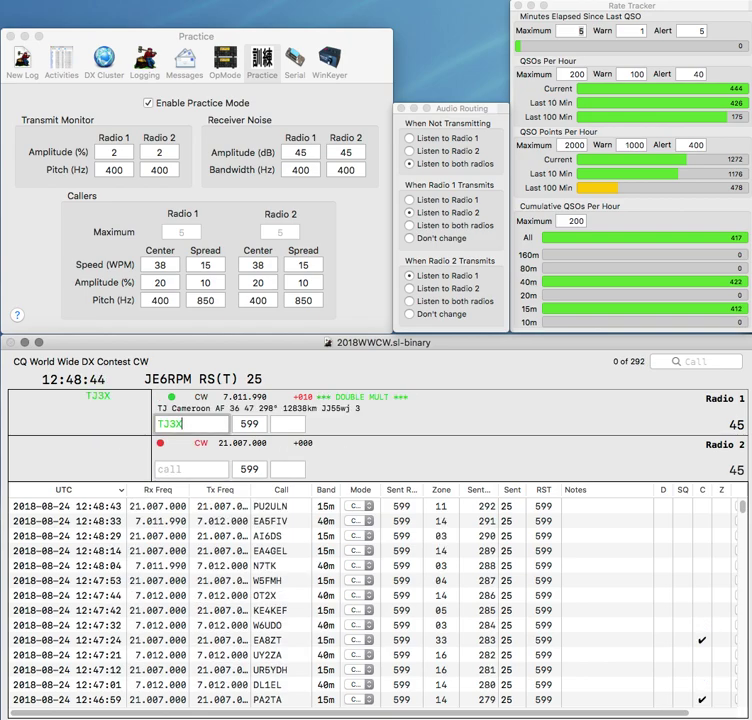
key("Return")
type("K")
key("BackSpace")
type("W6ZBF")
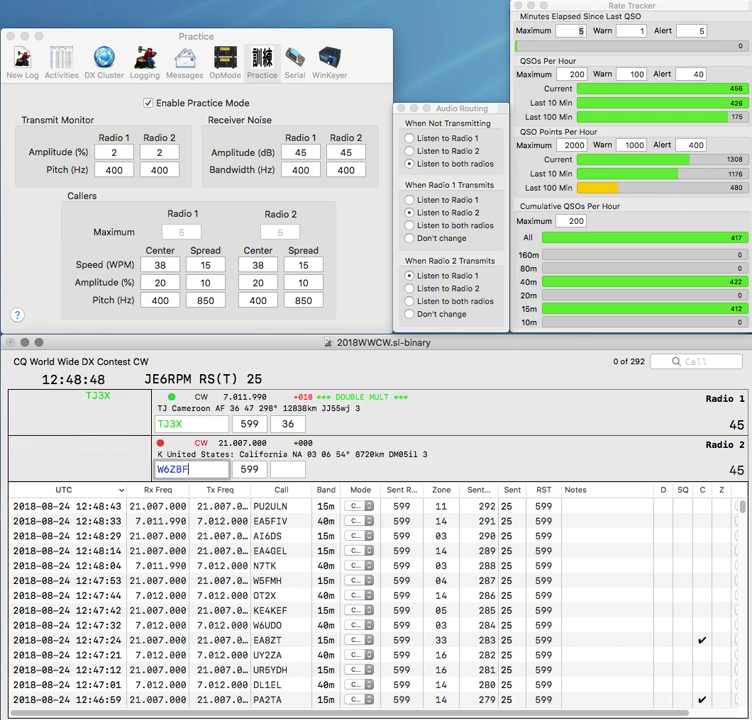
key("Return")
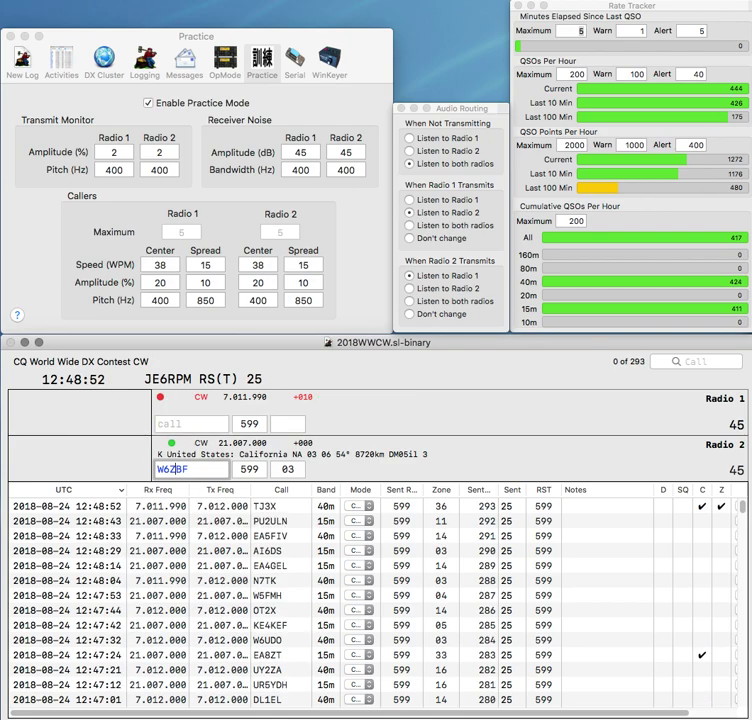
key("BackSpace")
type("Q")
key("Return")
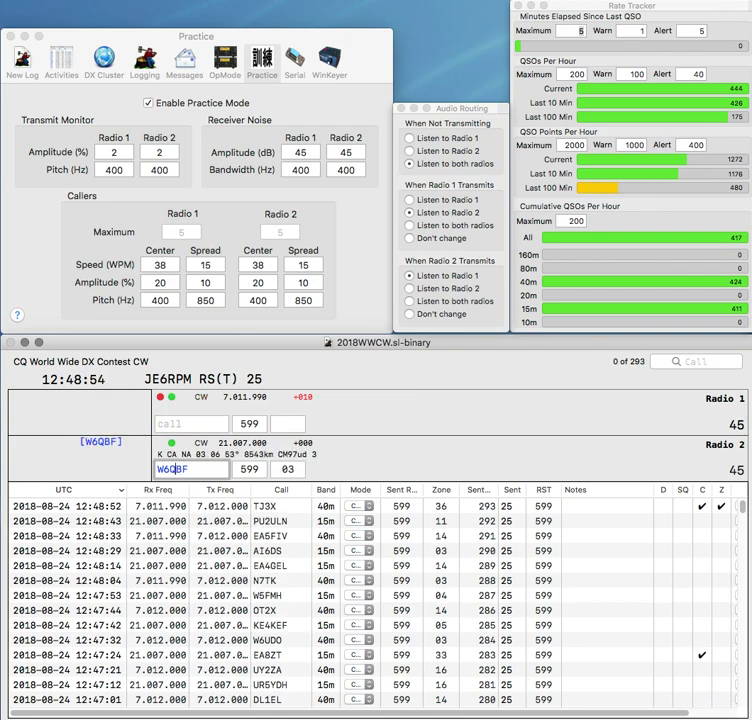
type("72V")
key("Left")
key("Left")
key("Left")
key("Delete")
type("KZ")
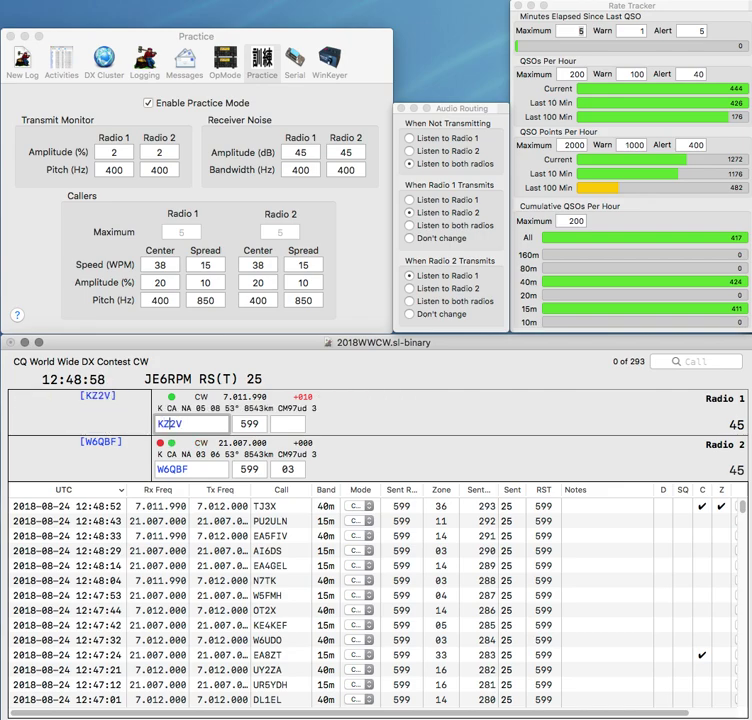
key("Return")
key("Return")
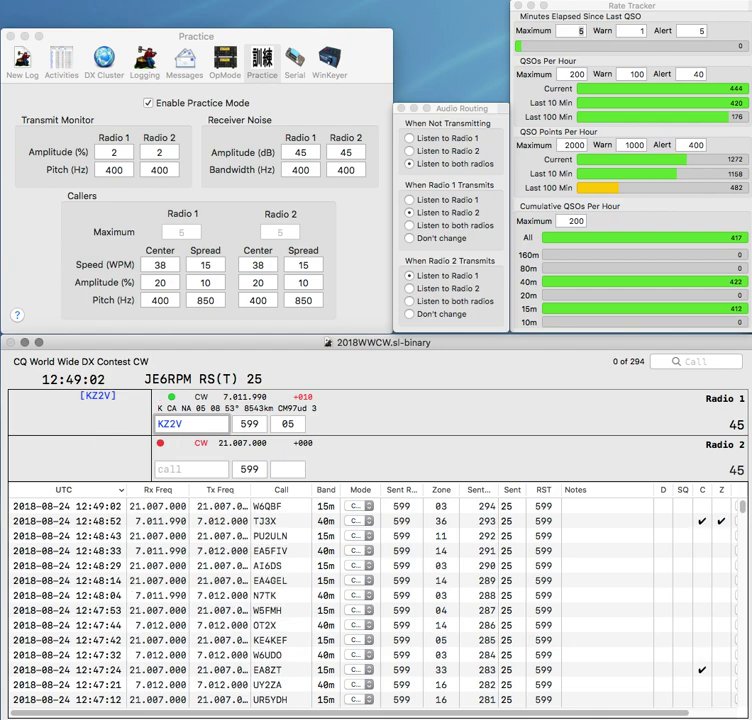
key("Return")
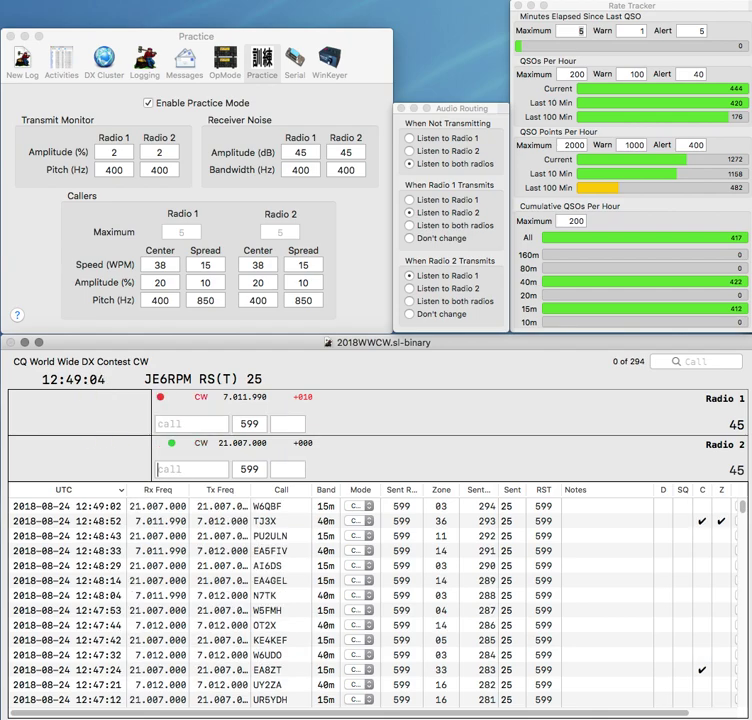
- Send the partial calls K2 on Radio 2 and W on Radio 1
type("K2")
key("Return")
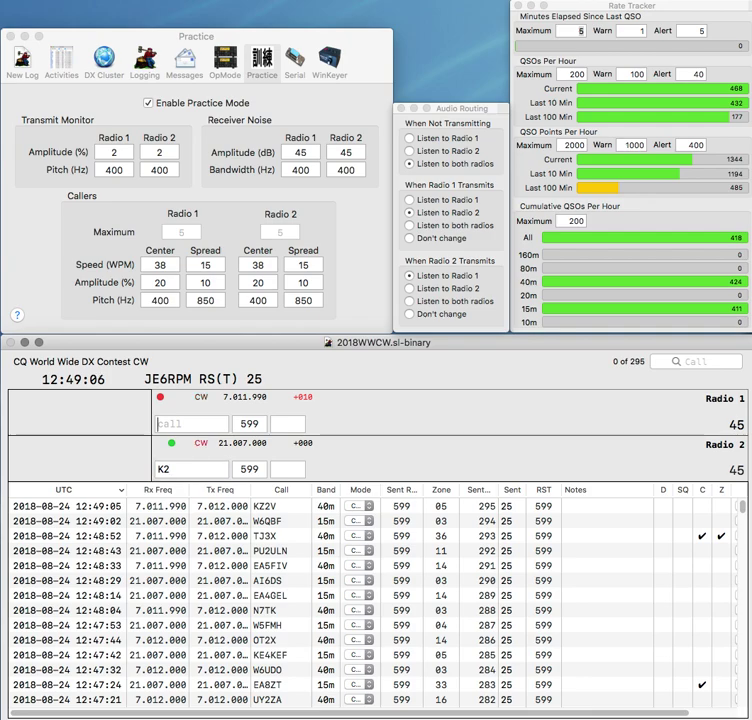
type("W")
key("Return")
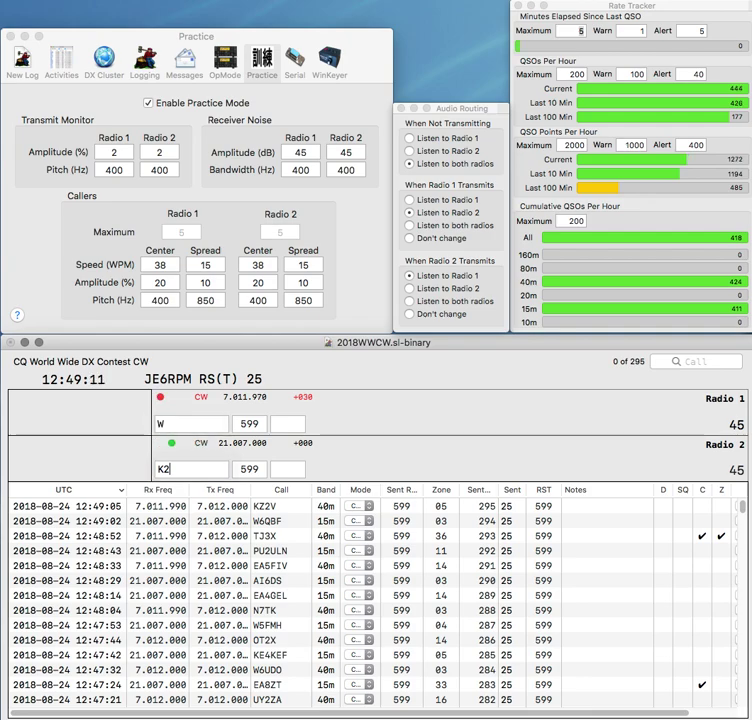
type("DSW")
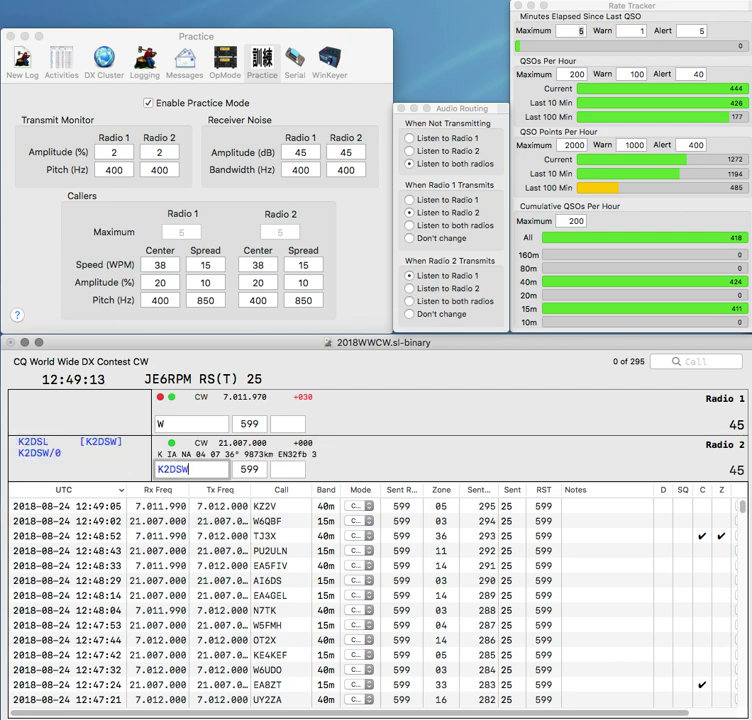
key("Tab")
type("04")
key("Return")
key("BackSpace")
type("NN3W")
key("Return")
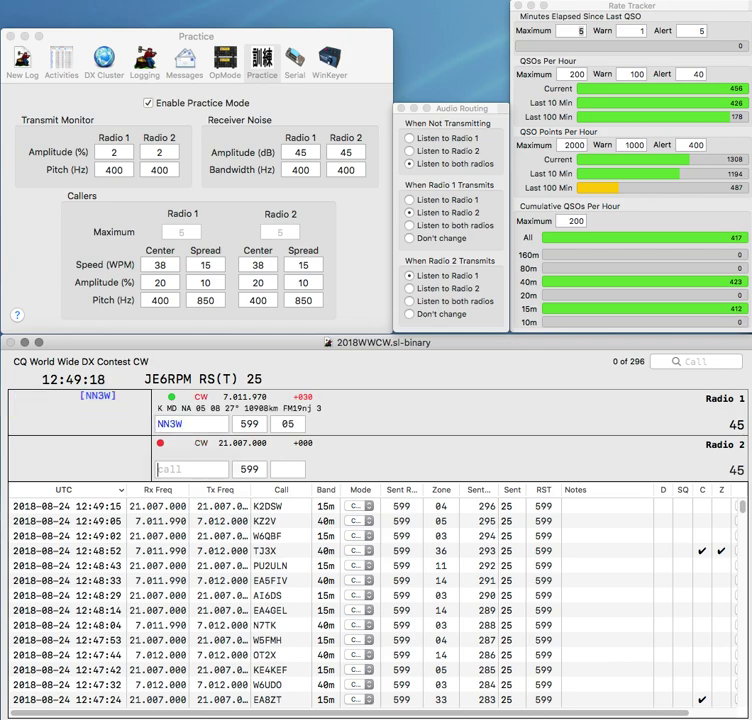
type("W0RK")
key("Return")
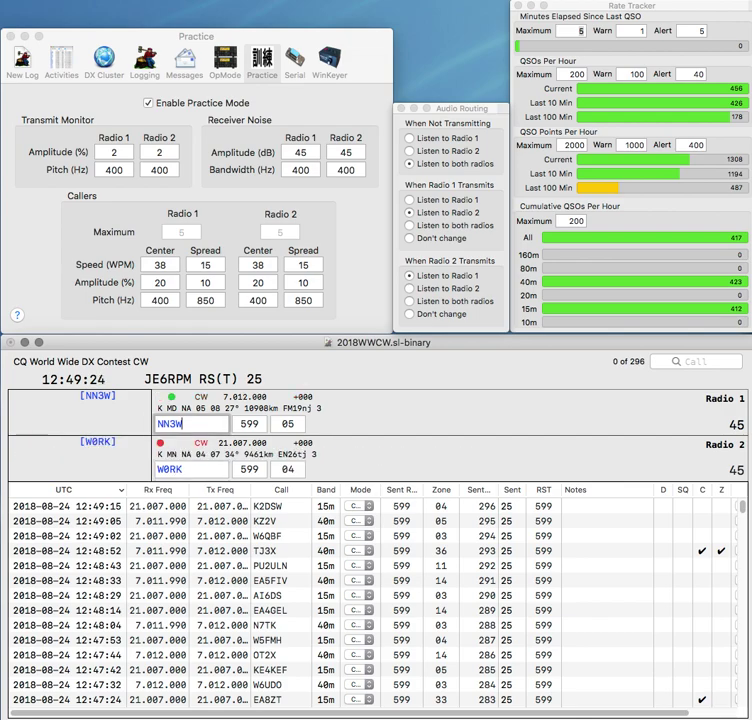
key("Return")
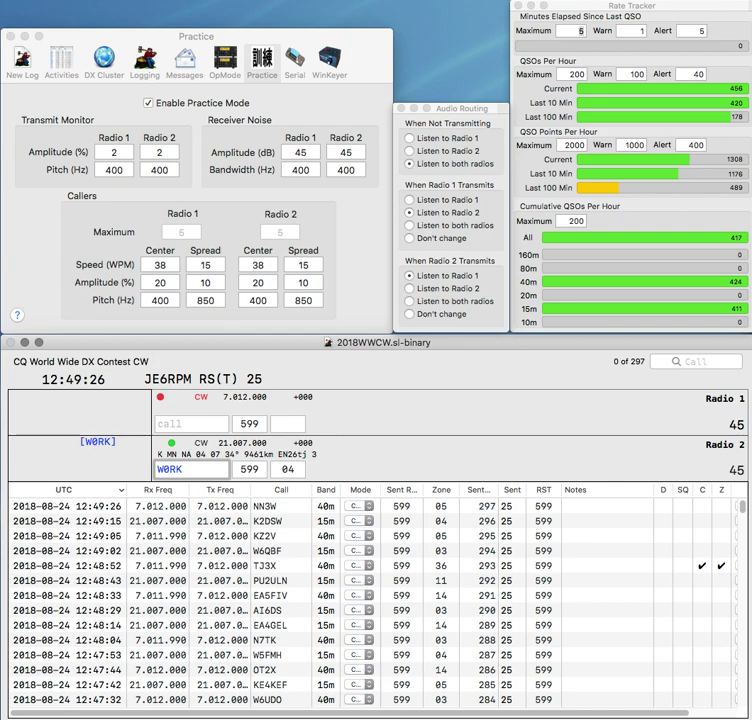
key("Return")
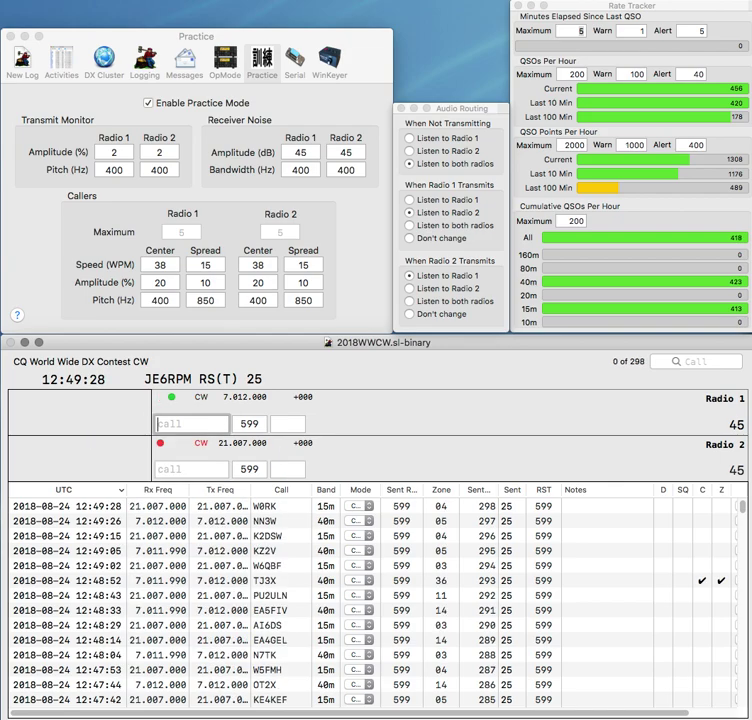
type("SM5CCT")
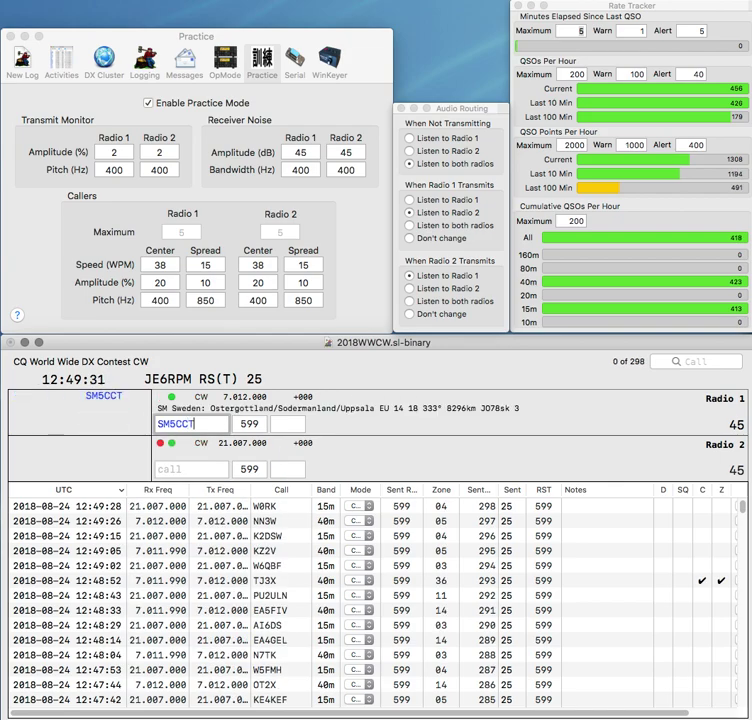
key("Return")
type("DK3WE")
key("Return")
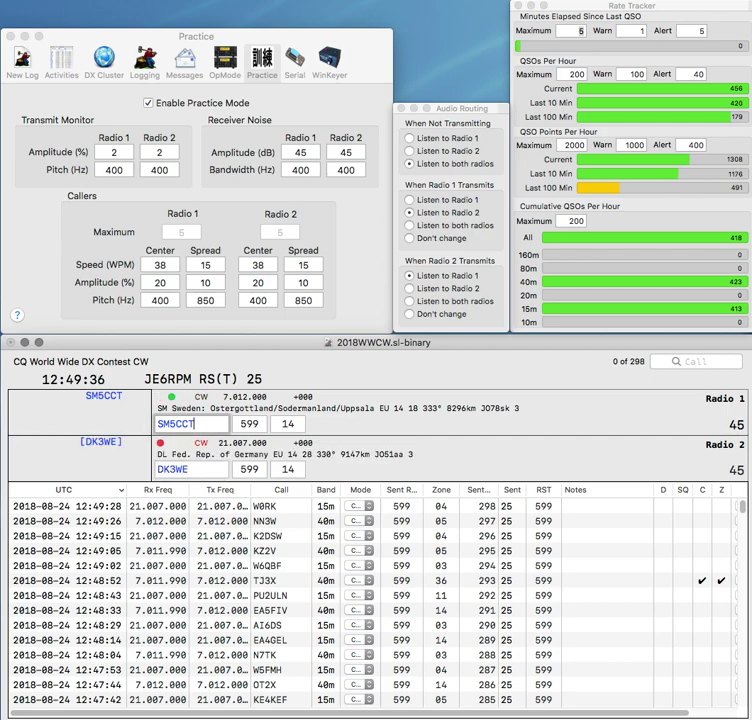
key("Return")
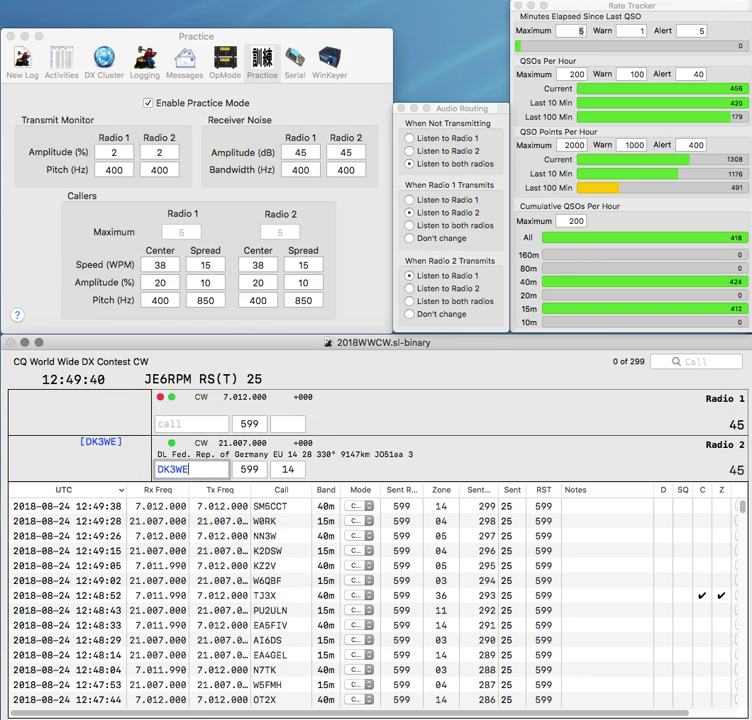
key("Return")
type("KE8CIO")
key("Return")
type("ZL1MRC")
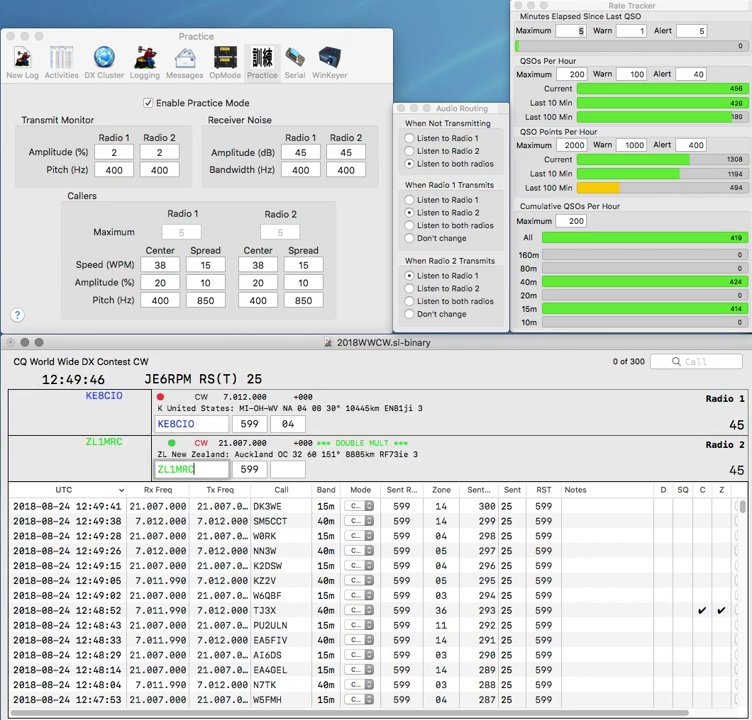
key("Return")
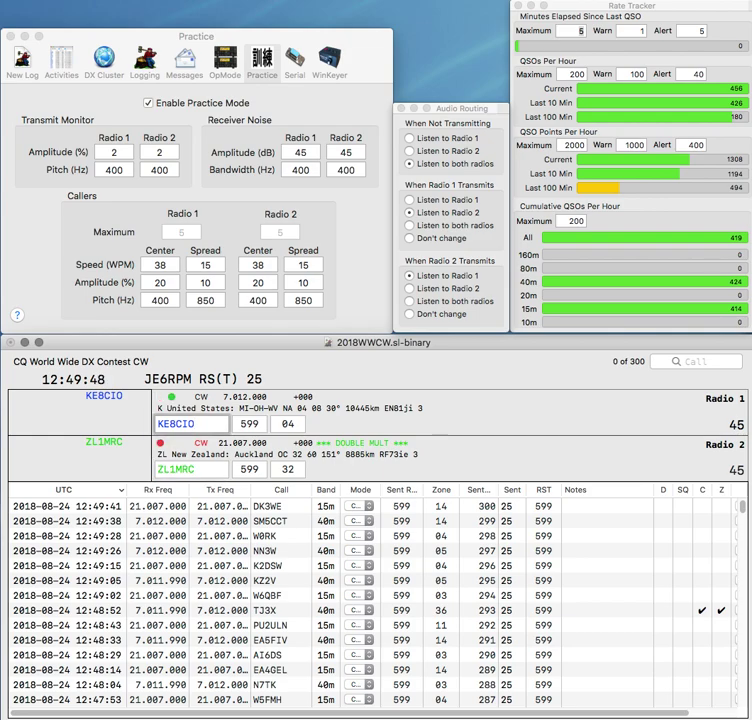
key("Return")
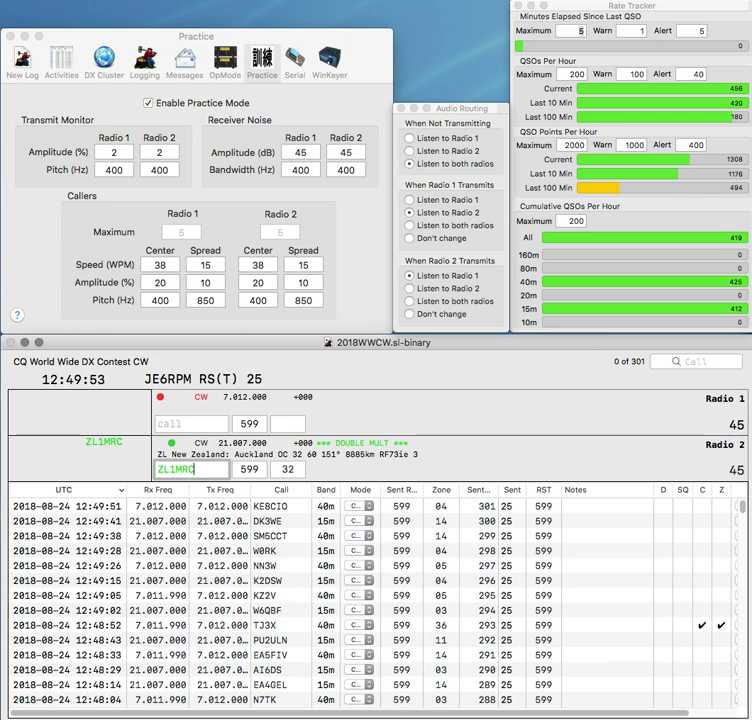
key("Return")
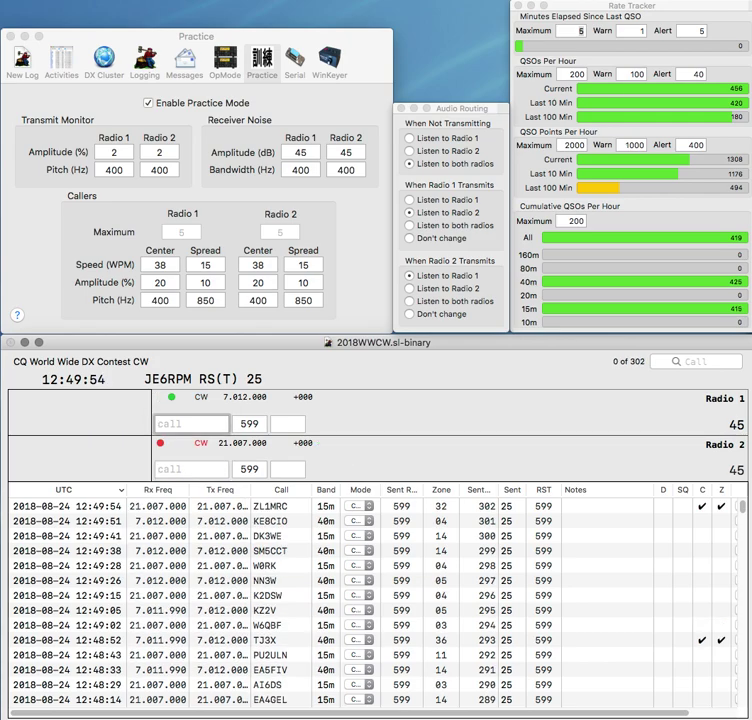
type("AE7J")
type("P")
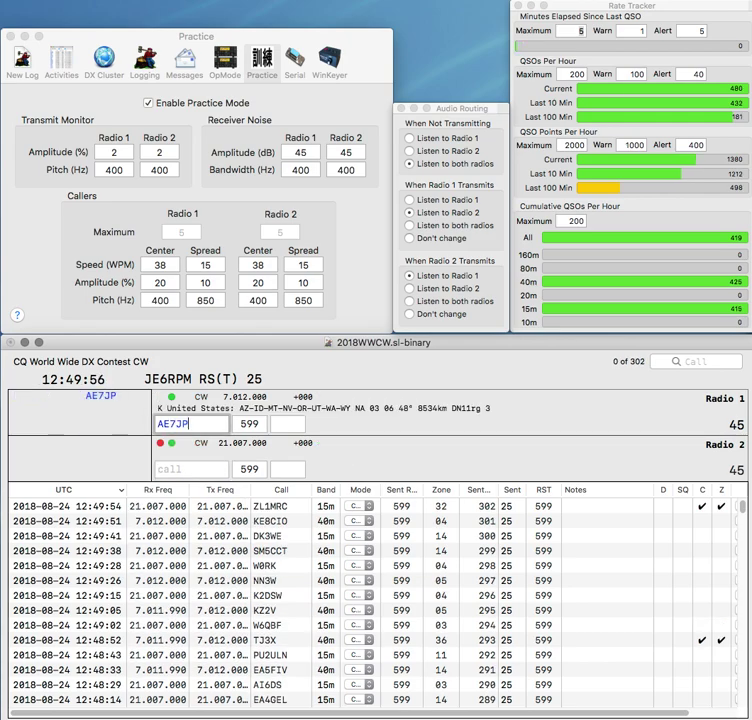
key("Return")
type("KD9DWL")
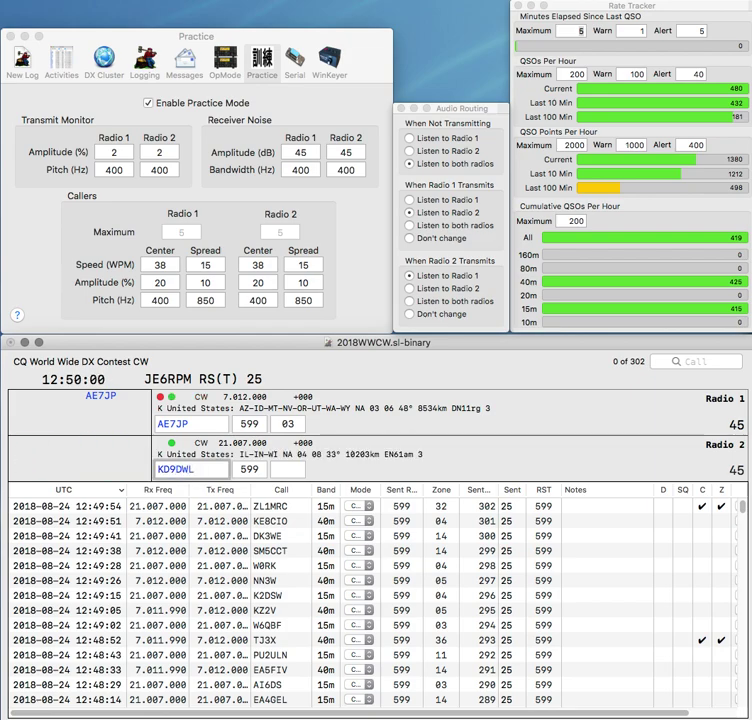
key("BackSpace")
key("Return")
key("Down")
key("Left")
key("Left")
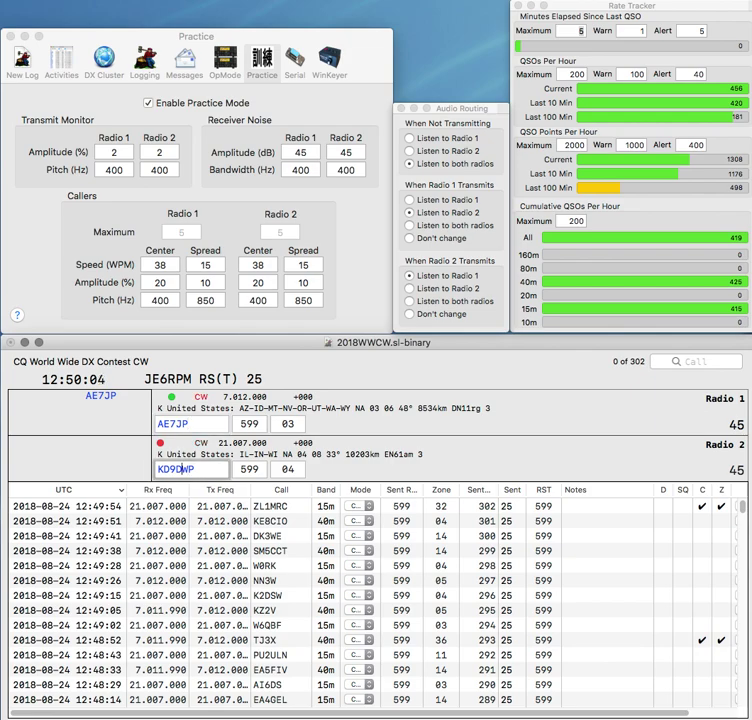
key("Return")
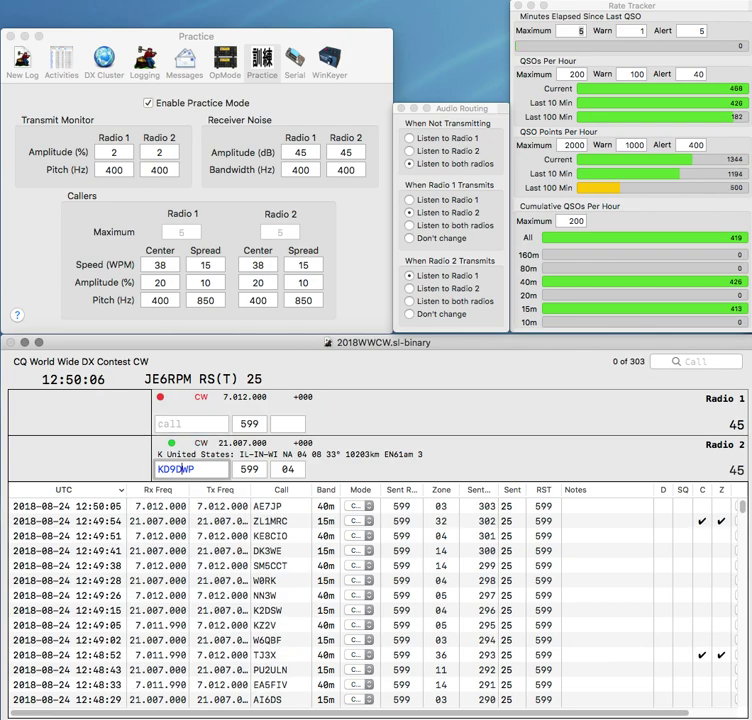
- Correct Radio 2's call to KD9BWP and log the contact, and enter and send the partial call JG1T on Radio 1
key("BackSpace")
type("B")
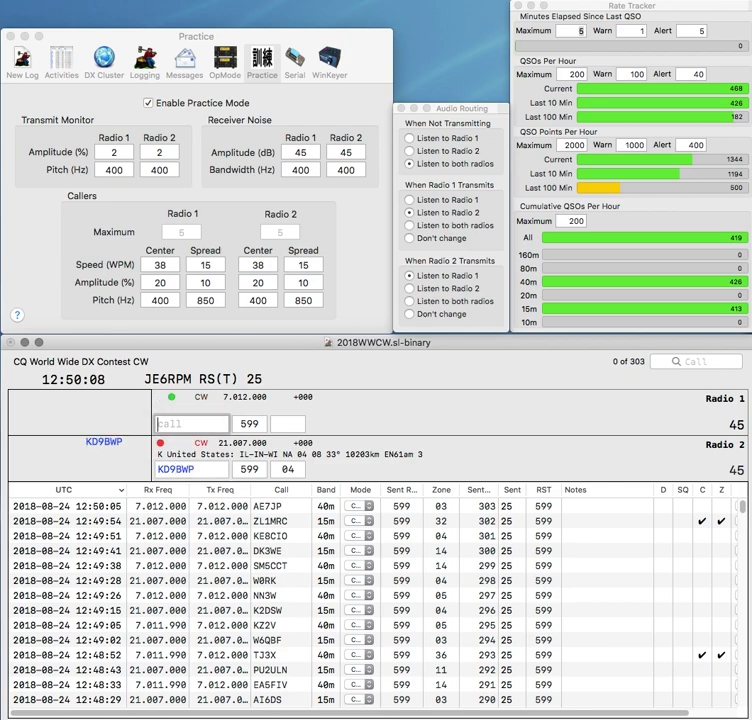
type("JT")
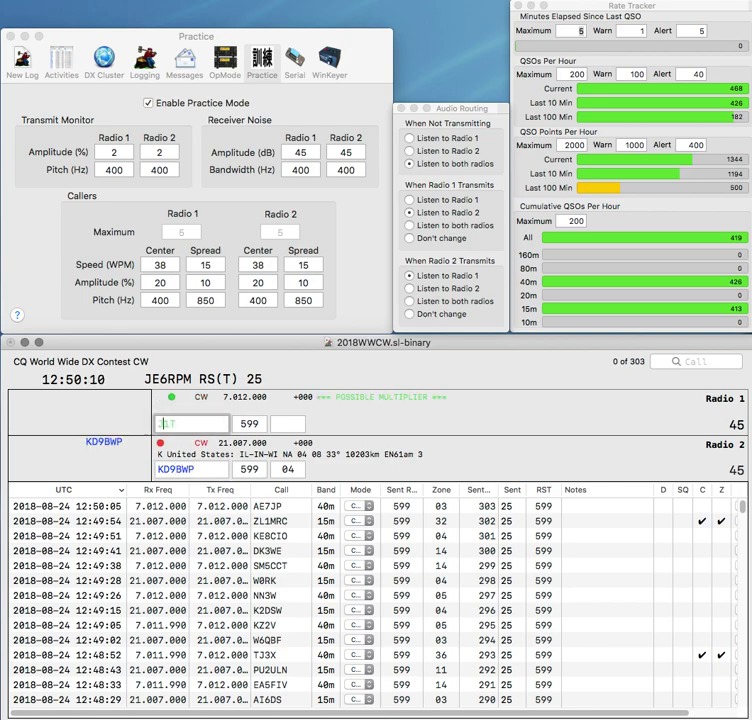
type("G1")
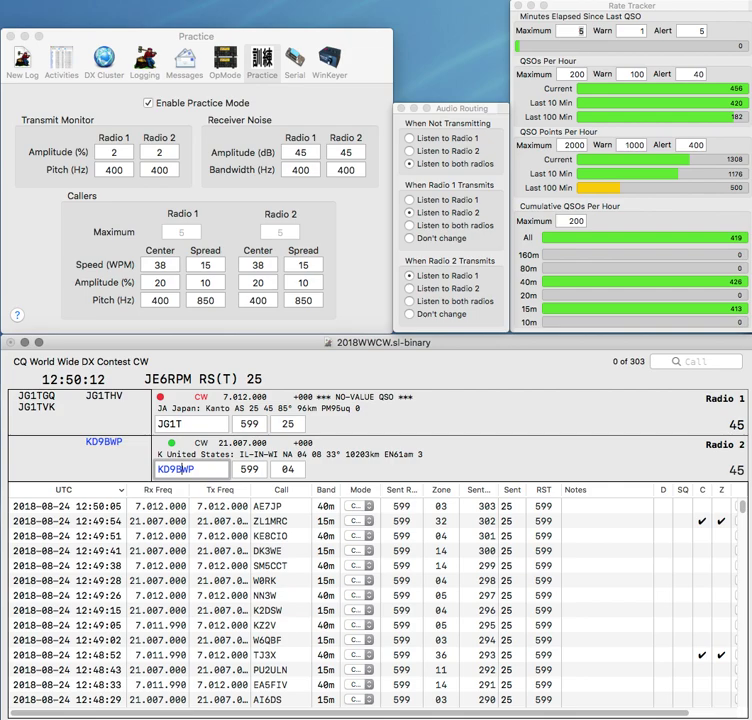
left_click(191, 424)
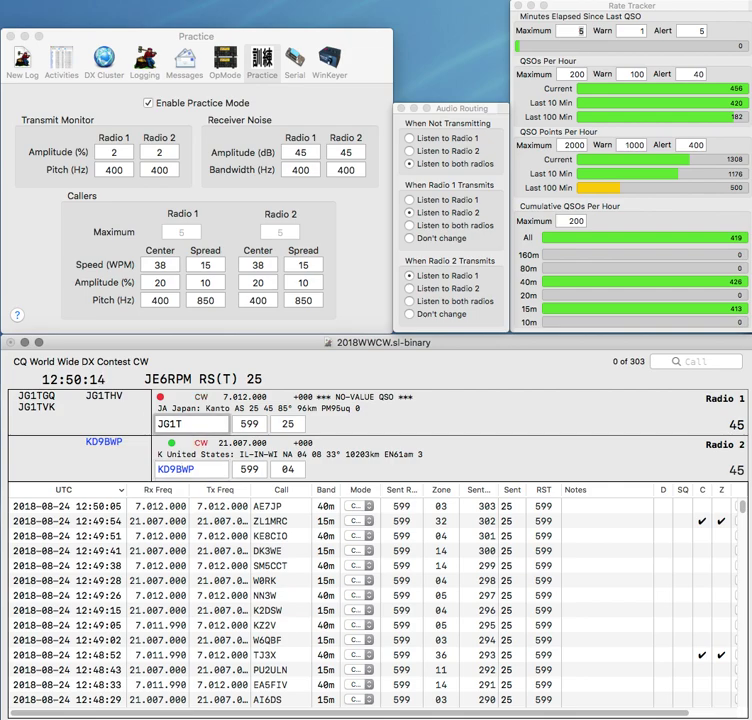
key("Return")
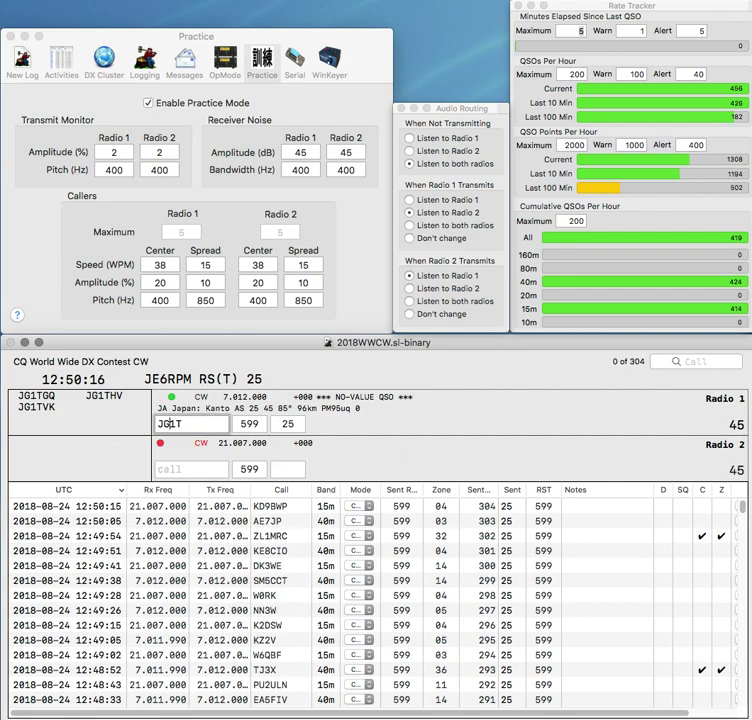
type("VK")
key("Return")
type("OE8GMK")
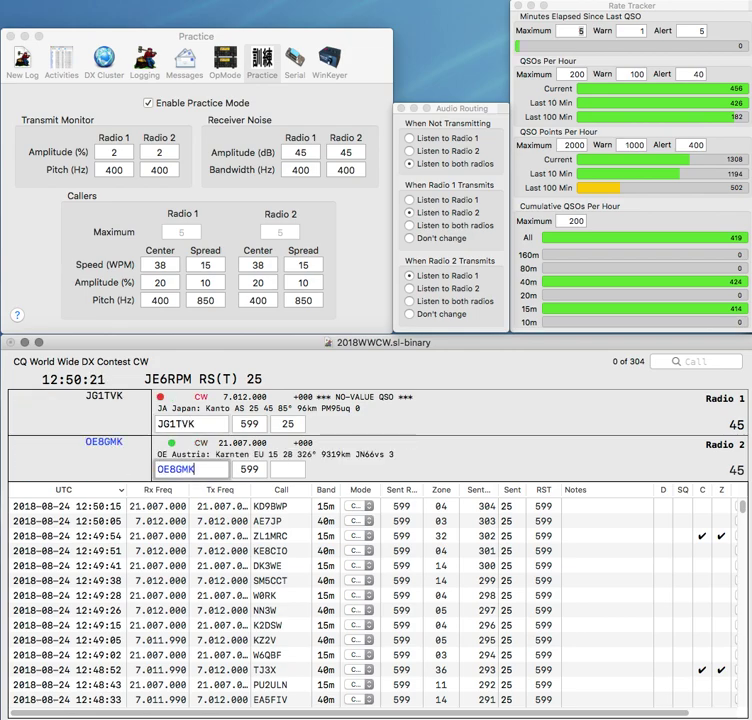
key("Return")
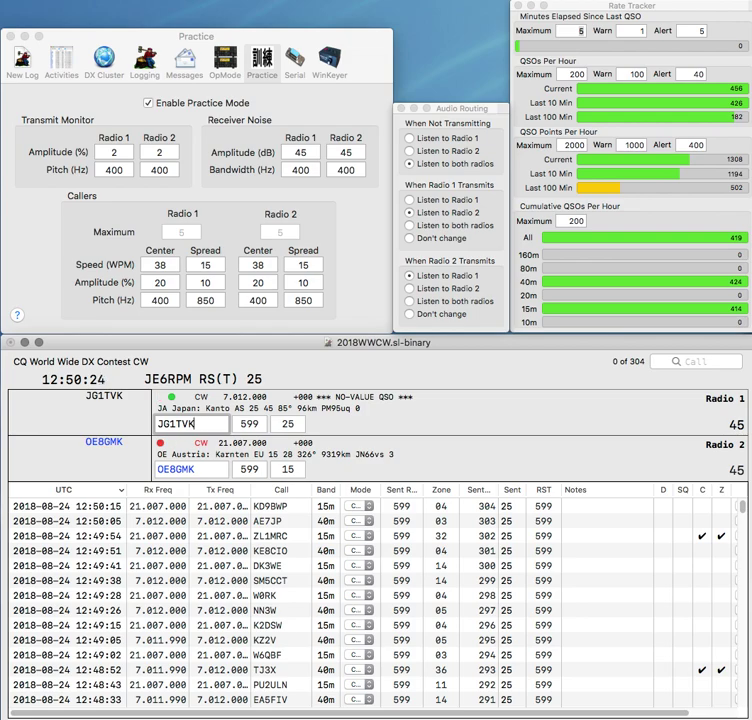
key("Return")
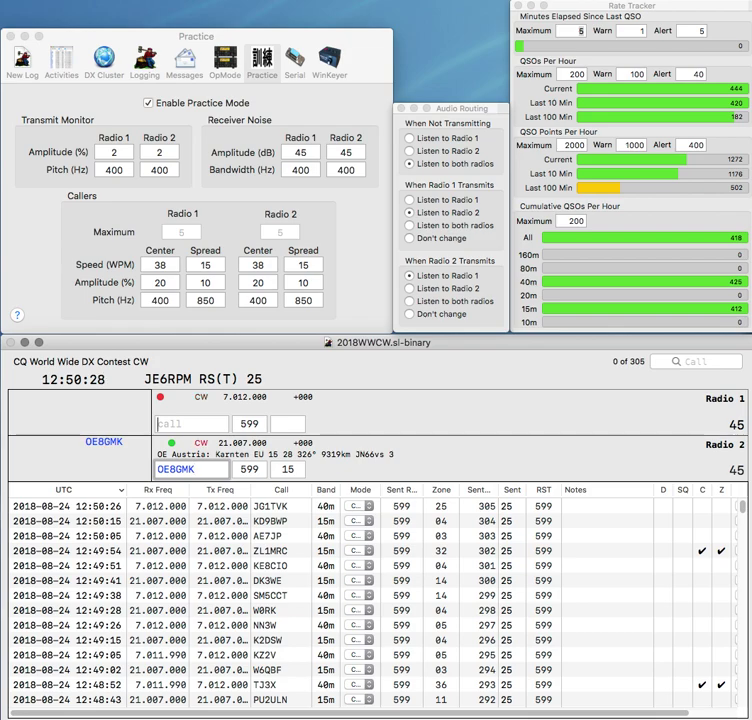
key("Return")
- Enter, send and log JM1IQX on Radio 1, and enter the partial call ZA on Radio 2
type("JM1")
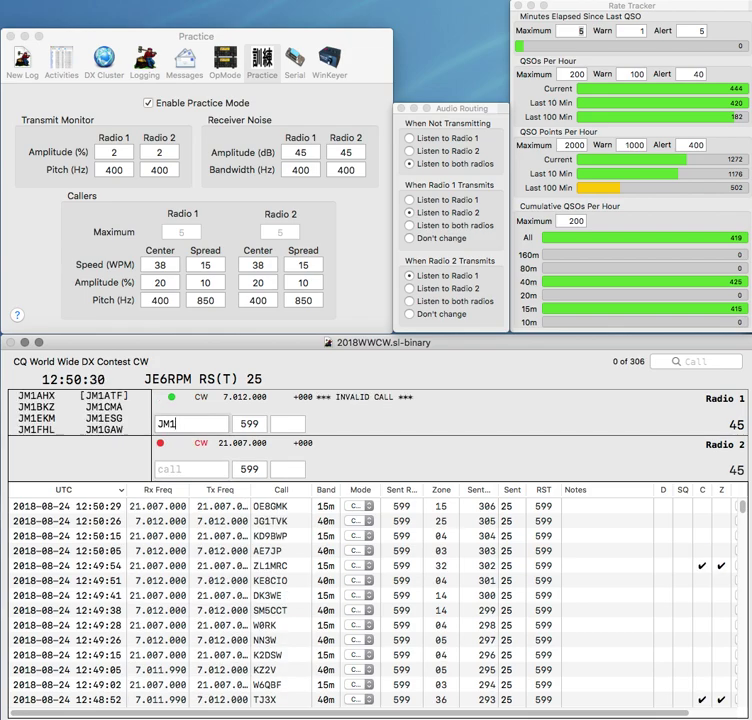
type("IQX")
key("Return")
type("ZA")
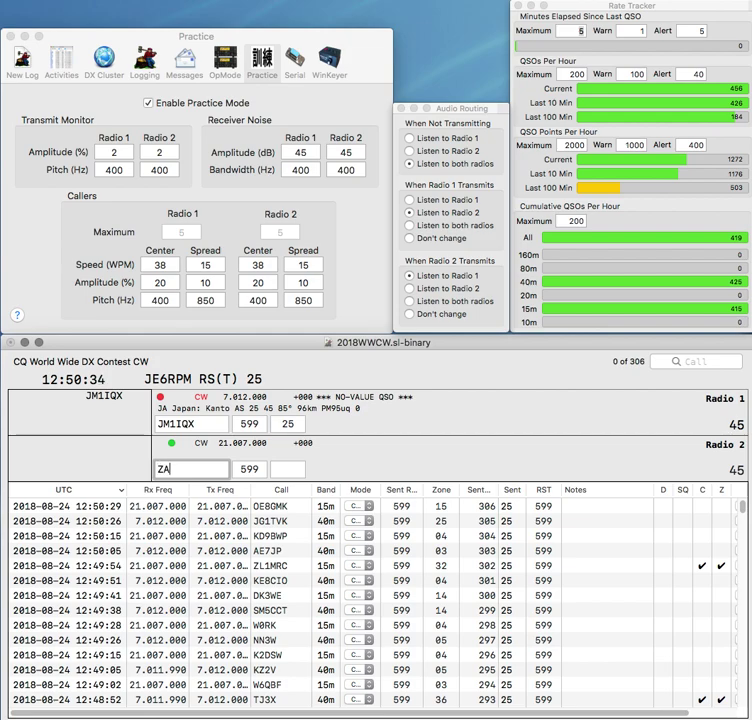
key("Return")
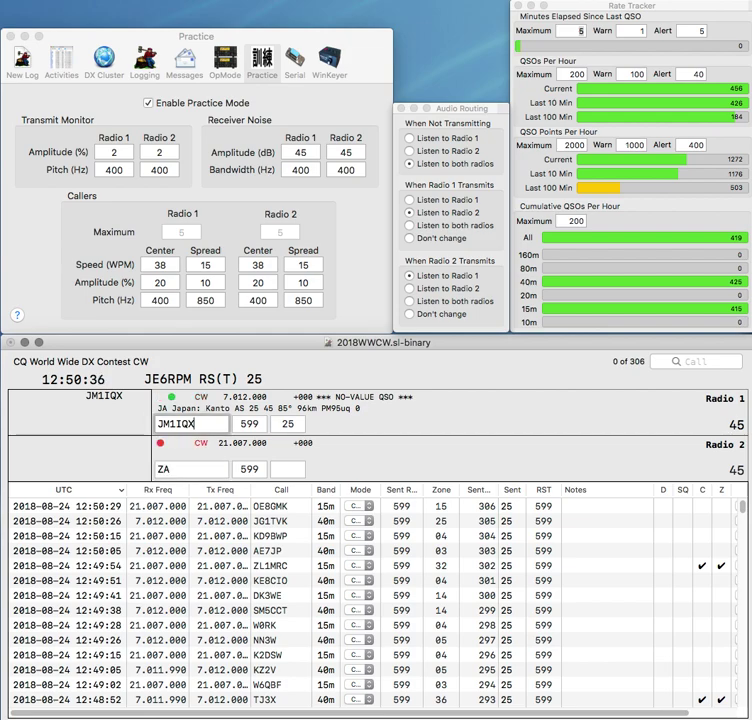
key("Return")
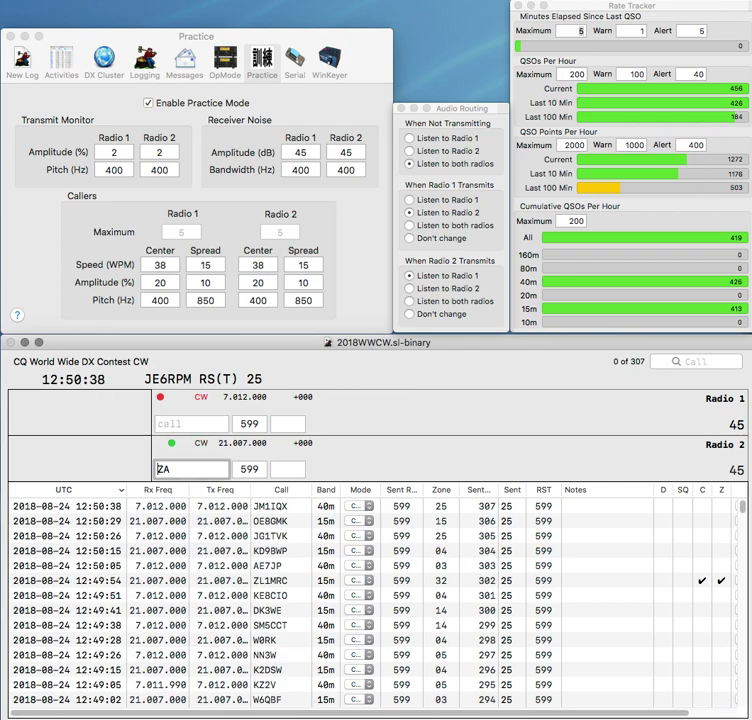
type("W6")
key("Return")
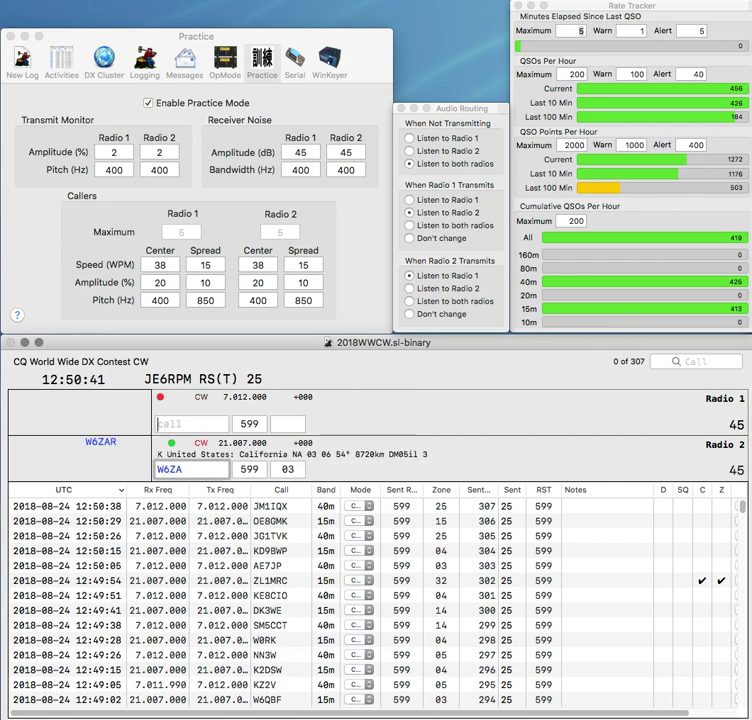
type("IK3S")
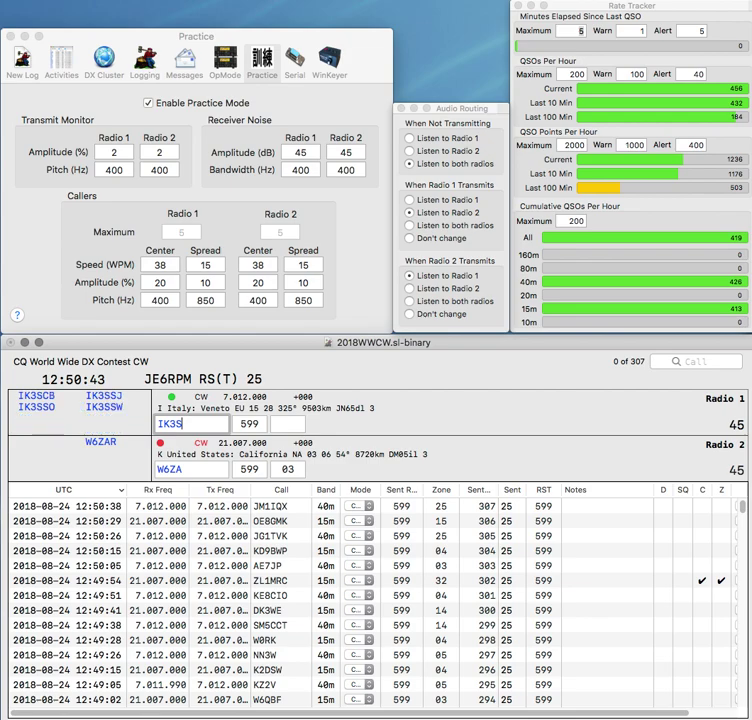
key("Return")
type("G")
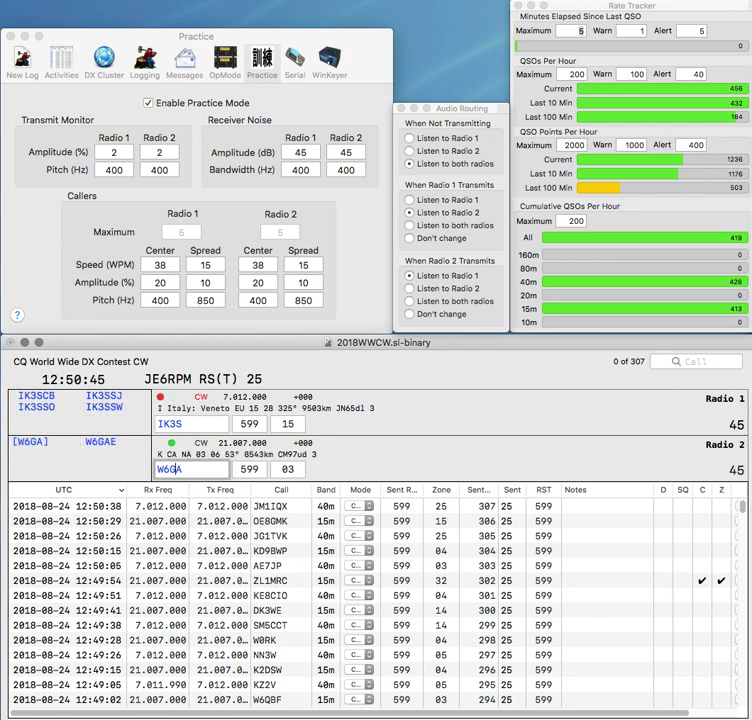
key("Return")
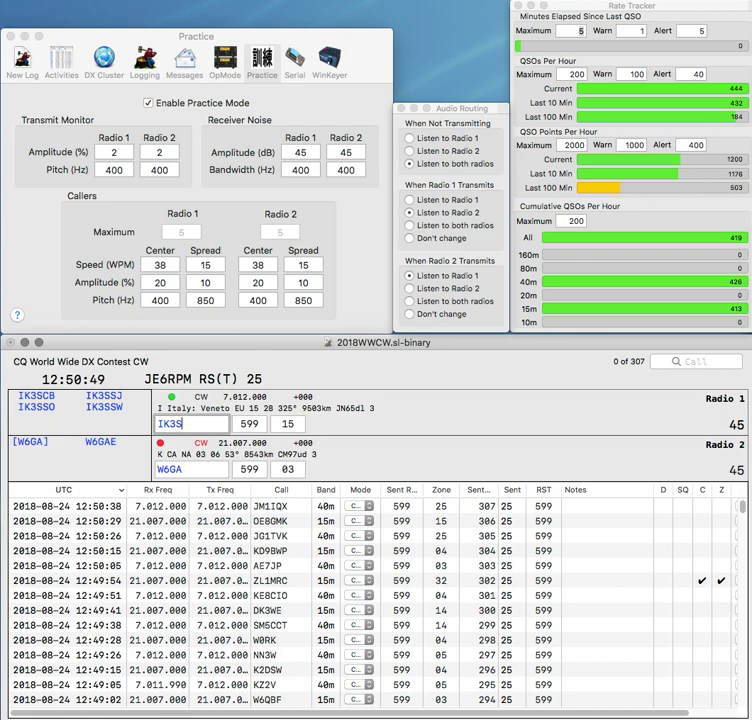
type("I")
key("BackSpace")
type("U")
key("Return")
key("Up")
key("Left")
key("BackSpace")
type("I")
key("Down")
key("Return")
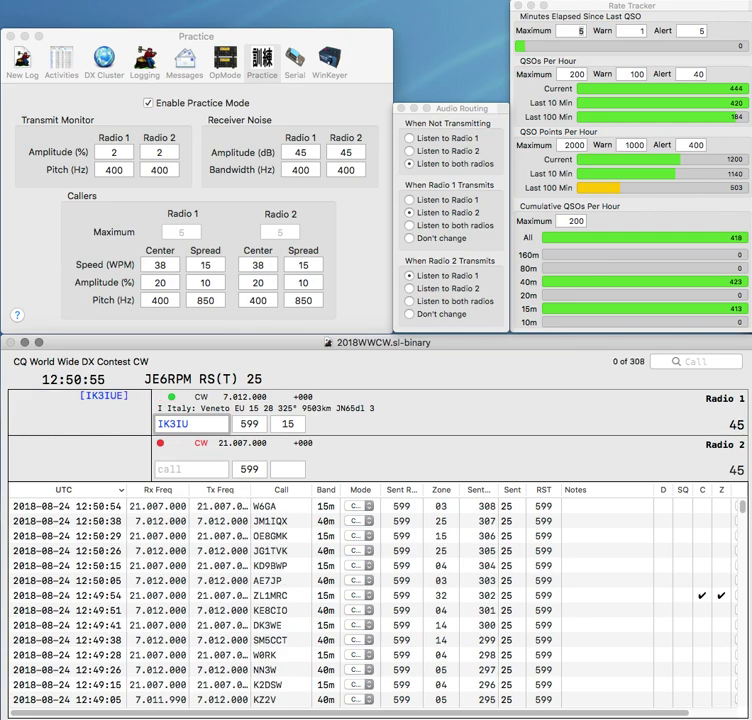
type("E")
key("Return")
type("W")
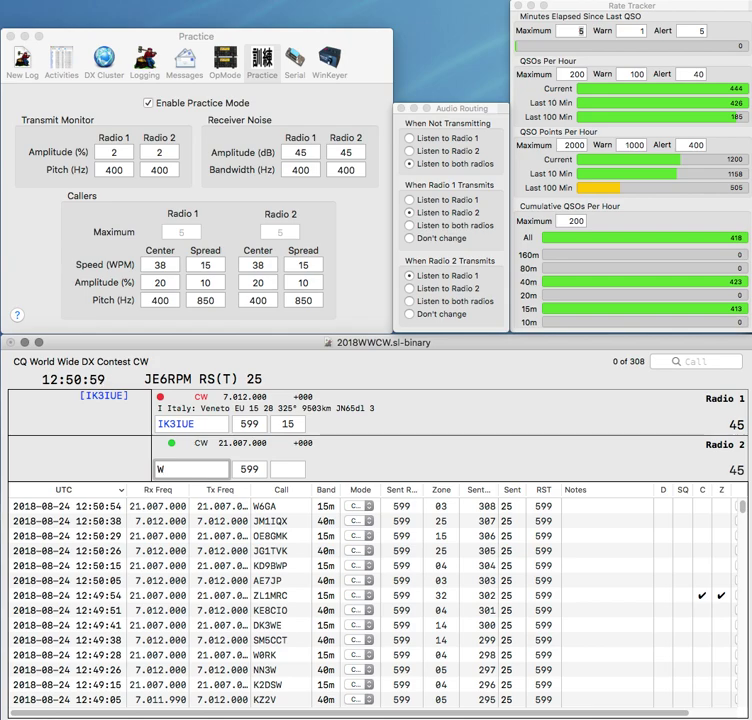
key("BackSpace")
type("C")
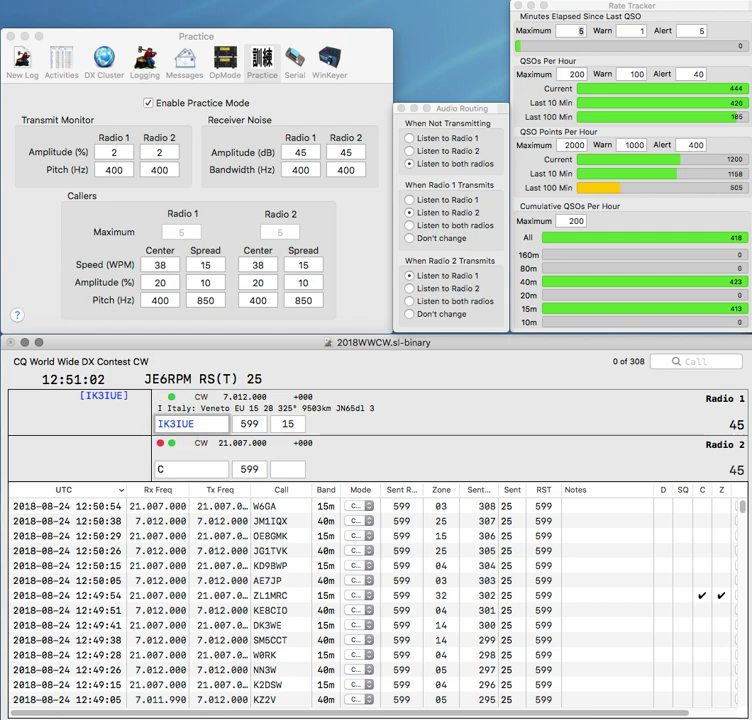
key("Return")
key("Down")
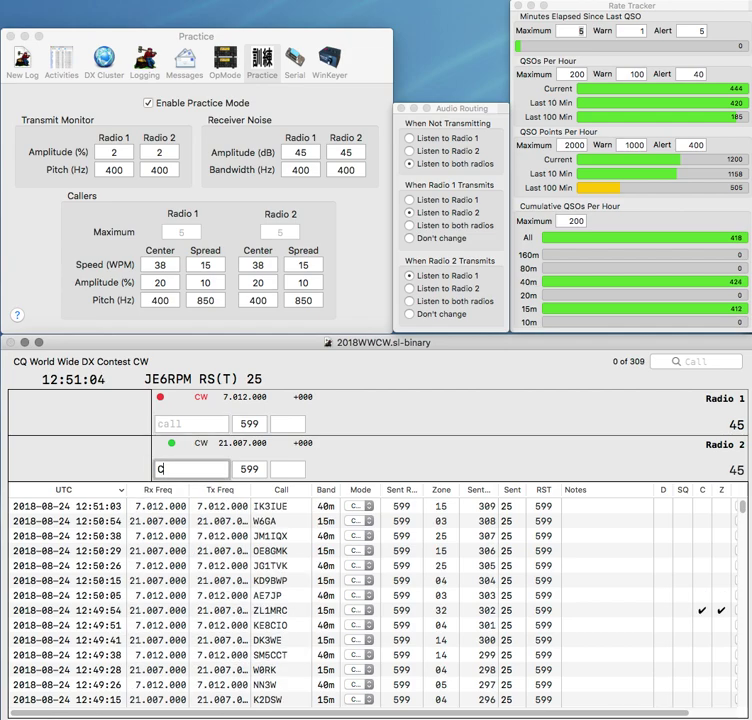
- Enter and send the partial calls CP on Radio 2 and KC on Radio 1
type("P")
key("Return")
key("Up")
type("K")
key("Return")
key("Down")
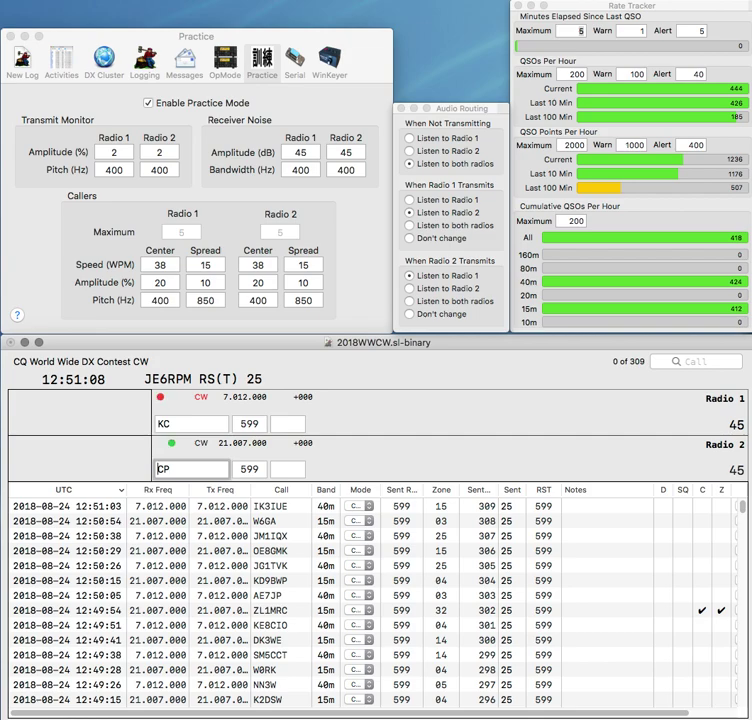
- Complete Radio 2's call as N3HCP, replace Radio 1's partial call with K0OM, and send and log both contacts
type("N3H")
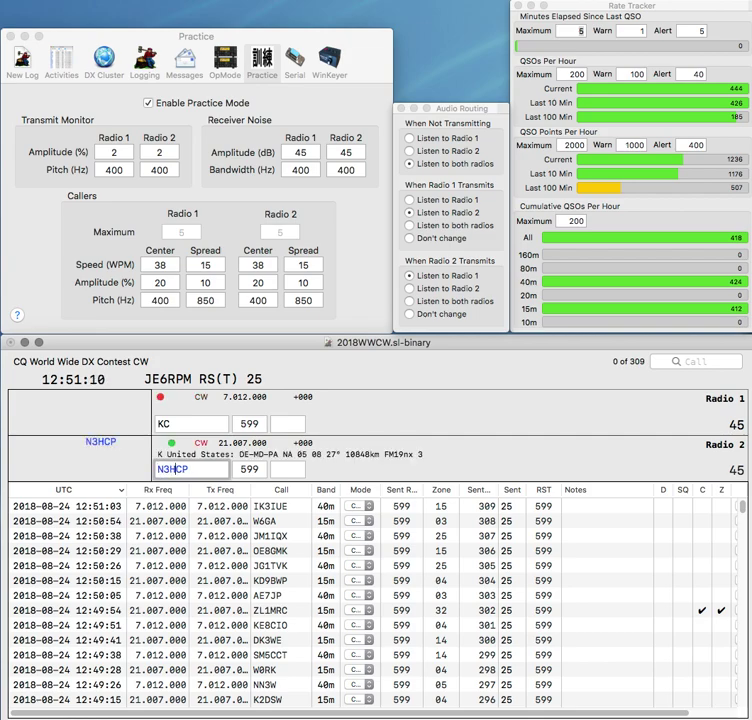
key("Return")
key("BackSpace")
type("0OM")
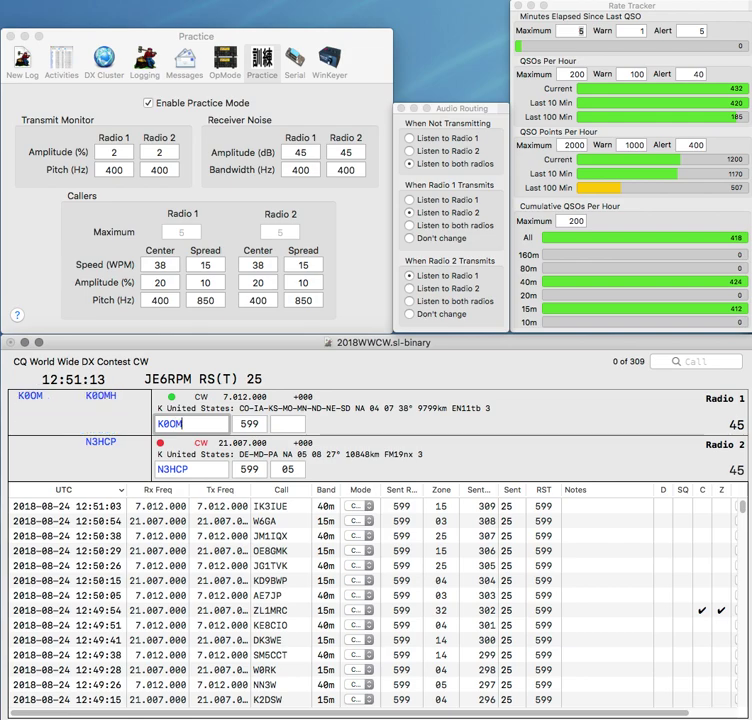
key("Return")
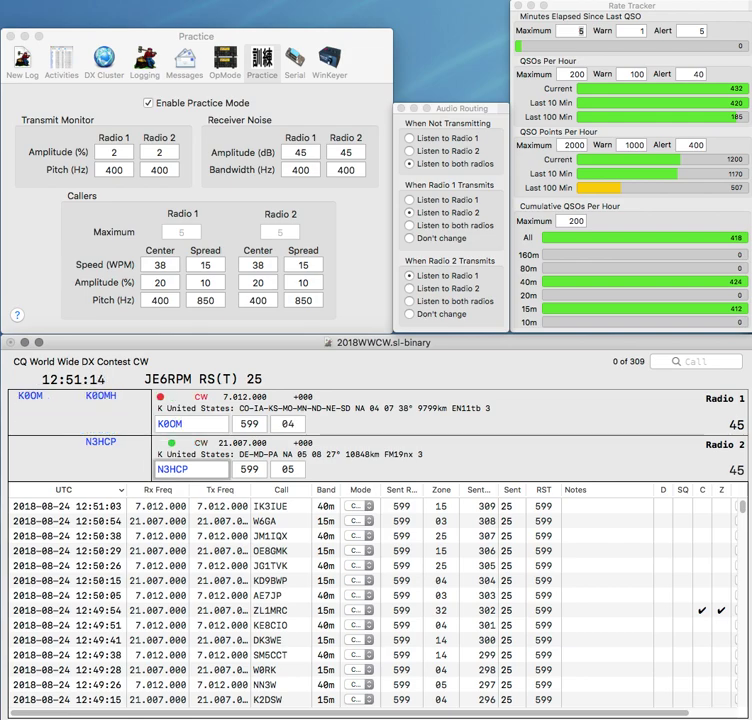
key("Return")
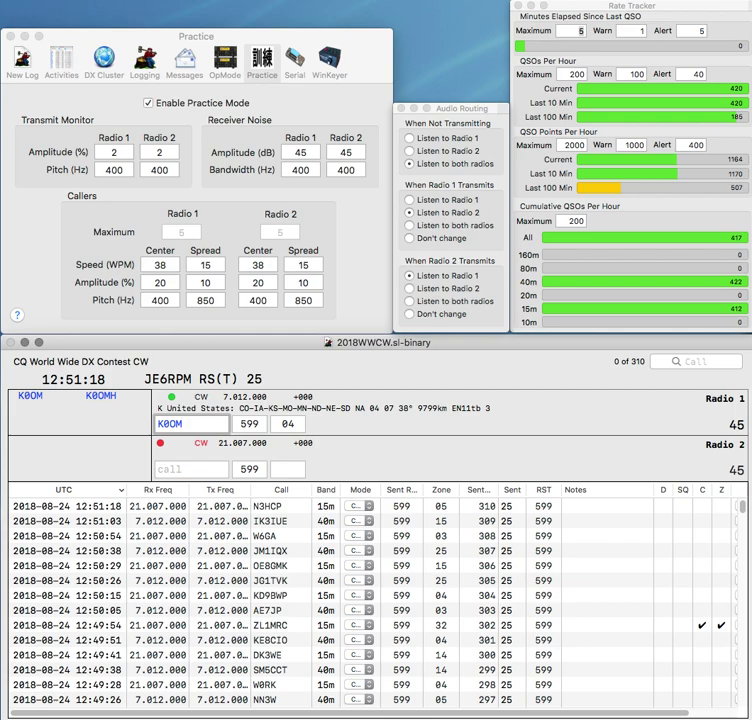
key("Return")
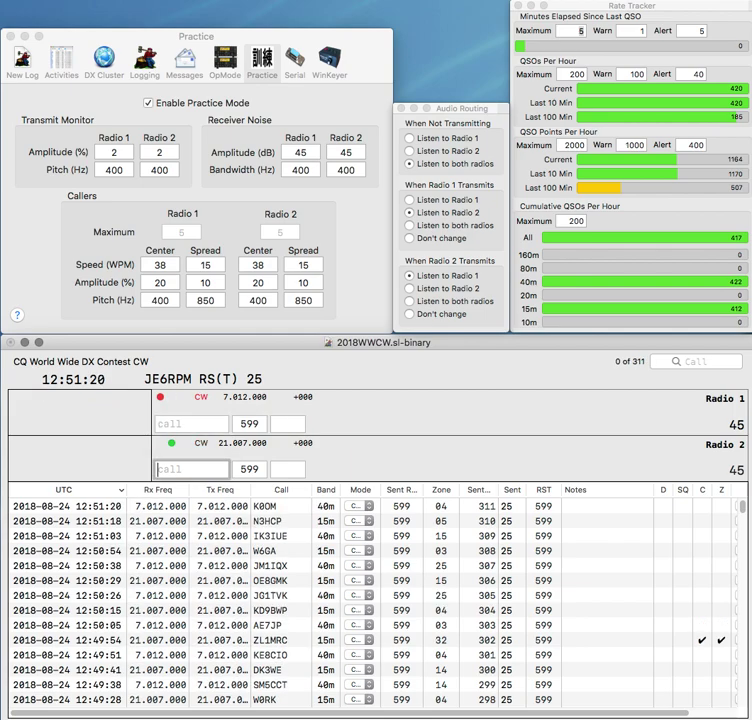
type("WW7Y")
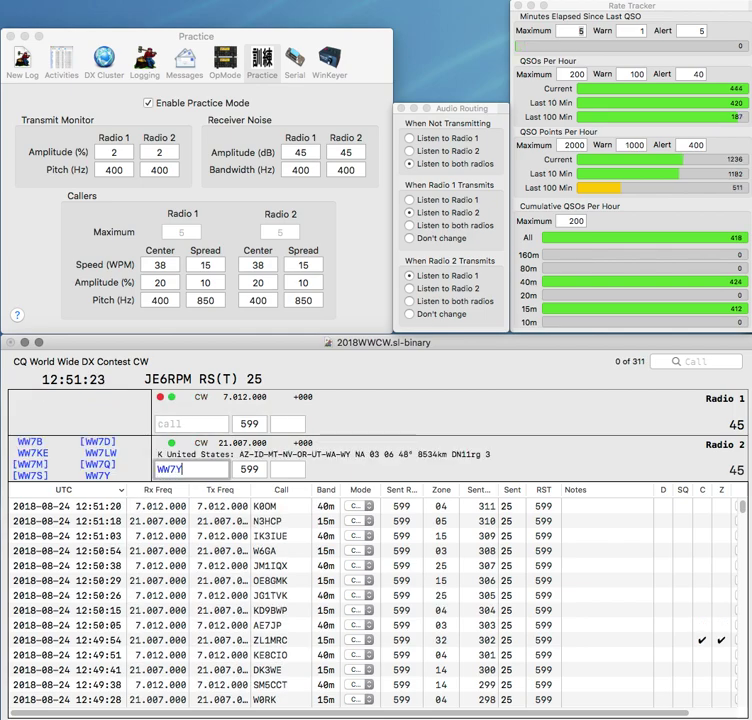
key("Return")
type("IV")
key("Up")
type("W7")
key("Return")
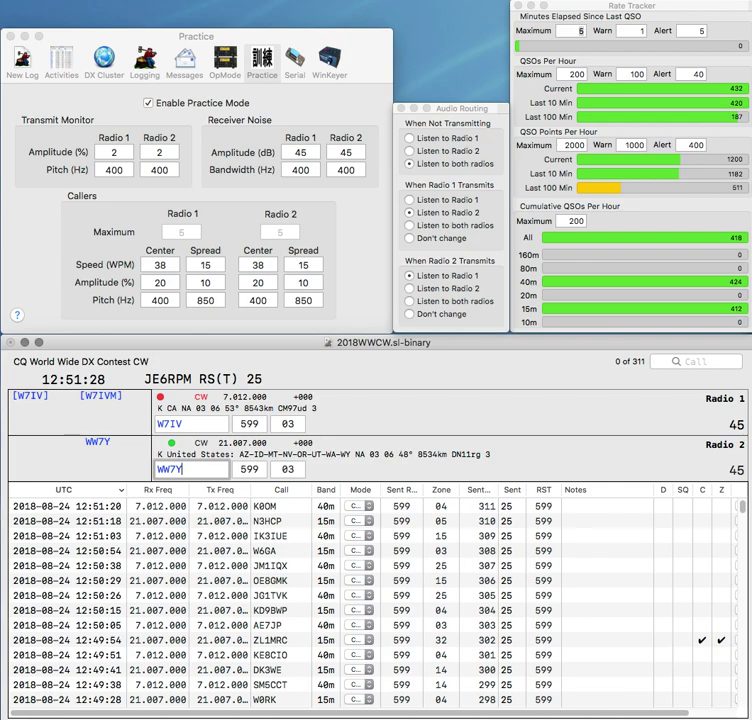
key("Return")
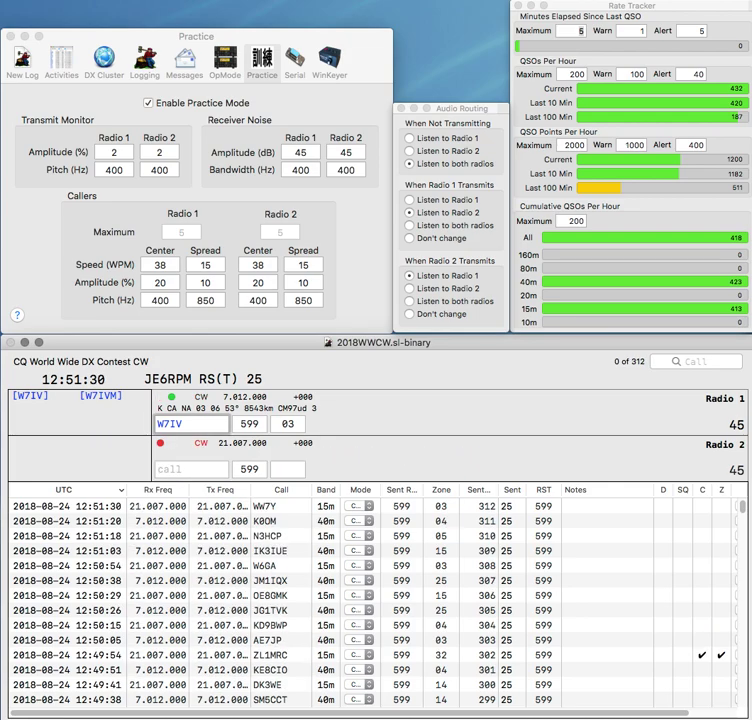
key("Return")
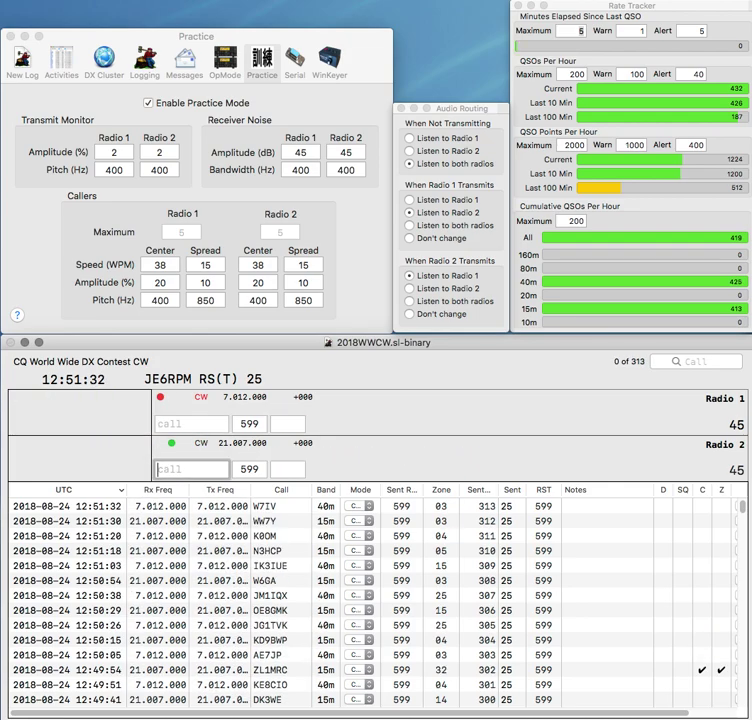
type("VA3H")
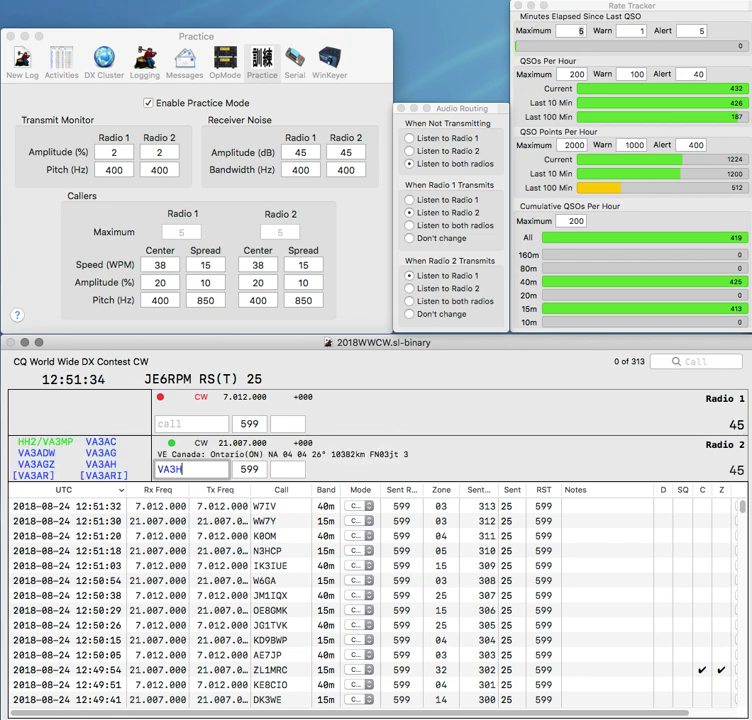
type("J")
key("Return")
type("DL")
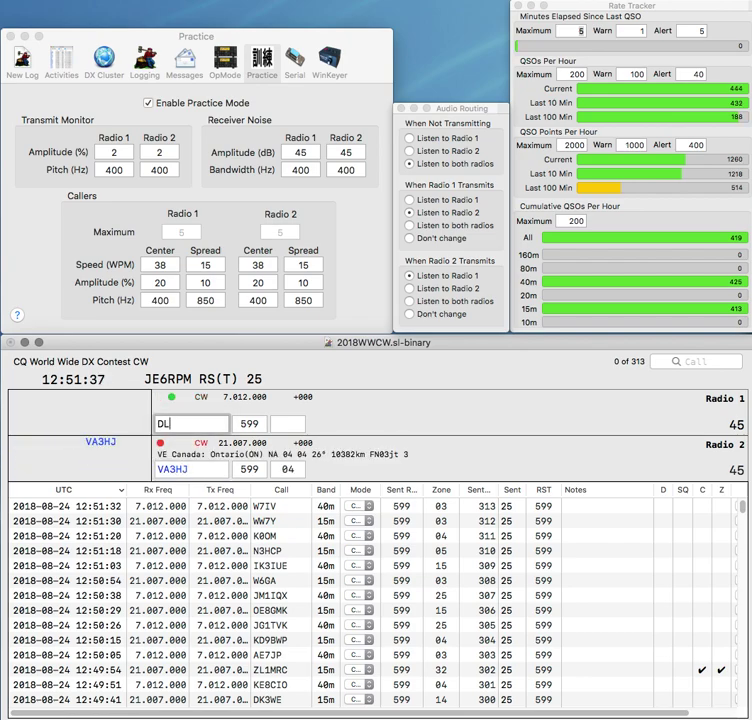
key("Return")
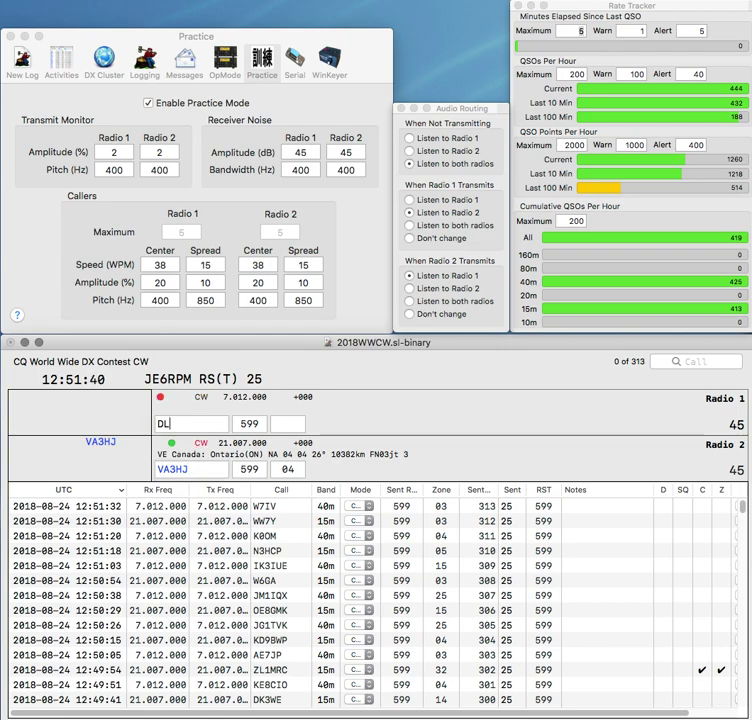
key("Return")
- Complete Radio 1's call as DL6RG, send the partial call 4T on Radio 2, and log the DL6RG contact
type("L")
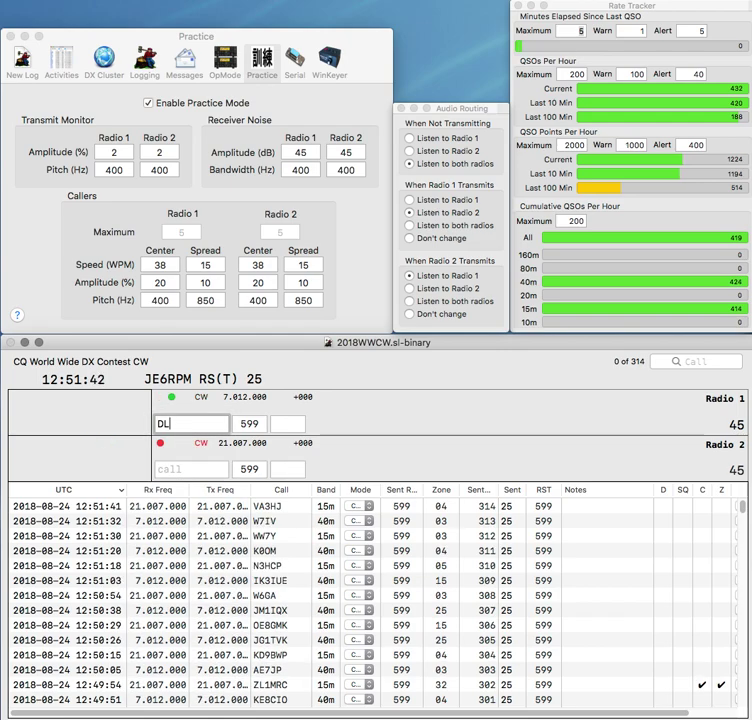
type("6RG")
key("Return")
type("RA")
key("BackSpace")
key("BackSpace")
type("4T")
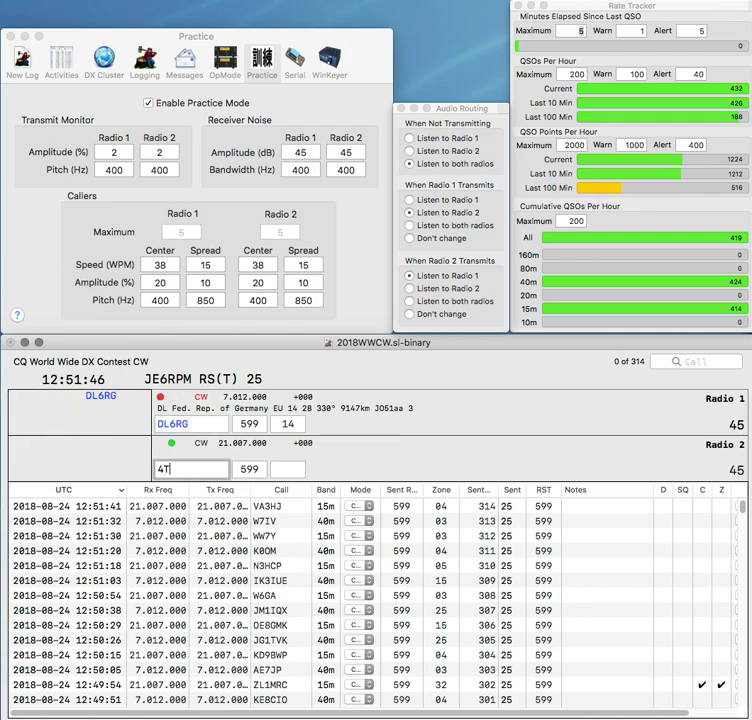
key("Return")
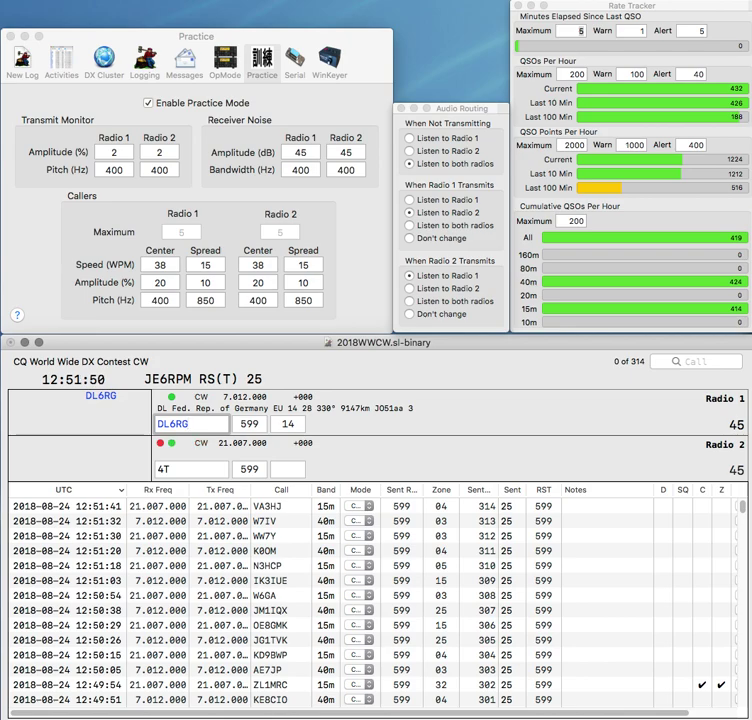
key("Return")
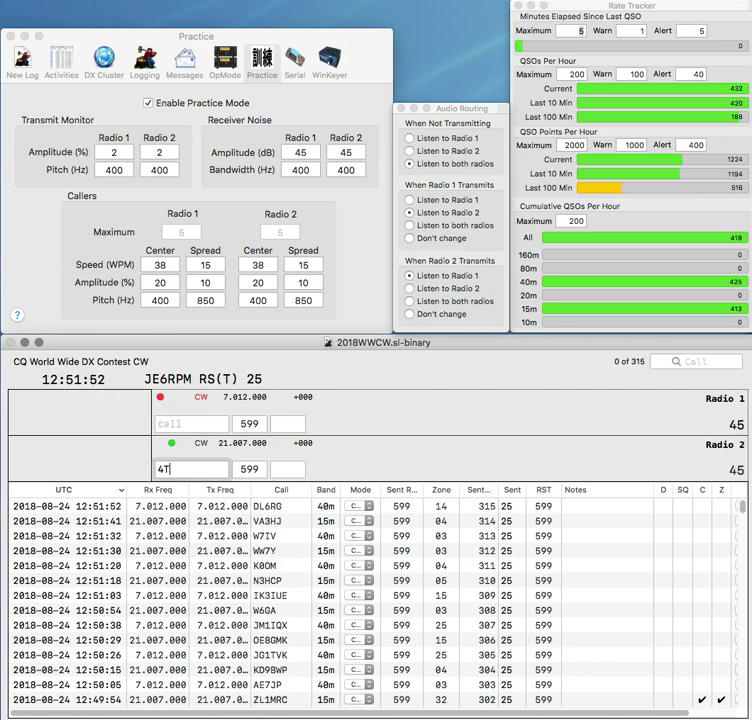
type("AD6")
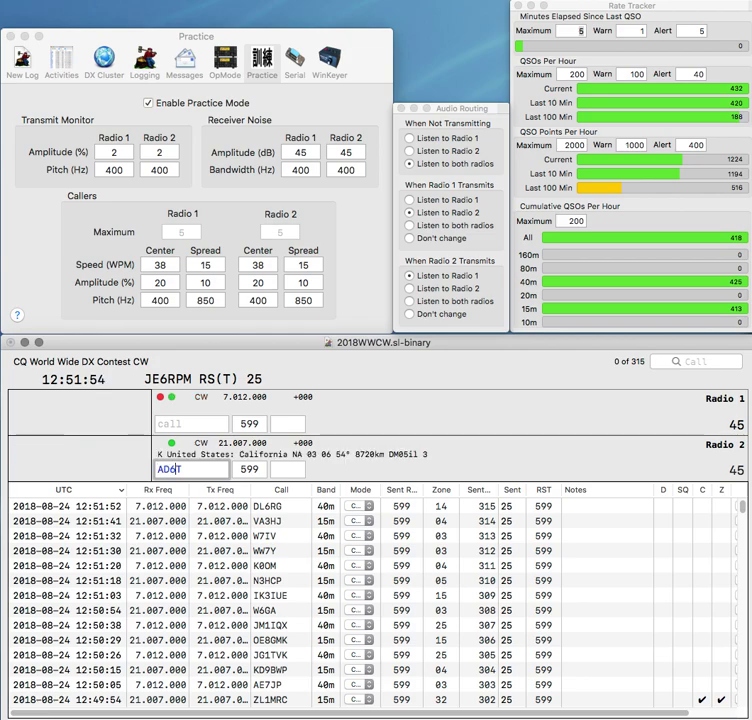
key("Return")
type("DK1FW")
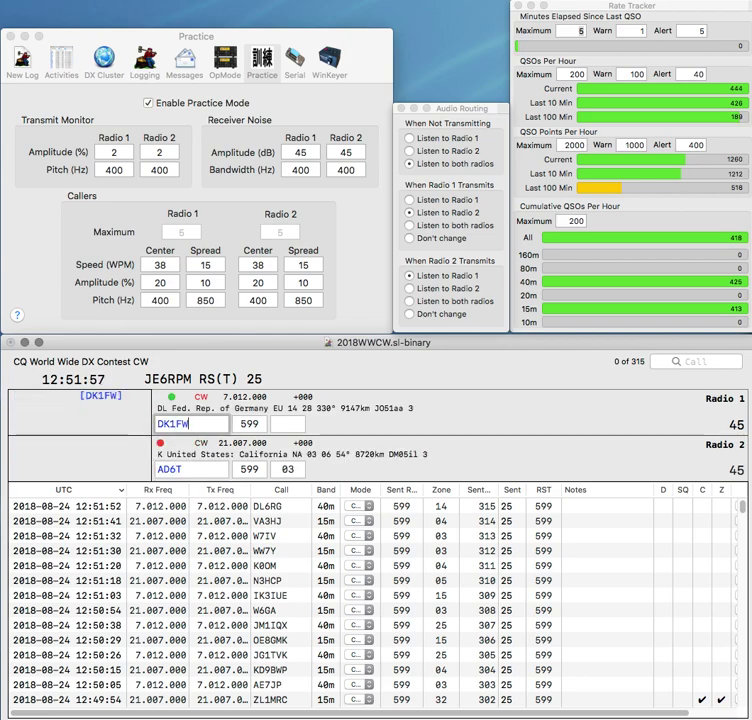
key("Return")
key("BackSpace")
type("5")
key("Return")
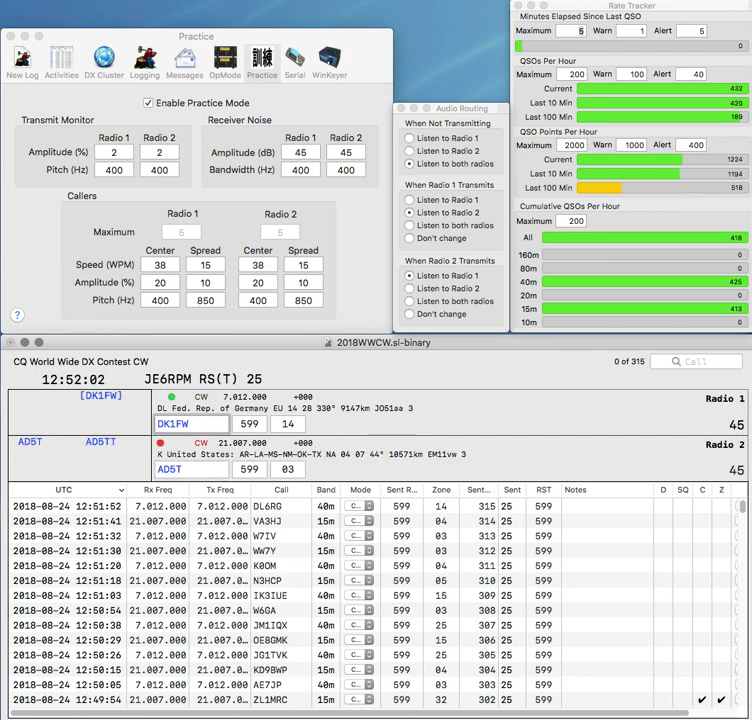
key("Return")
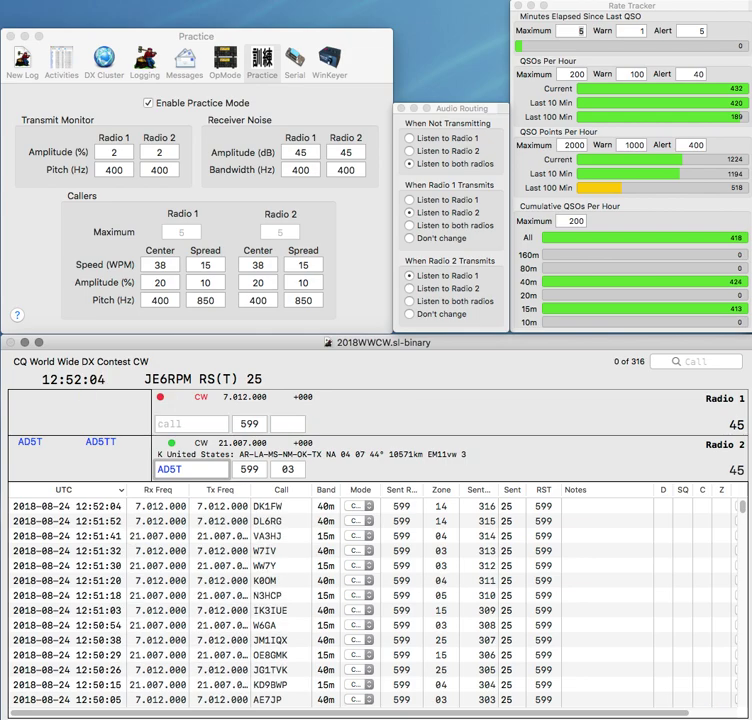
key("Return")
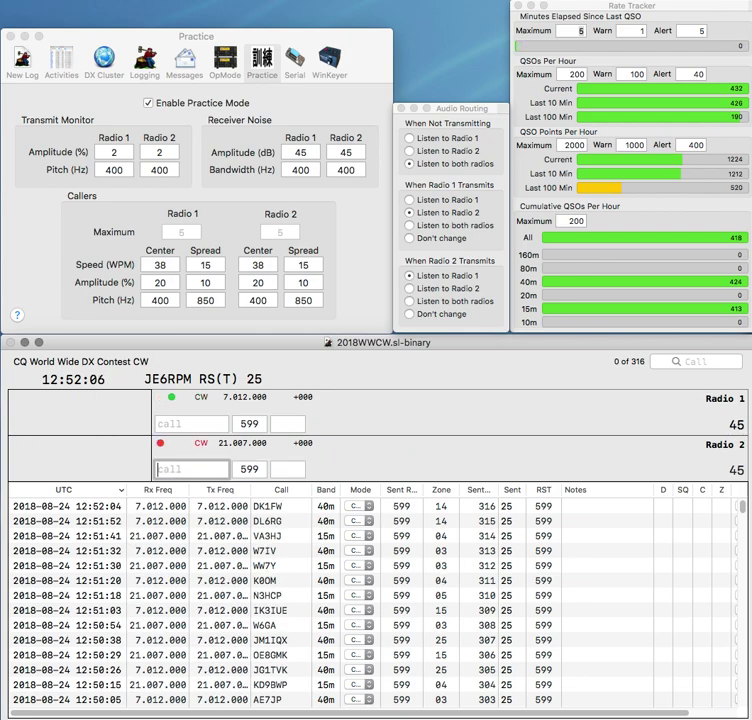
type("SM6NT")
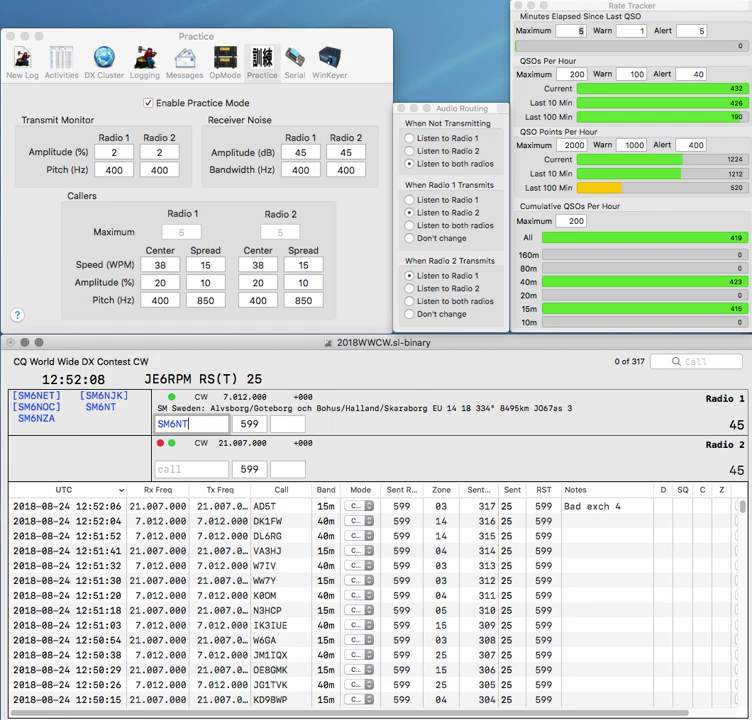
key("Return")
type("K")
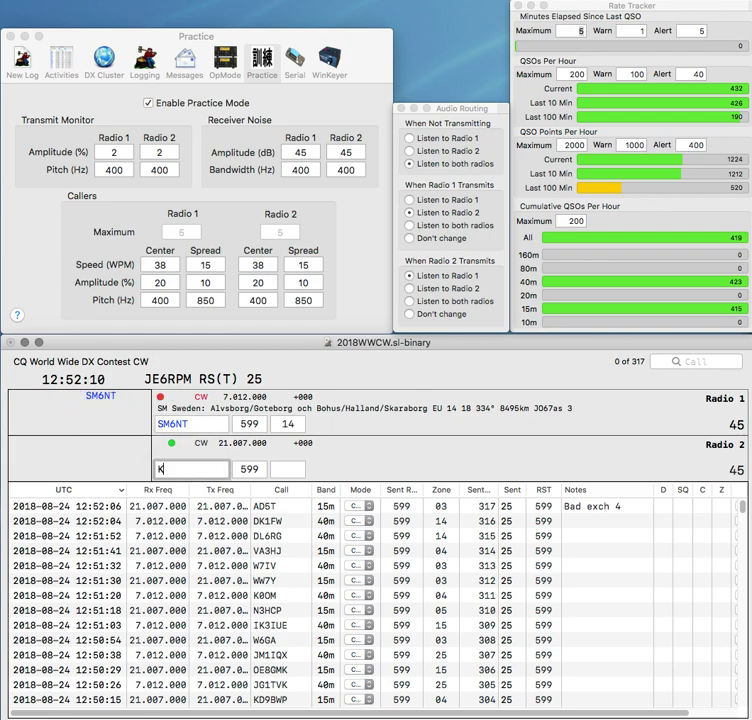
type("0RK")
key("Return")
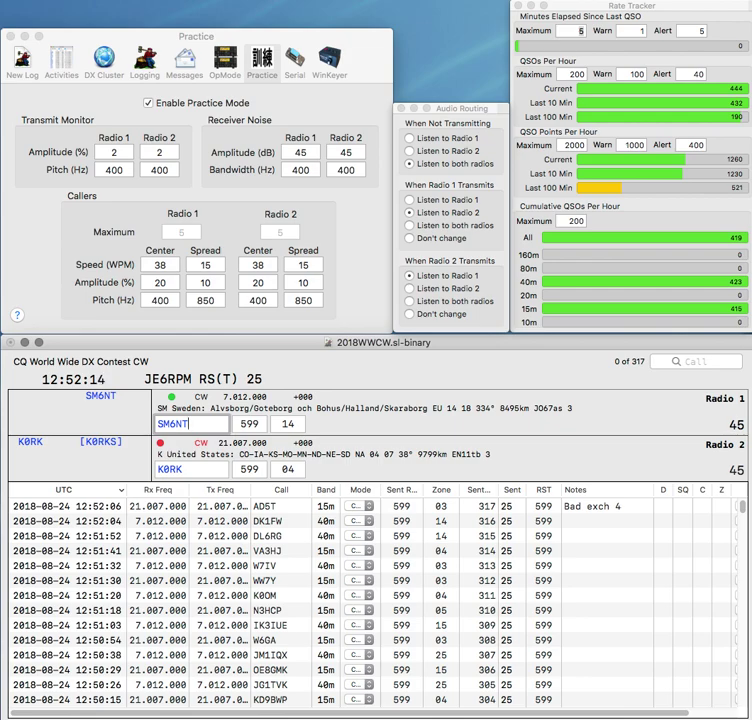
key("Return")
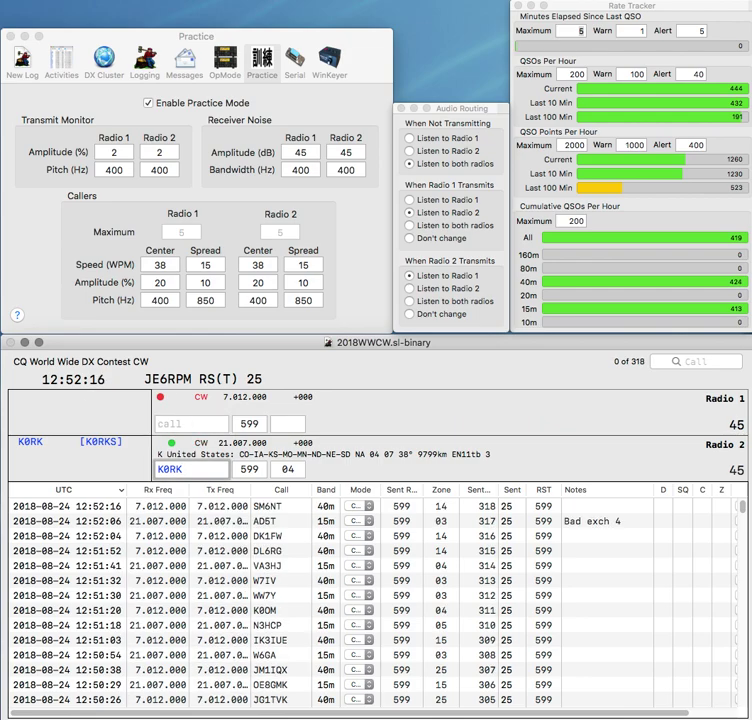
key("Return")
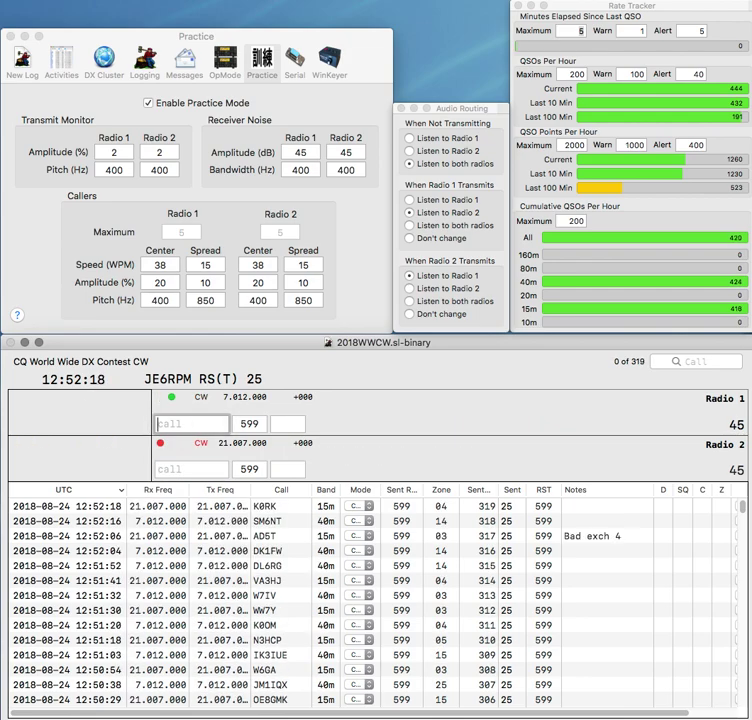
type("RQ6M")
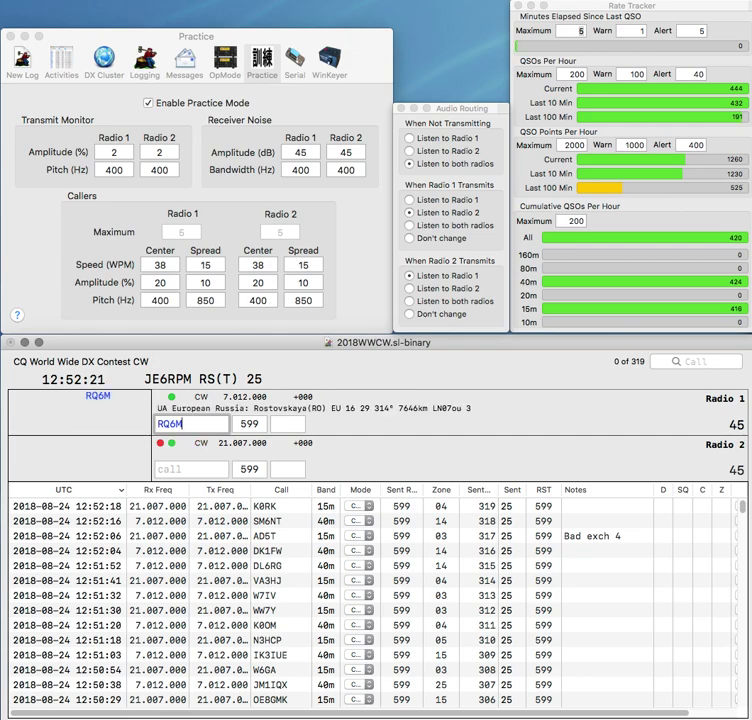
key("Return")
type("2DM")
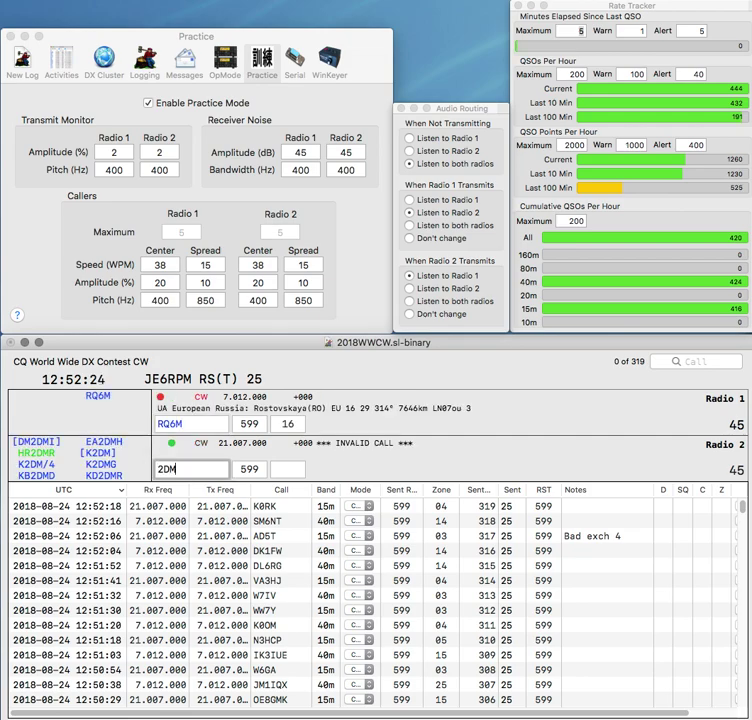
key("BackSpace")
type("O")
key("Return")
key("Tab")
key("Return")
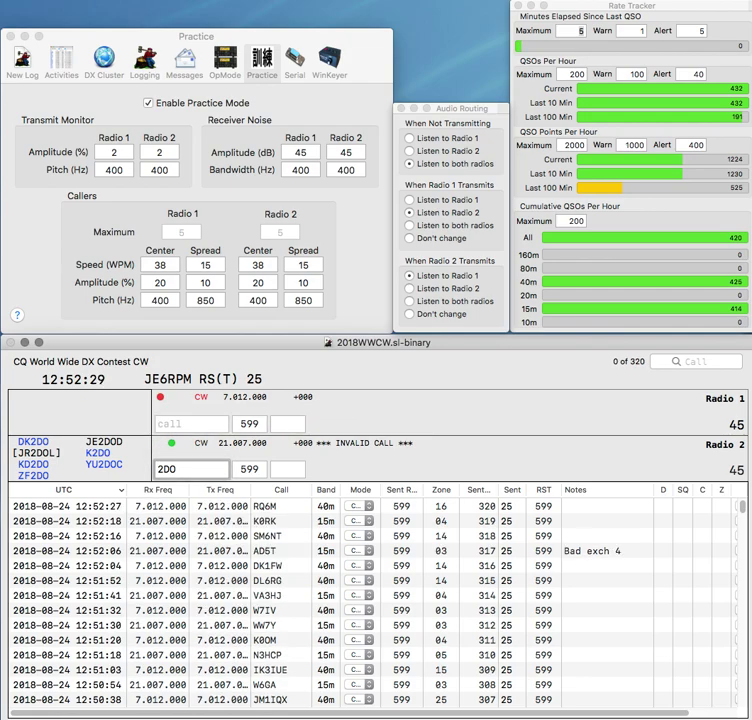
type("KD")
key("Return")
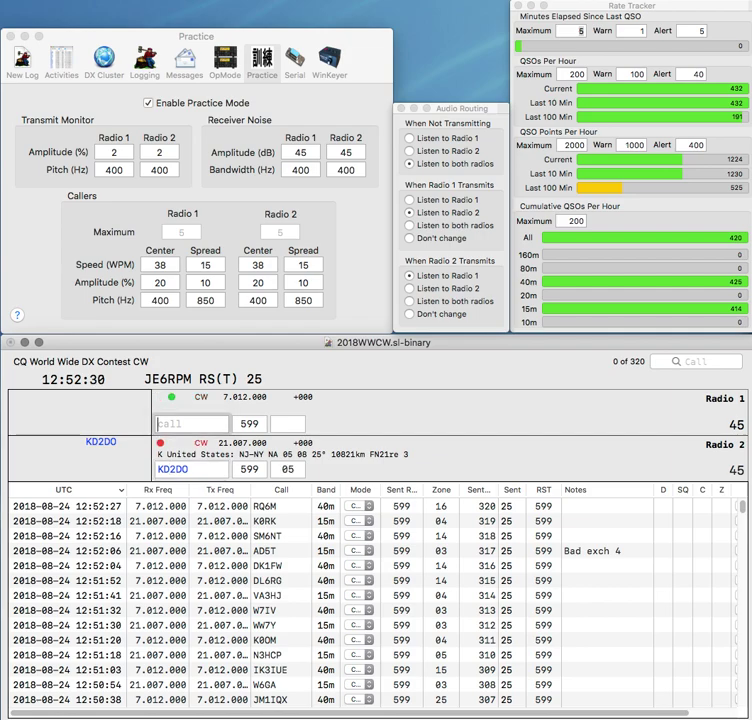
type("10")
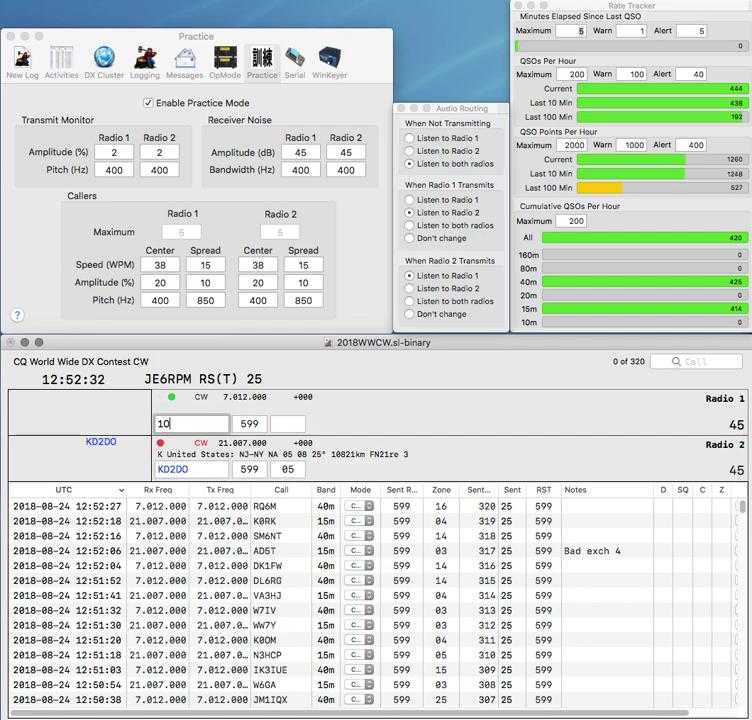
key("Return")
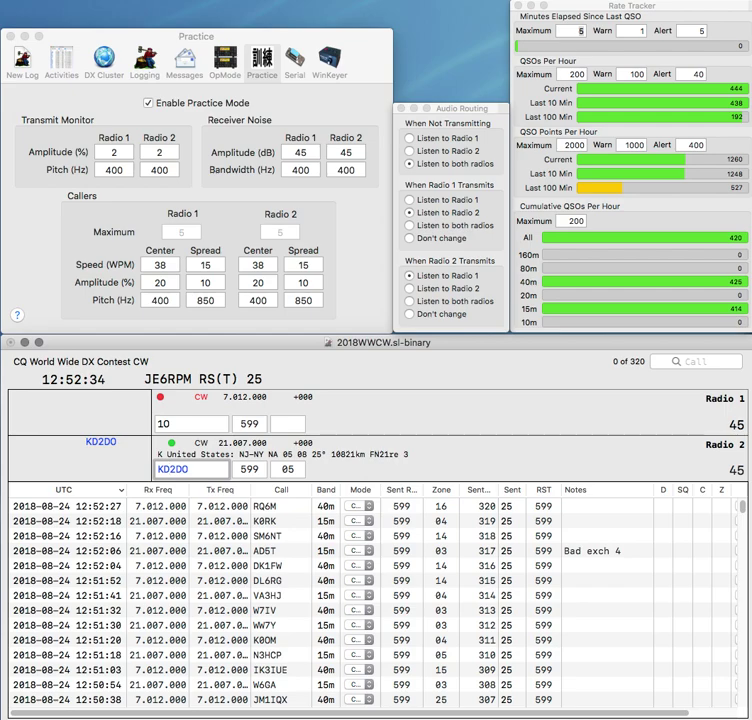
key("Return")
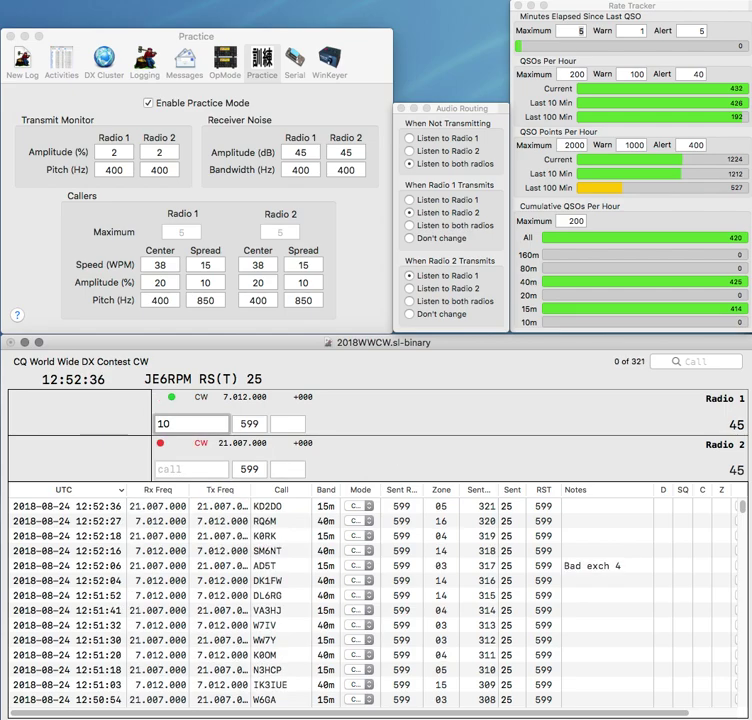
- Replace Radio 1's partial call with N5JO, enter RX3F on Radio 2, and send and log both contacts
type("D")
key("BackSpace")
type("N5")
key("Delete")
type("JO")
key("Return")
type("RX3F")
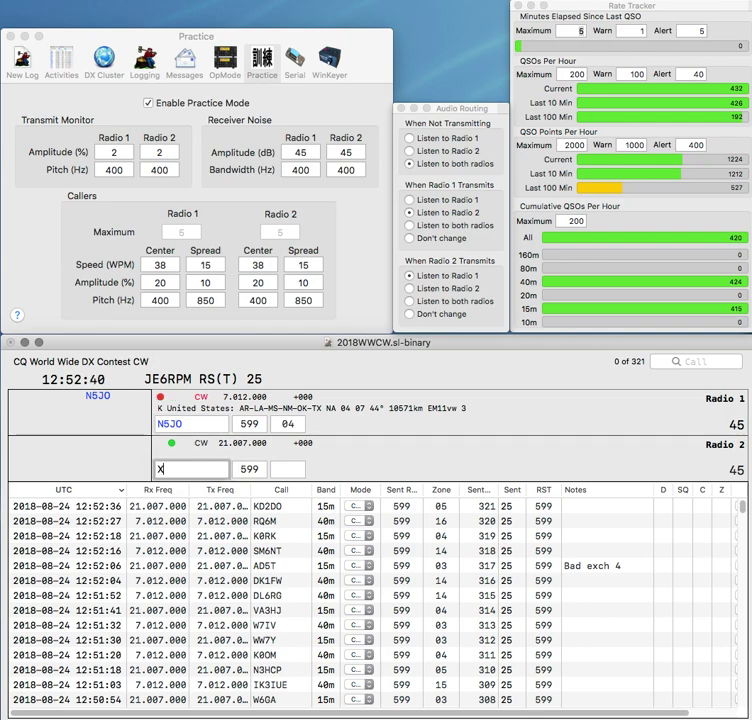
key("Return")
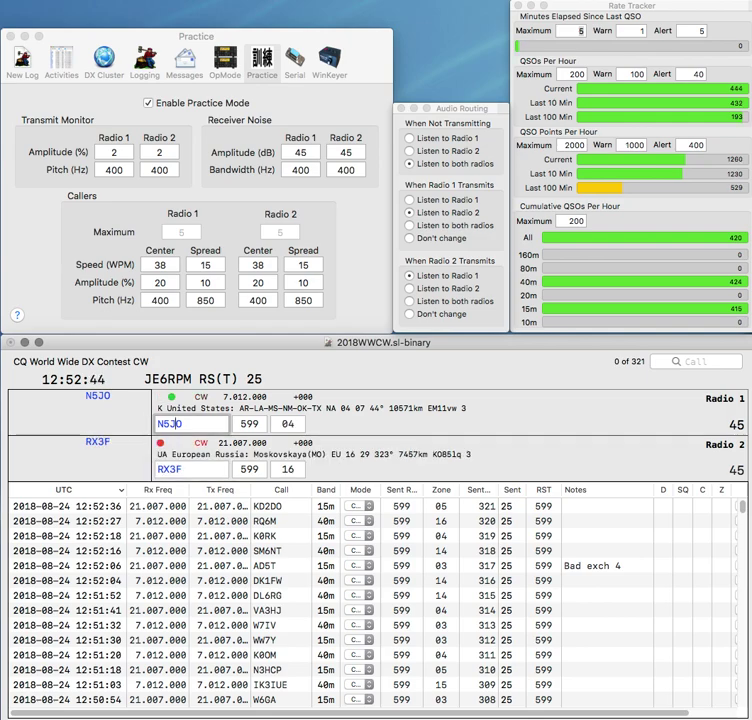
key("Return")
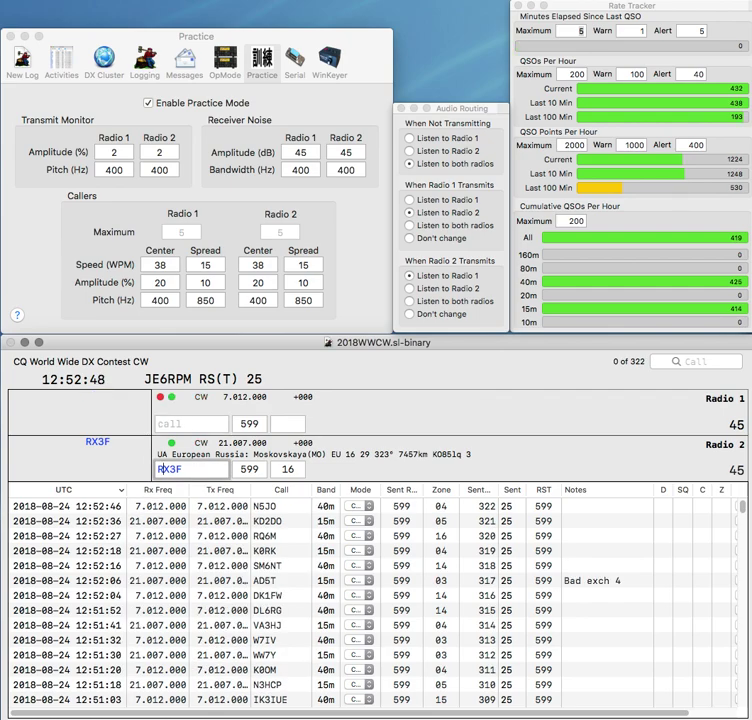
key("Return")
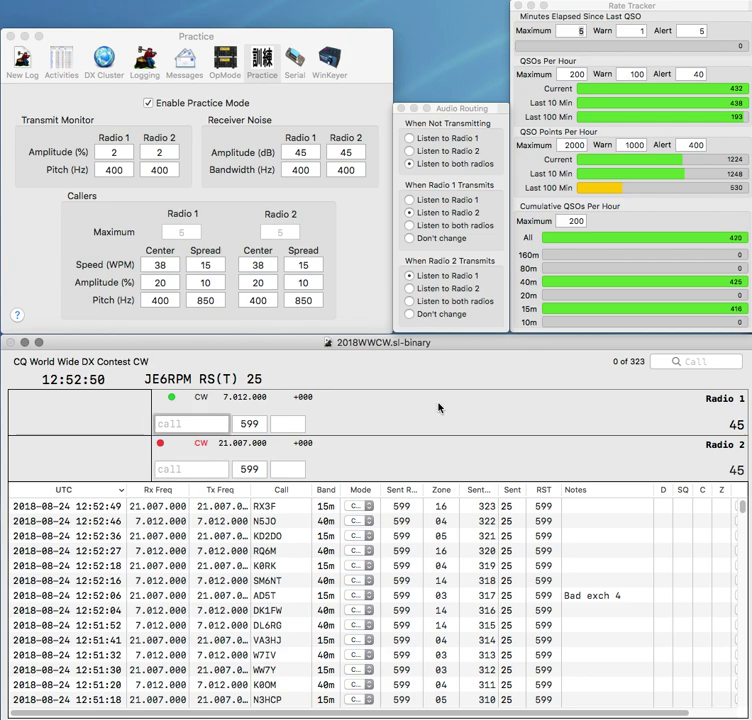
- Turn off practice mode to end the simulated contest session
left_click(148, 103)
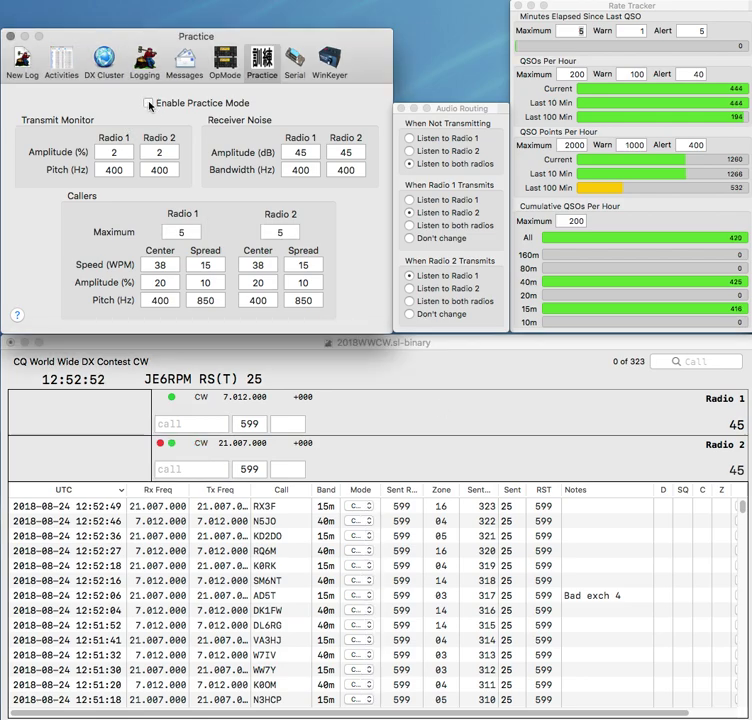